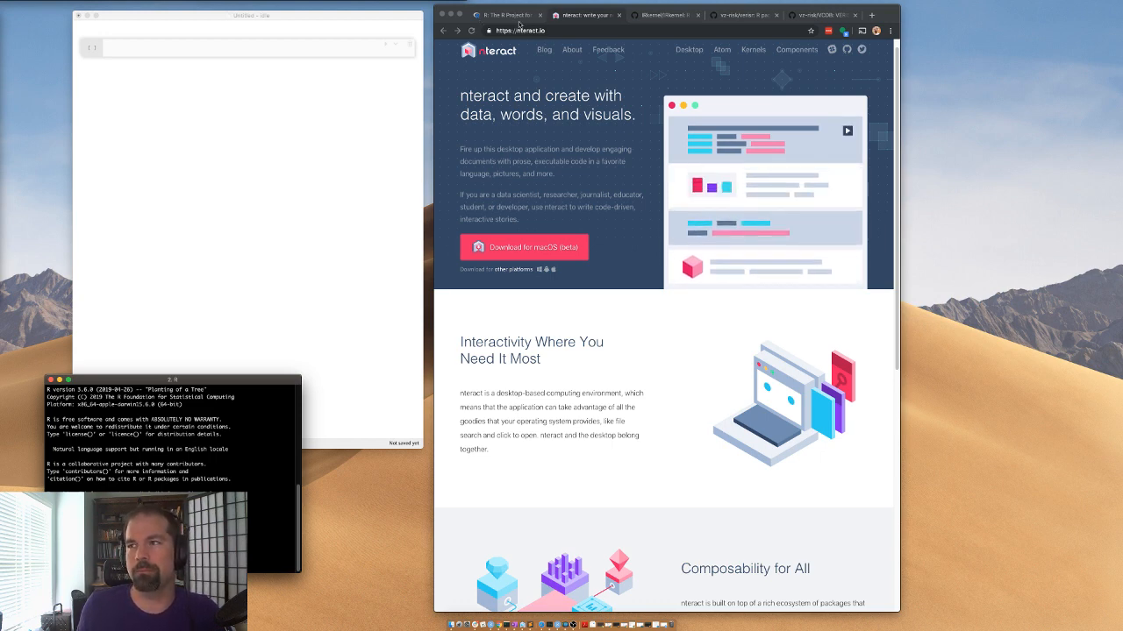
# - Run 1+1 in the notebook's first cell and continue in a new cell below it
pyautogui.moveTo(170, 17); pyautogui.dragTo(146, 18)
pyautogui.write('1+1')
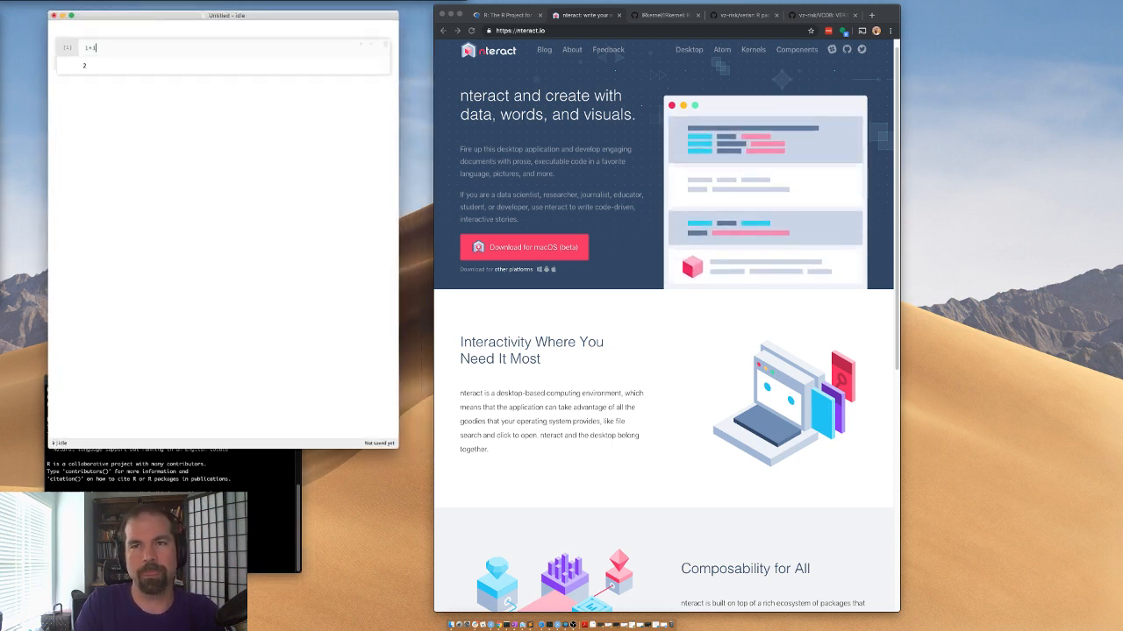
pyautogui.hotkey('shift', 'Return')
pyautogui.click(227, 79)
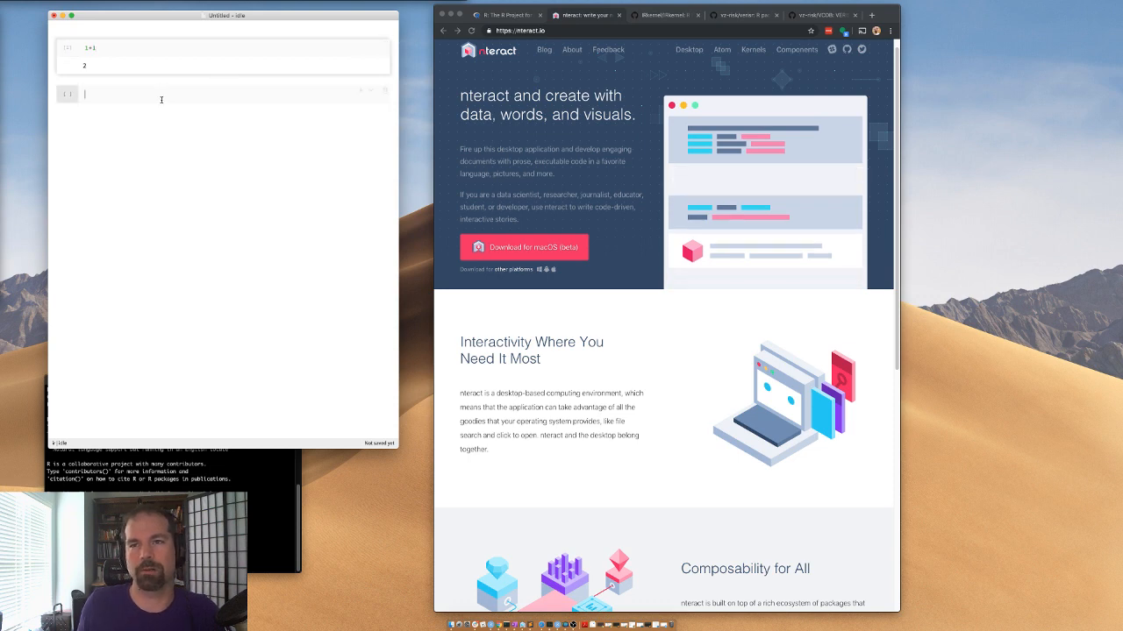
# - Run c(1, 2, 3, 4) + 5 in the second notebook cell
pyautogui.write('c(1,')
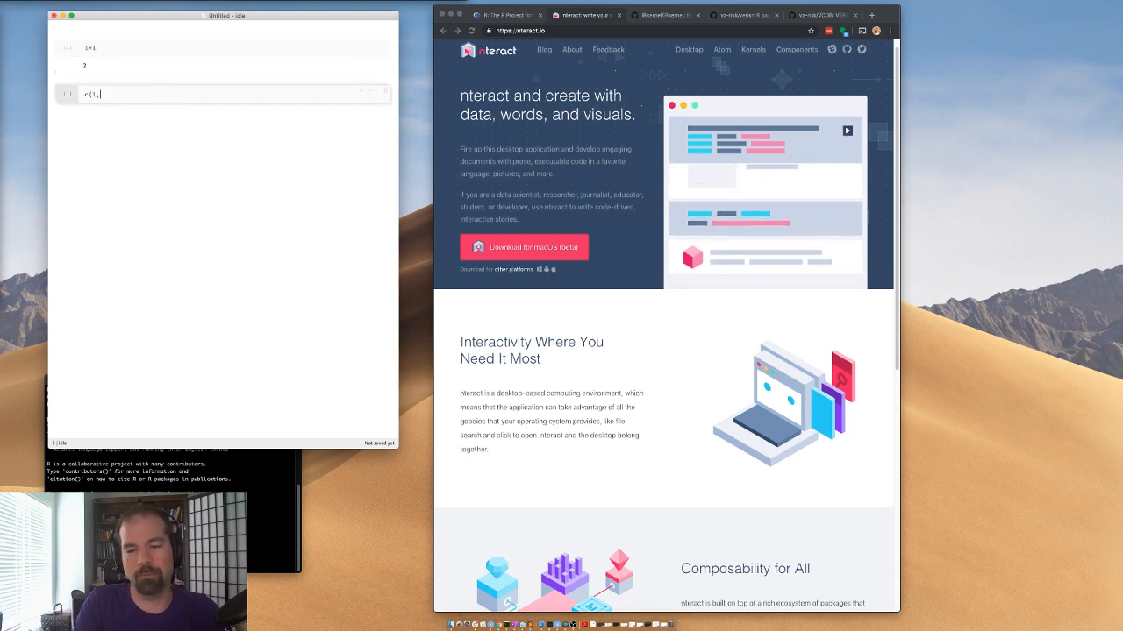
pyautogui.write(' 2, 3, 4) + 5')
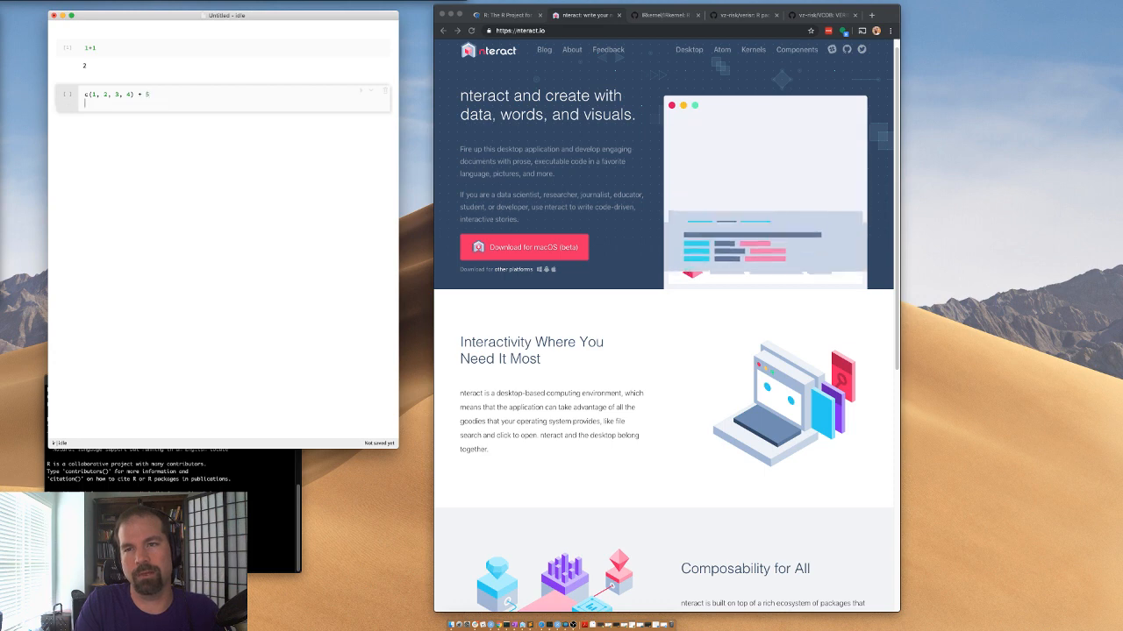
pyautogui.hotkey('shift', 'Return')
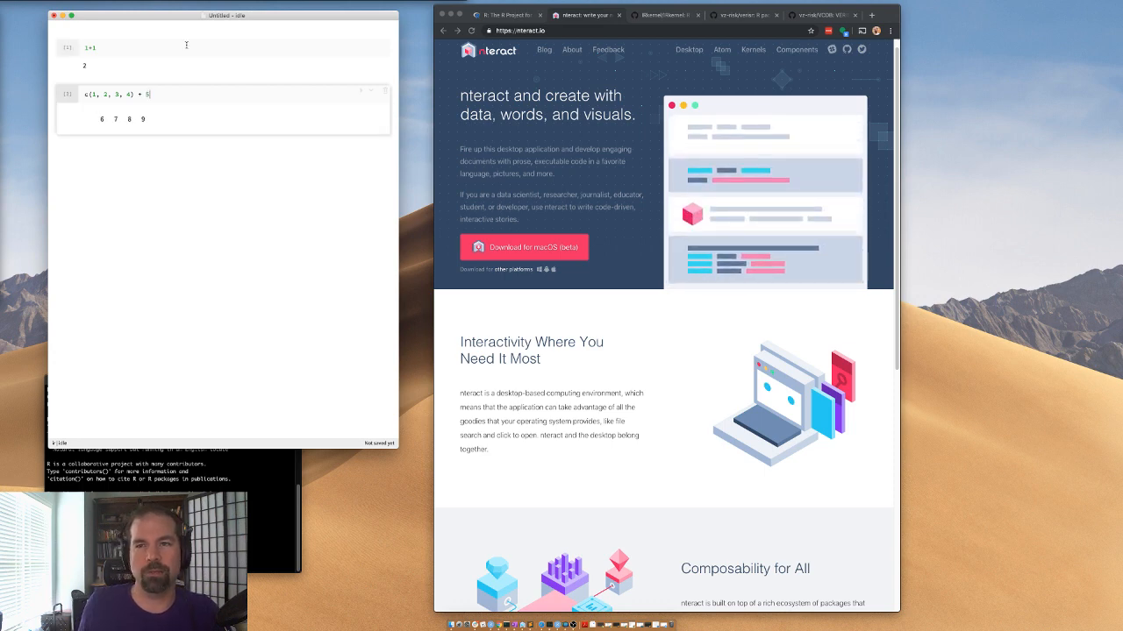
# - Change the first cell's expression to 1+2 and run it again
pyautogui.click(99, 61)
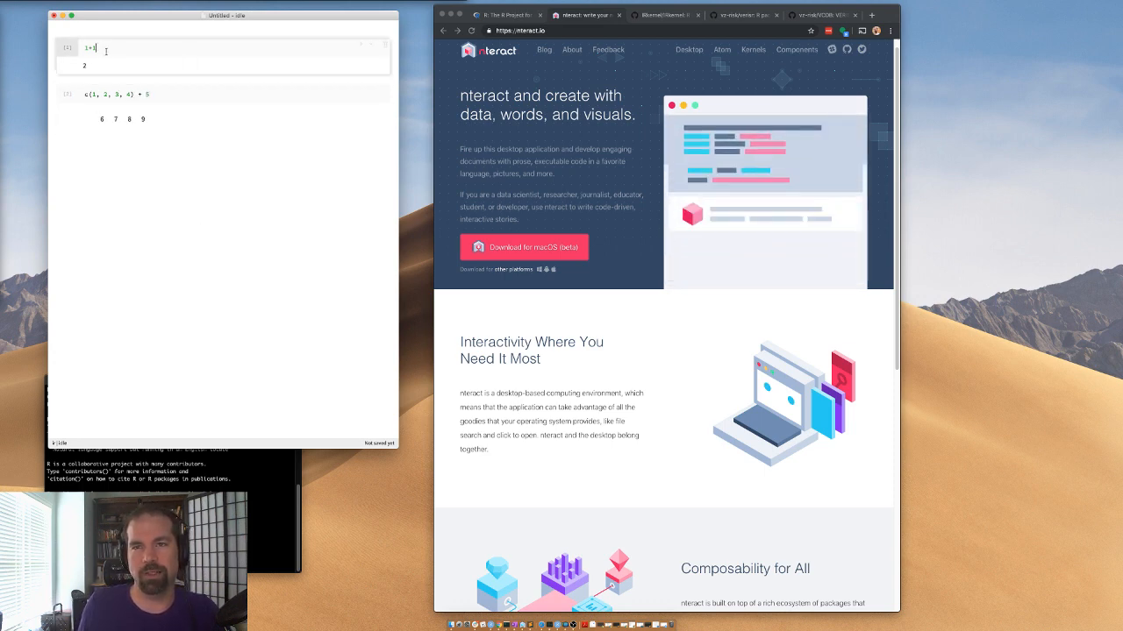
pyautogui.press('BackSpace')
pyautogui.write('2')
pyautogui.hotkey('shift', 'Return')
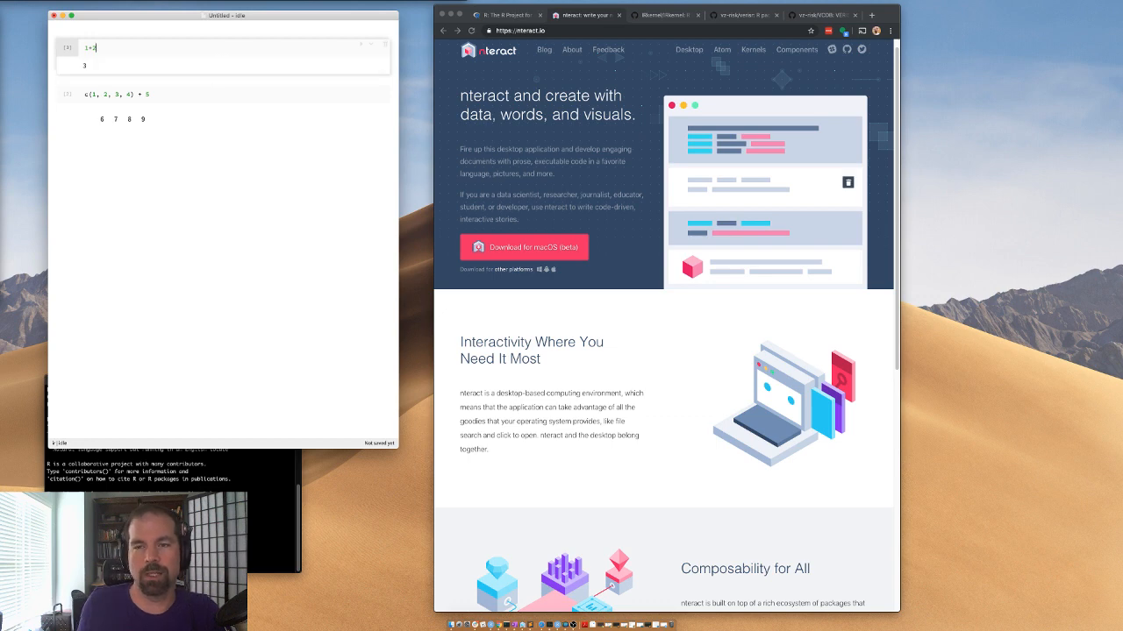
# - Copy the install.packages('IRkernel') and IRkernel::installspec() commands from the IRkernel GitHub README and paste them into the R terminal session
pyautogui.press('super+Tab')
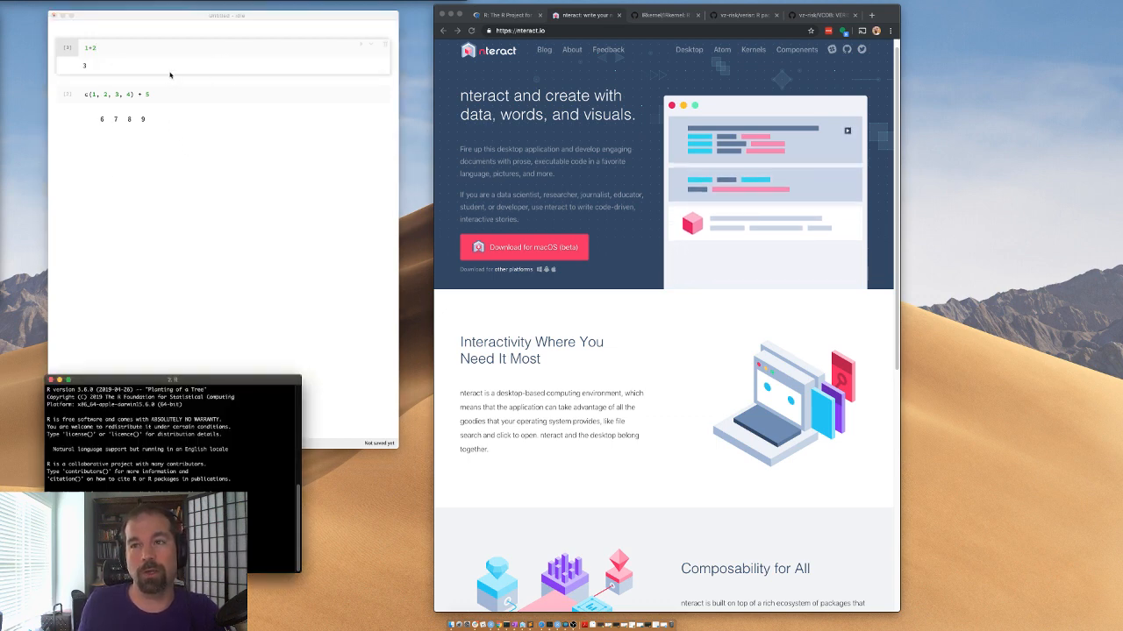
pyautogui.click(653, 17)
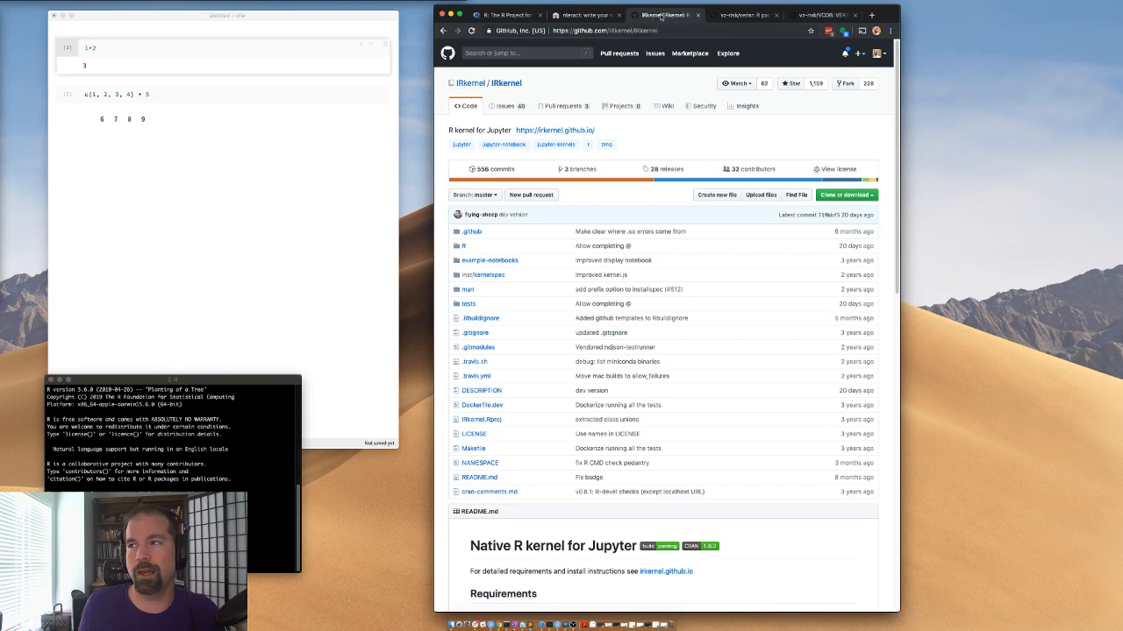
pyautogui.scroll(-3, 558, 208)
pyautogui.scroll(3, 558, 208)
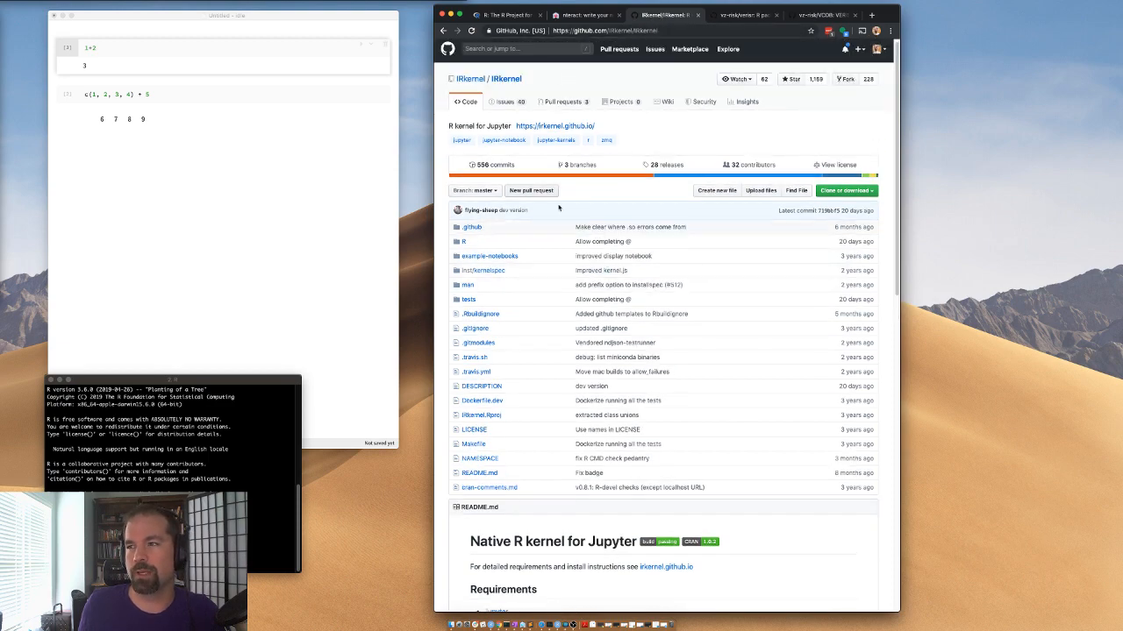
pyautogui.scroll(-5, 558, 208)
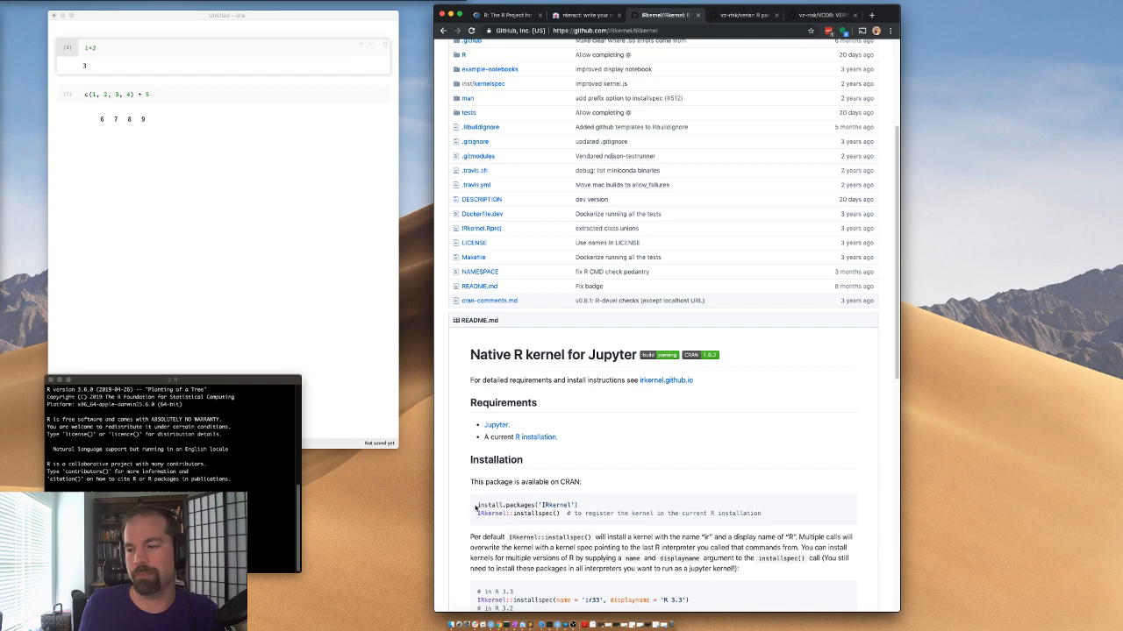
pyautogui.moveTo(475, 509); pyautogui.dragTo(573, 516)
pyautogui.press('super+c')
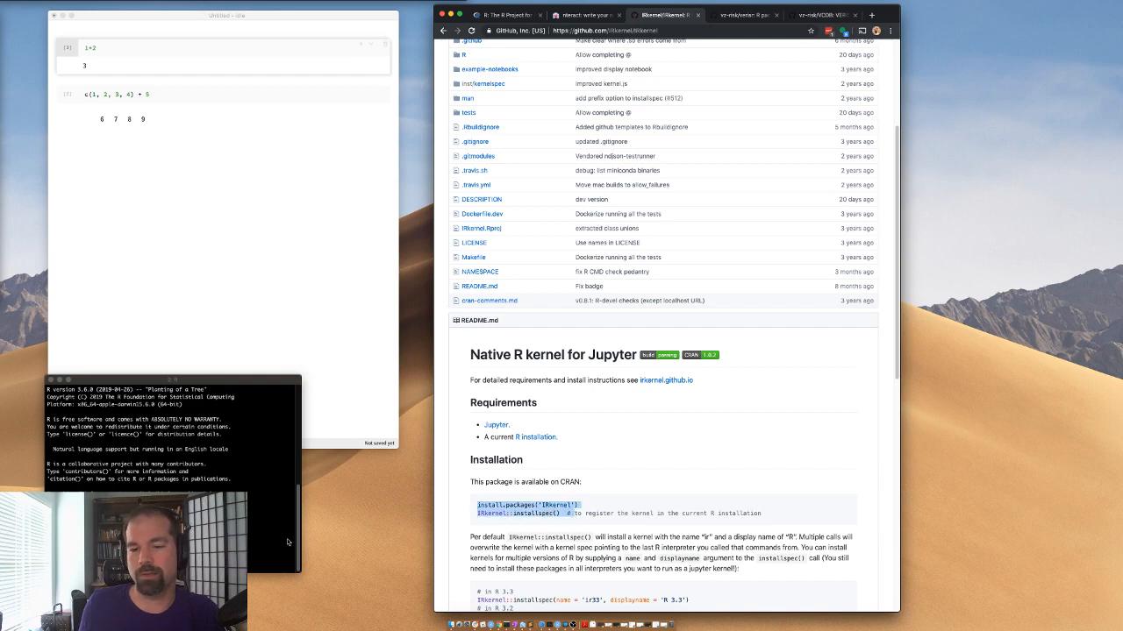
pyautogui.press('super+Tab')
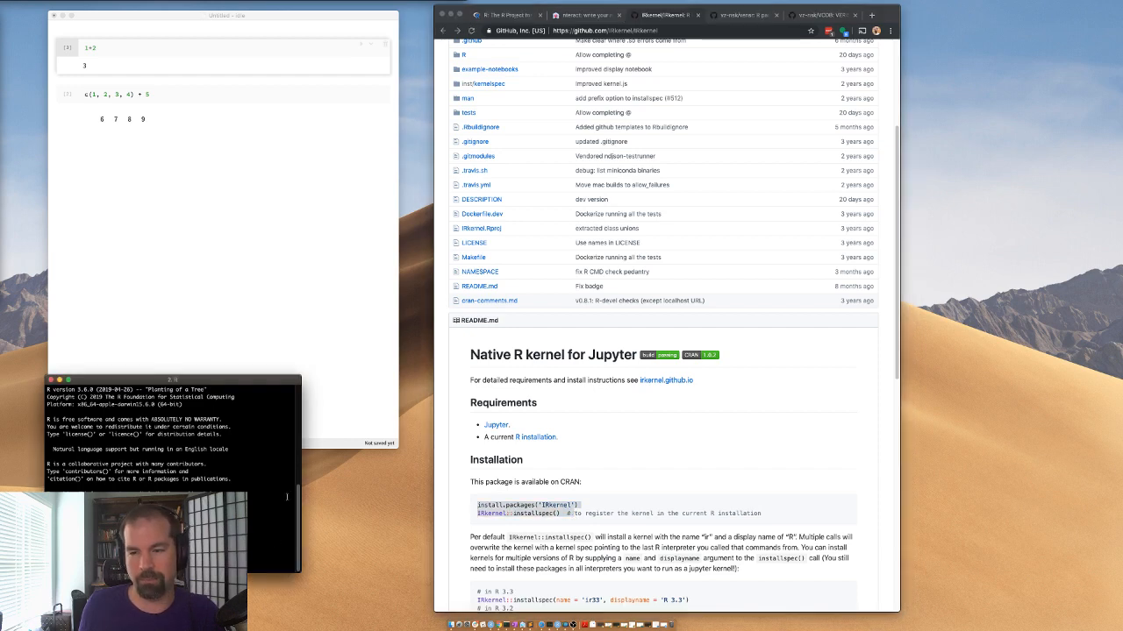
pyautogui.press('super+v')
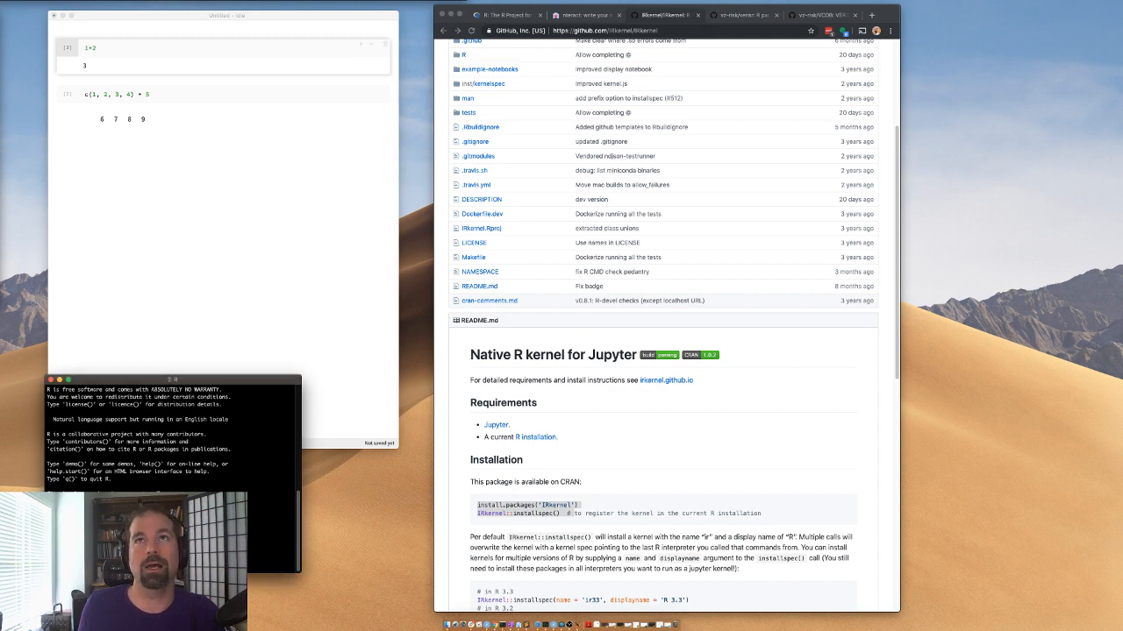
# - Close the terminal window running R, confirm its termination, and return to the notebook
pyautogui.click(27, 457)
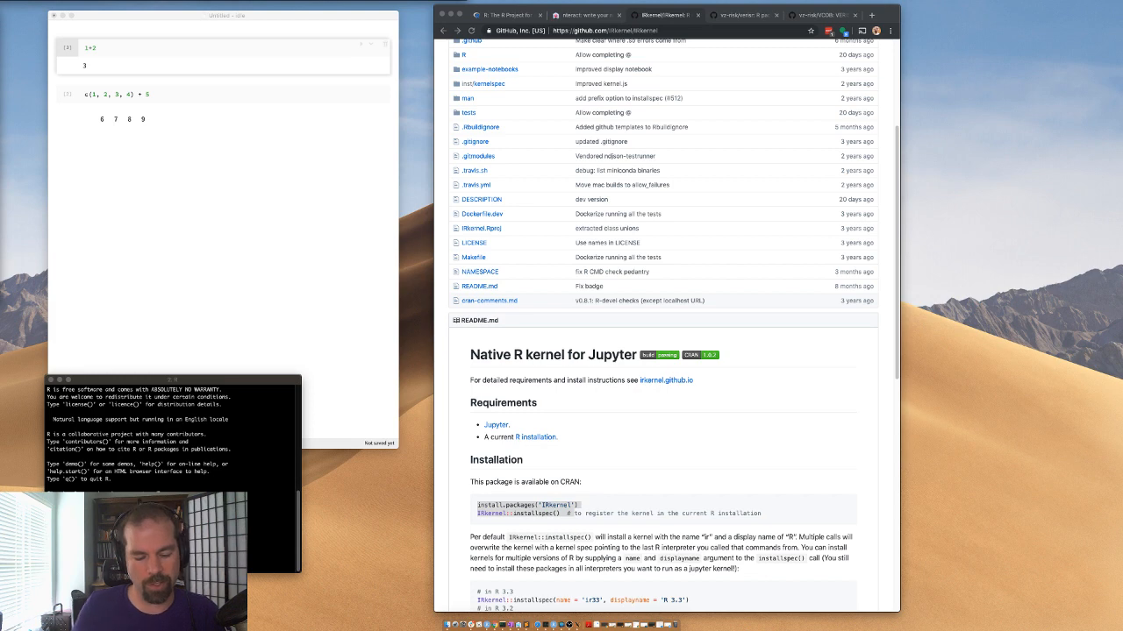
pyautogui.press('super+Tab')
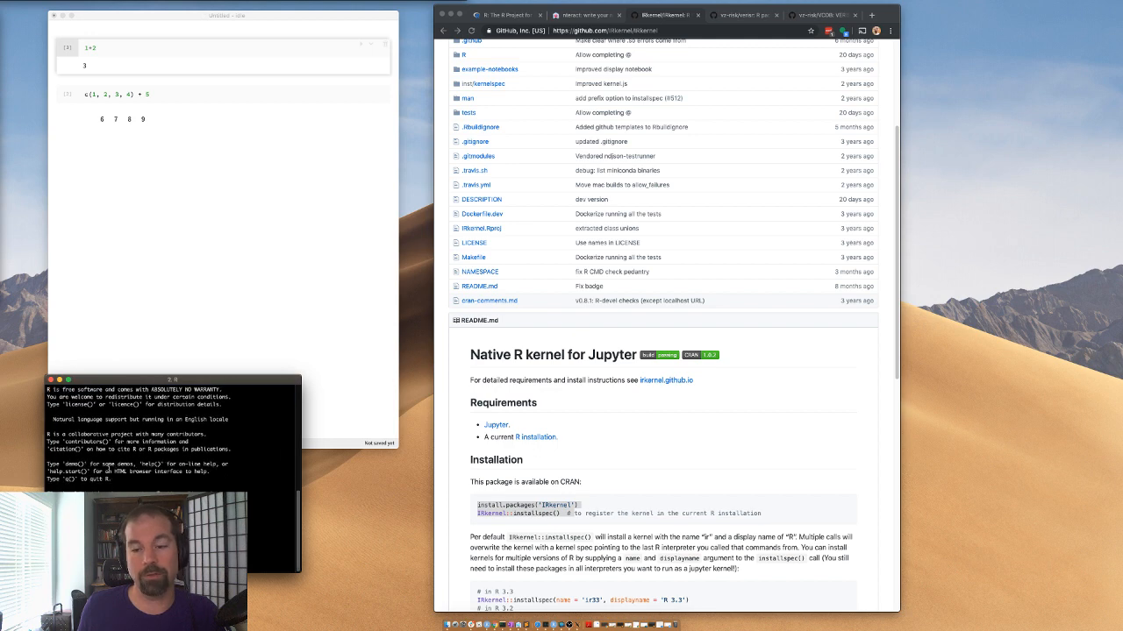
pyautogui.click(51, 380)
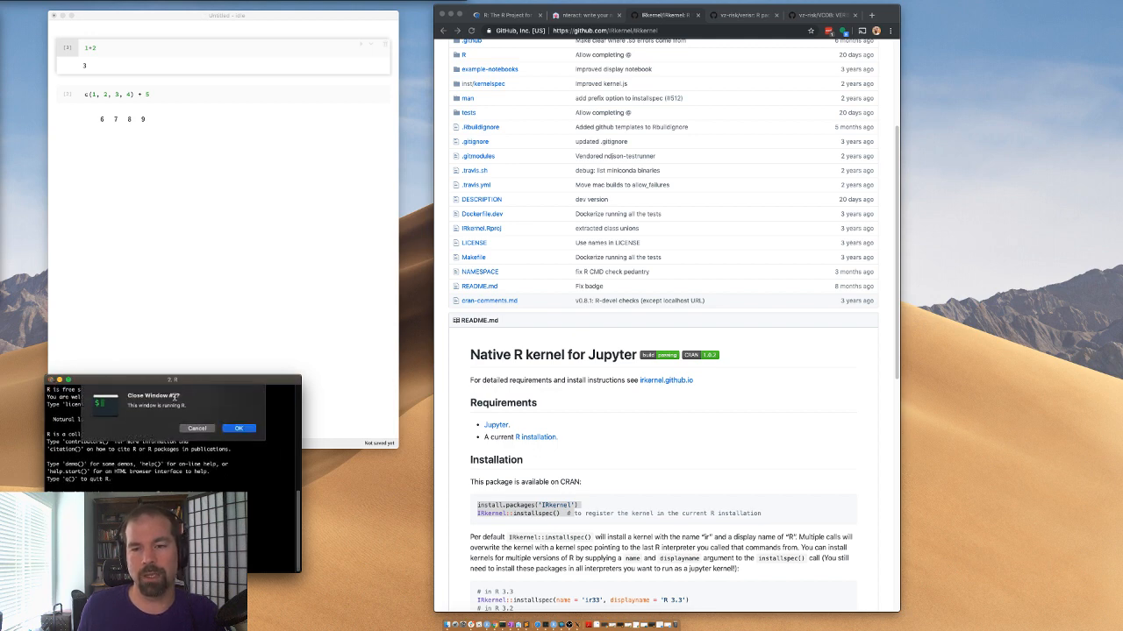
pyautogui.click(238, 428)
pyautogui.click(163, 318)
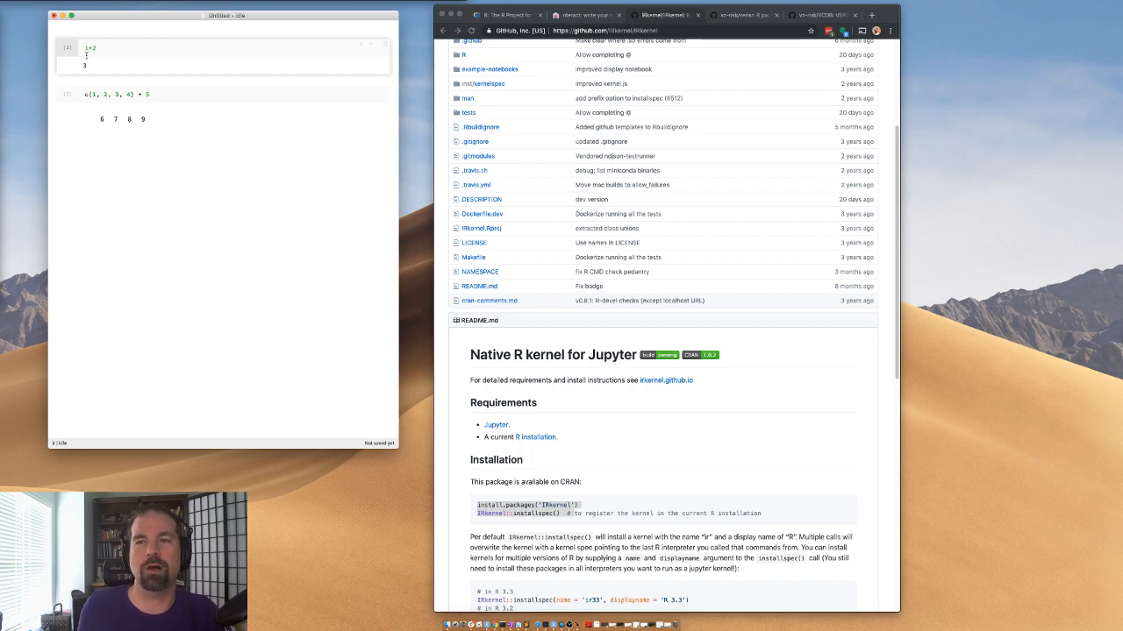
pyautogui.click(503, 25)
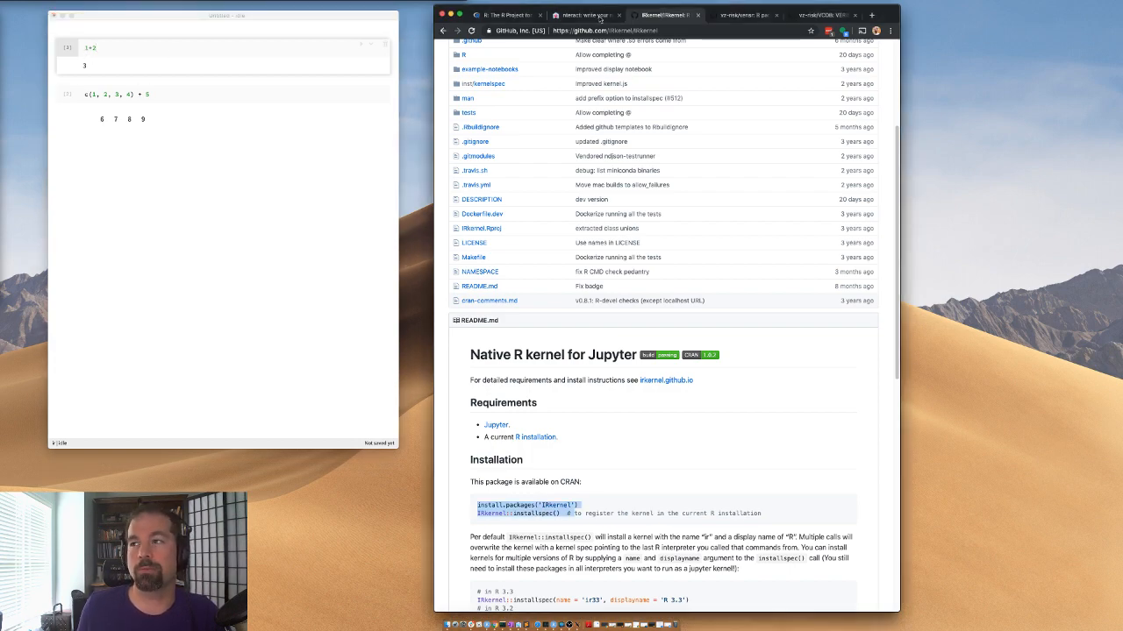
pyautogui.click(592, 18)
pyautogui.click(676, 12)
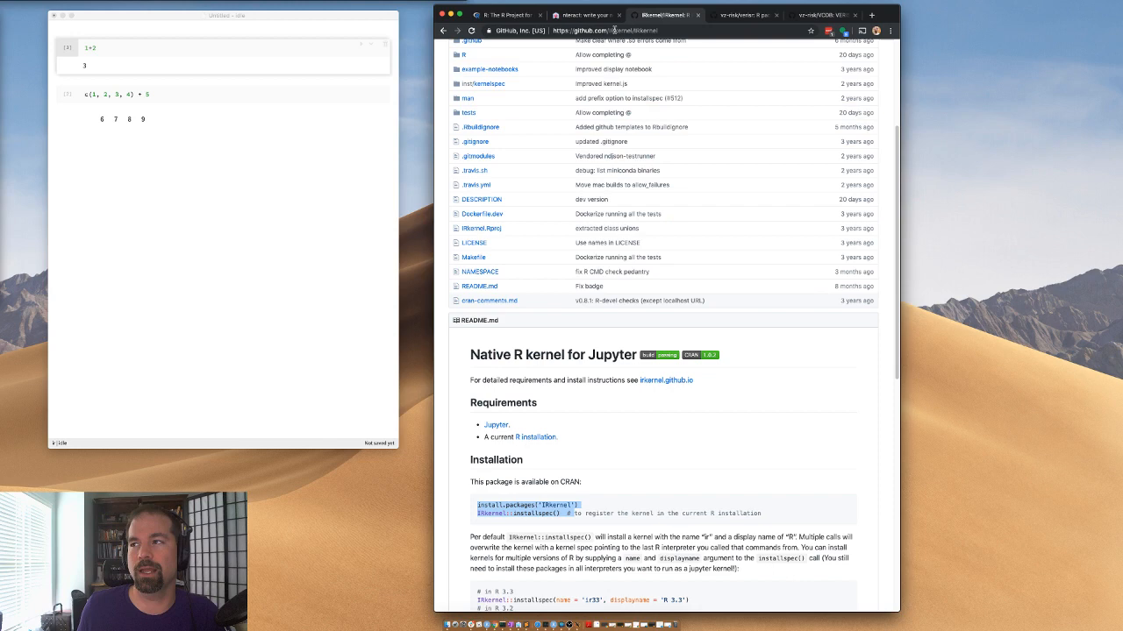
pyautogui.click(102, 53)
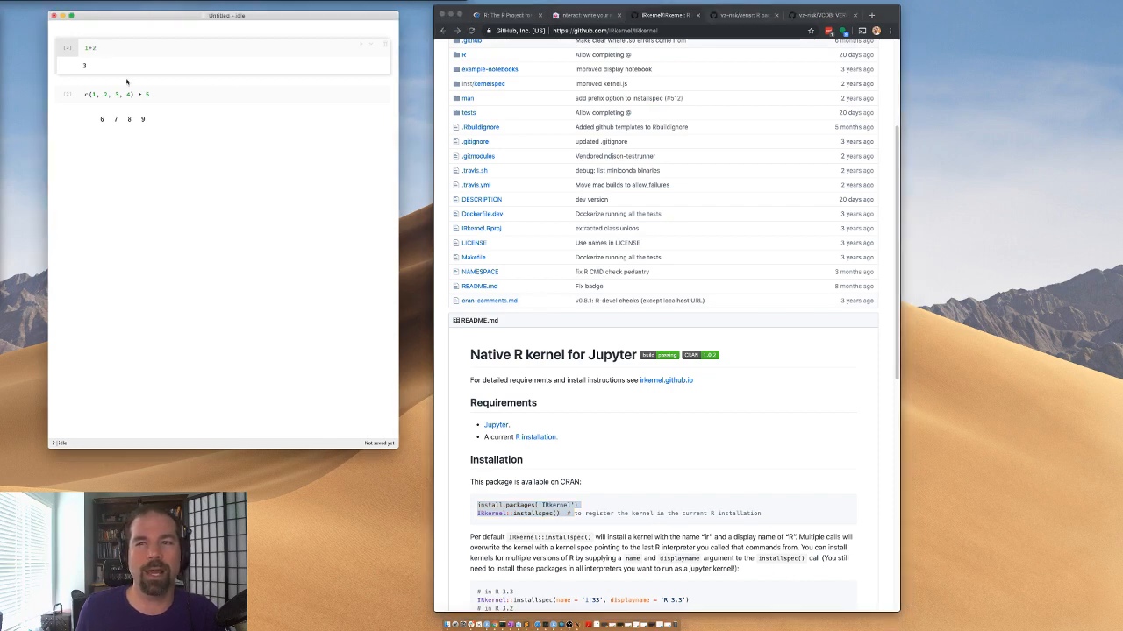
# - Delete the code from both notebook cells
pyautogui.click(158, 96)
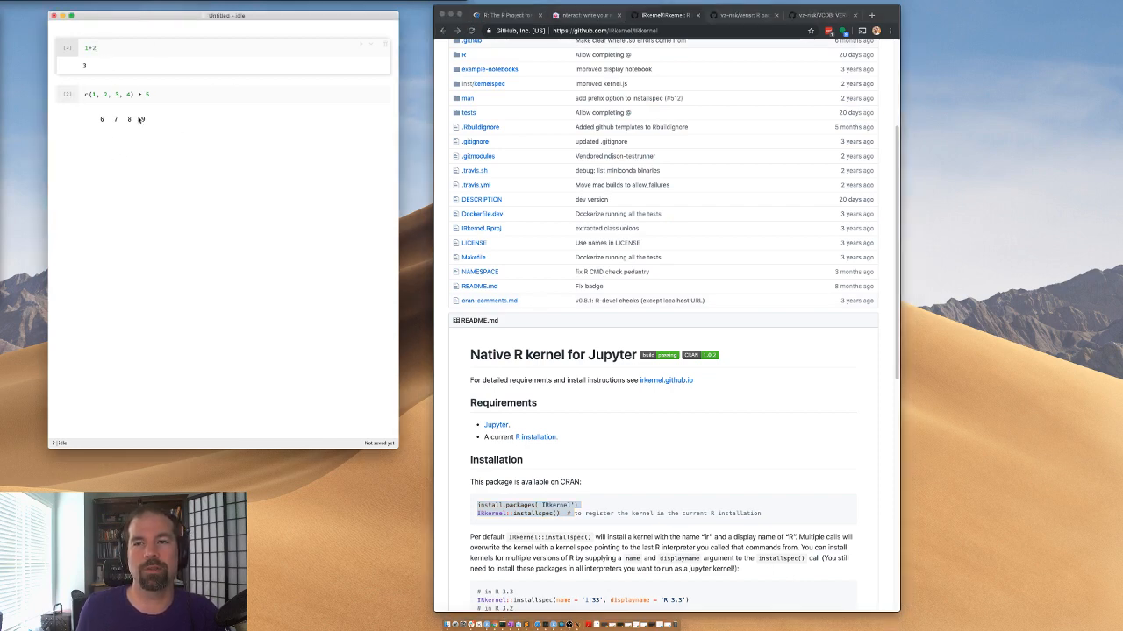
pyautogui.moveTo(160, 99); pyautogui.dragTo(81, 94)
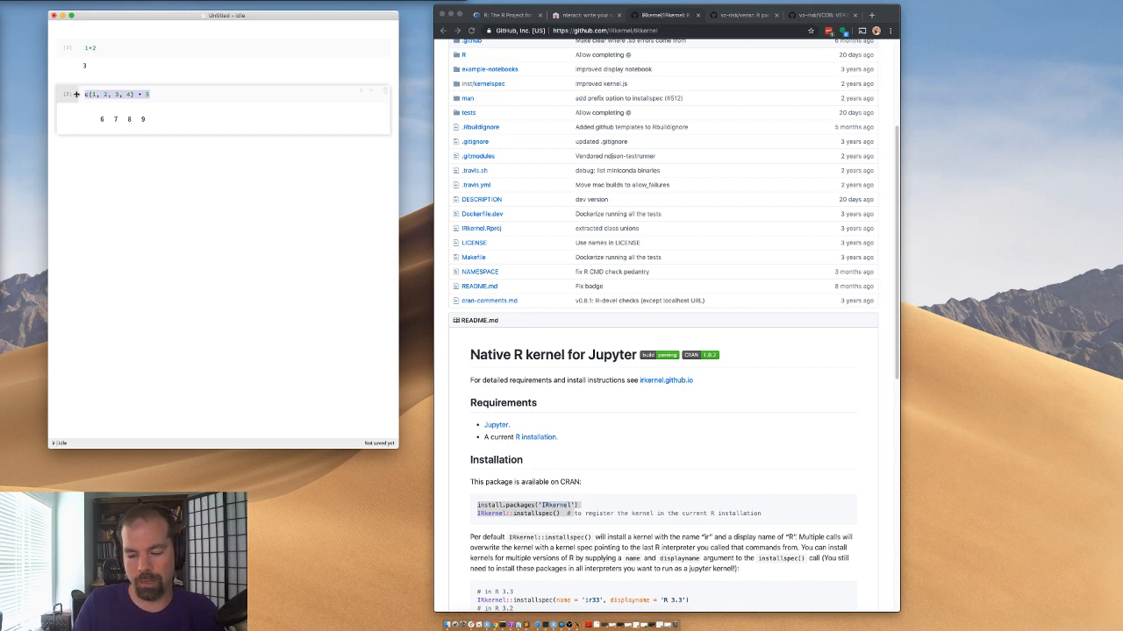
pyautogui.press('BackSpace')
pyautogui.moveTo(106, 49); pyautogui.dragTo(61, 41)
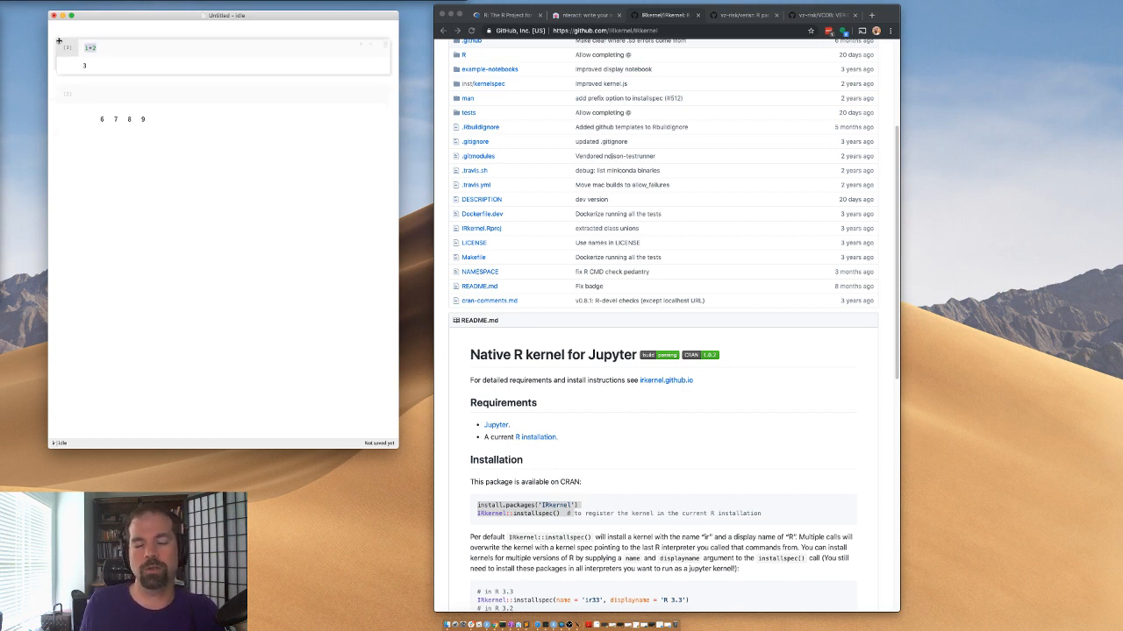
pyautogui.press('BackSpace')
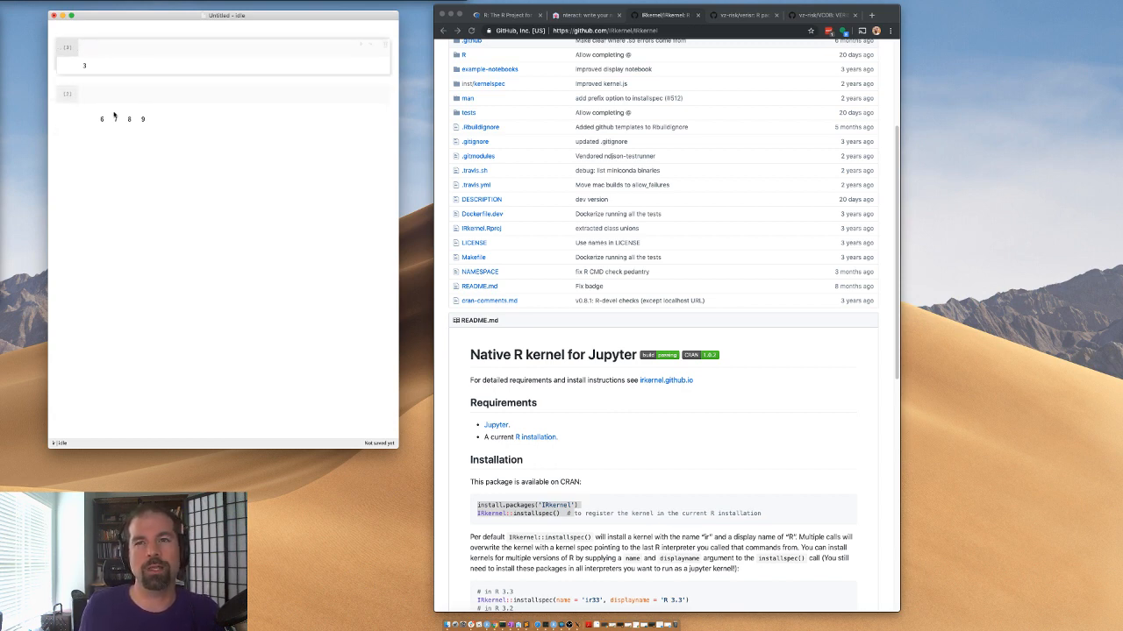
# - Copy devtools::install_github("vz-risk/verisr") from the verisr GitHub README into the notebook's first cell
pyautogui.click(750, 14)
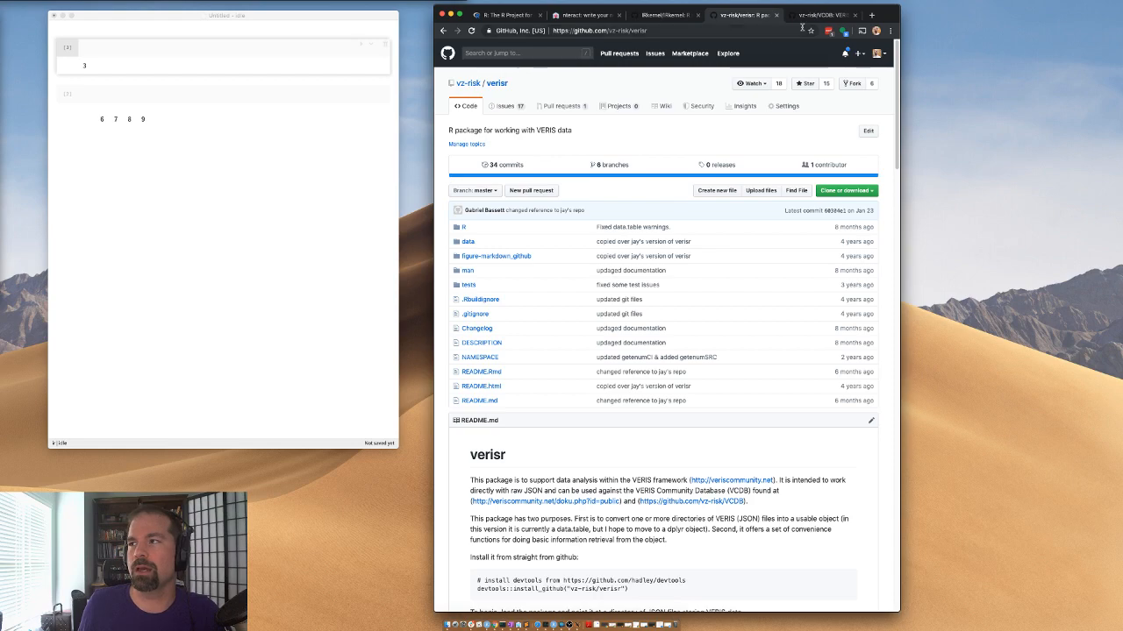
pyautogui.moveTo(509, 83); pyautogui.dragTo(483, 82)
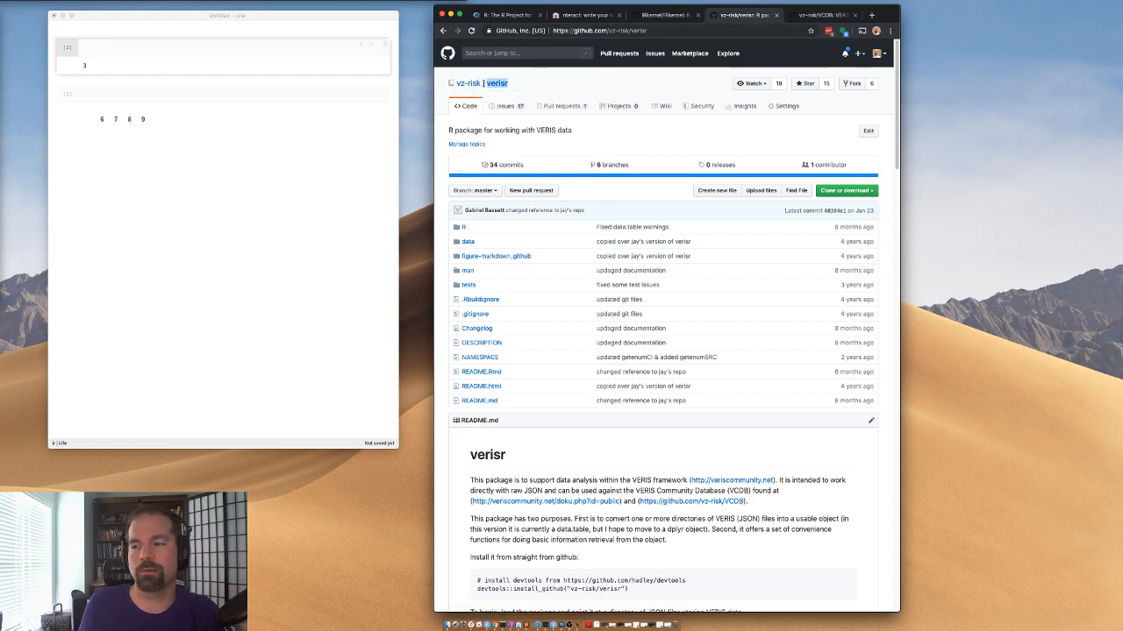
pyautogui.scroll(-5, 545, 608)
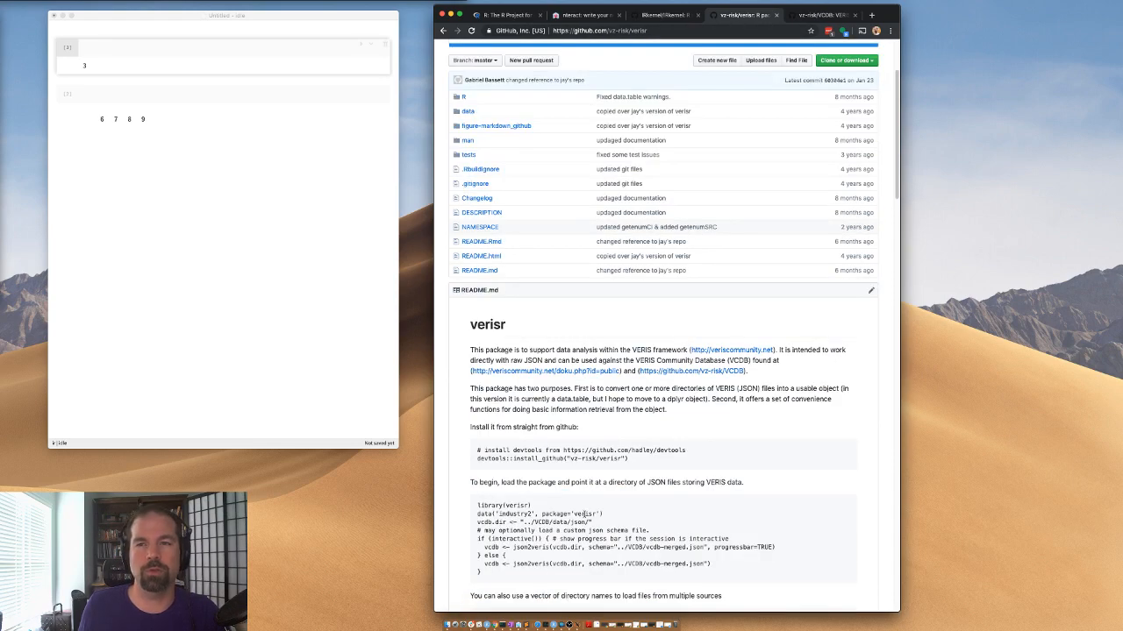
pyautogui.moveTo(651, 460); pyautogui.dragTo(467, 457)
pyautogui.press('super+c')
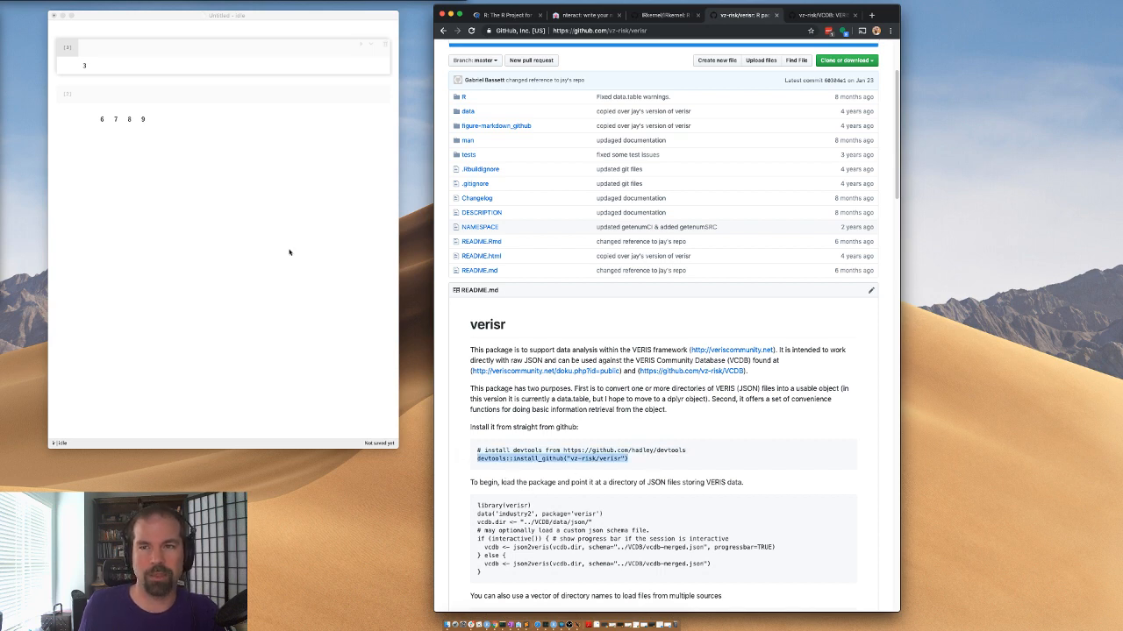
pyautogui.click(121, 51)
pyautogui.press('super+v')
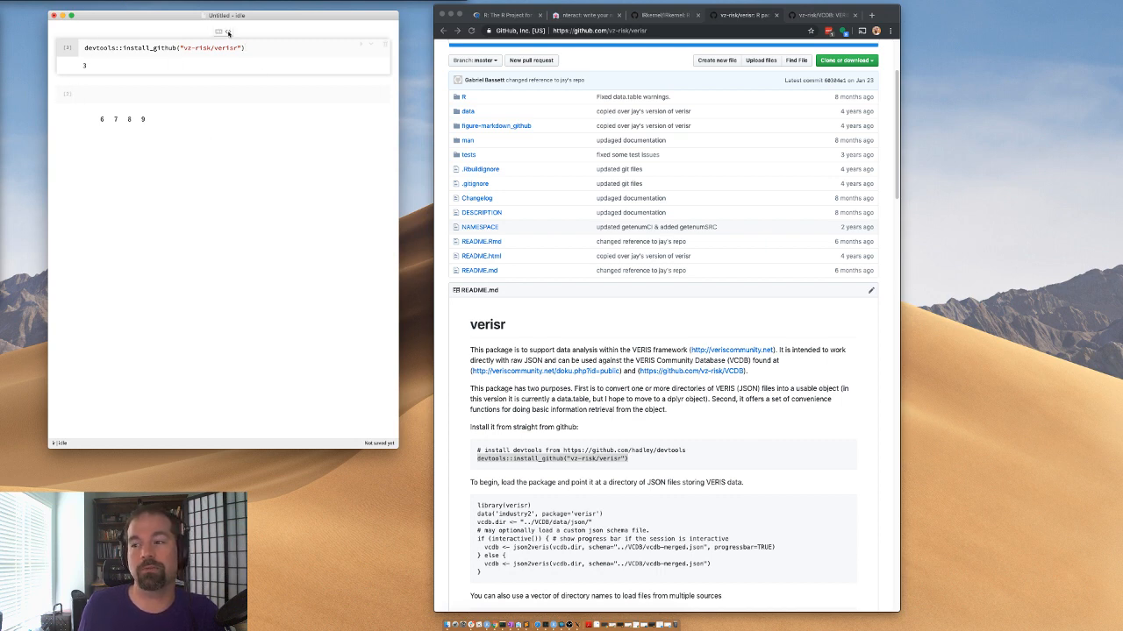
# - Insert a code cell above the install_github line containing install.packages(devtools) and install.packages(tidyverse) on separate lines
pyautogui.click(228, 31)
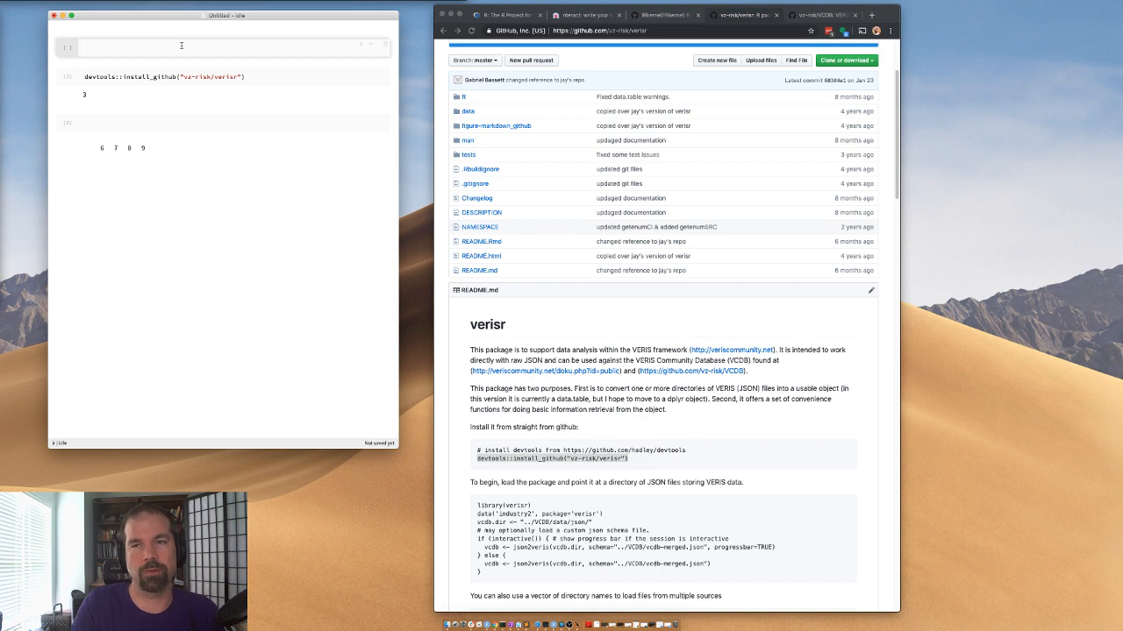
pyautogui.write('1')
pyautogui.press('Escape')
pyautogui.write('nsta')
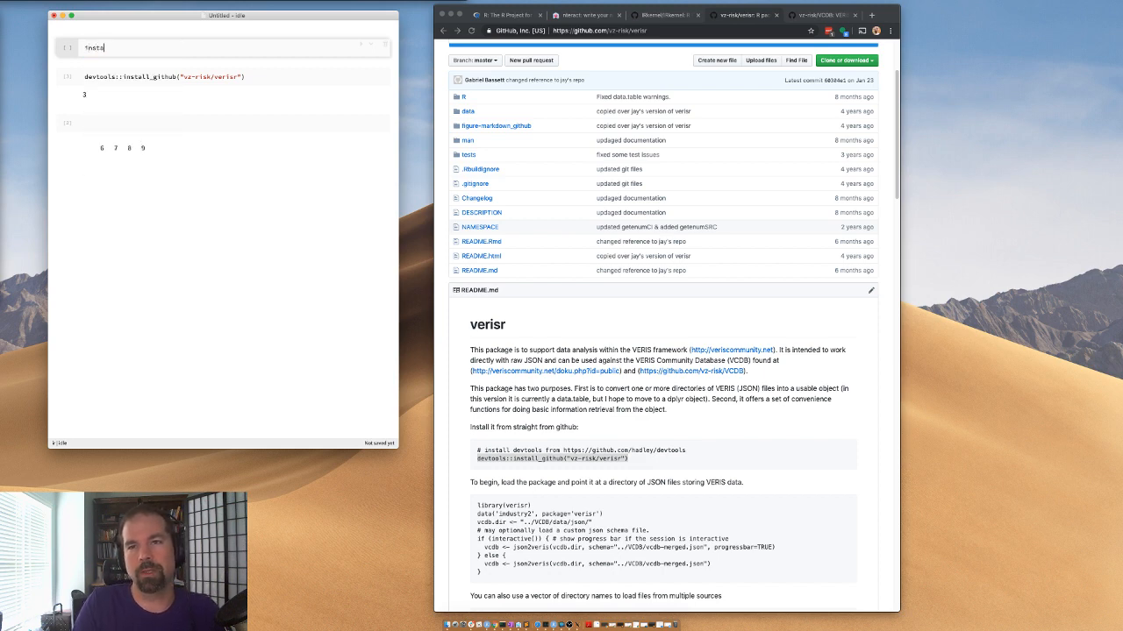
pyautogui.write('ll.packages(')
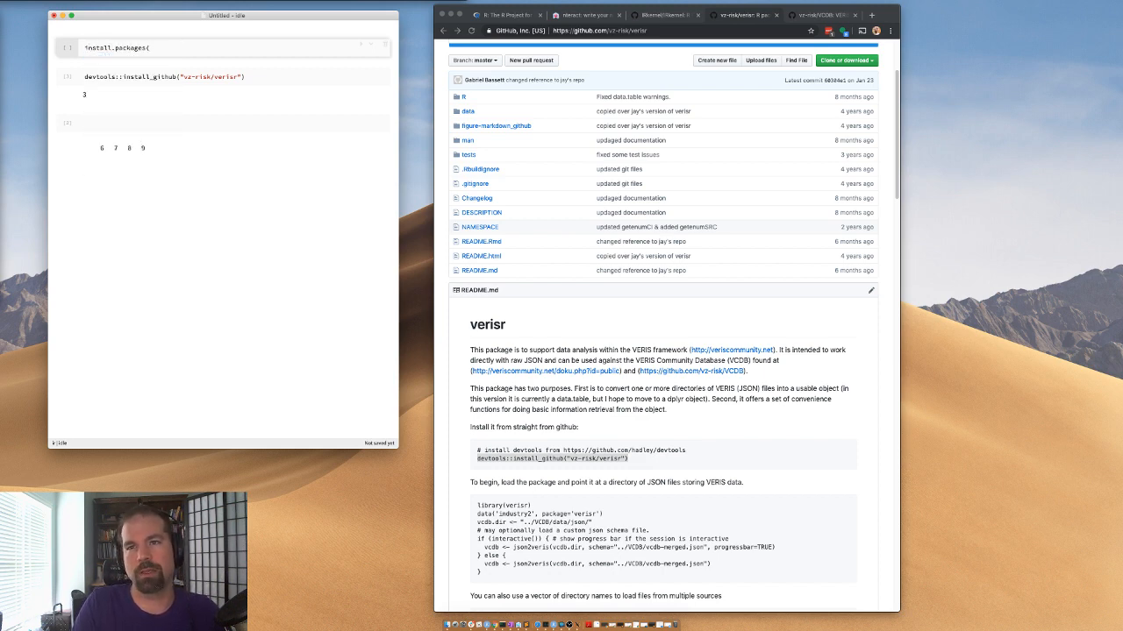
pyautogui.write('devtools')
pyautogui.press('Return')
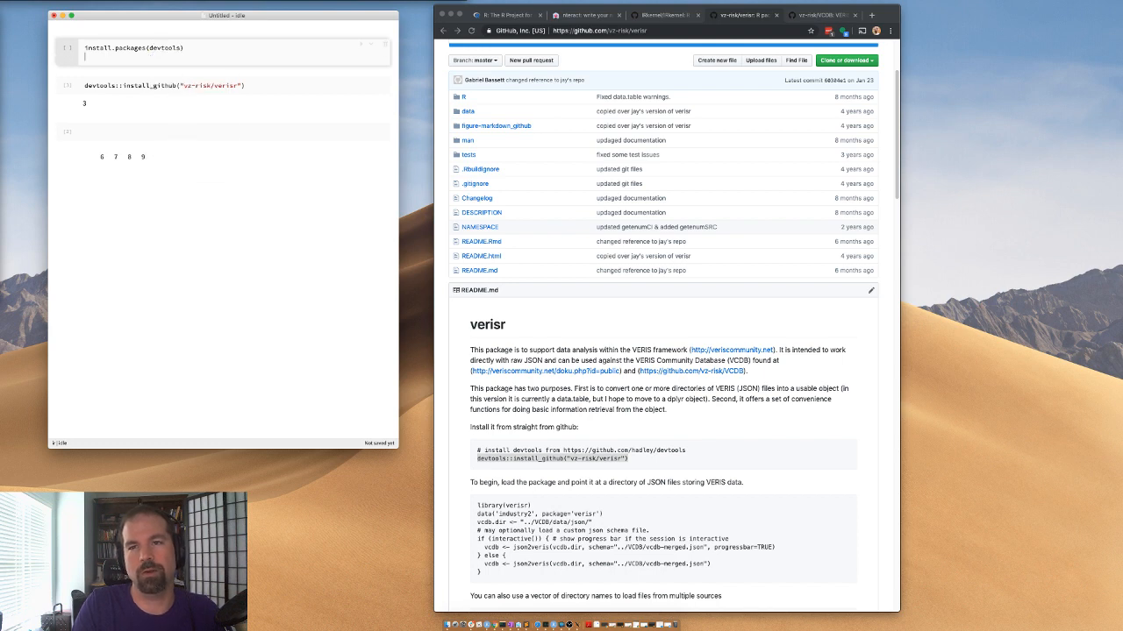
pyautogui.write('install.package')
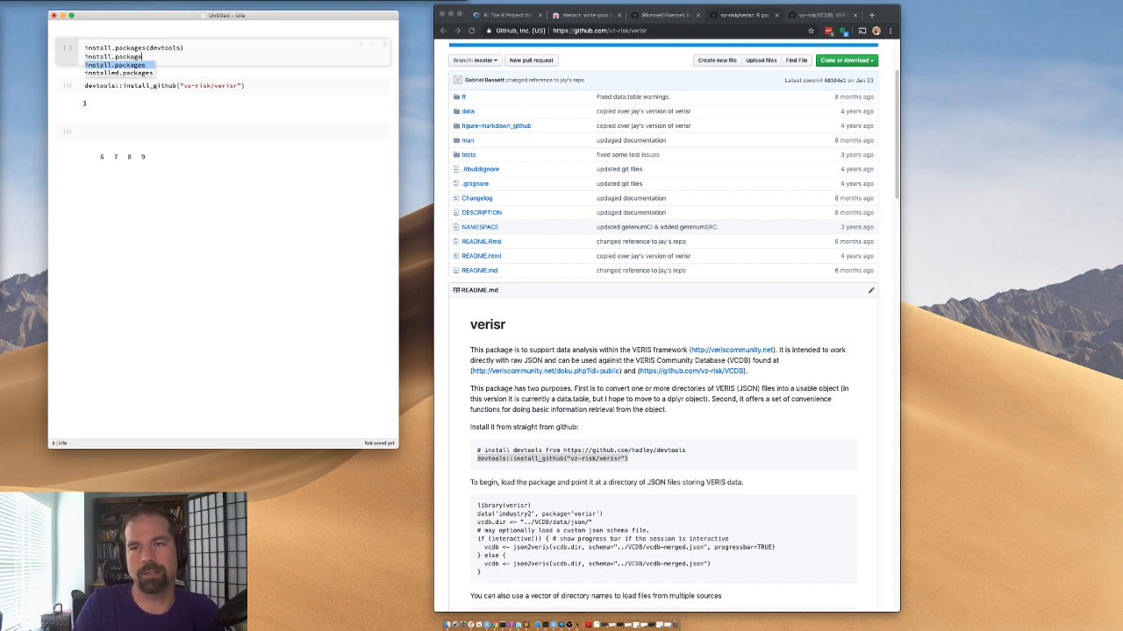
pyautogui.write('s(tidyverse')
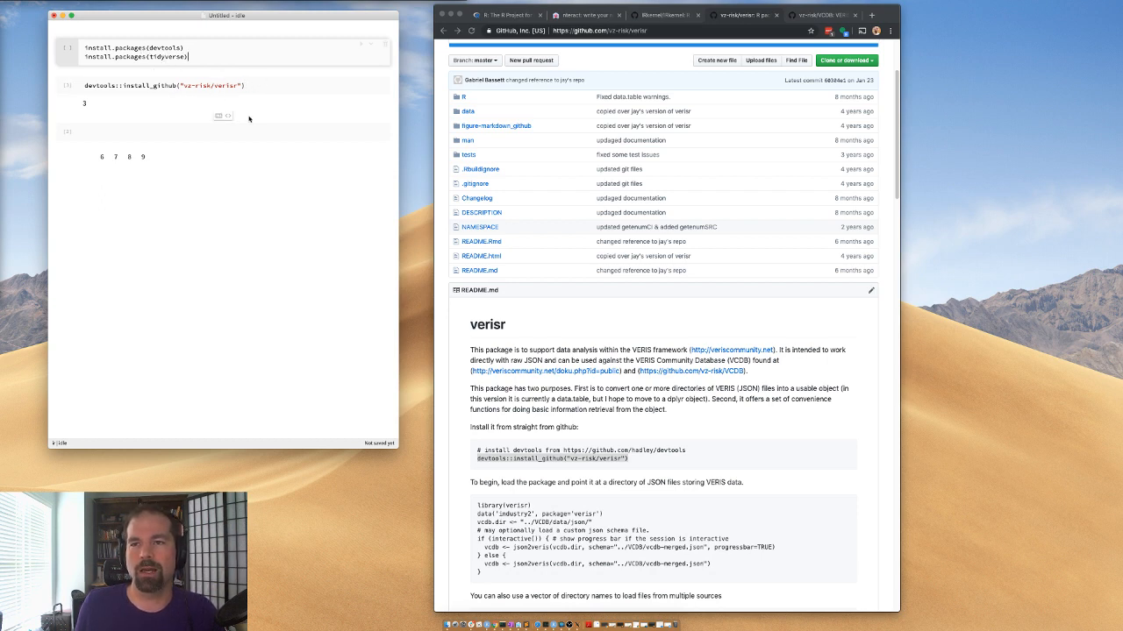
# - Clear the devtools::install_github line and both install.packages lines from their notebook cells
pyautogui.moveTo(245, 86); pyautogui.dragTo(102, 78)
pyautogui.press('BackSpace')
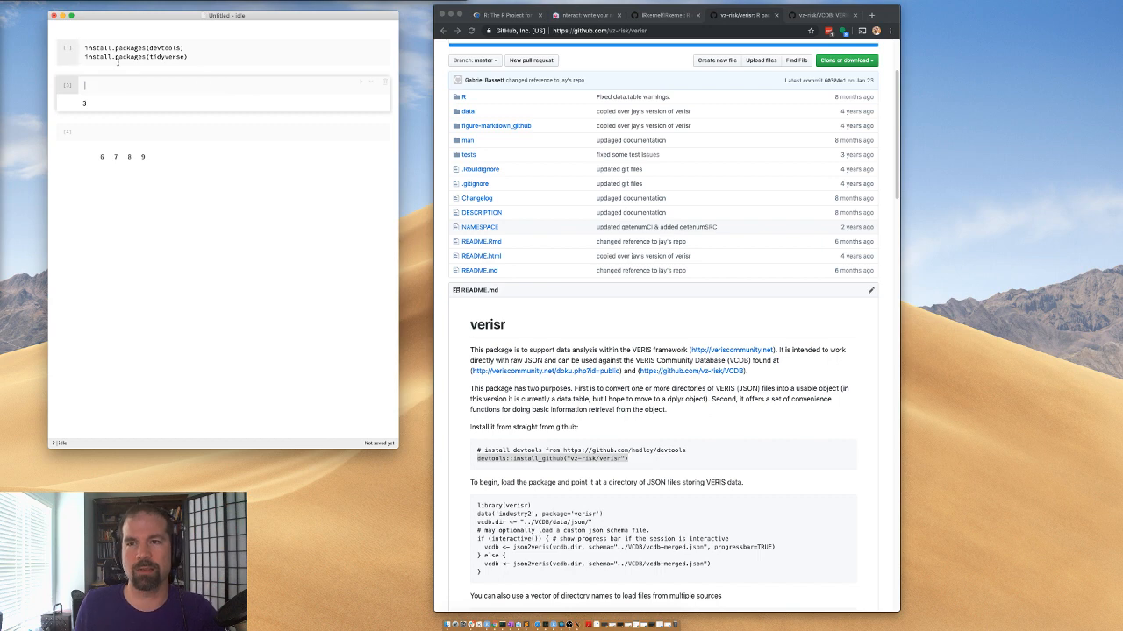
pyautogui.moveTo(201, 57); pyautogui.dragTo(85, 48)
pyautogui.press('BackSpace')
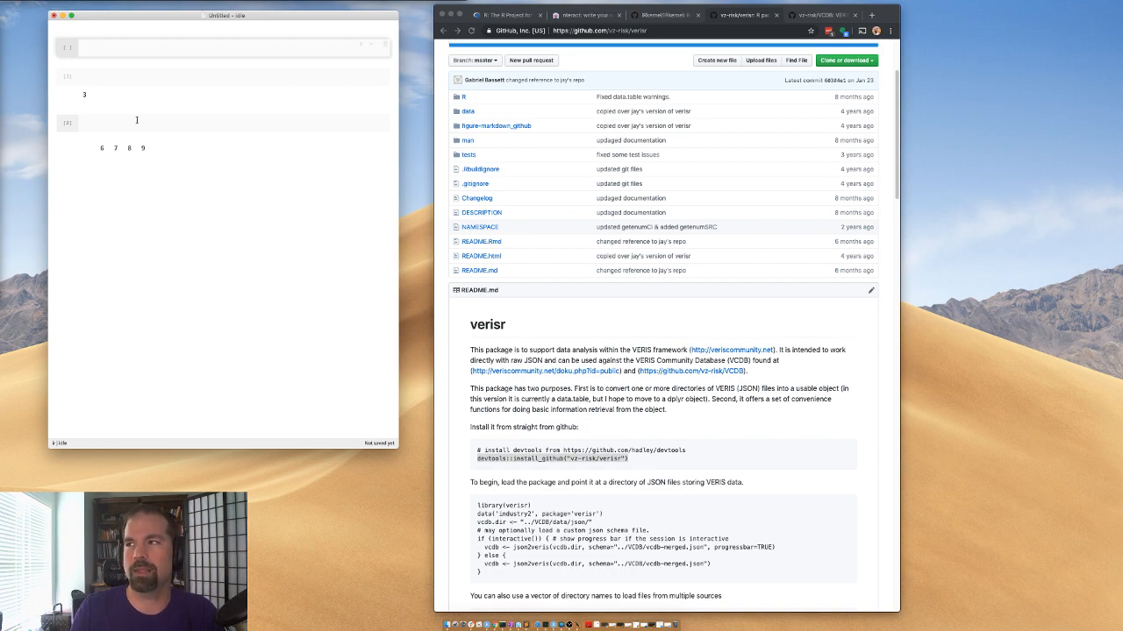
# - Open the data/json/validated folder of the vz-risk/VCDB repository on GitHub
pyautogui.click(821, 15)
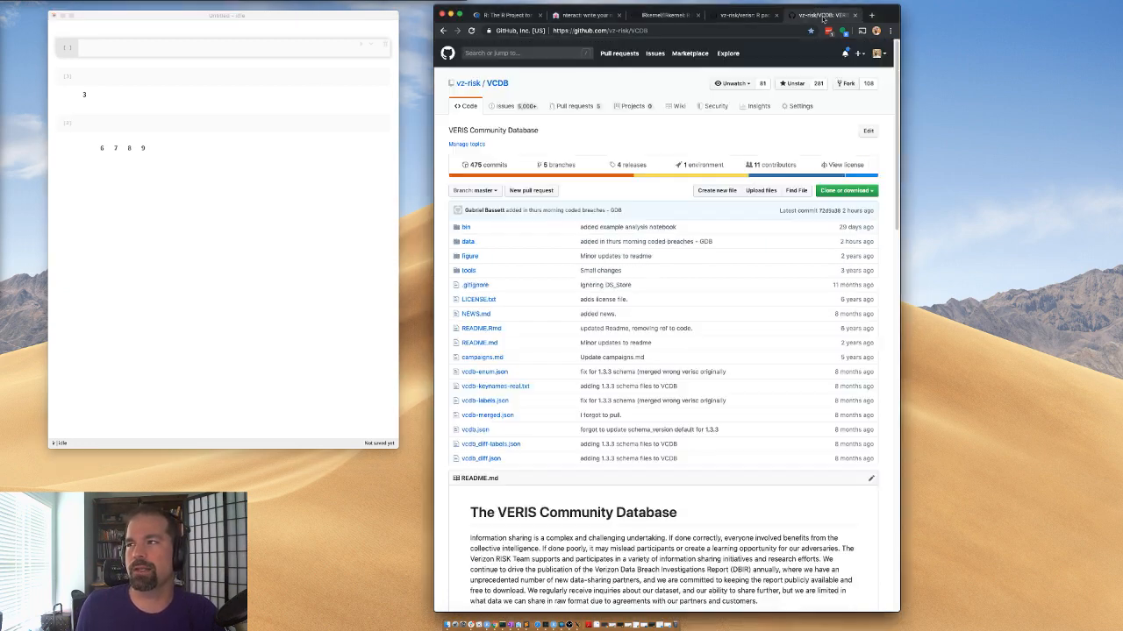
pyautogui.click(468, 242)
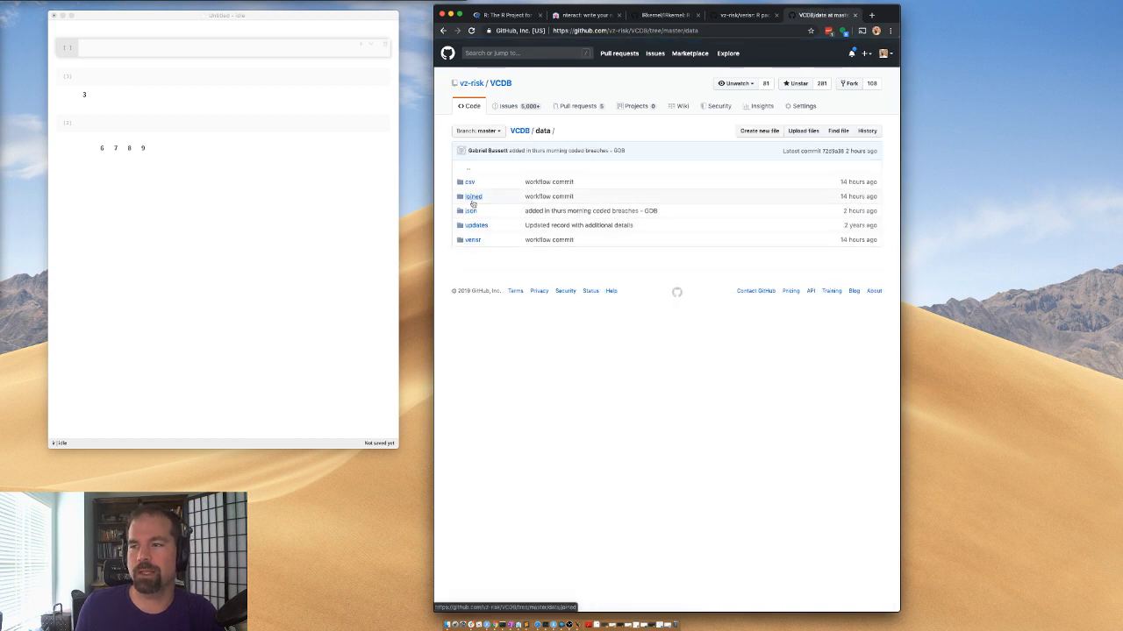
pyautogui.click(471, 212)
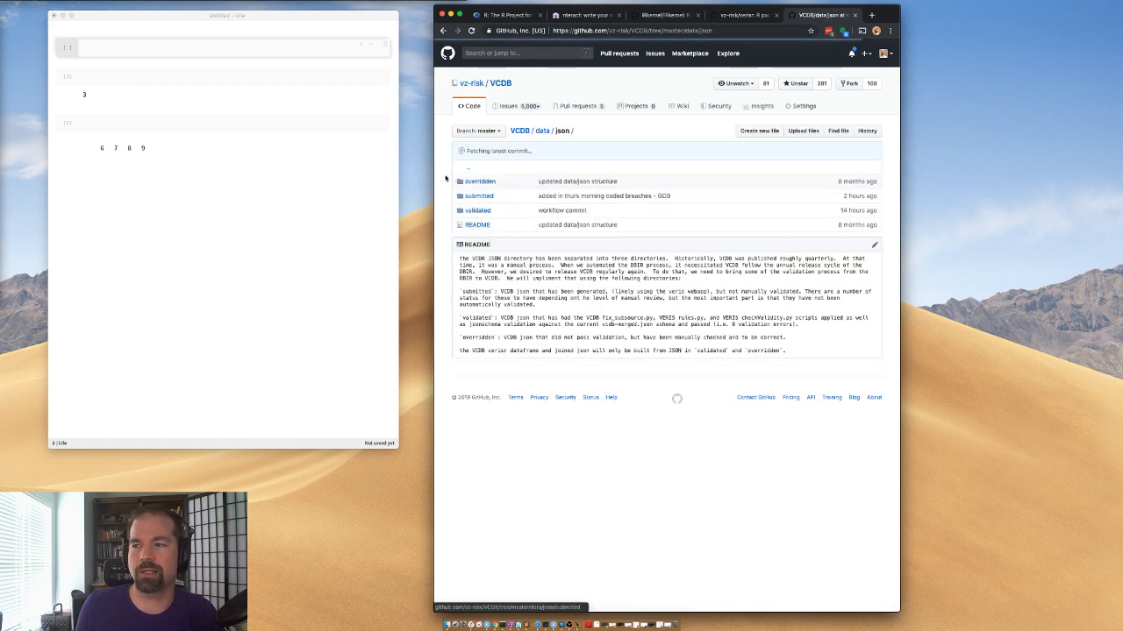
pyautogui.click(476, 213)
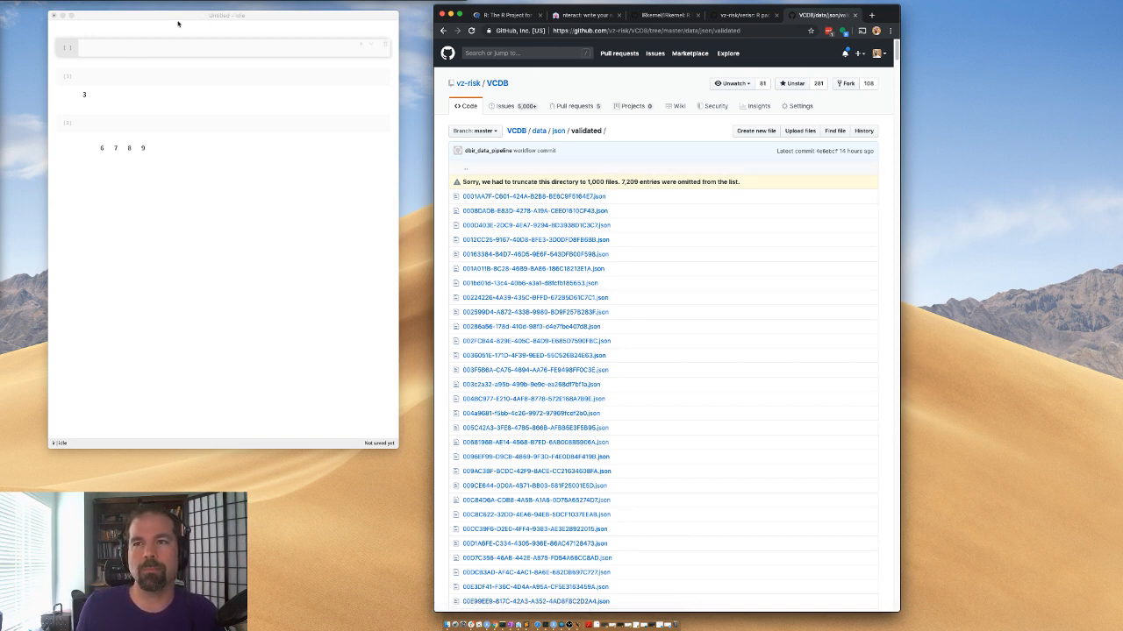
# - Set vcdb_dir to "/path/to/VCDB/data/json/validated" in the notebook's first cell and begin a vcdb <- verisr::json2veris( call in the second
pyautogui.moveTo(164, 18); pyautogui.dragTo(0, 84)
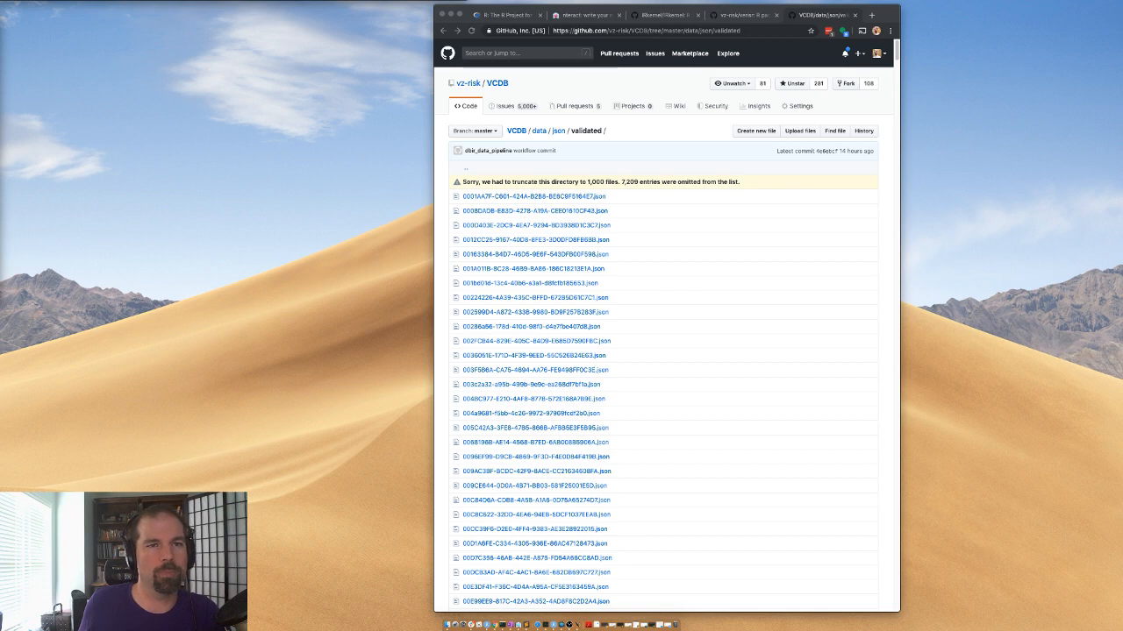
pyautogui.moveTo(0, 64); pyautogui.dragTo(321, 28)
pyautogui.click(247, 90)
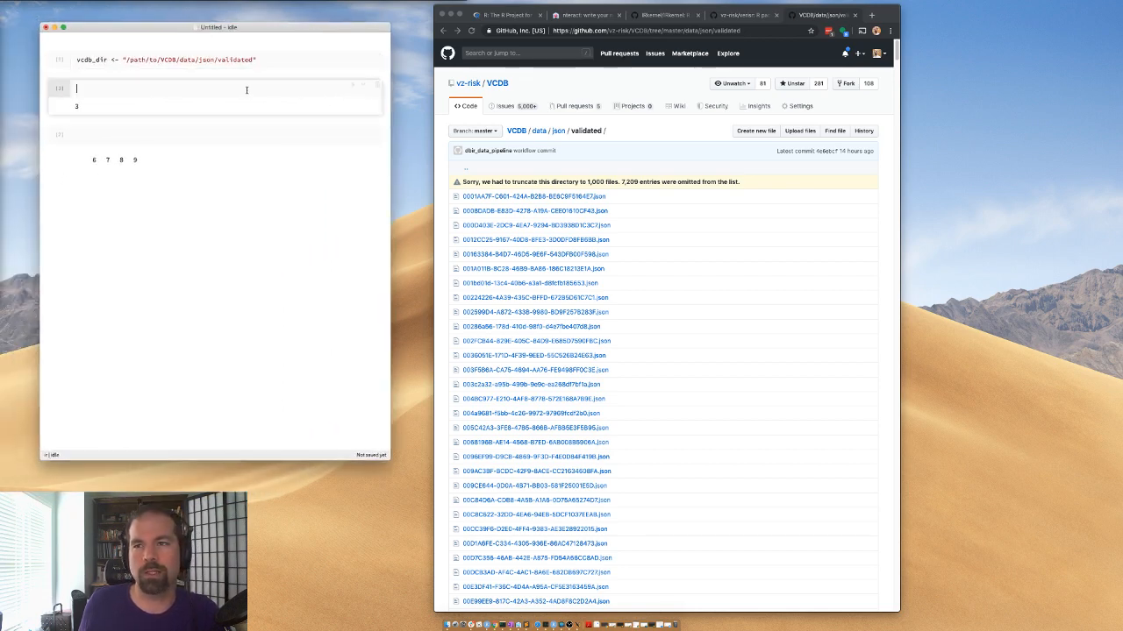
pyautogui.write('vc')
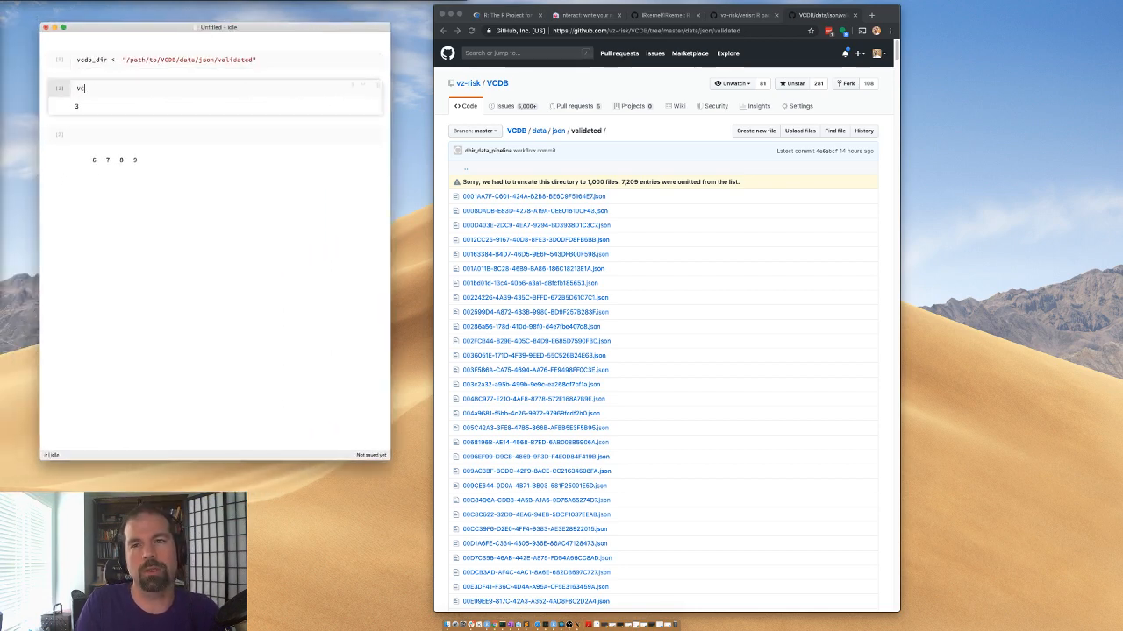
pyautogui.write('db_')
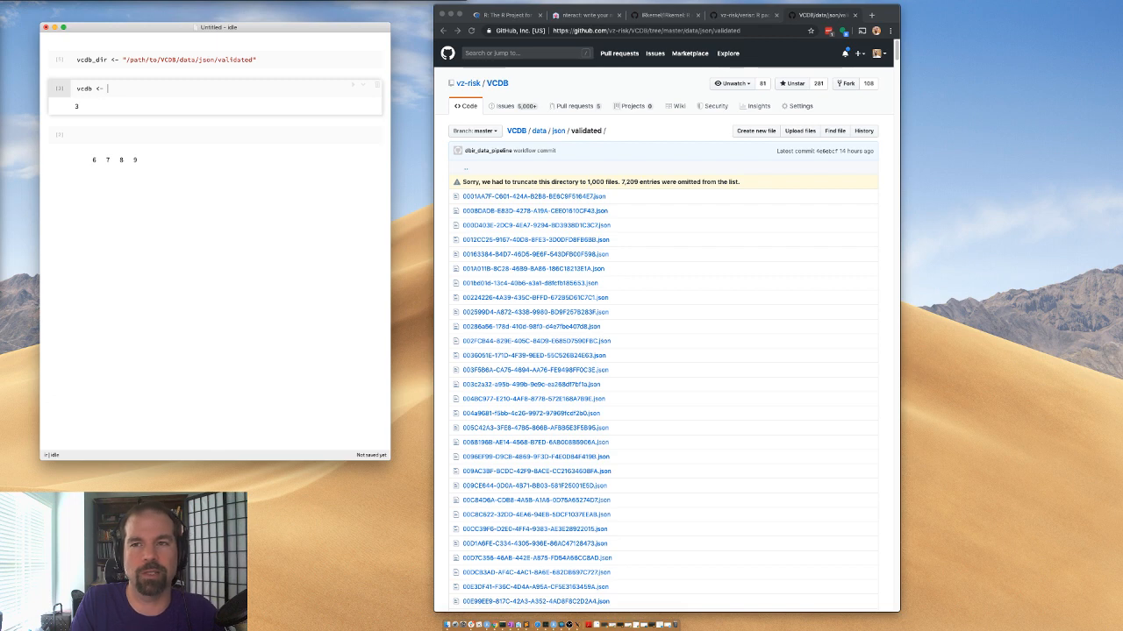
pyautogui.write('verisr')
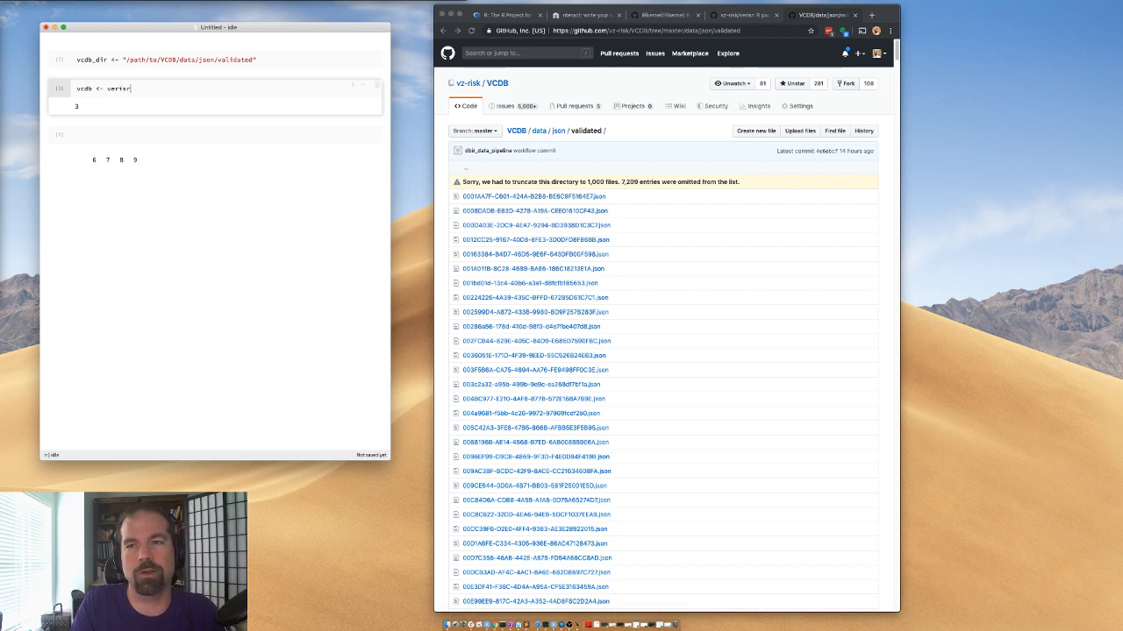
pyautogui.write('::json2veris(')
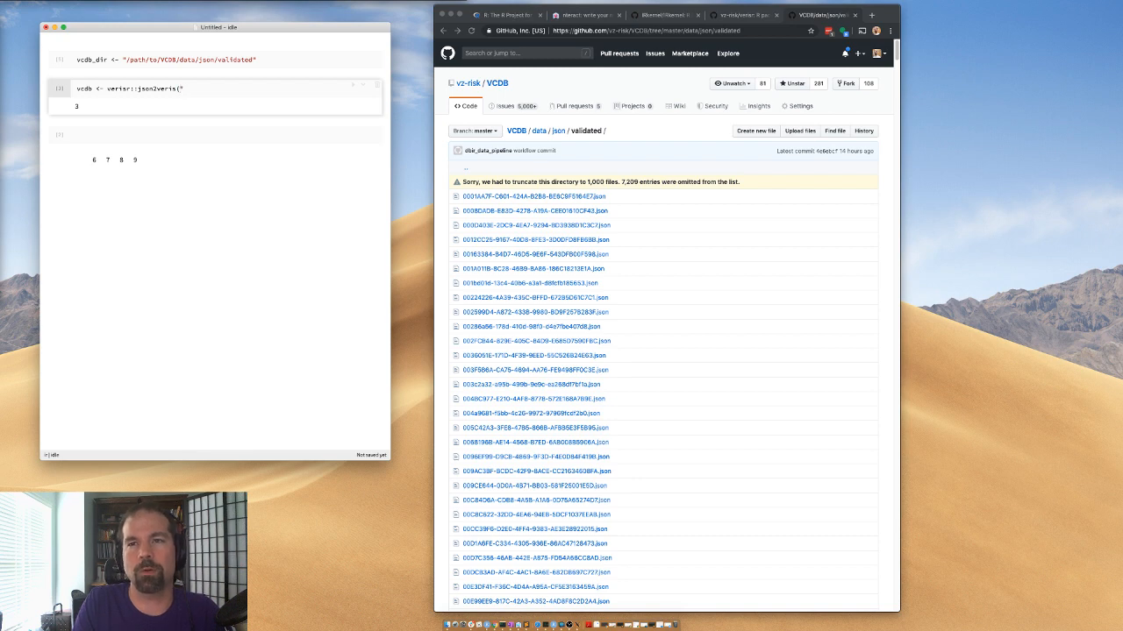
# - Begin a schema_loc assignment in a new cell above the json2veris call, and return to the VCDB repository root on GitHub
pyautogui.click(222, 74)
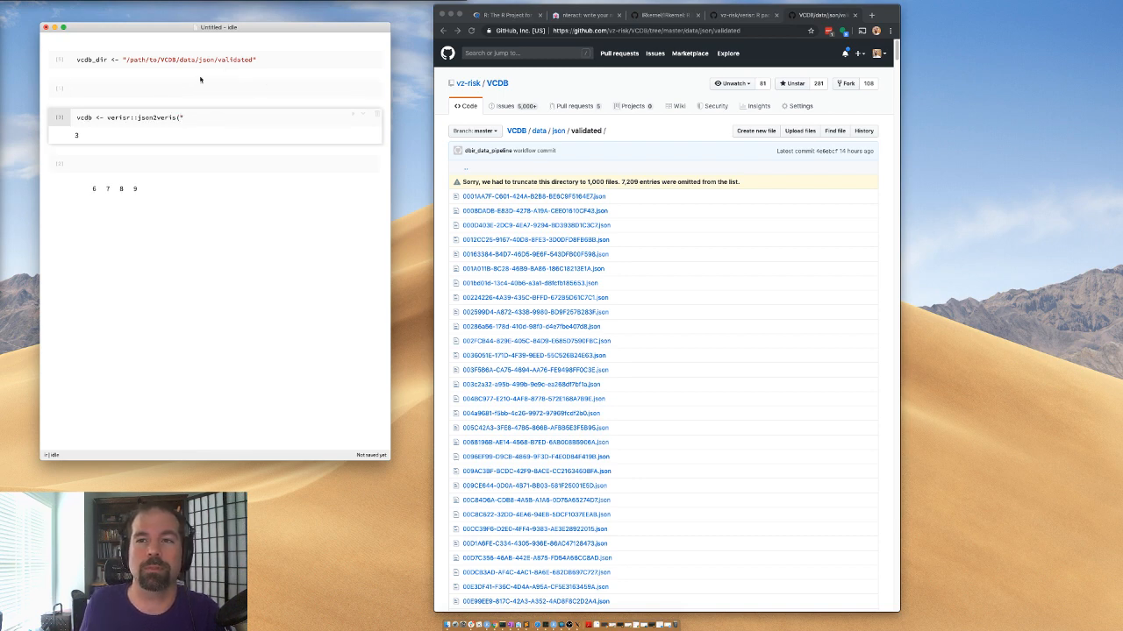
pyautogui.click(155, 90)
pyautogui.write('schem')
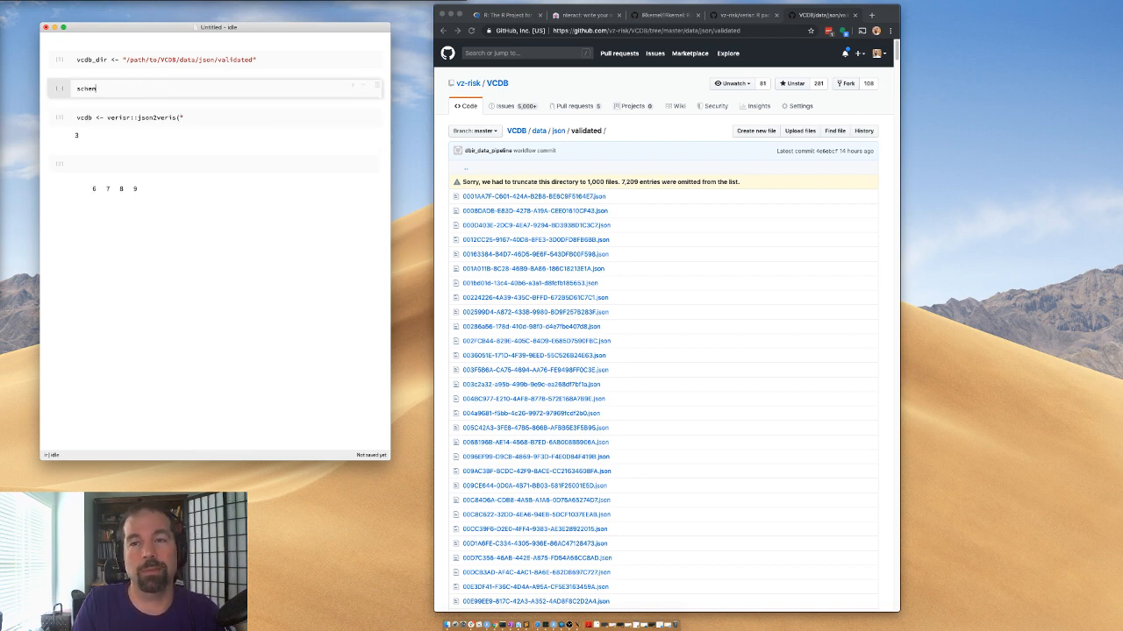
pyautogui.write('a_loc <-')
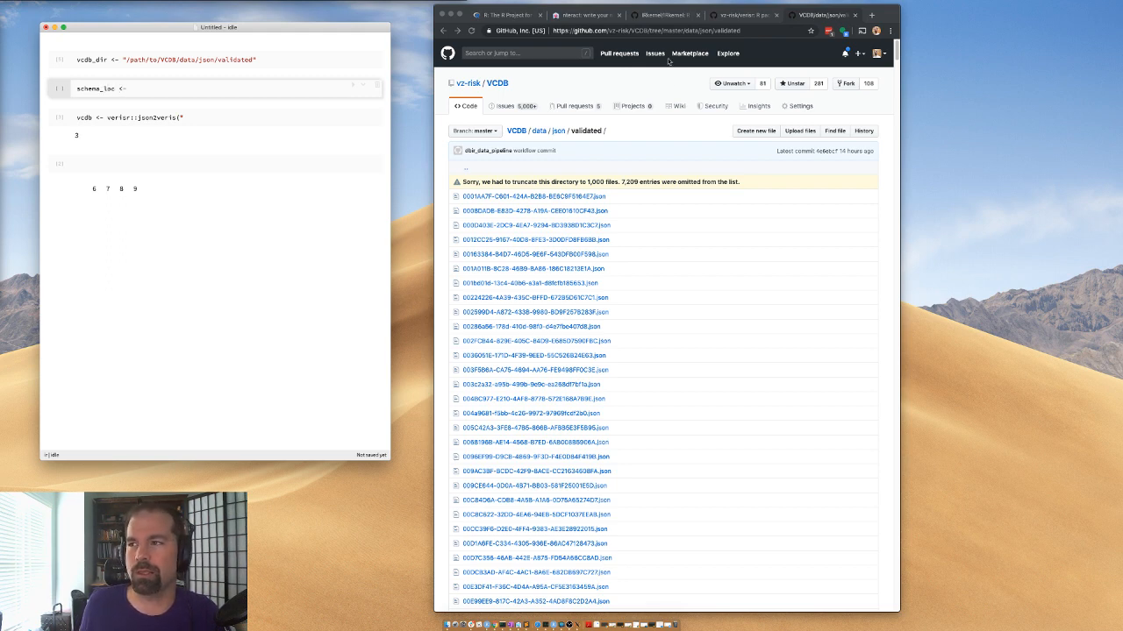
pyautogui.click(517, 130)
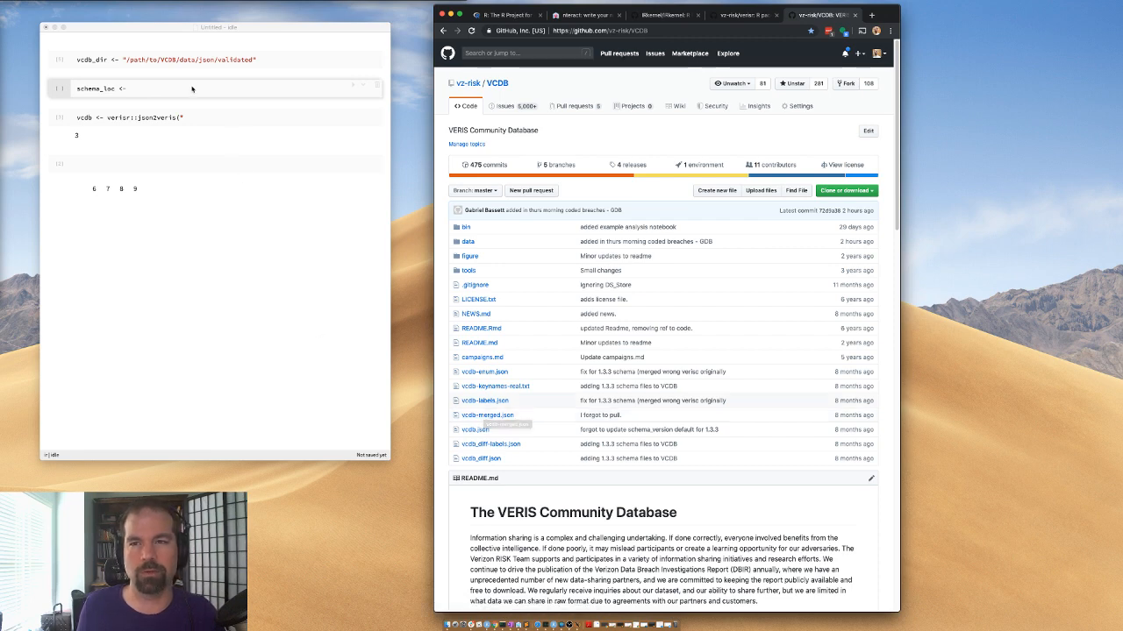
# - Replace the stray quote in the json2veris call with the argument vcdb_dir, and set schema_loc to "/path/to/VCDB/vcdb-merged.json"
pyautogui.click(197, 118)
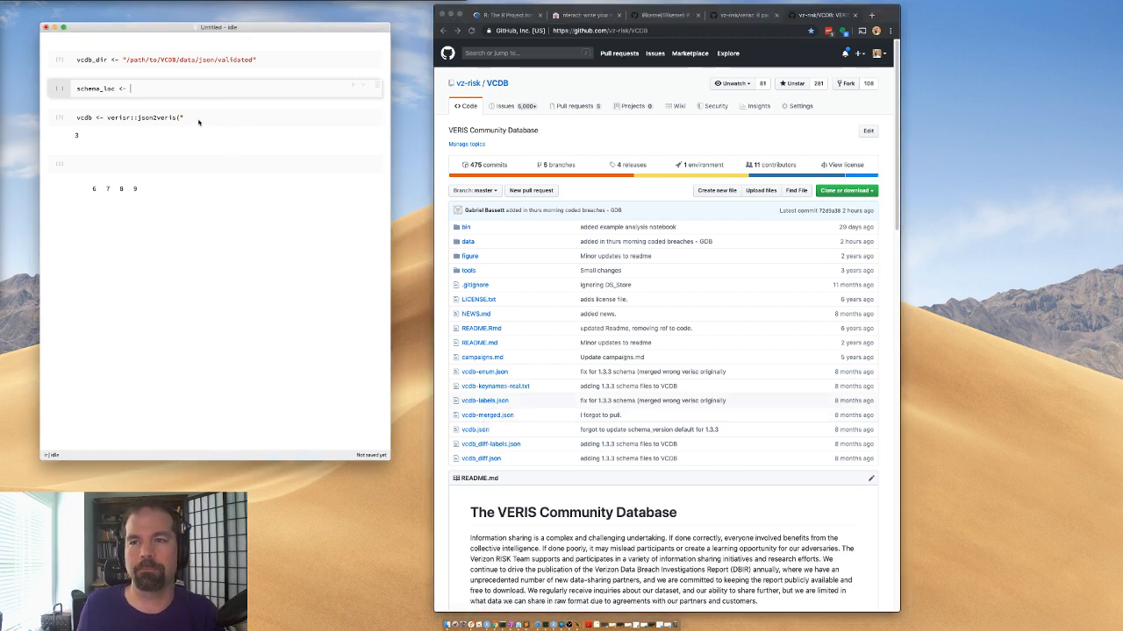
pyautogui.press('BackSpace')
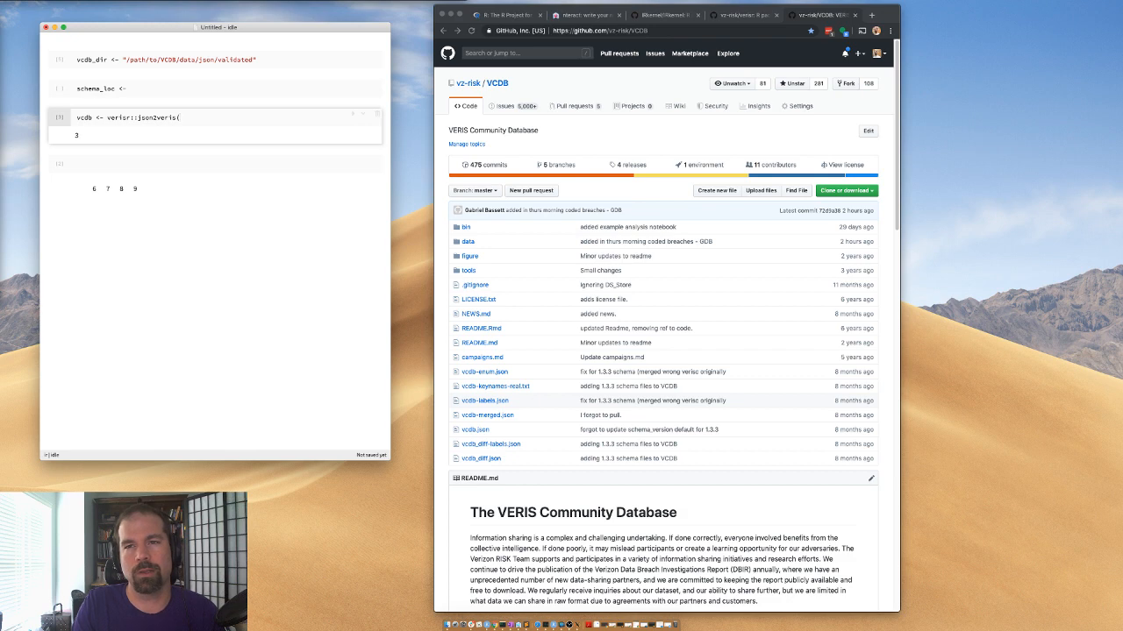
pyautogui.write('vcdb_dir')
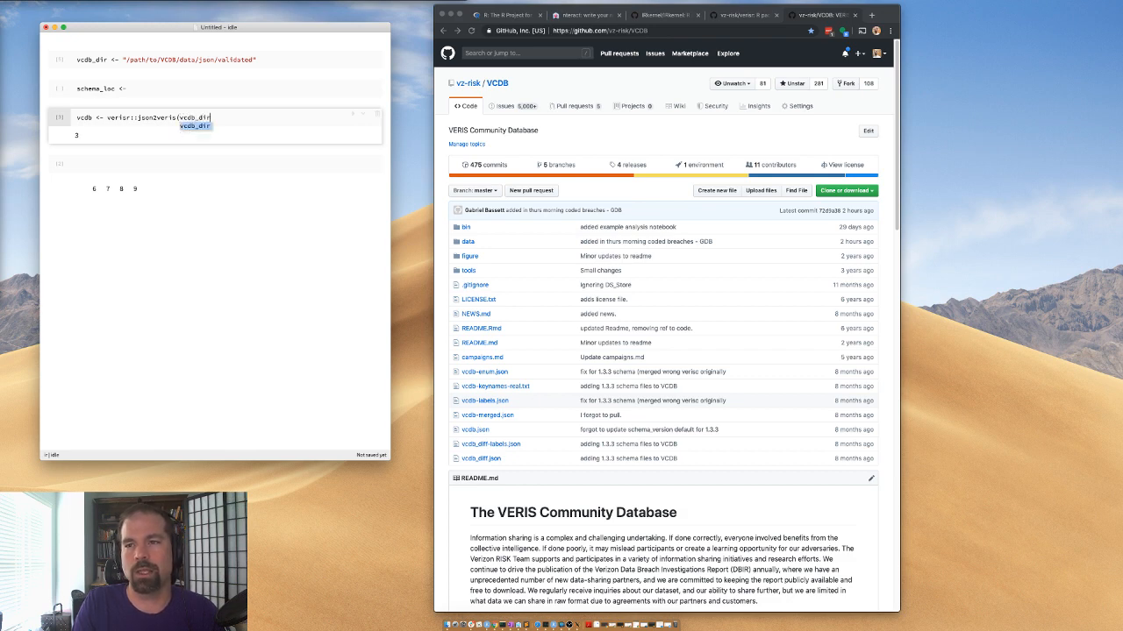
pyautogui.write(',')
pyautogui.moveTo(200, 27); pyautogui.dragTo(0, 29)
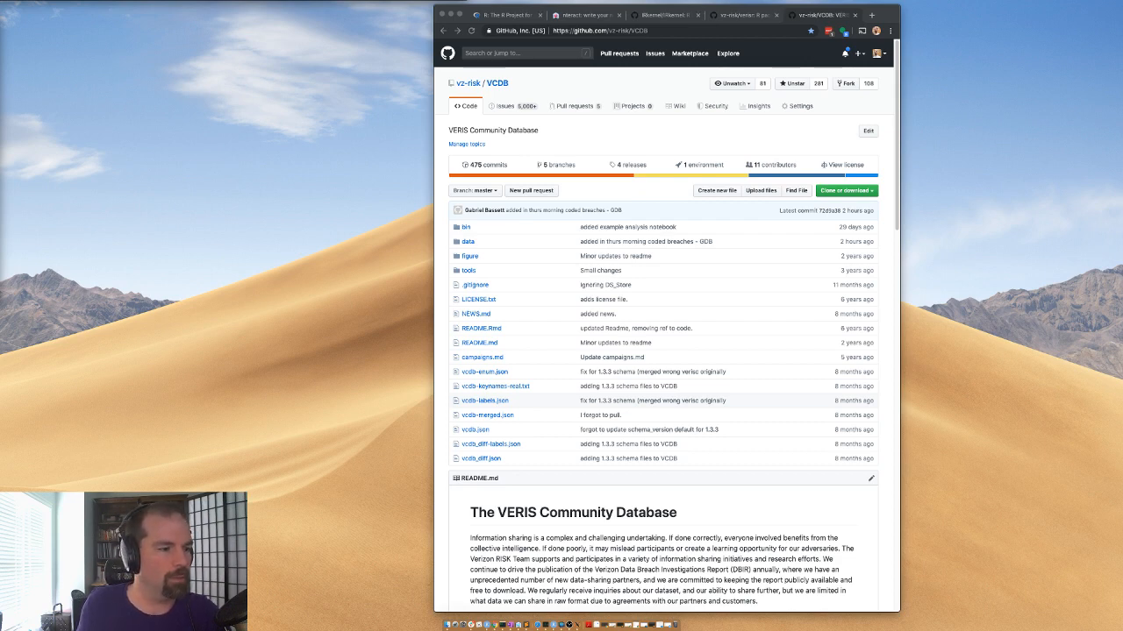
pyautogui.moveTo(0, 123); pyautogui.dragTo(199, 73)
# - Complete the json2veris call with named arguments as vcdb <- verisr::json2veris(dir=vcdb_dir, schema=schema_loc)
pyautogui.click(234, 162)
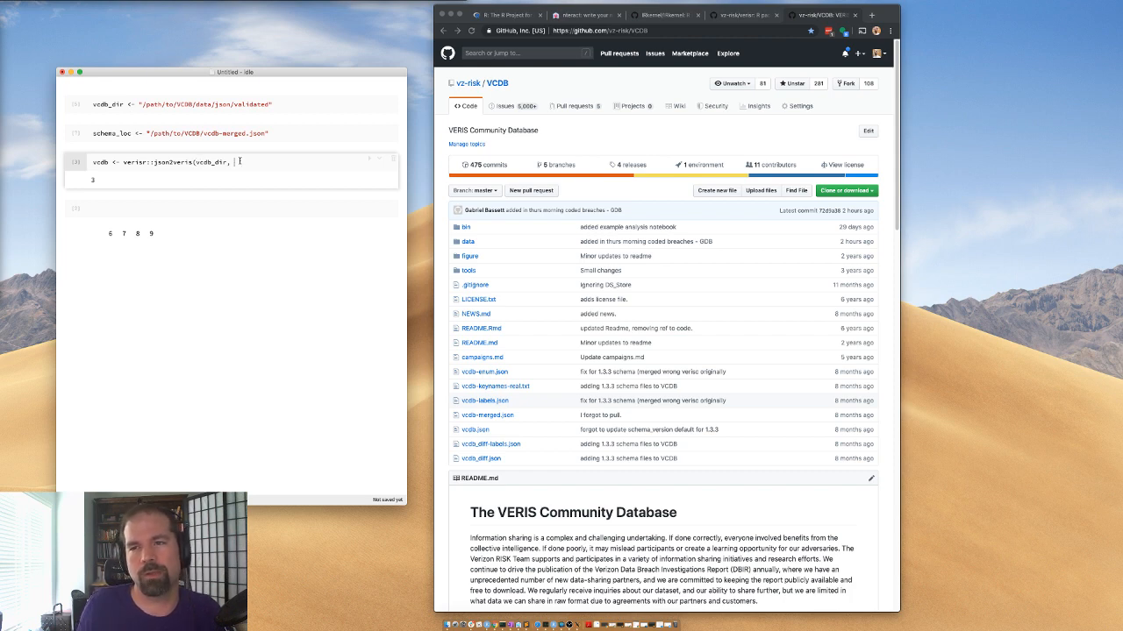
pyautogui.click(197, 162)
pyautogui.write('dir=vcdb_dir, ')
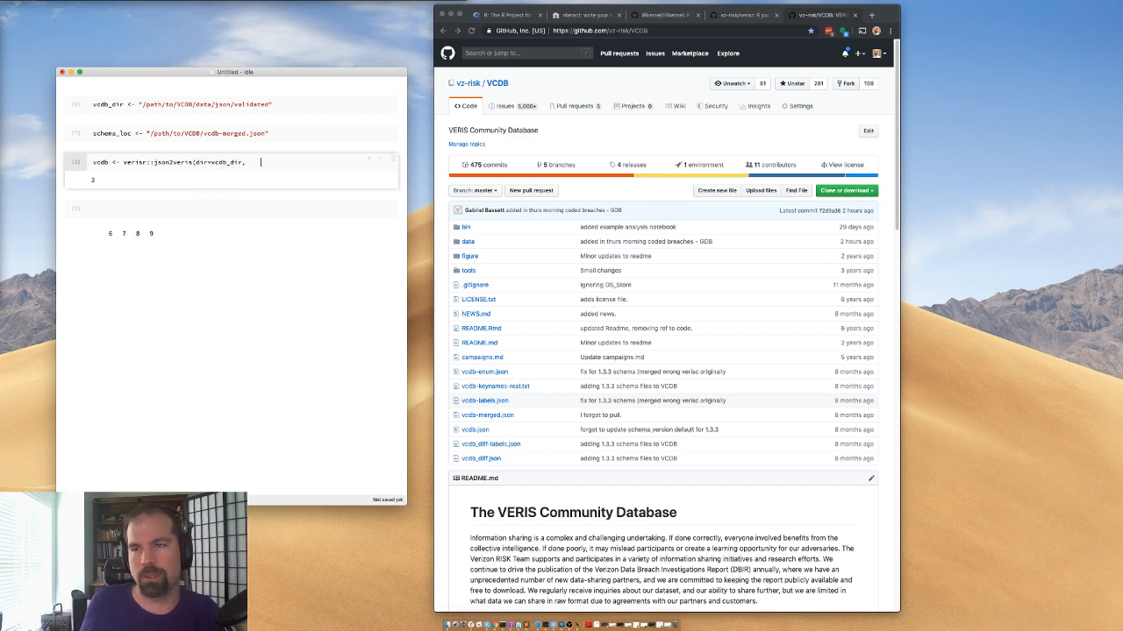
pyautogui.write('sche')
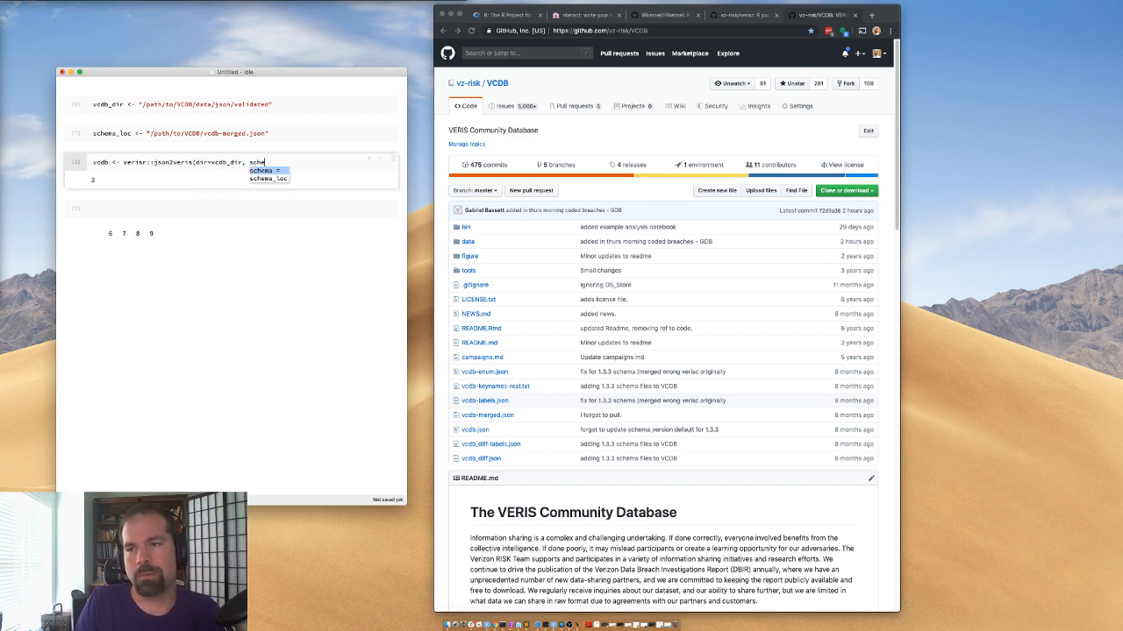
pyautogui.write('ma=s')
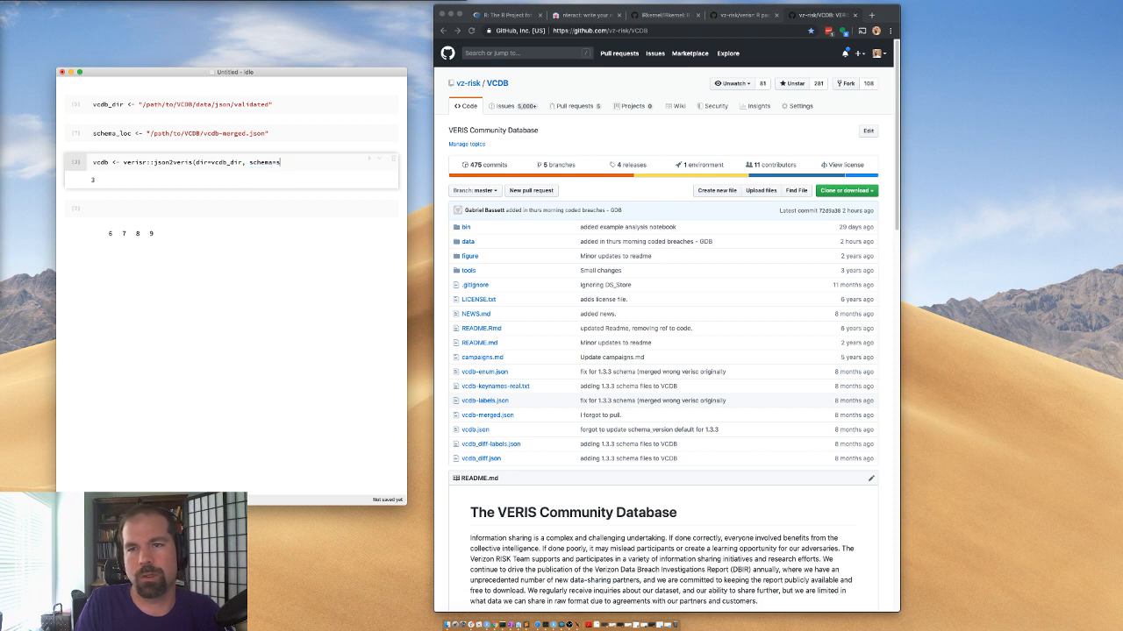
pyautogui.write('chema_loc)')
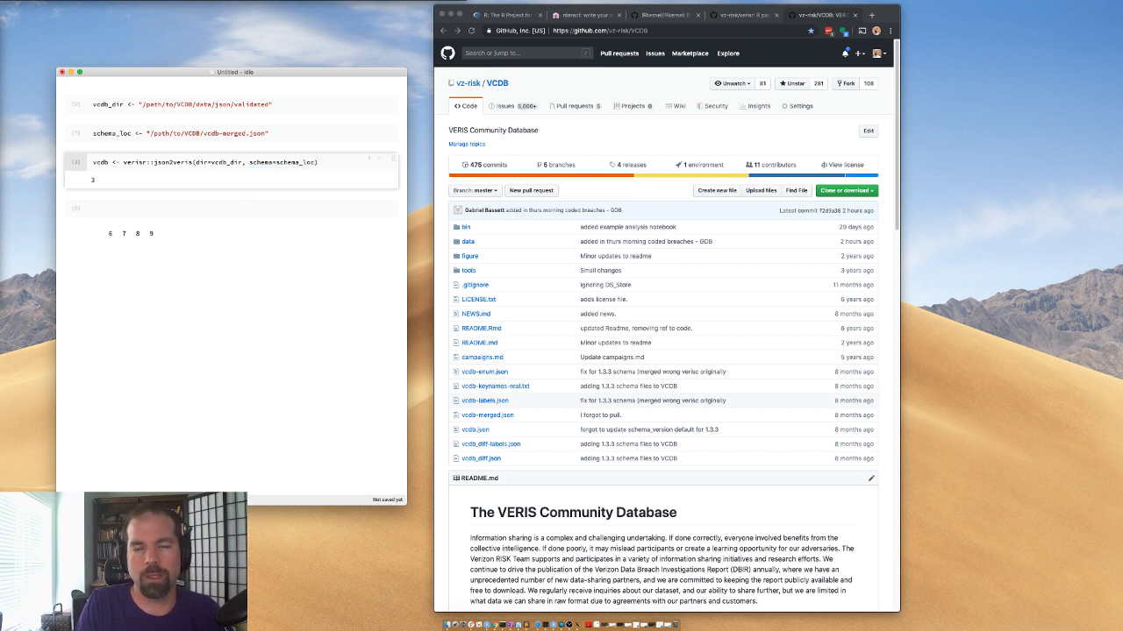
# - Run the json2veris cell and highlight the first number of the veris dimensions in its output
pyautogui.moveTo(287, 74); pyautogui.dragTo(0, 107)
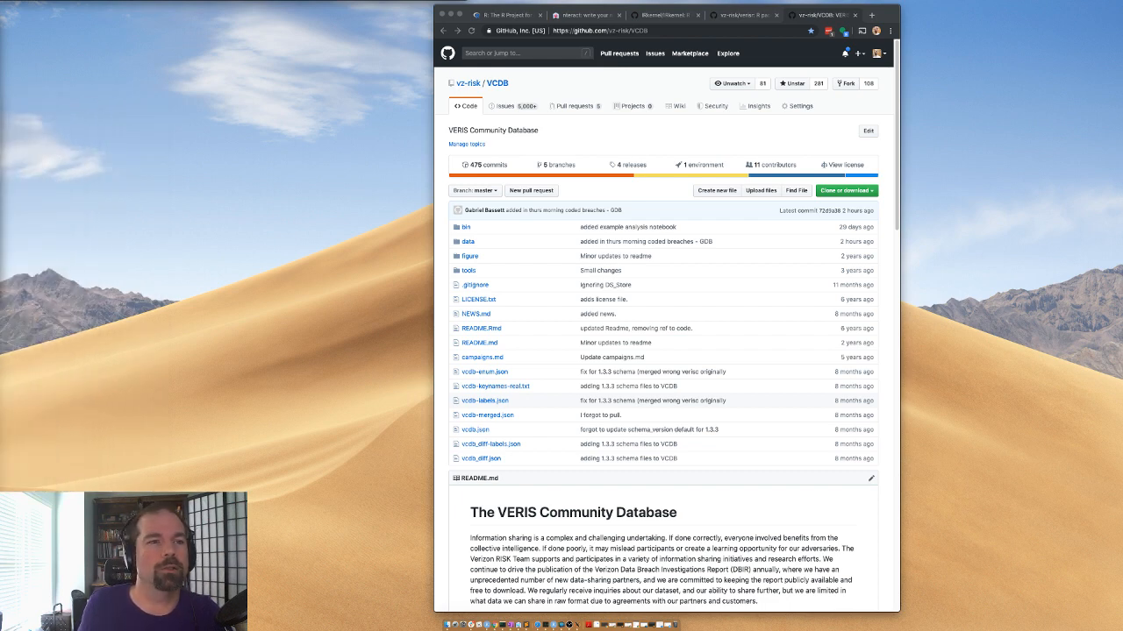
pyautogui.moveTo(0, 83); pyautogui.dragTo(279, 60)
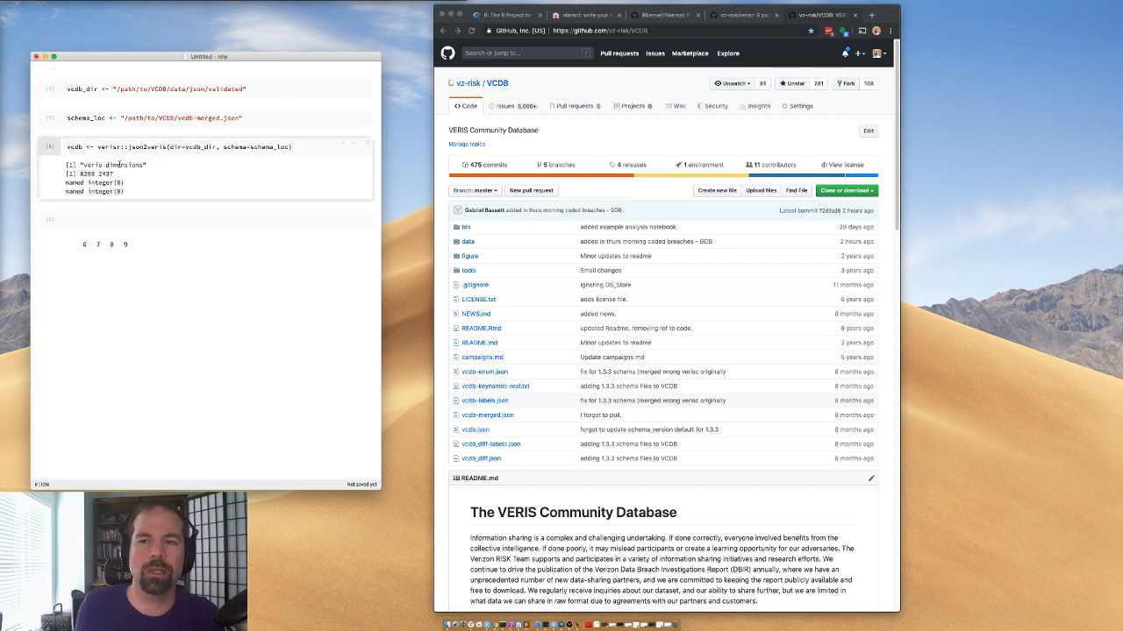
pyautogui.moveTo(114, 174); pyautogui.dragTo(88, 164)
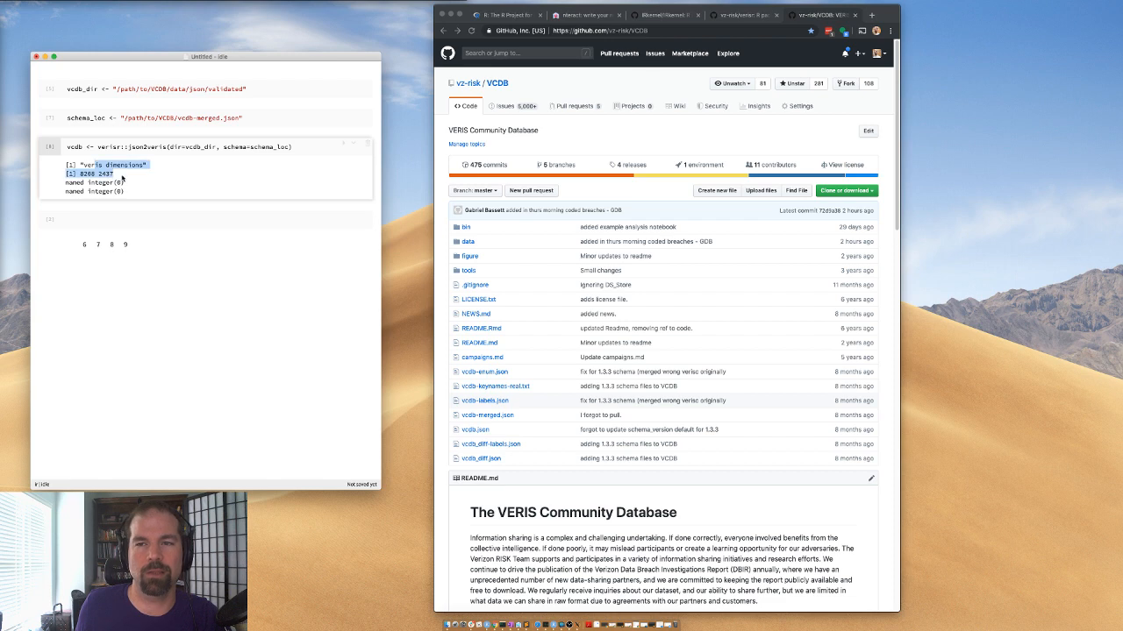
pyautogui.click(88, 167)
pyautogui.doubleClick(87, 174)
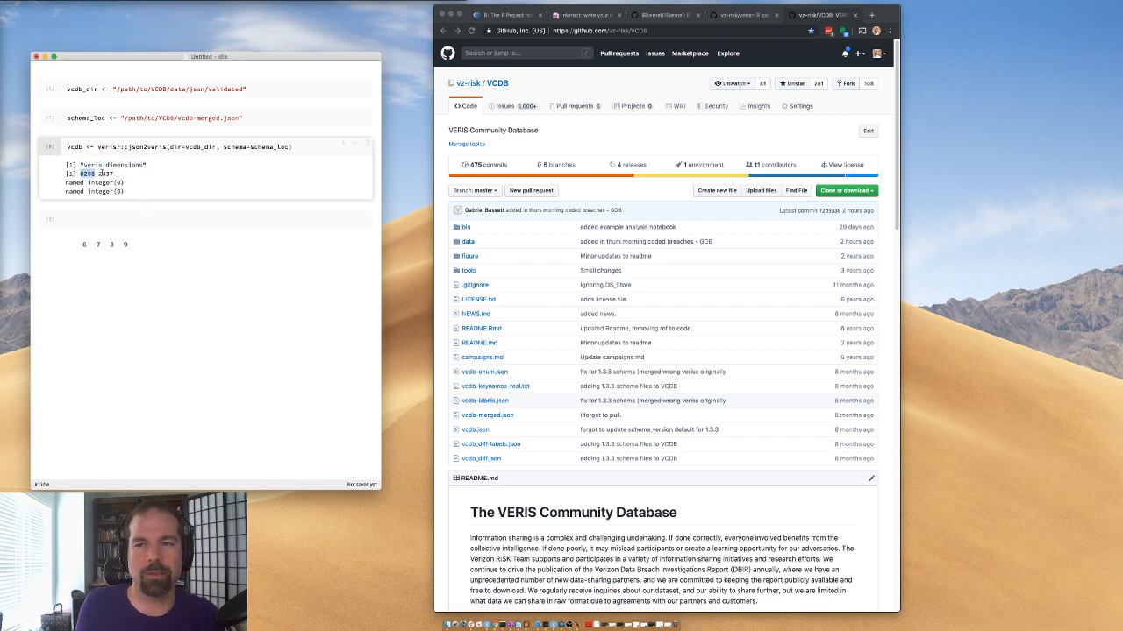
# - Highlight the second dimension in the json2veris output, and run library(tidyverse) in the cell below it
pyautogui.doubleClick(105, 174)
pyautogui.click(109, 219)
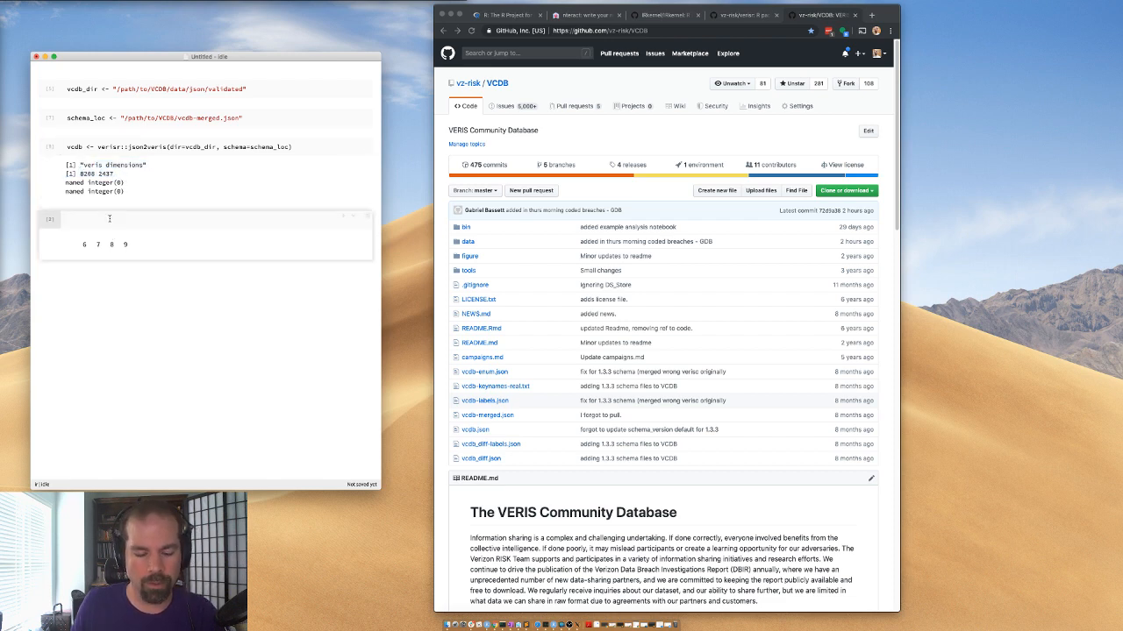
pyautogui.write('lib')
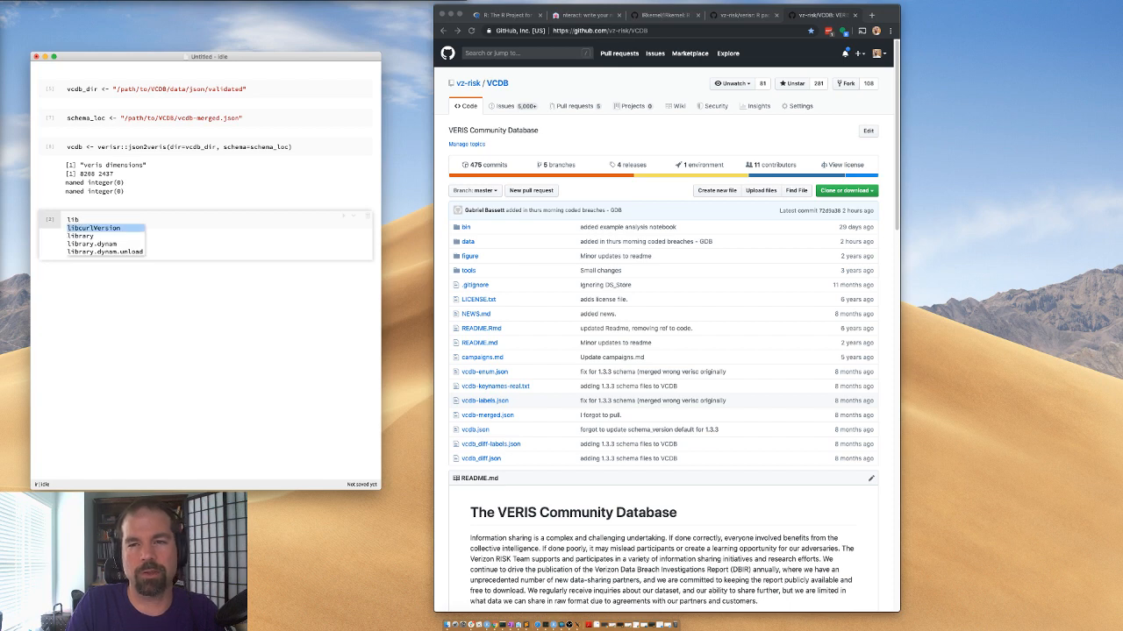
pyautogui.write('ra')
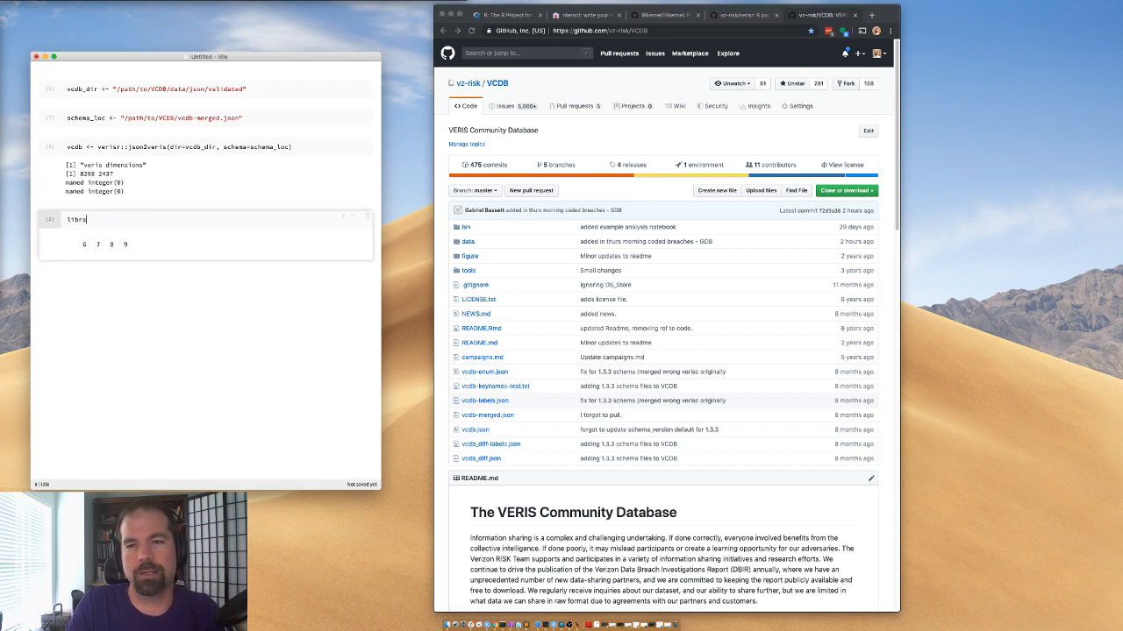
pyautogui.write('ry(tidy')
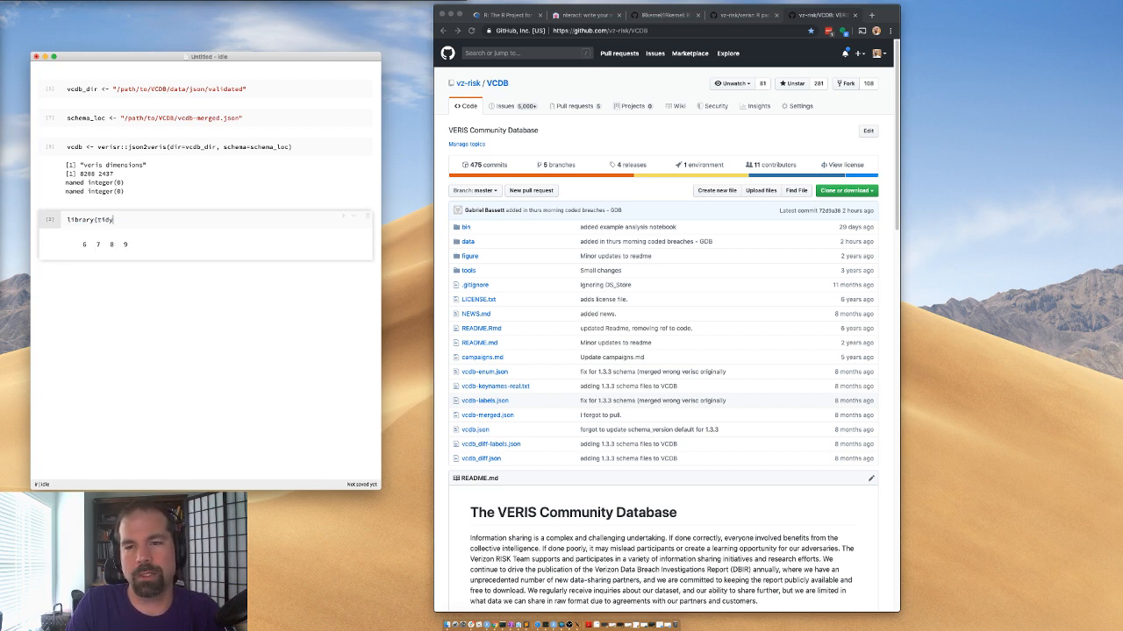
pyautogui.write('verse)')
pyautogui.hotkey('shift', 'Return')
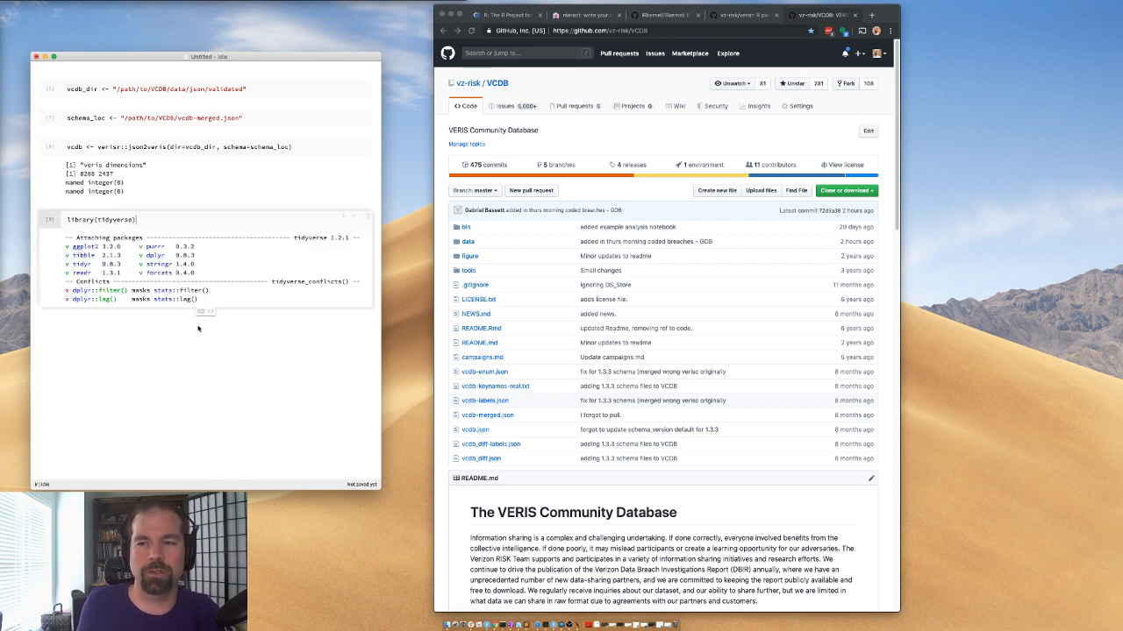
# - Add a code cell below the tidyverse output, run glimpse(vcdb) in it, and look through the listed variables
pyautogui.click(210, 313)
pyautogui.click(114, 329)
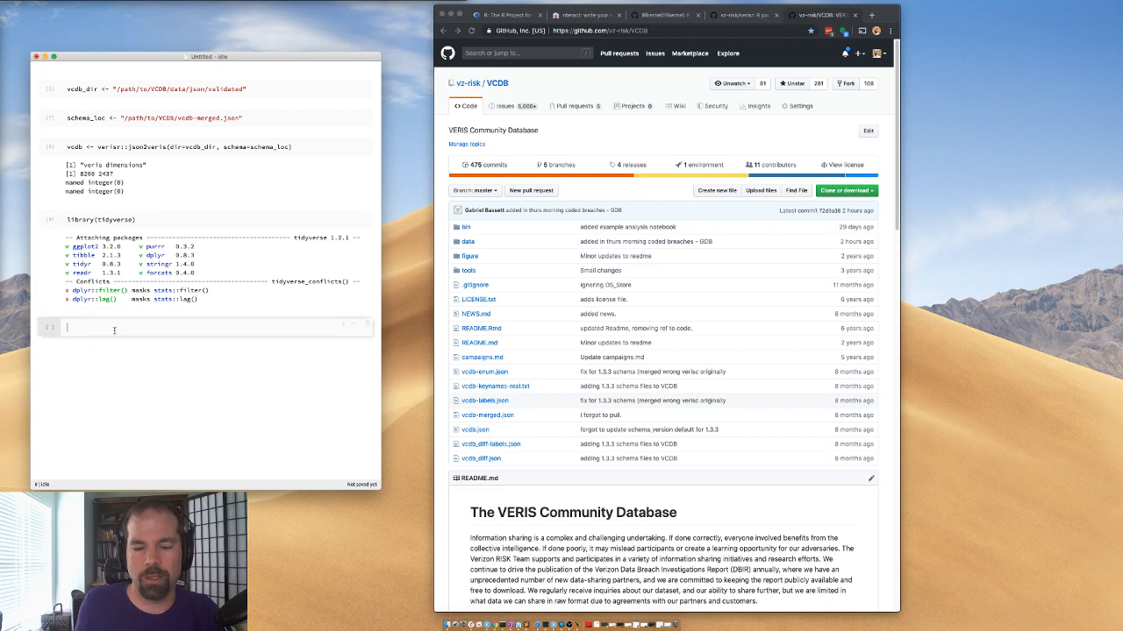
pyautogui.write('d')
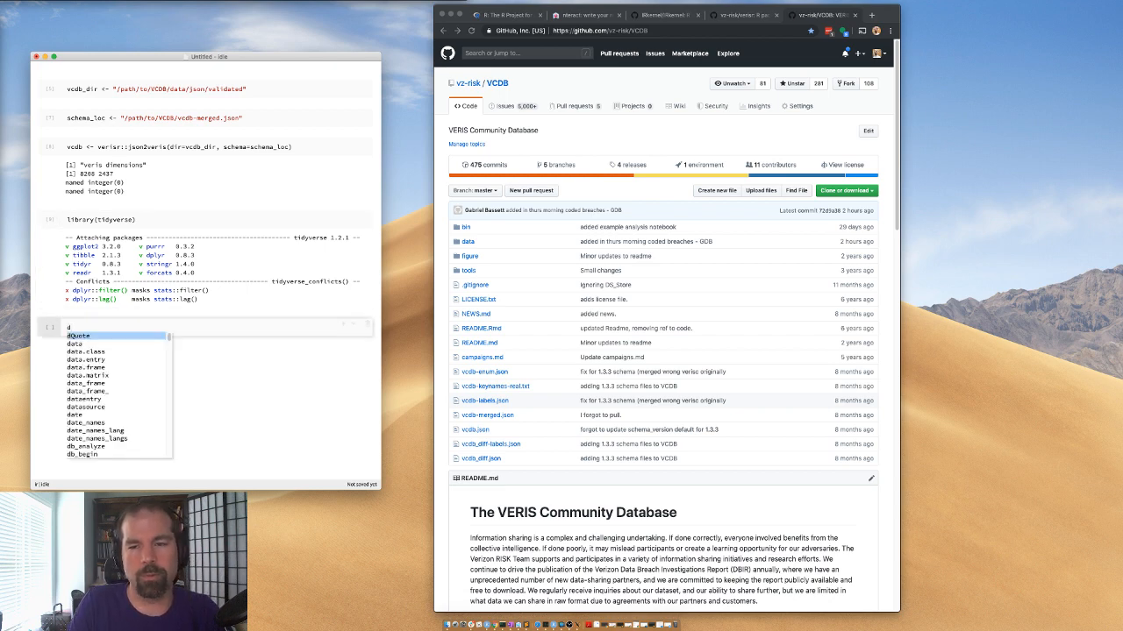
pyautogui.press('BackSpace')
pyautogui.write('glimpse(v')
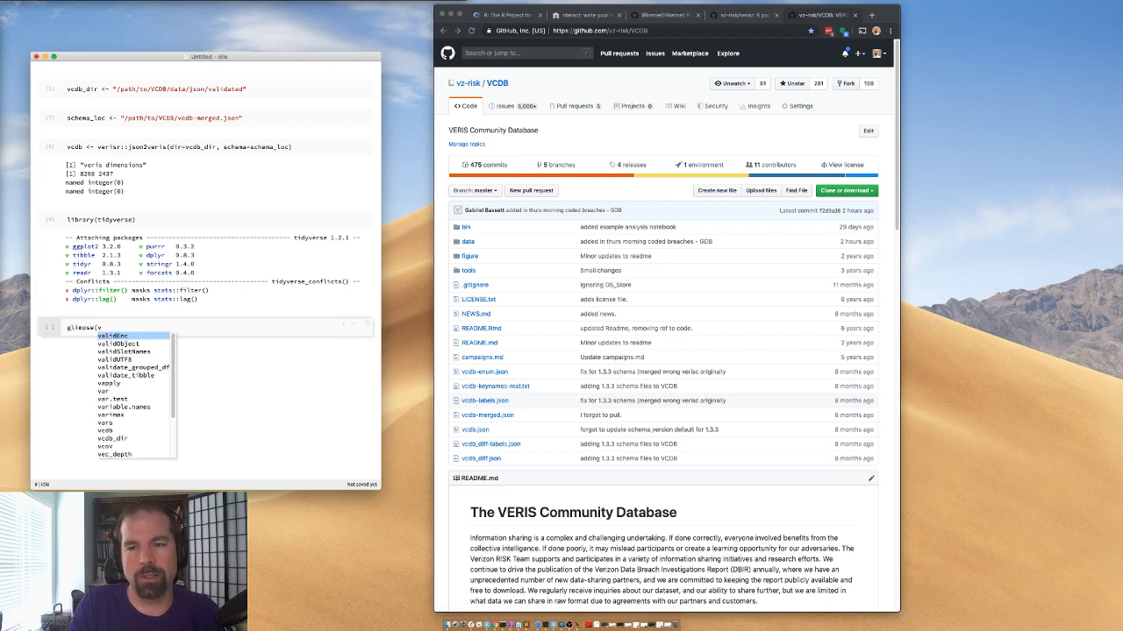
pyautogui.write('cdb)')
pyautogui.hotkey('shift', 'Return')
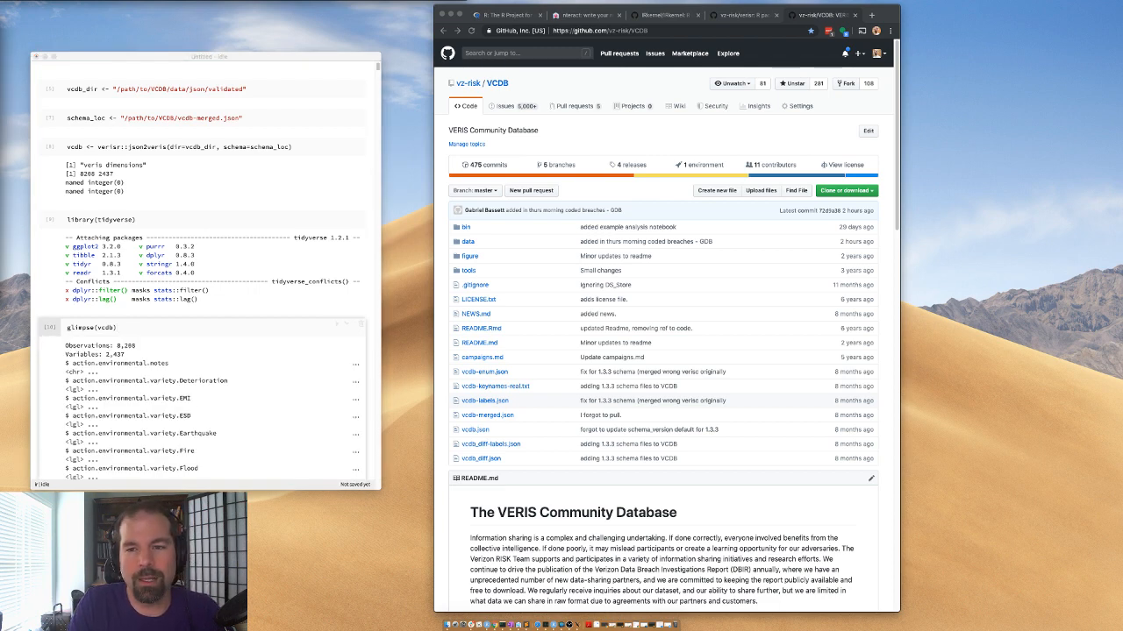
pyautogui.scroll(-5, 164, 290)
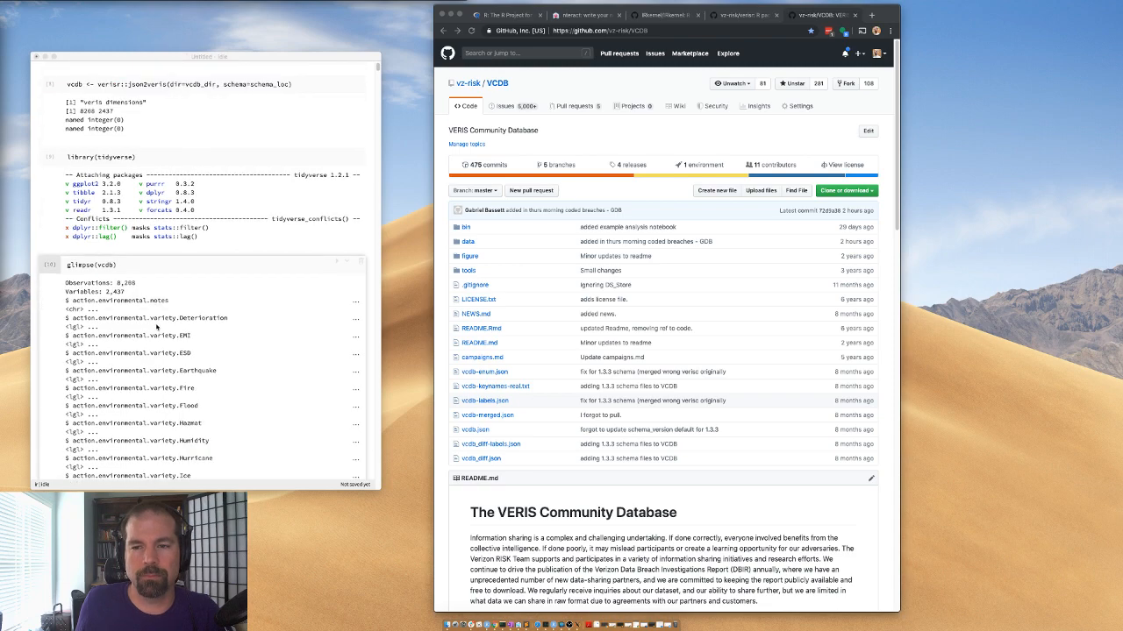
pyautogui.click(140, 235)
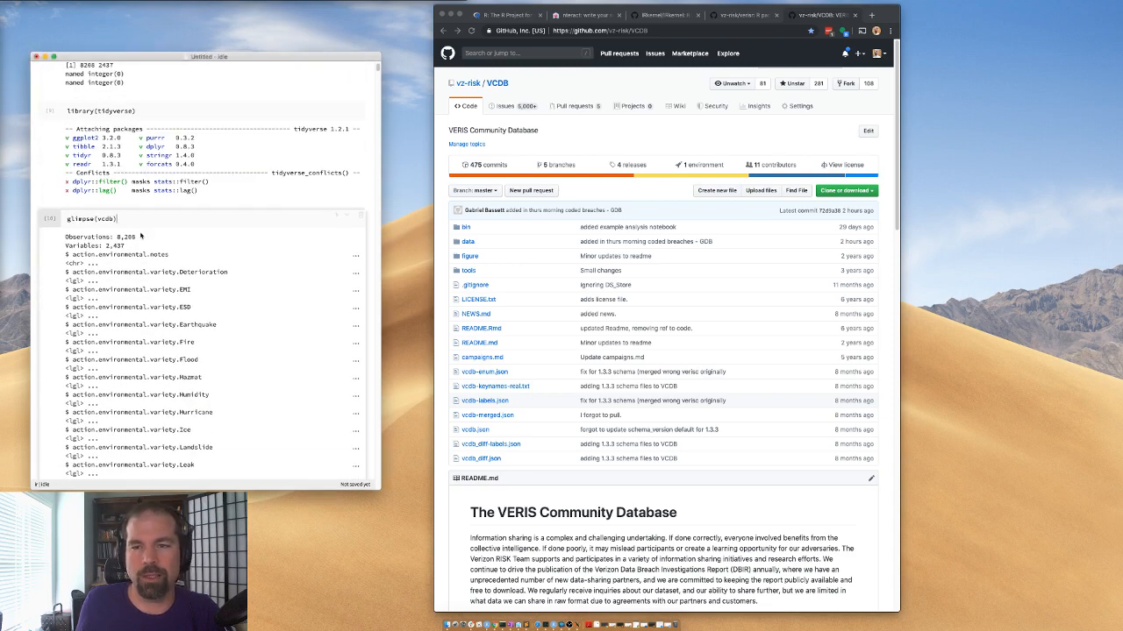
pyautogui.scroll(-10, 109, 247)
pyautogui.scroll(15, 126, 320)
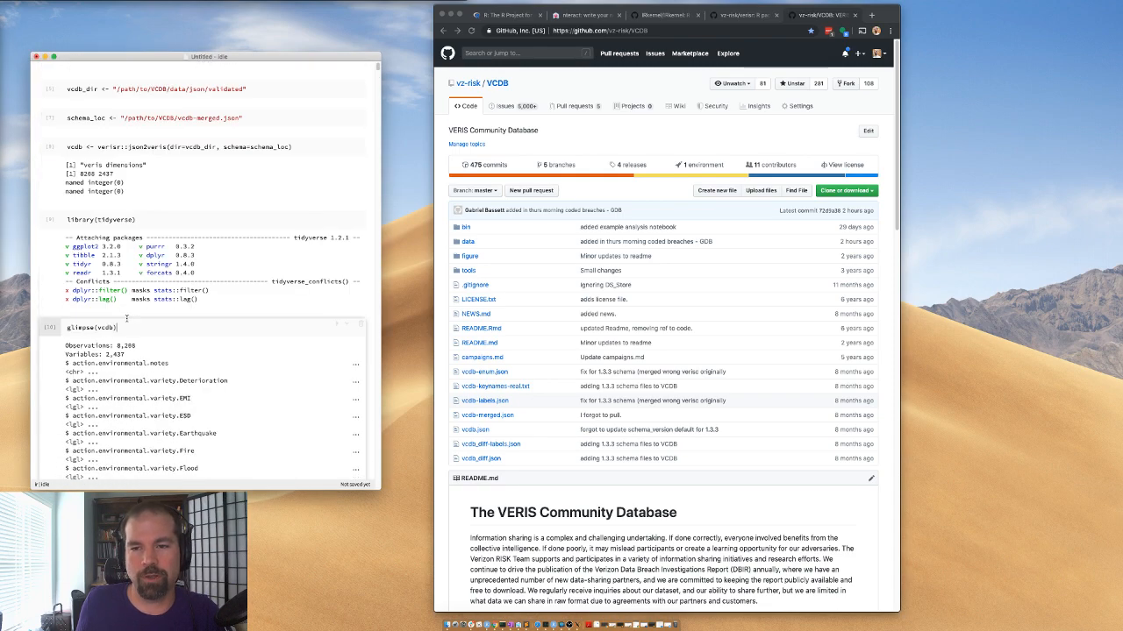
# - Replace glimpse with dim in the vcdb cell and run it
pyautogui.press('Left')
pyautogui.press('Left')
pyautogui.press('Left')
pyautogui.press('Left')
pyautogui.press('Left')
pyautogui.press('Left')
pyautogui.hotkey('shift', 'Left')
pyautogui.hotkey('shift', 'Left')
pyautogui.hotkey('shift', 'Left')
pyautogui.hotkey('shift', 'Left')
pyautogui.hotkey('shift', 'Left')
pyautogui.hotkey('shift', 'Left')
pyautogui.hotkey('shift', 'Left')
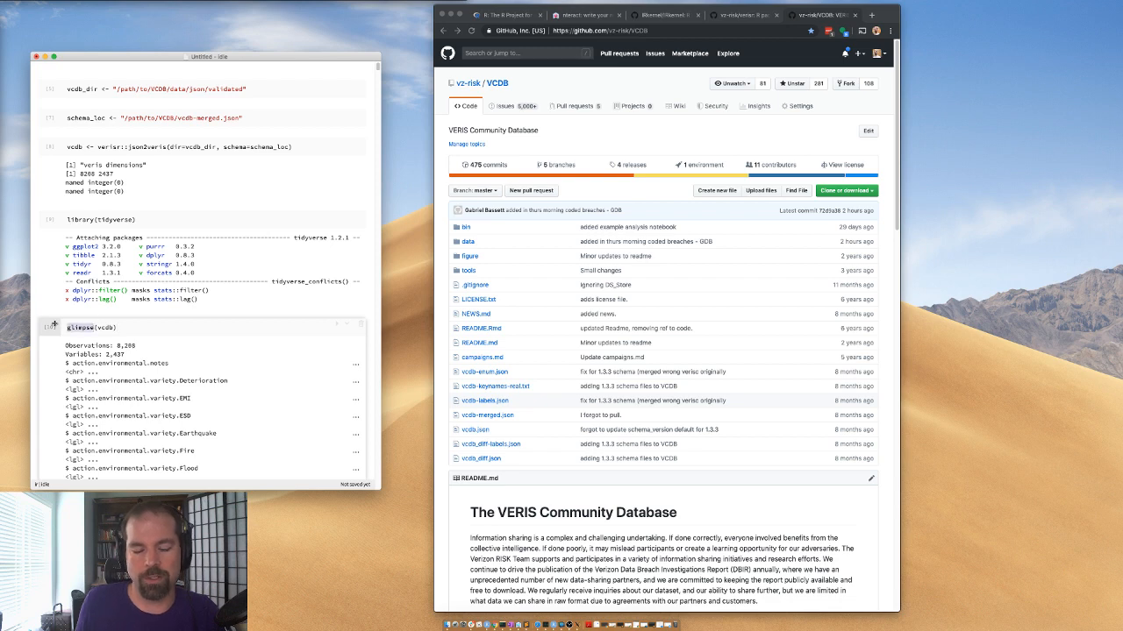
pyautogui.write('dim')
pyautogui.hotkey('ctrl', 'Return')
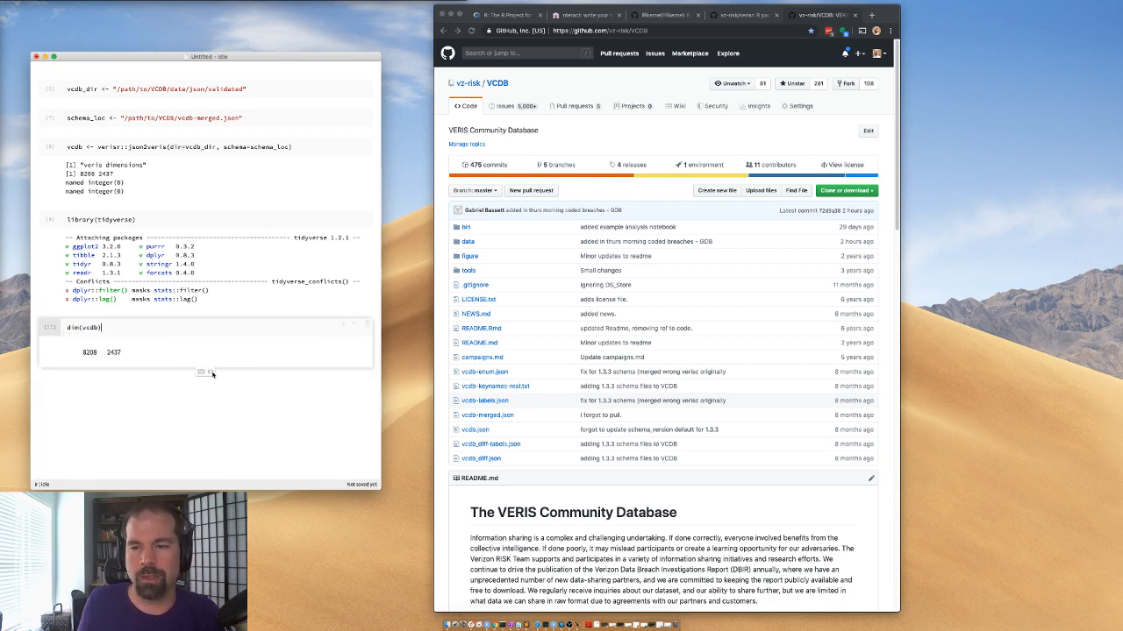
# - Start a pipeline from vcdb into filter( in a new cell below dim(vcdb), and highlight dplyr in the tidyverse output
pyautogui.click(133, 392)
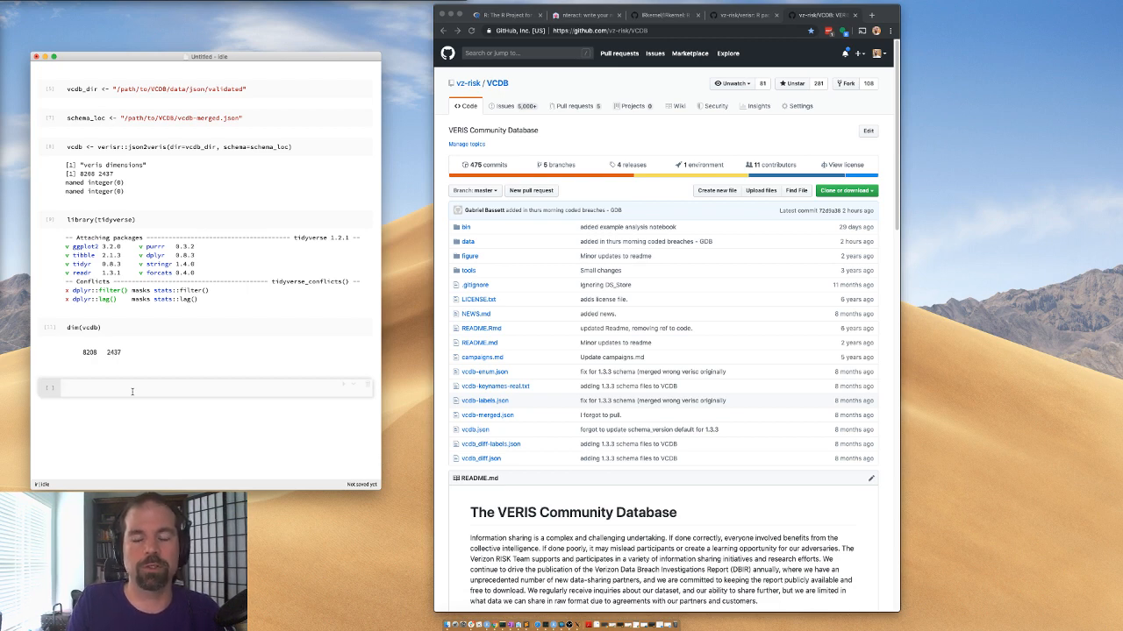
pyautogui.write('vcdb %>%')
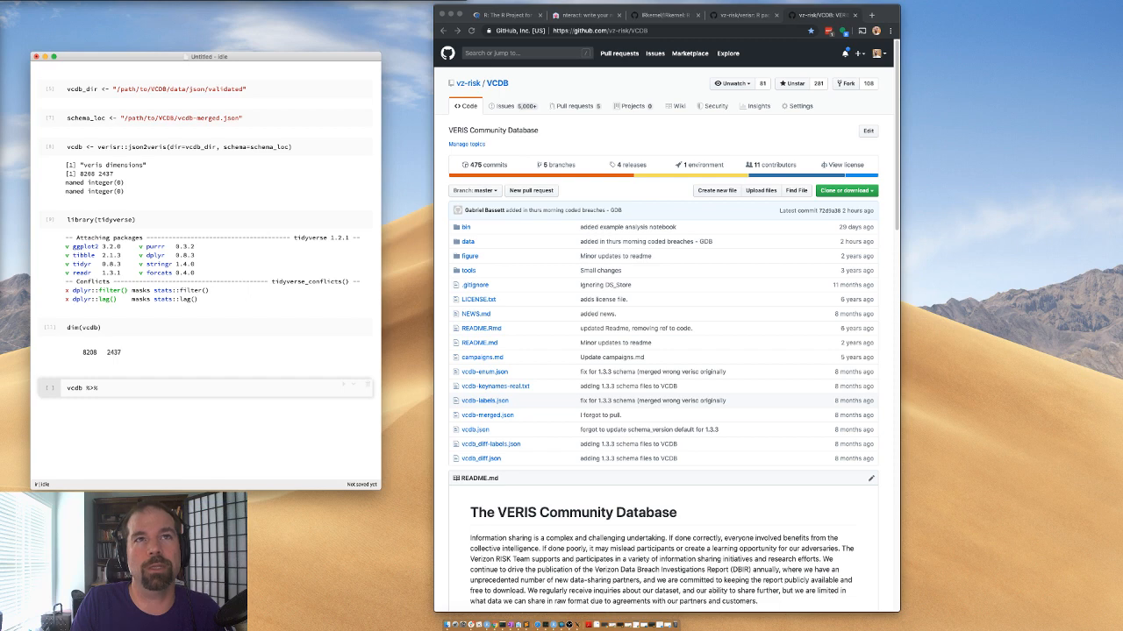
pyautogui.press('Return')
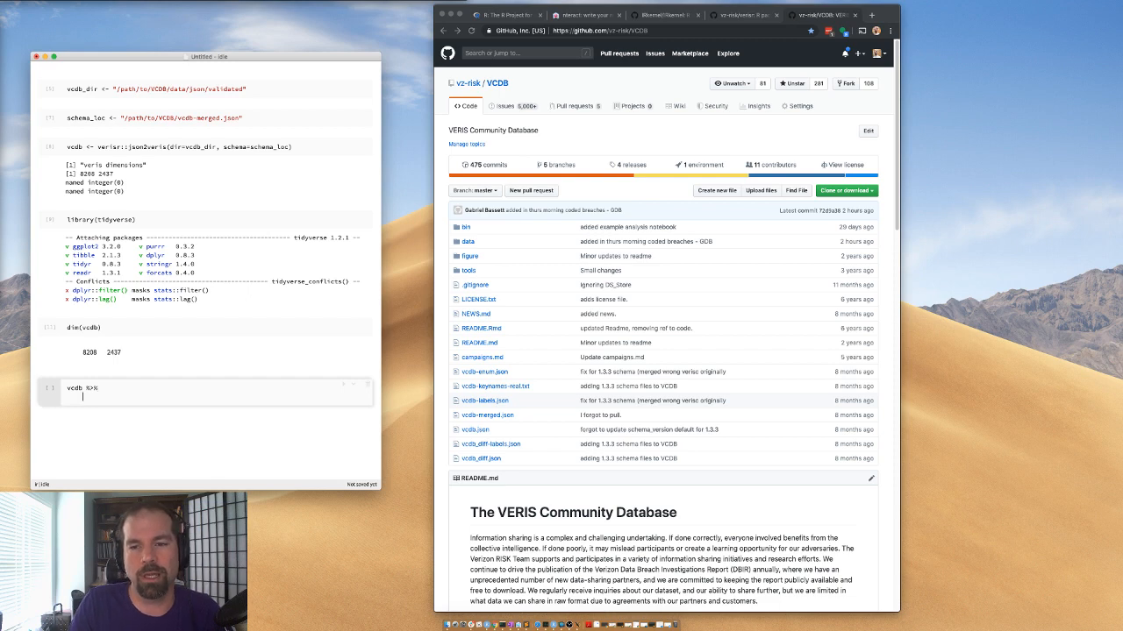
pyautogui.write('filte')
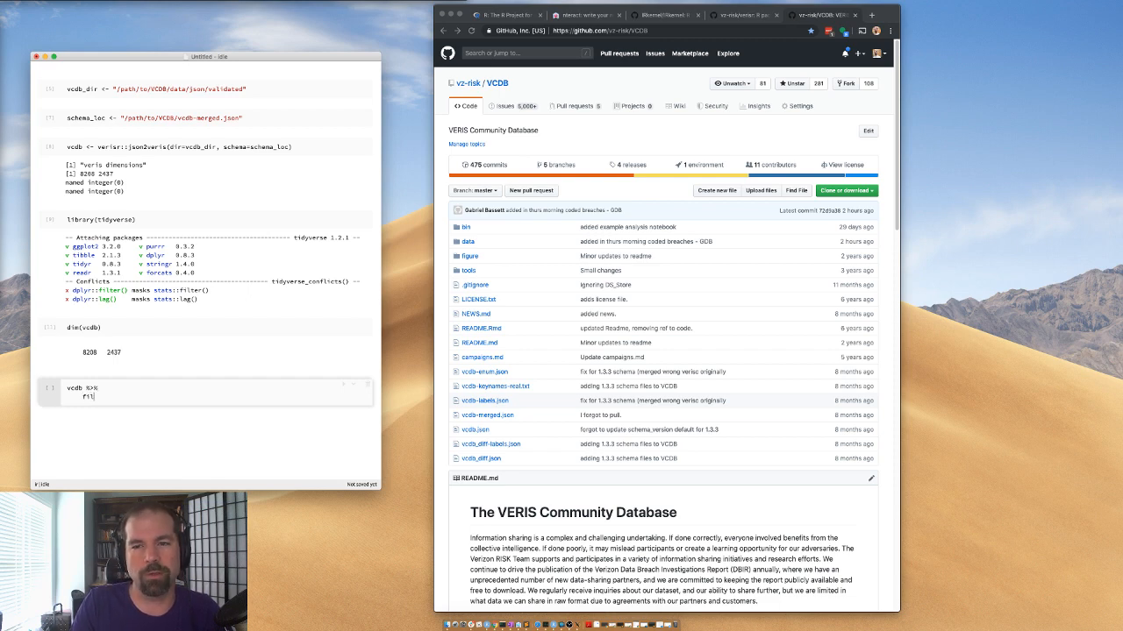
pyautogui.press('Tab')
pyautogui.write('r(')
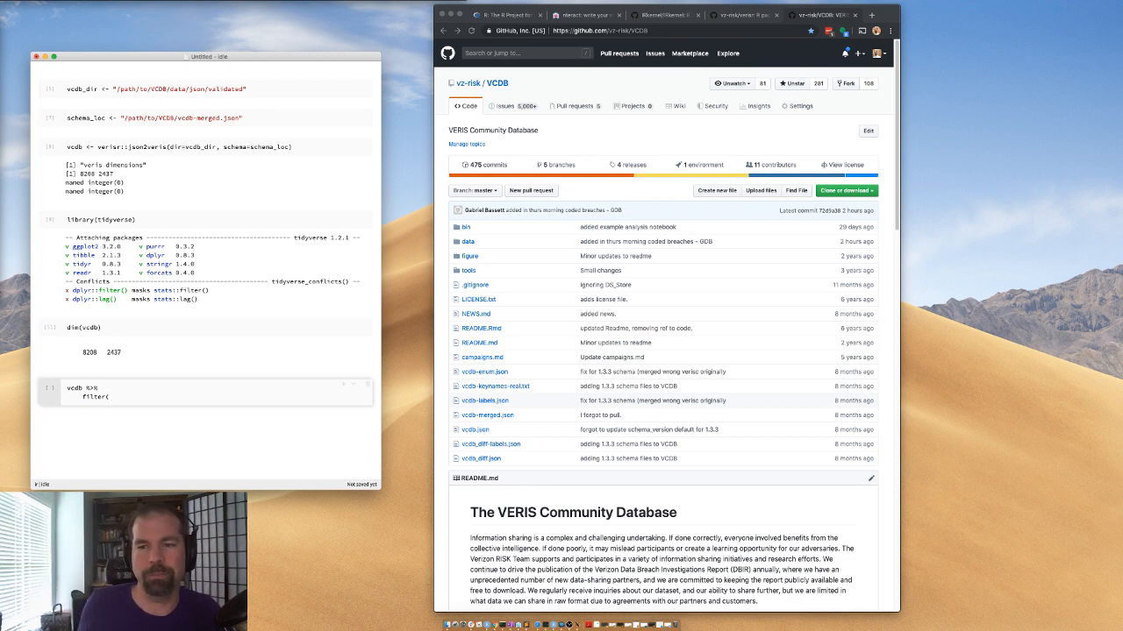
pyautogui.moveTo(141, 255); pyautogui.dragTo(172, 255)
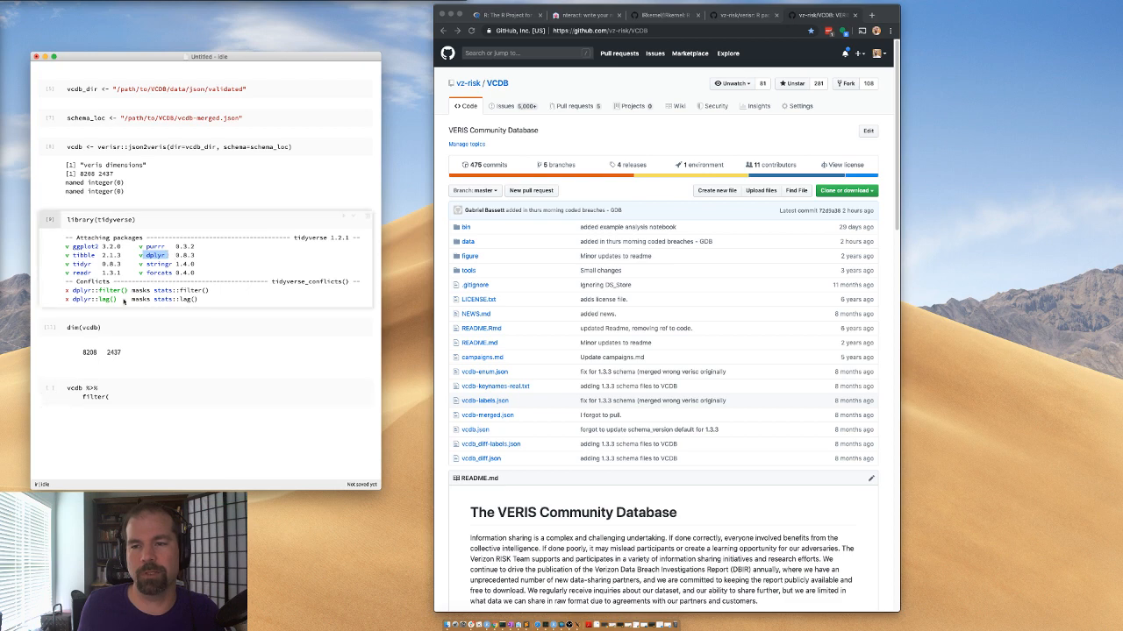
# - Try to filter vcdb on attribute.confidentialy.data_disclosure.Yes, pipe the result into dim(), and run the cell
pyautogui.click(120, 399)
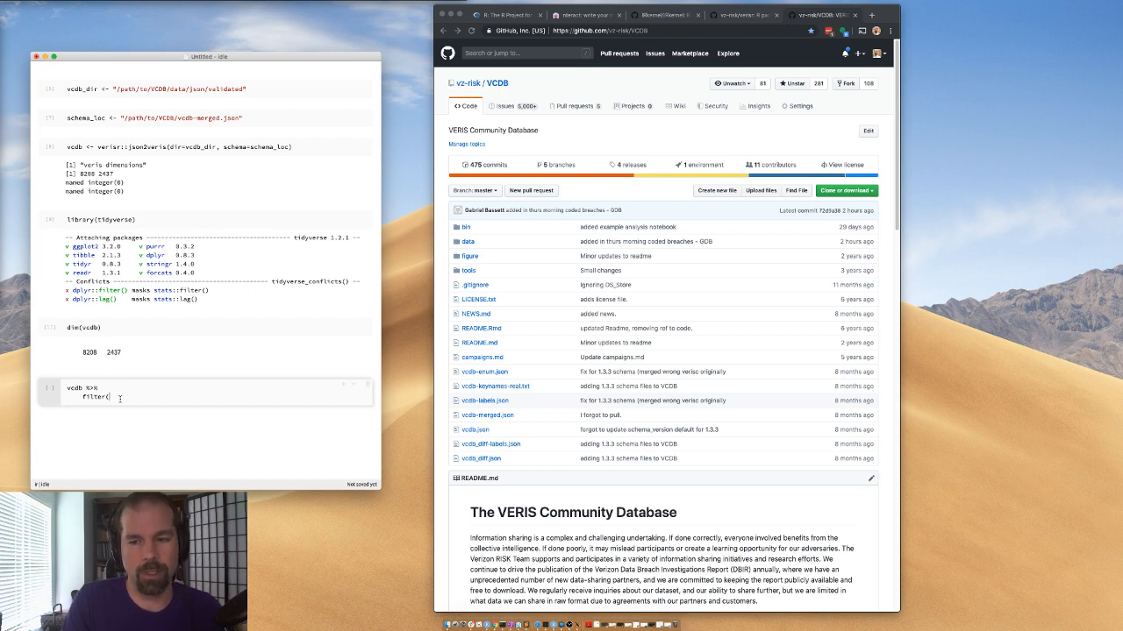
pyautogui.write('attri')
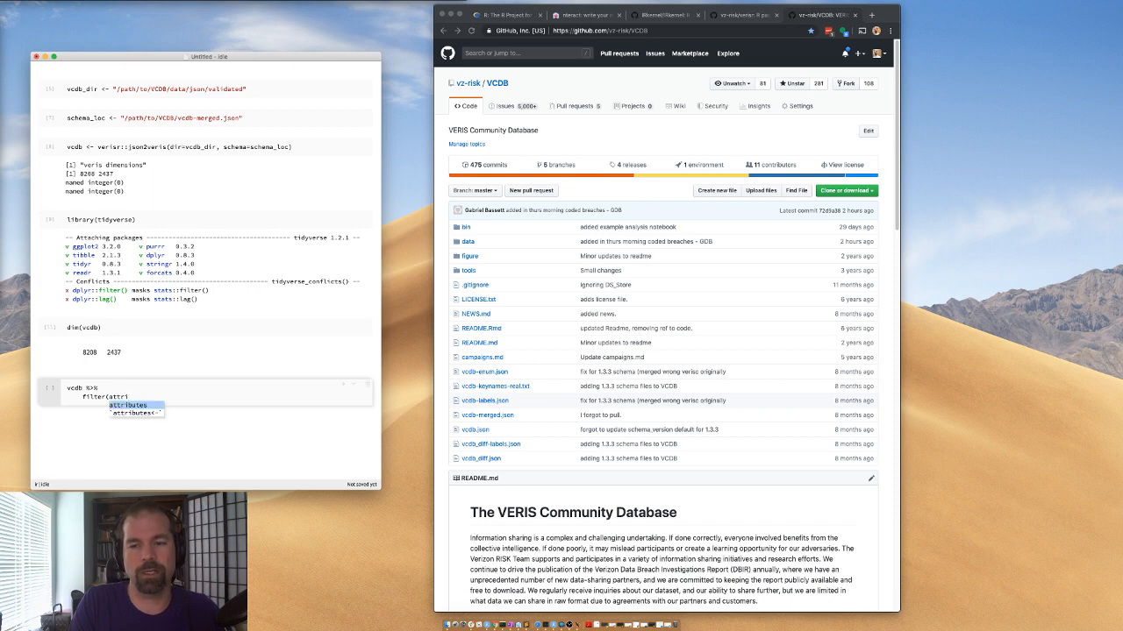
pyautogui.write('bute.confide')
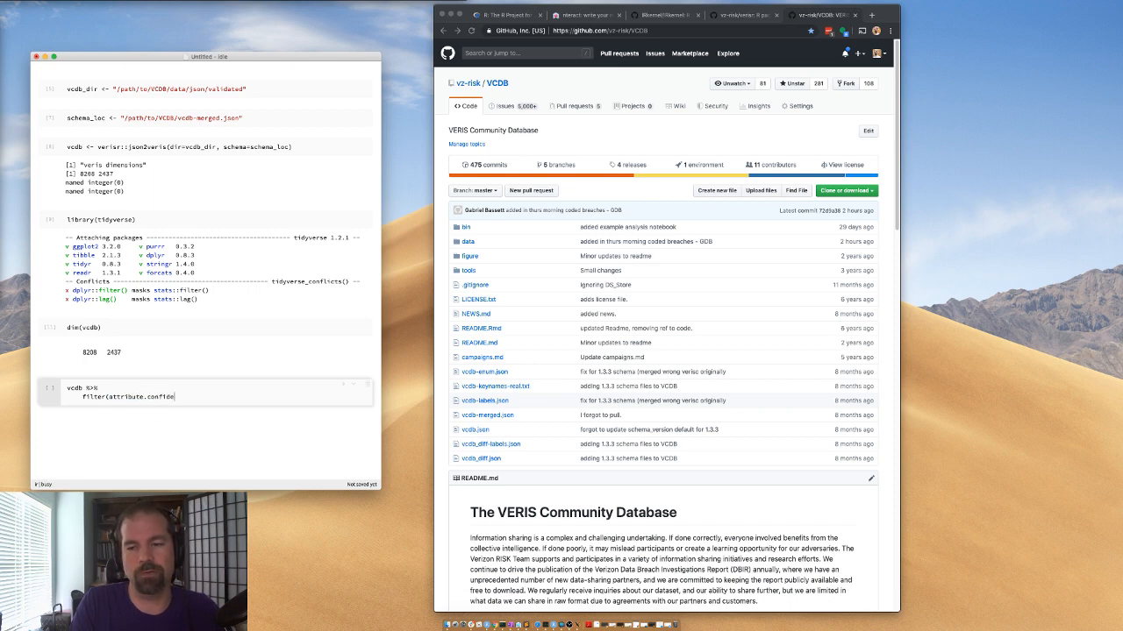
pyautogui.write('ntiality.data_')
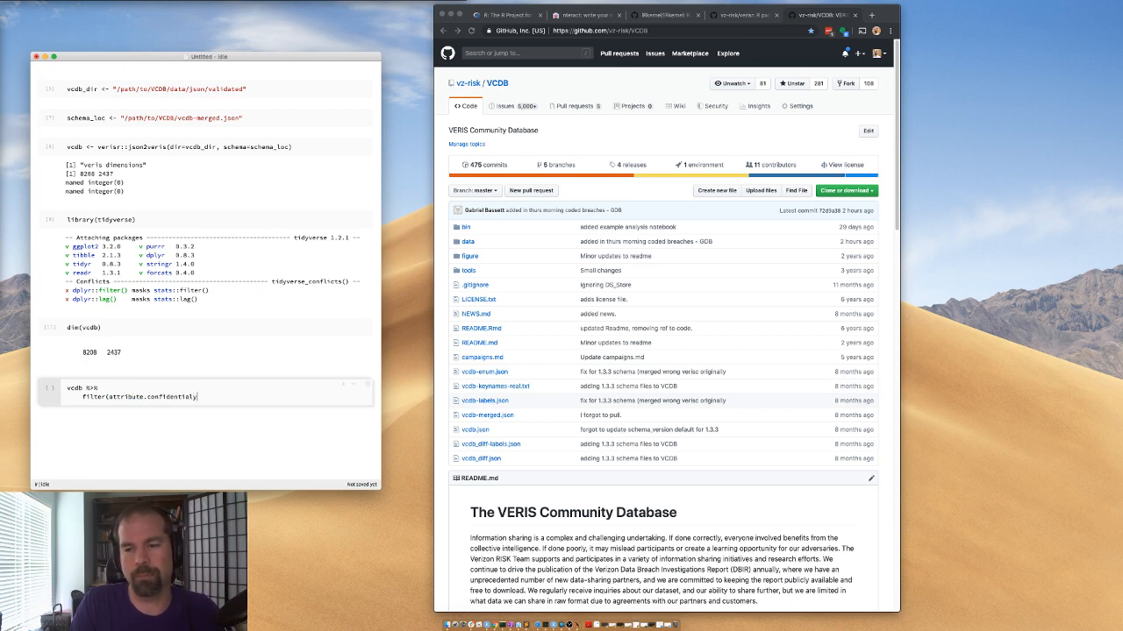
pyautogui.write('di')
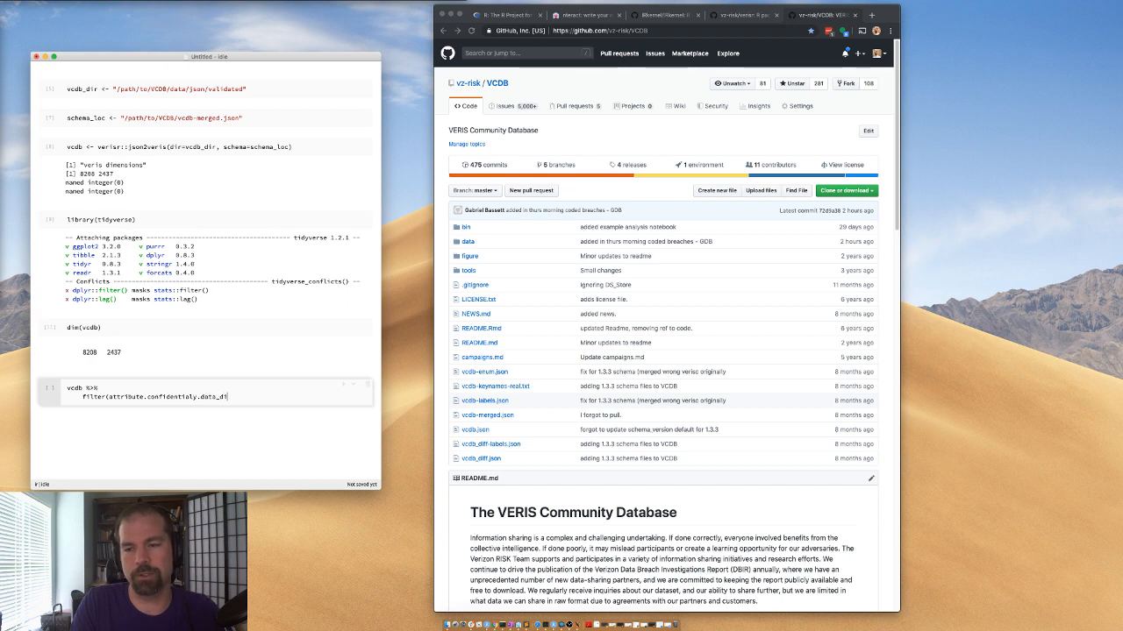
pyautogui.write('sclosure.')
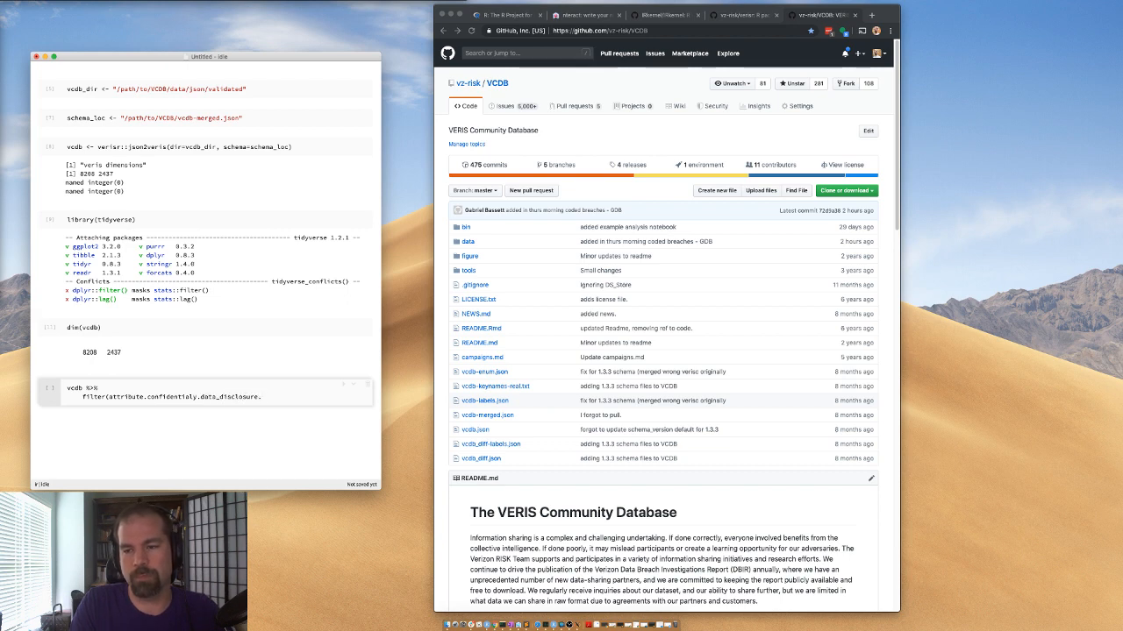
pyautogui.write('Yes) %>%')
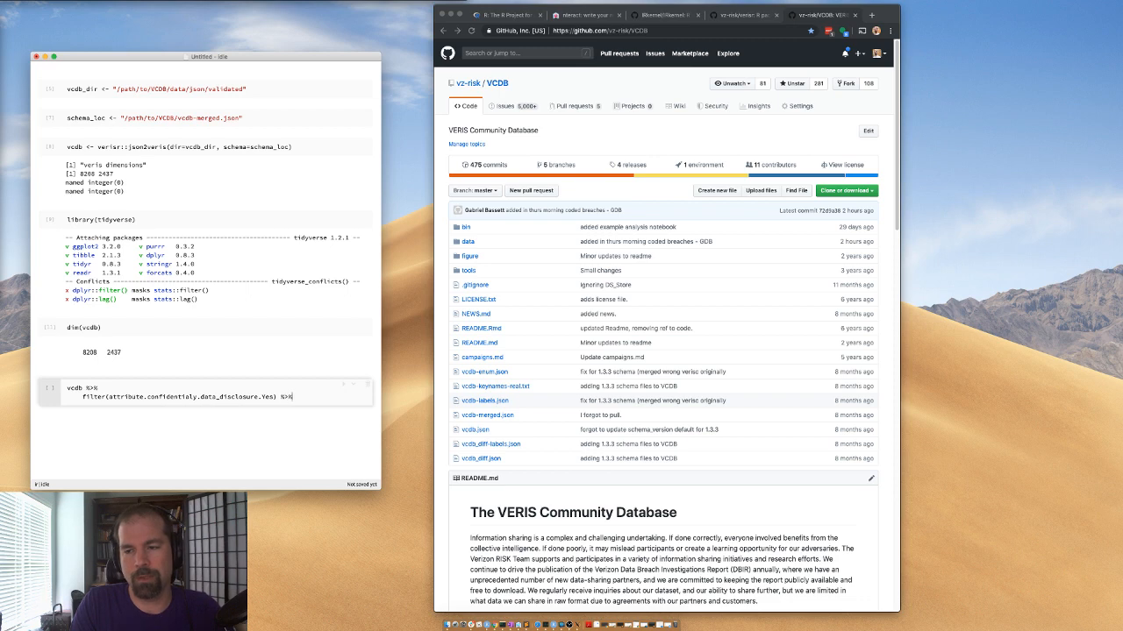
pyautogui.press('Return')
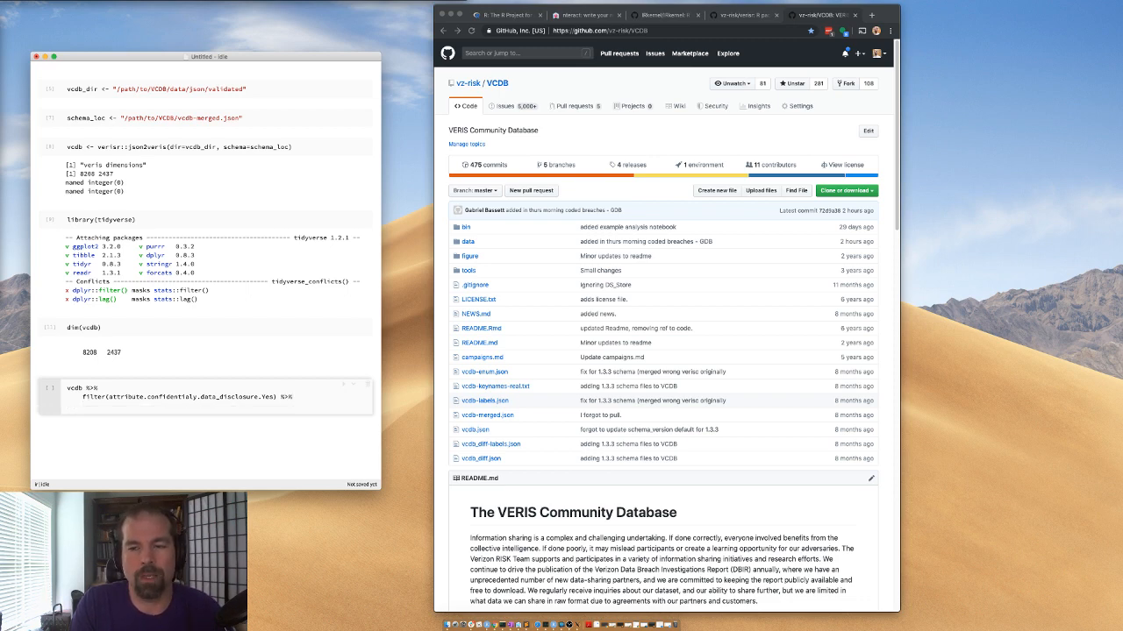
pyautogui.write('dim()')
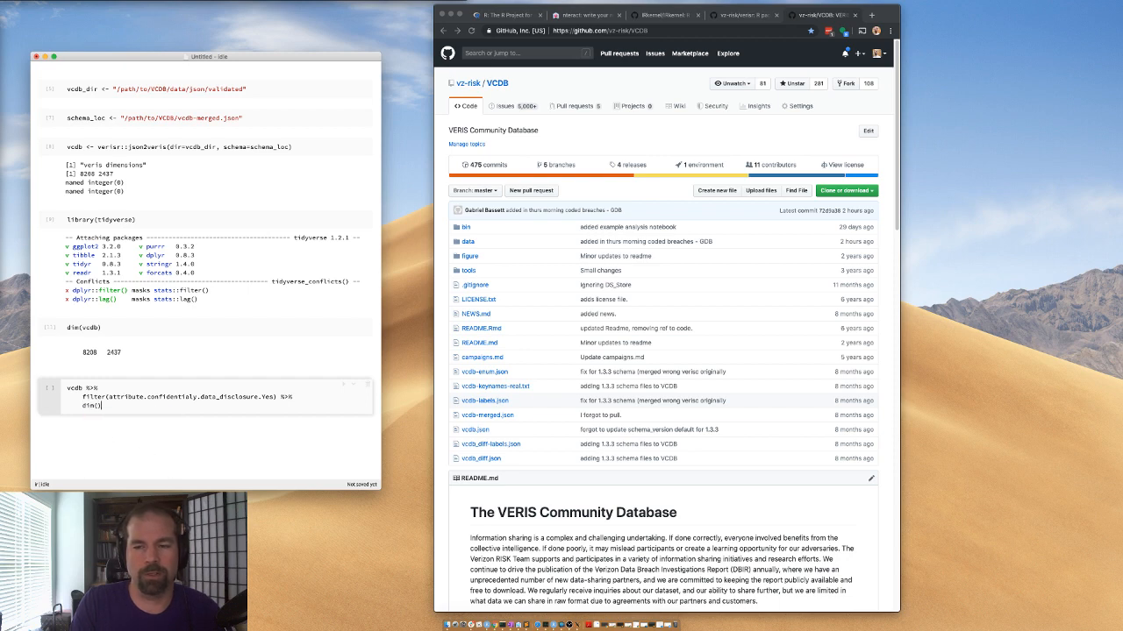
pyautogui.hotkey('shift', 'Return')
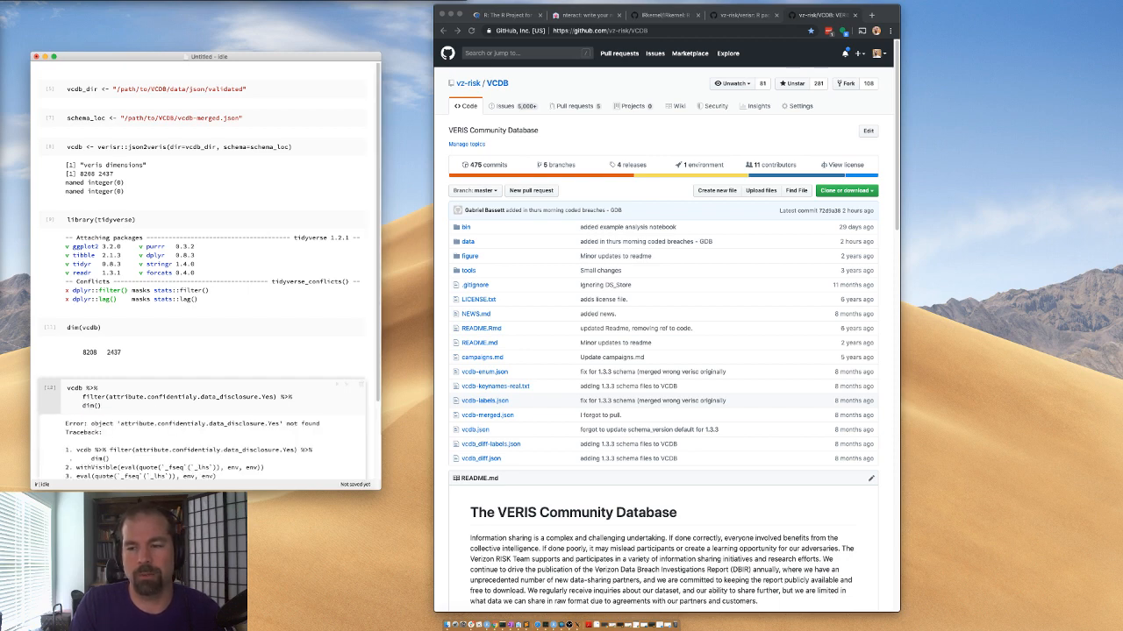
# - Replace the failed filter pipeline with grep("disclosure", names(vz), value = TRUE) and run the cell
pyautogui.doubleClick(198, 396)
pyautogui.click(216, 397)
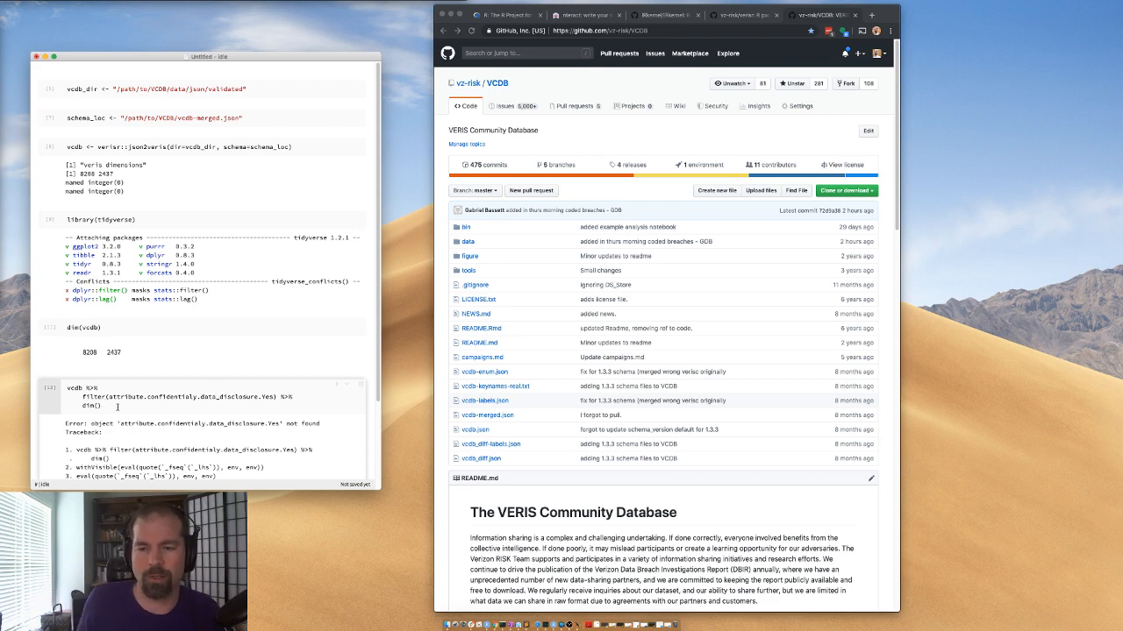
pyautogui.press('super+a')
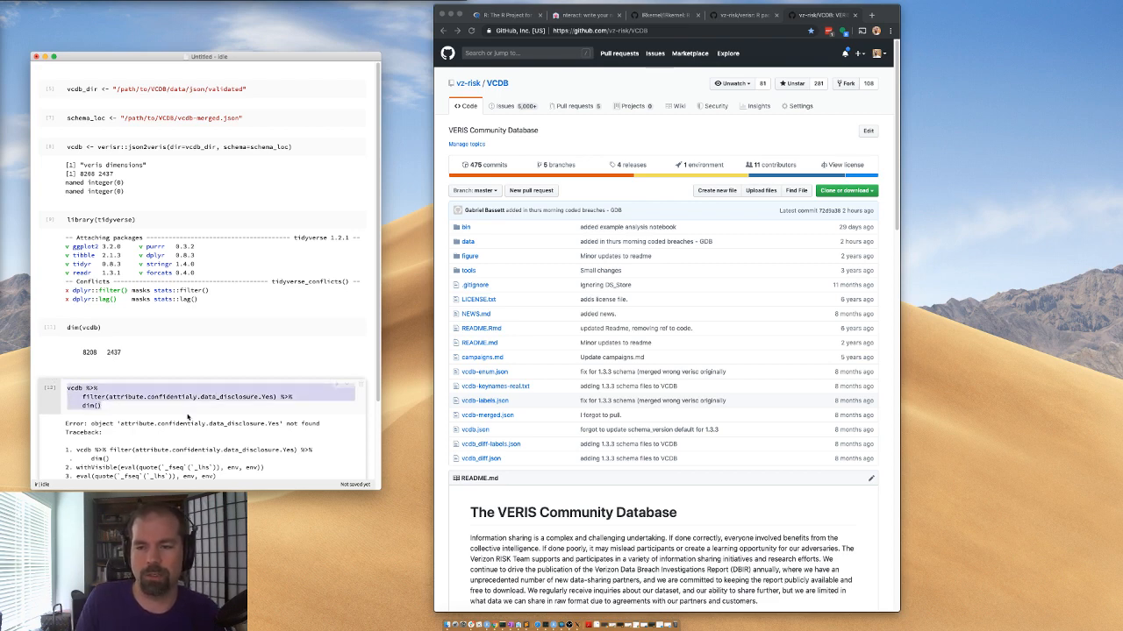
pyautogui.press('BackSpace')
pyautogui.write('grep')
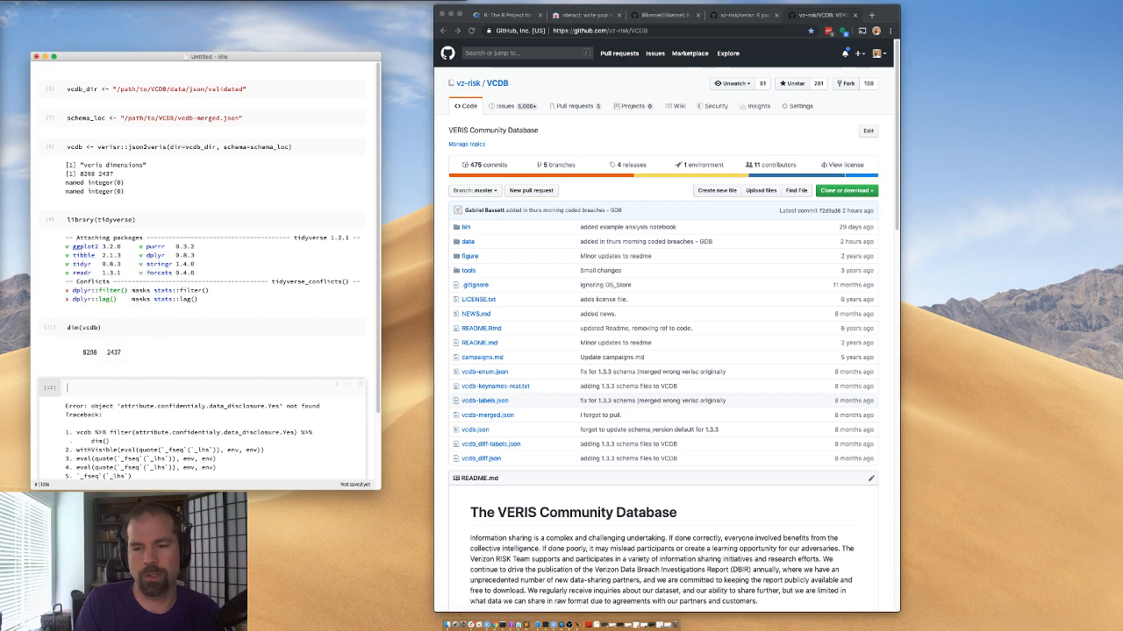
pyautogui.write('(')
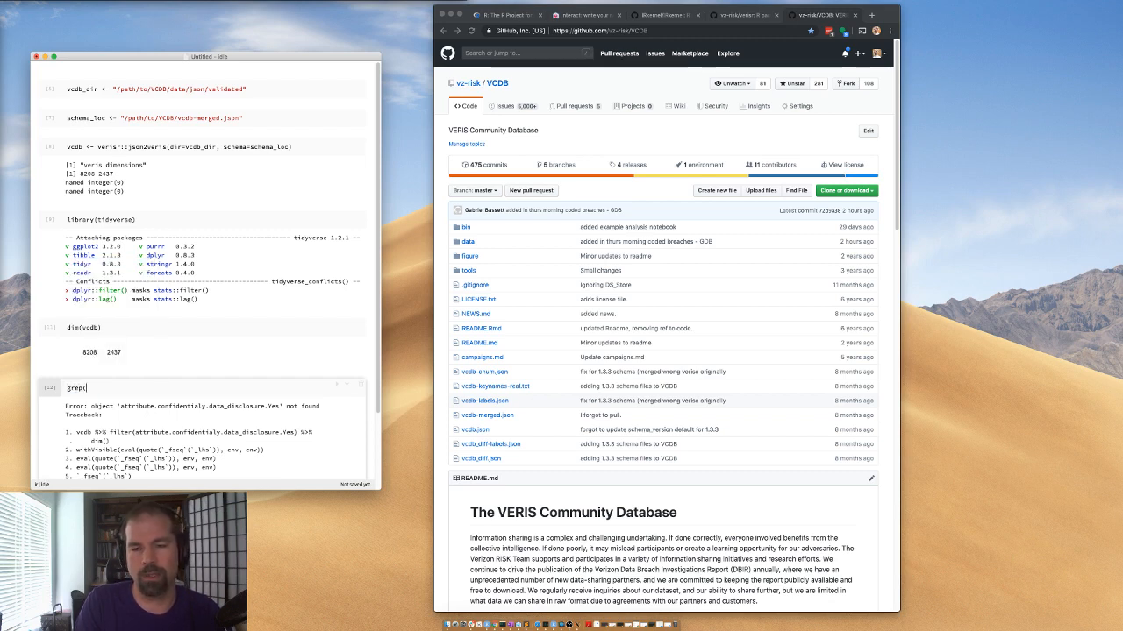
pyautogui.write("'disclosure")
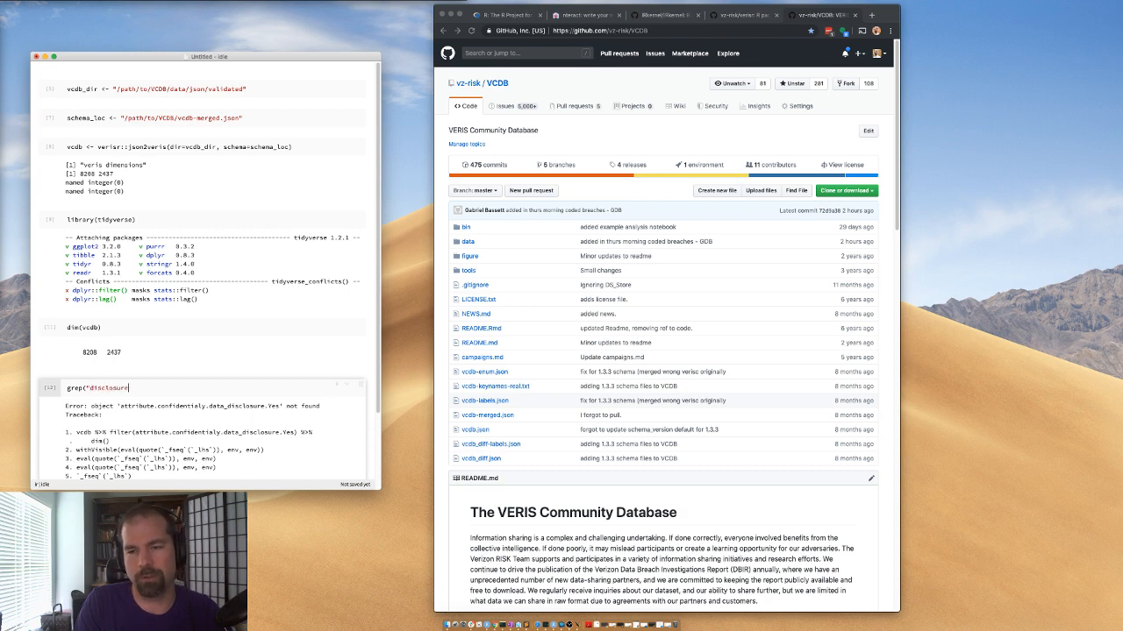
pyautogui.write('", names(vz)')
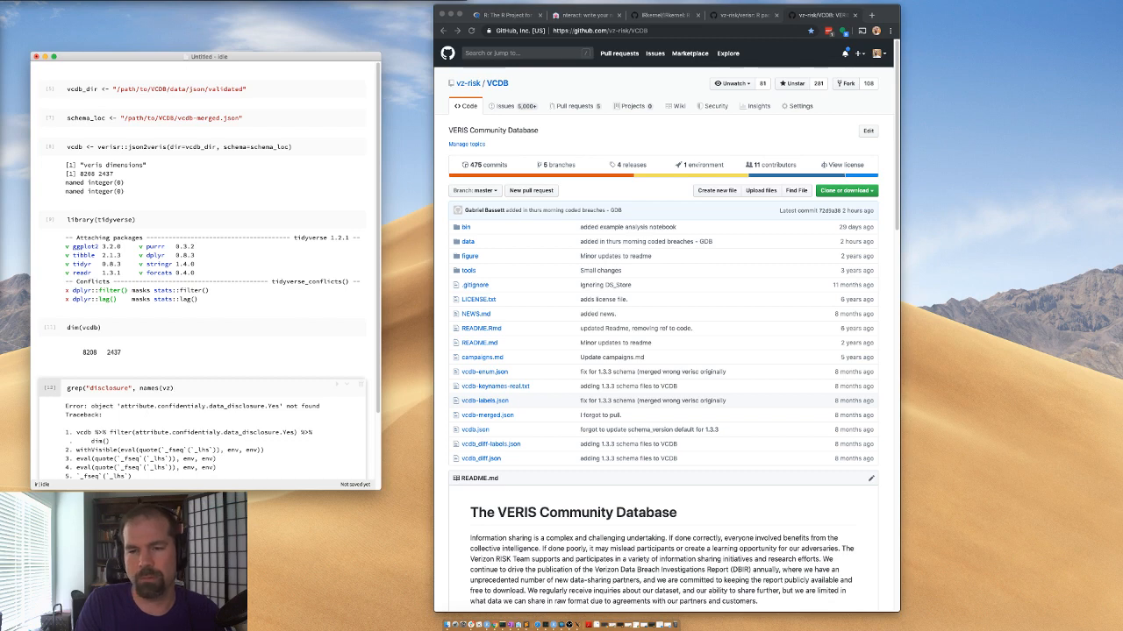
pyautogui.write(', ')
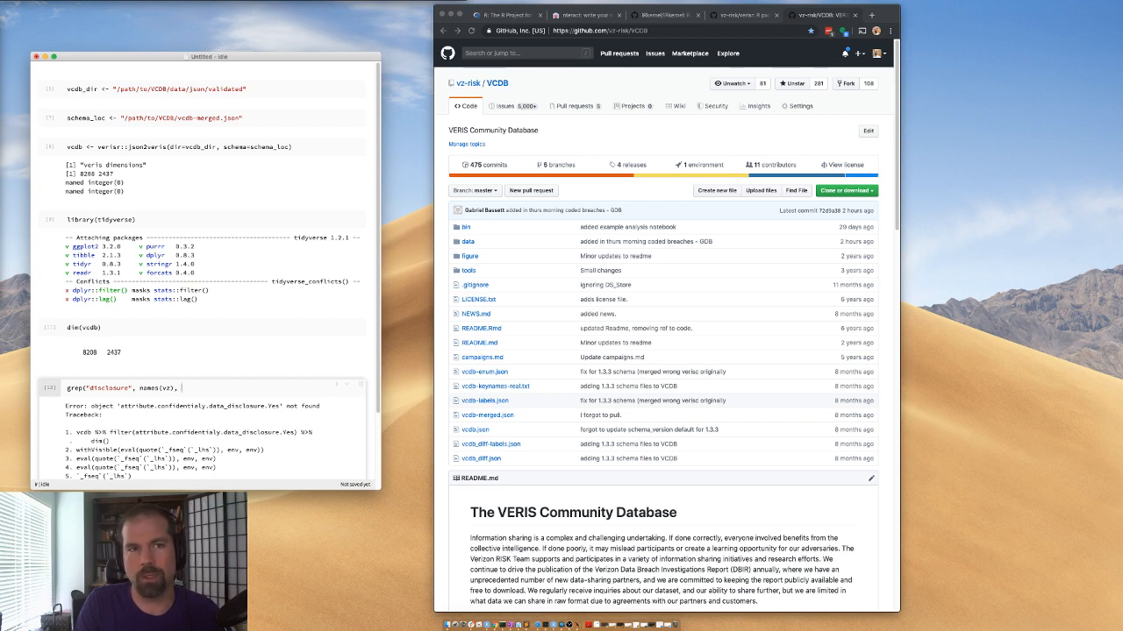
pyautogui.write('v')
pyautogui.press('Tab')
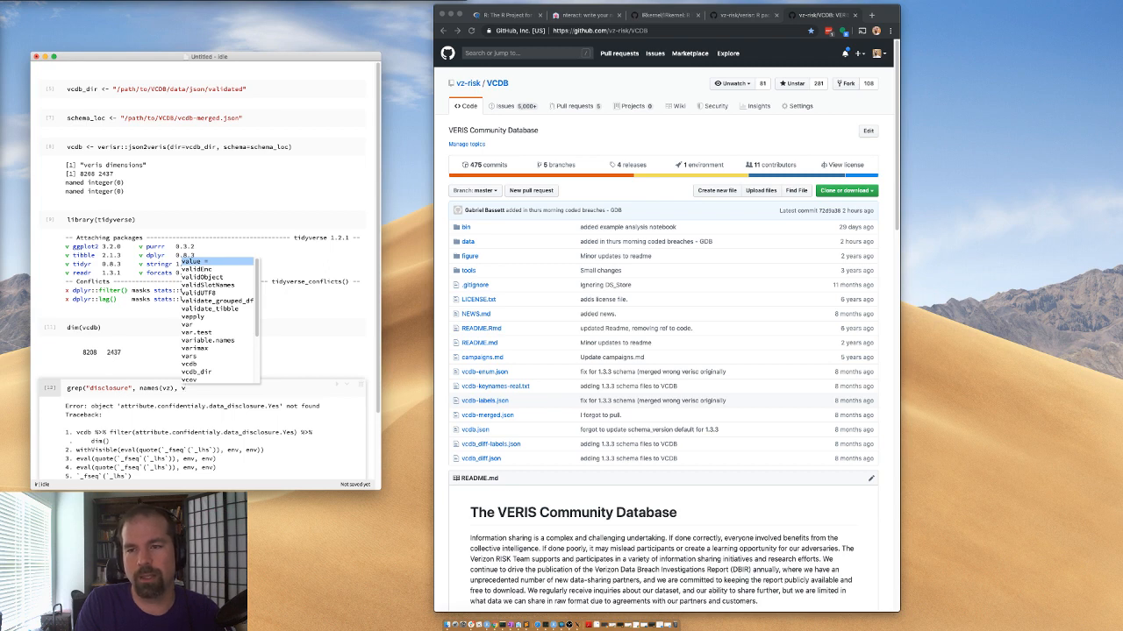
pyautogui.press('Return')
pyautogui.write('TRUE)')
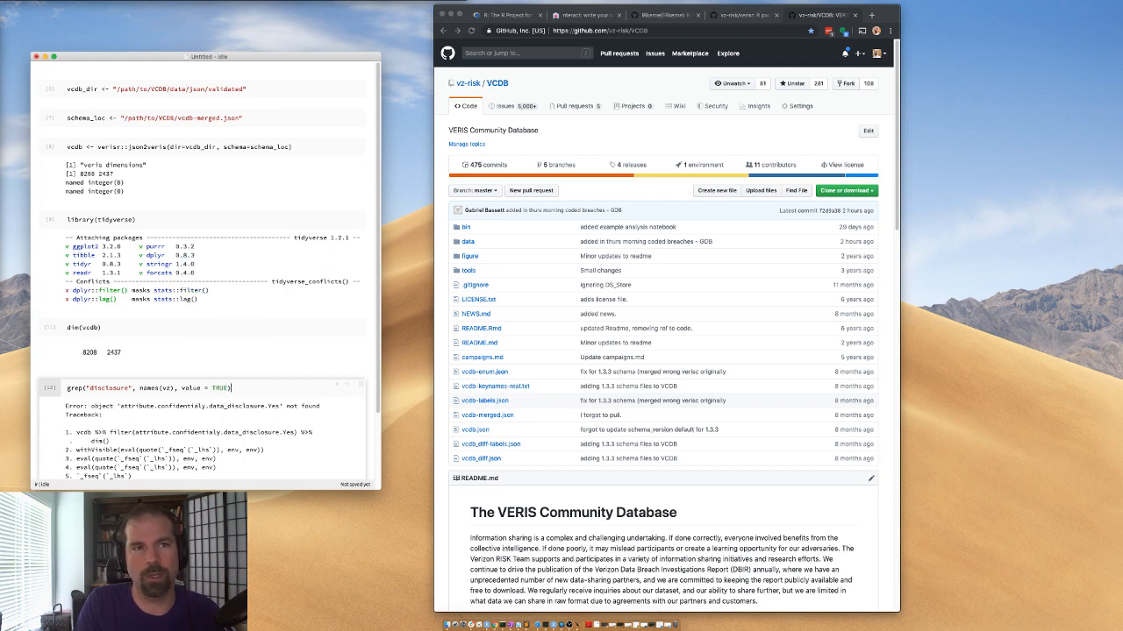
pyautogui.hotkey('shift', 'Return')
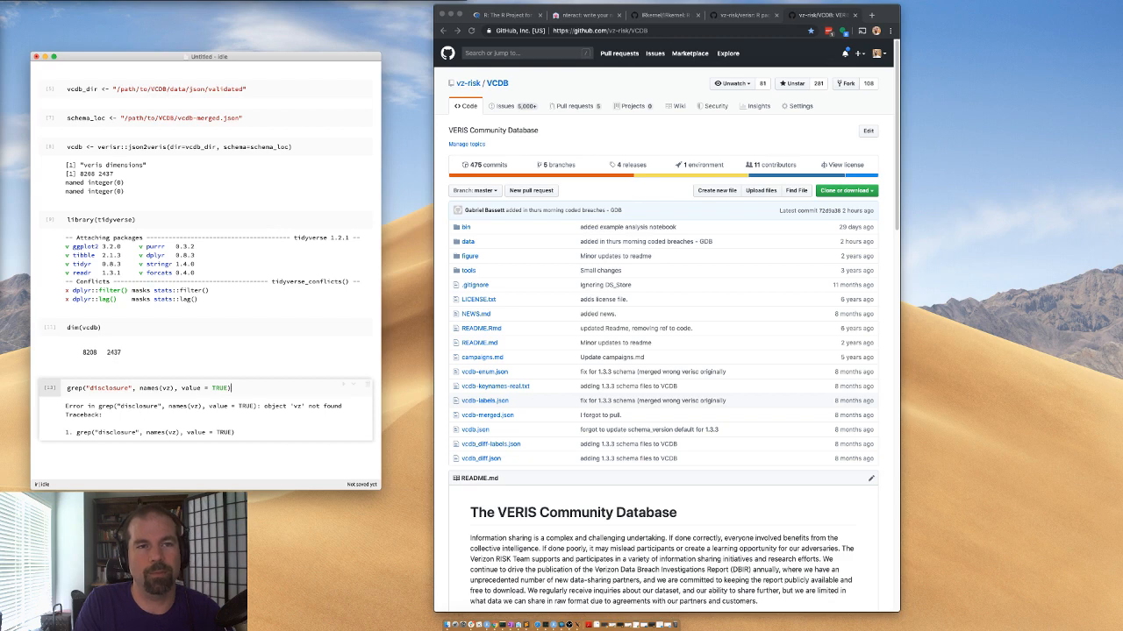
# - Change the data frame name inside names() of the grep call to vcdb and rerun the cell
pyautogui.click(174, 387)
pyautogui.press('BackSpace')
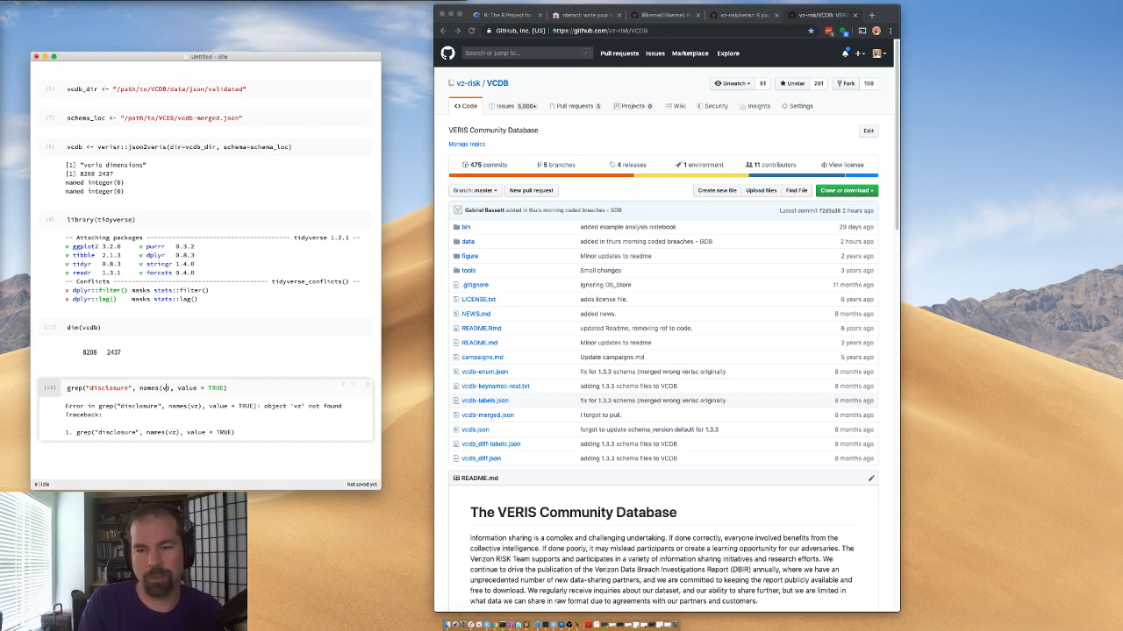
pyautogui.write('cdb')
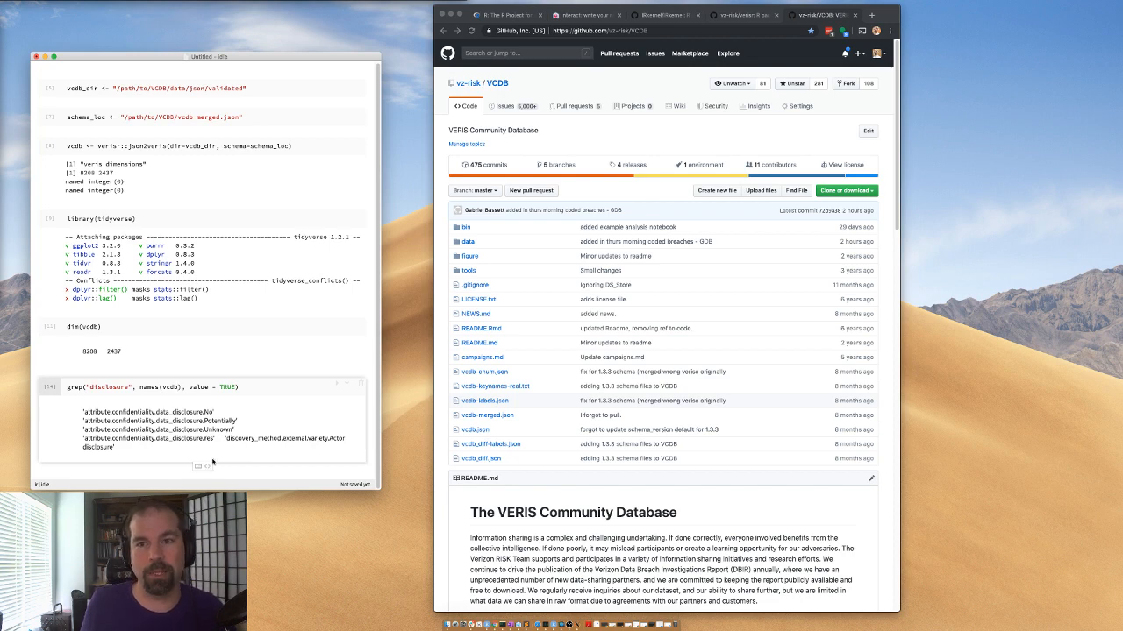
# - Highlight the column count in the json2veris output and the data_disclosure variable names in the grep output
pyautogui.doubleClick(105, 173)
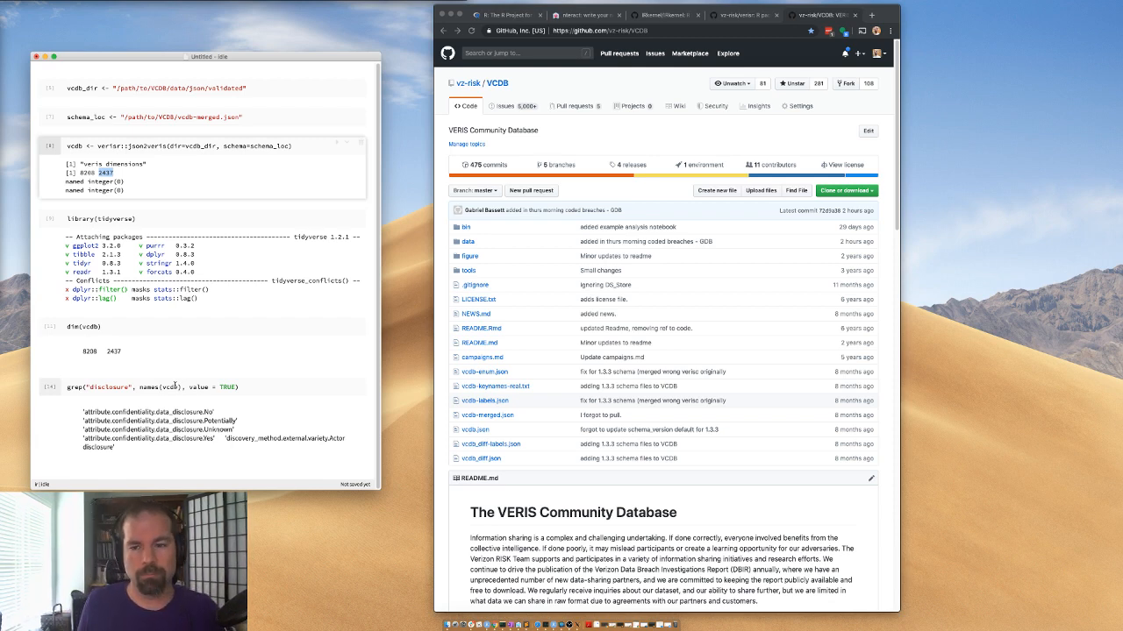
pyautogui.click(199, 458)
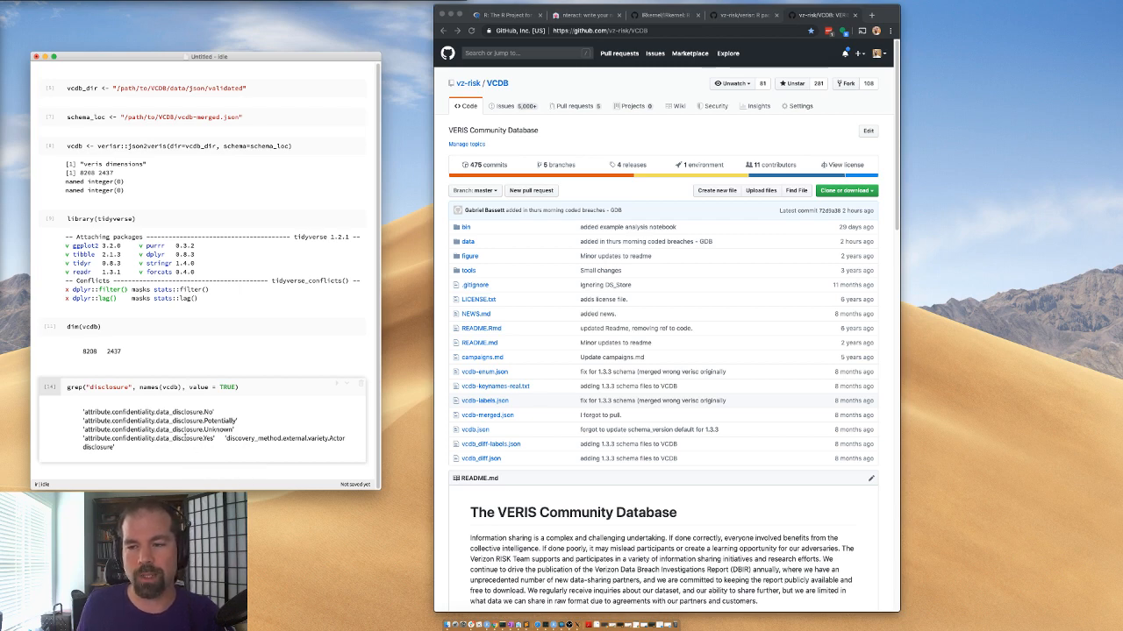
pyautogui.moveTo(196, 412); pyautogui.dragTo(172, 412)
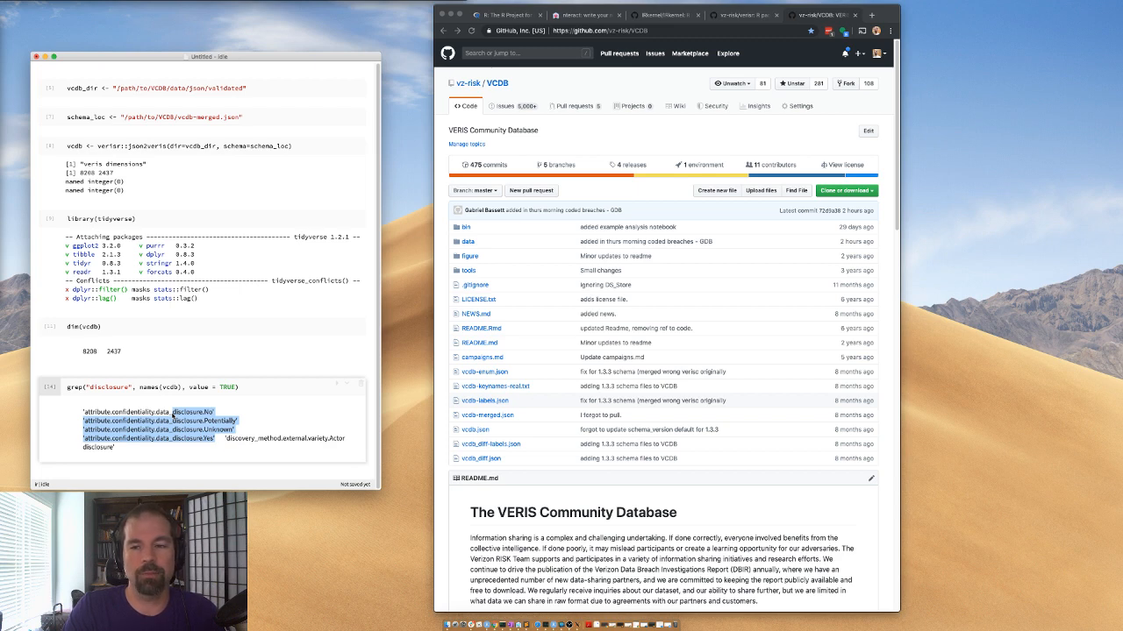
# - Insert a code cell between dim(vcdb) and the grep cell and start the pipeline vcdb %>% filter( in it
pyautogui.click(125, 328)
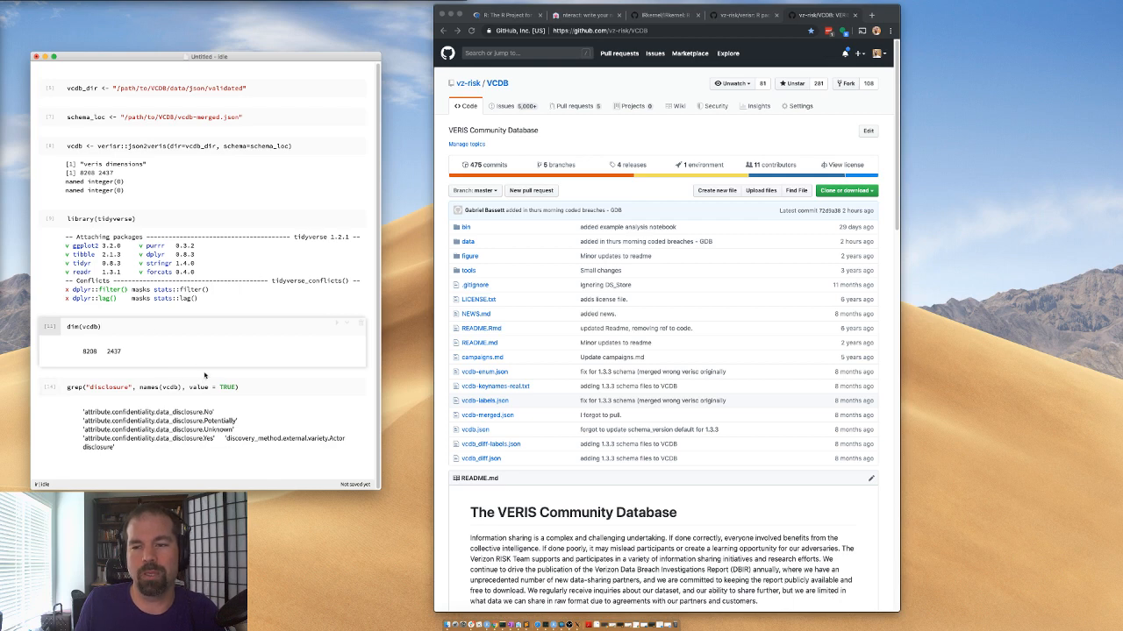
pyautogui.moveTo(207, 373)
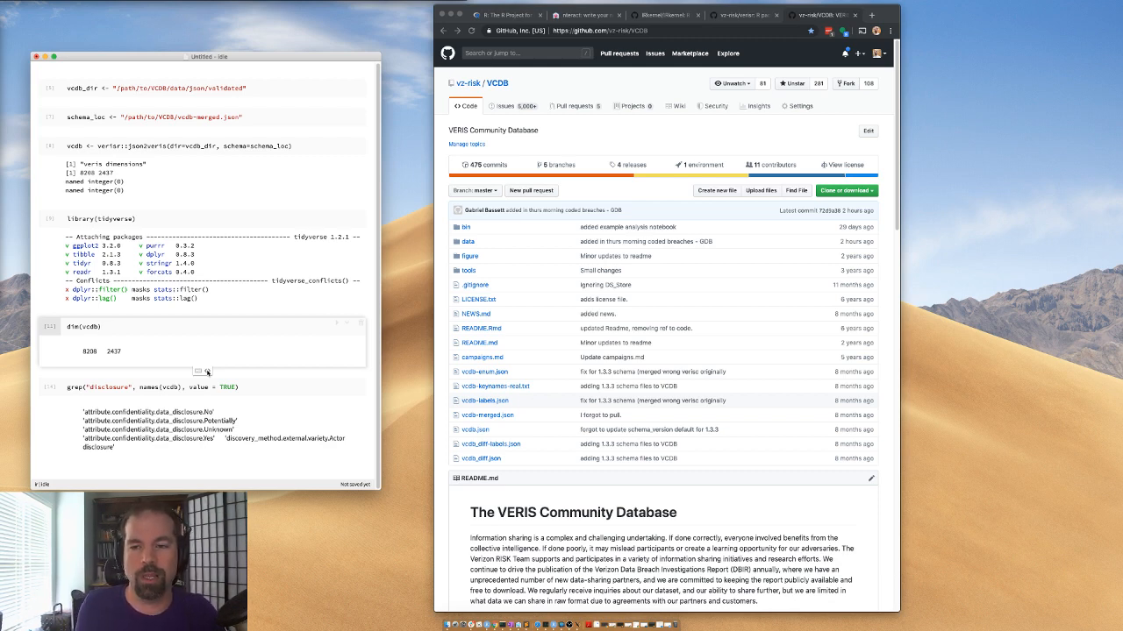
pyautogui.click(207, 371)
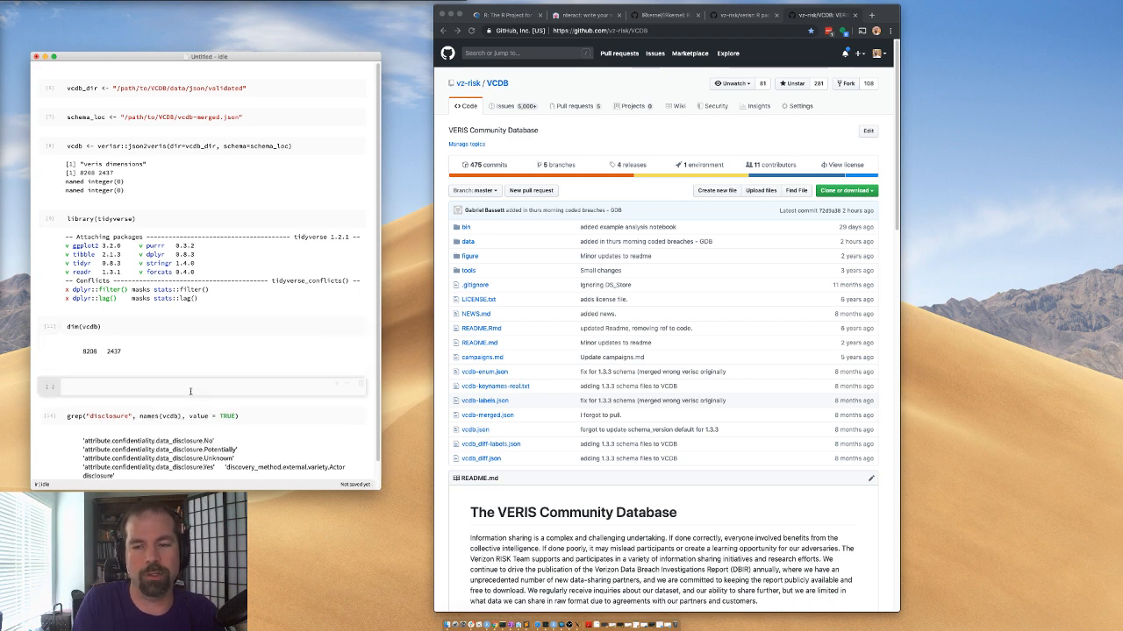
pyautogui.write('vcdb')
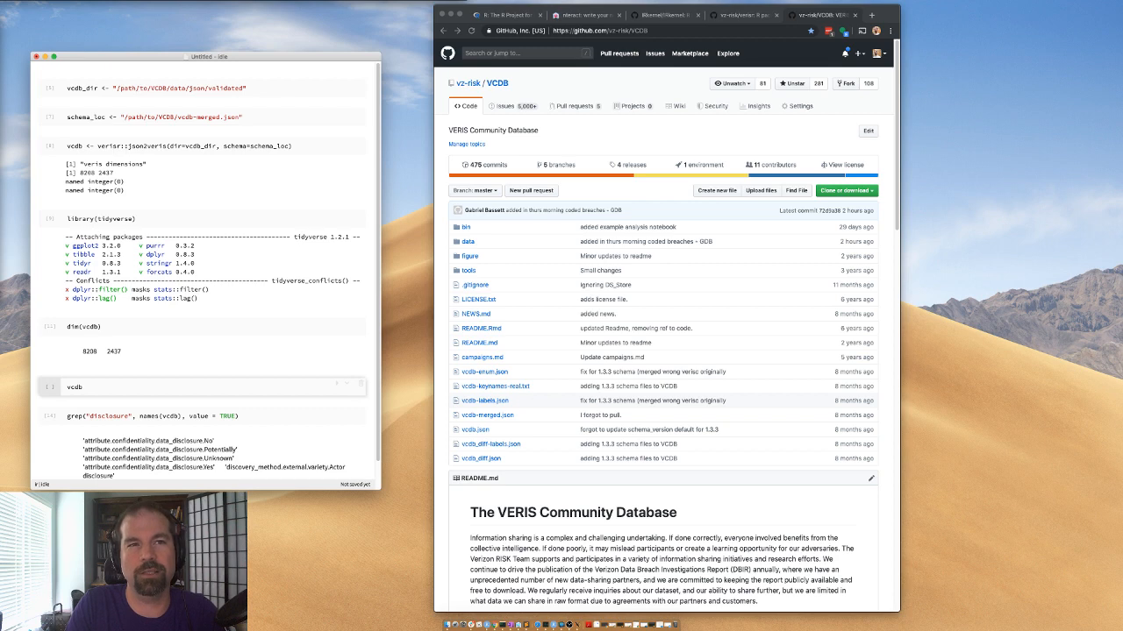
pyautogui.write(' %>%')
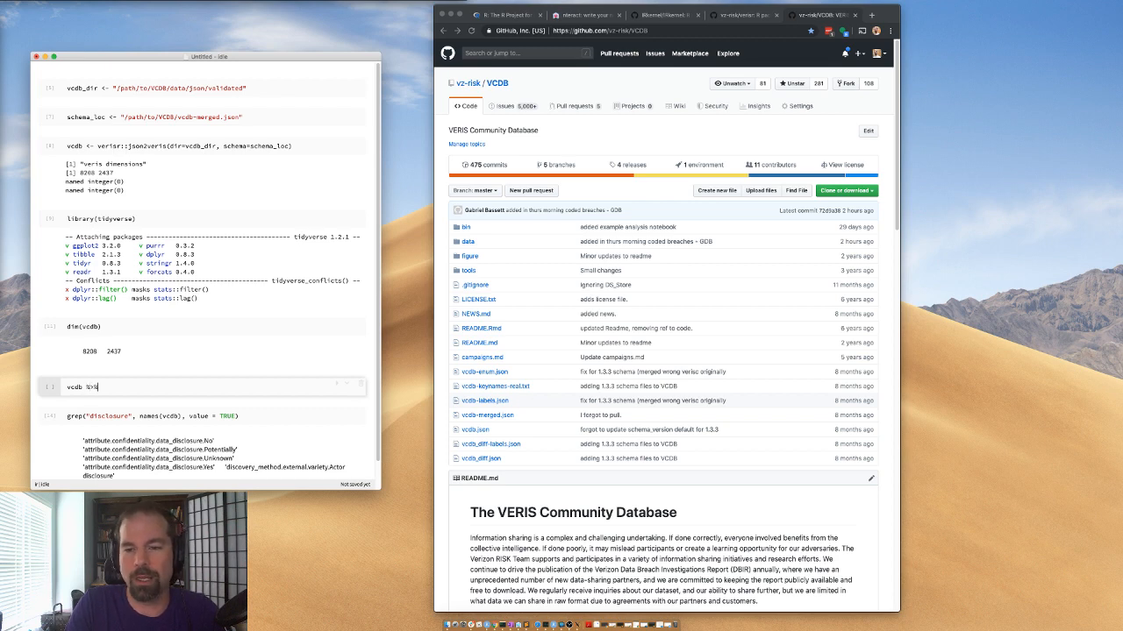
pyautogui.press('Return')
pyautogui.write('fi')
pyautogui.press('Tab')
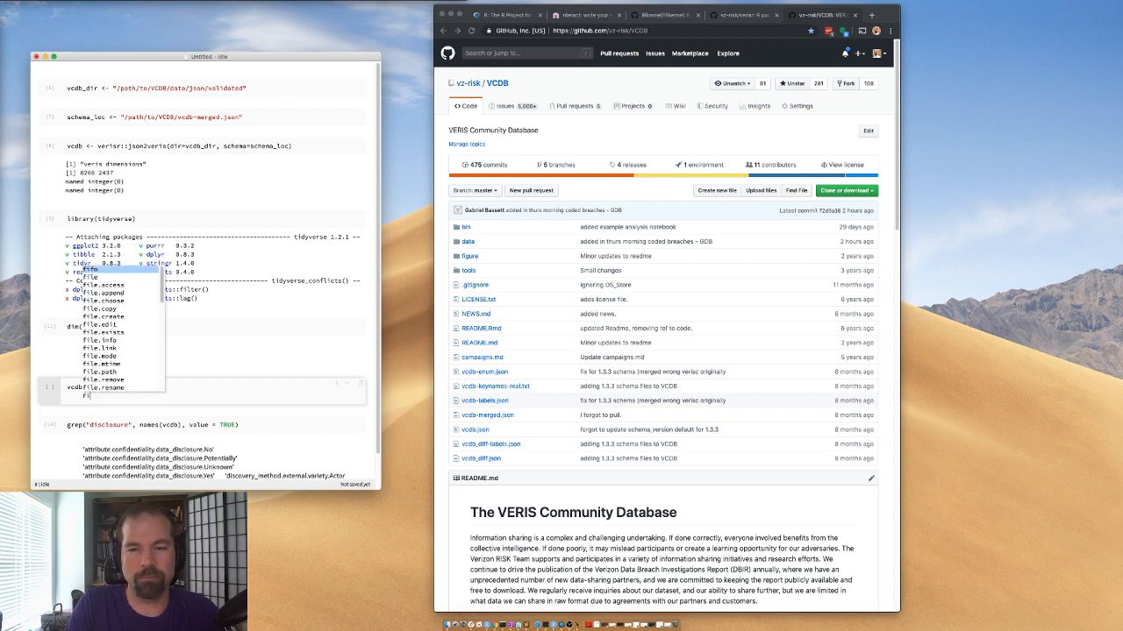
pyautogui.write('lter(')
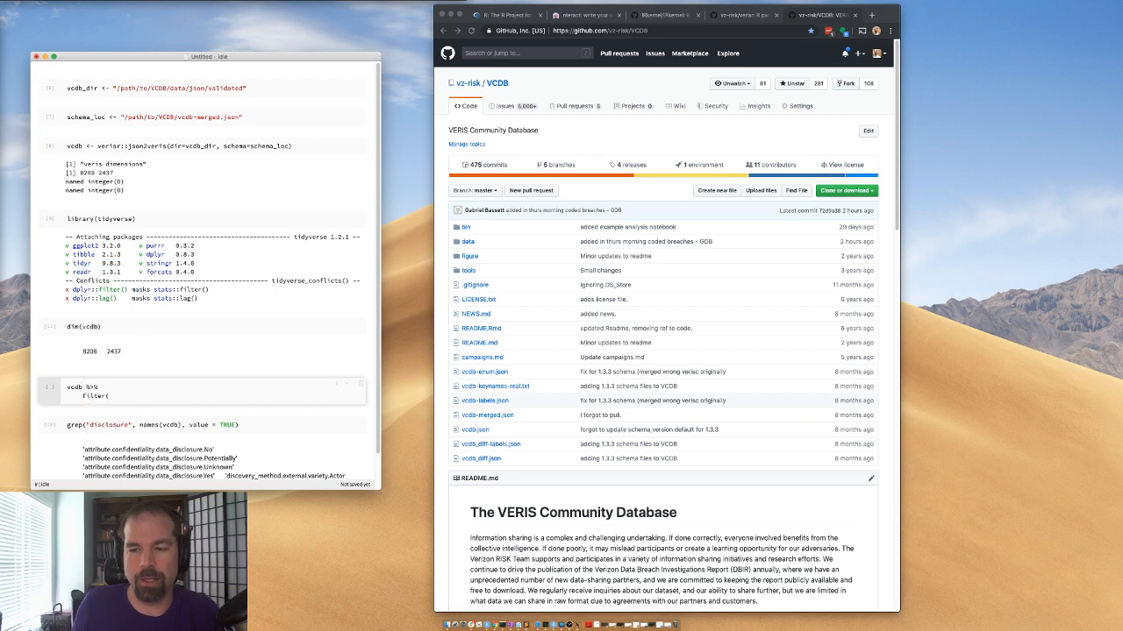
# - Copy attribute.confidentiality.data_disclosure.Yes from the grep output into the filter call as its condition
pyautogui.scroll(-1, 218, 478)
pyautogui.moveTo(213, 472); pyautogui.dragTo(83, 474)
pyautogui.press('super+c')
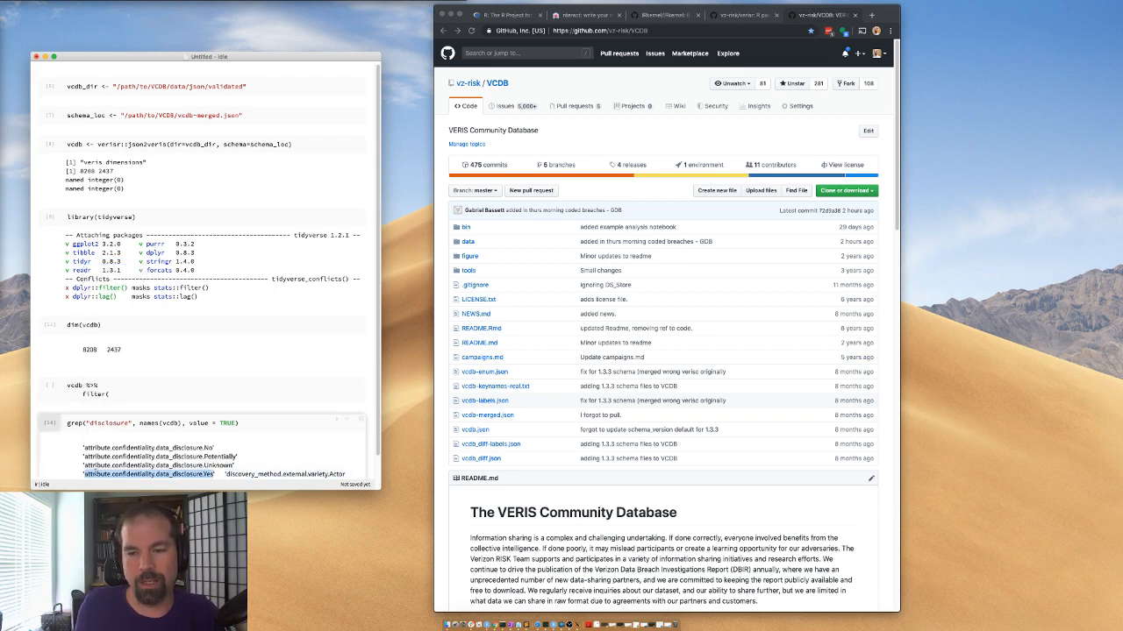
pyautogui.click(120, 396)
pyautogui.press('super+v')
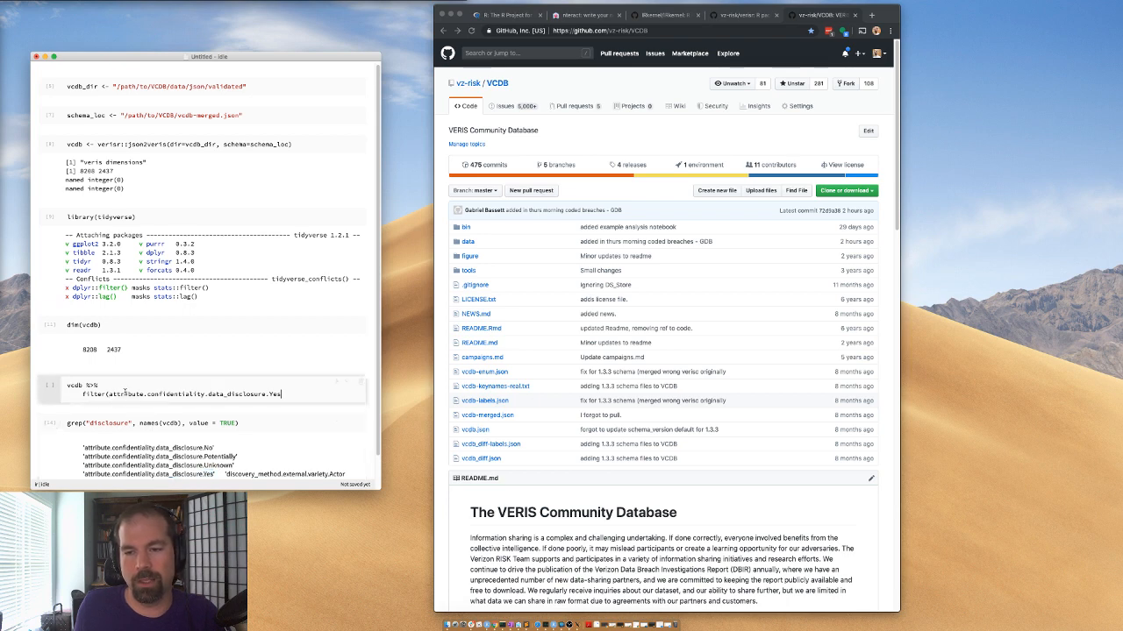
# - Close the filter call, pipe its result into dim() on a new line, and run the cell
pyautogui.write('%>%')
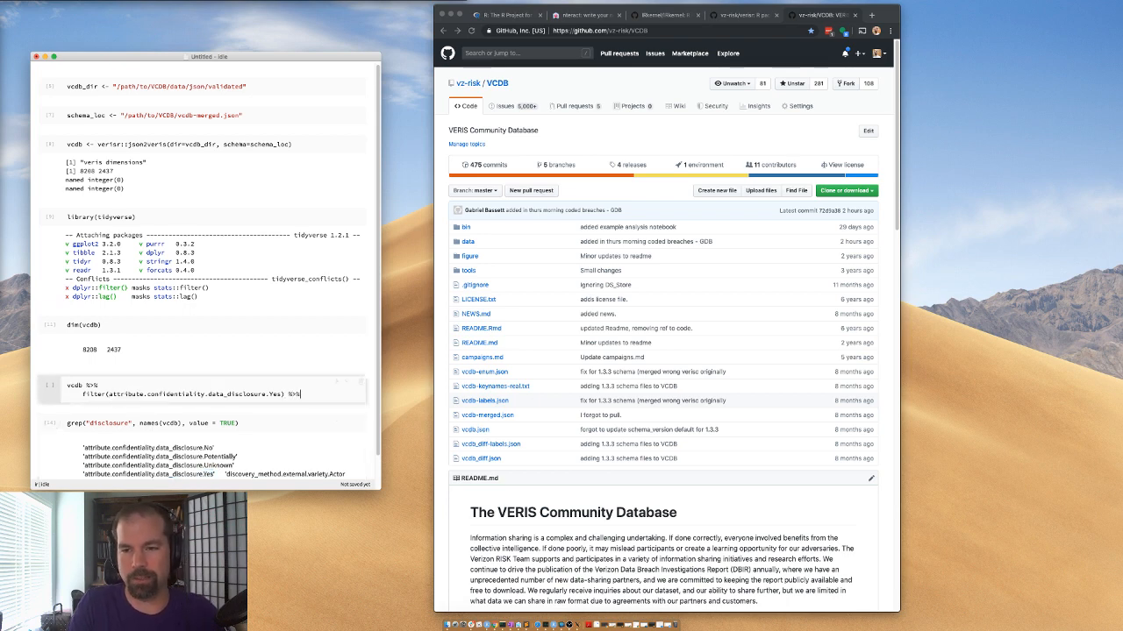
pyautogui.press('Return')
pyautogui.write('dim()')
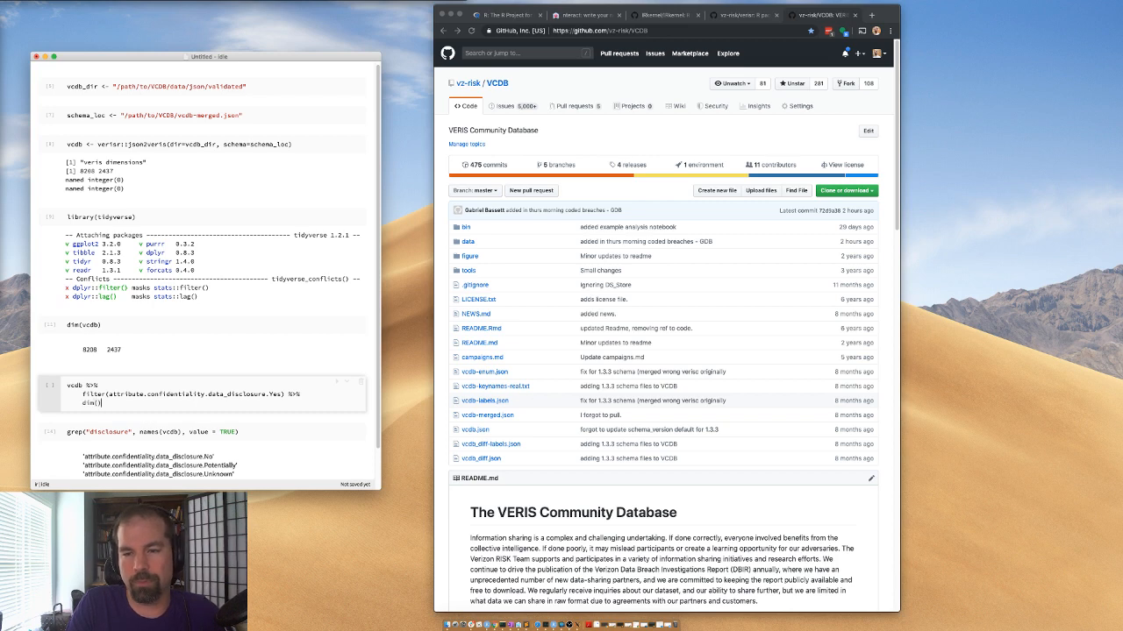
pyautogui.hotkey('shift', 'Return')
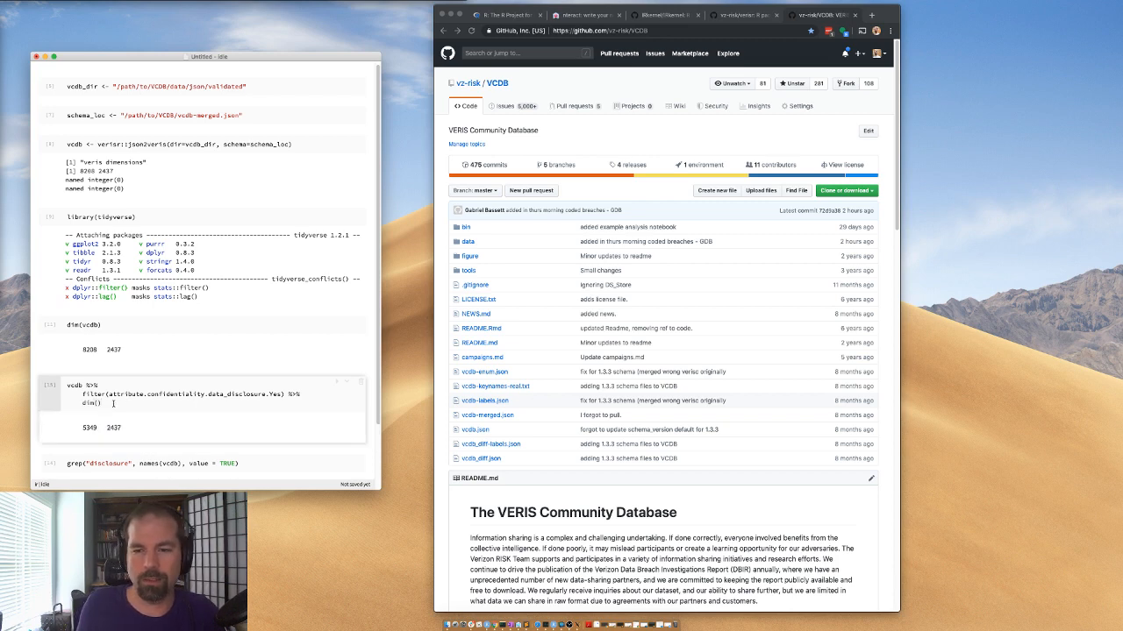
pyautogui.moveTo(113, 404); pyautogui.dragTo(84, 397)
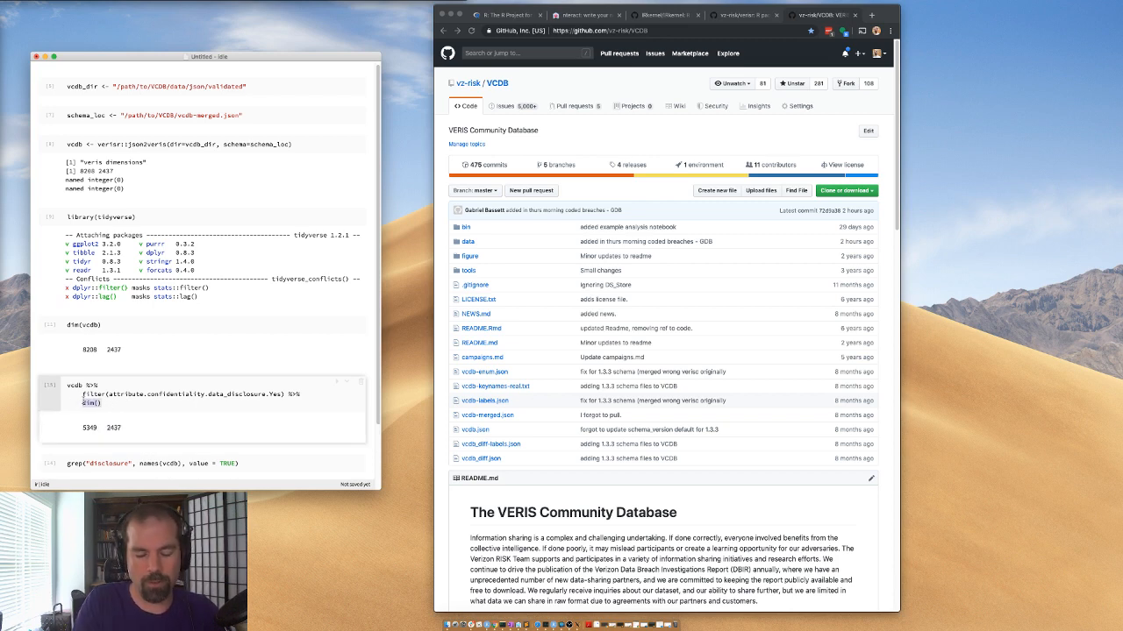
pyautogui.write('d')
pyautogui.press('Tab')
pyautogui.press('super+z')
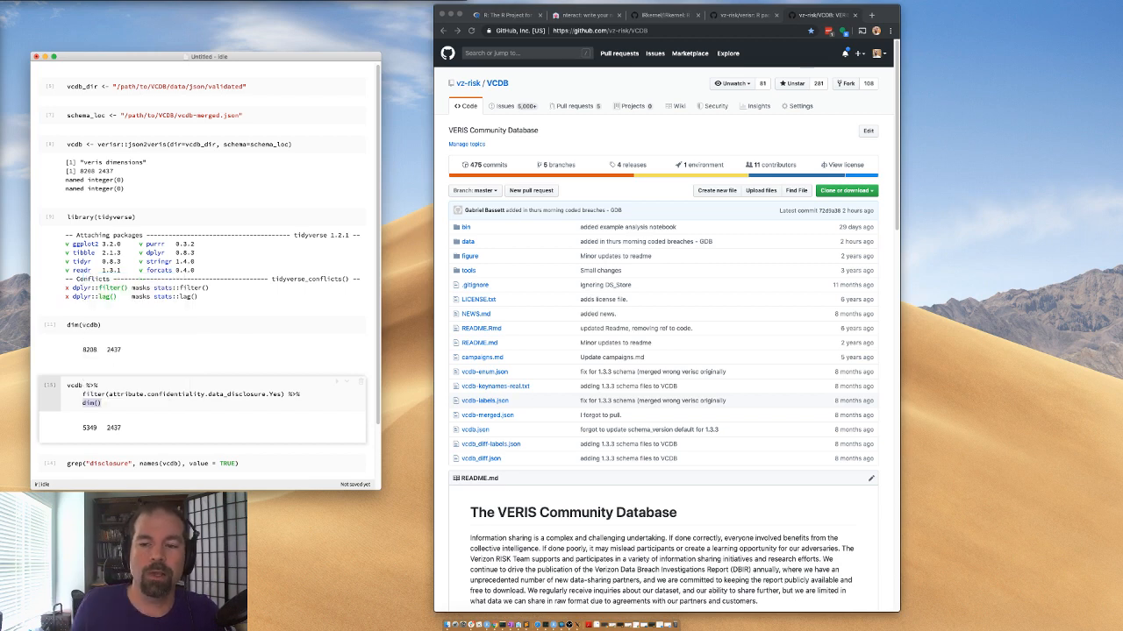
# - Highlight the first %>% operator, insert a code cell above the filter pipeline, and run library(magrittr) in it
pyautogui.doubleClick(86, 385)
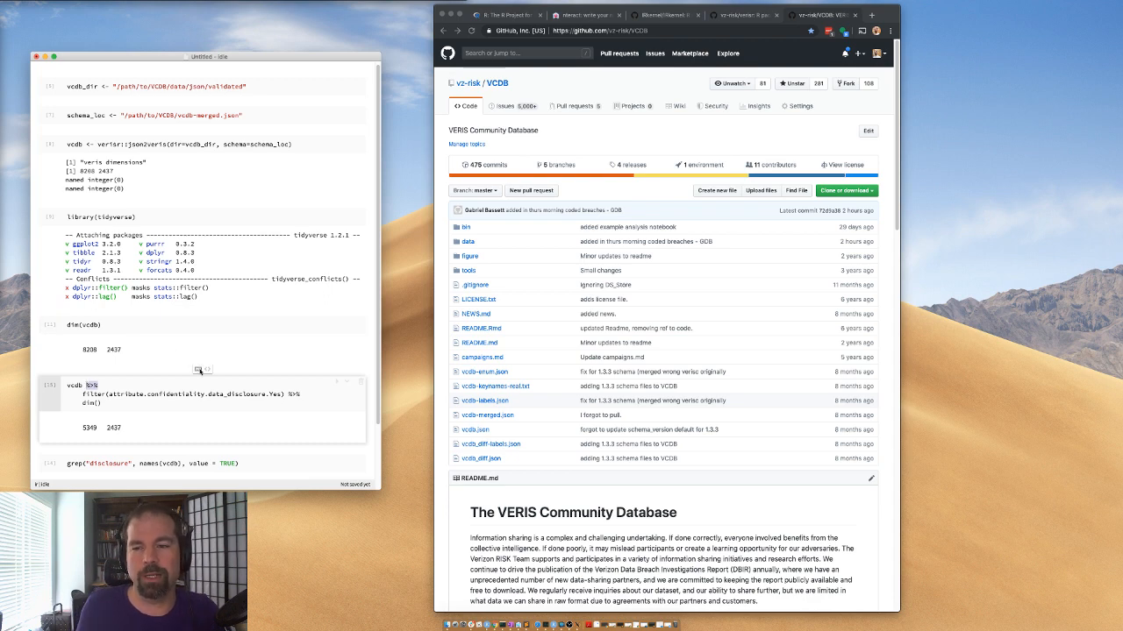
pyautogui.click(208, 372)
pyautogui.click(141, 379)
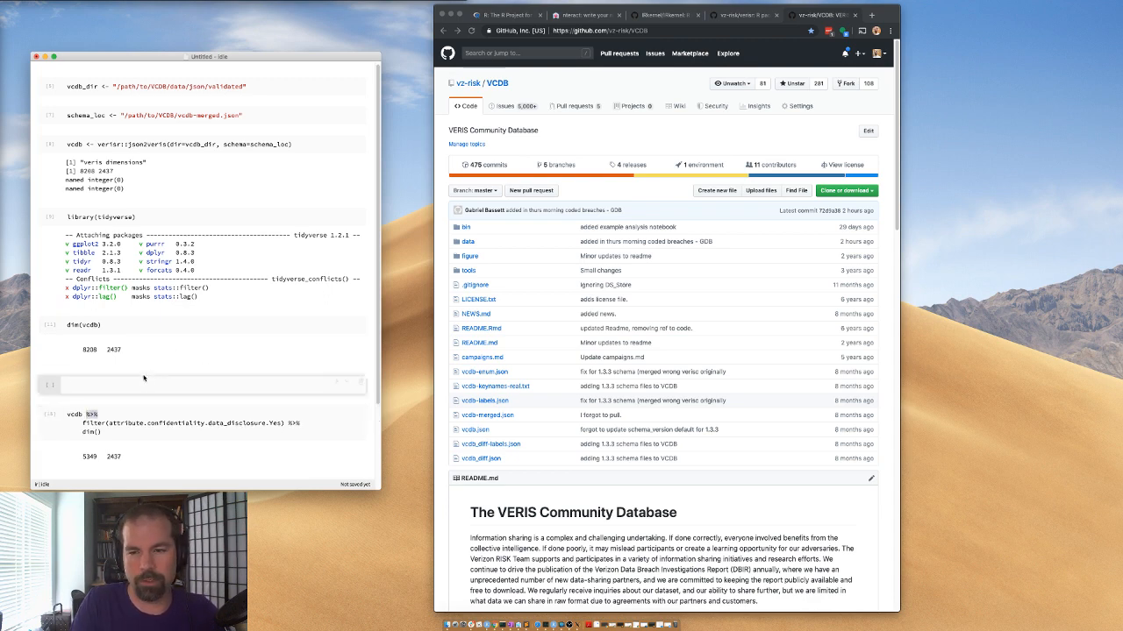
pyautogui.write('library(')
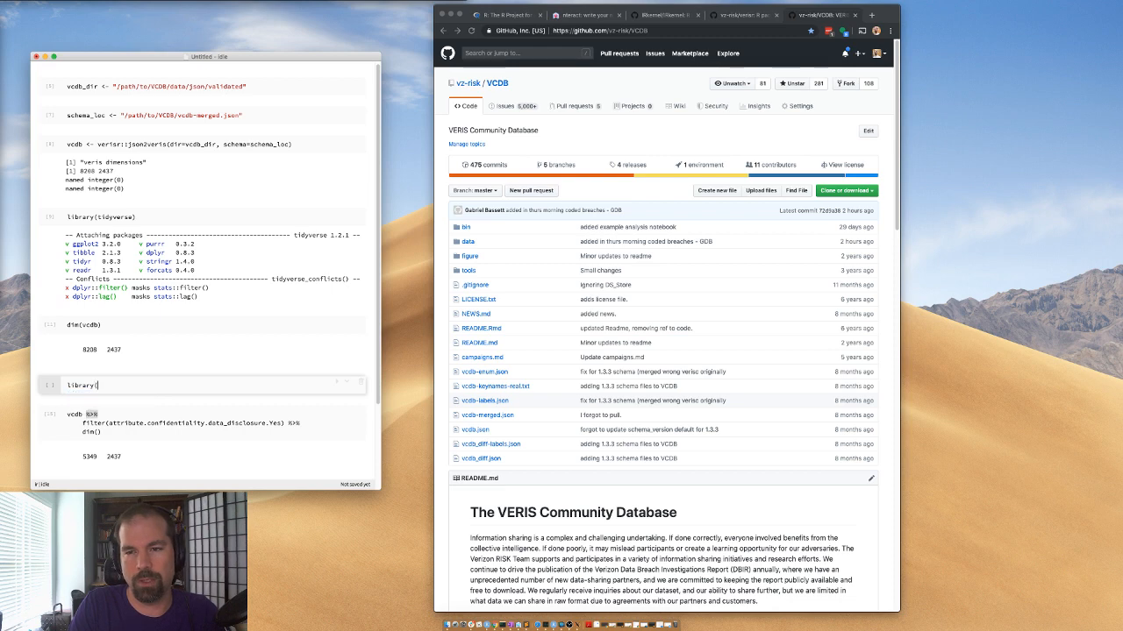
pyautogui.write('magrittr)')
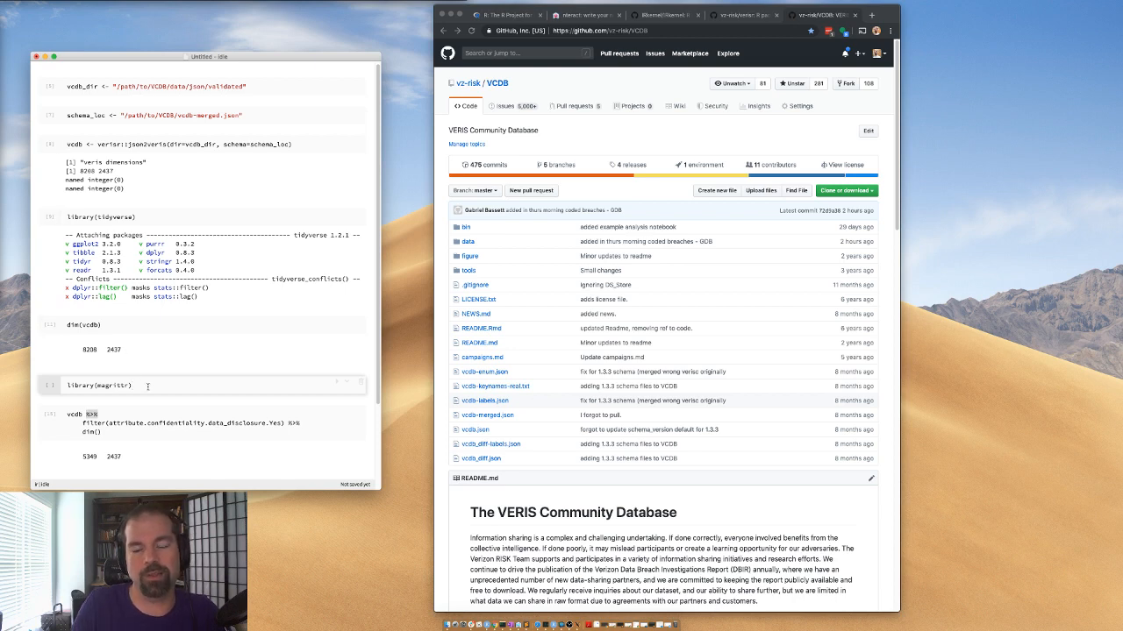
pyautogui.hotkey('shift', 'Return')
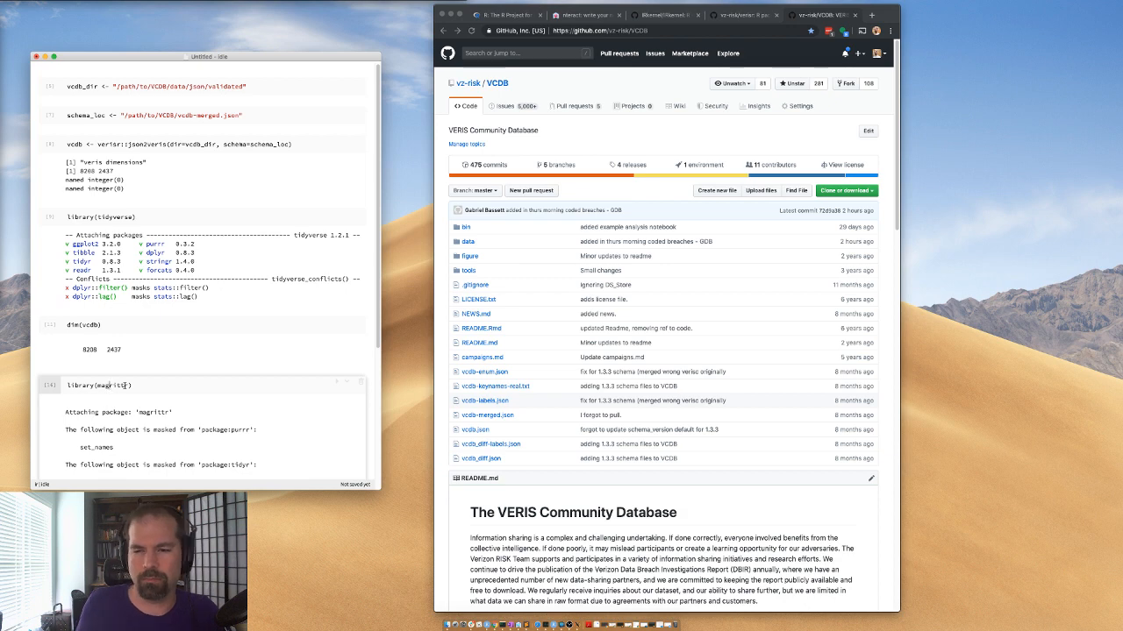
pyautogui.scroll(-1, 158, 443)
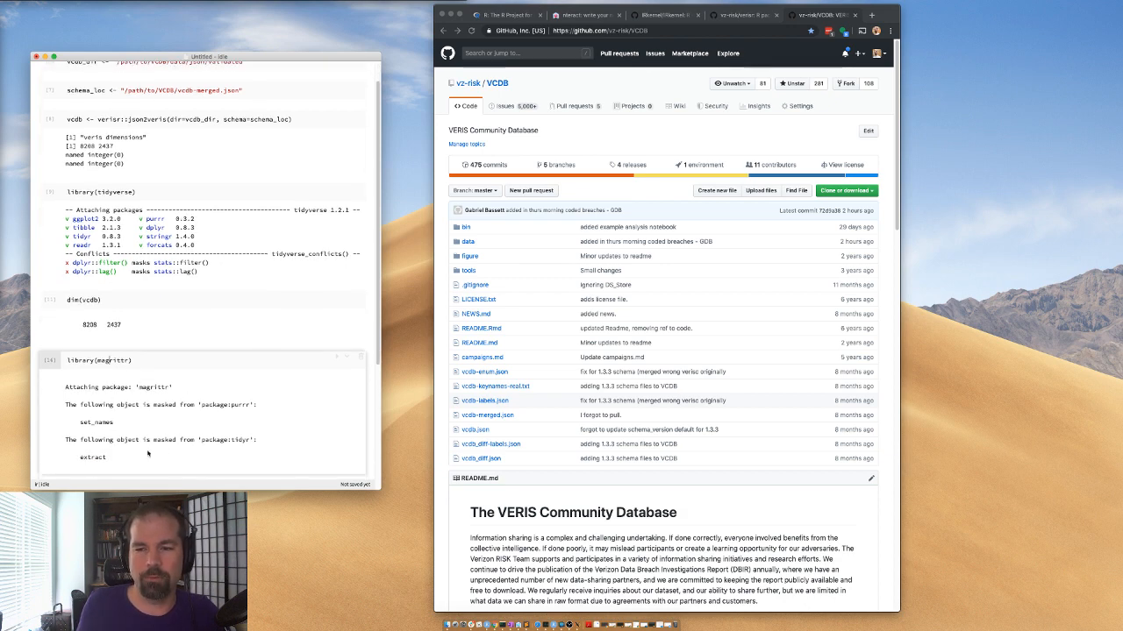
# - Review the output of the library(magrittr) cell and delete that cell from the notebook
pyautogui.scroll(-1, 235, 423)
pyautogui.moveTo(68, 396); pyautogui.dragTo(192, 453)
pyautogui.click(216, 359)
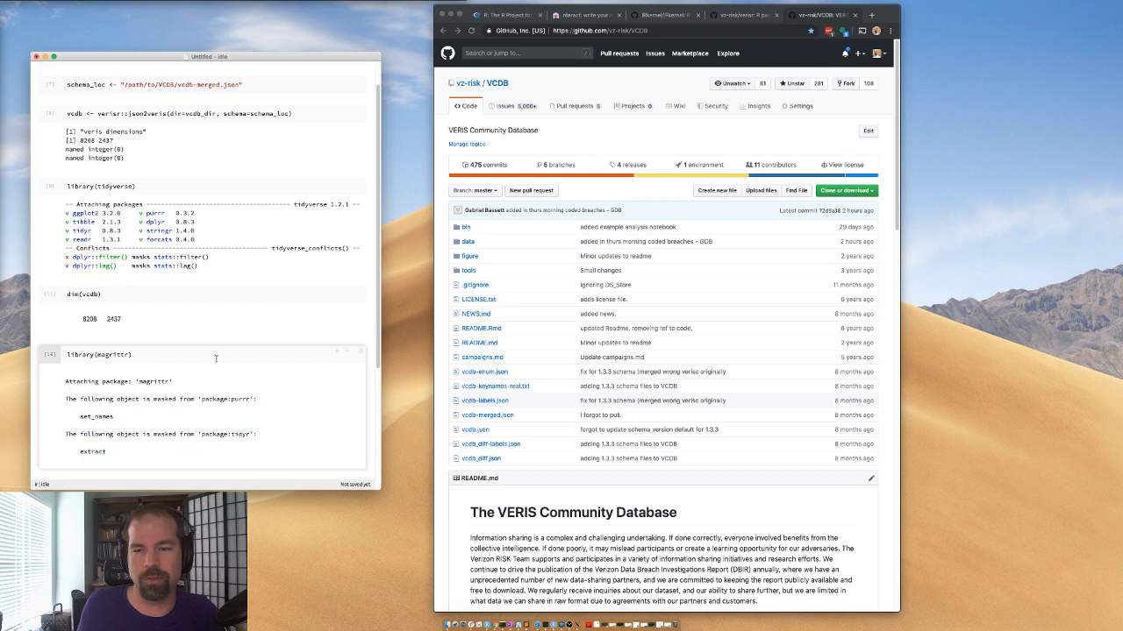
pyautogui.click(360, 352)
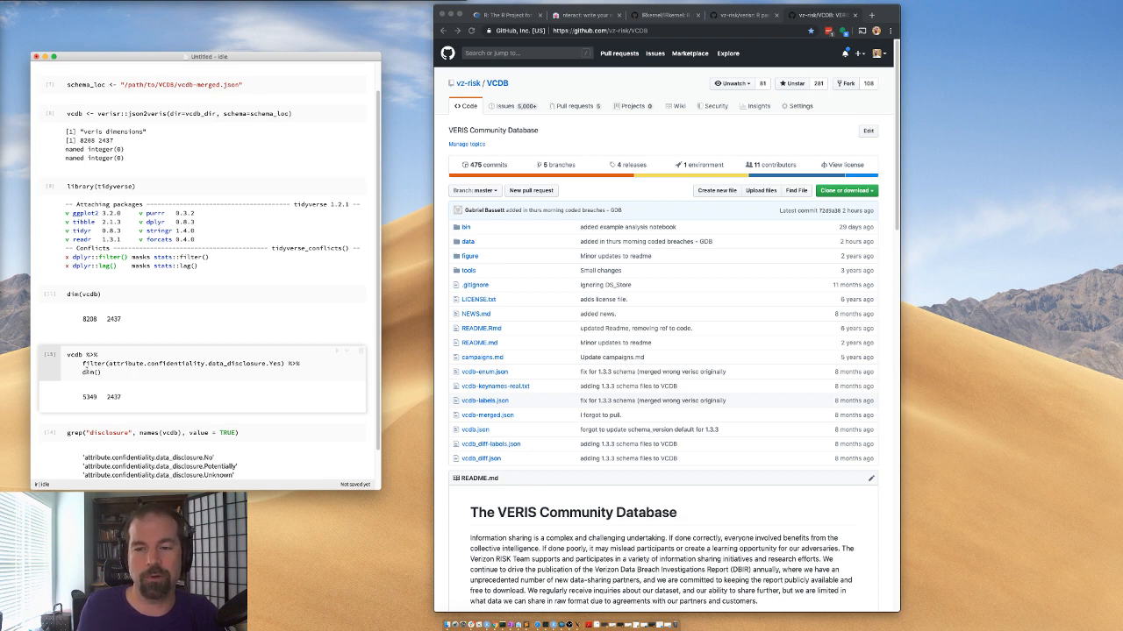
# - Insert a code cell above the filter pipeline and start dim( in it with a copy of the pipeline's filter call nested inside
pyautogui.moveTo(207, 340)
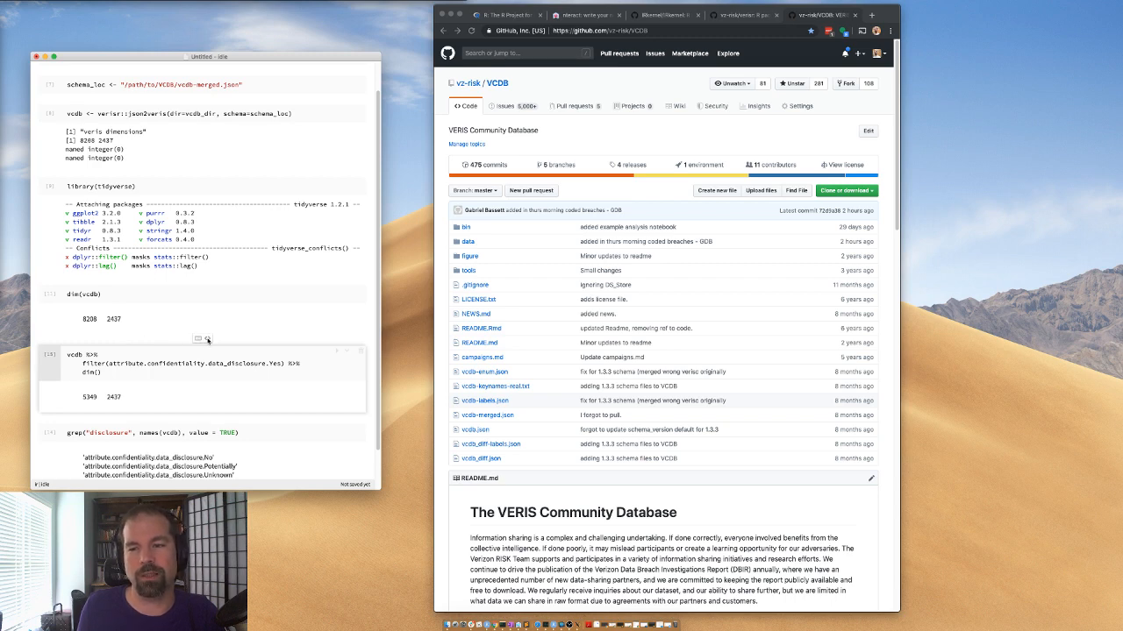
pyautogui.click(207, 340)
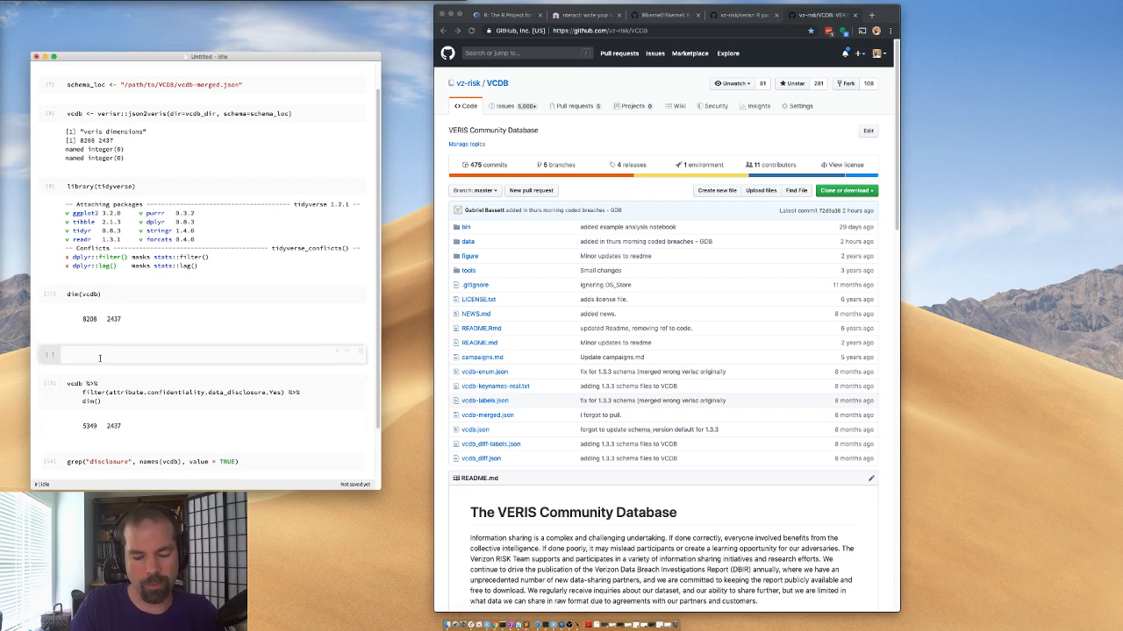
pyautogui.write('dim(')
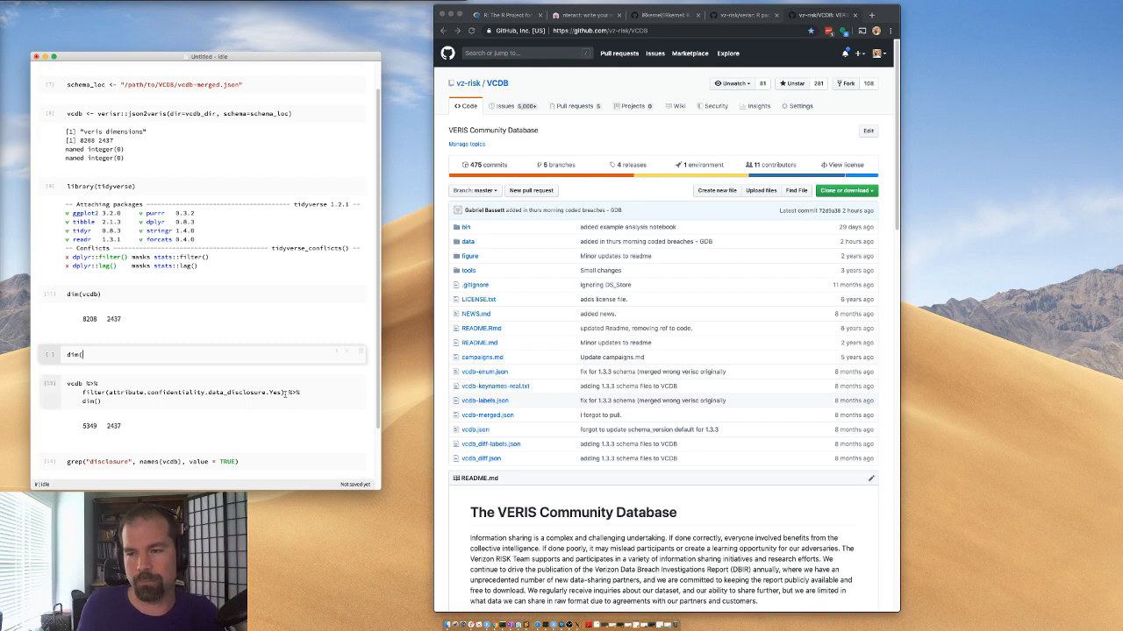
pyautogui.moveTo(284, 393); pyautogui.dragTo(81, 392)
pyautogui.press('super+c')
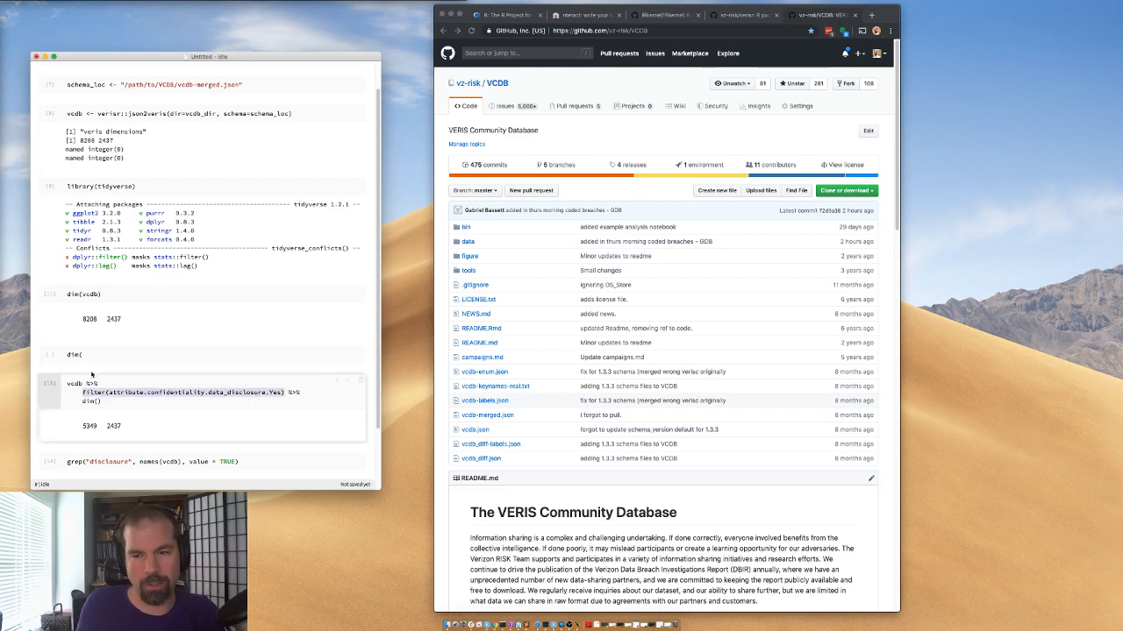
pyautogui.click(95, 356)
pyautogui.press('super+v')
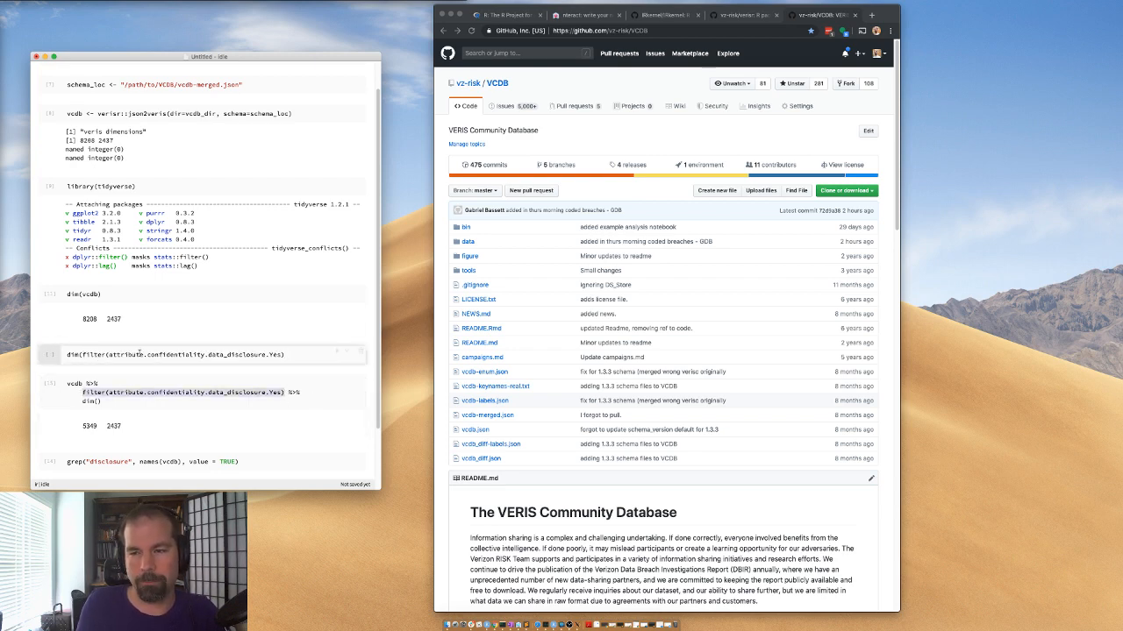
# - Add vcdb as the first argument of the nested filter call, copying the name from the pipeline below
pyautogui.moveTo(83, 384); pyautogui.dragTo(68, 384)
pyautogui.press('super+c')
pyautogui.click(109, 354)
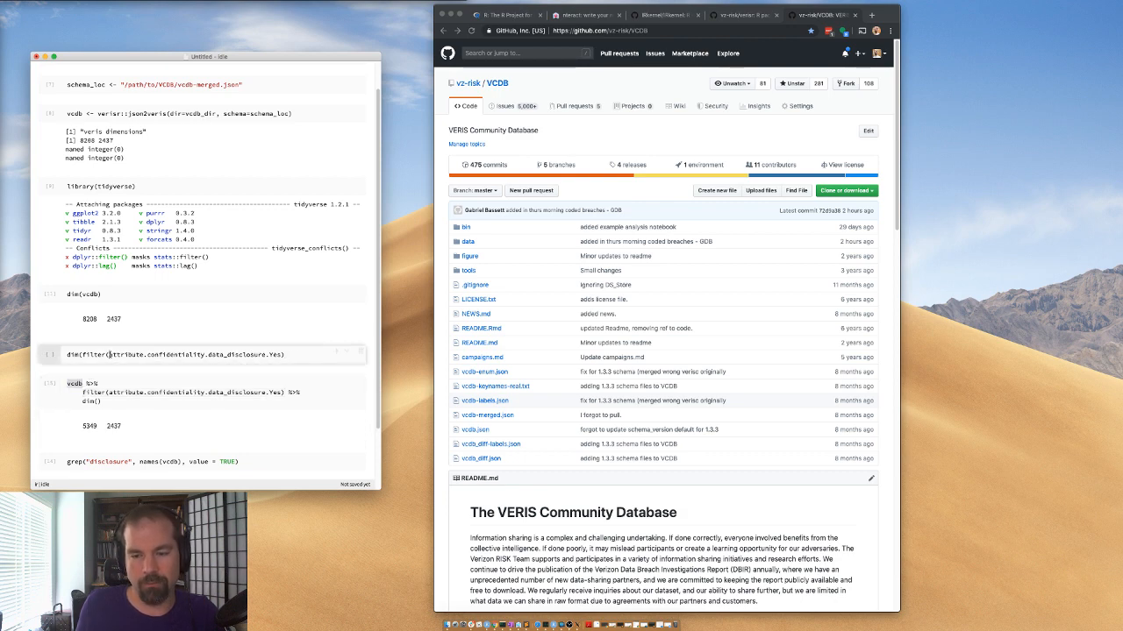
pyautogui.press('super+v')
pyautogui.write(',')
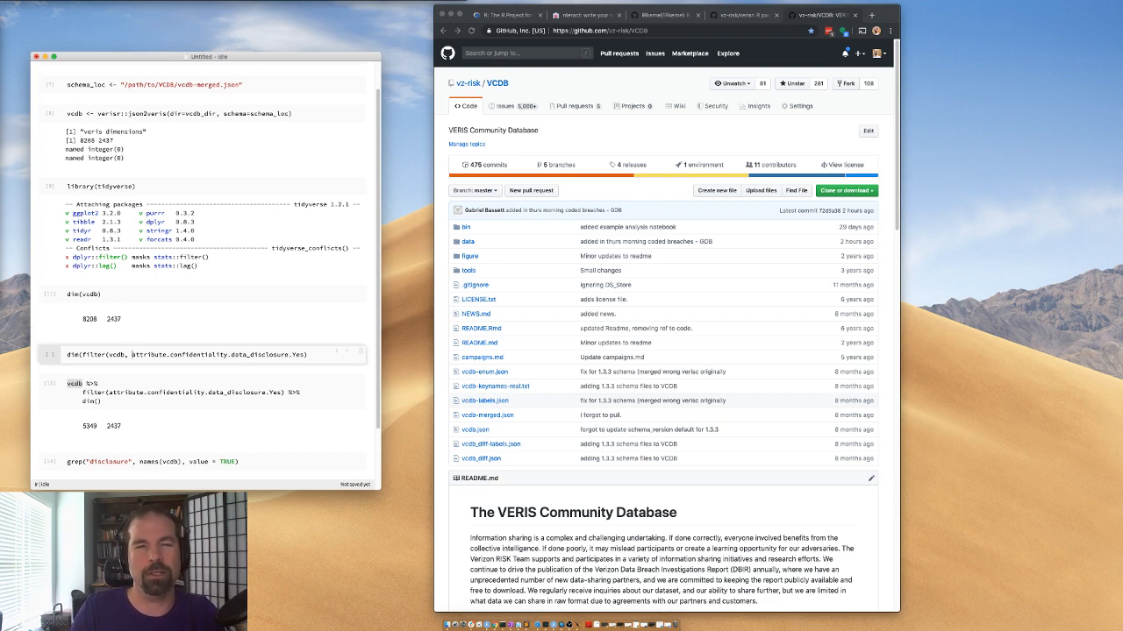
# - Highlight the first %>% operator and the nested dim(filter()) expression for comparison, and delete the nested version's cell
pyautogui.moveTo(85, 385); pyautogui.dragTo(98, 385)
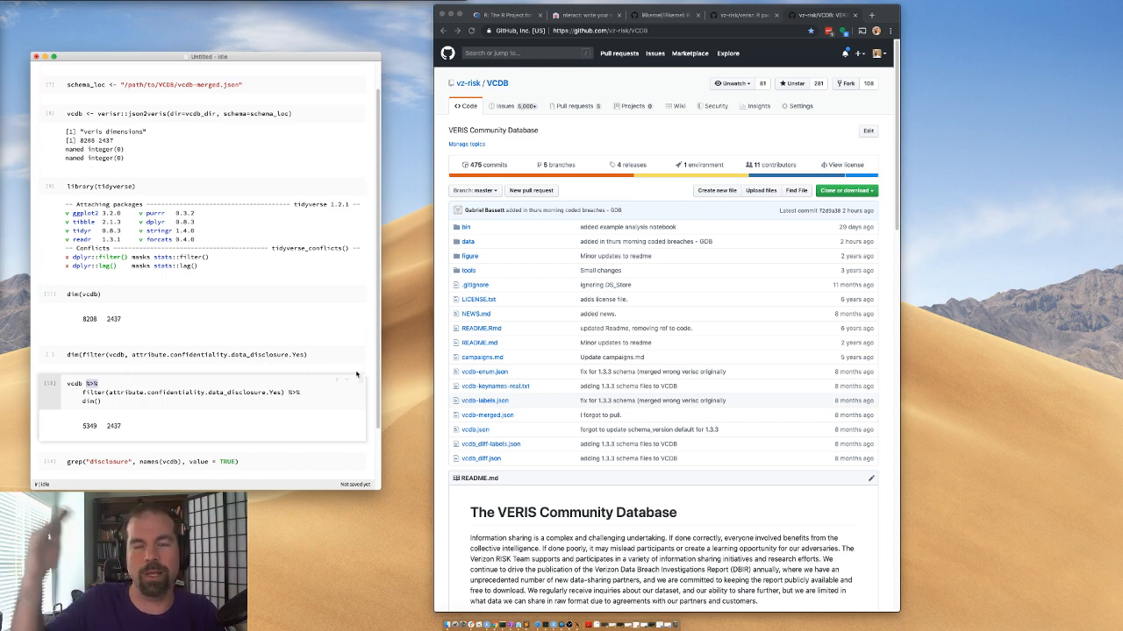
pyautogui.moveTo(307, 355); pyautogui.dragTo(68, 354)
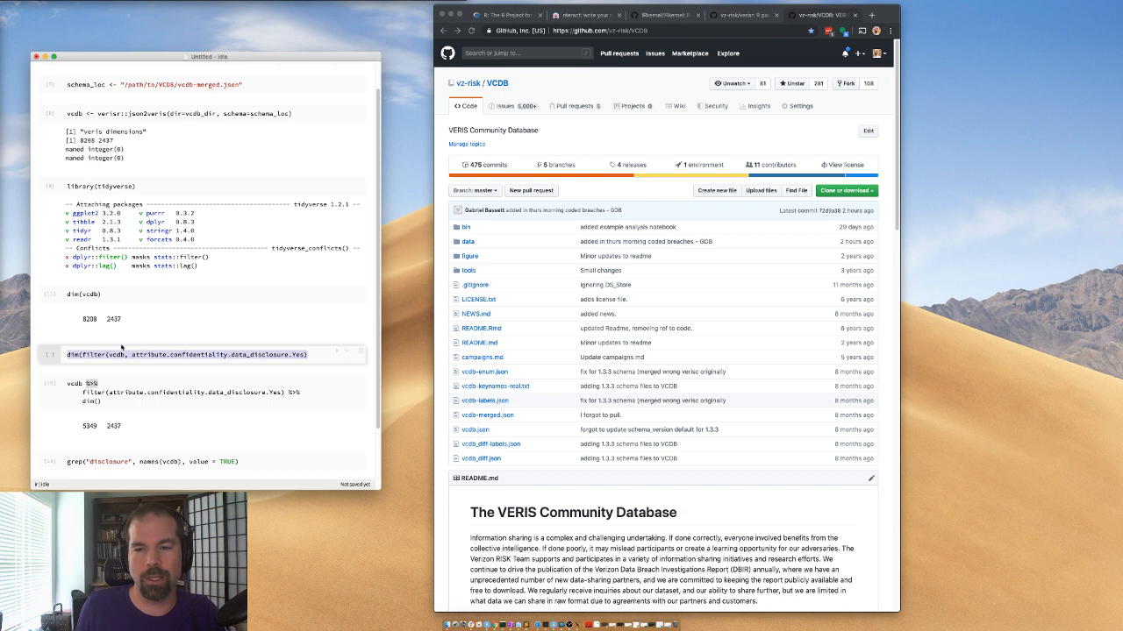
pyautogui.click(360, 352)
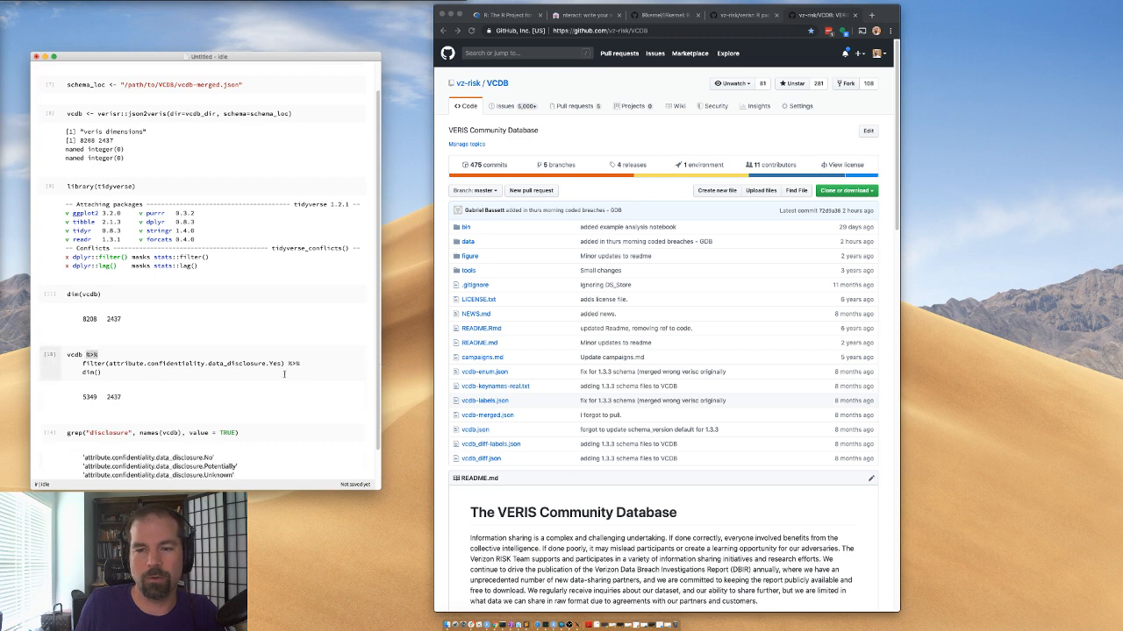
# - Replace dim() at the end of the filter pipeline with a call to verisr::getenumCI
pyautogui.moveTo(111, 376); pyautogui.dragTo(85, 374)
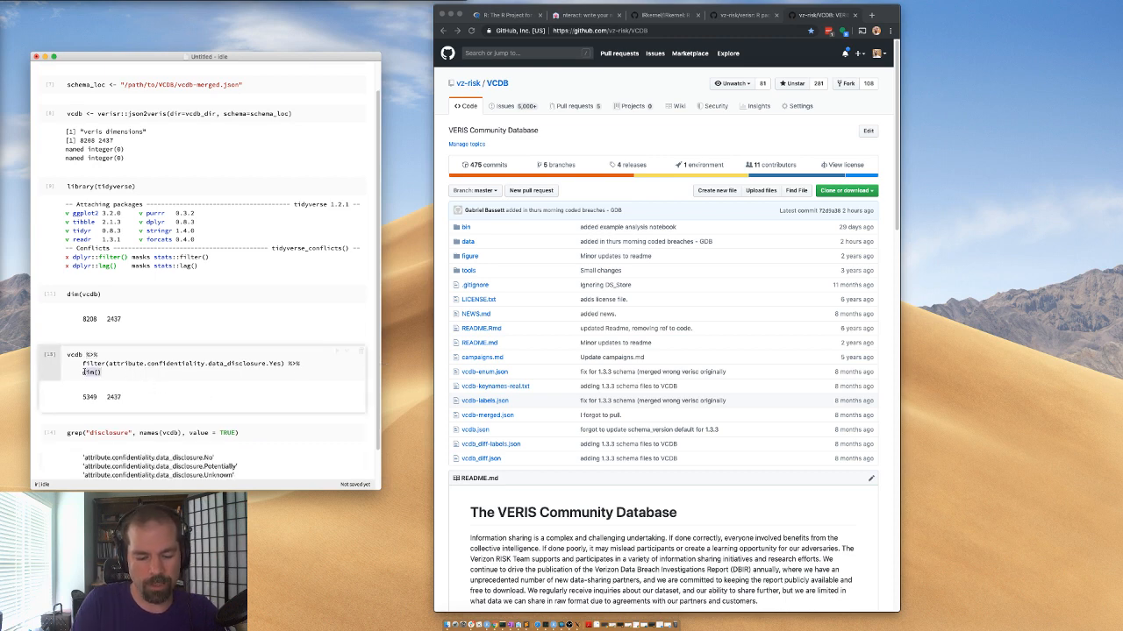
pyautogui.write('veris')
pyautogui.press('BackSpace')
pyautogui.press('BackSpace')
pyautogui.press('BackSpace')
pyautogui.press('BackSpace')
pyautogui.press('BackSpace')
pyautogui.press('BackSpace')
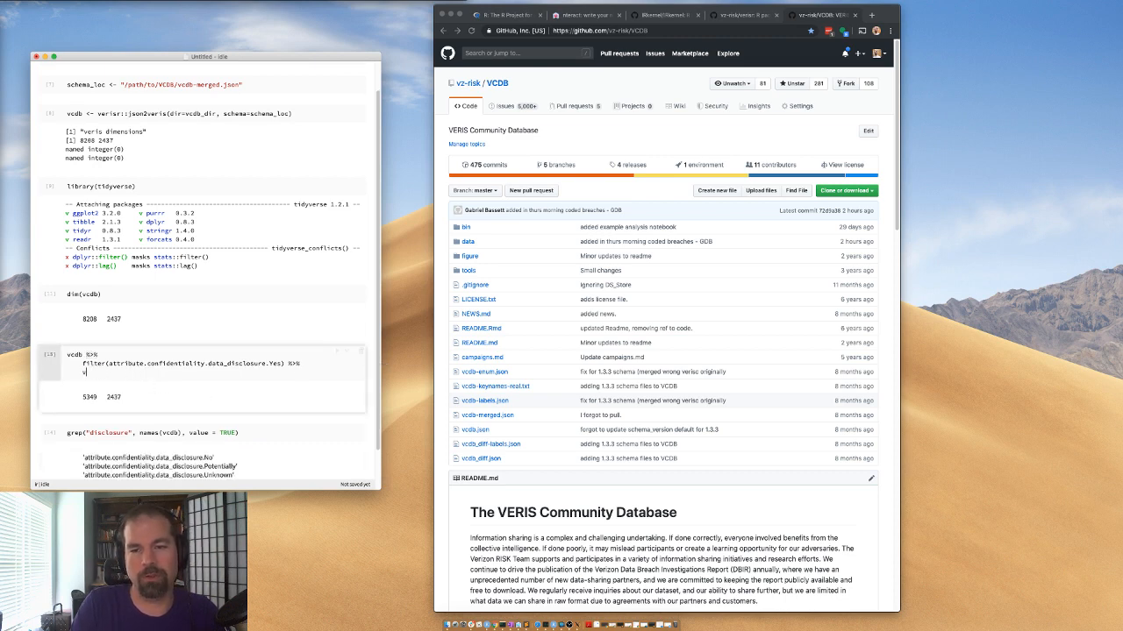
pyautogui.write('veris')
pyautogui.press('Tab')
pyautogui.write('::getenumCI')
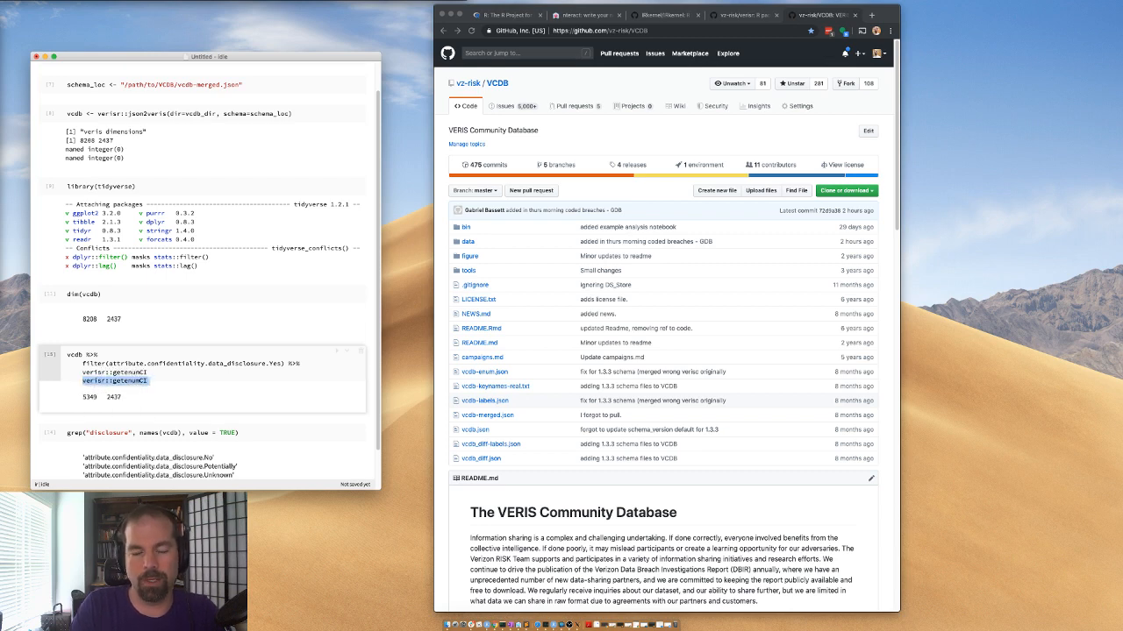
# - Complete the getenumCI call with the argument "action" and run the cell
pyautogui.write('("a')
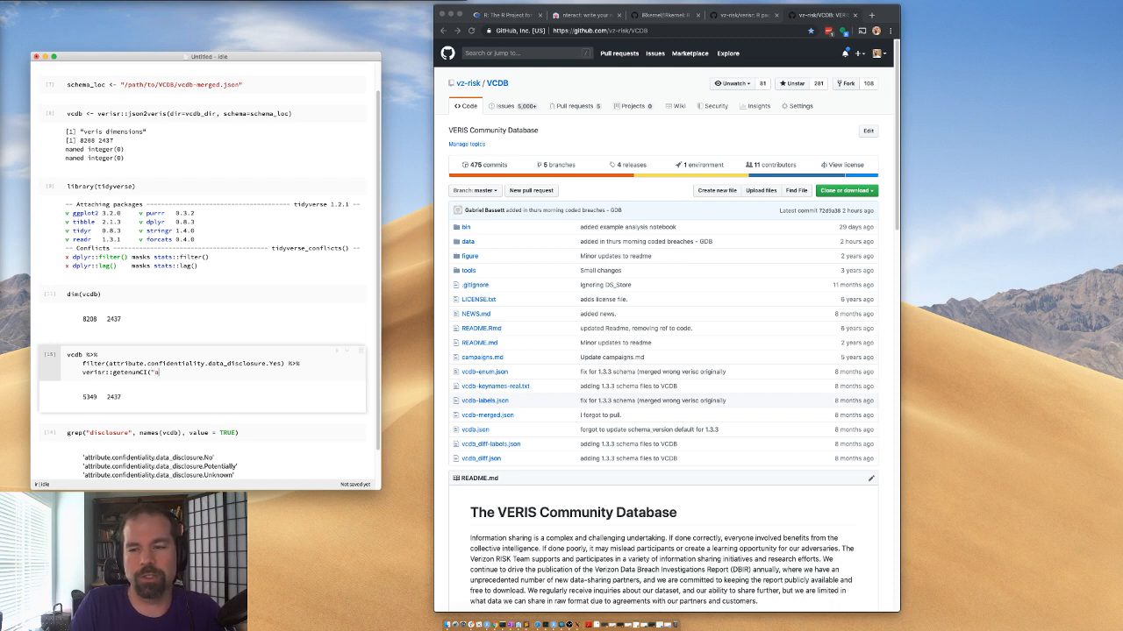
pyautogui.write('ction")')
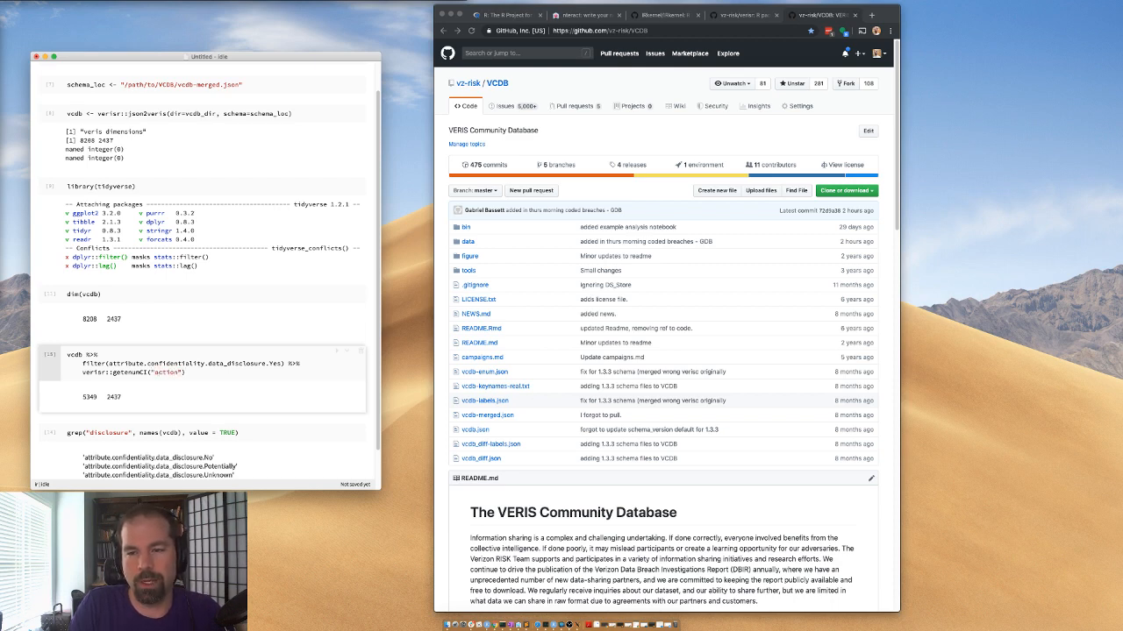
pyautogui.hotkey('shift', 'Return')
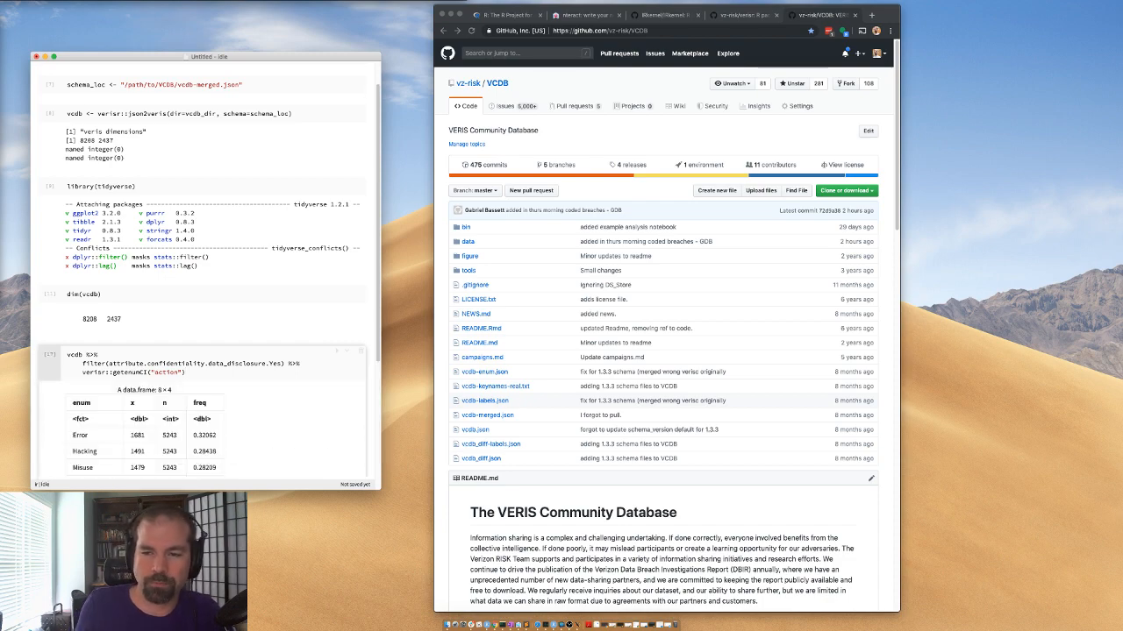
# - Examine the action table's enumerations, counts and frequencies, the Unknown row, and the sample size in column n
pyautogui.scroll(-4, 90, 373)
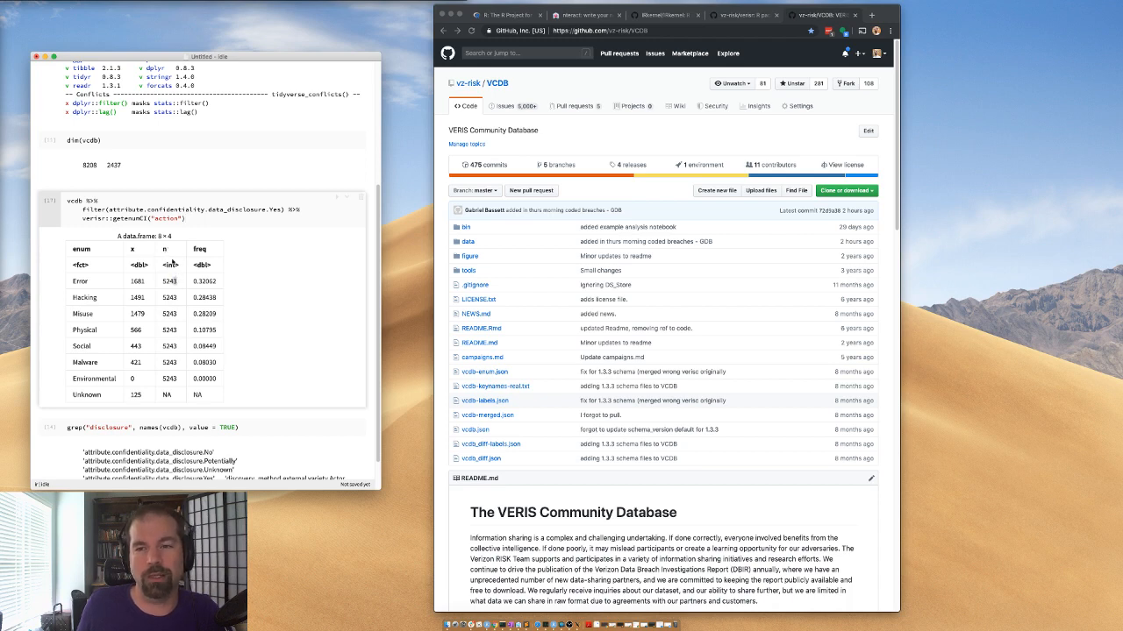
pyautogui.moveTo(86, 281); pyautogui.dragTo(147, 362)
pyautogui.click(135, 328)
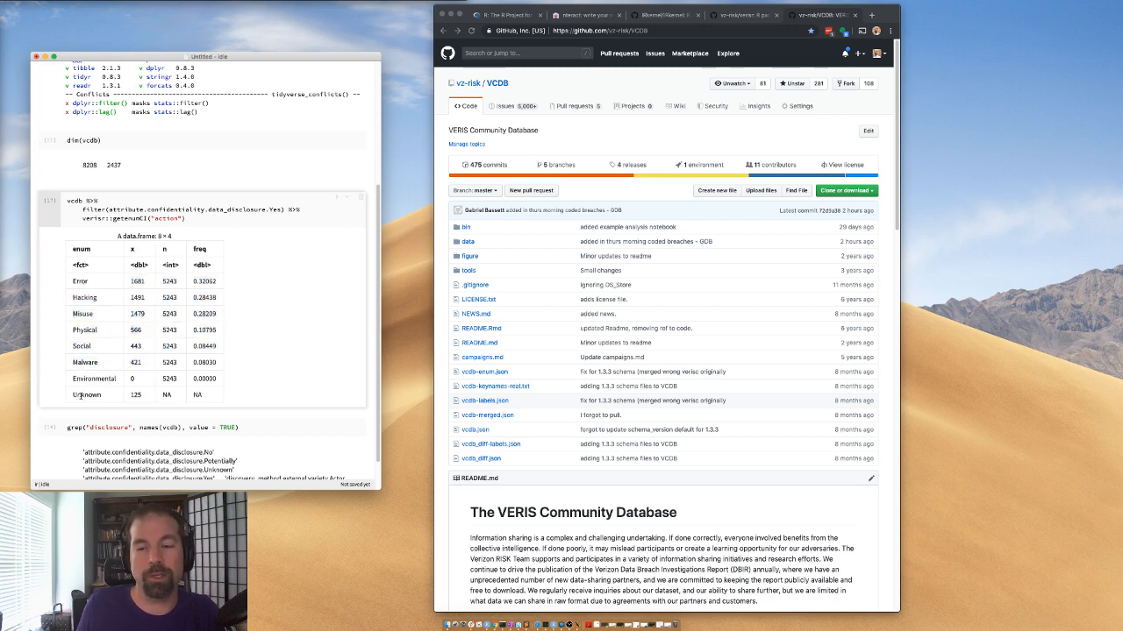
pyautogui.moveTo(80, 396); pyautogui.dragTo(217, 400)
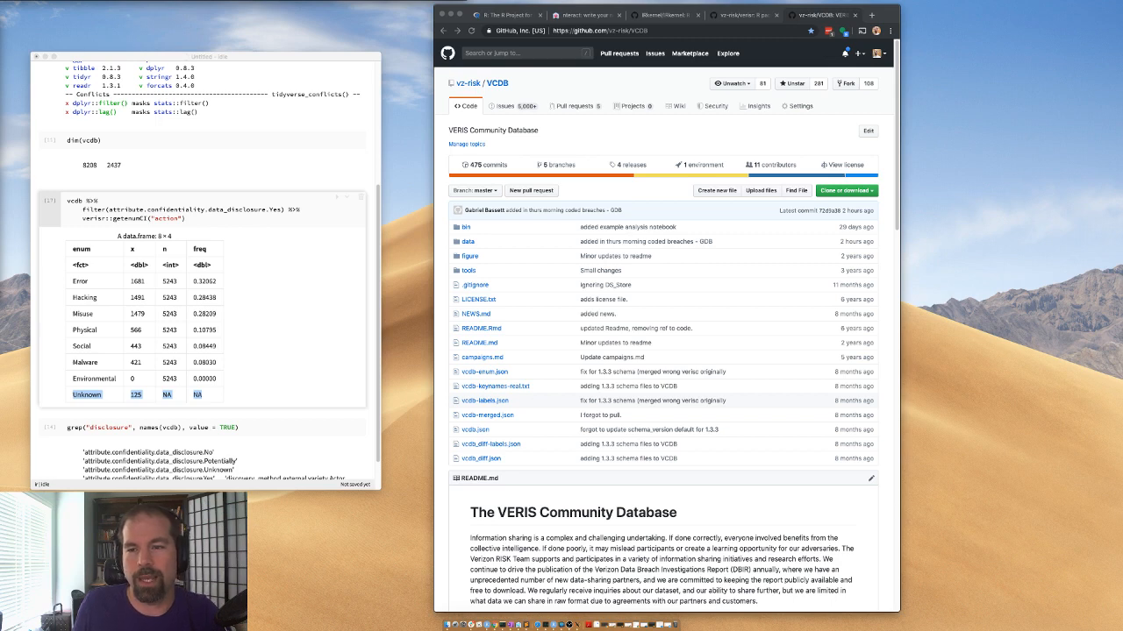
pyautogui.click(93, 314)
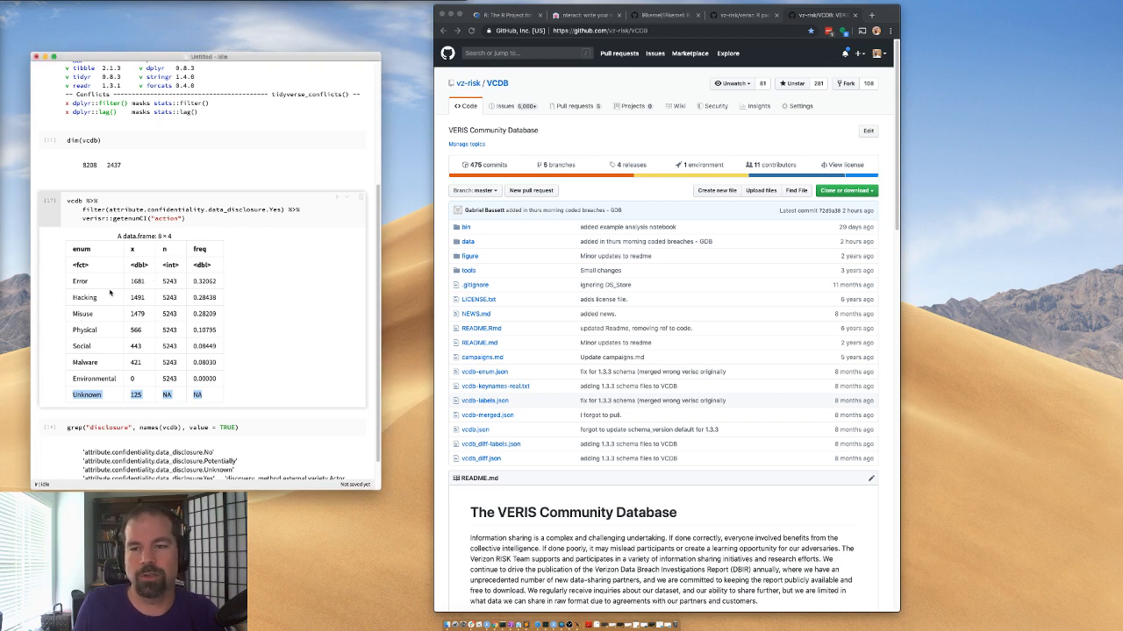
pyautogui.moveTo(81, 282); pyautogui.dragTo(193, 330)
pyautogui.click(193, 331)
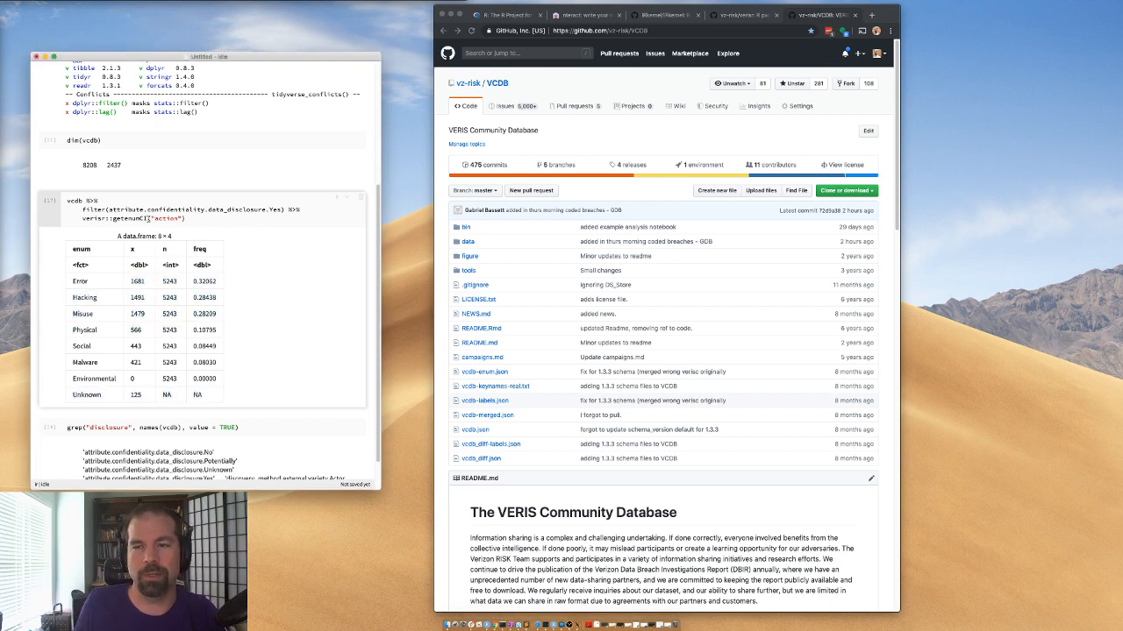
pyautogui.moveTo(100, 203); pyautogui.dragTo(192, 277)
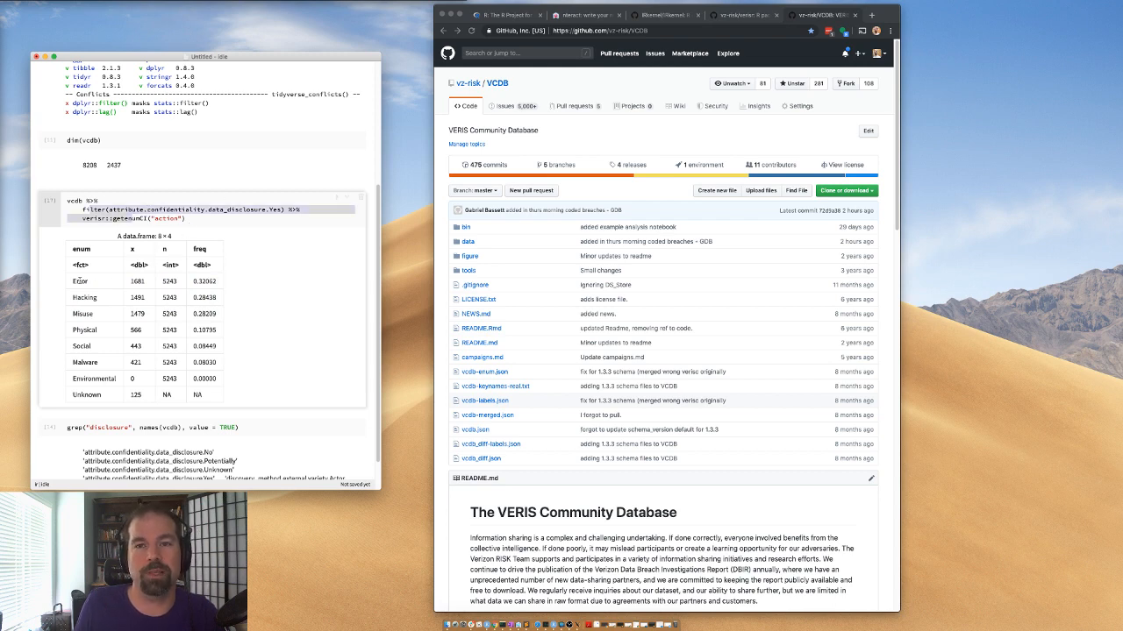
pyautogui.moveTo(79, 280); pyautogui.dragTo(209, 312)
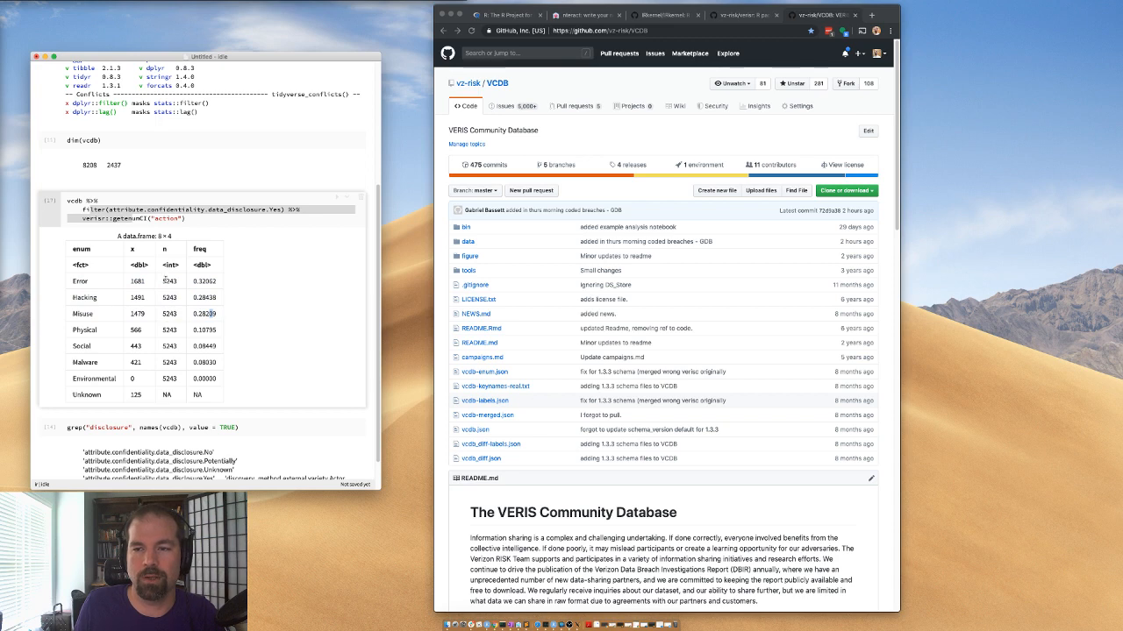
pyautogui.moveTo(163, 280); pyautogui.dragTo(177, 281)
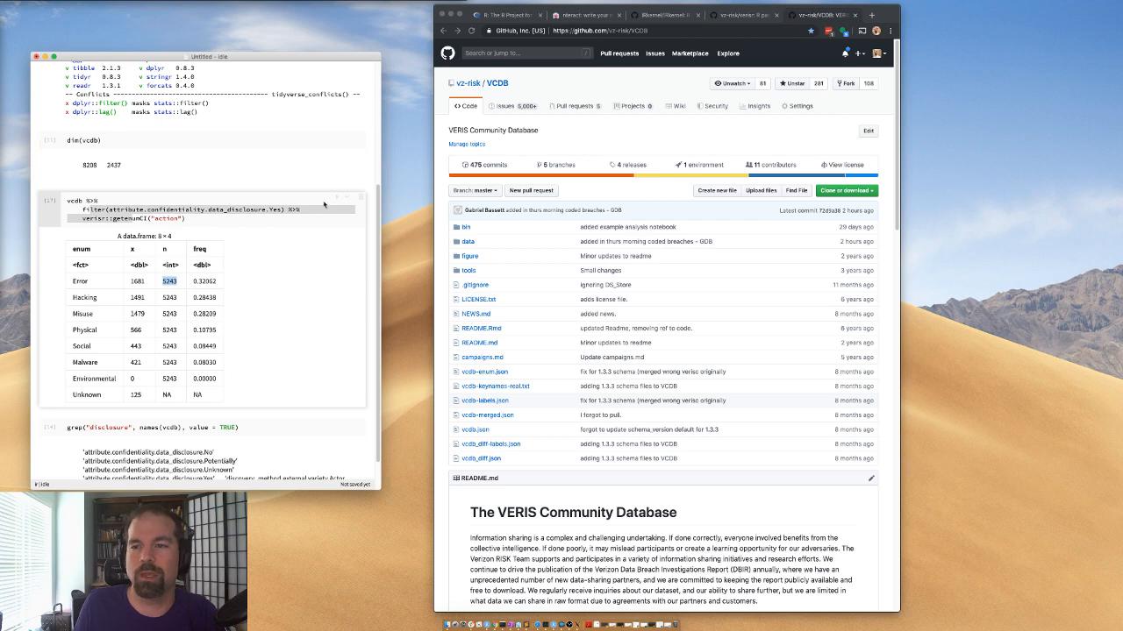
# - Rerun the pipeline with the filter line commented out to compare the action counts, and uncomment the filter line
pyautogui.click(79, 210)
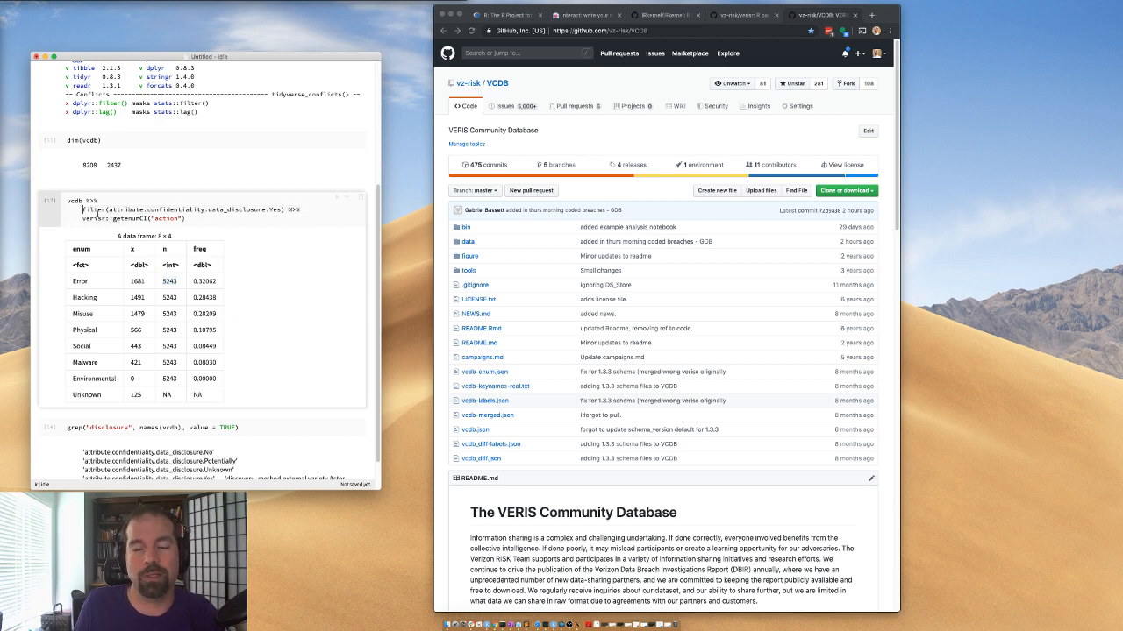
pyautogui.write('#')
pyautogui.hotkey('shift', 'Return')
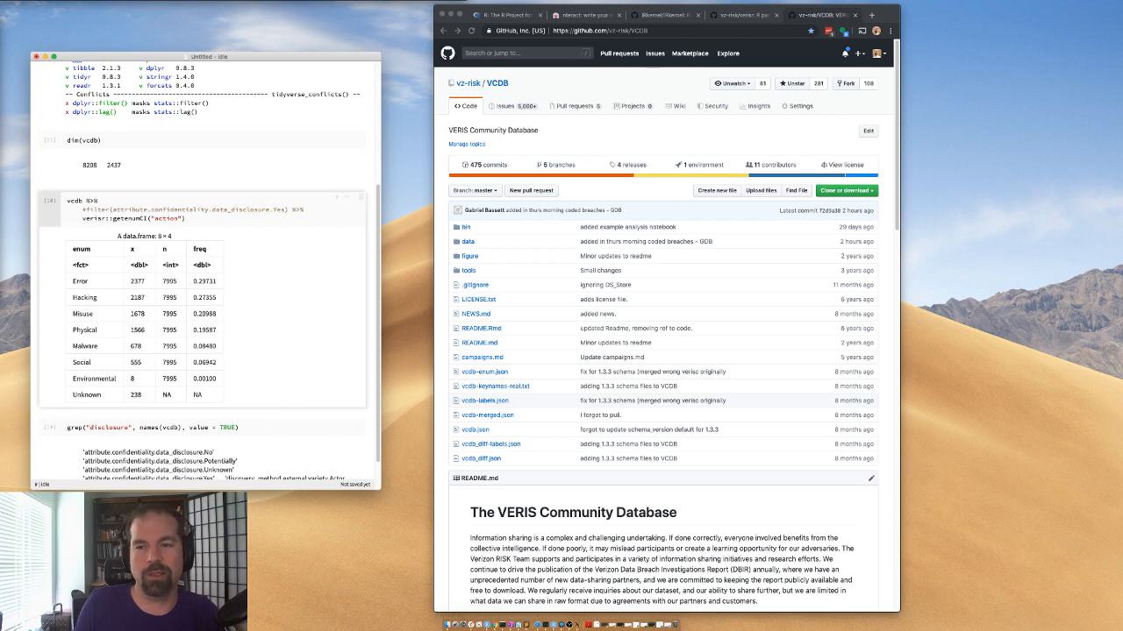
pyautogui.moveTo(178, 282); pyautogui.dragTo(173, 281)
pyautogui.click(138, 280)
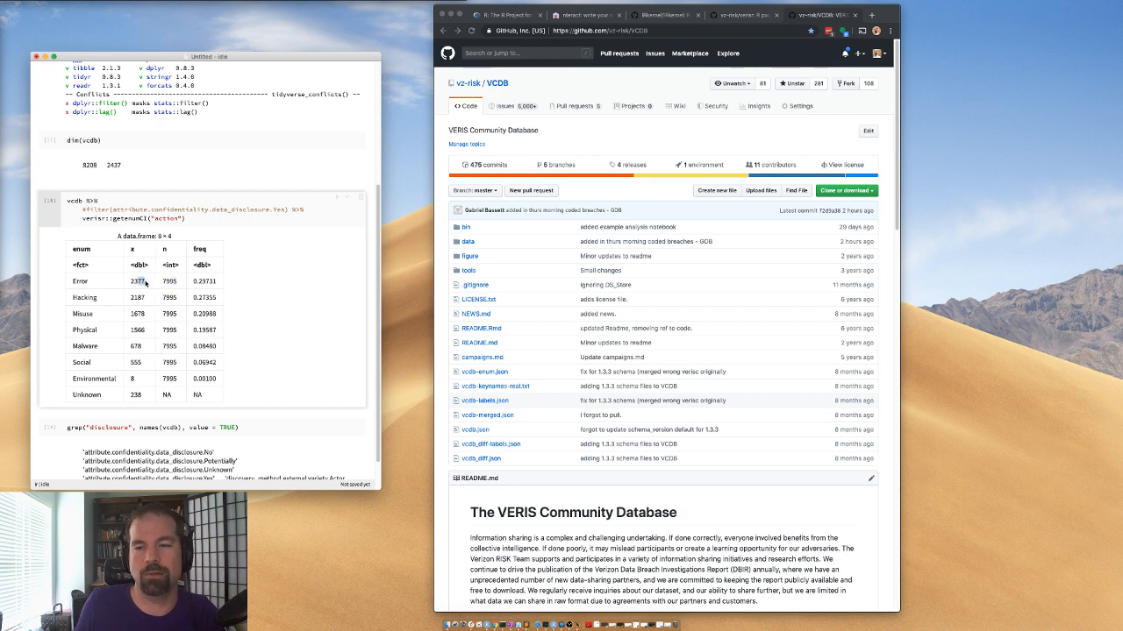
pyautogui.click(85, 209)
pyautogui.press('BackSpace')
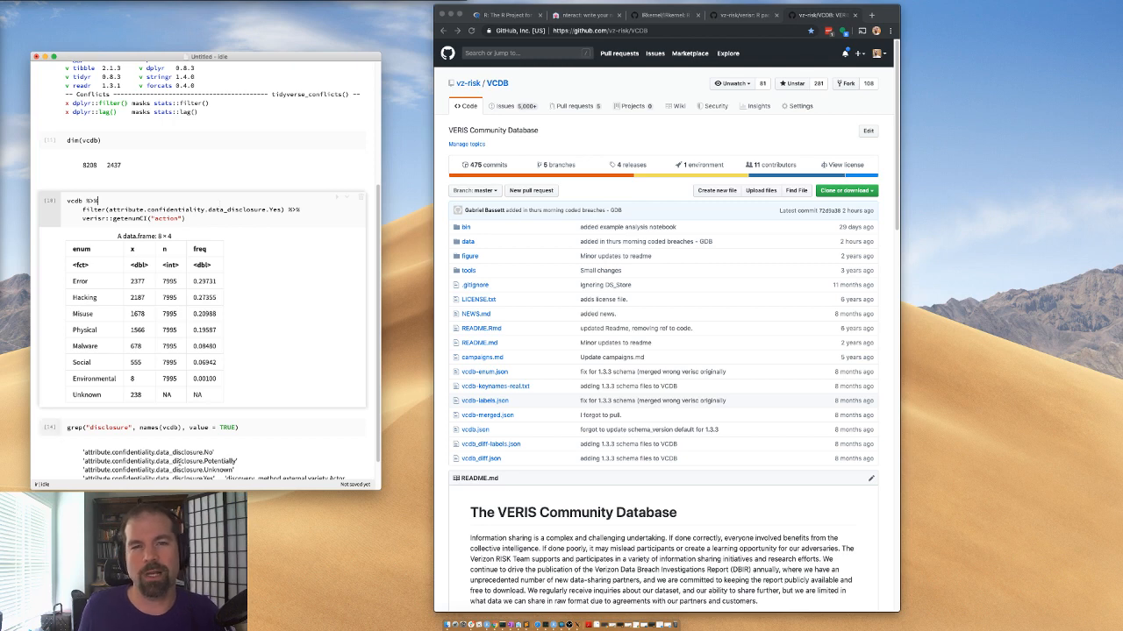
# - Replace the disclosure column search with grep("subset", names(vcdb), value=TRUE) and run the cell
pyautogui.click(260, 424)
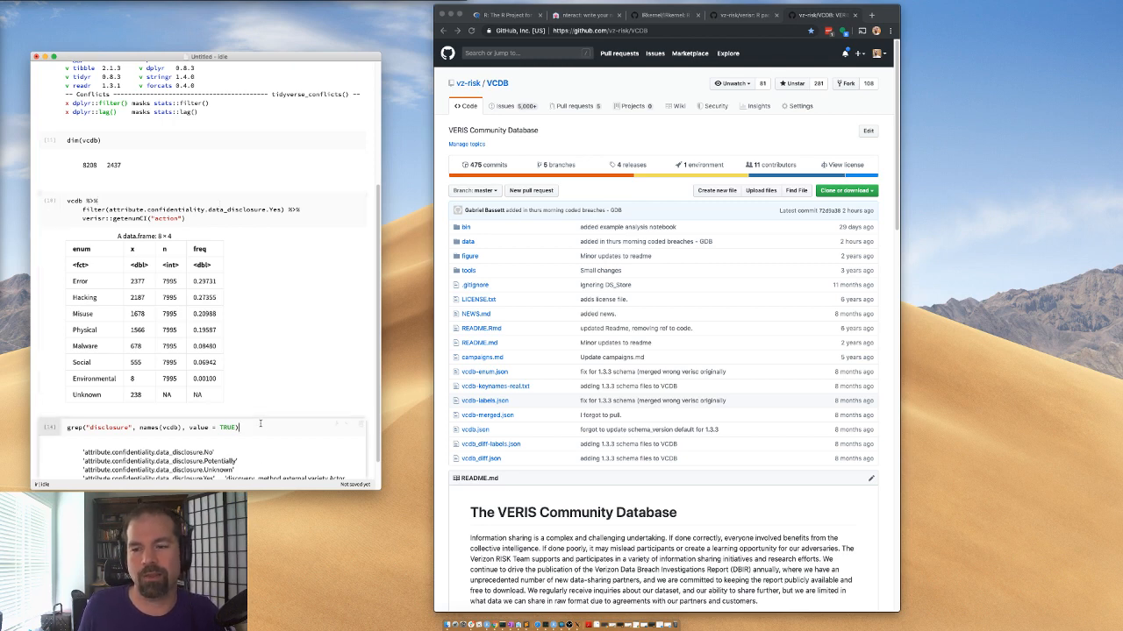
pyautogui.moveTo(260, 424); pyautogui.dragTo(58, 418)
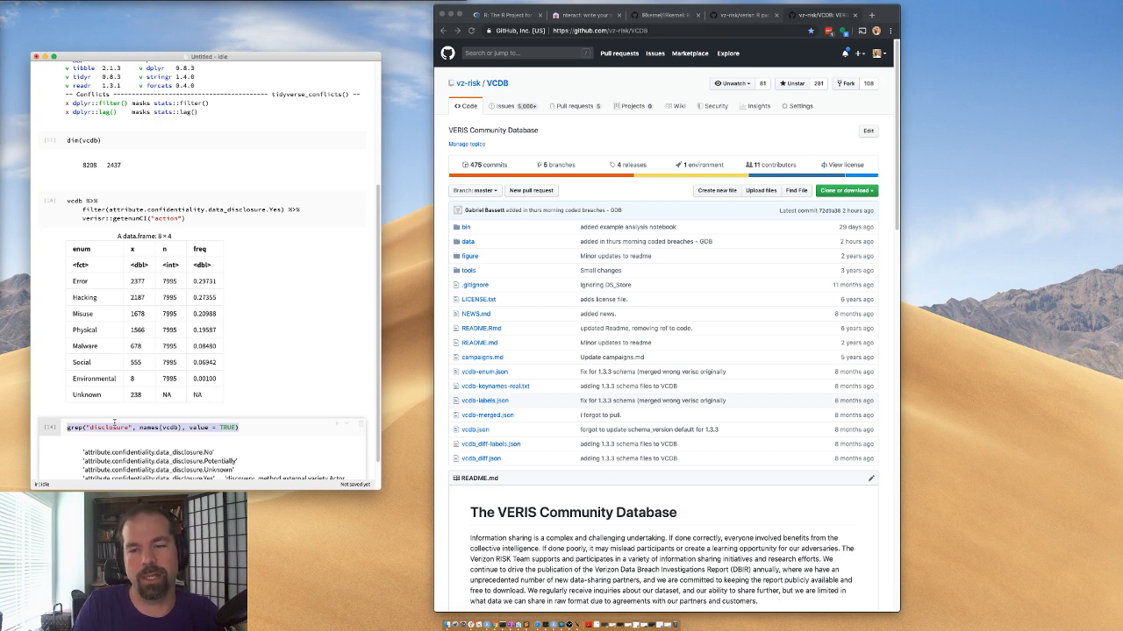
pyautogui.write('grep("')
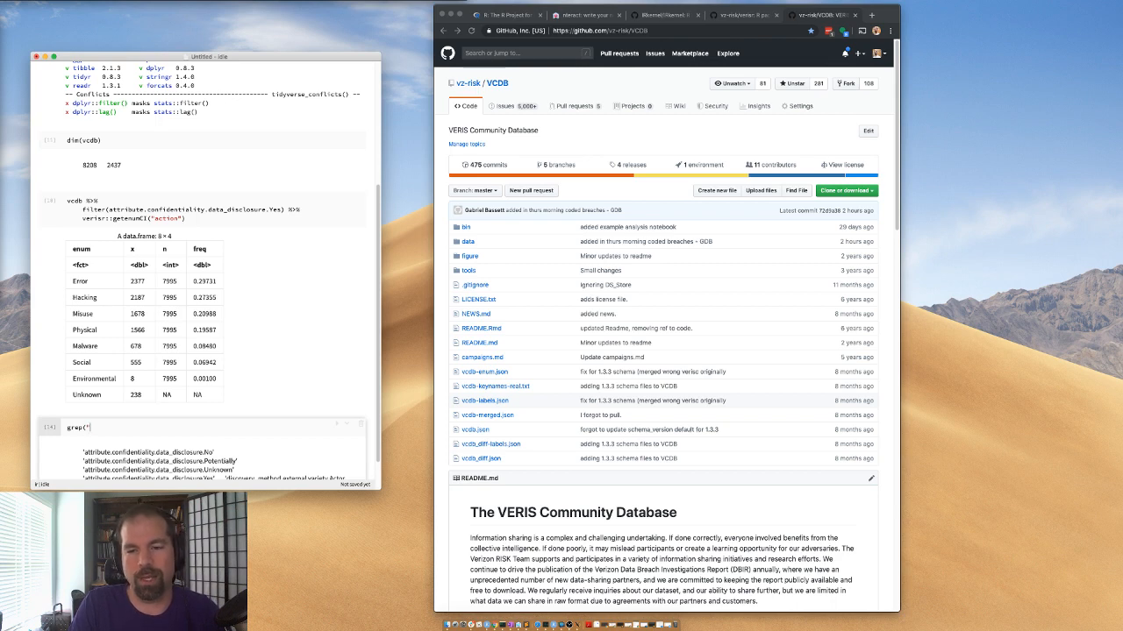
pyautogui.write('subset", n')
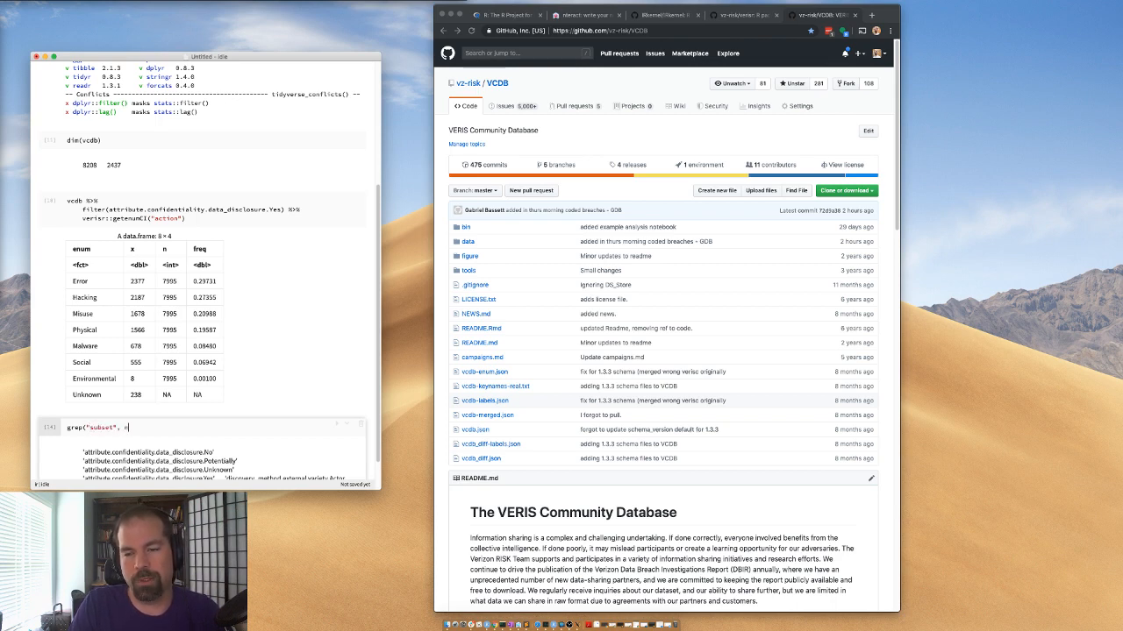
pyautogui.write('ames(vcdb), value')
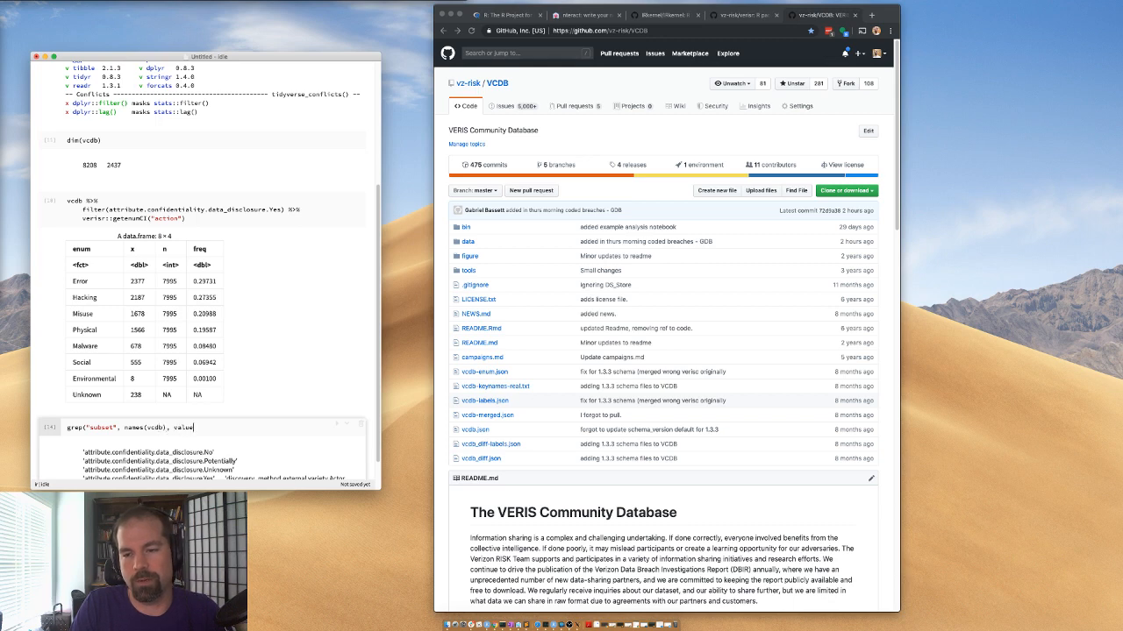
pyautogui.write('=TRUE)')
pyautogui.hotkey('shift', 'Return')
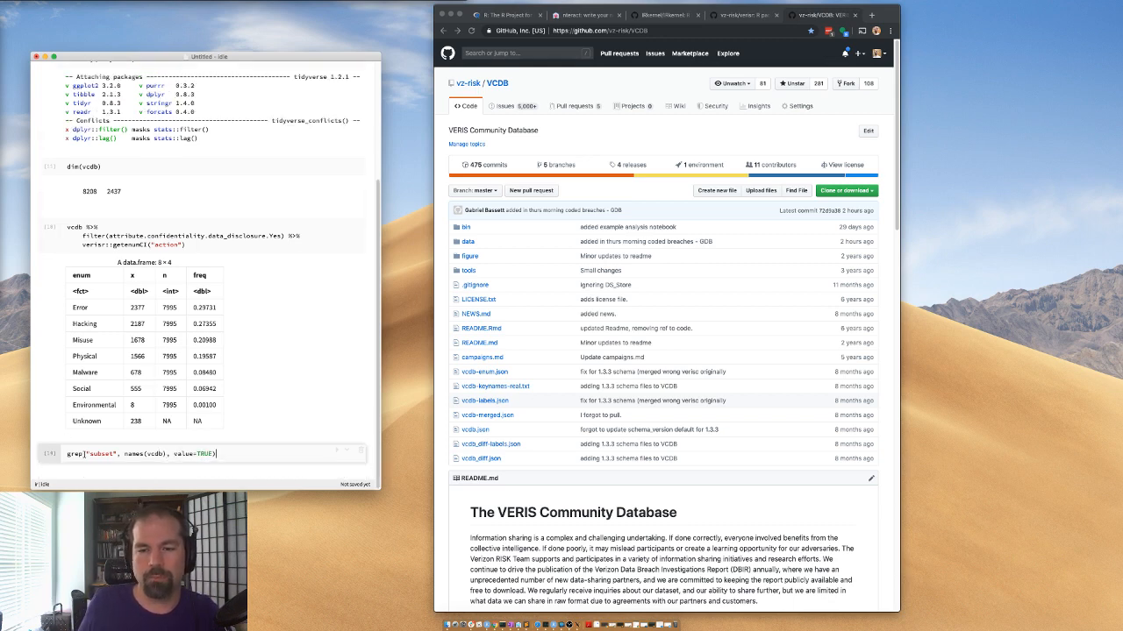
pyautogui.moveTo(238, 446); pyautogui.dragTo(264, 453)
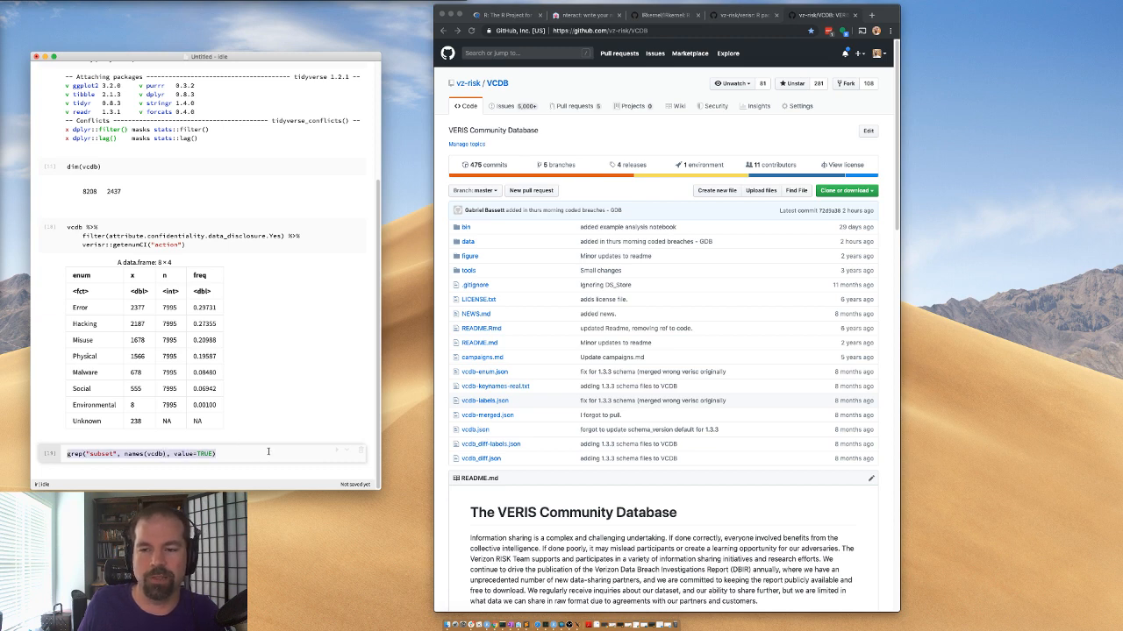
# - Add a filter line above the data disclosure filter that keeps rows with plus.dbir_year %in% 2017:2019
pyautogui.click(139, 227)
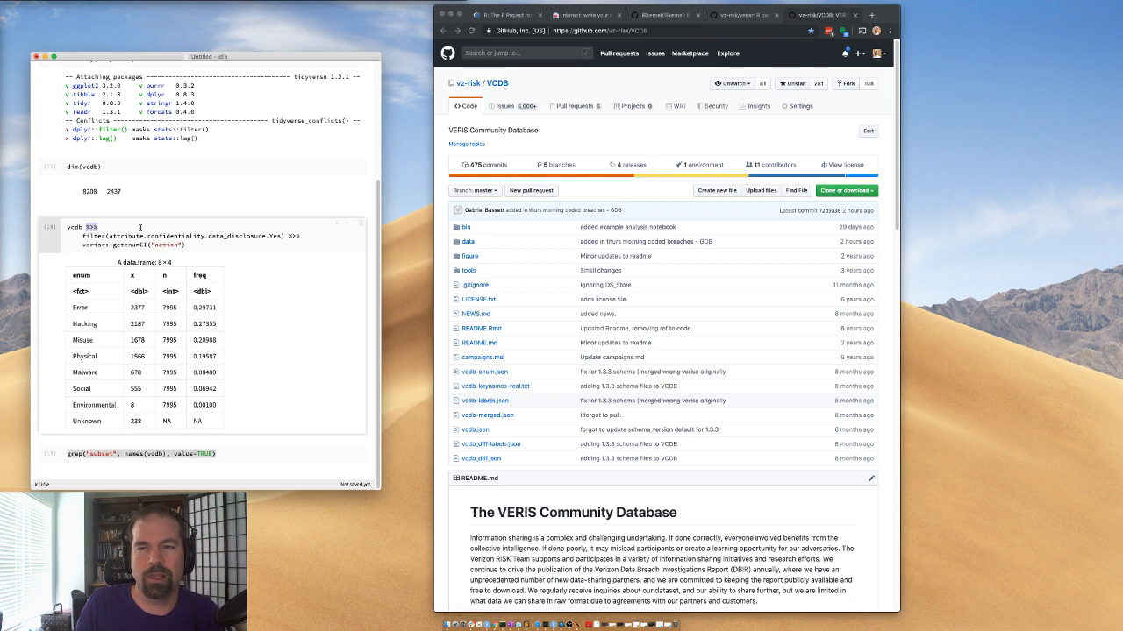
pyautogui.press('Right')
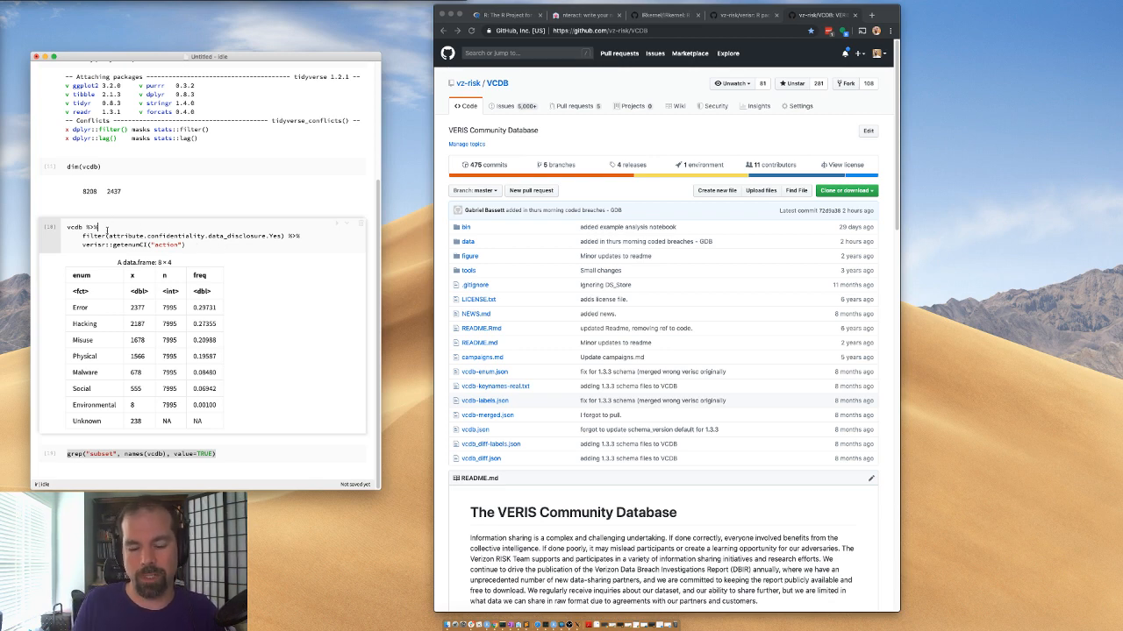
pyautogui.press('Return')
pyautogui.write('filter(plus.')
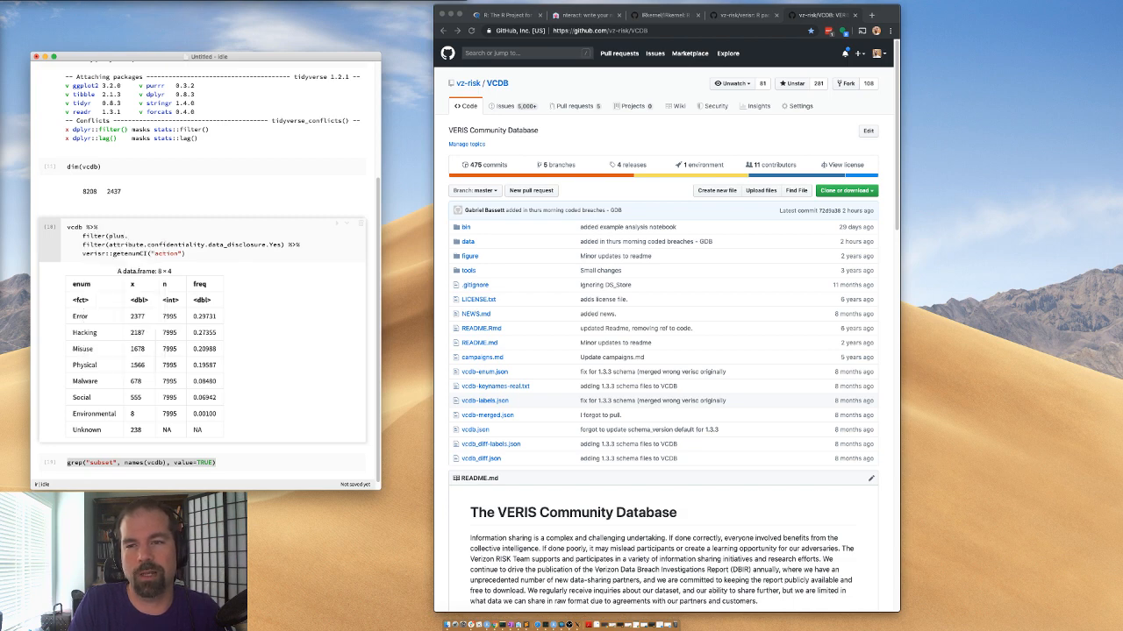
pyautogui.write('dbir_year ')
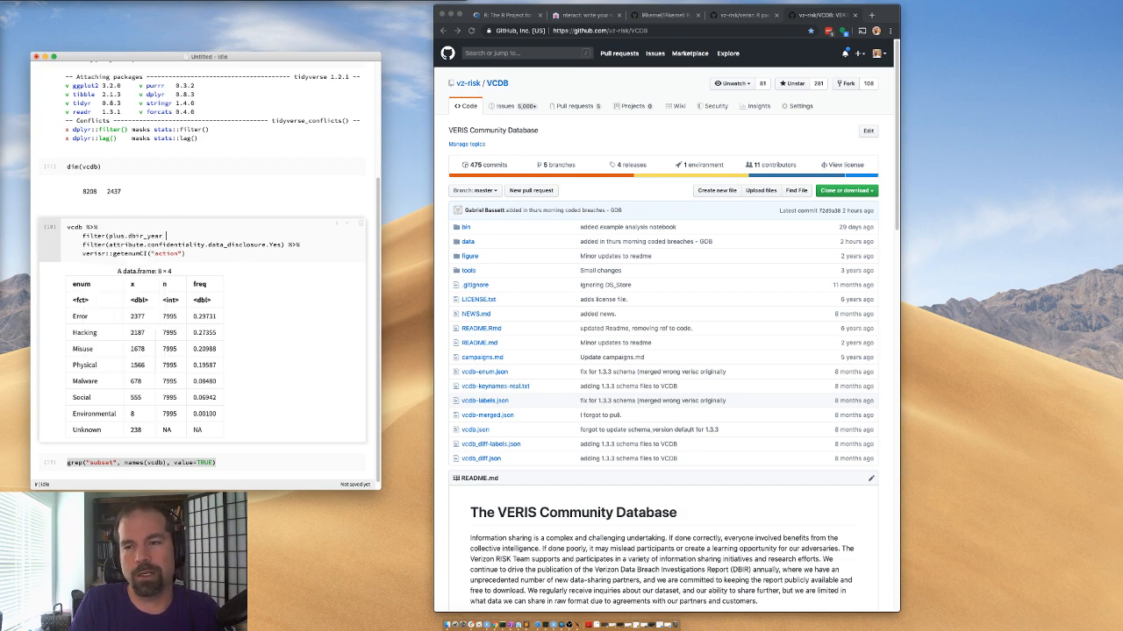
pyautogui.write('== 2018')
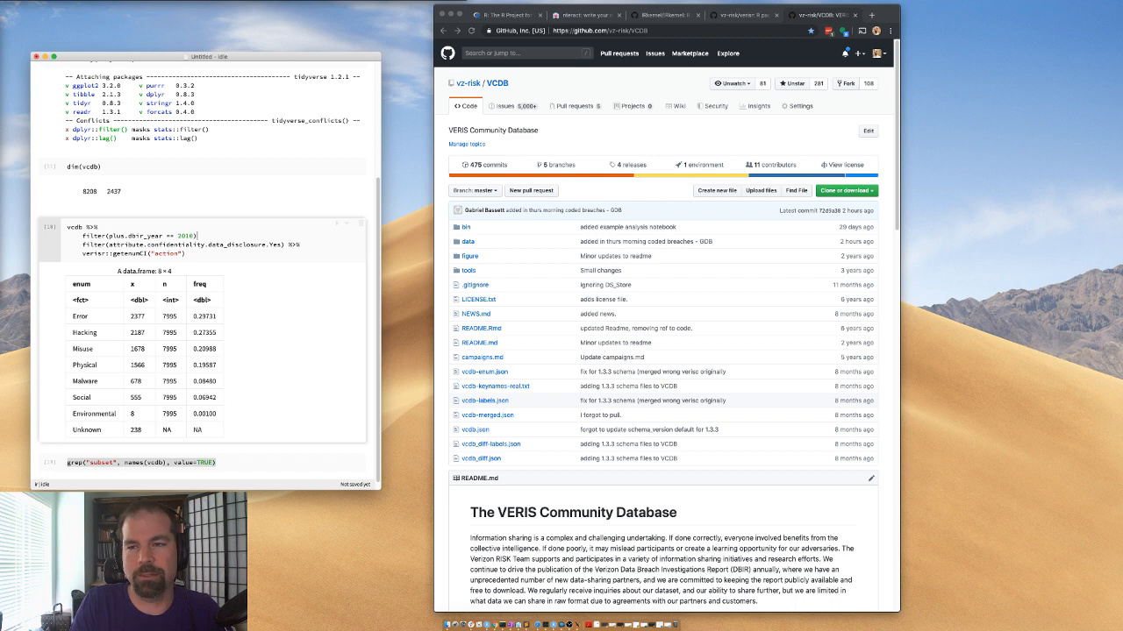
pyautogui.press('BackSpace')
pyautogui.press('BackSpace')
pyautogui.press('BackSpace')
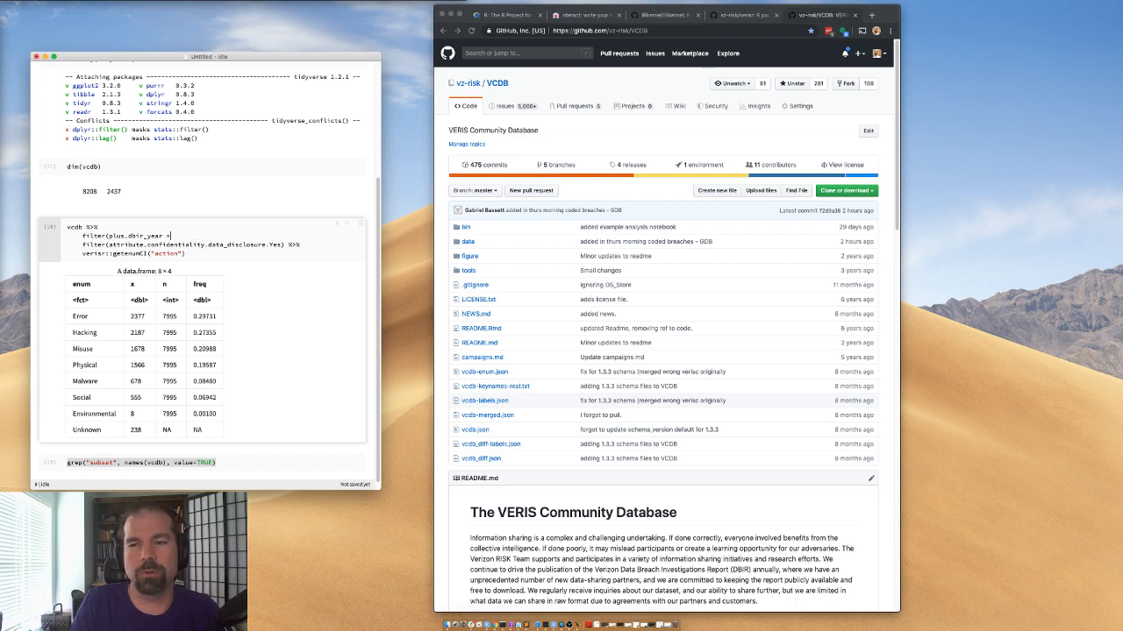
pyautogui.press('BackSpace')
pyautogui.write('%in% ')
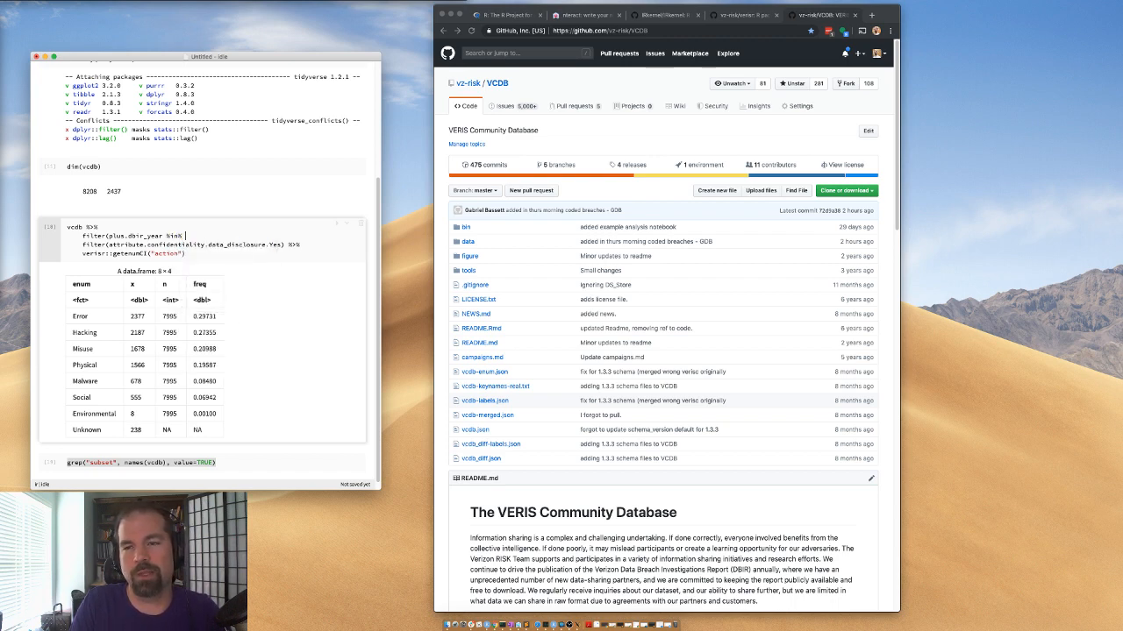
pyautogui.write('2017:2019')
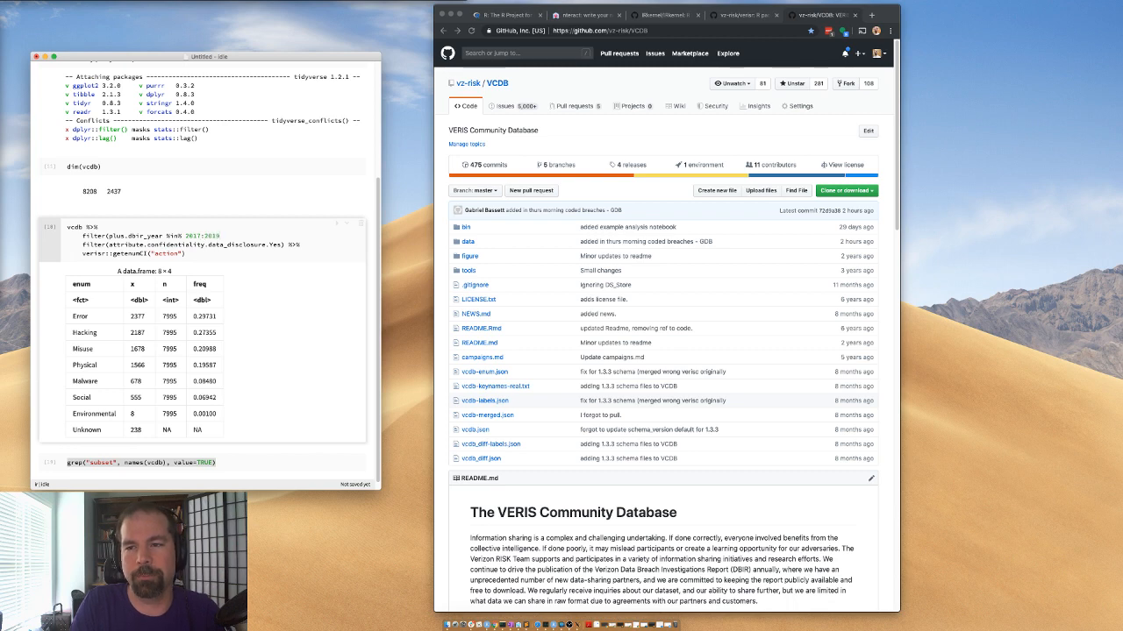
# - Add the placeholder condition <subset.BLA> to the year filter and close the line with the pipe operator %>%
pyautogui.write(', ')
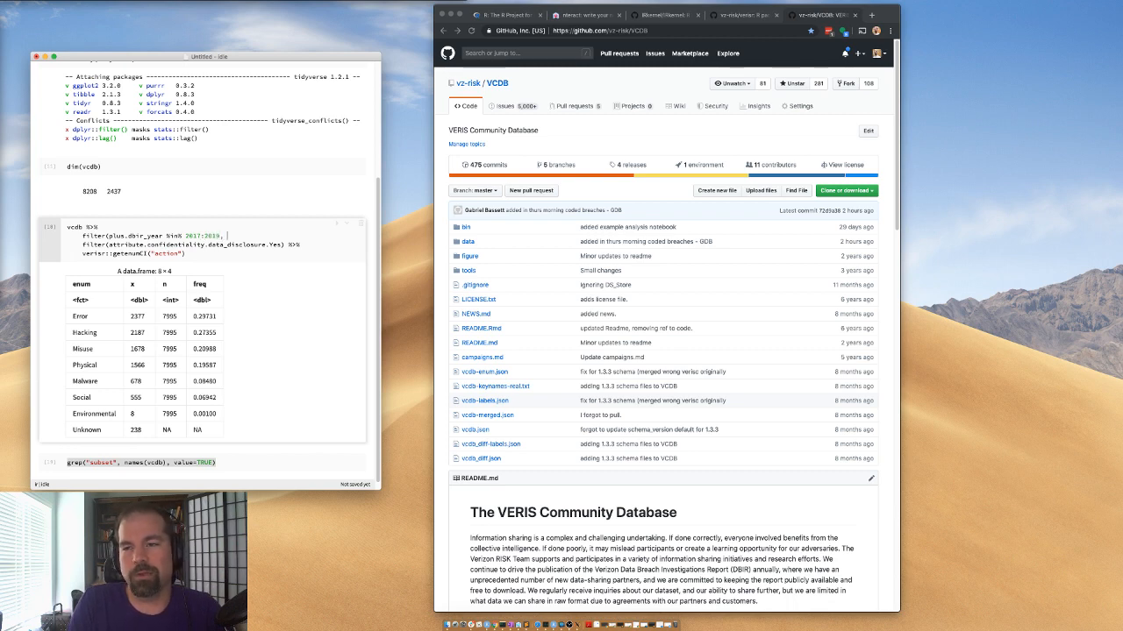
pyautogui.write('<subet.')
pyautogui.press('BackSpace')
pyautogui.press('BackSpace')
pyautogui.press('BackSpace')
pyautogui.write('set.BL')
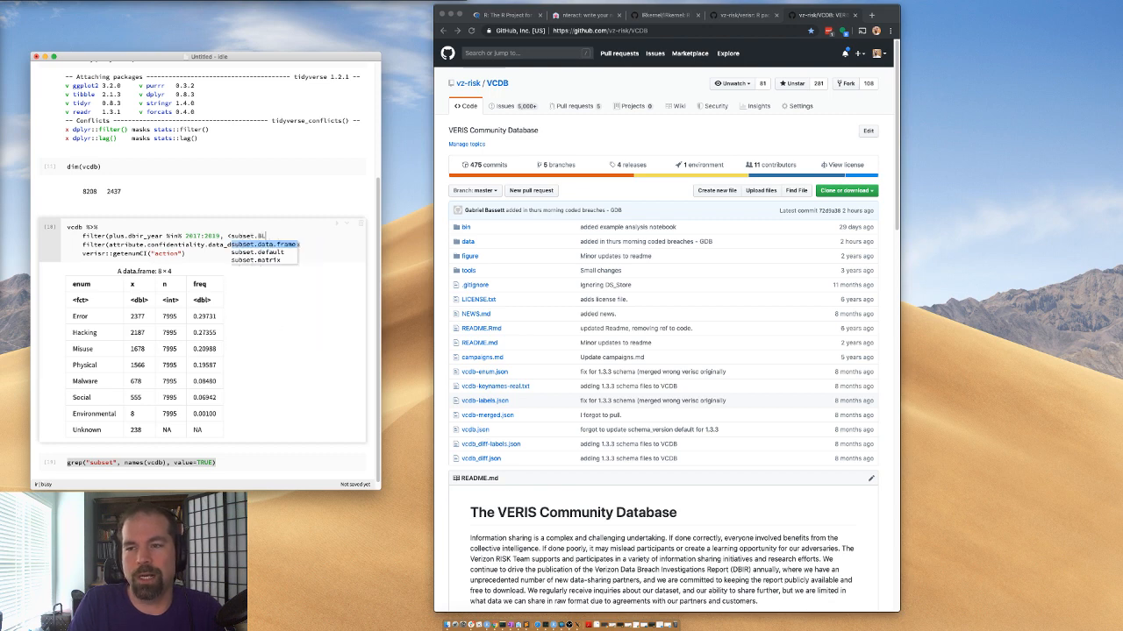
pyautogui.write('A) %>%')
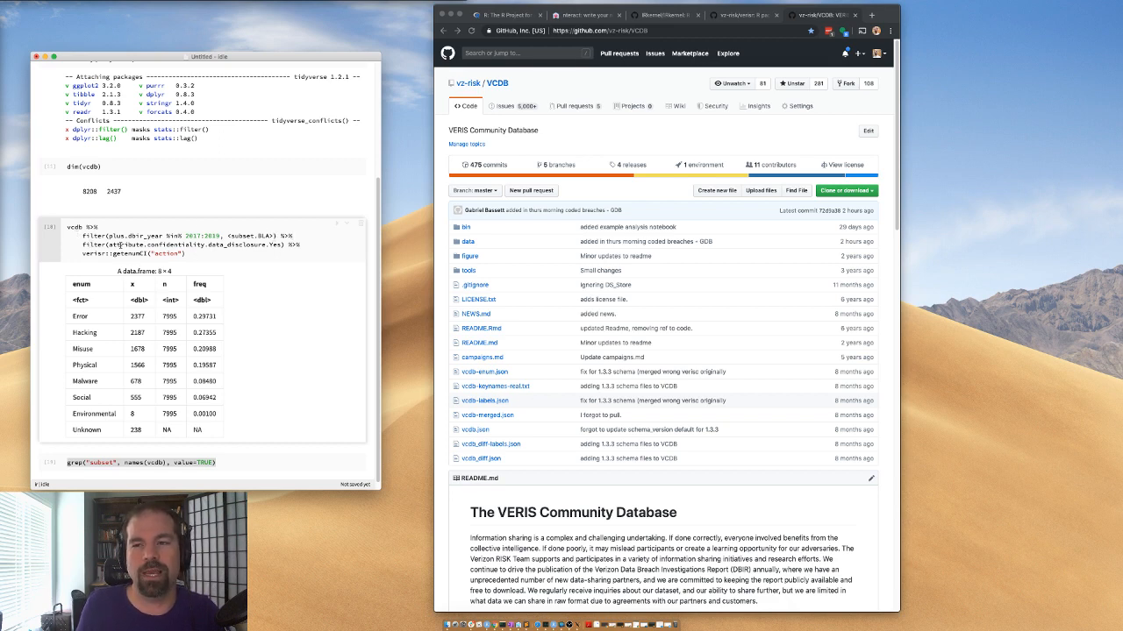
# - Remove the <subset.BLA> placeholder from the year filter and run the cell to recompute the action table
pyautogui.moveTo(111, 246); pyautogui.dragTo(283, 246)
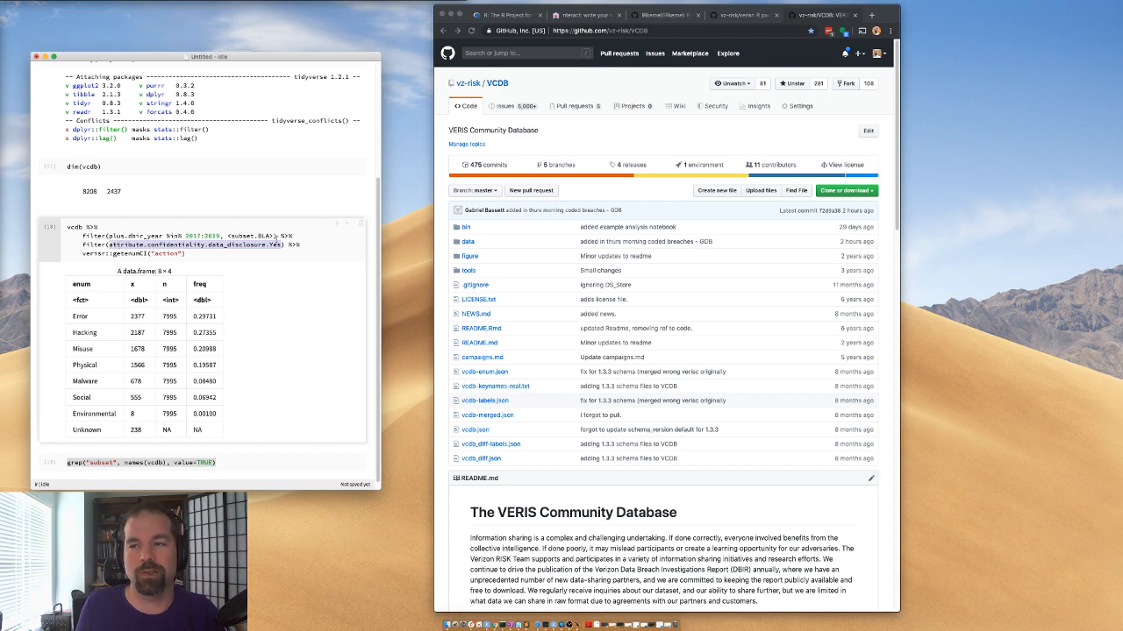
pyautogui.moveTo(276, 236); pyautogui.dragTo(229, 236)
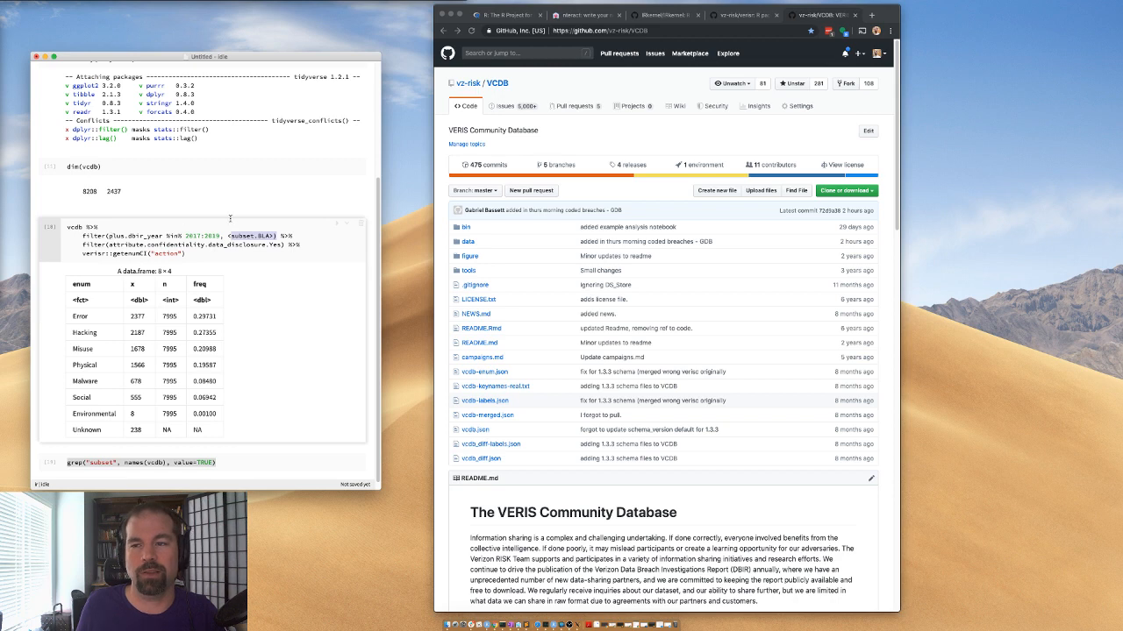
pyautogui.moveTo(220, 236); pyautogui.dragTo(108, 236)
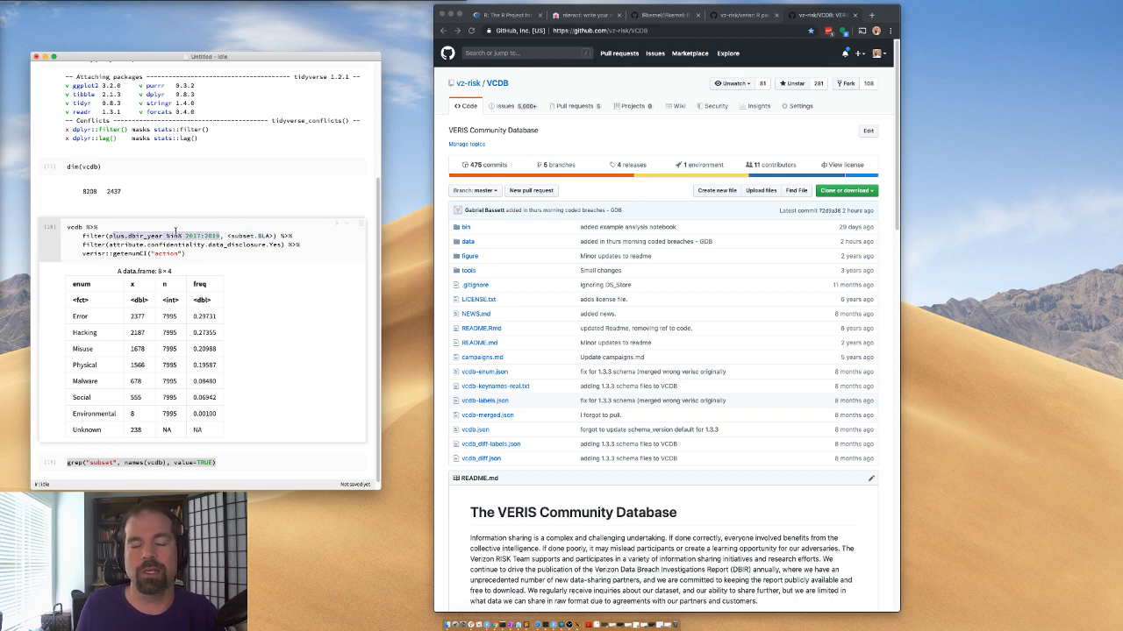
pyautogui.moveTo(222, 236); pyautogui.dragTo(186, 236)
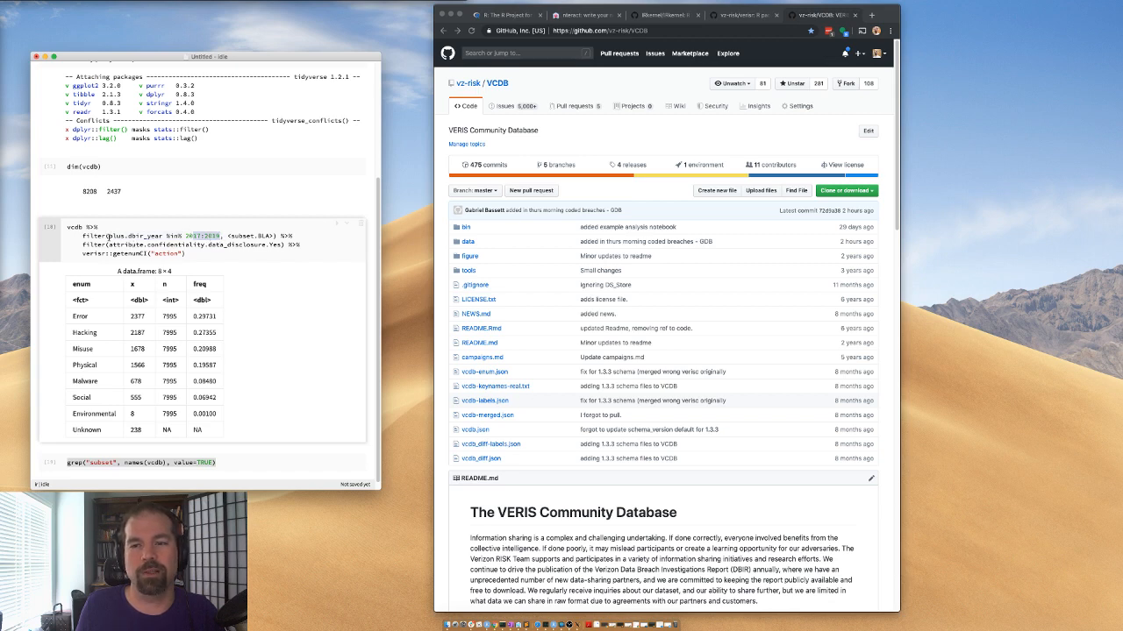
pyautogui.moveTo(227, 236); pyautogui.dragTo(275, 236)
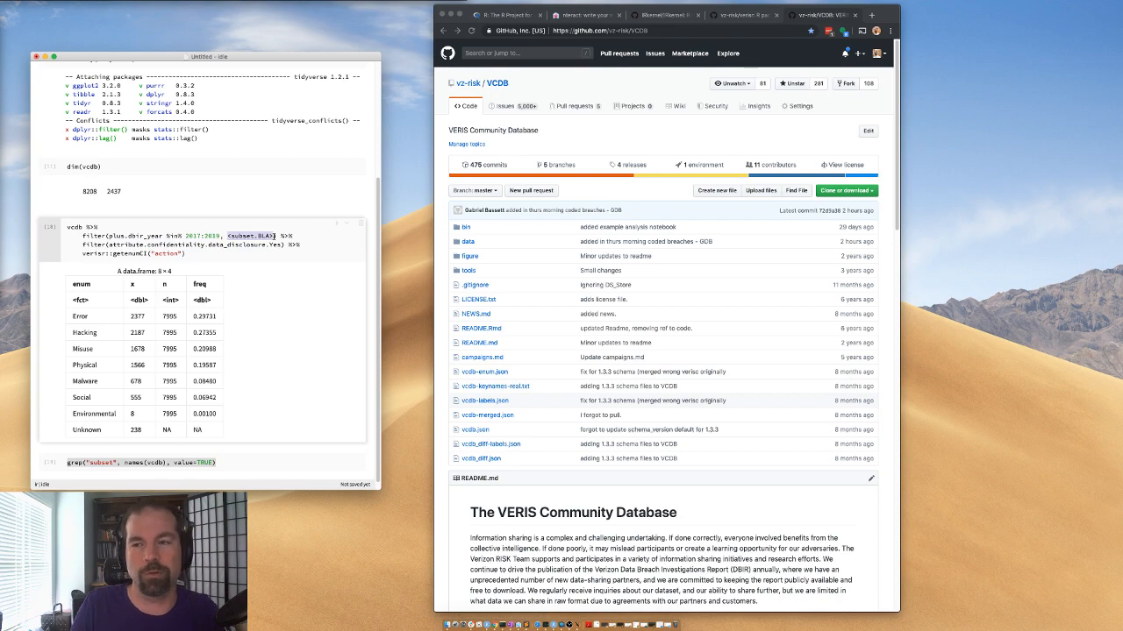
pyautogui.press('BackSpace')
pyautogui.press('BackSpace')
pyautogui.press('BackSpace')
pyautogui.hotkey('ctrl', 'Return')
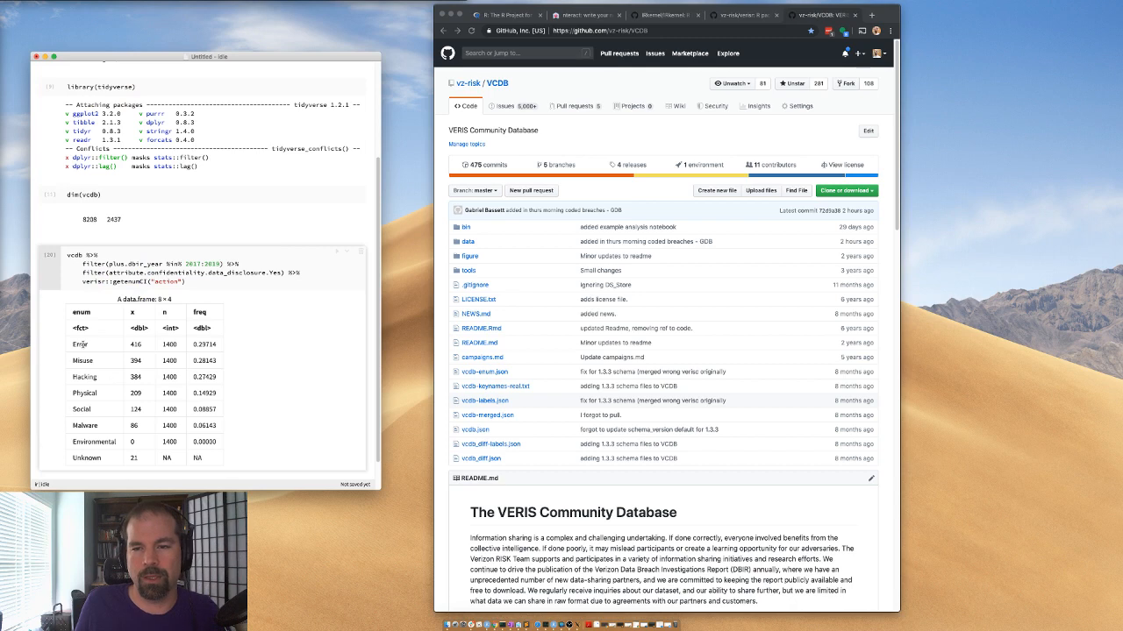
pyautogui.moveTo(83, 344); pyautogui.dragTo(176, 393)
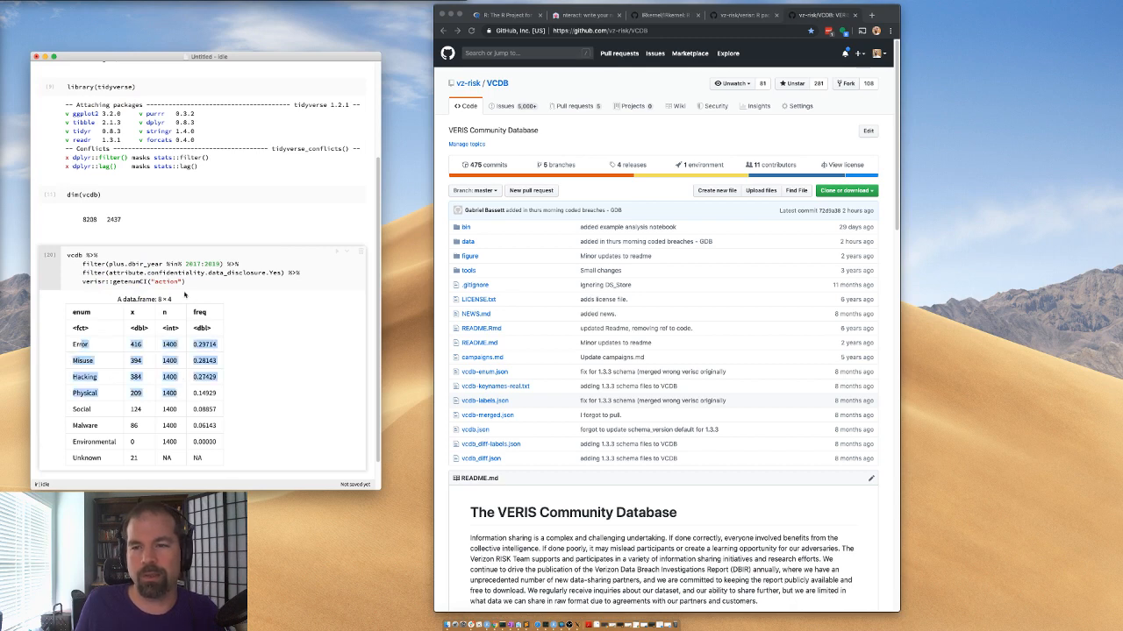
# - Copy the whole filter and getenumCI pipeline into a new cell below the action table
pyautogui.moveTo(185, 283); pyautogui.dragTo(38, 248)
pyautogui.press('super+c')
pyautogui.scroll(-1, 38, 248)
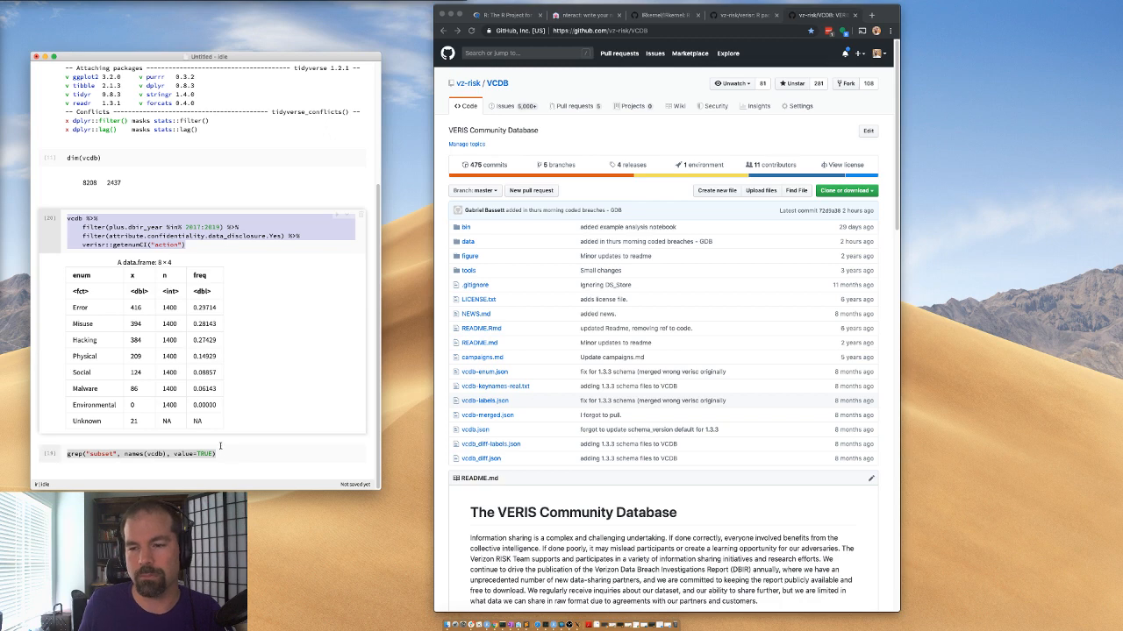
pyautogui.click(198, 438)
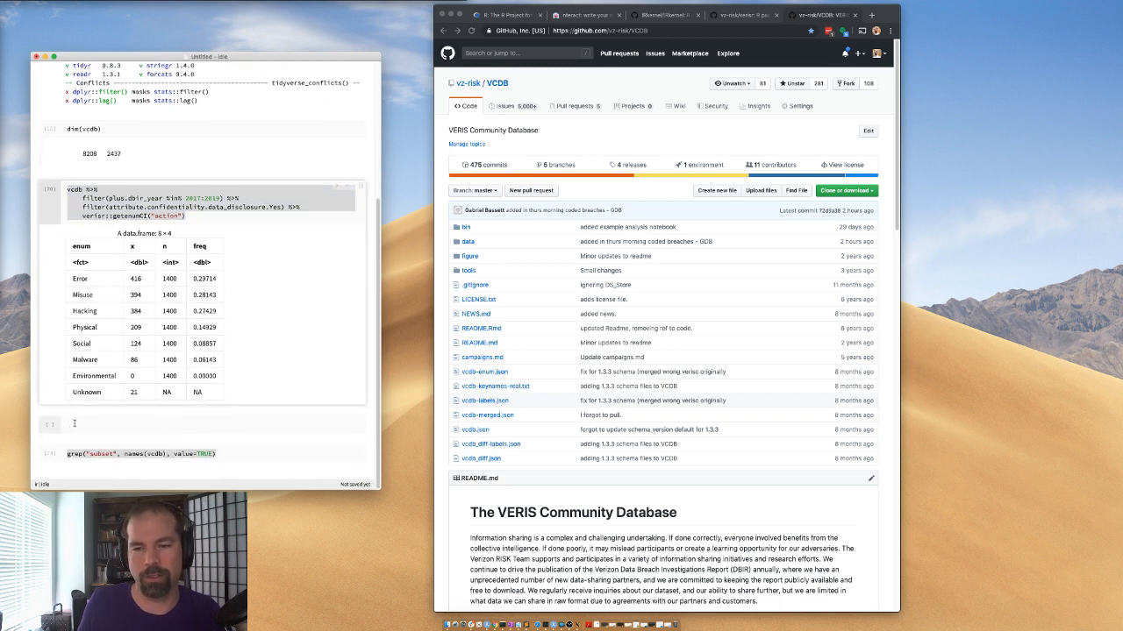
pyautogui.press('super+v')
pyautogui.scroll(-2, 202, 470)
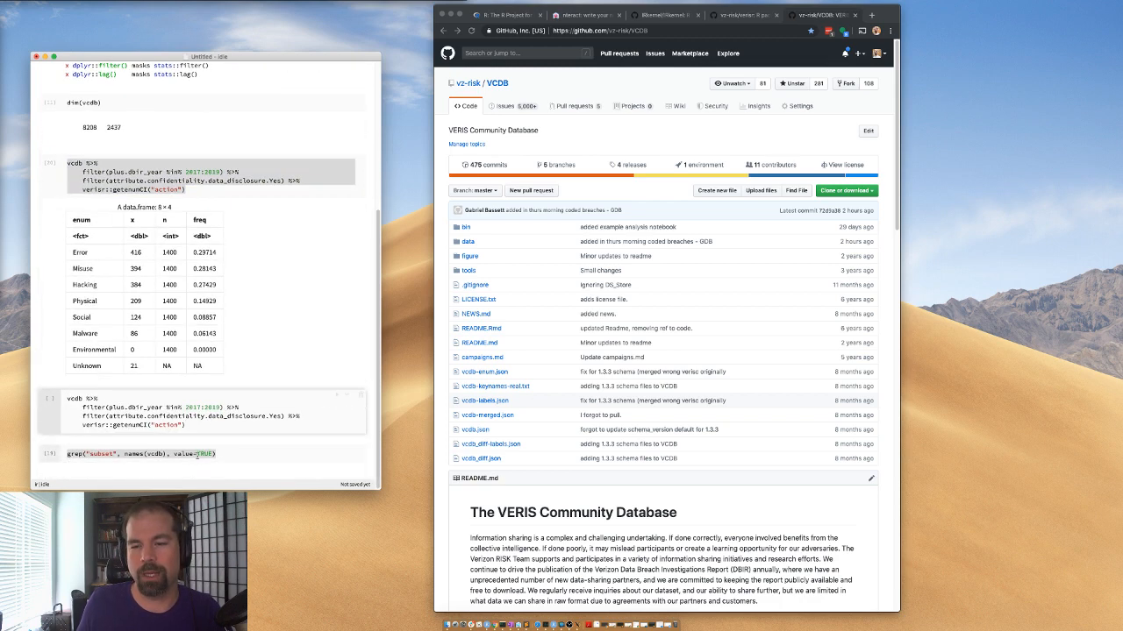
# - Generate a UUID by running uuid::UUIDgenerate() in a new cell below the subset column search
pyautogui.scroll(-2, 156, 481)
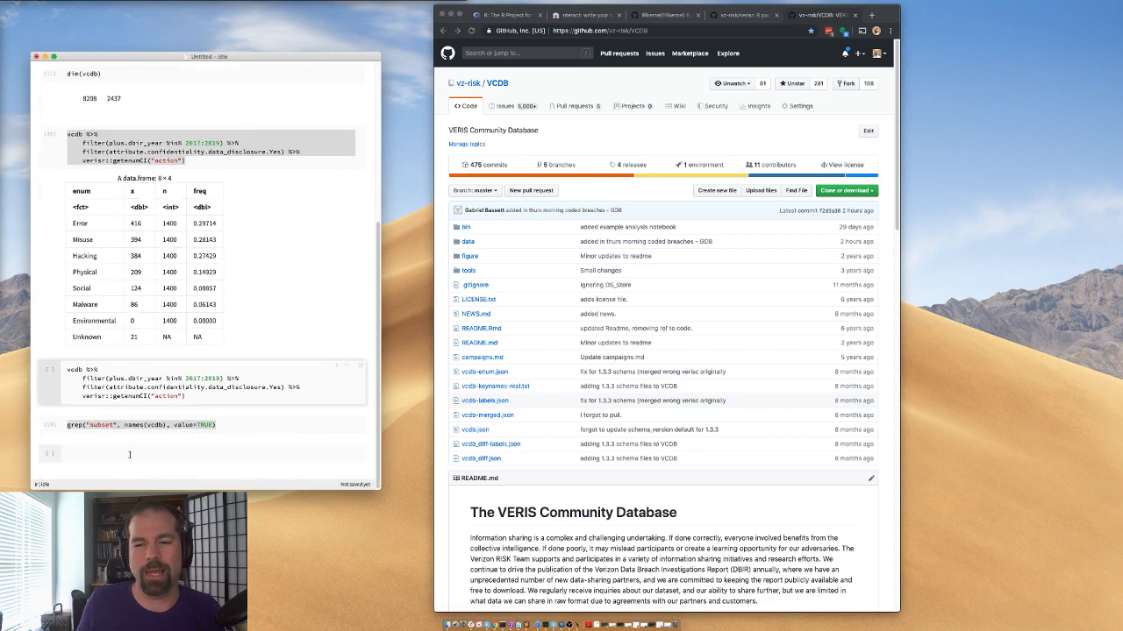
pyautogui.click(130, 454)
pyautogui.write('vcd')
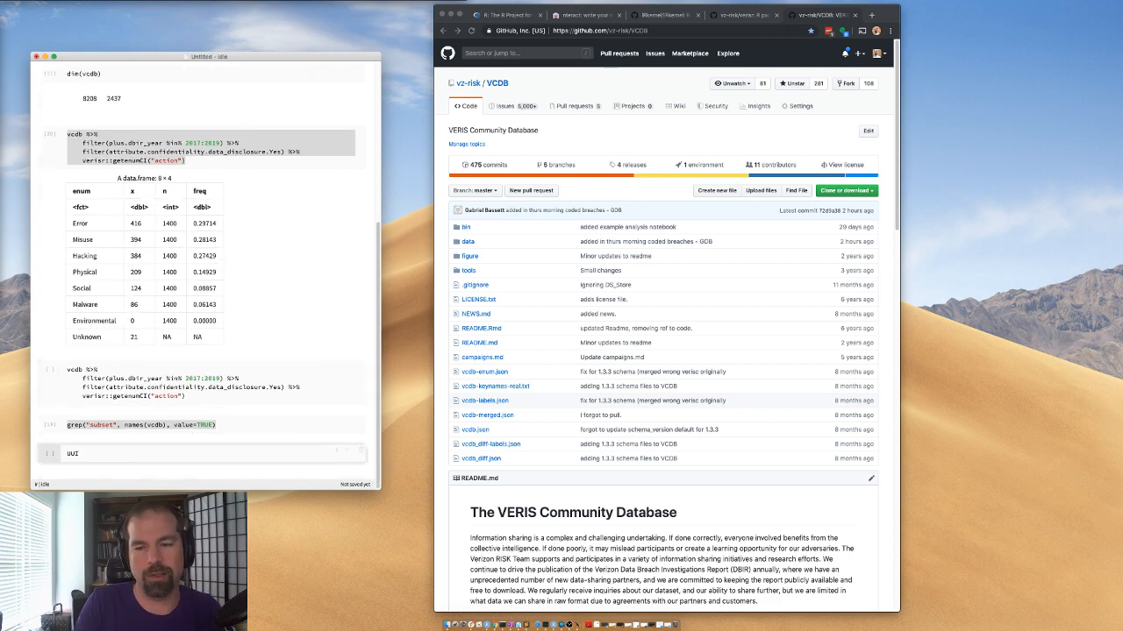
pyautogui.write('D::')
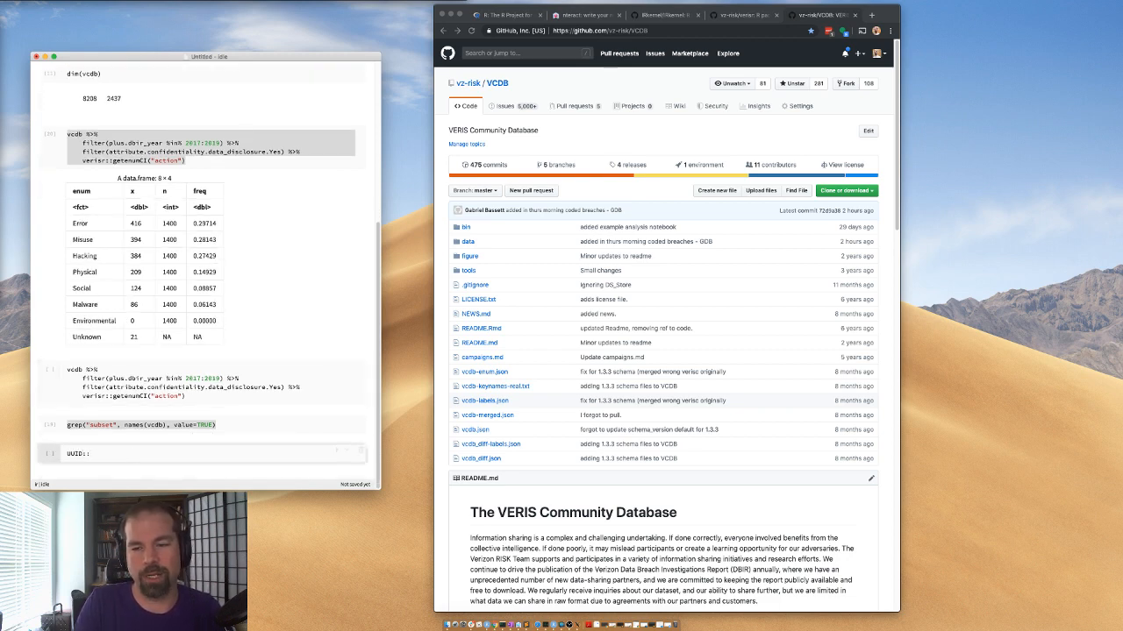
pyautogui.press('BackSpace')
pyautogui.press('BackSpace')
pyautogui.press('BackSpace')
pyautogui.press('BackSpace')
pyautogui.press('BackSpace')
pyautogui.write('u')
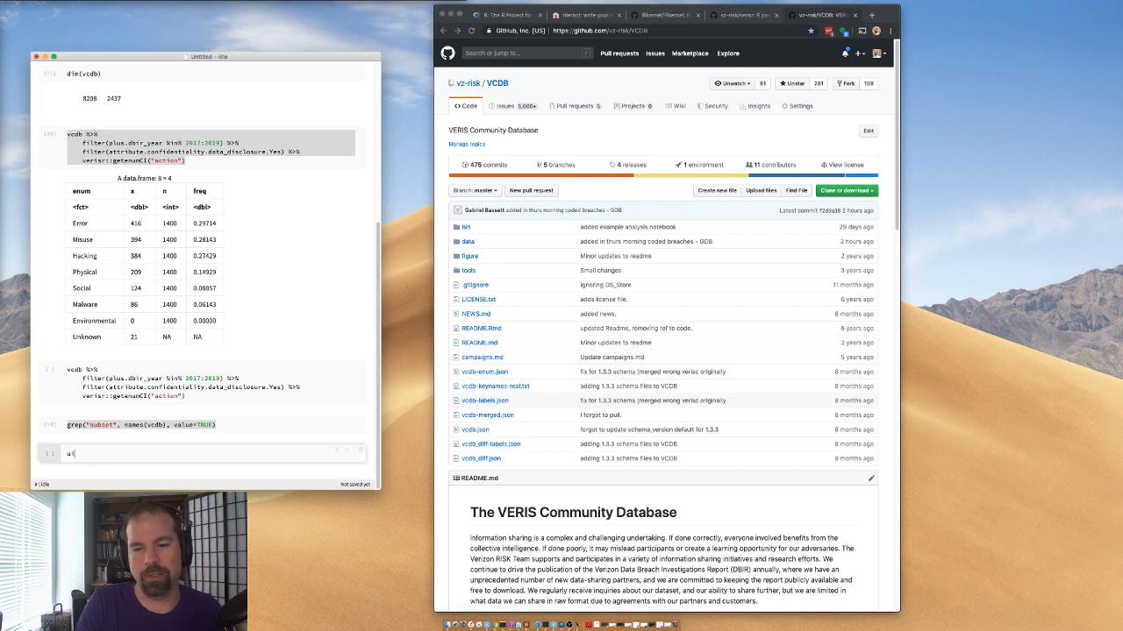
pyautogui.write('uid::')
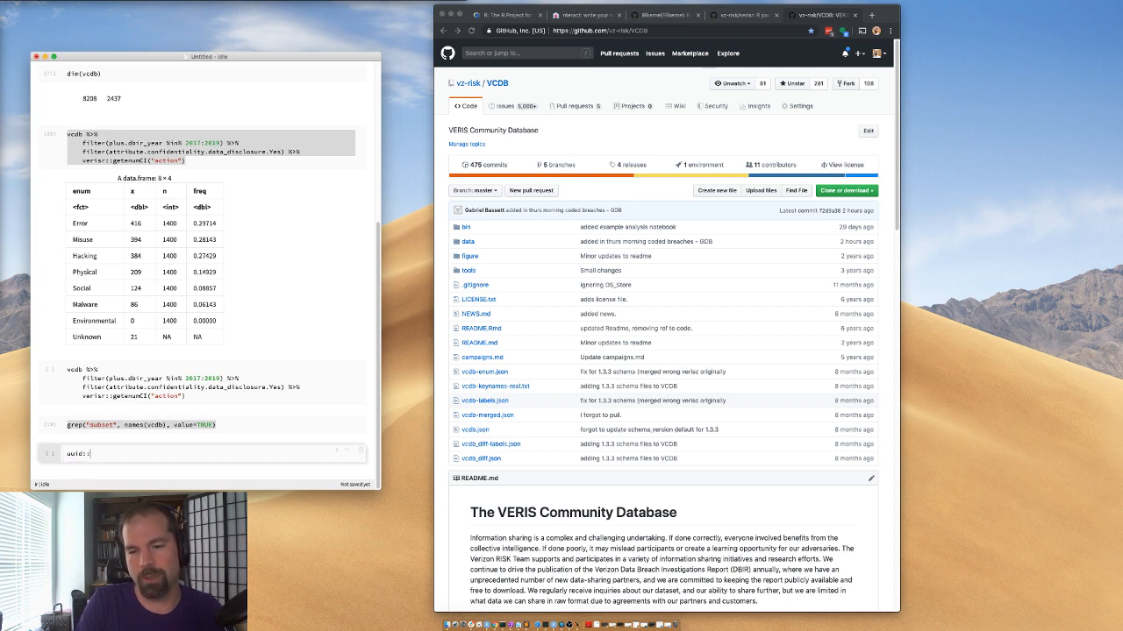
pyautogui.write('UUIDgenerate()')
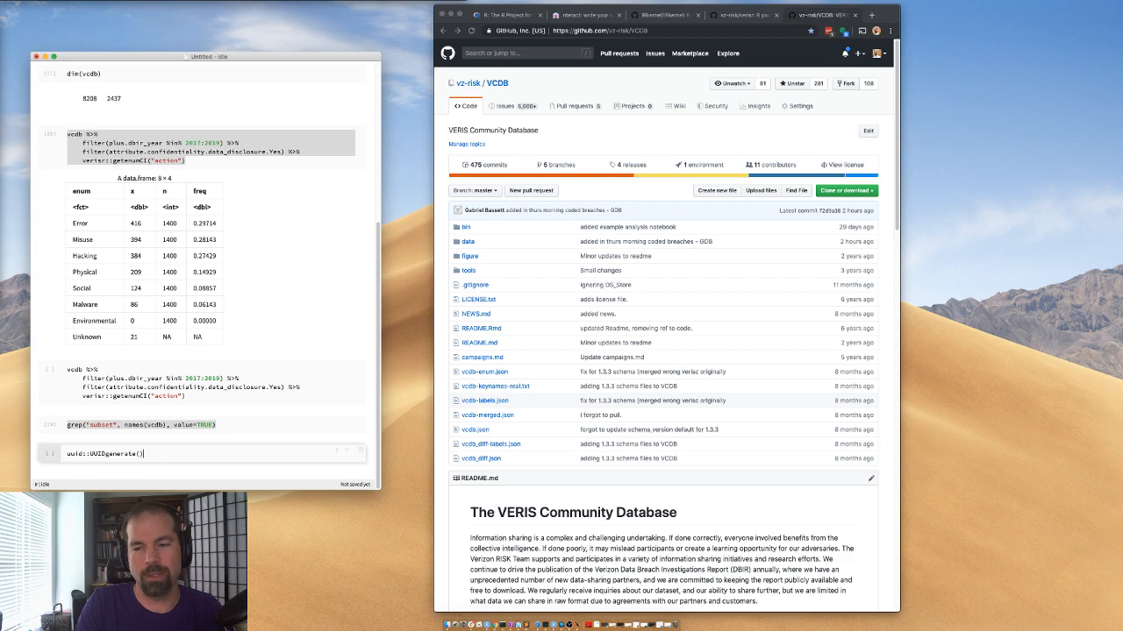
pyautogui.hotkey('ctrl', 'Return')
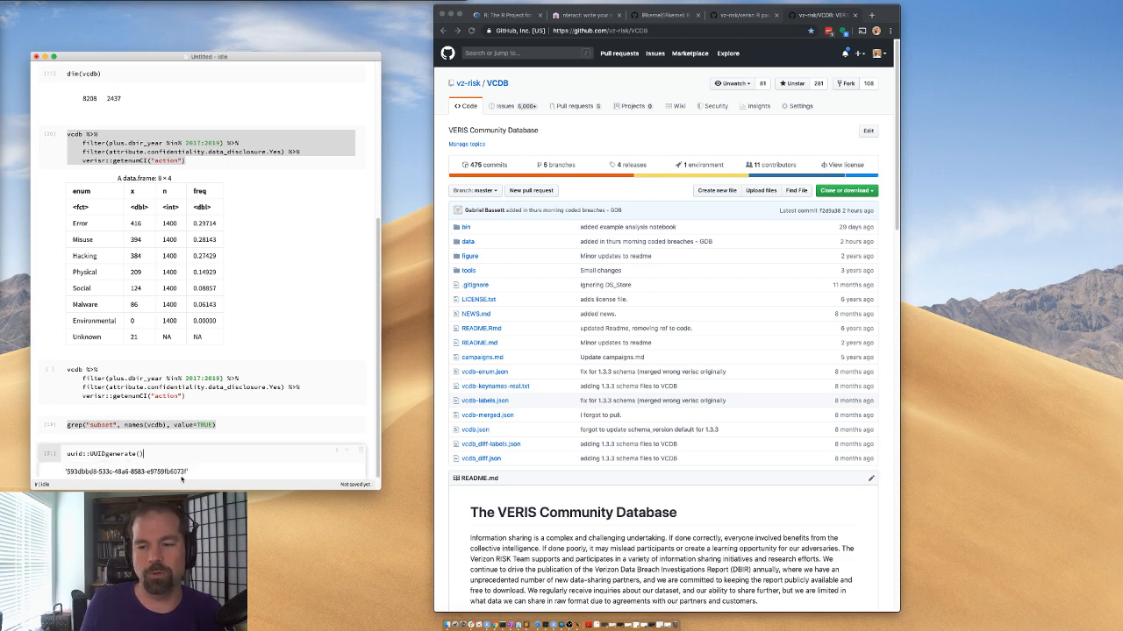
# - Copy the generated UUID and add it as a comment line above the first action pipeline
pyautogui.moveTo(187, 472); pyautogui.dragTo(66, 475)
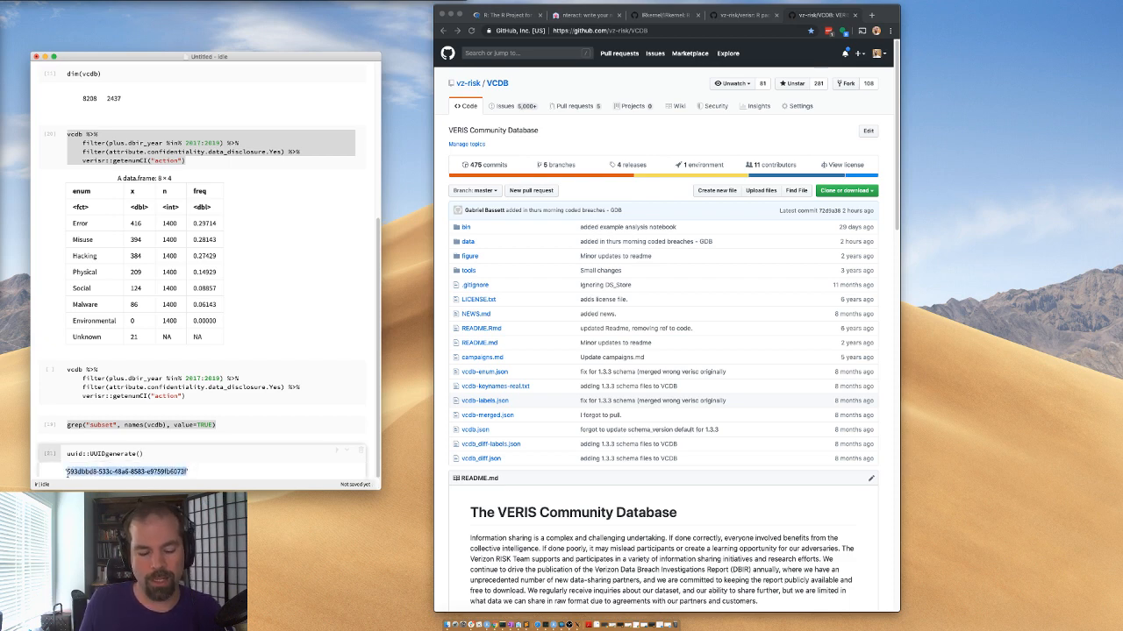
pyautogui.click(68, 140)
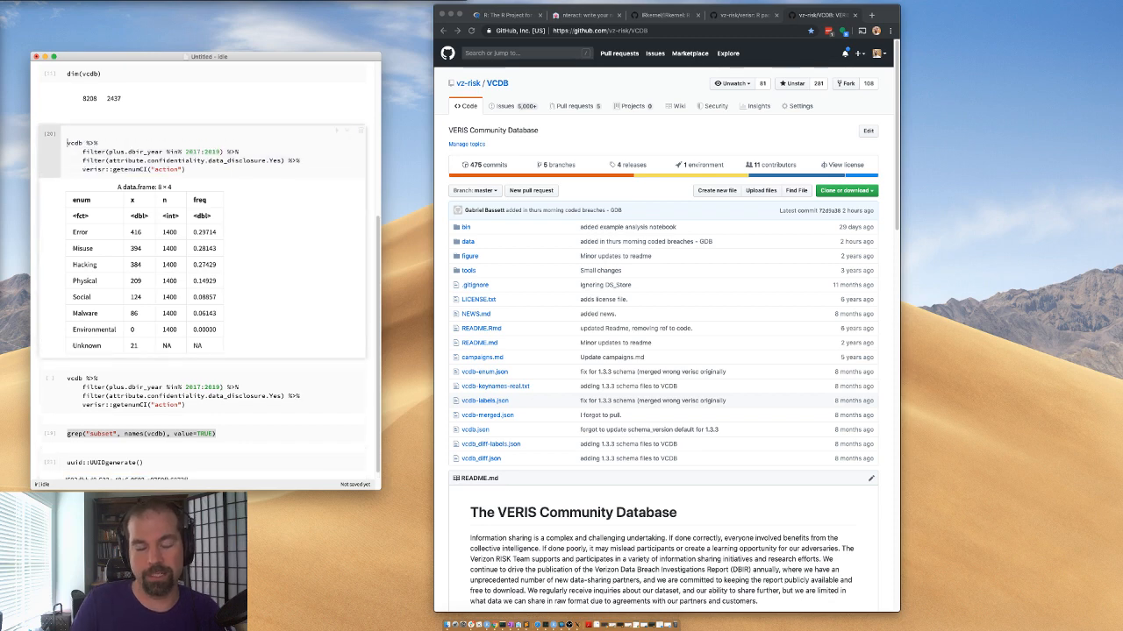
pyautogui.press('Return')
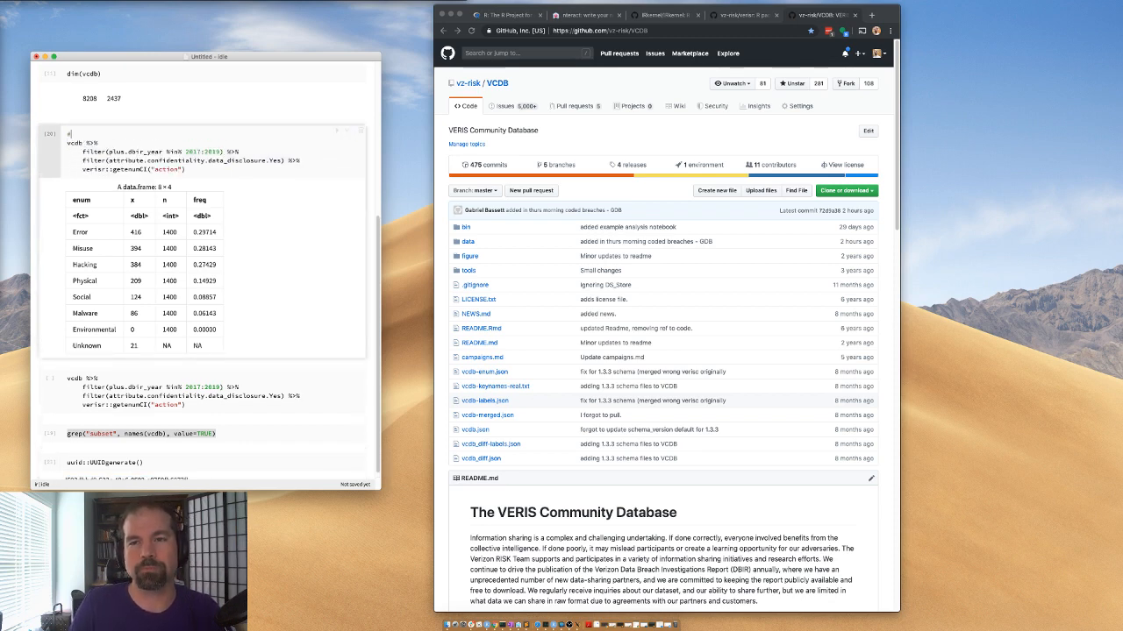
pyautogui.write('593dbbd8-533c-48a6-8583-e8759fb6973f')
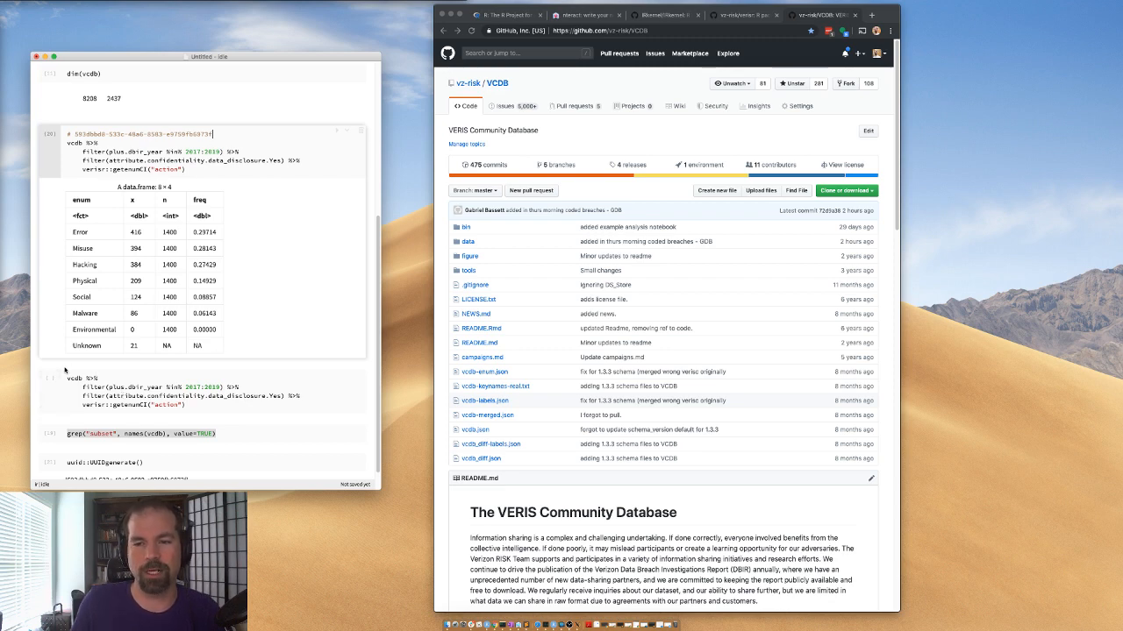
# - Rerun uuid::UUIDgenerate() to produce a new UUID for the duplicated pipeline and copy it
pyautogui.click(68, 379)
pyautogui.scroll(-1, 132, 377)
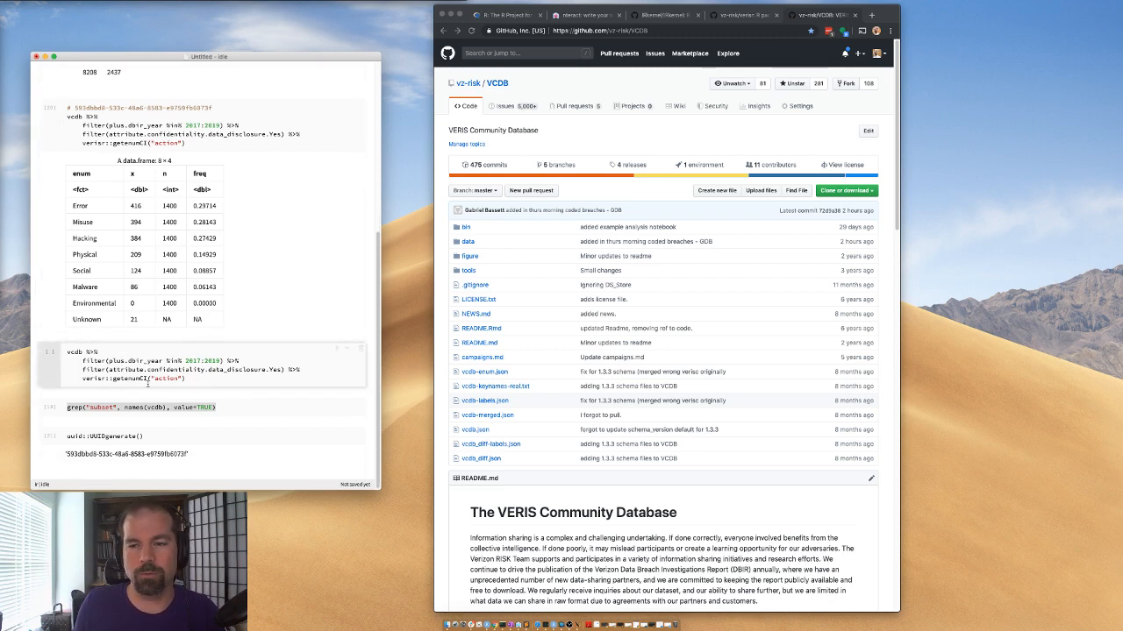
pyautogui.doubleClick(171, 379)
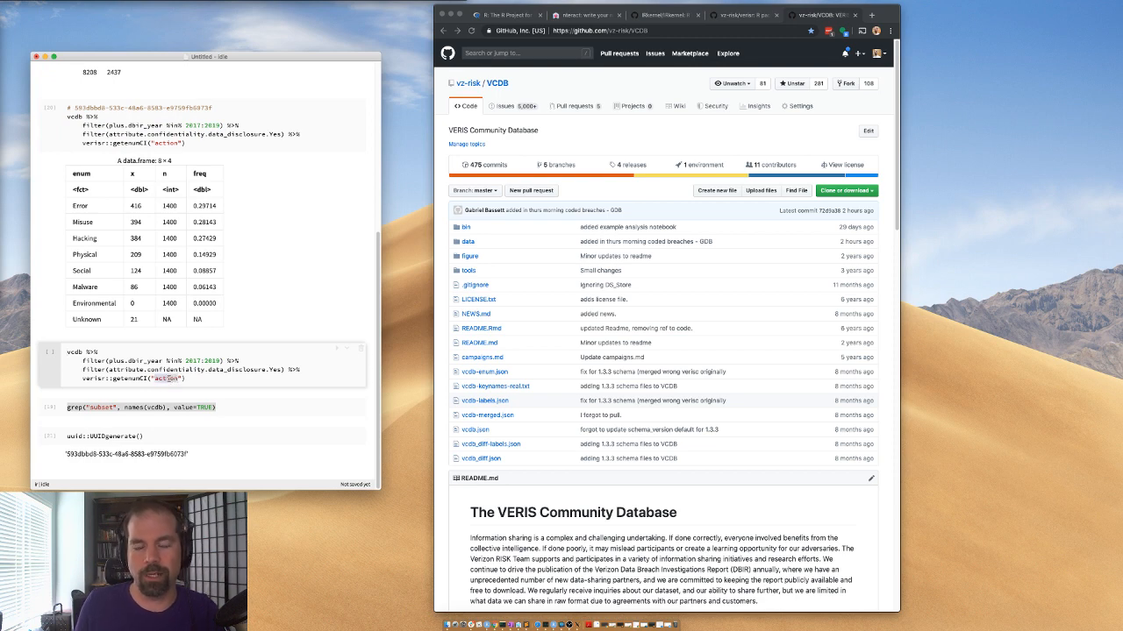
pyautogui.click(162, 433)
pyautogui.hotkey('ctrl', 'Return')
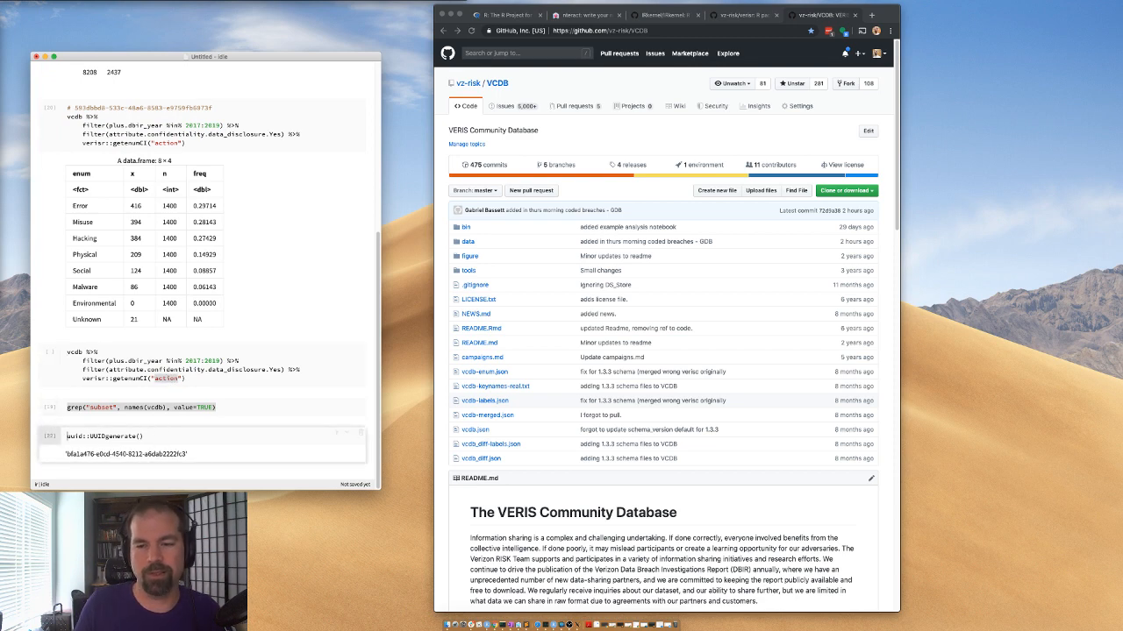
pyautogui.moveTo(186, 455); pyautogui.dragTo(65, 454)
pyautogui.press('super+c')
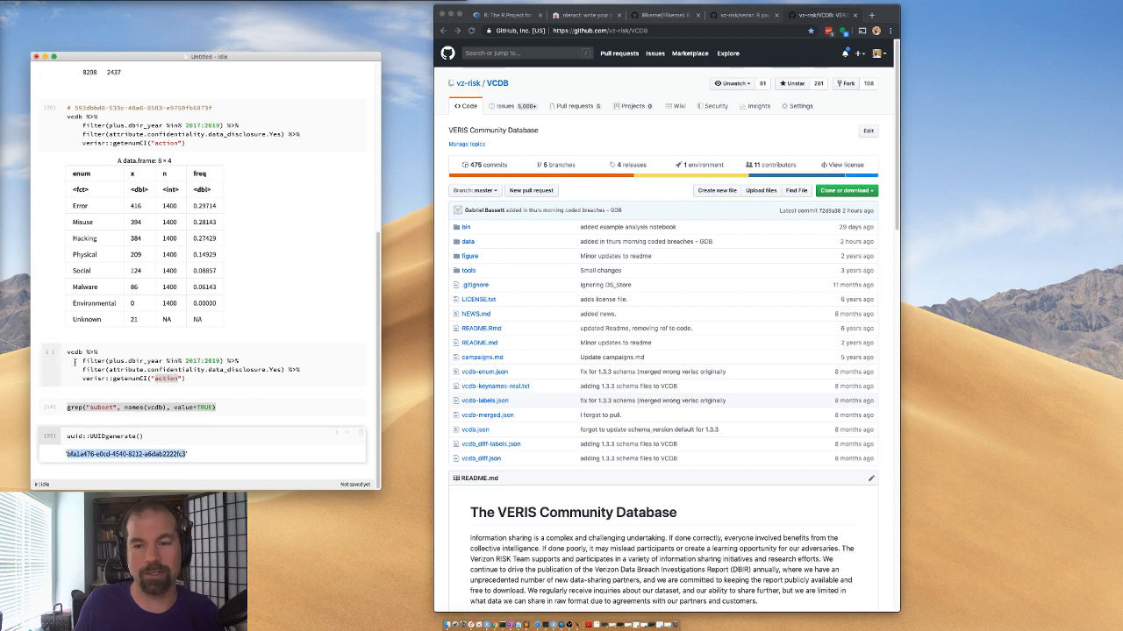
# - Insert the newly copied UUID as a # comment line at the start of the duplicated pipeline cell
pyautogui.scroll(5, 71, 149)
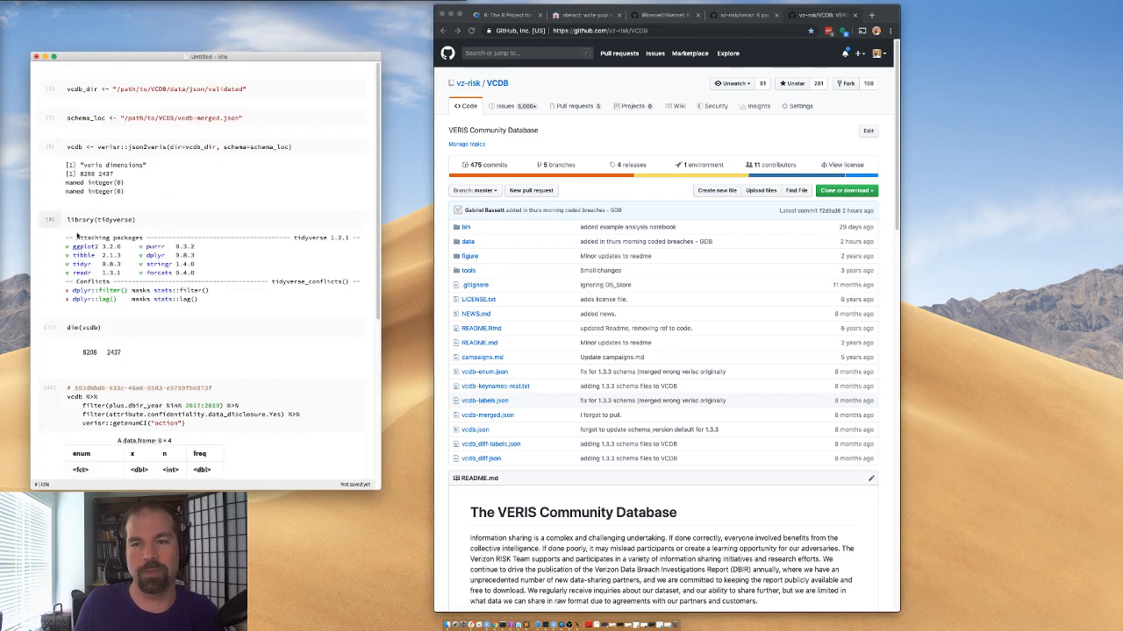
pyautogui.scroll(-5, 101, 232)
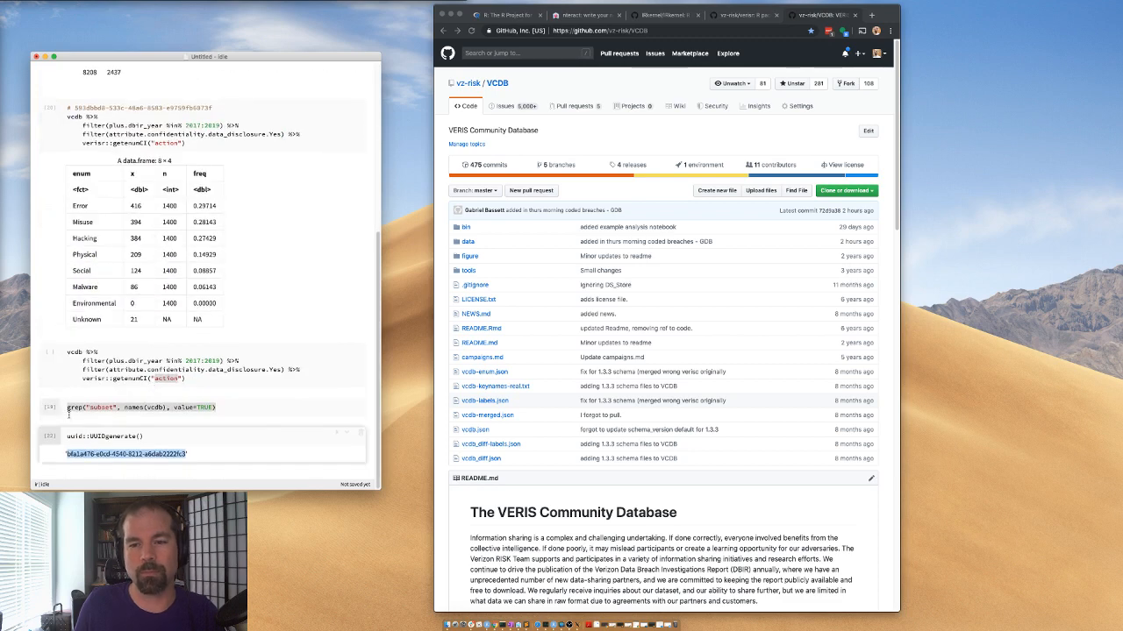
pyautogui.click(67, 352)
pyautogui.press('Return')
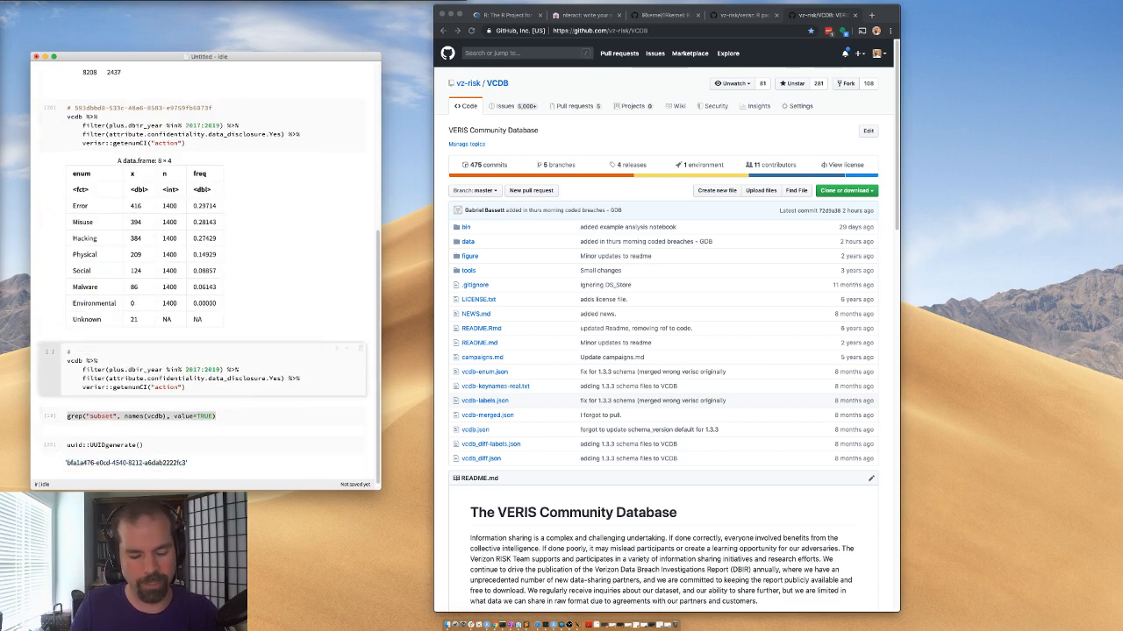
pyautogui.write('#')
pyautogui.press('super+v')
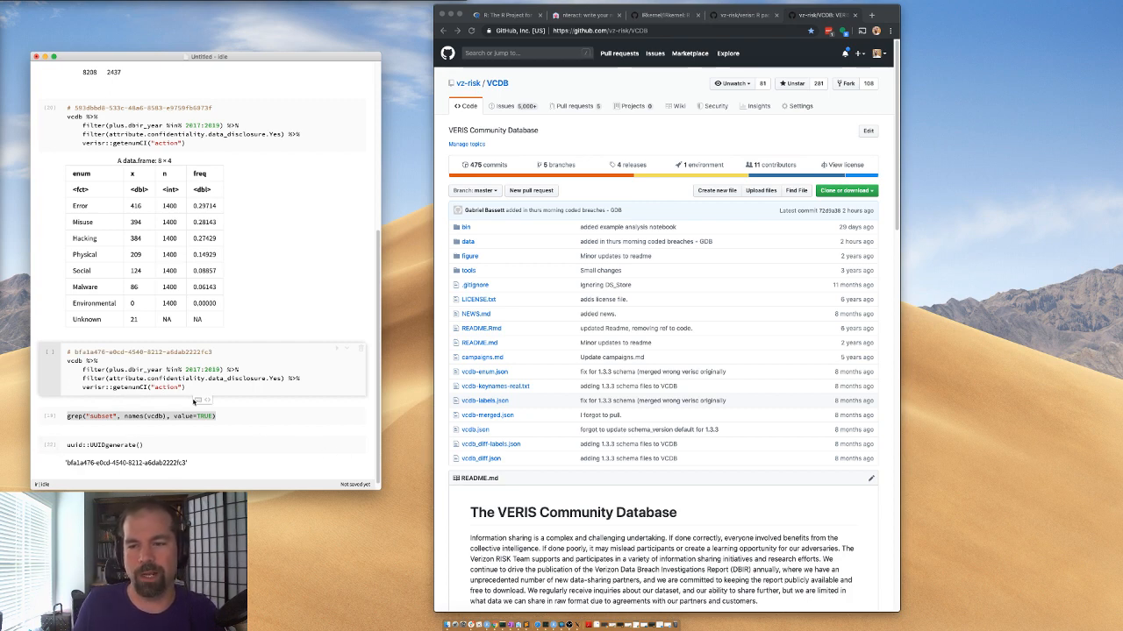
# - Add a markdown cell with the heading "# SETUP" at the very start of the notebook, above the vcdb_dir cell
pyautogui.click(200, 403)
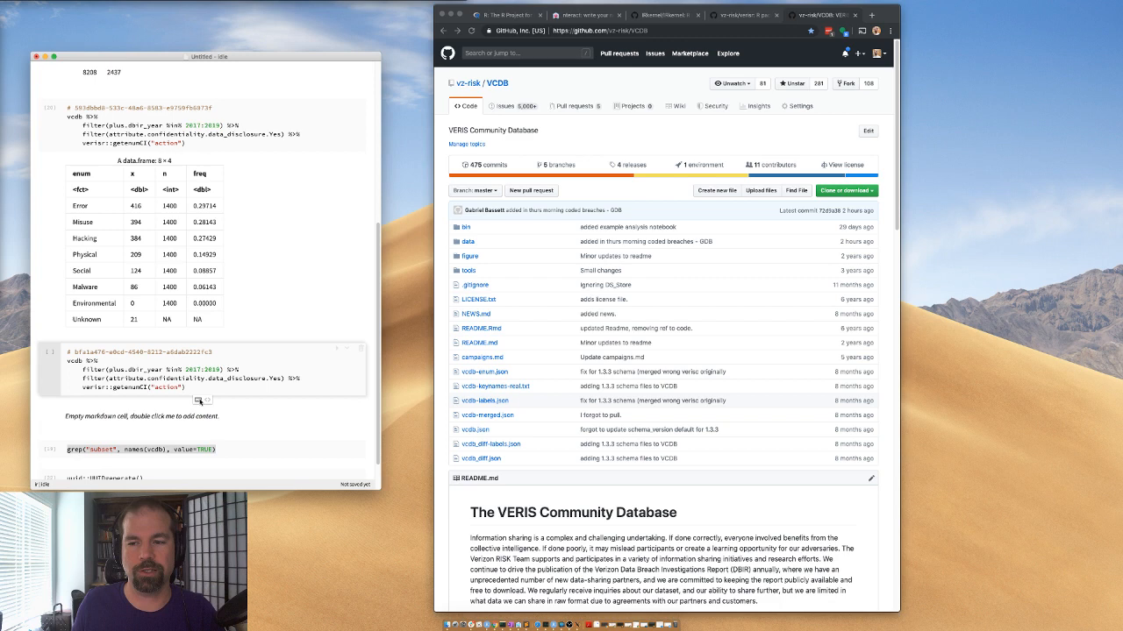
pyautogui.doubleClick(176, 412)
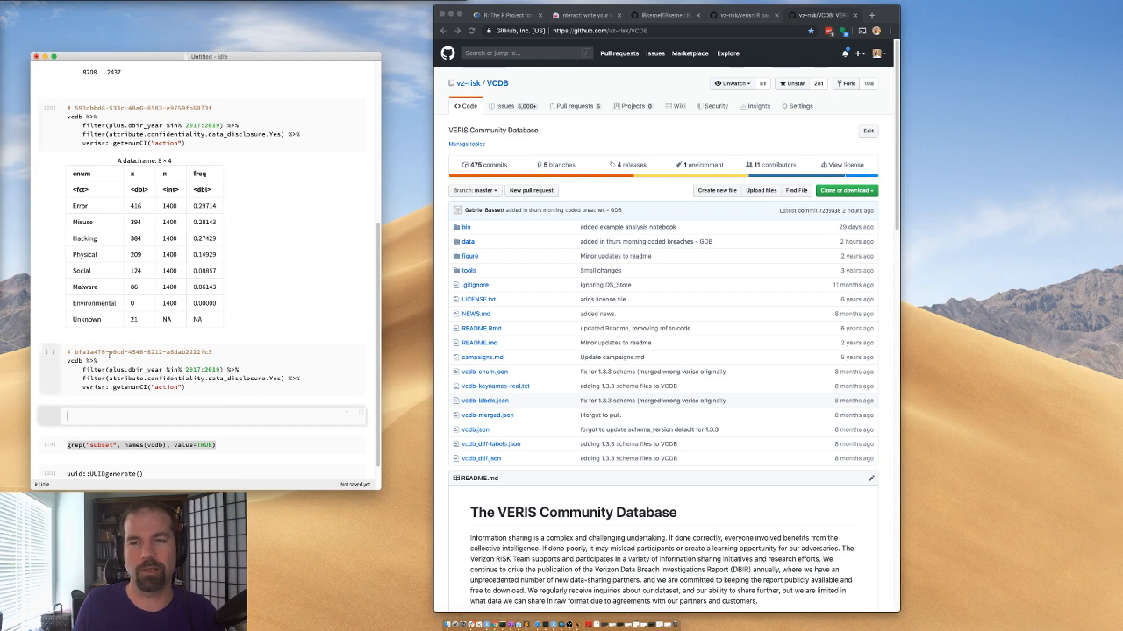
pyautogui.scroll(1, 131, 97)
pyautogui.scroll(10, 132, 96)
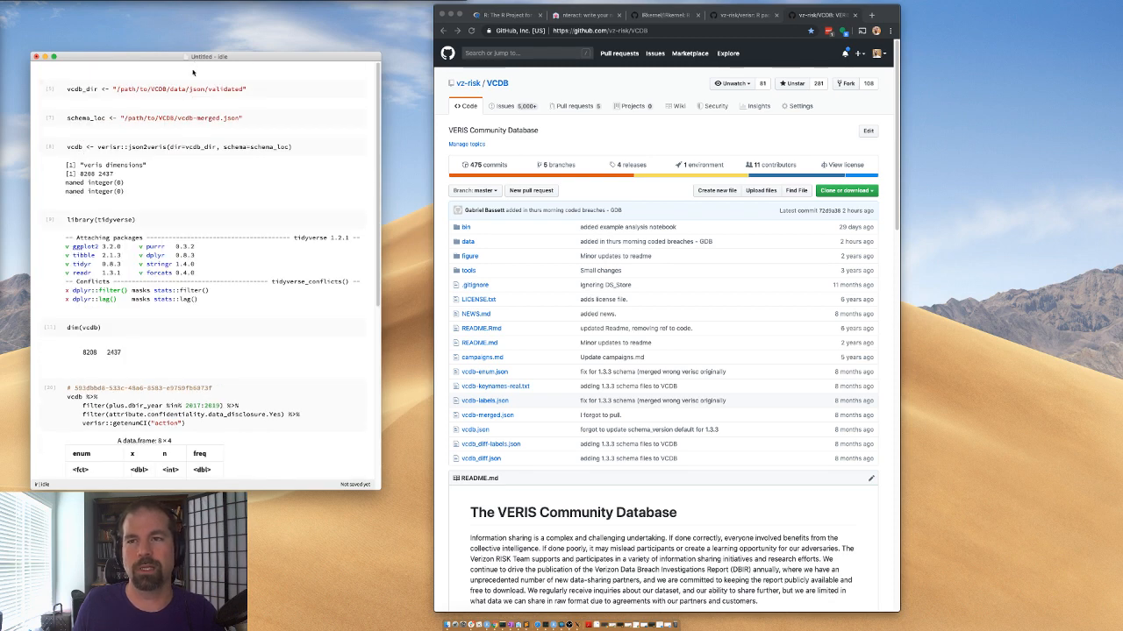
pyautogui.click(199, 73)
pyautogui.write('#')
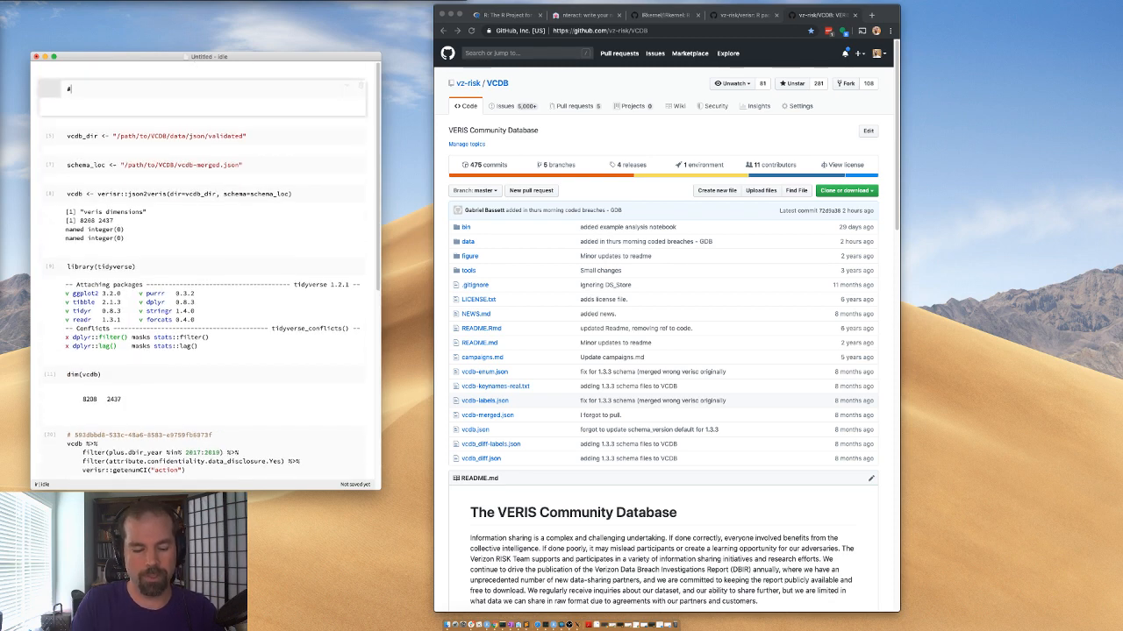
pyautogui.write(' SETUP')
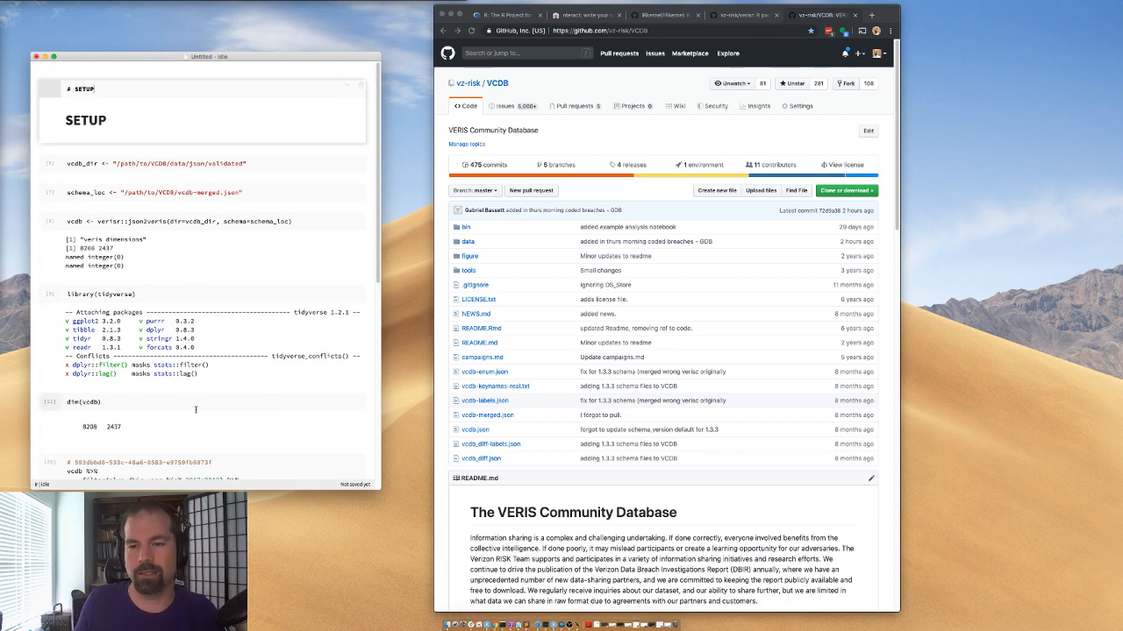
# - Insert a markdown cell with the heading "# Analysis" between the library(tidyverse) output and the dim(vcdb) cell
pyautogui.scroll(-1, 198, 408)
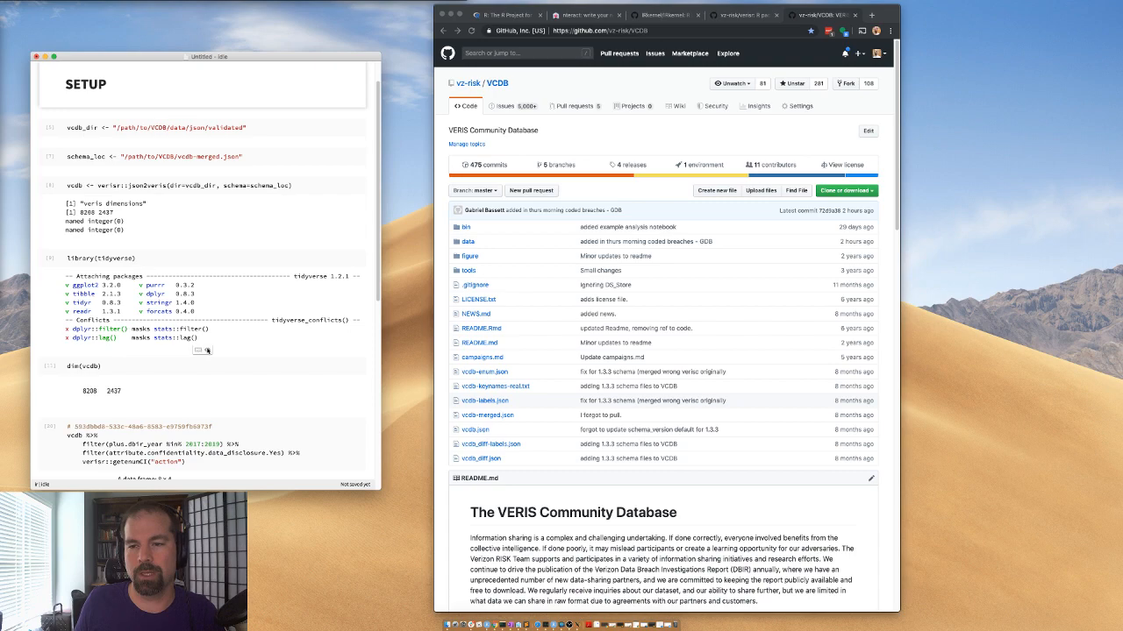
pyautogui.click(204, 351)
pyautogui.doubleClick(116, 366)
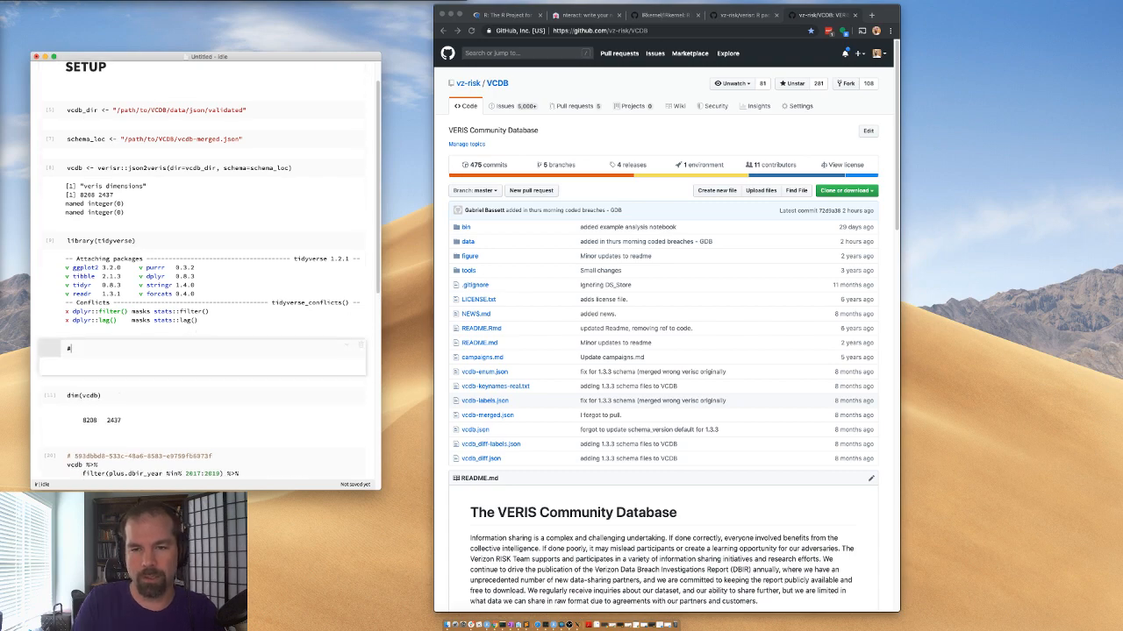
pyautogui.write('# Analysis')
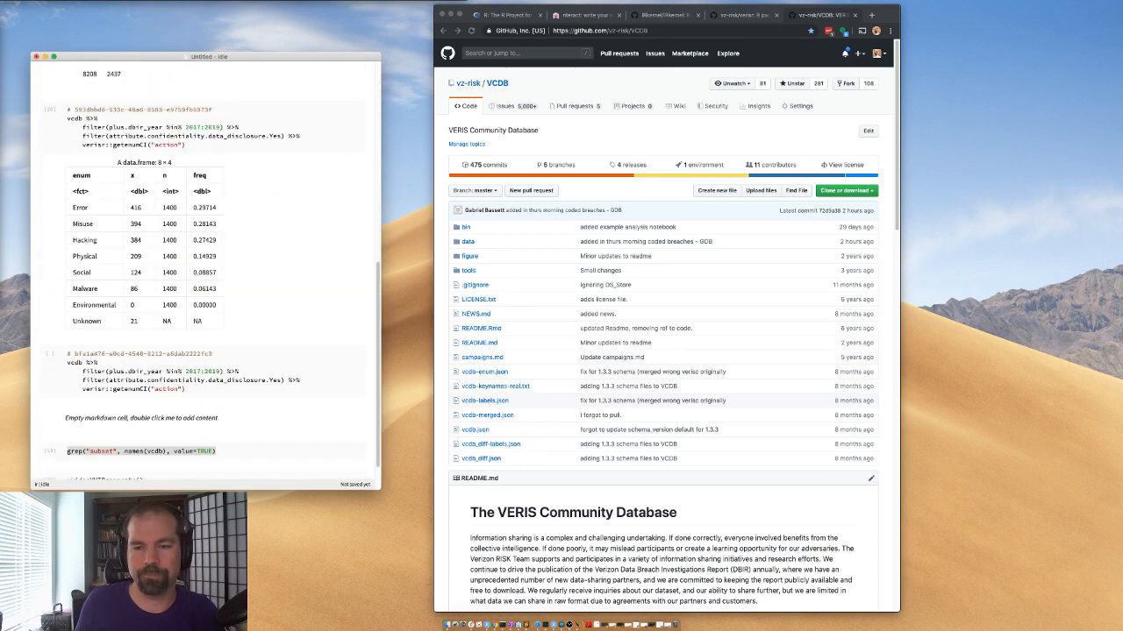
# - Add a "# Backup" markdown heading above the subset column search and delete the empty markdown cell preceding it
pyautogui.scroll(-1, 186, 407)
pyautogui.click(185, 408)
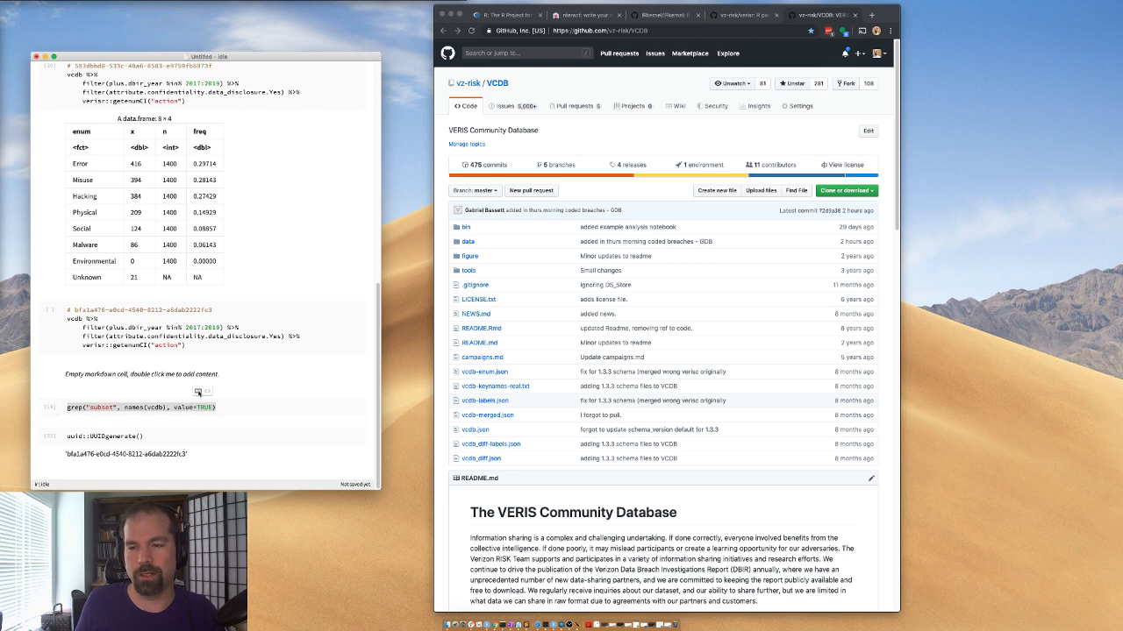
pyautogui.click(199, 392)
pyautogui.doubleClick(145, 410)
pyautogui.write('# Backup')
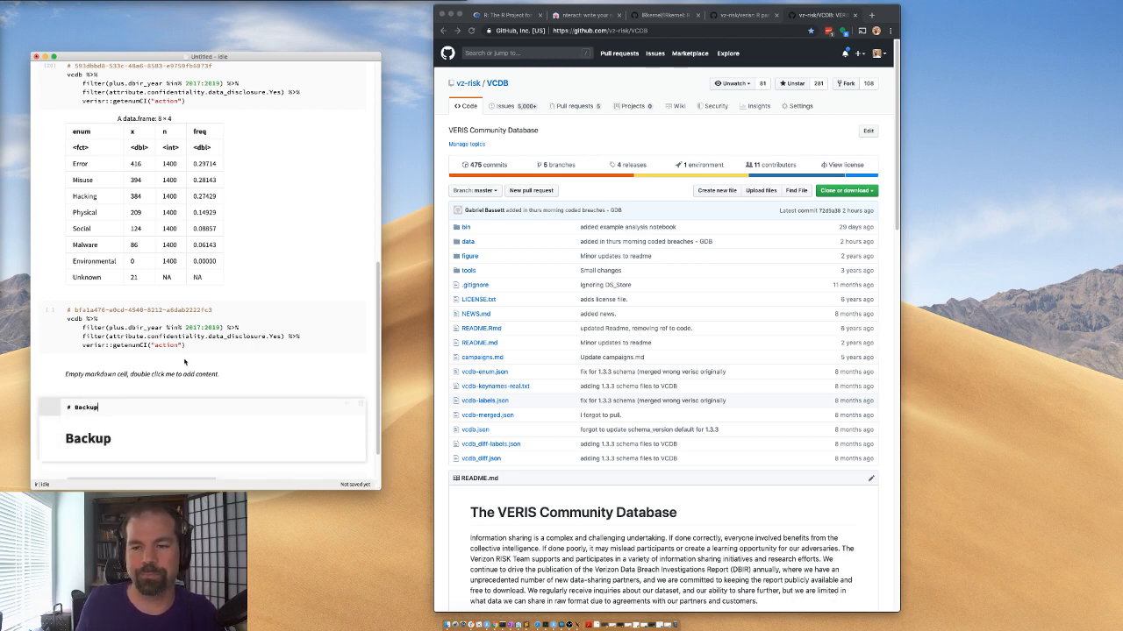
pyautogui.scroll(-1, 197, 390)
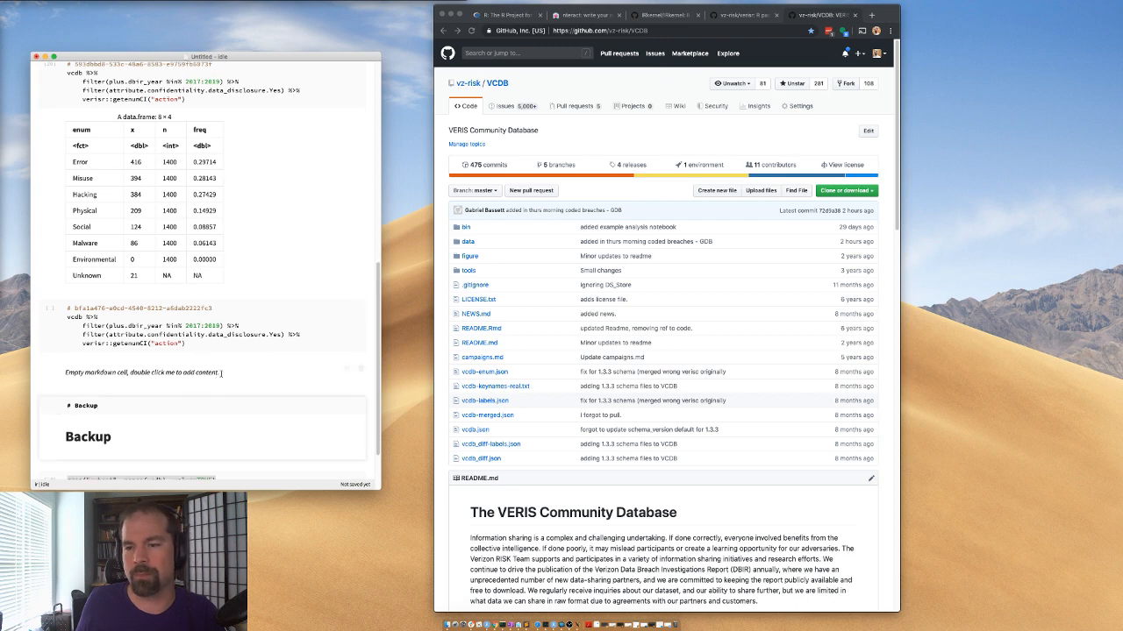
pyautogui.click(361, 369)
# - Change the getenumCI argument in the duplicated pipeline to "actor", run it, and compare the leading actors and actions
pyautogui.click(175, 339)
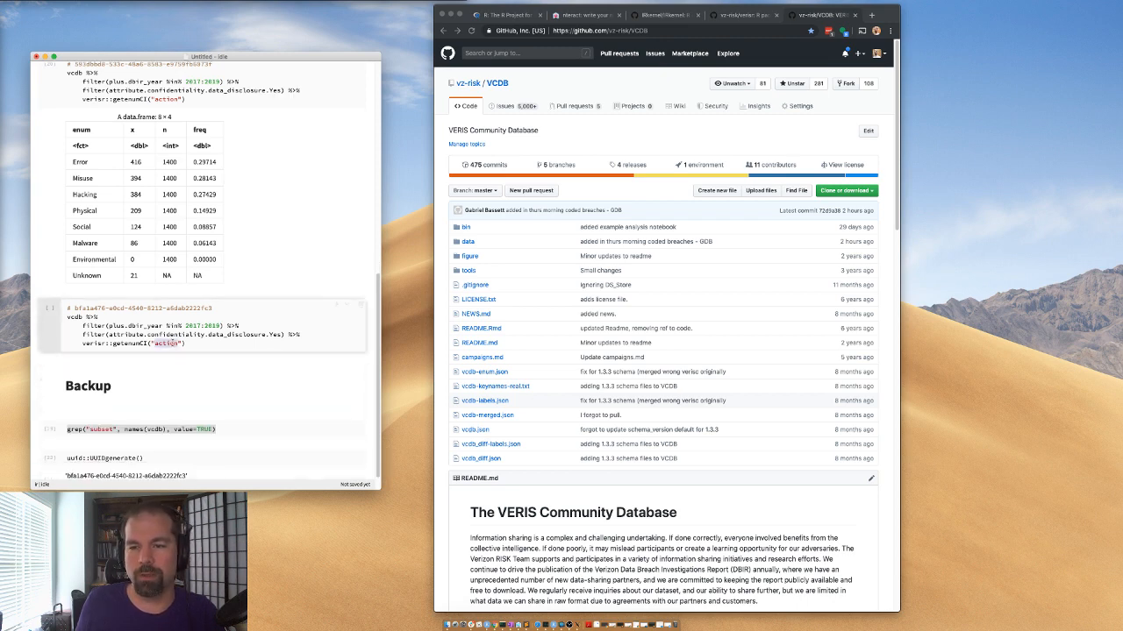
pyautogui.press('BackSpace')
pyautogui.press('BackSpace')
pyautogui.press('BackSpace')
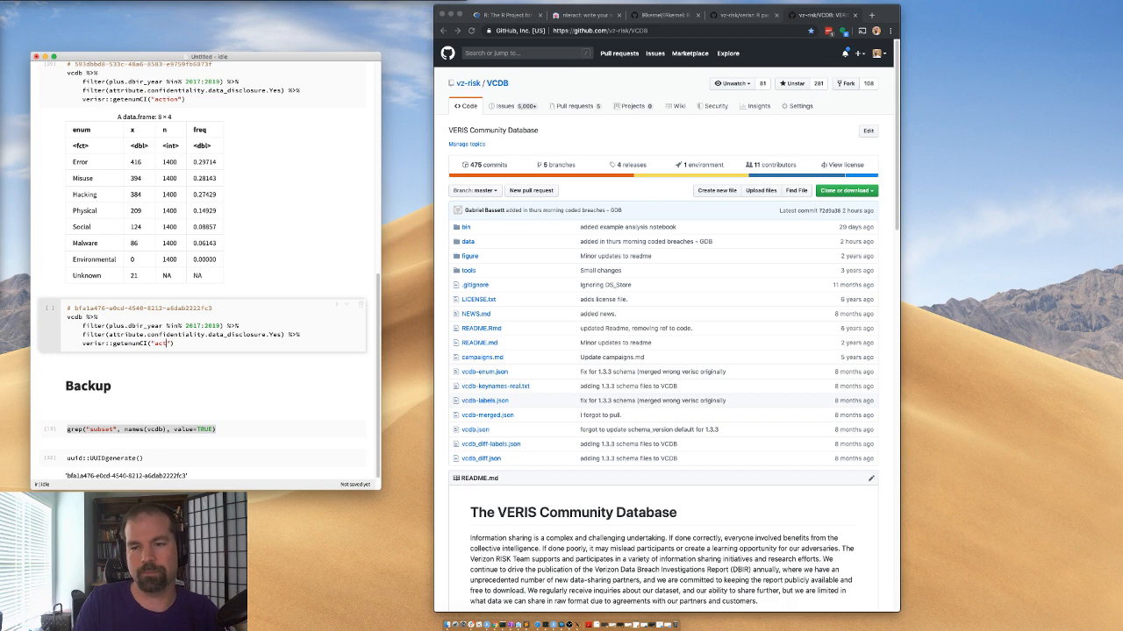
pyautogui.write('or')
pyautogui.hotkey('shift', 'Return')
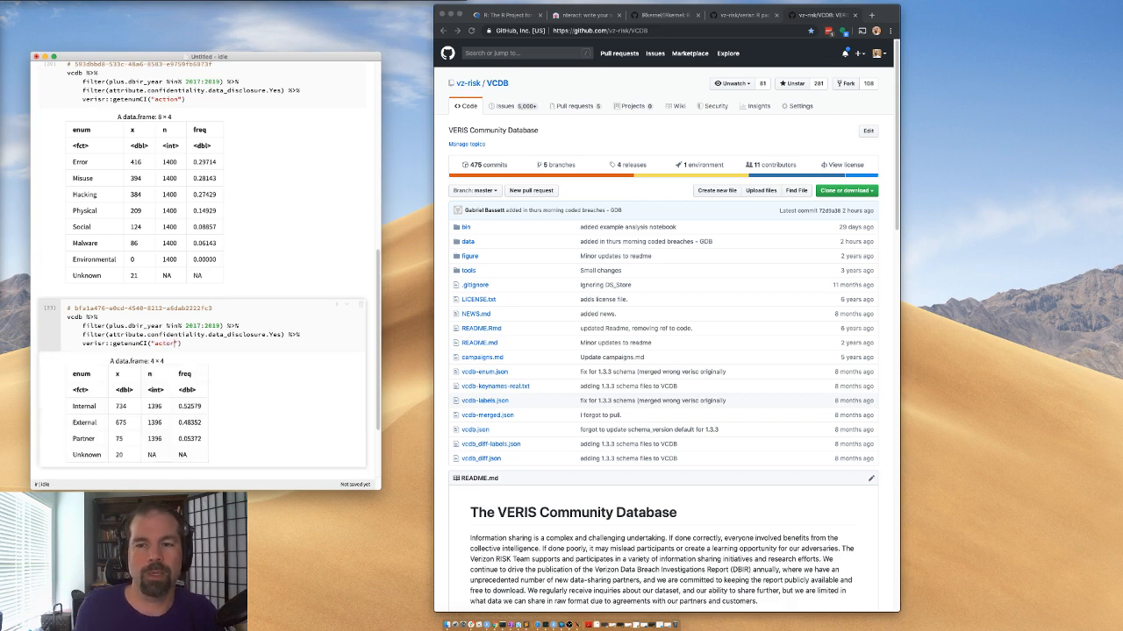
pyautogui.scroll(-1, 147, 404)
pyautogui.moveTo(74, 389); pyautogui.dragTo(162, 407)
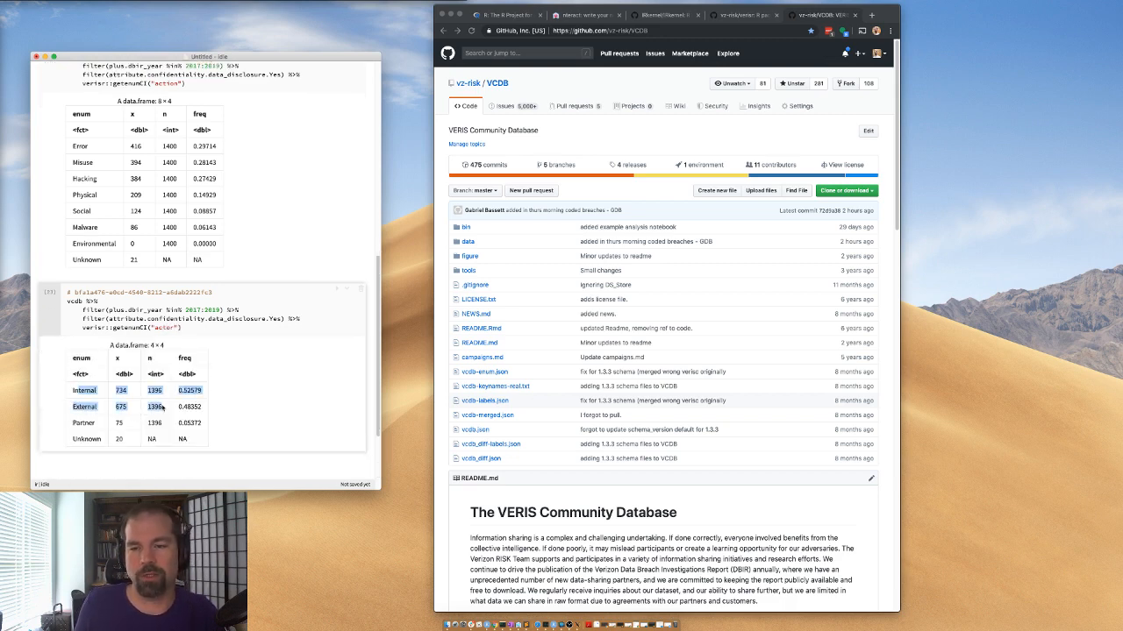
pyautogui.moveTo(73, 145); pyautogui.dragTo(141, 165)
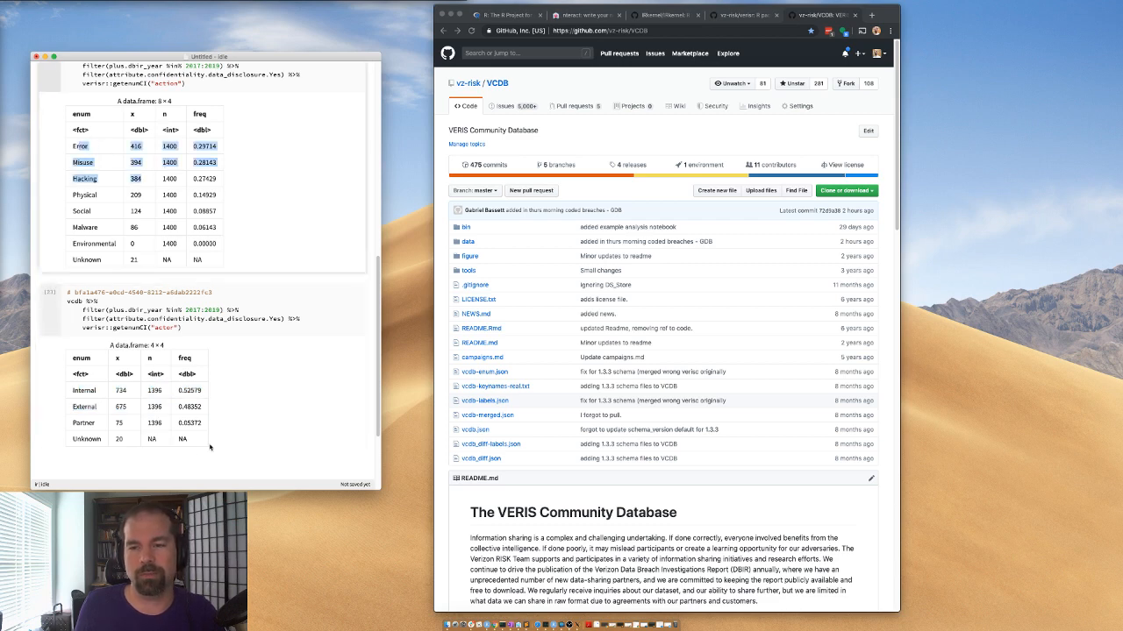
# - Copy the actor pipeline without its UUID comment into a new code cell above the Backup heading
pyautogui.scroll(-6, 170, 412)
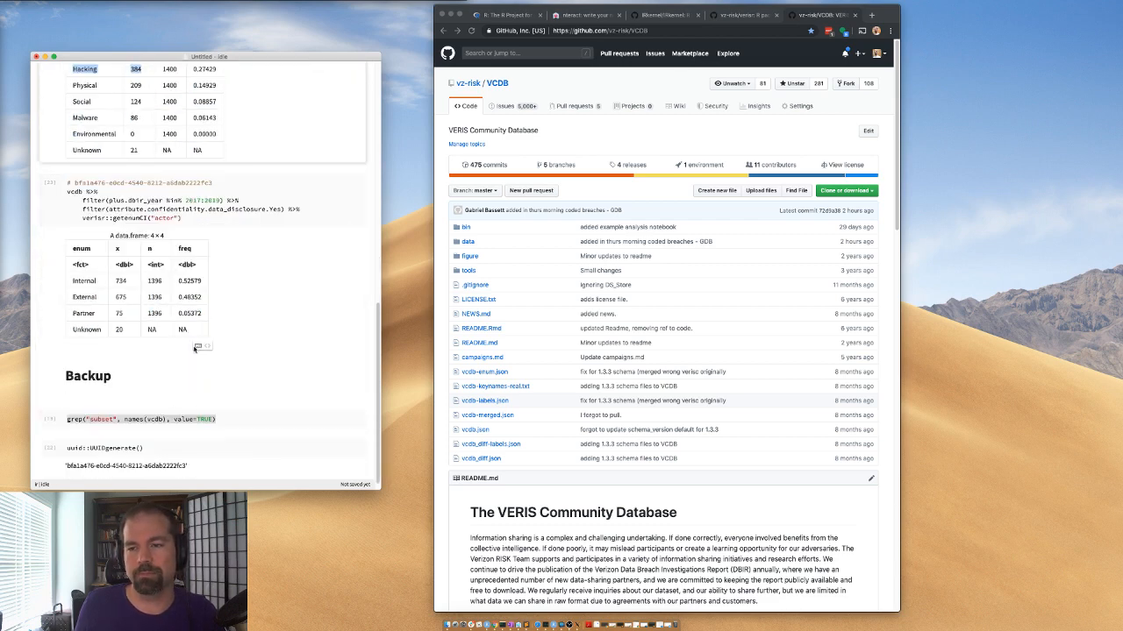
pyautogui.click(207, 347)
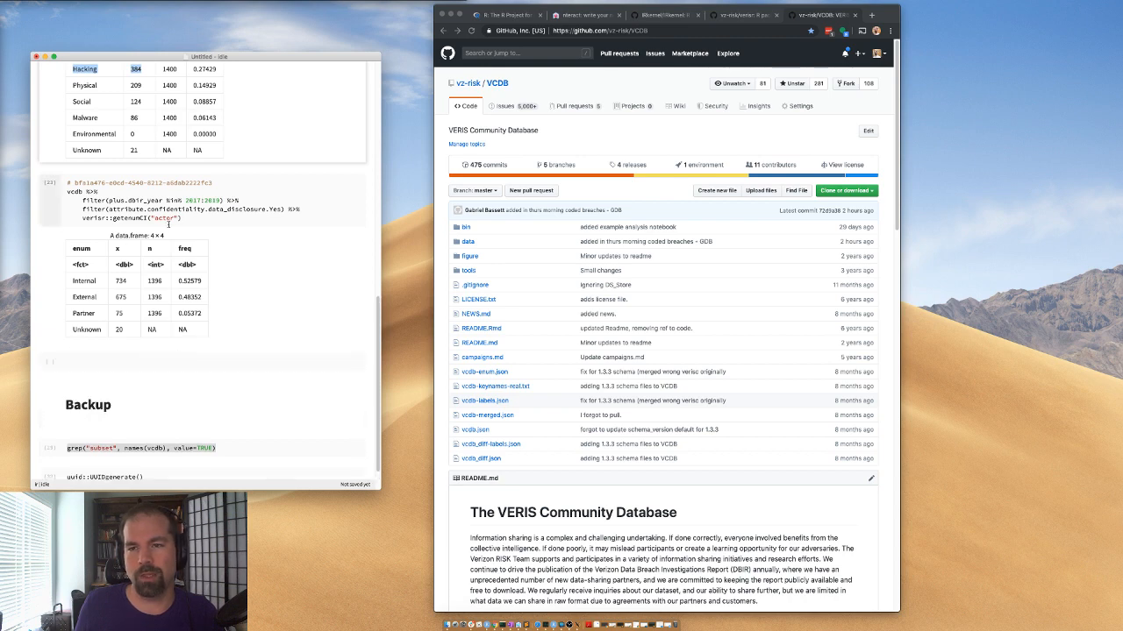
pyautogui.moveTo(168, 224); pyautogui.dragTo(62, 192)
pyautogui.press('super+c')
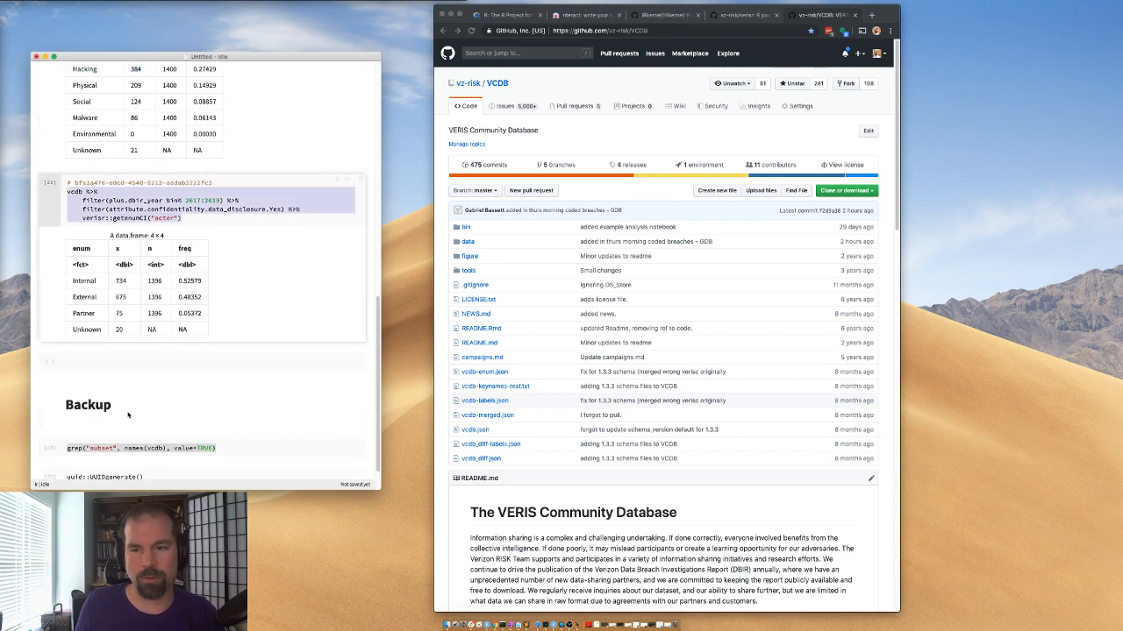
pyautogui.click(113, 364)
pyautogui.press('super+v')
# - Set the getenumCI argument in the new cell to "asset" and run the pipeline
pyautogui.doubleClick(160, 388)
pyautogui.write('a')
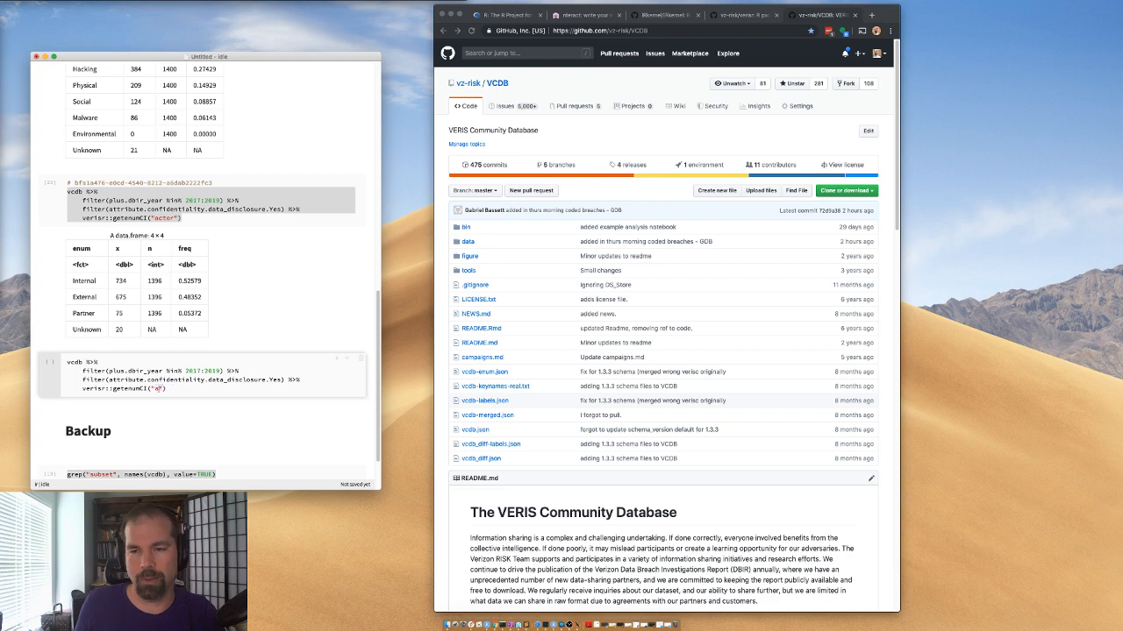
pyautogui.write('sset')
pyautogui.hotkey('shift', 'Return')
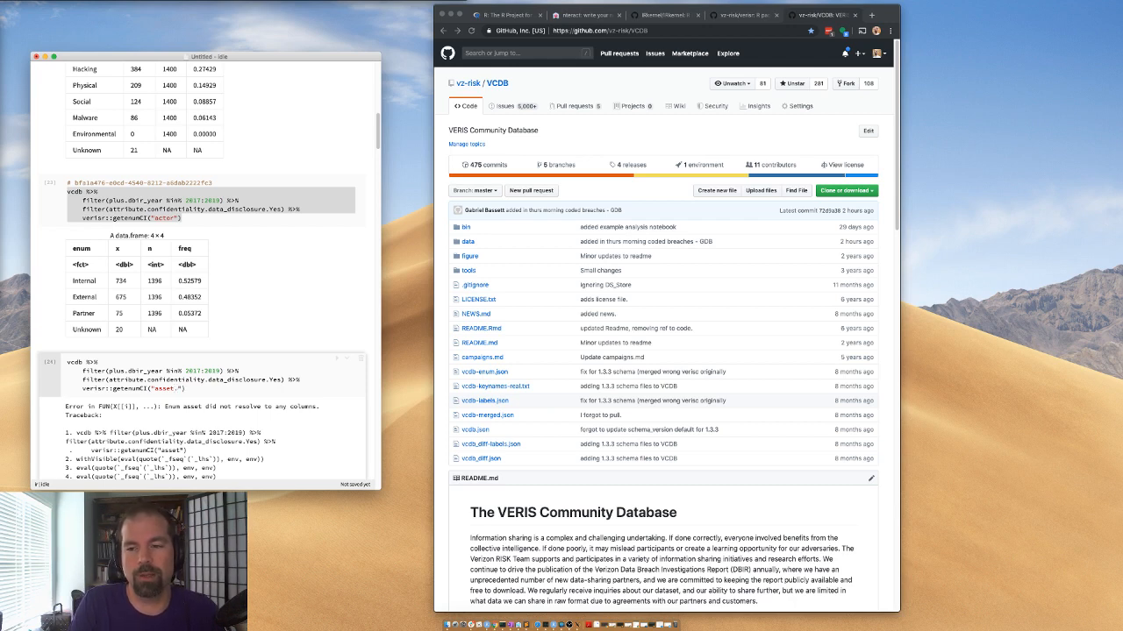
# - Extend the getenumCI argument to "asset.variety" and rerun the cell to summarise the asset varieties
pyautogui.write('variety')
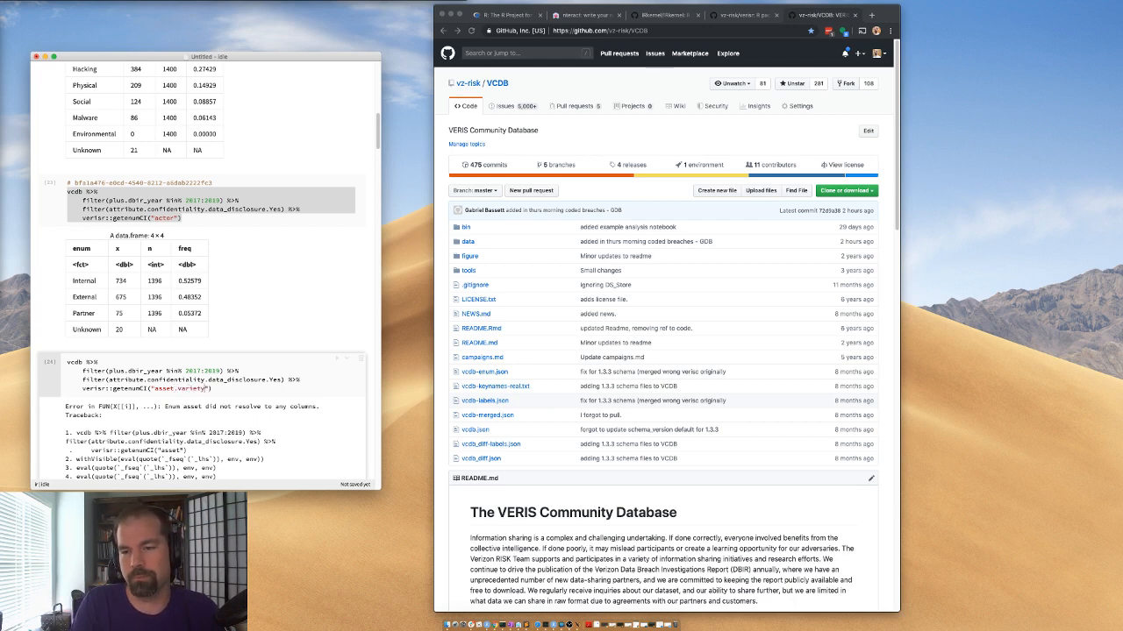
pyautogui.hotkey('shift', 'Return')
pyautogui.scroll(-3, 128, 445)
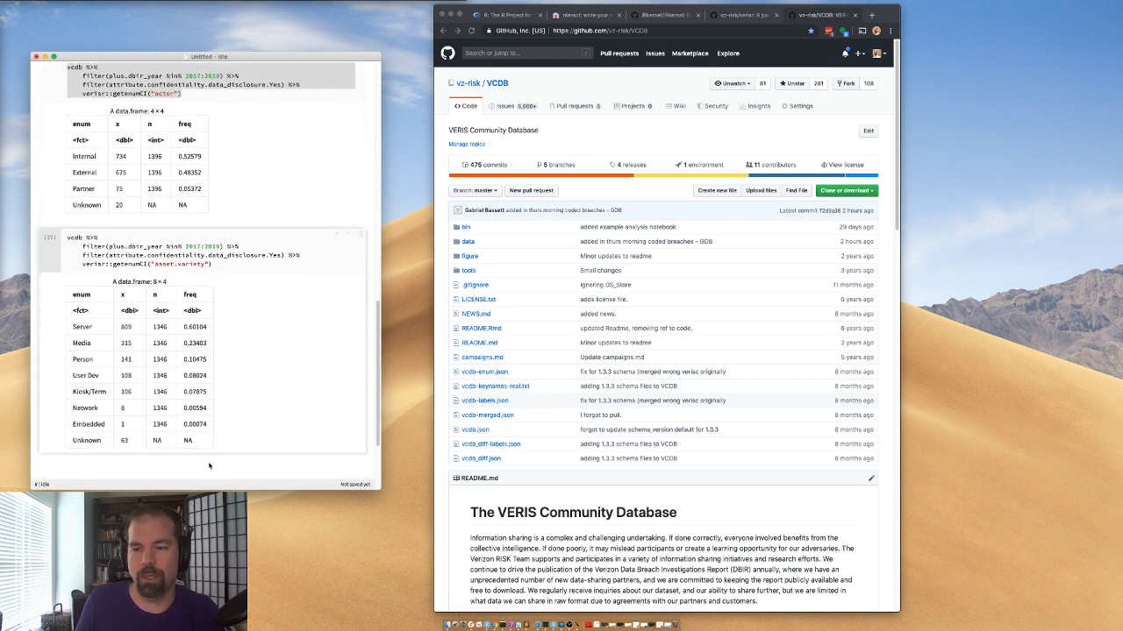
# - Add a code cell between the asset variety summary and the Backup heading, and paste the copied actor pipeline into it
pyautogui.scroll(-2, 211, 460)
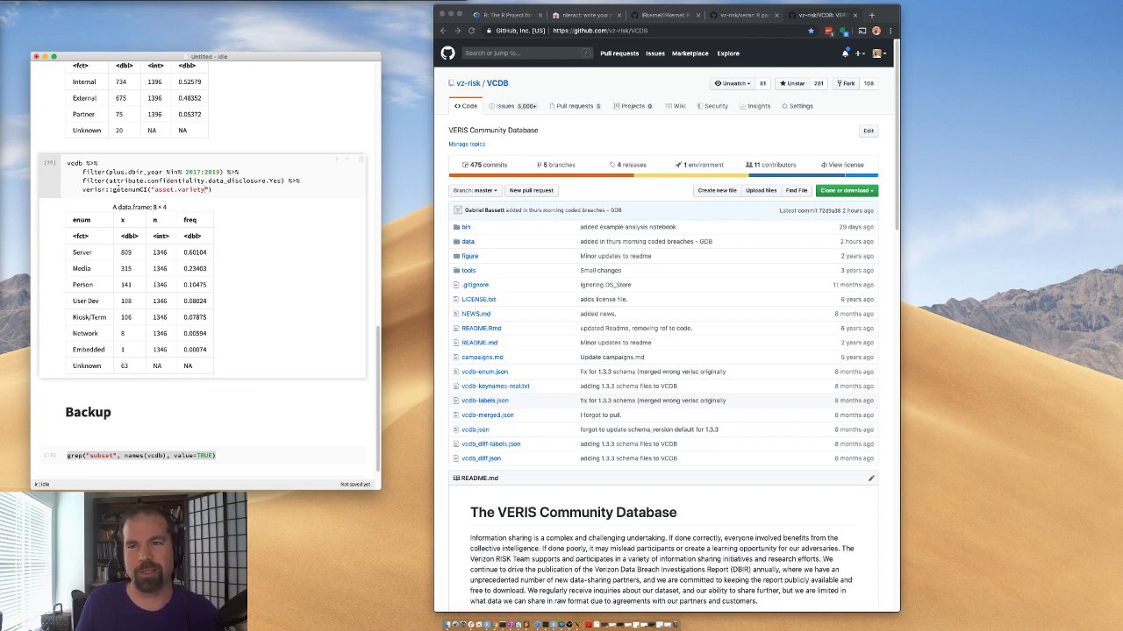
pyautogui.click(207, 383)
pyautogui.click(163, 397)
pyautogui.press('super+v')
pyautogui.hotkey('alt', 'shift', 'Left')
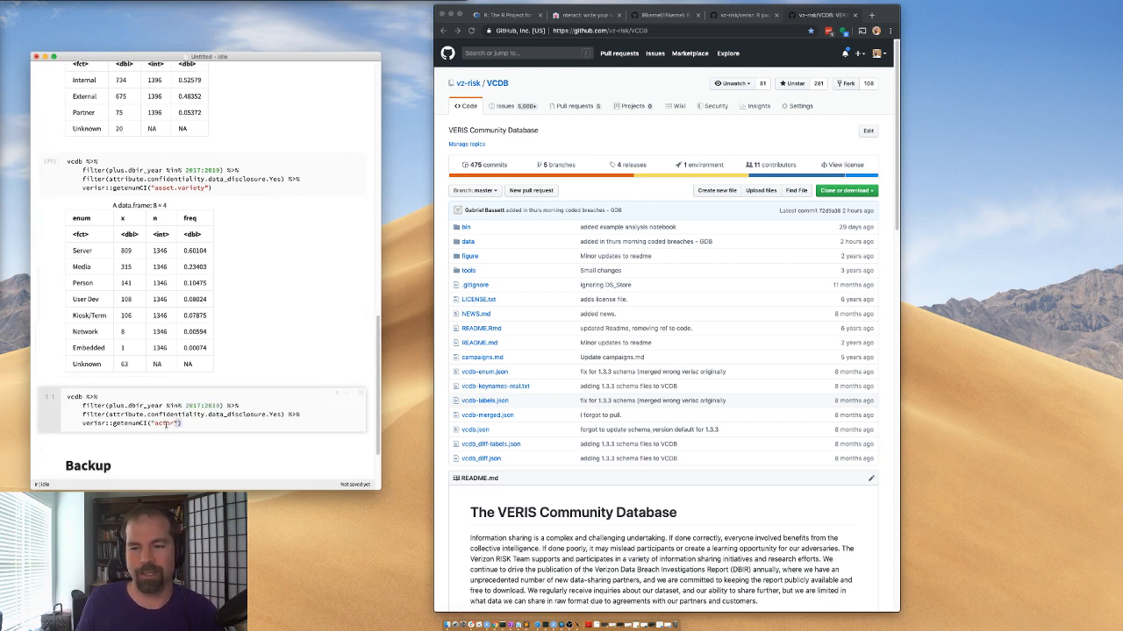
# - Set the getenumCI argument in the new cell to "attribute", run it, and review the attributes against the confidentiality disclosure filter
pyautogui.doubleClick(166, 424)
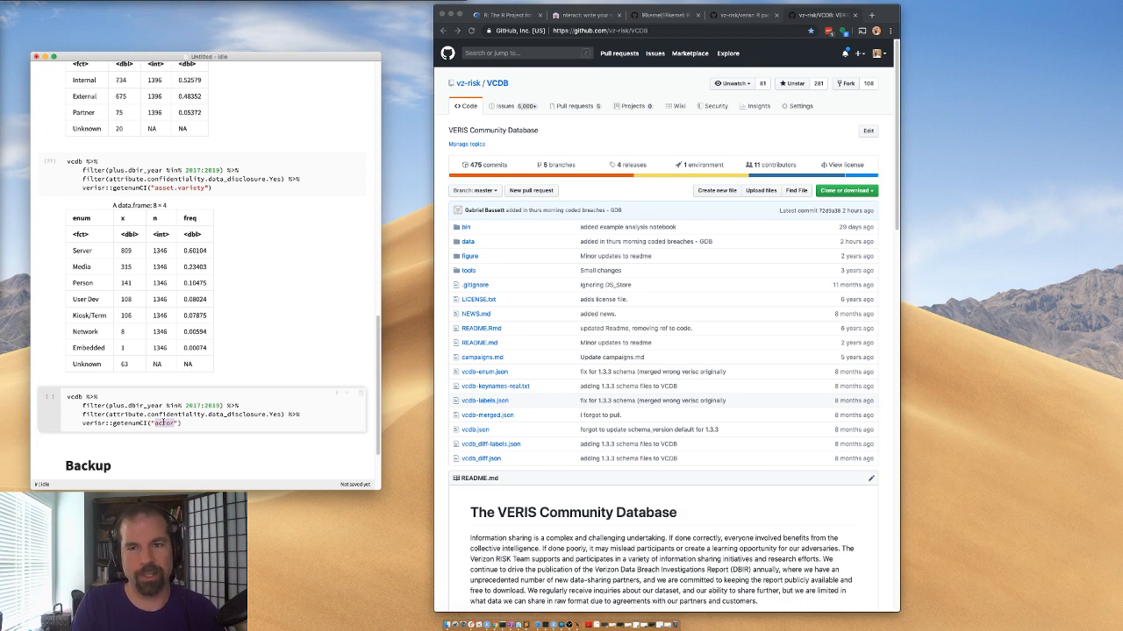
pyautogui.write('attri')
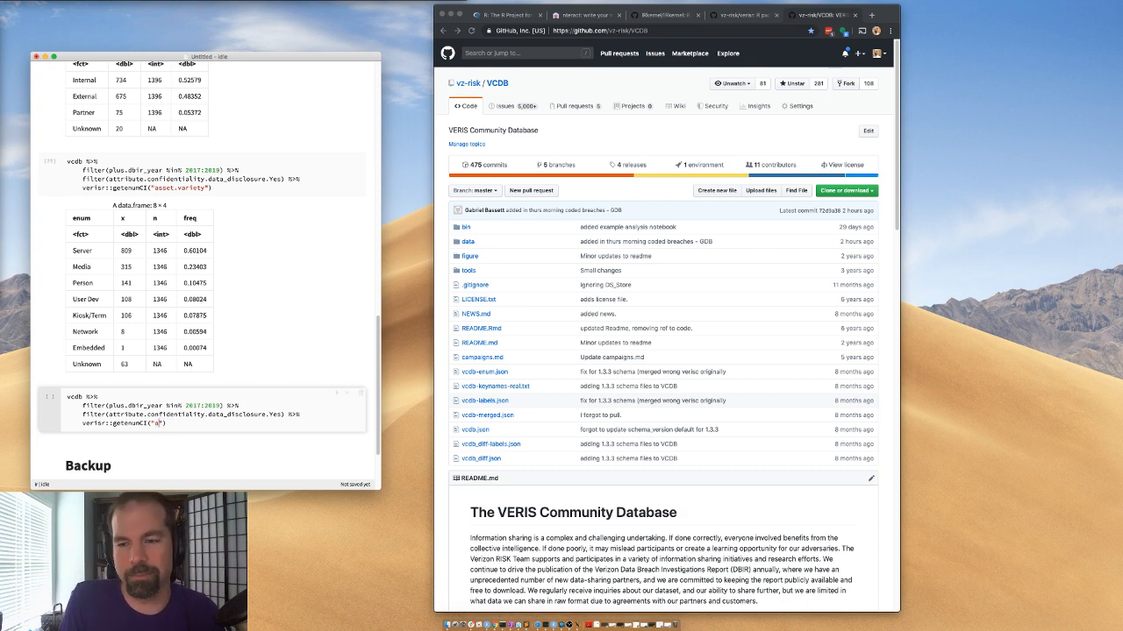
pyautogui.write('bute')
pyautogui.hotkey('shift', 'Return')
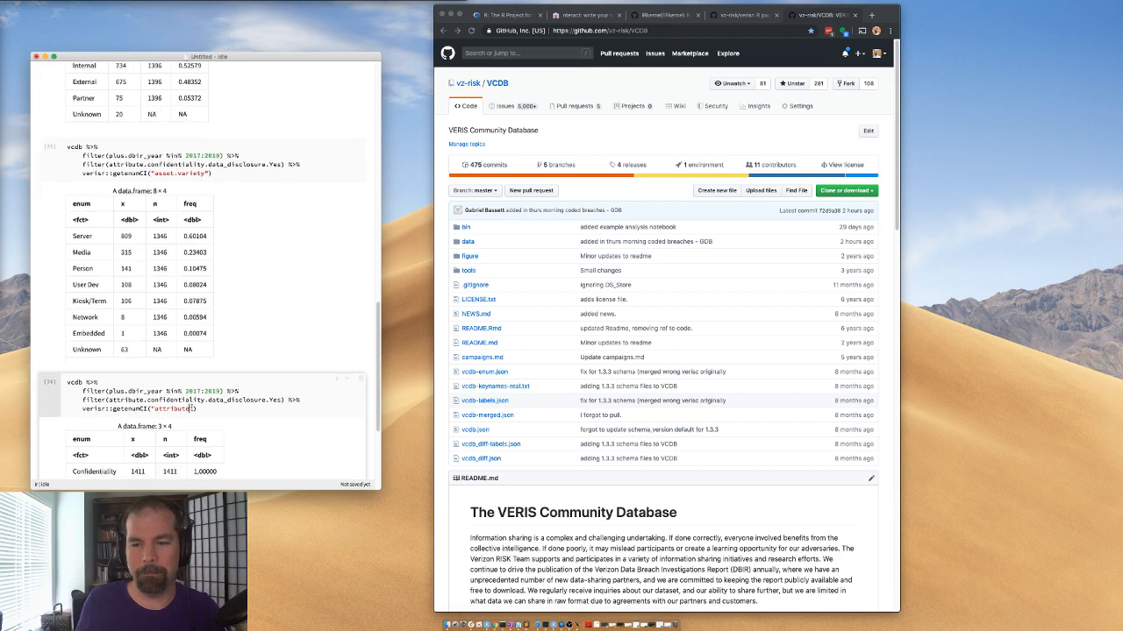
pyautogui.moveTo(190, 415); pyautogui.dragTo(306, 342)
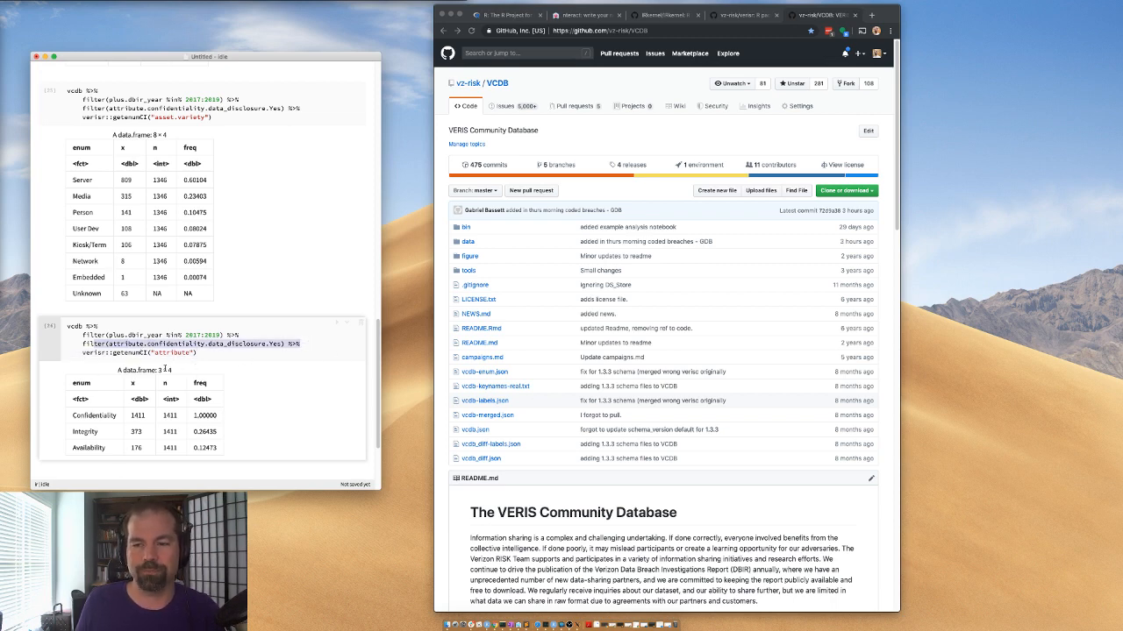
pyautogui.scroll(-1, 200, 350)
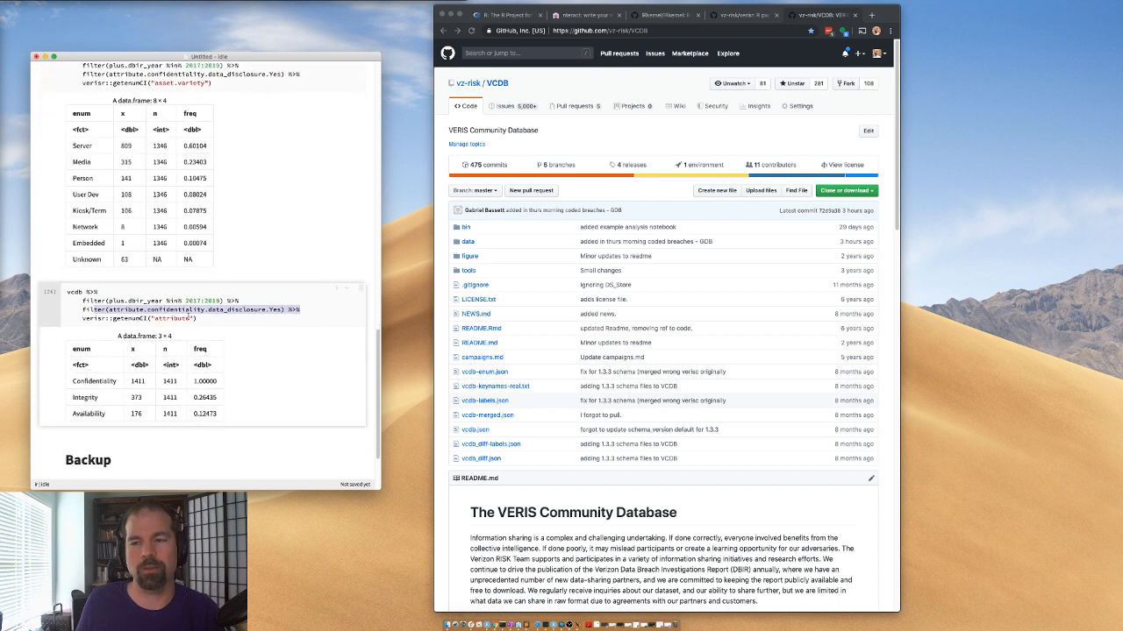
# - Add ci.method = "bayes" to the attribute getenumCI call and rerun the cell to compute confidence intervals
pyautogui.click(194, 319)
pyautogui.write(', c')
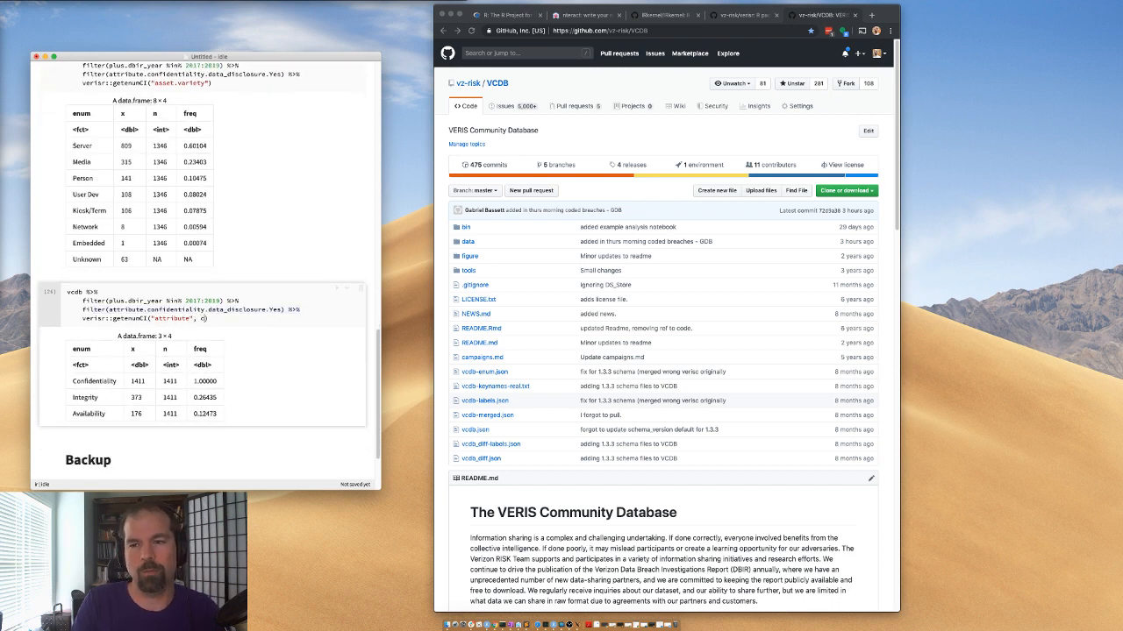
pyautogui.press('Tab')
pyautogui.press('Return')
pyautogui.write('"bayes')
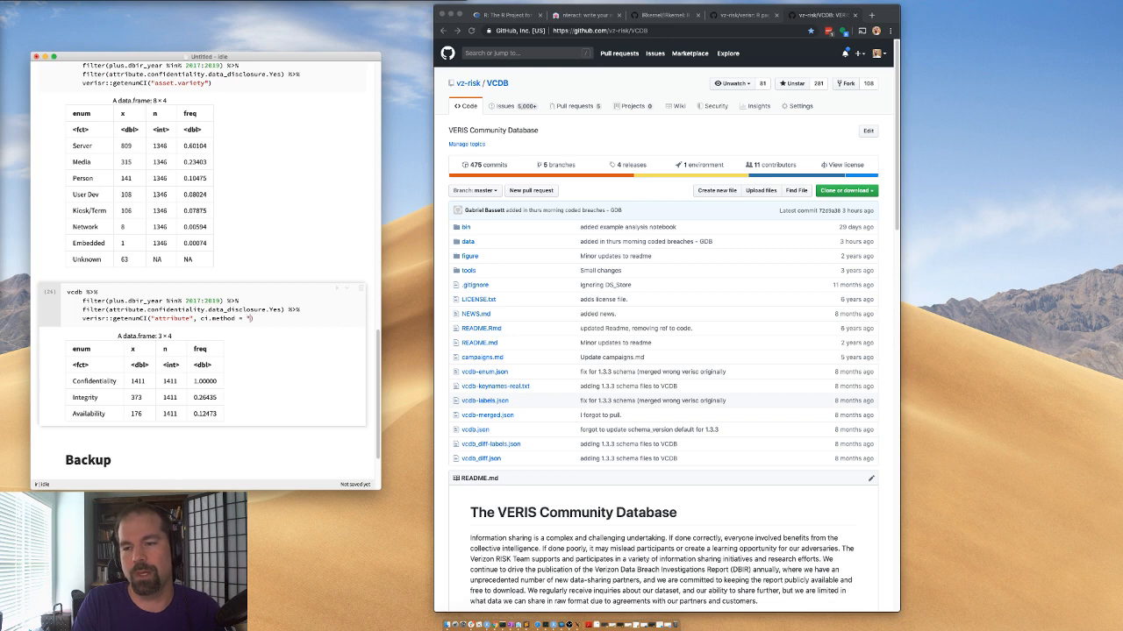
pyautogui.write('"')
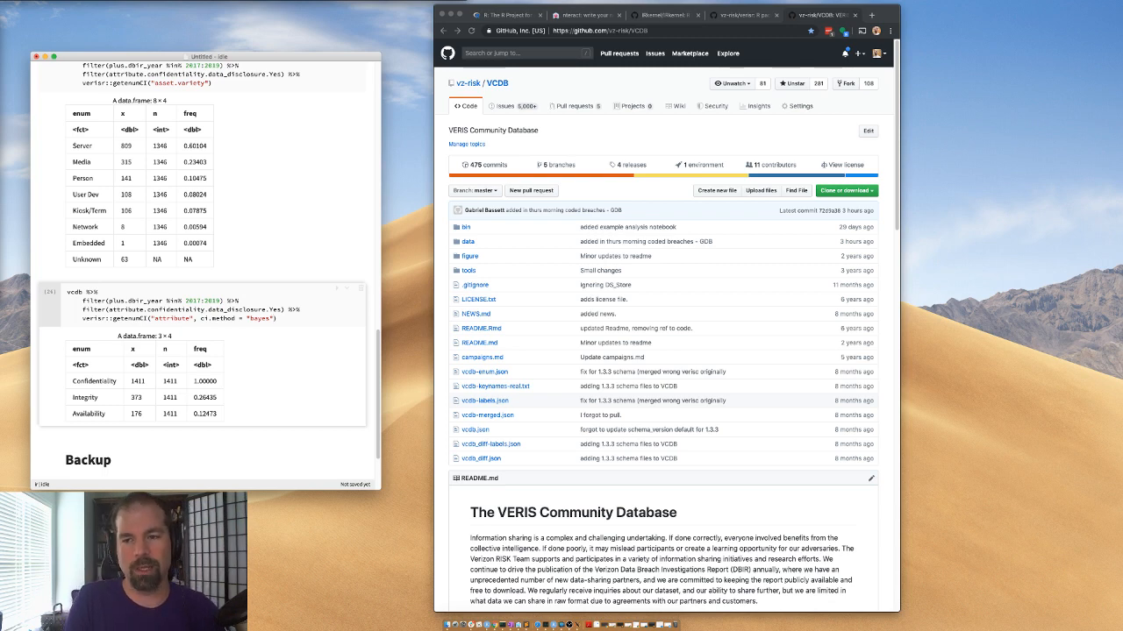
pyautogui.hotkey('shift', 'Return')
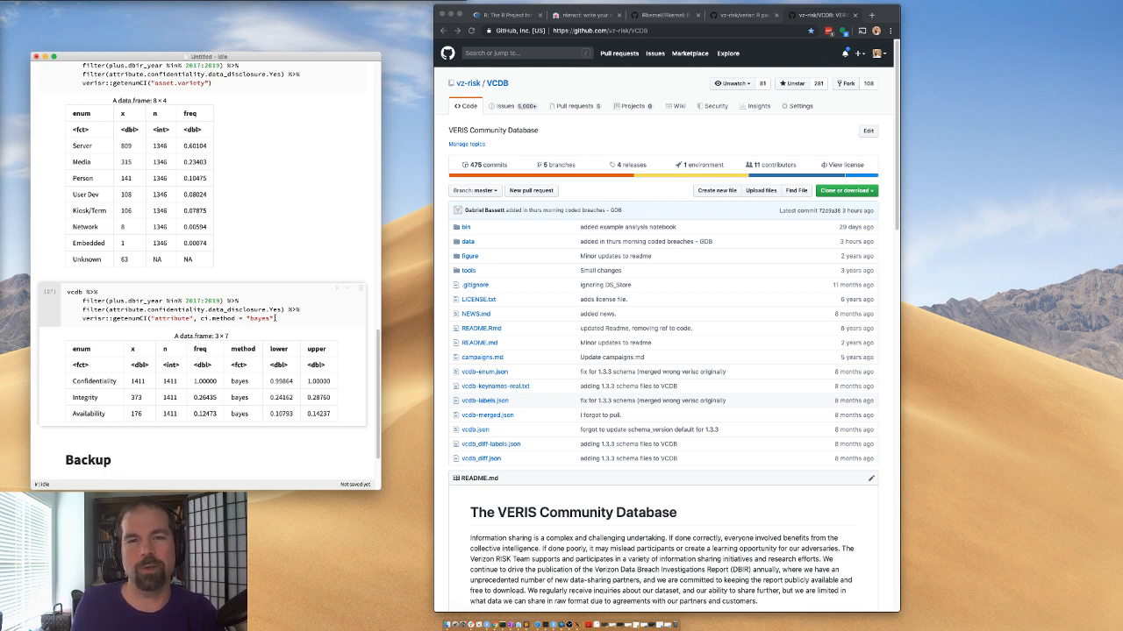
# - Examine the lower and upper confidence bounds in the Confidentiality row
pyautogui.moveTo(268, 383); pyautogui.dragTo(326, 377)
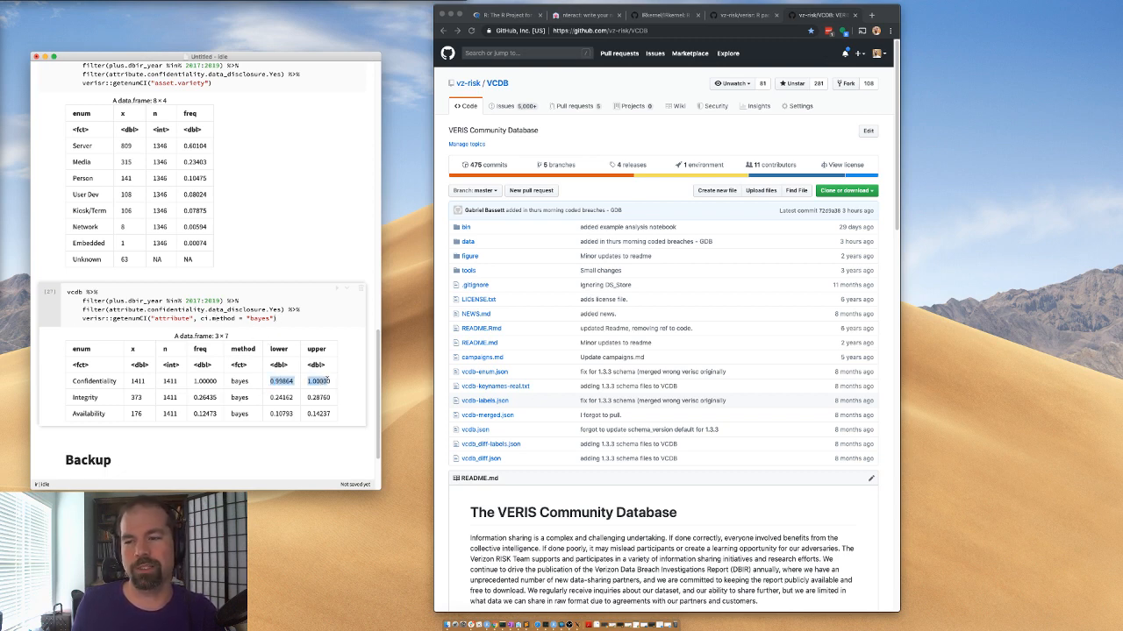
pyautogui.click(274, 382)
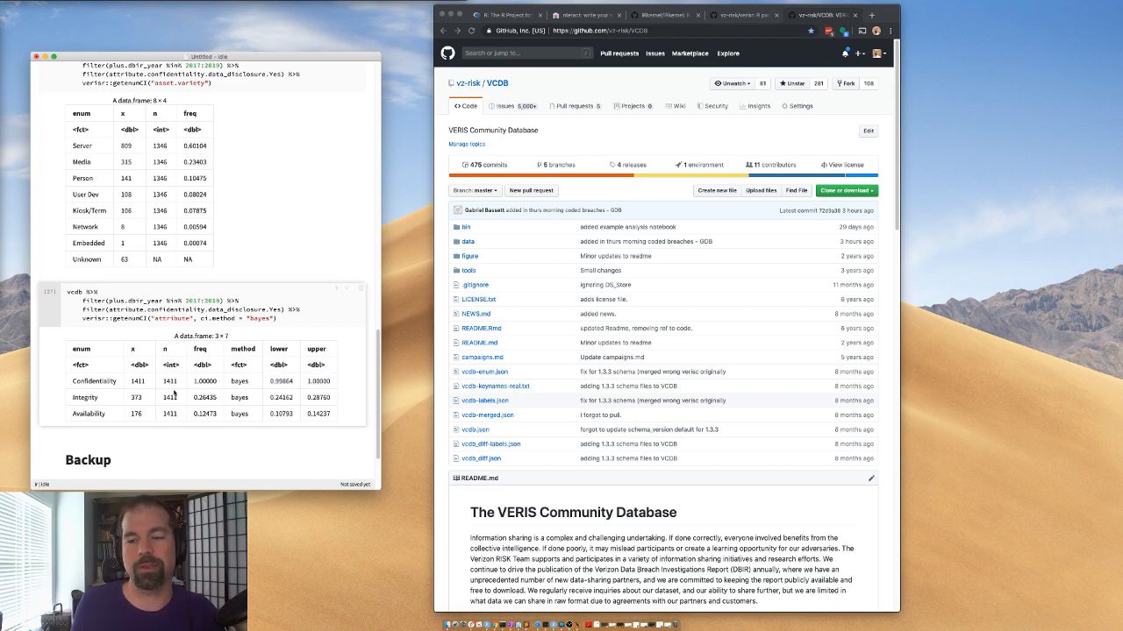
pyautogui.moveTo(273, 382); pyautogui.dragTo(329, 381)
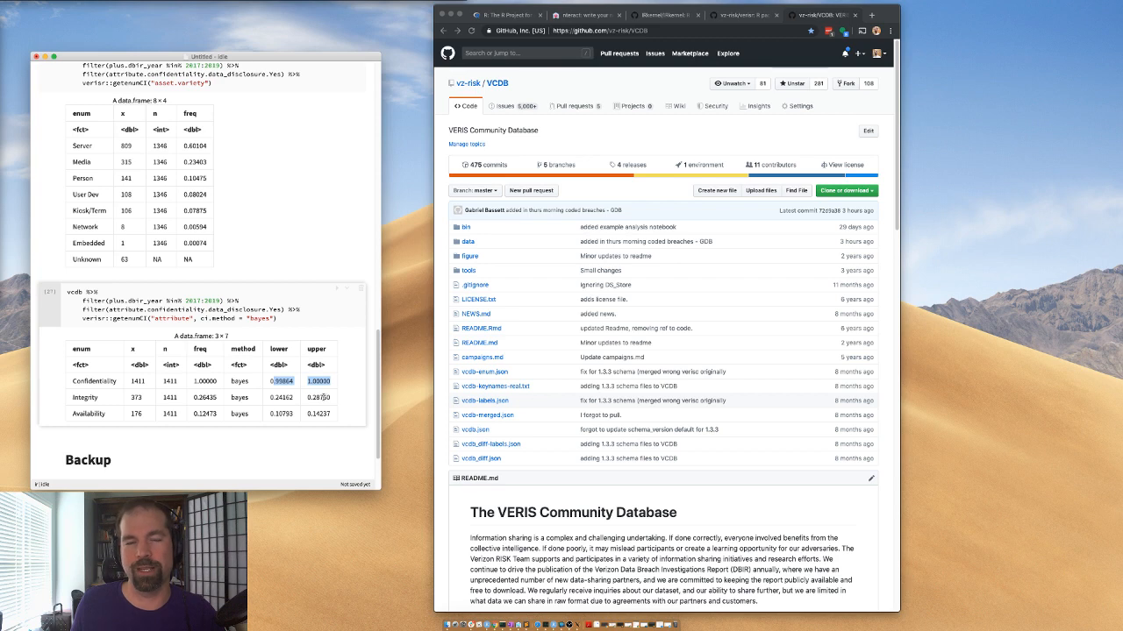
# - Pipe the attribute summary into a mutate call that converts lower and upper with scales::percent
pyautogui.click(285, 317)
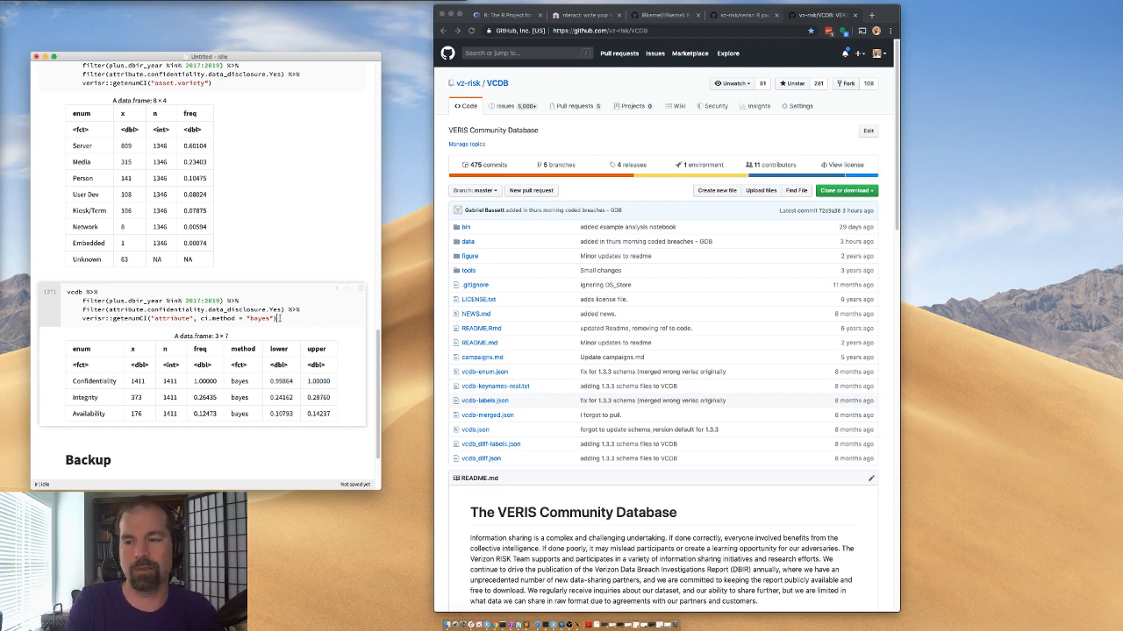
pyautogui.write('%>%')
pyautogui.press('Return')
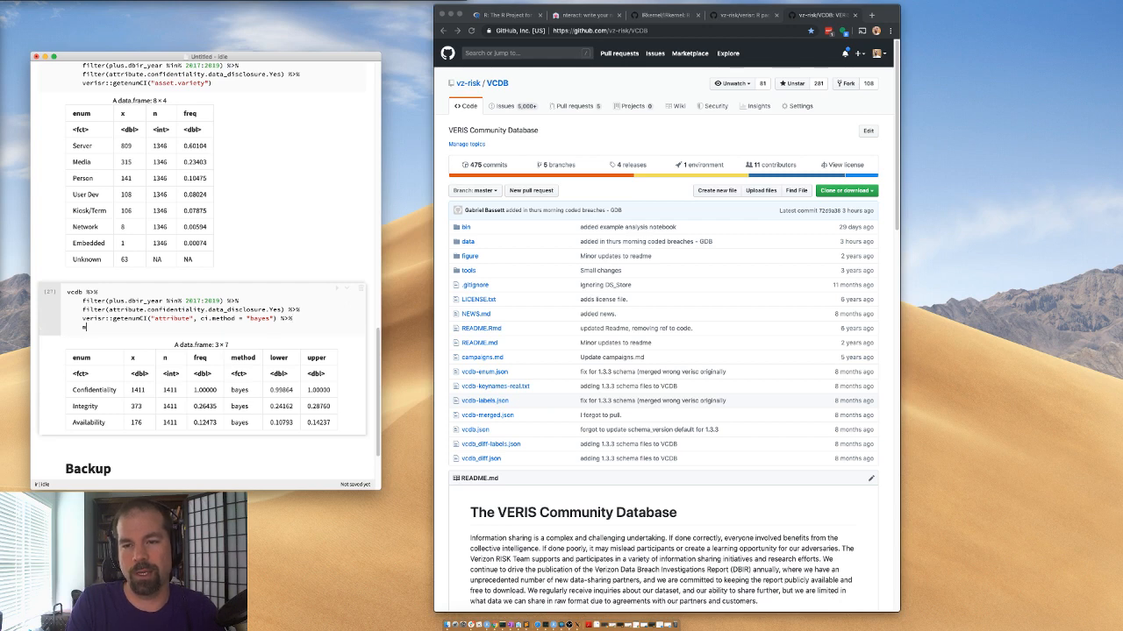
pyautogui.write('mutate(')
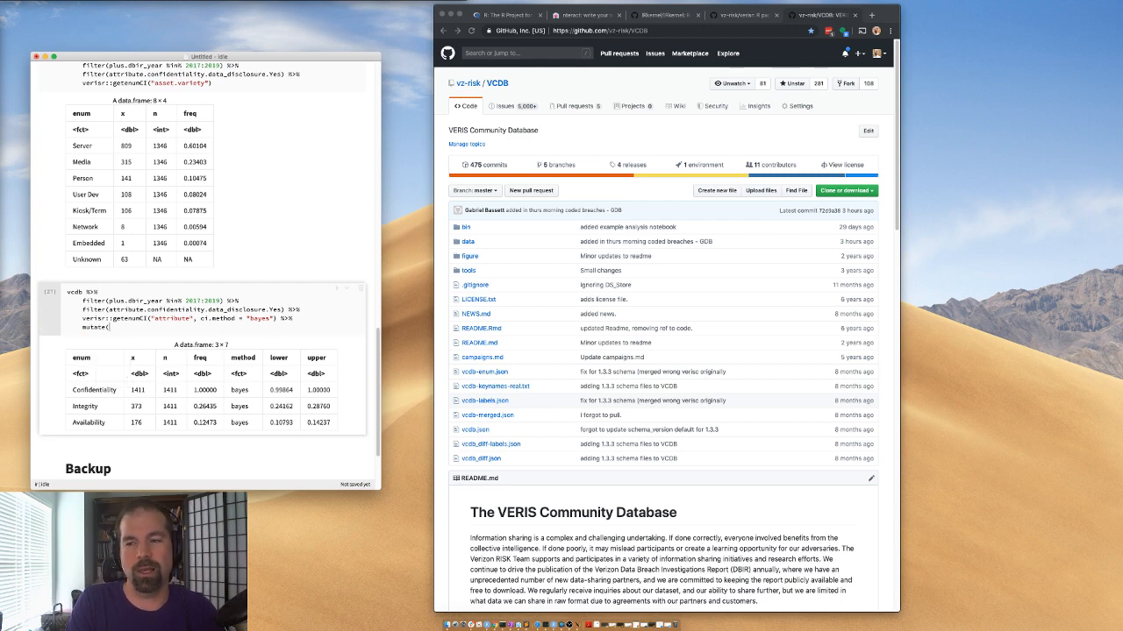
pyautogui.write('lower ')
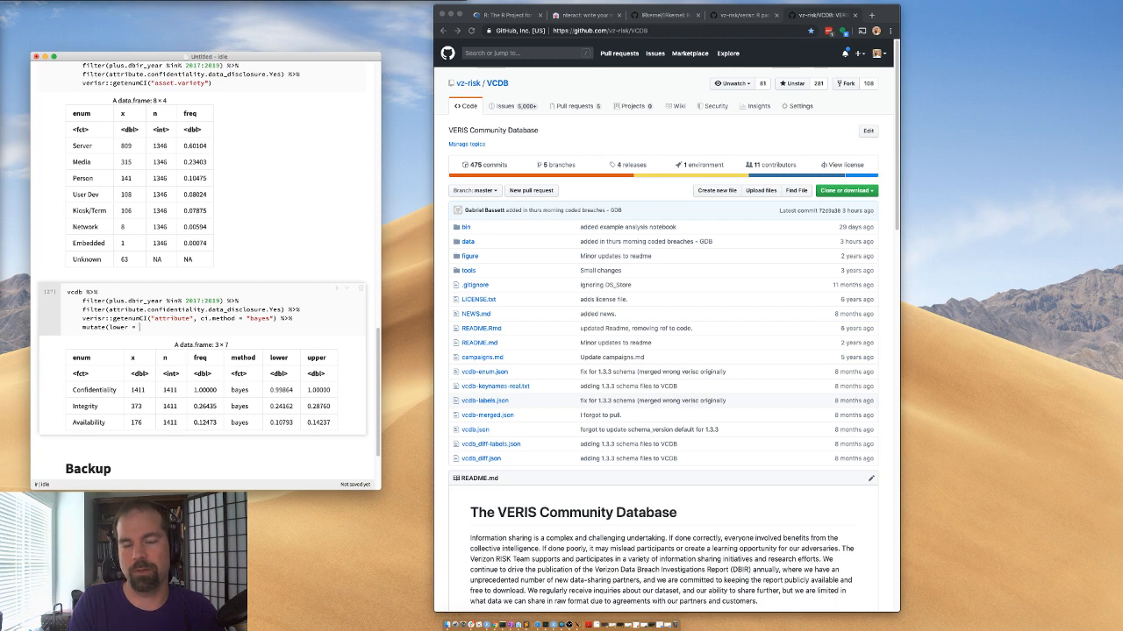
pyautogui.write('= scales')
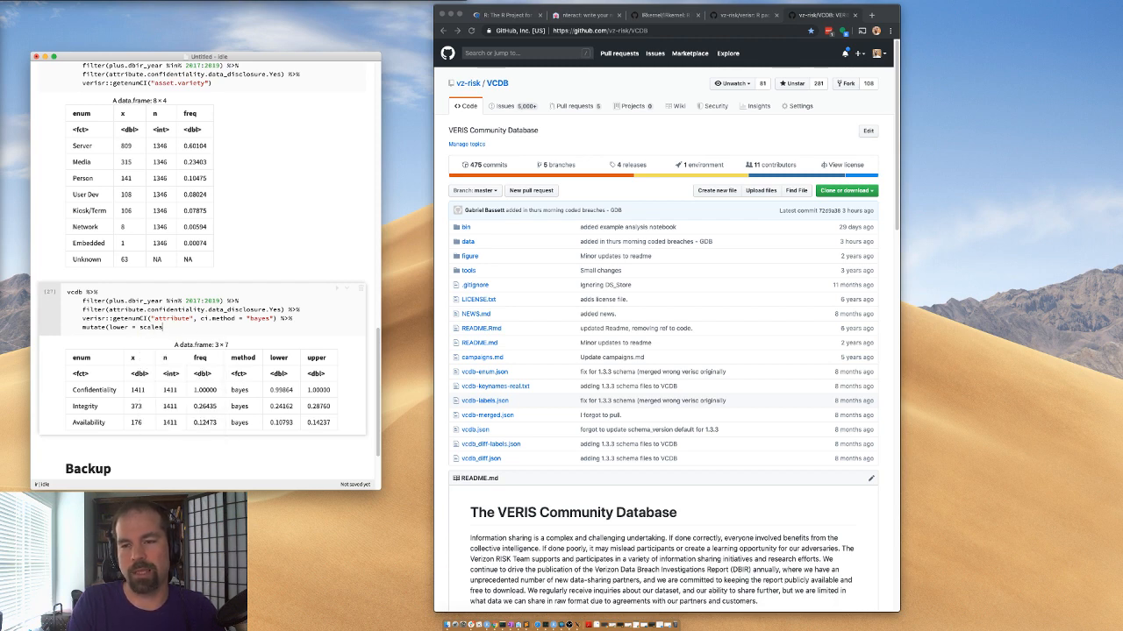
pyautogui.write('::percen')
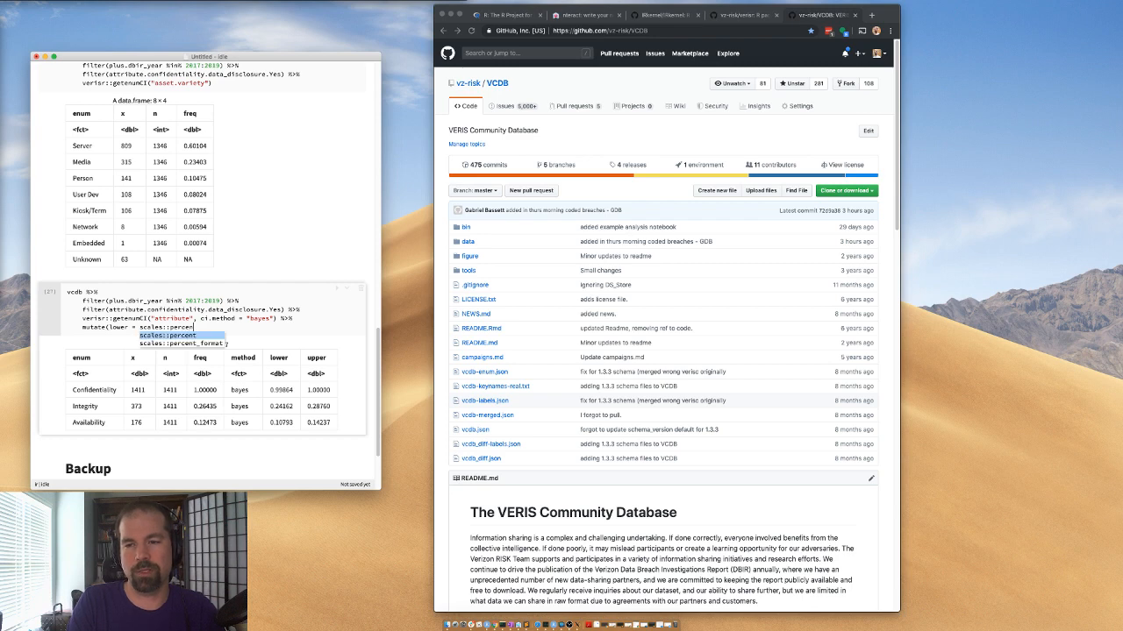
pyautogui.write('t(lower), upper=')
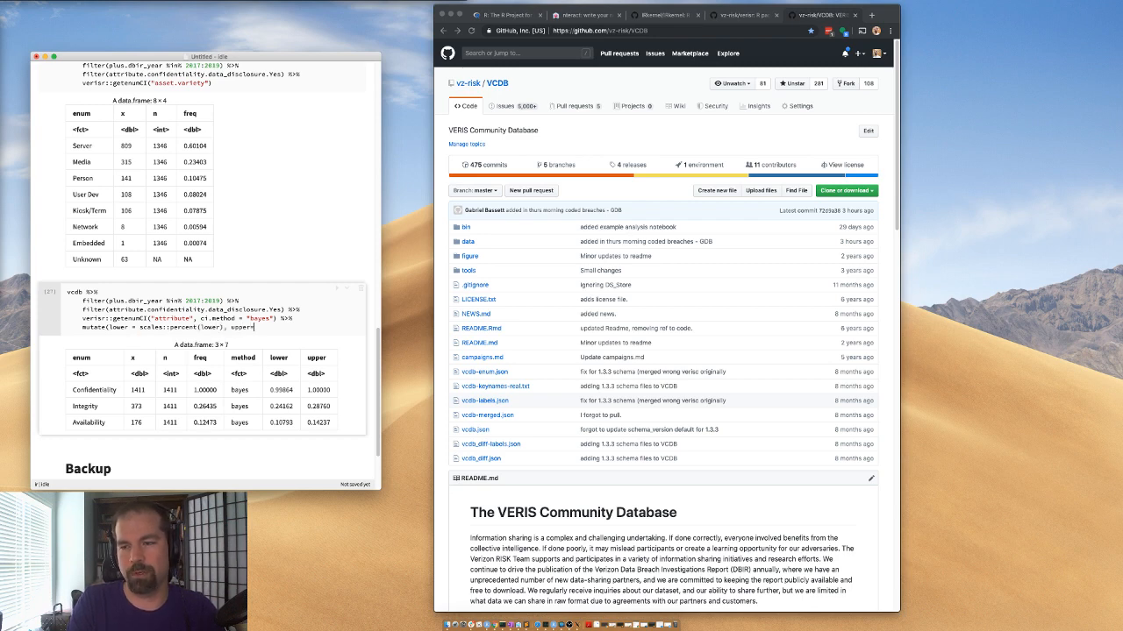
pyautogui.write('scales::perc')
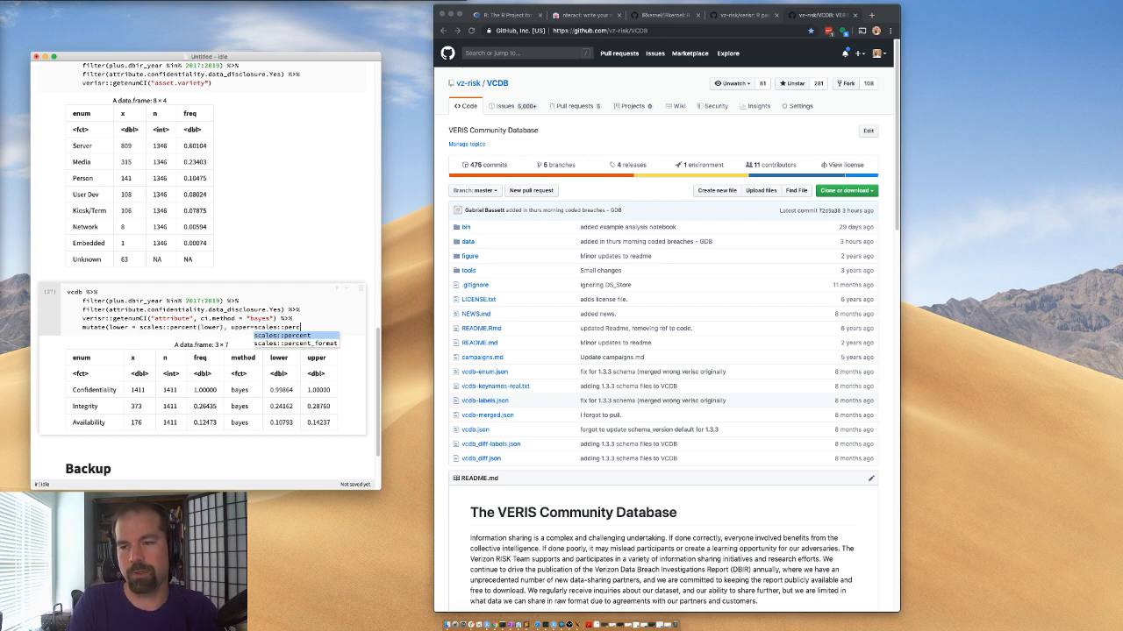
pyautogui.write('ent(upper)')
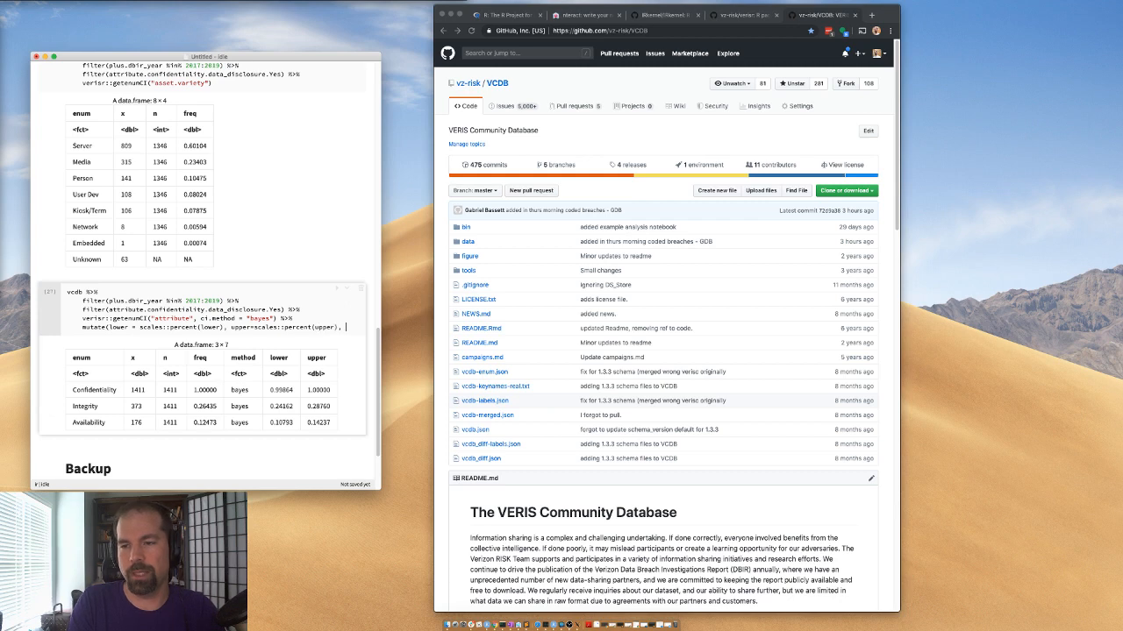
# - Add freq = scales::percent(freq) to the mutate call, close it, and rerun the cell
pyautogui.write(',')
pyautogui.press('Return')
pyautogui.write('freq = ')
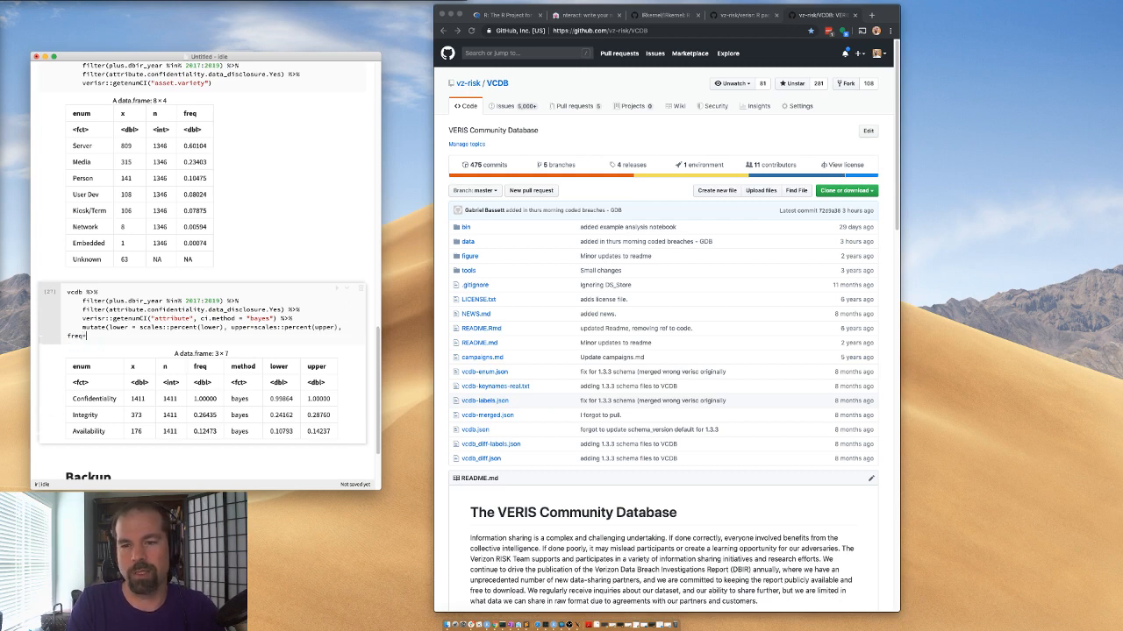
pyautogui.write('scales')
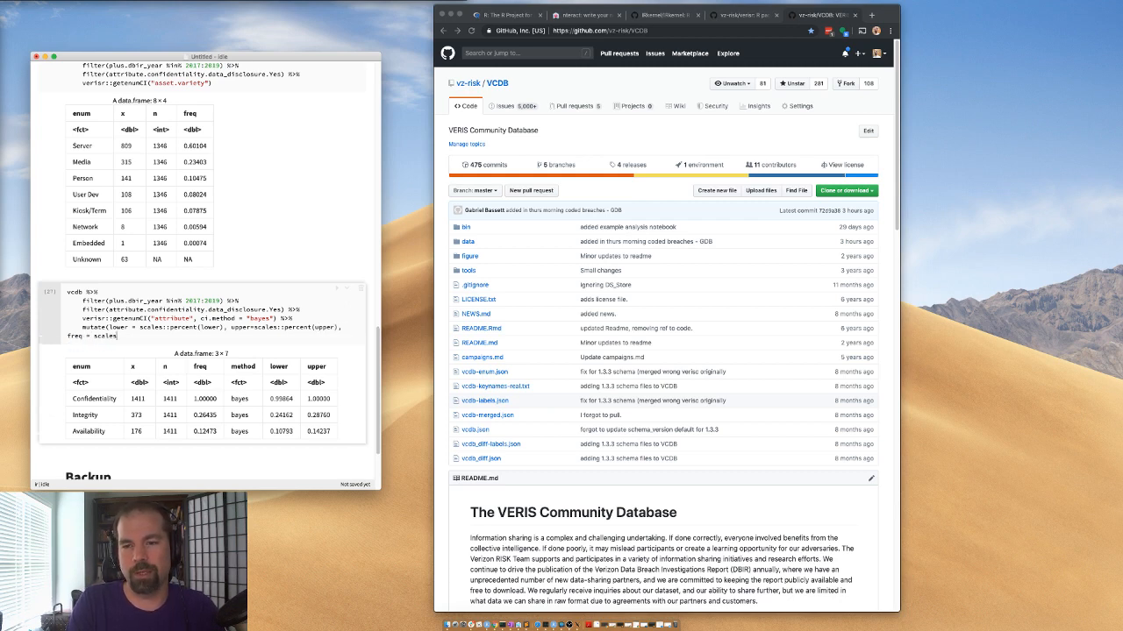
pyautogui.write('::percent(freq))')
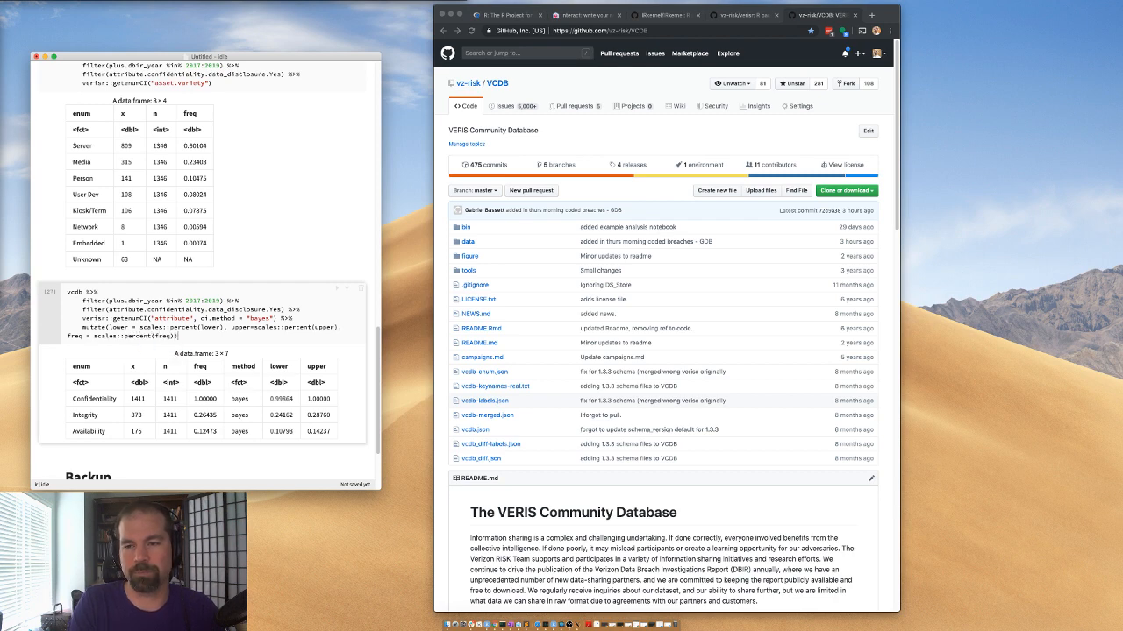
pyautogui.hotkey('shift', 'Return')
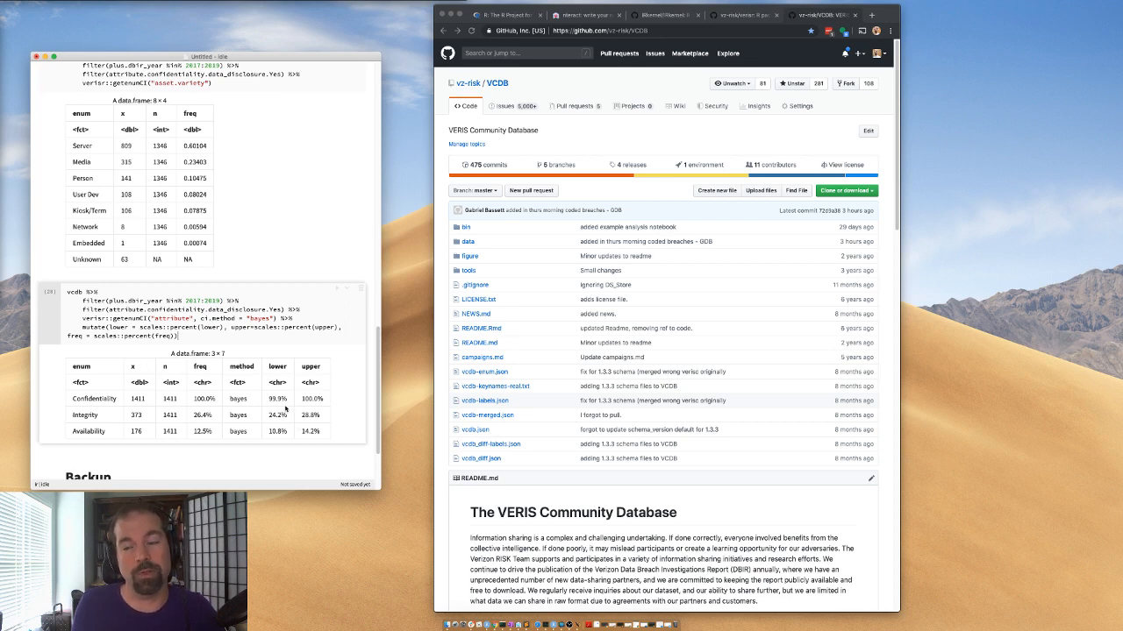
# - Comment out the pipe after getenumCI and the mutate line in the attribute cell
pyautogui.click(277, 318)
pyautogui.write('#')
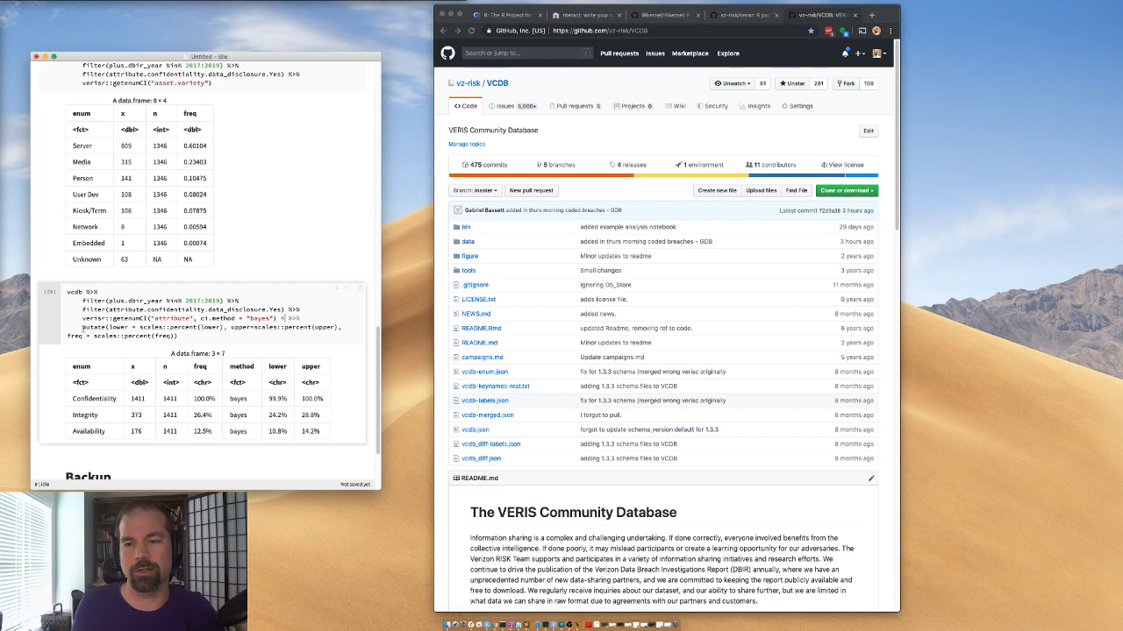
pyautogui.click(83, 327)
pyautogui.write('#')
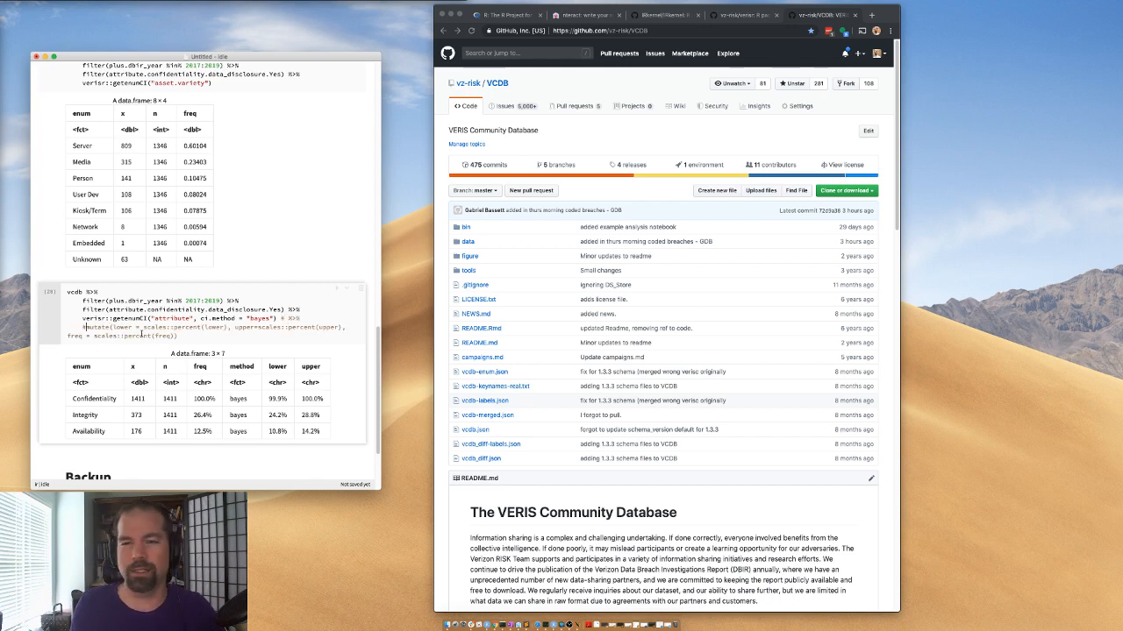
# - Copy the action summary code into a new cell directly below its table and change the enumeration to "action.*.variety"
pyautogui.scroll(-2, 278, 278)
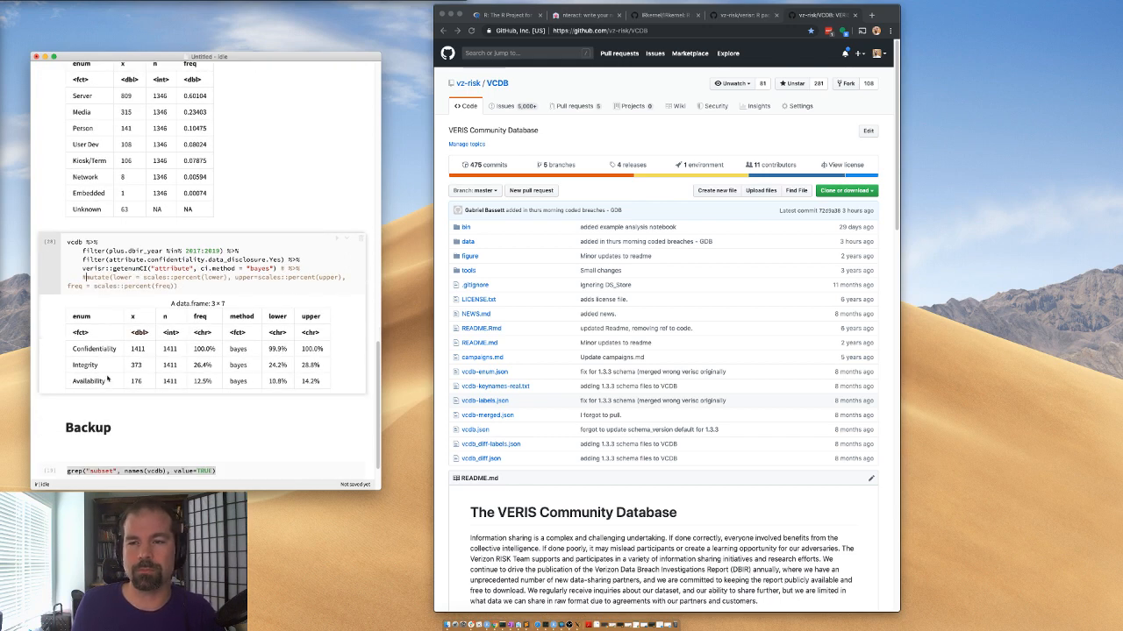
pyautogui.scroll(5, 272, 263)
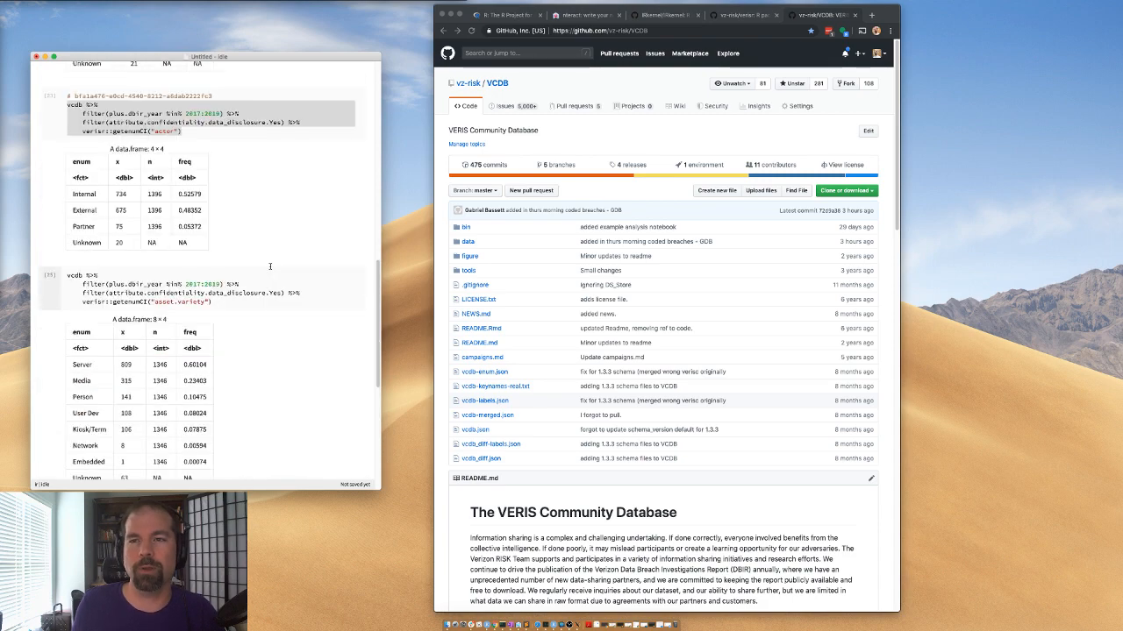
pyautogui.click(209, 123)
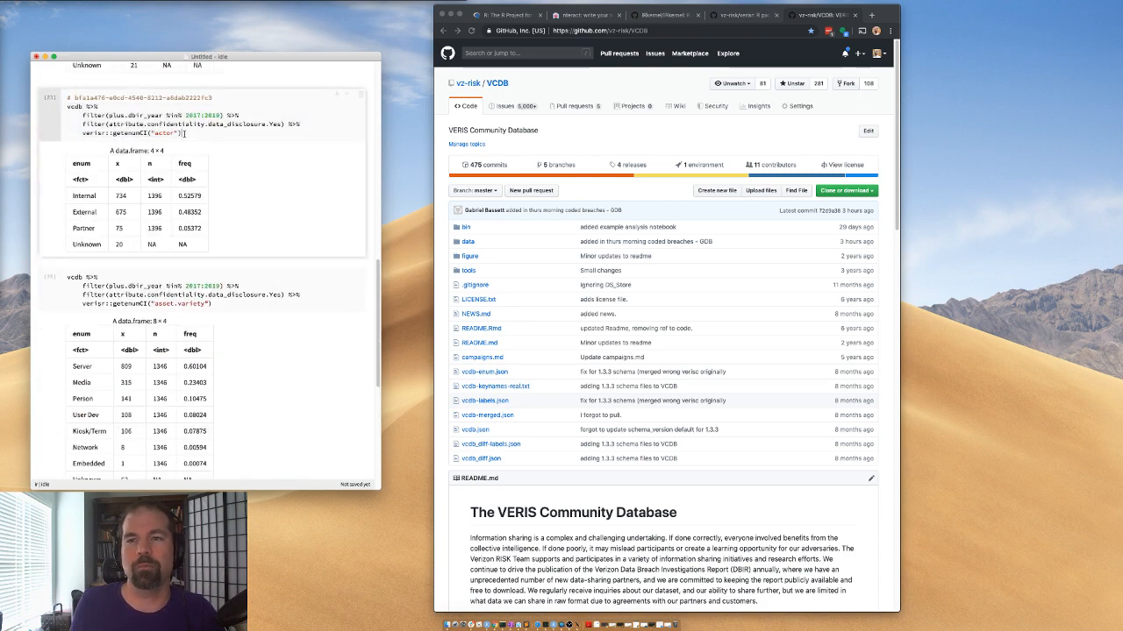
pyautogui.moveTo(185, 135); pyautogui.dragTo(58, 106)
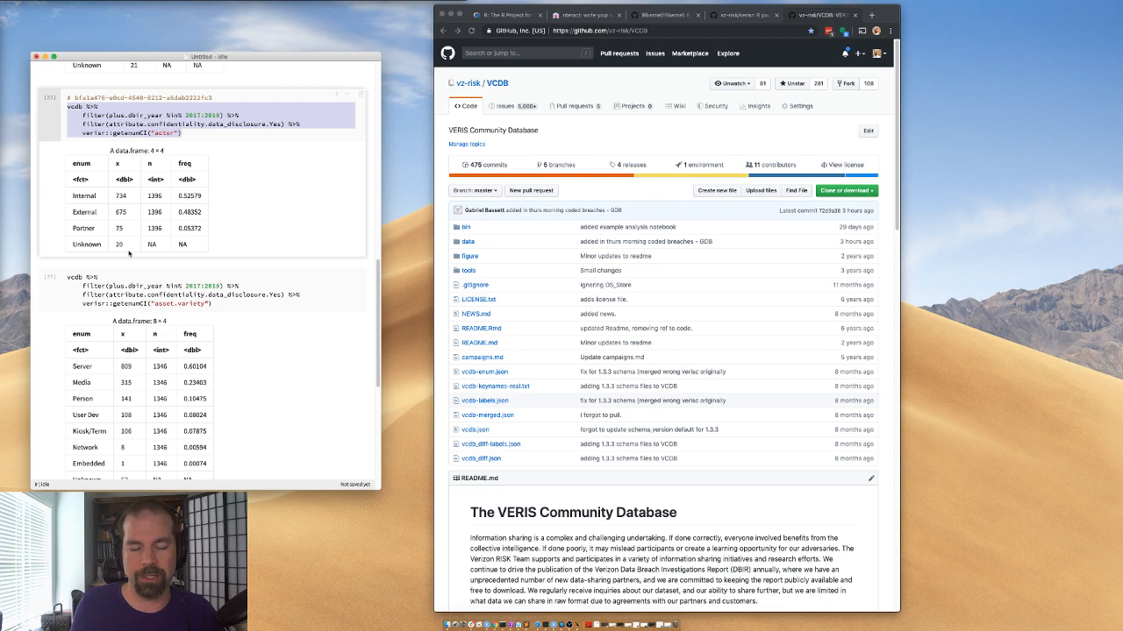
pyautogui.scroll(1, 145, 231)
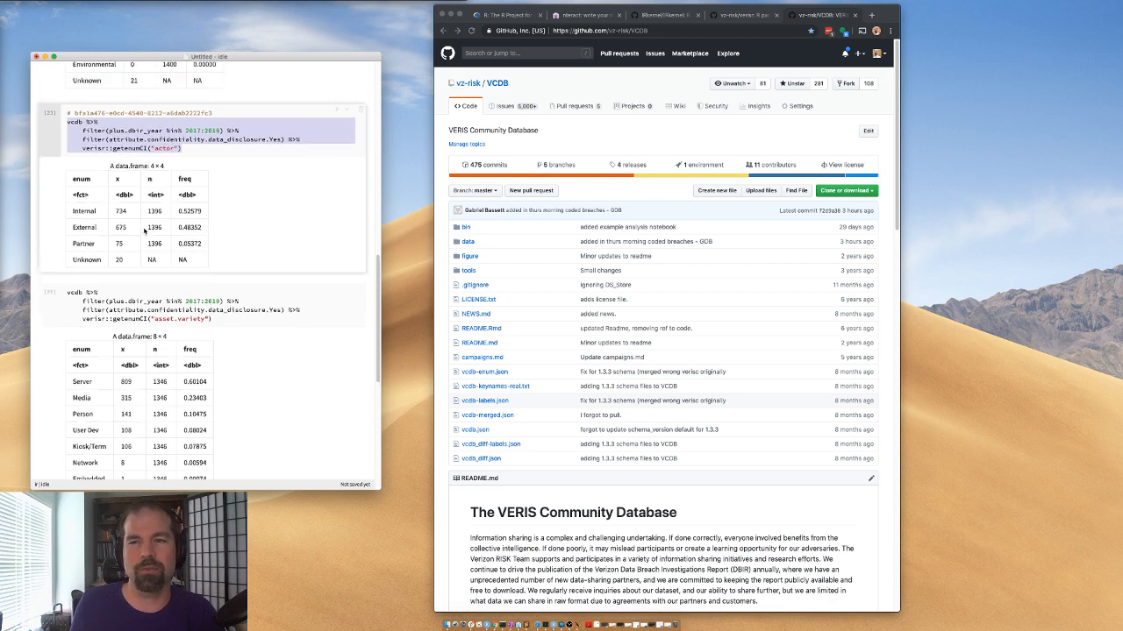
pyautogui.scroll(5, 145, 231)
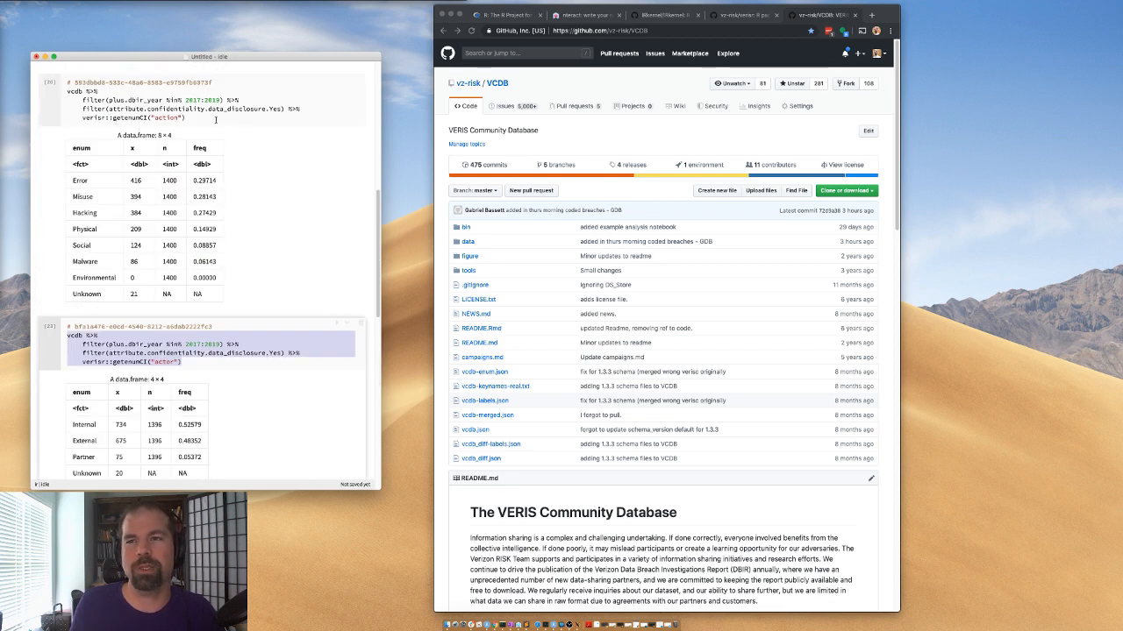
pyautogui.moveTo(214, 119); pyautogui.dragTo(59, 91)
pyautogui.press('super+c')
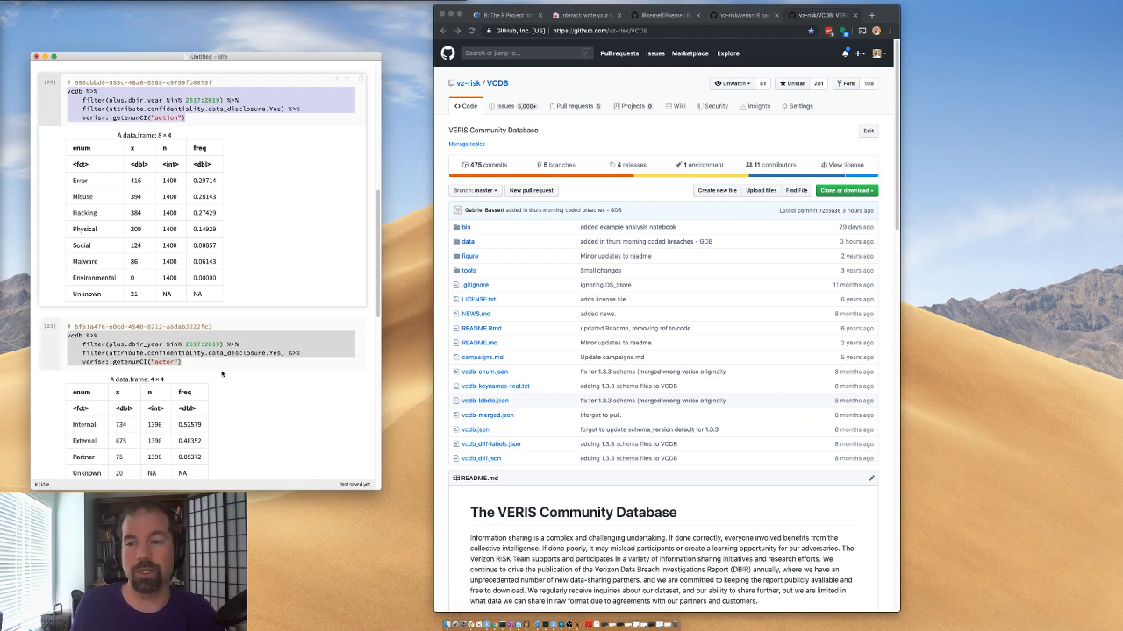
pyautogui.click(209, 311)
pyautogui.press('super+v')
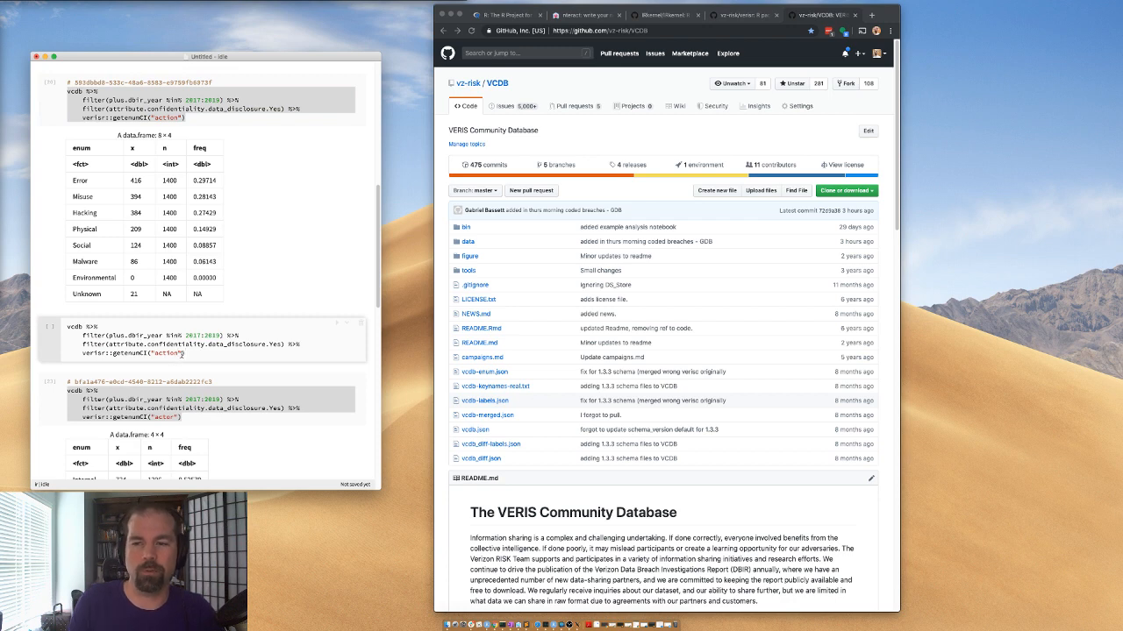
pyautogui.write('.*.var')
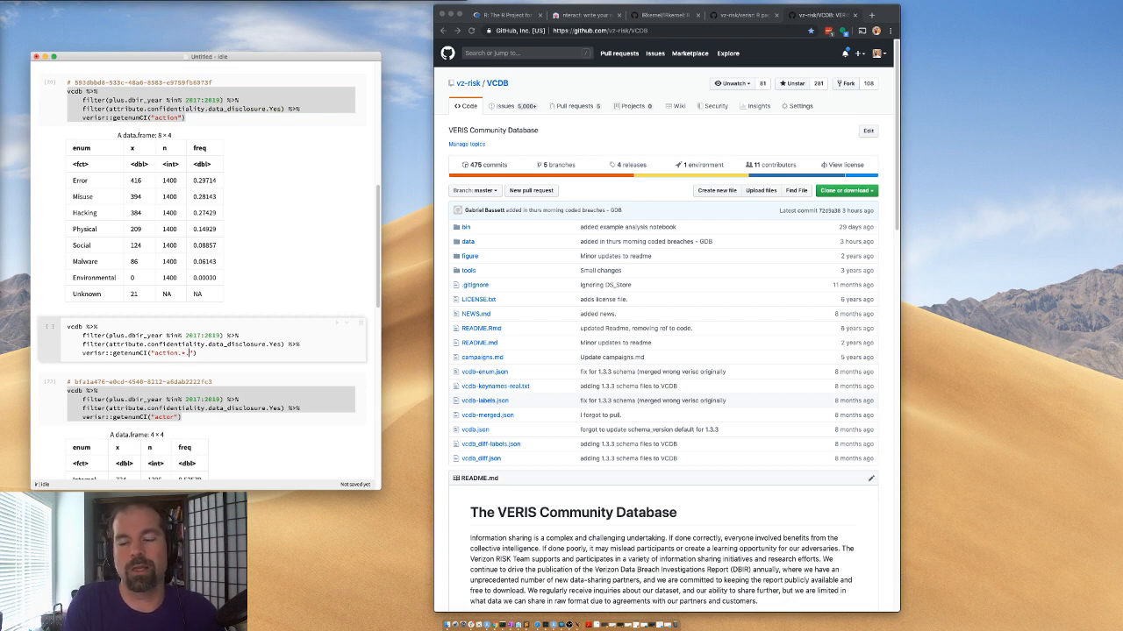
pyautogui.write('iety')
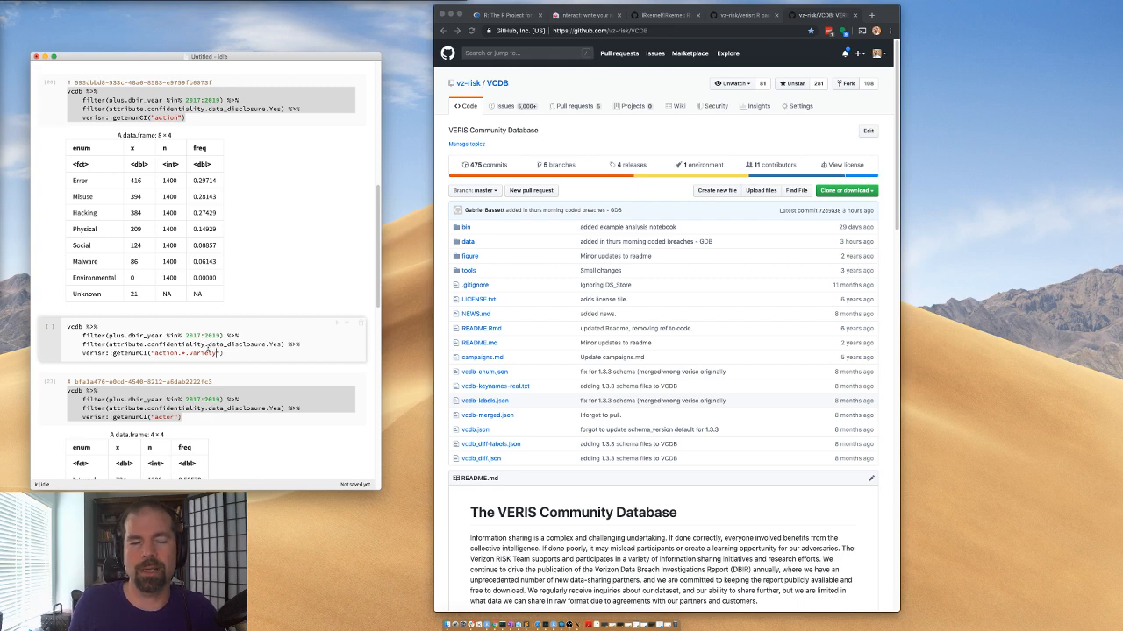
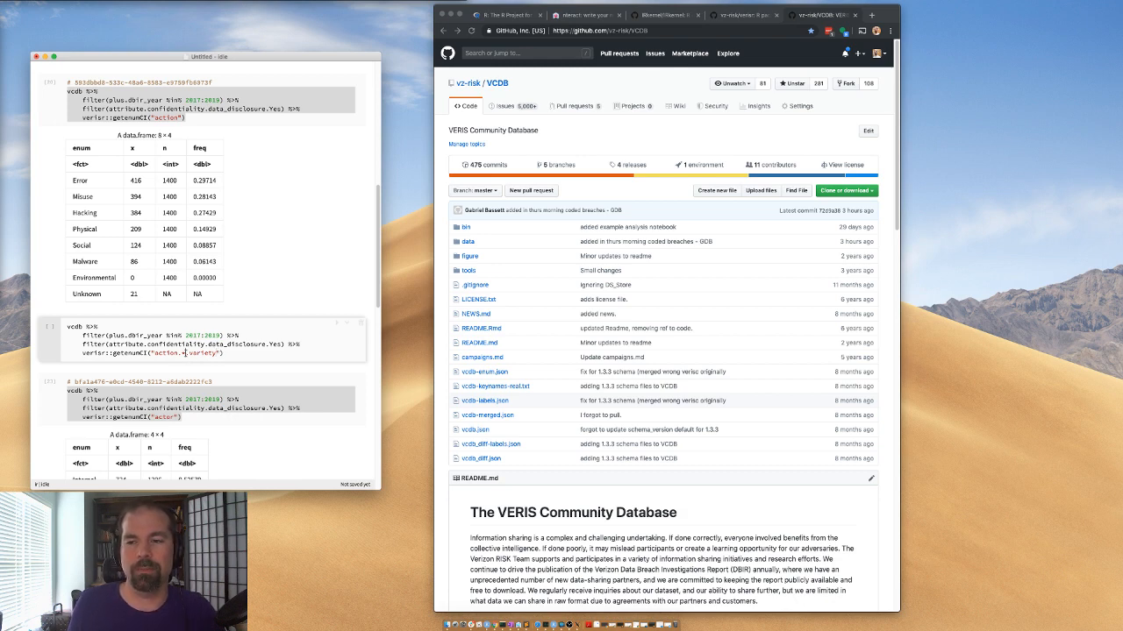
pyautogui.click(185, 353)
pyautogui.press('BackSpace')
pyautogui.write('[')
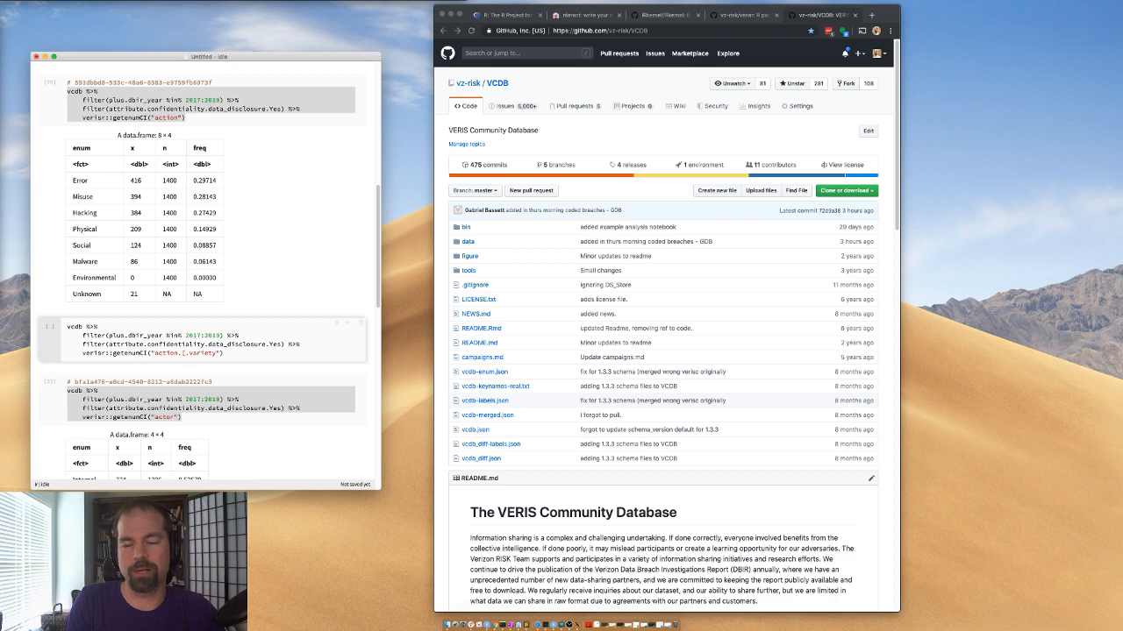
pyautogui.write('hacking')
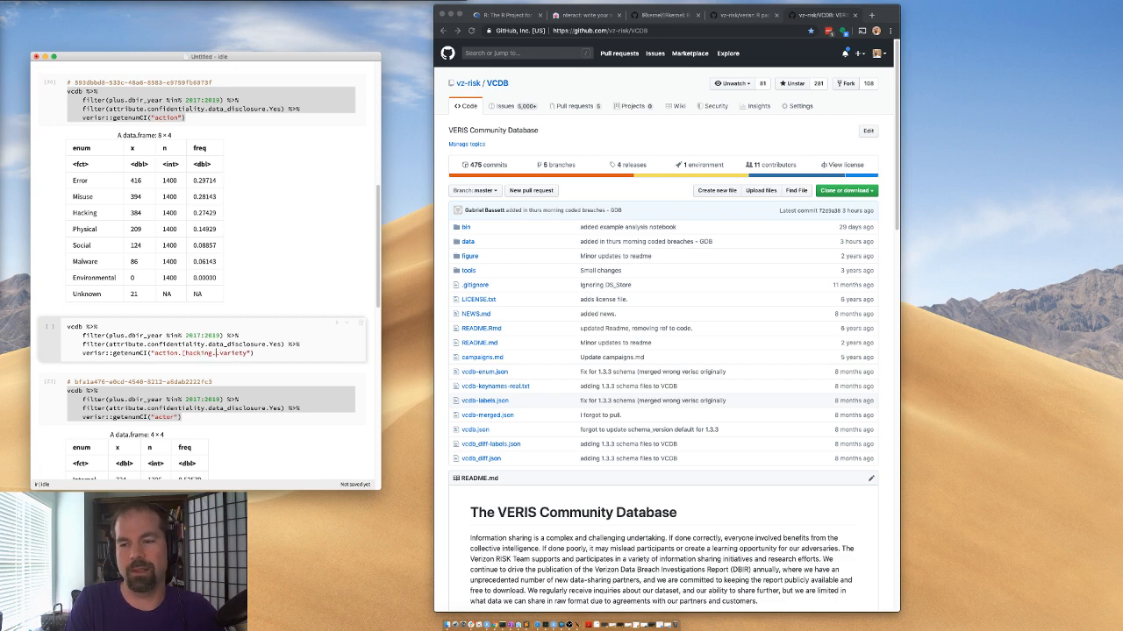
pyautogui.write('/malware/')
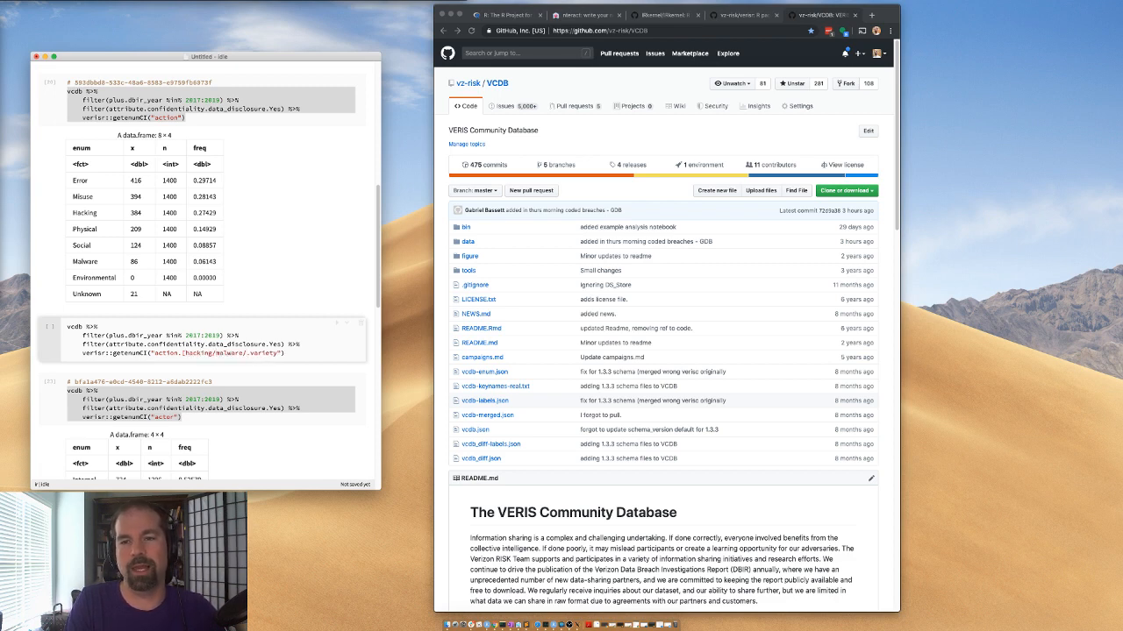
pyautogui.write('err/')
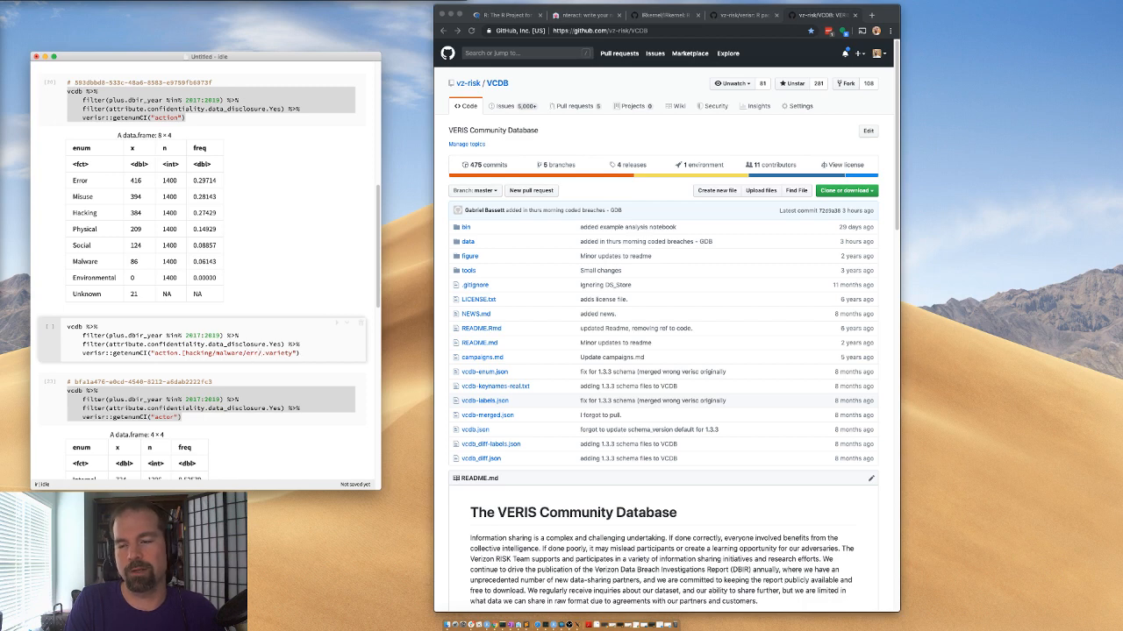
pyautogui.press('BackSpace')
pyautogui.press('BackSpace')
pyautogui.press('BackSpace')
pyautogui.press('BackSpace')
pyautogui.press('BackSpace')
pyautogui.press('BackSpace')
pyautogui.press('BackSpace')
pyautogui.press('BackSpace')
pyautogui.press('BackSpace')
pyautogui.press('BackSpace')
pyautogui.press('BackSpace')
pyautogui.press('BackSpace')
pyautogui.press('BackSpace')
pyautogui.press('BackSpace')
pyautogui.press('BackSpace')
pyautogui.press('BackSpace')
pyautogui.press('BackSpace')
pyautogui.press('BackSpace')
pyautogui.press('BackSpace')
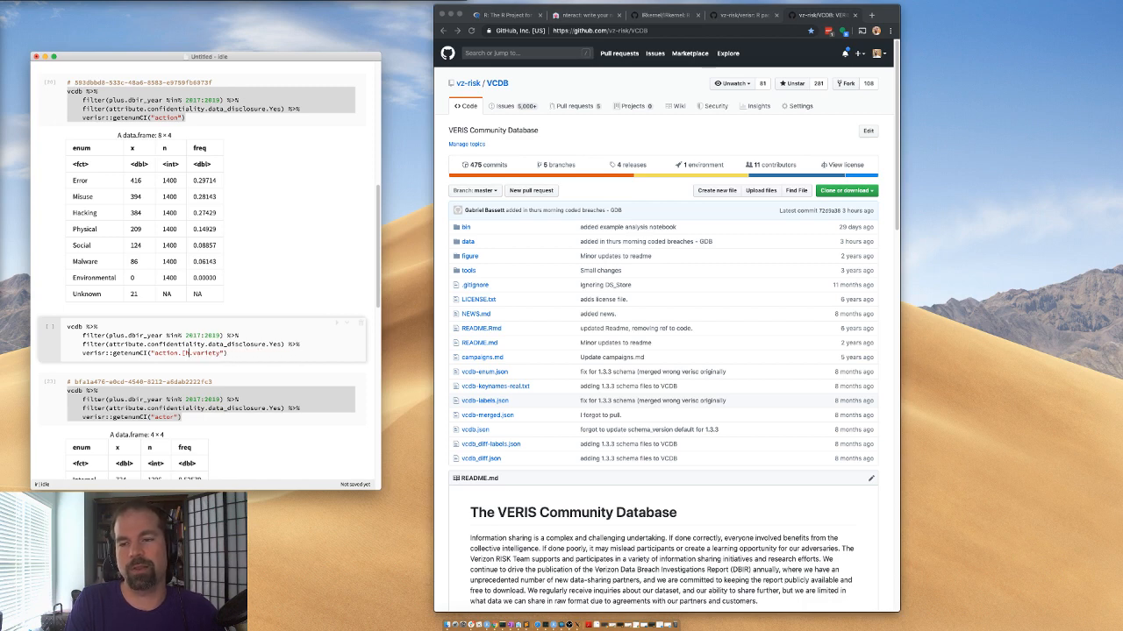
pyautogui.press('BackSpace')
pyautogui.press('BackSpace')
# - Keep the enumeration as "action.*.variety", add the argument short.names=TRUE to getenumCI, and run the cell
pyautogui.write('*.variety", ')
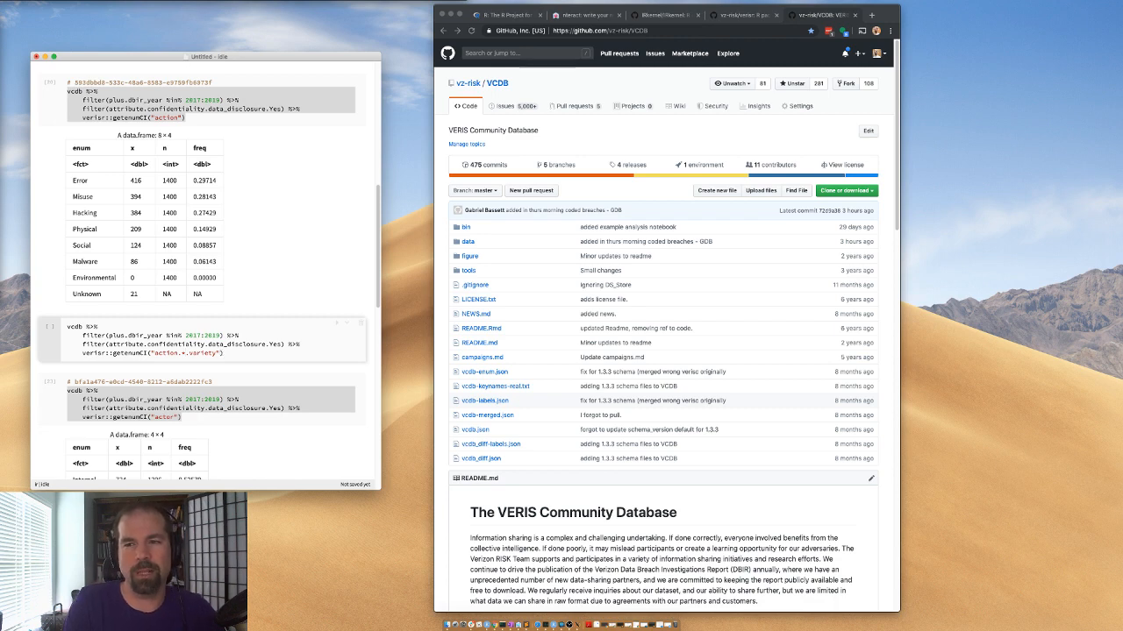
pyautogui.write('short.names')
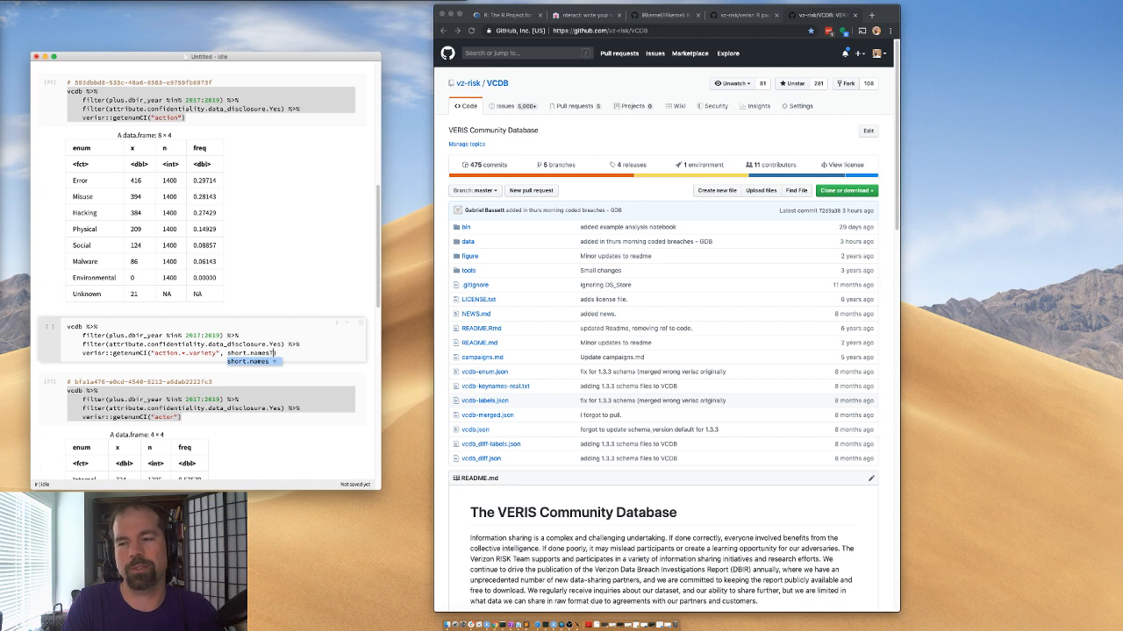
pyautogui.write('=TU')
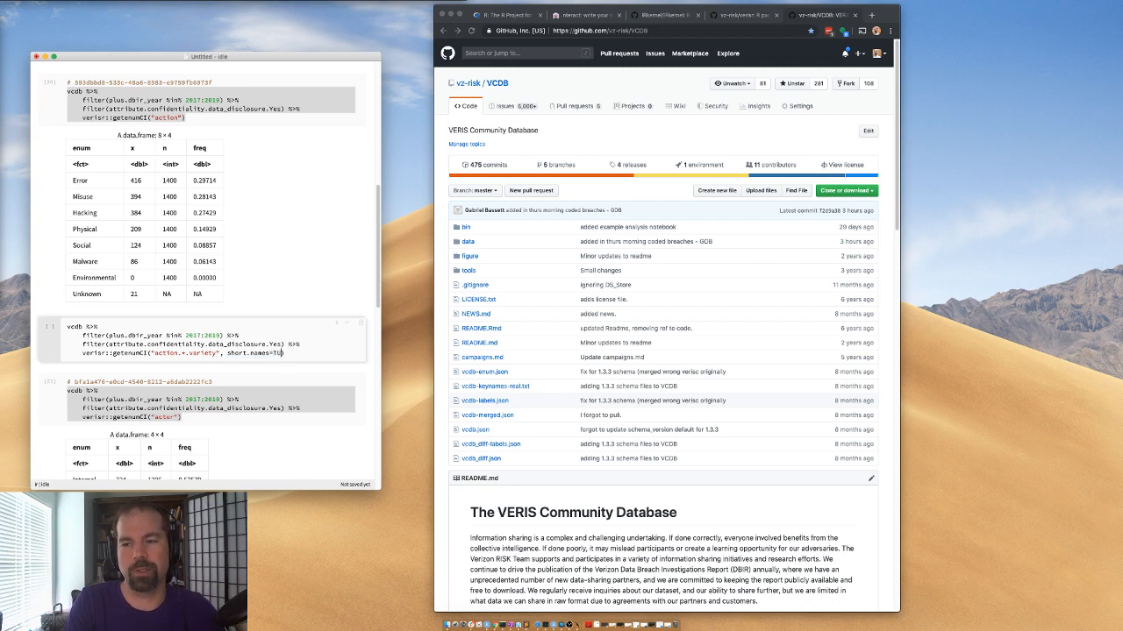
pyautogui.press('BackSpace')
pyautogui.press('BackSpace')
pyautogui.write('TRUE')
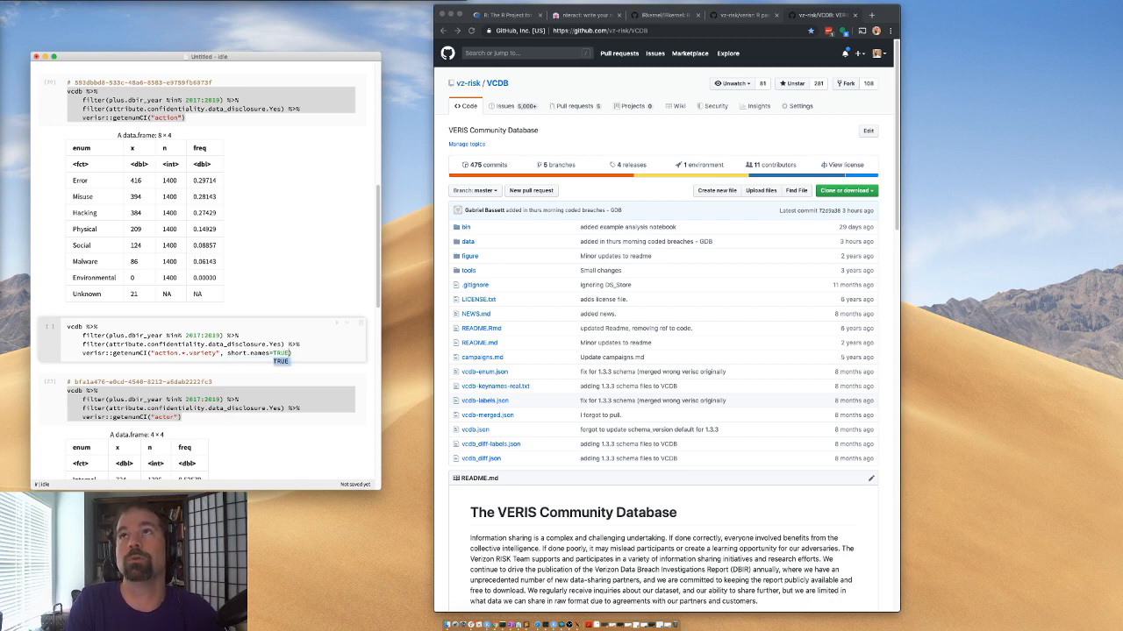
pyautogui.hotkey('shift', 'Return')
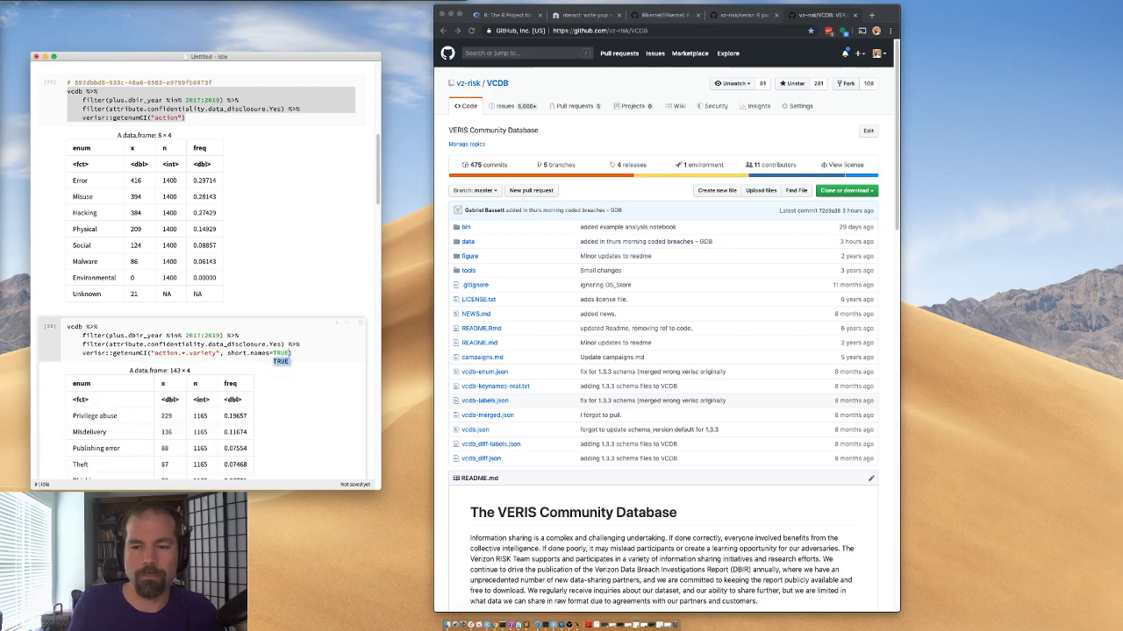
# - Pipe the action variety summary into filter(x!=0) to drop the zero-count rows, and rerun the cell
pyautogui.scroll(-20, 261, 350)
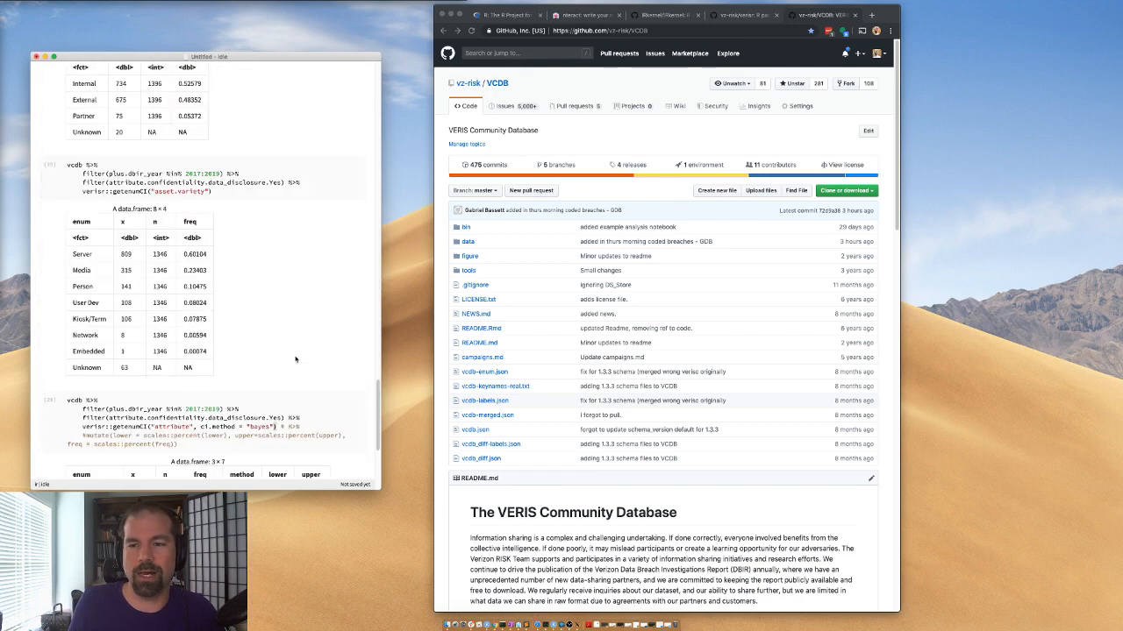
pyautogui.scroll(15, 265, 337)
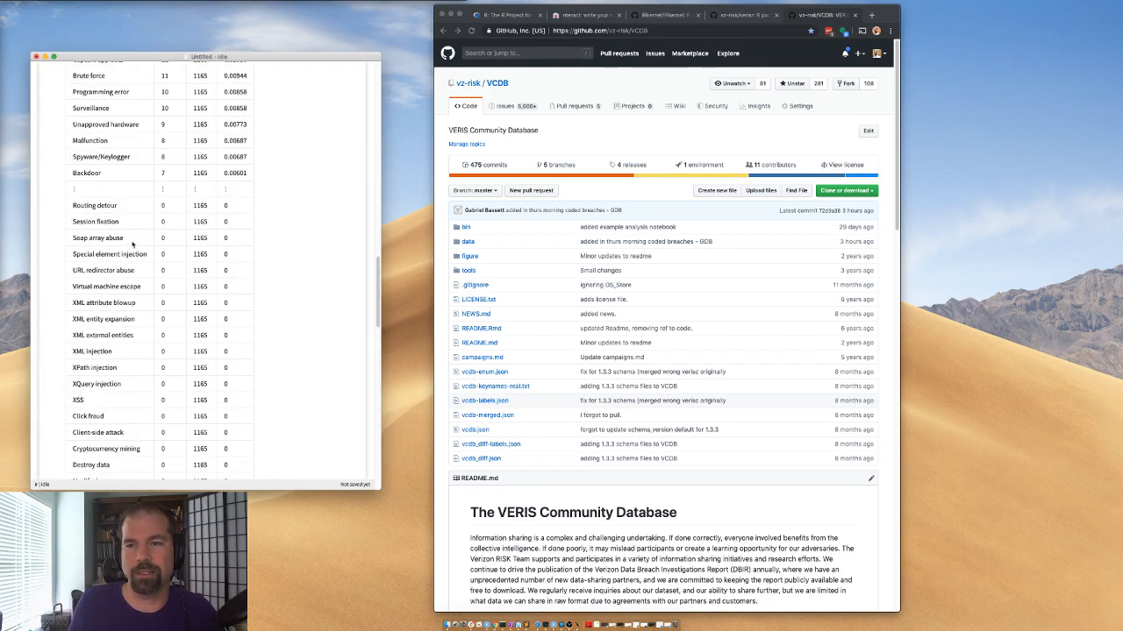
pyautogui.moveTo(160, 156); pyautogui.dragTo(161, 224)
pyautogui.scroll(10, 211, 287)
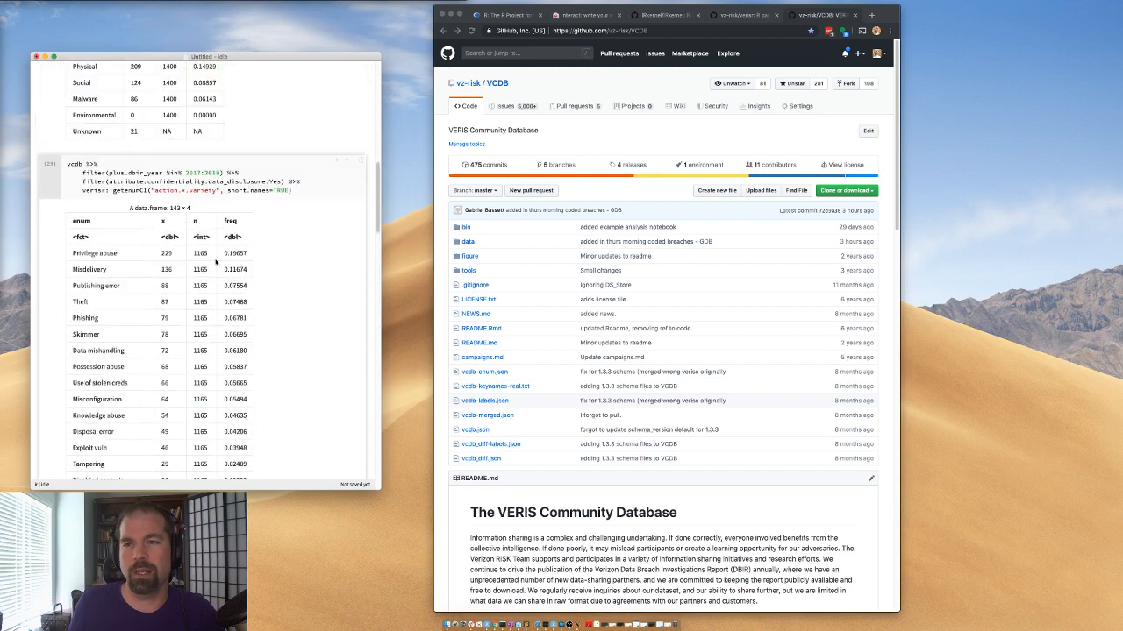
pyautogui.write('%>%')
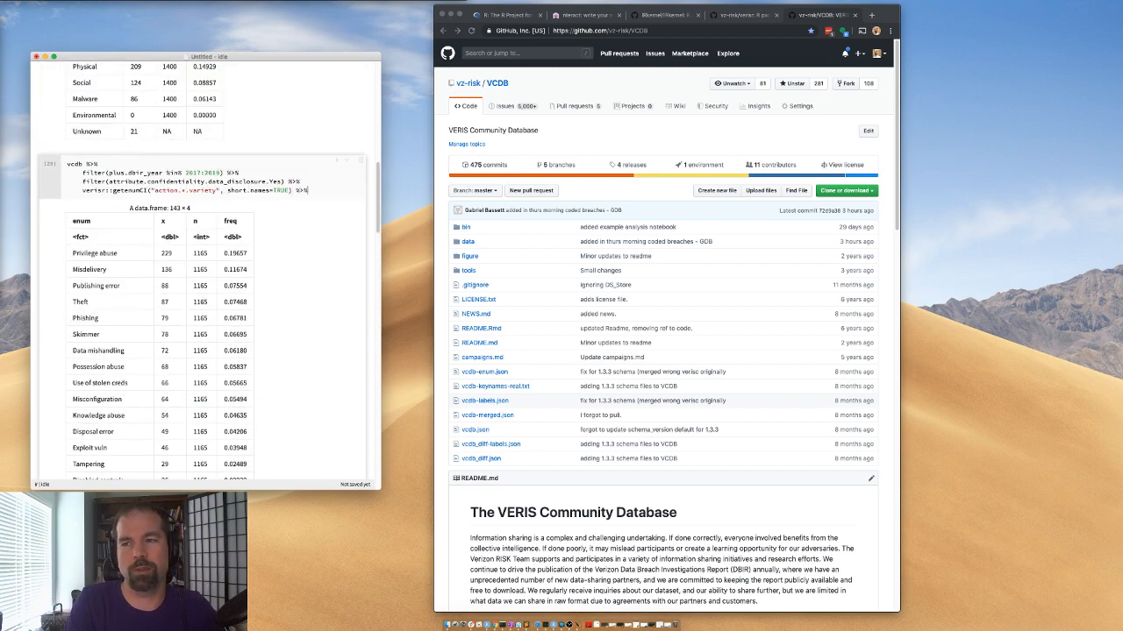
pyautogui.press('Return')
pyautogui.write('filter(x')
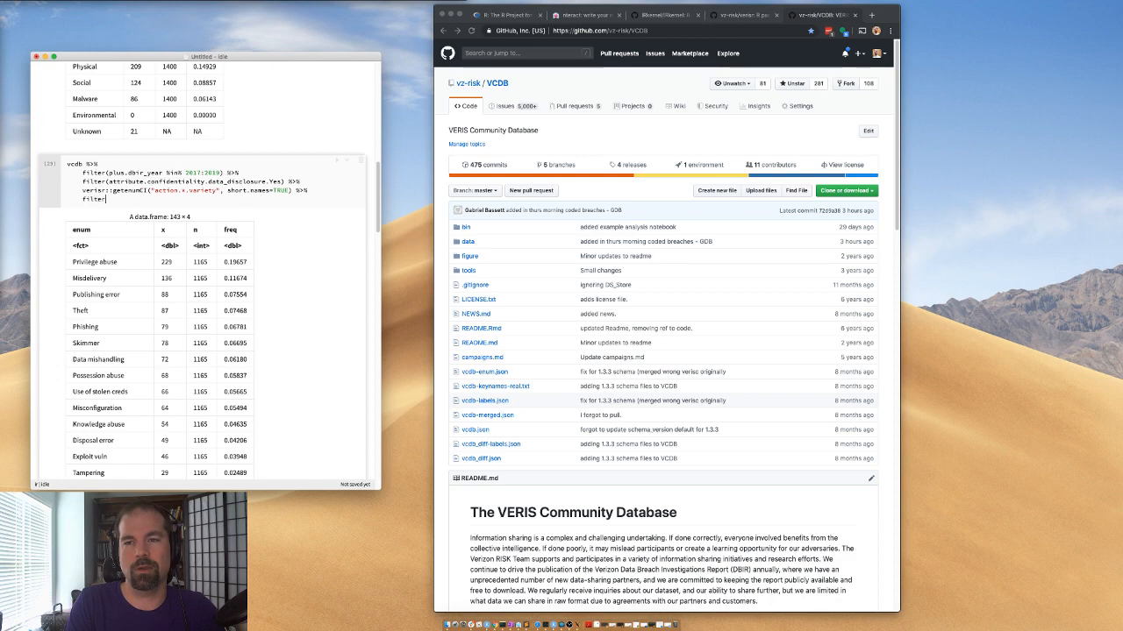
pyautogui.press('Tab')
pyautogui.write('!=0)')
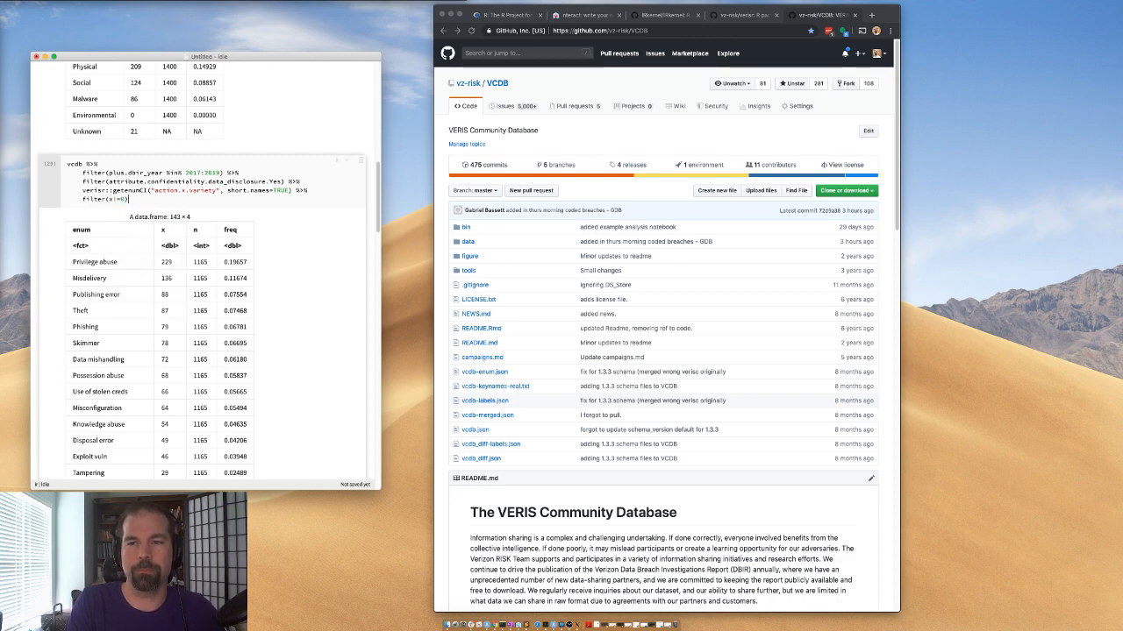
pyautogui.hotkey('shift', 'Return')
# - Examine the filtered action variety table, from its lowest counts back to the Privilege abuse row
pyautogui.scroll(-10, 272, 168)
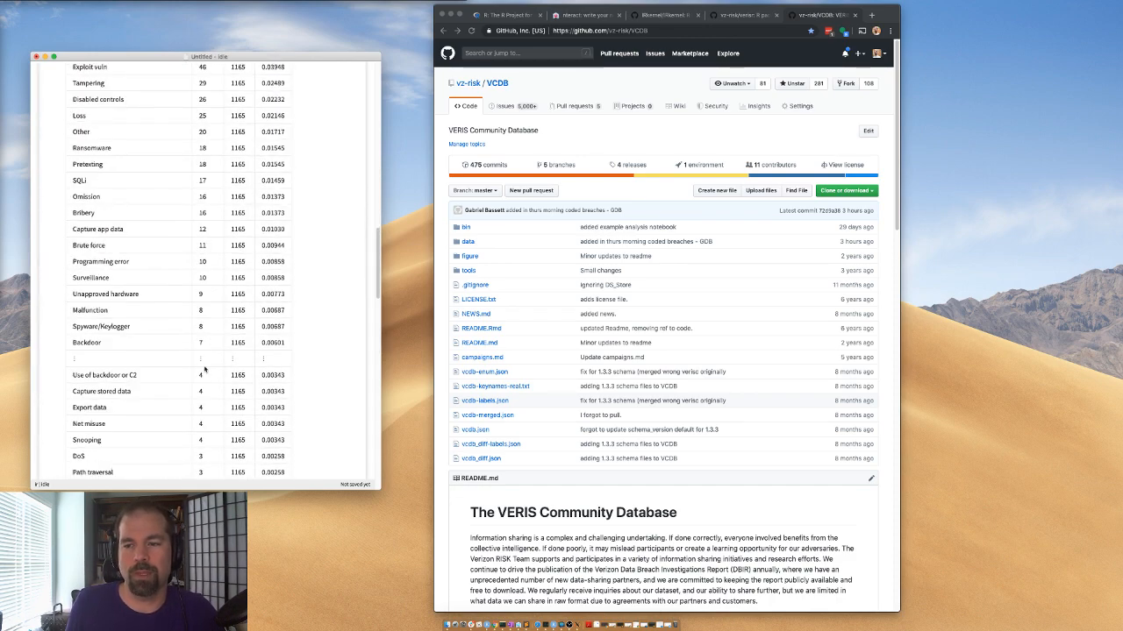
pyautogui.moveTo(158, 322); pyautogui.dragTo(259, 380)
pyautogui.scroll(-10, 233, 375)
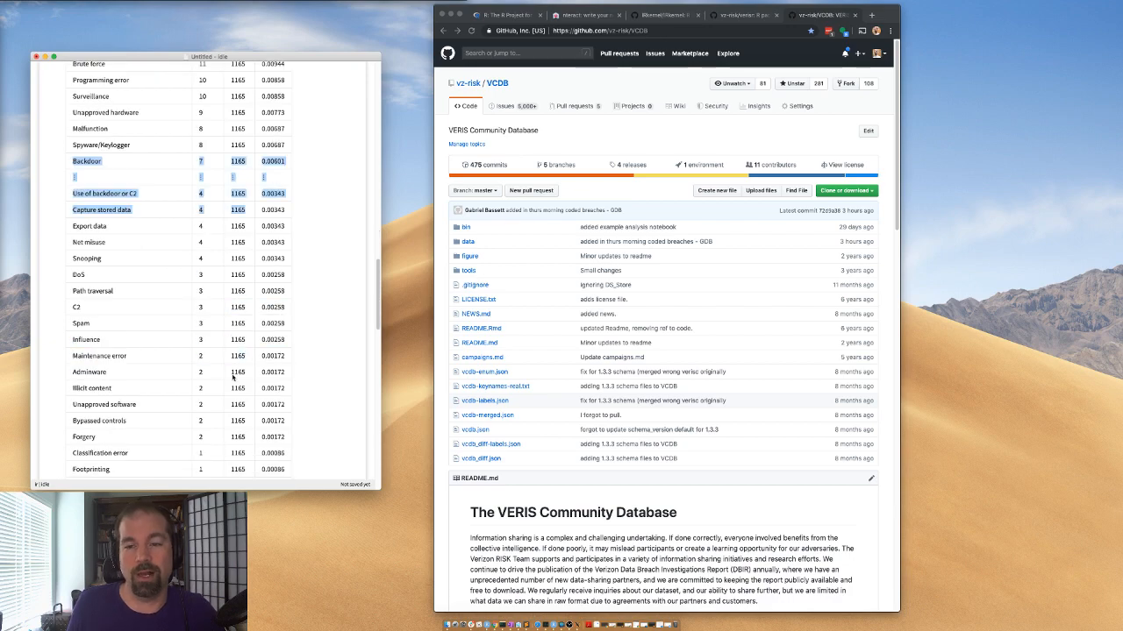
pyautogui.scroll(15, 237, 370)
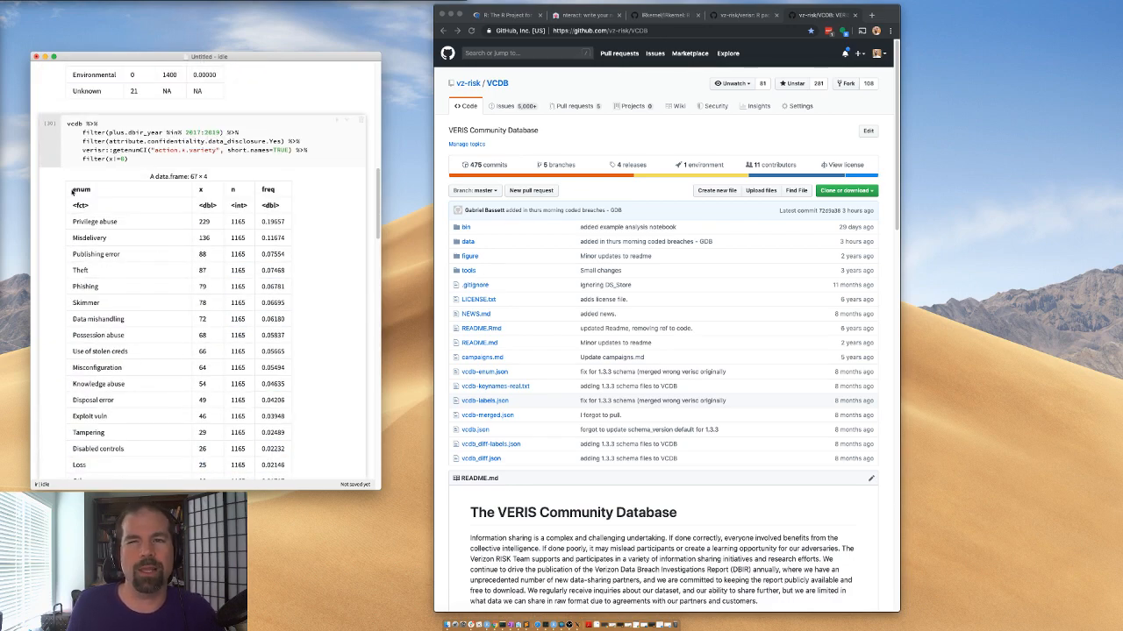
pyautogui.moveTo(72, 186); pyautogui.dragTo(274, 402)
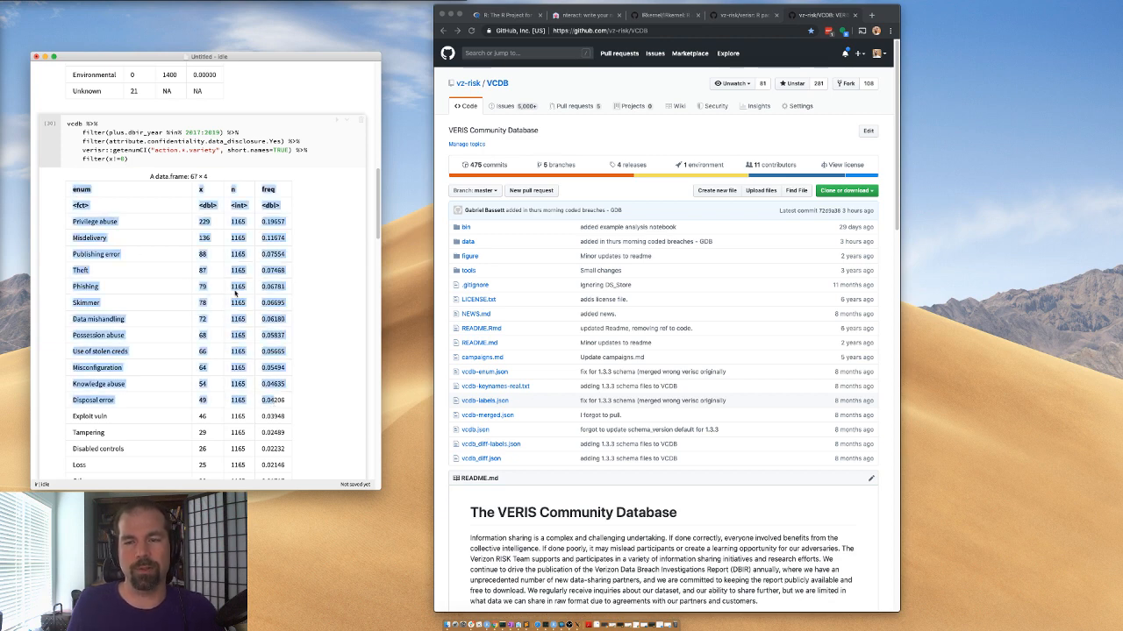
pyautogui.moveTo(85, 221); pyautogui.dragTo(286, 221)
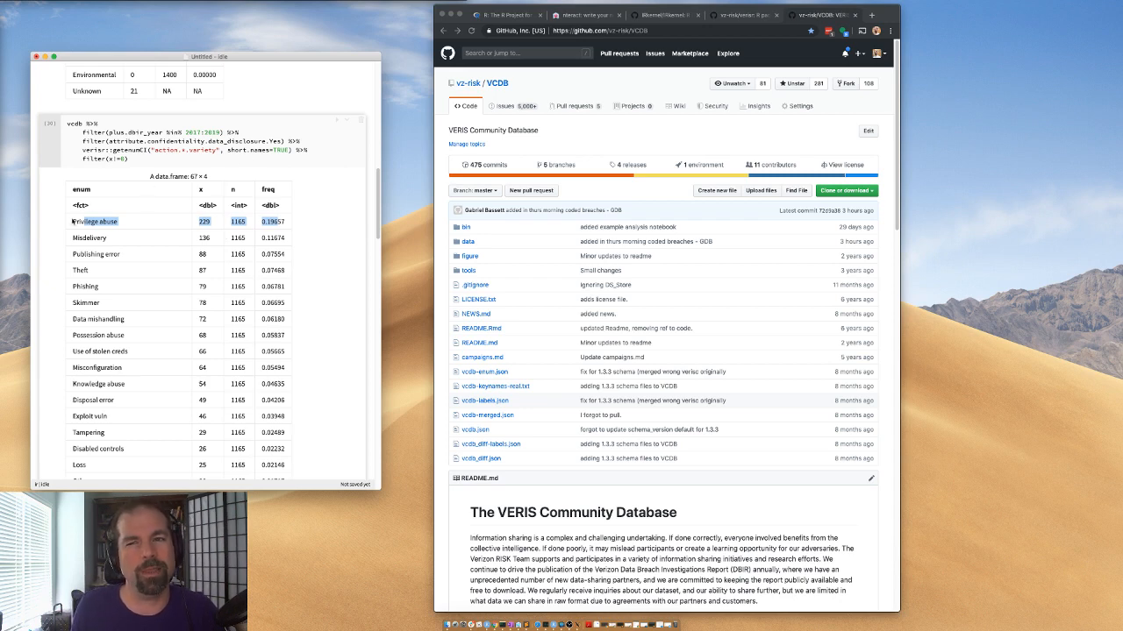
pyautogui.click(73, 222)
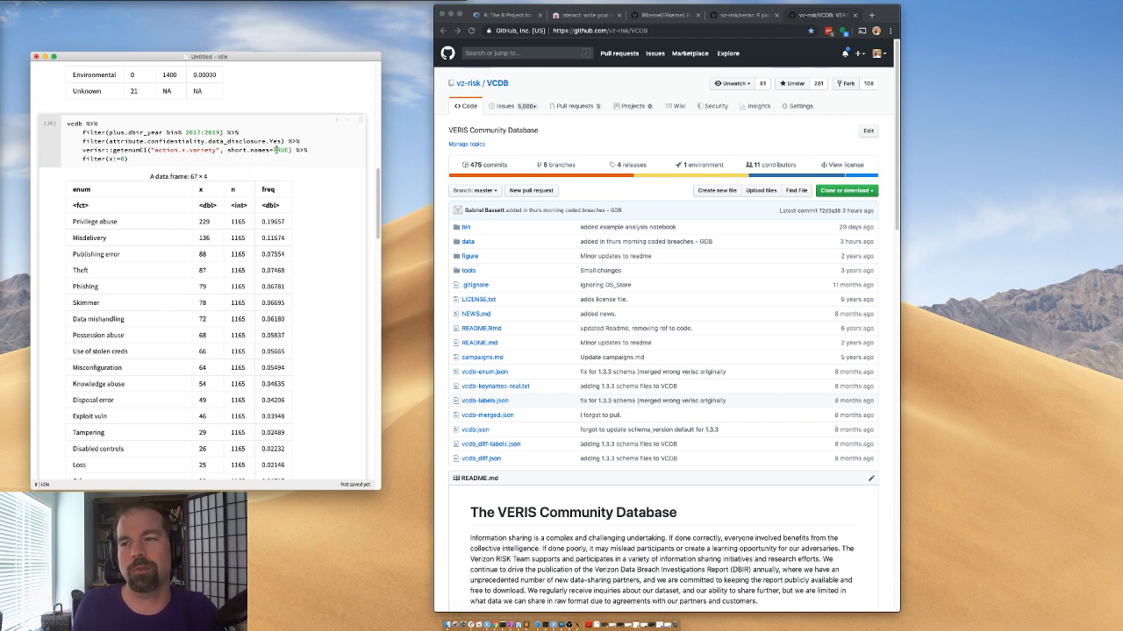
# - Set short.names to FALSE in the action variety summary, rerun the cell, and check the full name in the Privilege abuse row
pyautogui.moveTo(272, 150)
pyautogui.mouseDown()
pyautogui.moveTo(307, 150)
pyautogui.moveTo(289, 150)
pyautogui.mouseUp()
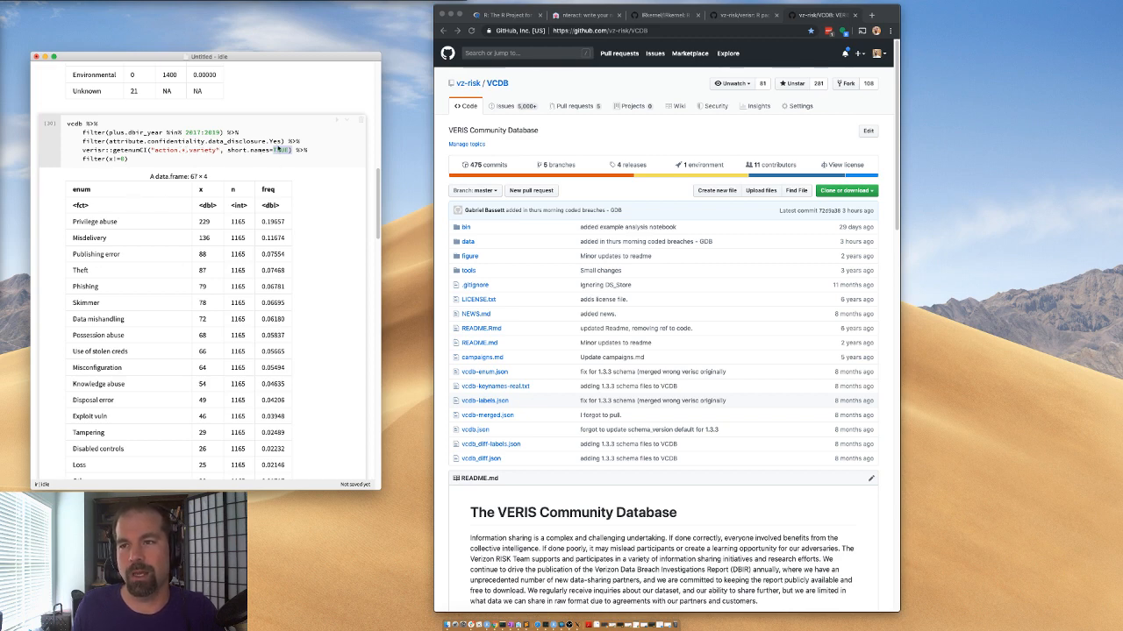
pyautogui.press('BackSpace')
pyautogui.write('FALSE')
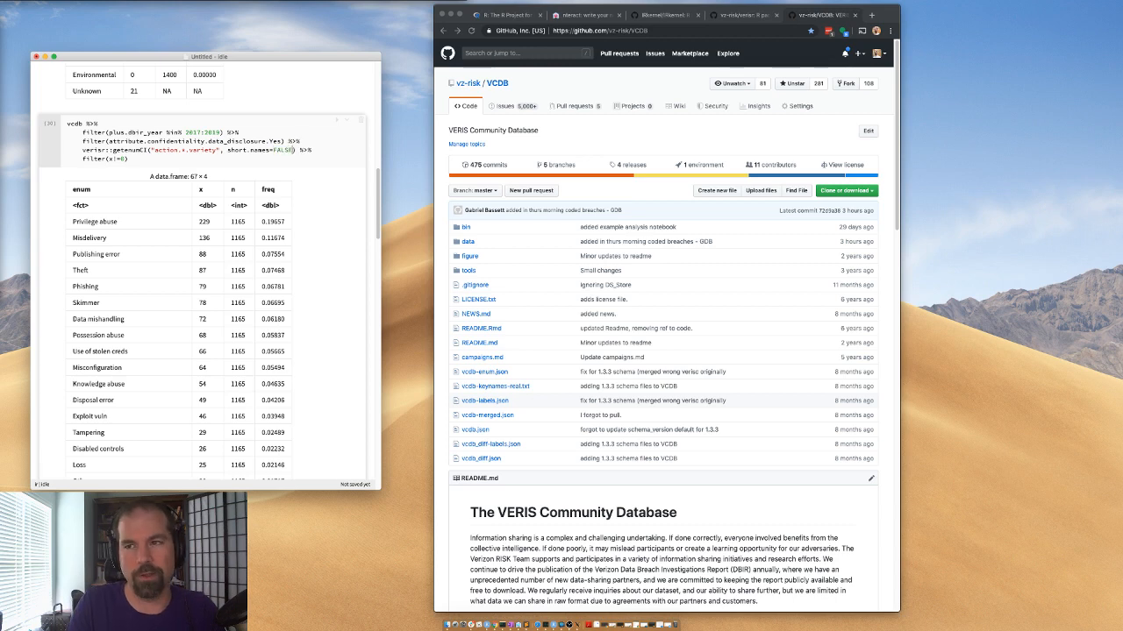
pyautogui.hotkey('shift', 'Return')
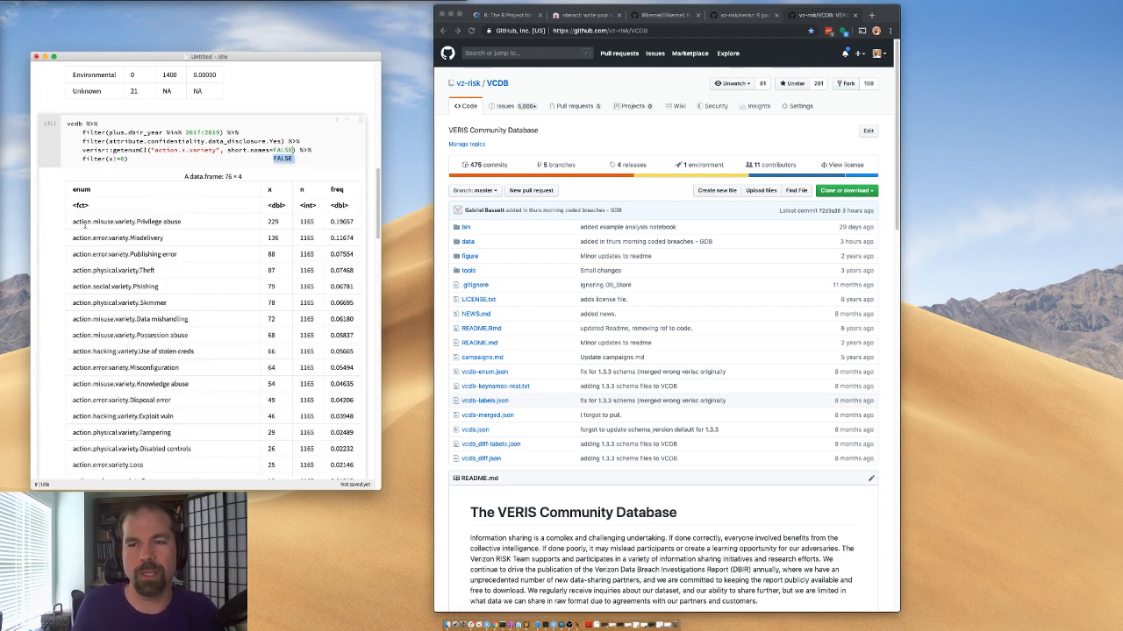
pyautogui.click(87, 222)
pyautogui.moveTo(74, 221); pyautogui.dragTo(136, 221)
pyautogui.click(170, 220)
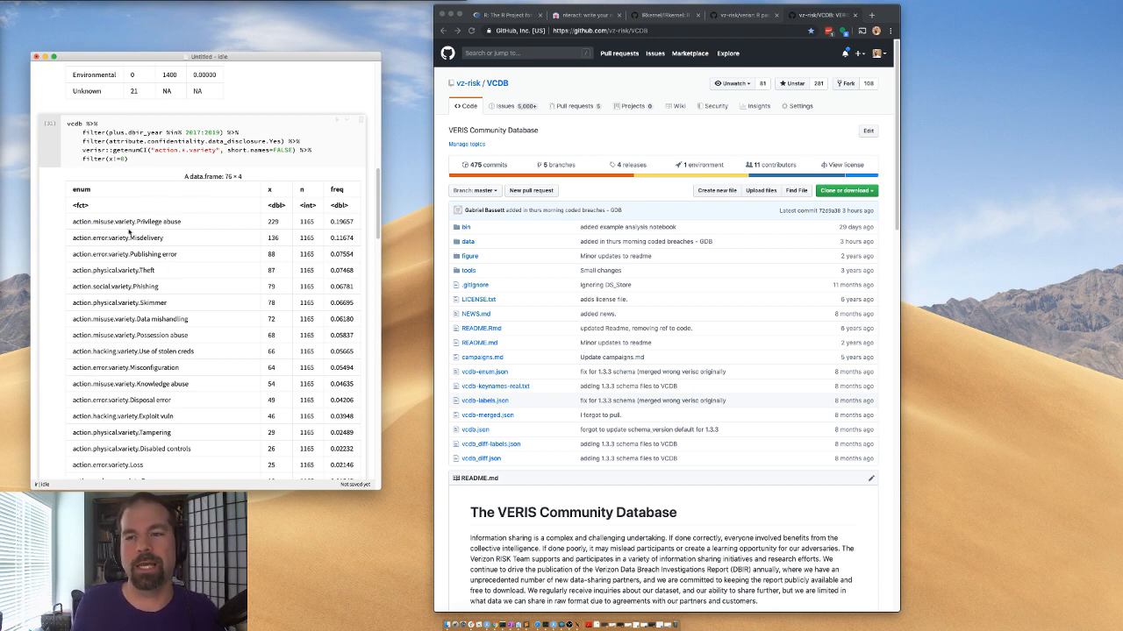
pyautogui.moveTo(123, 221); pyautogui.dragTo(166, 221)
pyautogui.click(167, 221)
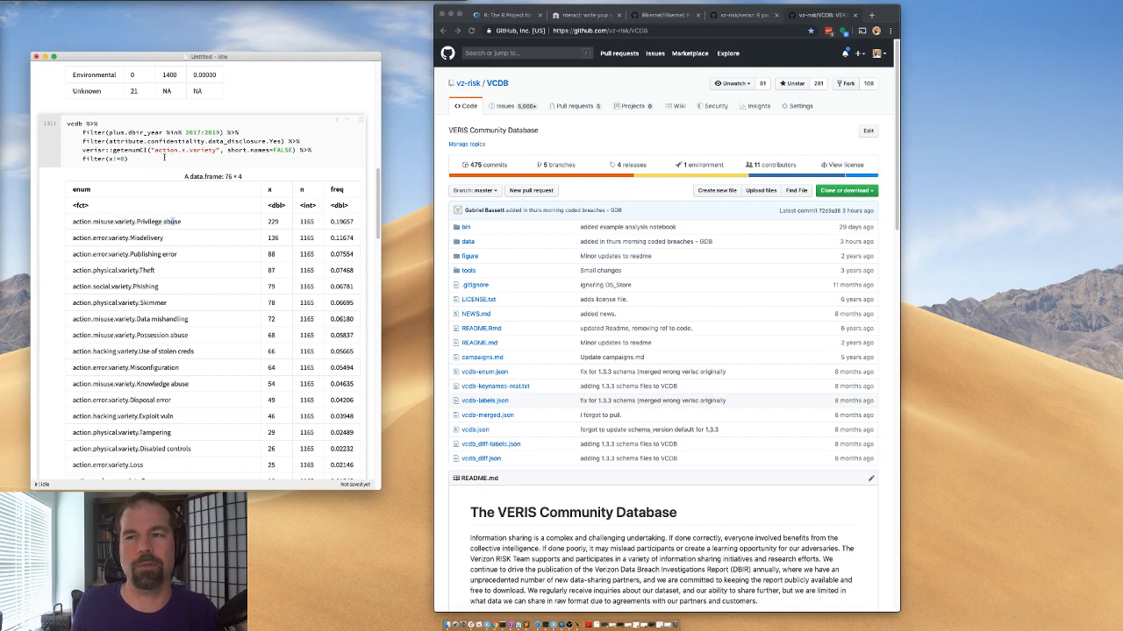
# - Copy the actor summary code, without its comment line, into a new cell directly below the actor table
pyautogui.scroll(-20, 164, 156)
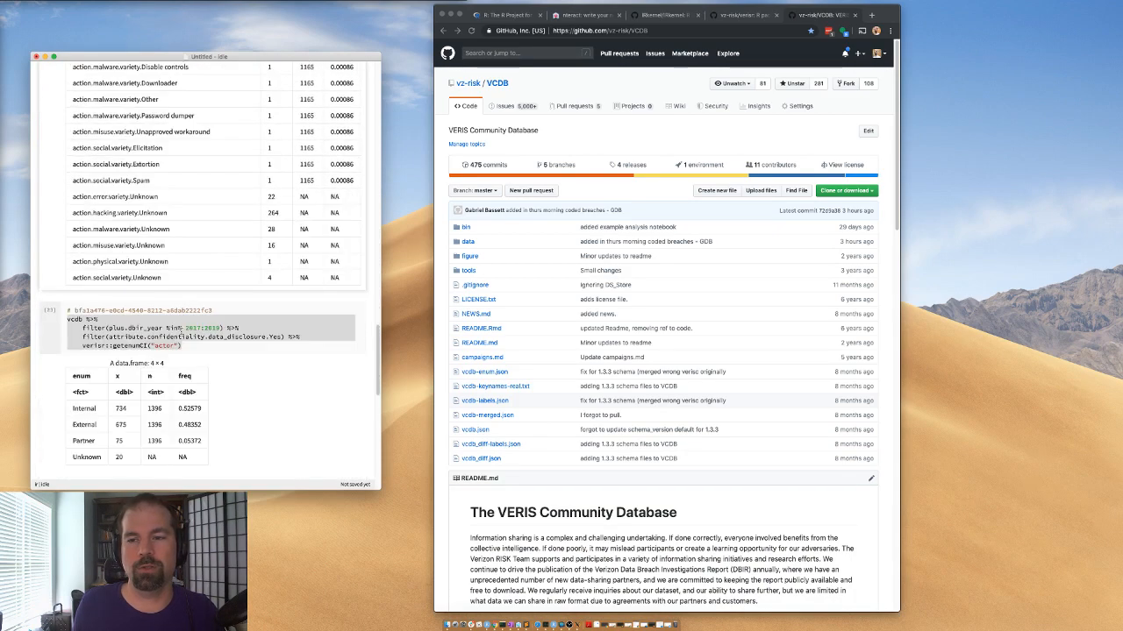
pyautogui.click(184, 346)
pyautogui.moveTo(184, 346); pyautogui.dragTo(62, 321)
pyautogui.hotkey('ctrl', 'c')
pyautogui.scroll(-3, 82, 321)
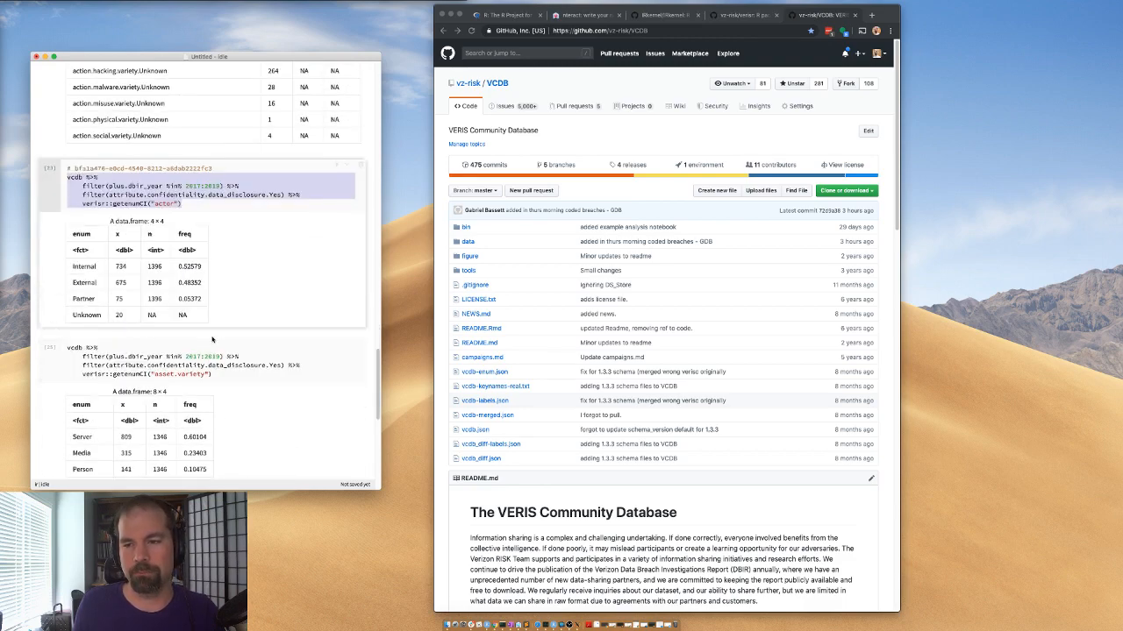
pyautogui.click(207, 332)
pyautogui.hotkey('ctrl', 'v')
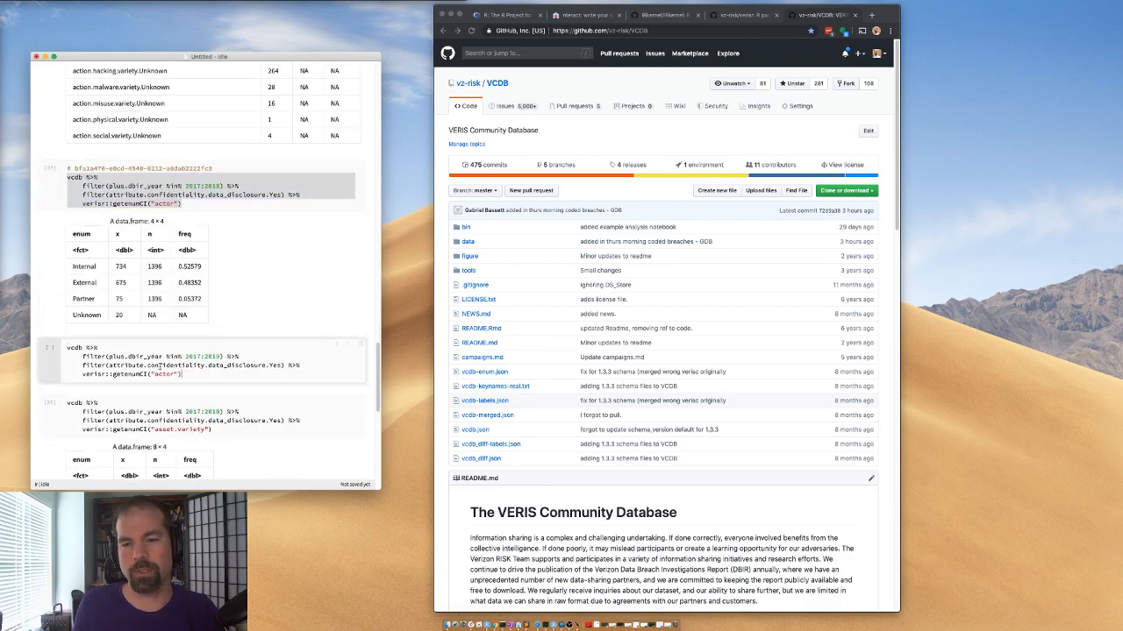
# - Change the enumeration in the copied cell to "actor.*.motive" and add the argument short.names=FALSE to getenumCI
pyautogui.scroll(-3, 193, 289)
pyautogui.click(173, 209)
pyautogui.write('.*.mo')
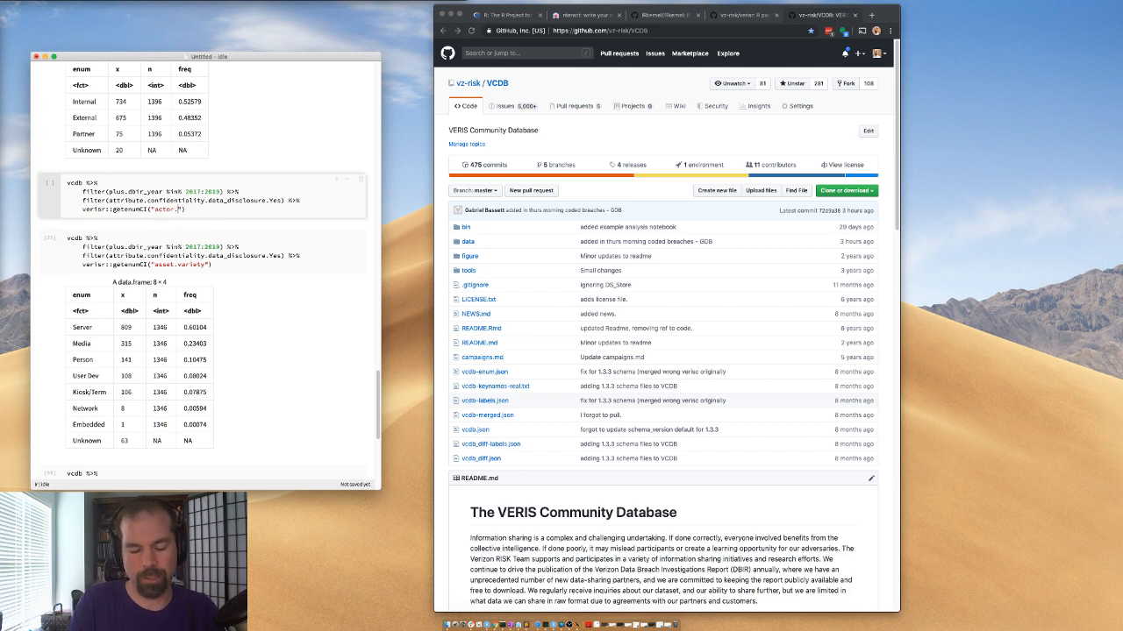
pyautogui.write('tive')
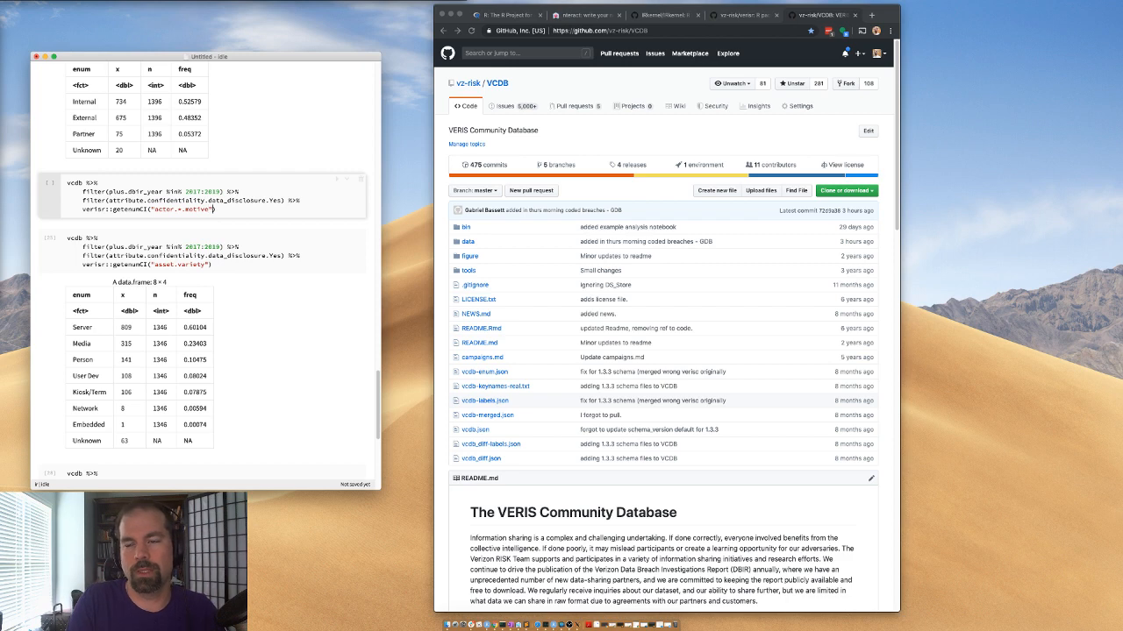
pyautogui.write('", ')
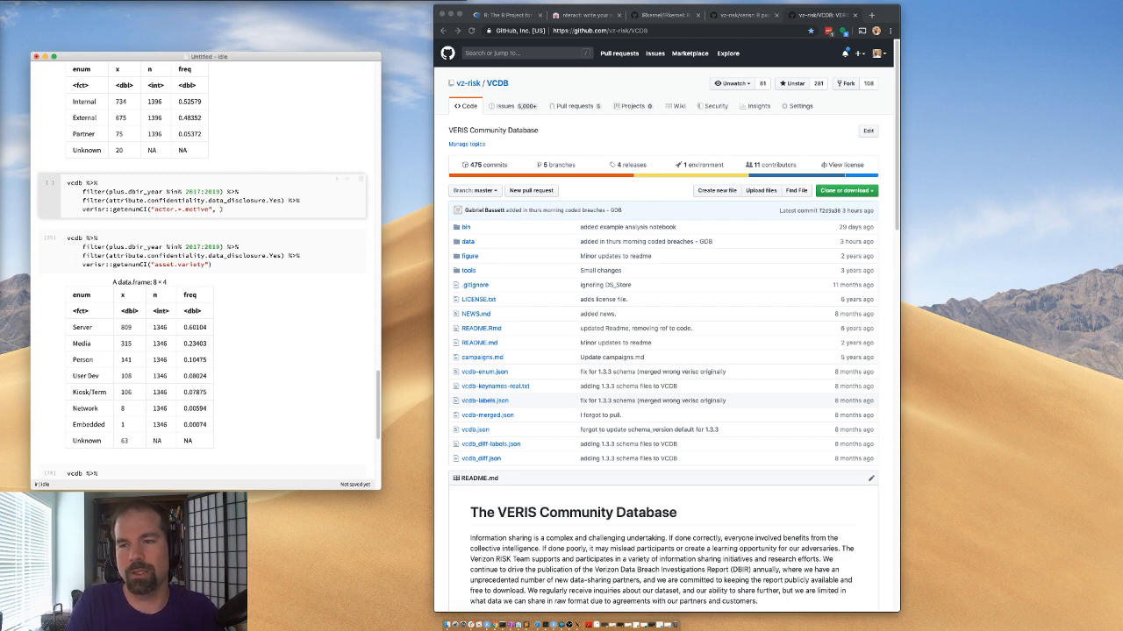
pyautogui.write('short.names=FALSE')
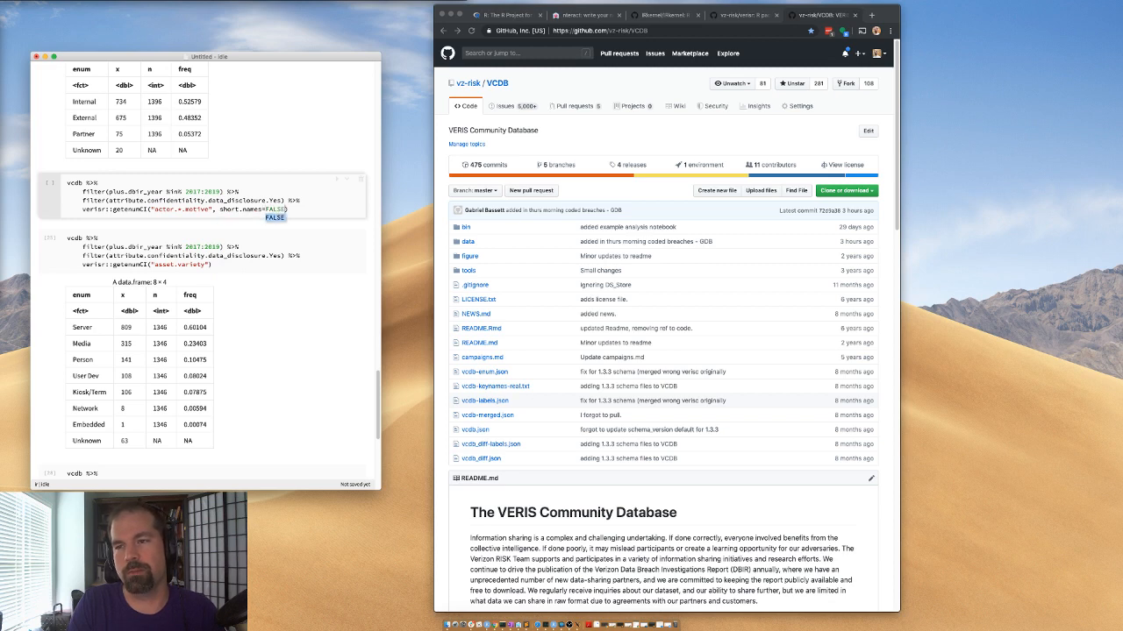
pyautogui.press('BackSpace')
pyautogui.press('BackSpace')
pyautogui.press('BackSpace')
pyautogui.press('BackSpace')
pyautogui.press('BackSpace')
pyautogui.press('BackSpace')
pyautogui.press('BackSpace')
pyautogui.press('BackSpace')
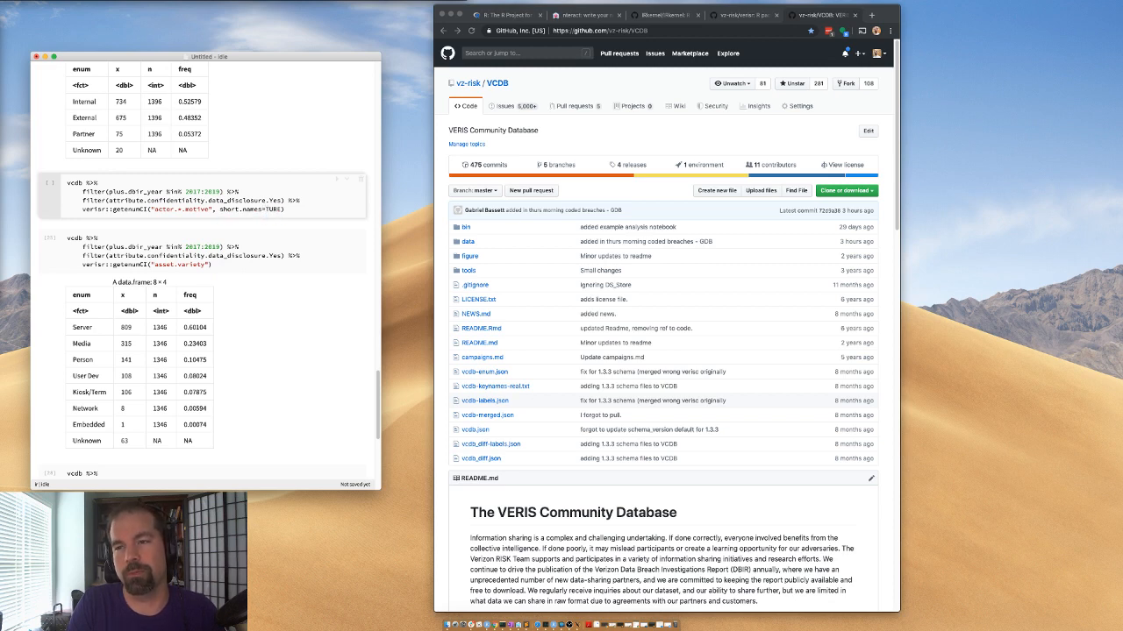
pyautogui.write('R')
pyautogui.press('BackSpace')
pyautogui.press('BackSpace')
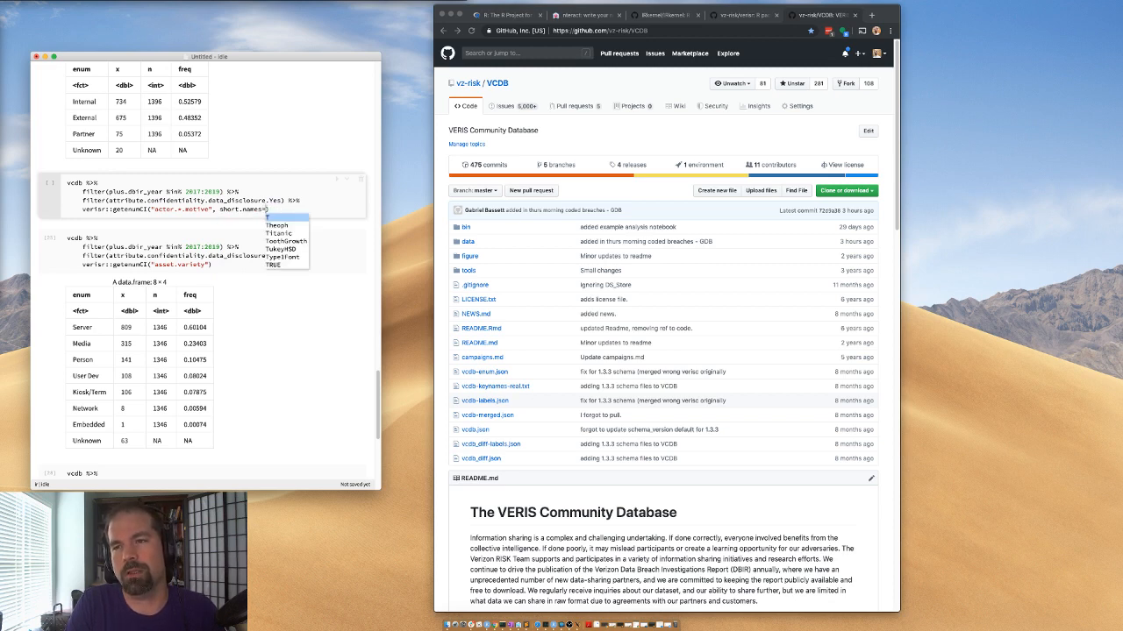
pyautogui.write('FALSE')
# - Run the actor motive cell, add the argument na.rm=TRUE to getenumCI, and rerun it
pyautogui.hotkey('shift', 'Return')
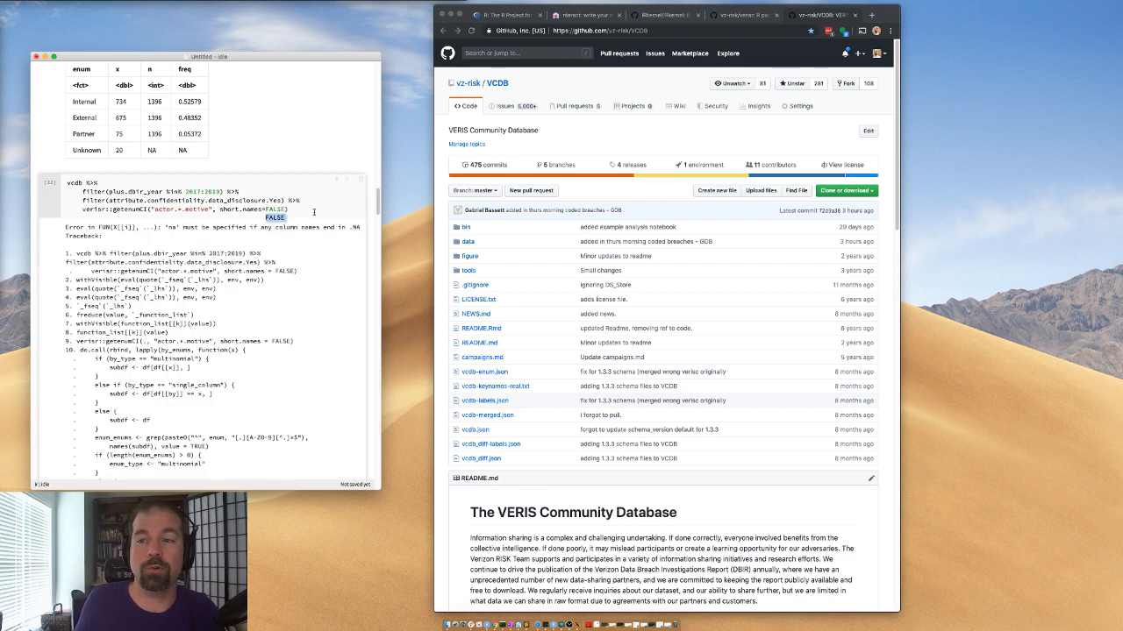
pyautogui.moveTo(167, 228); pyautogui.dragTo(193, 237)
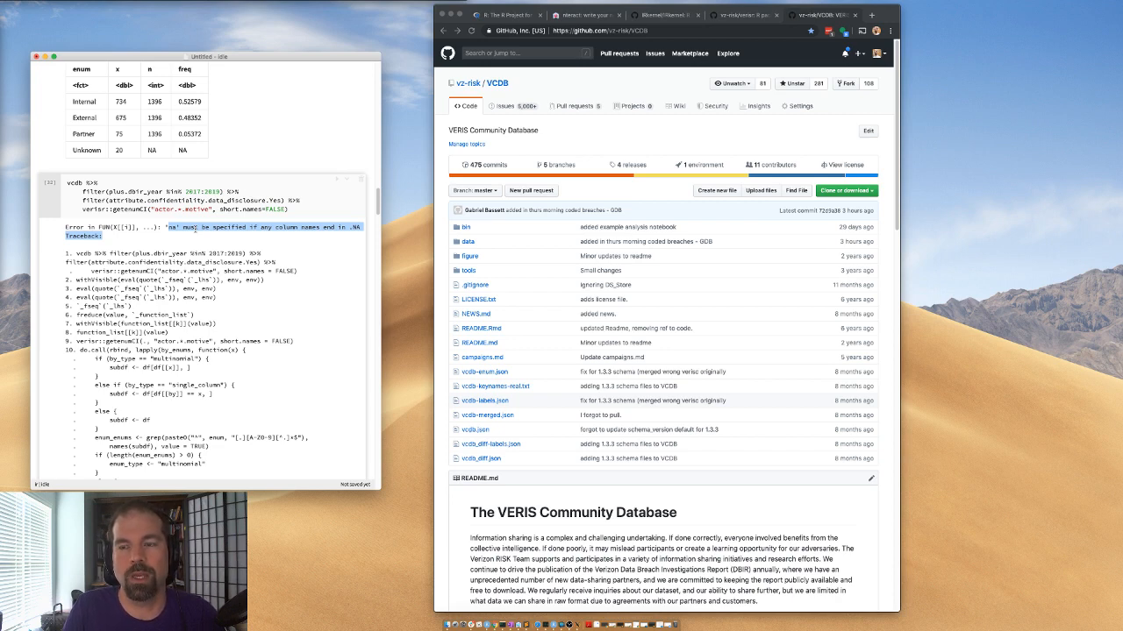
pyautogui.click(288, 211)
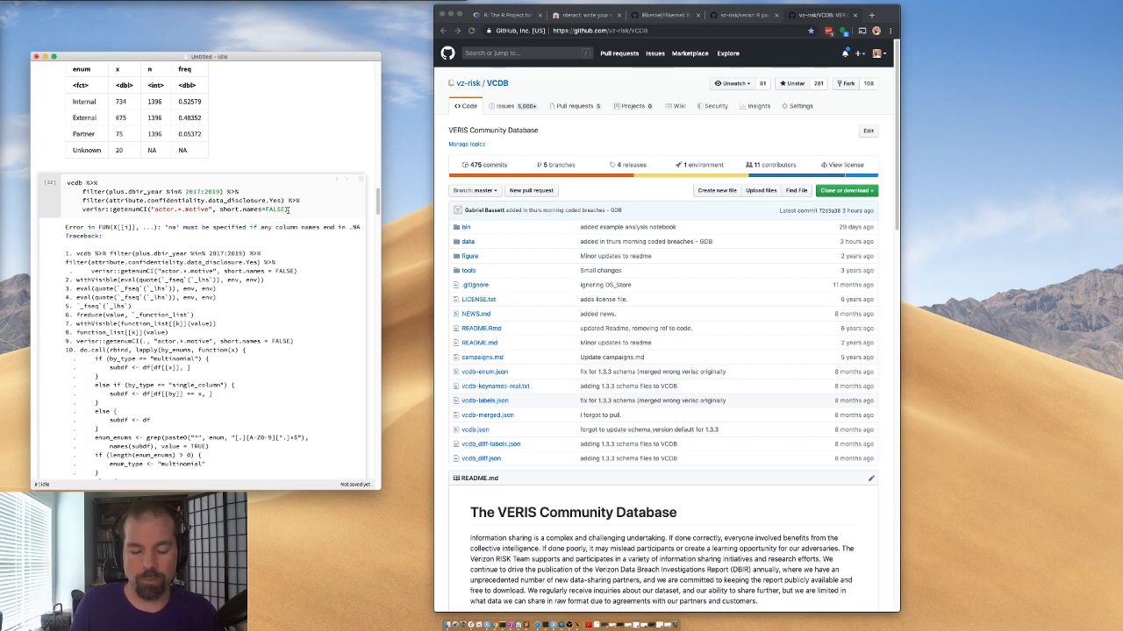
pyautogui.write(', ')
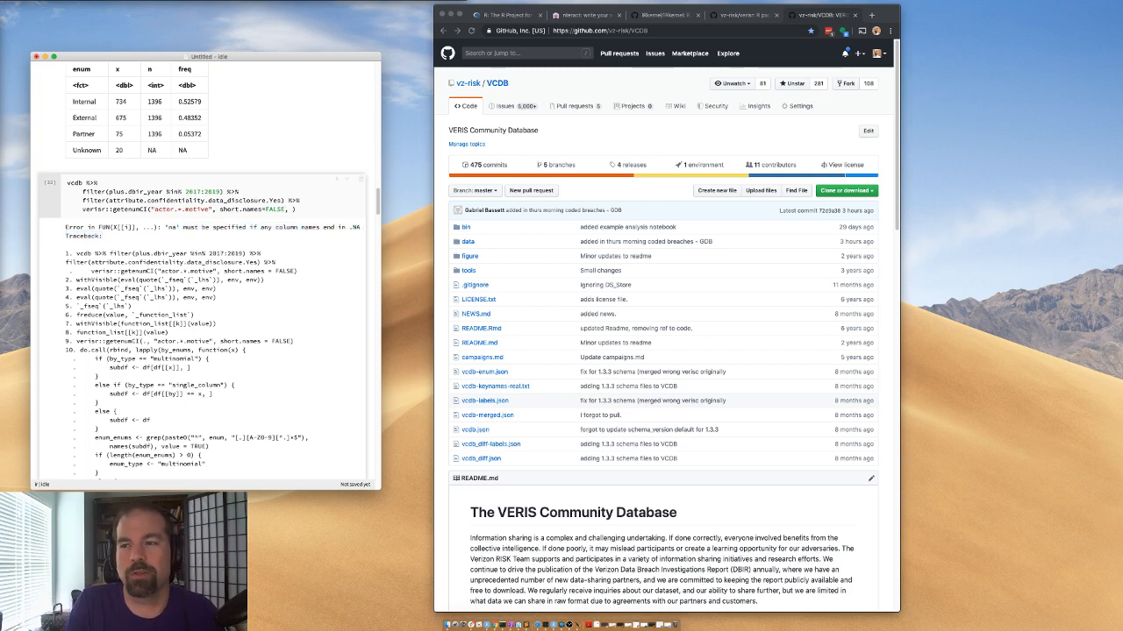
pyautogui.write('na.rm=TRUE')
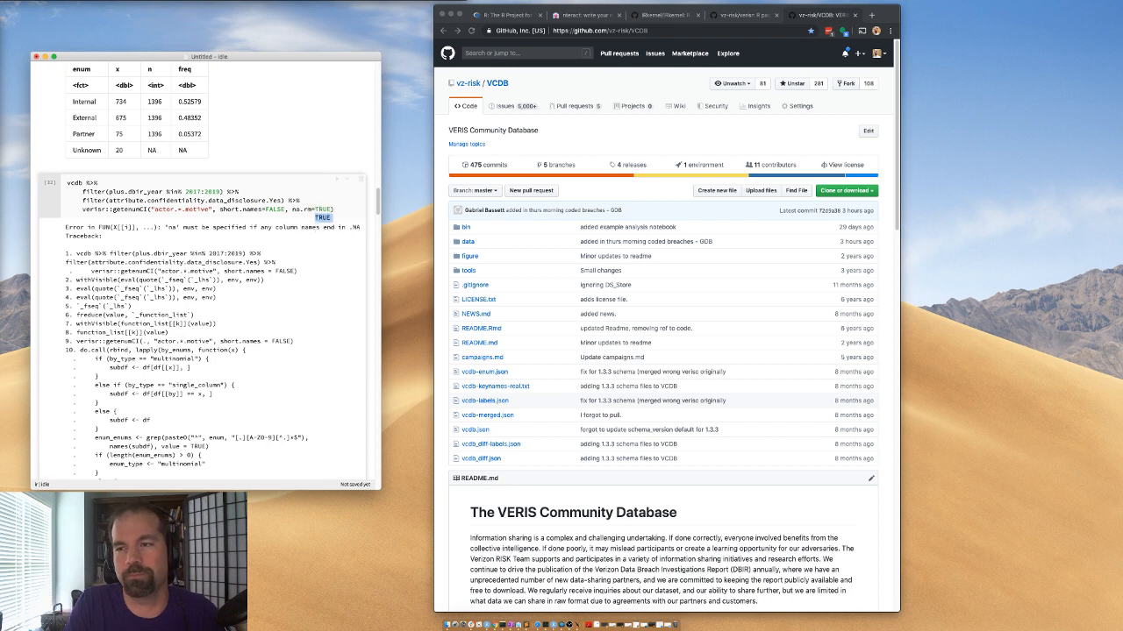
pyautogui.hotkey('shift', 'Return')
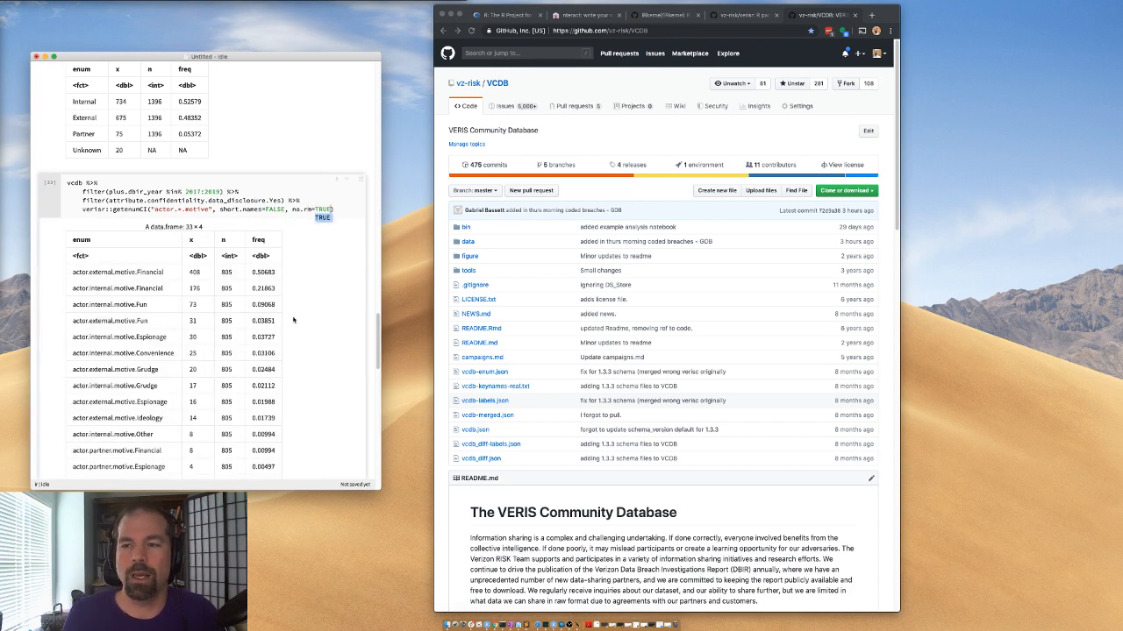
# - Review the NA rows of the actor motive table, set na.rm to FALSE, and rerun the cell
pyautogui.scroll(-5, 202, 263)
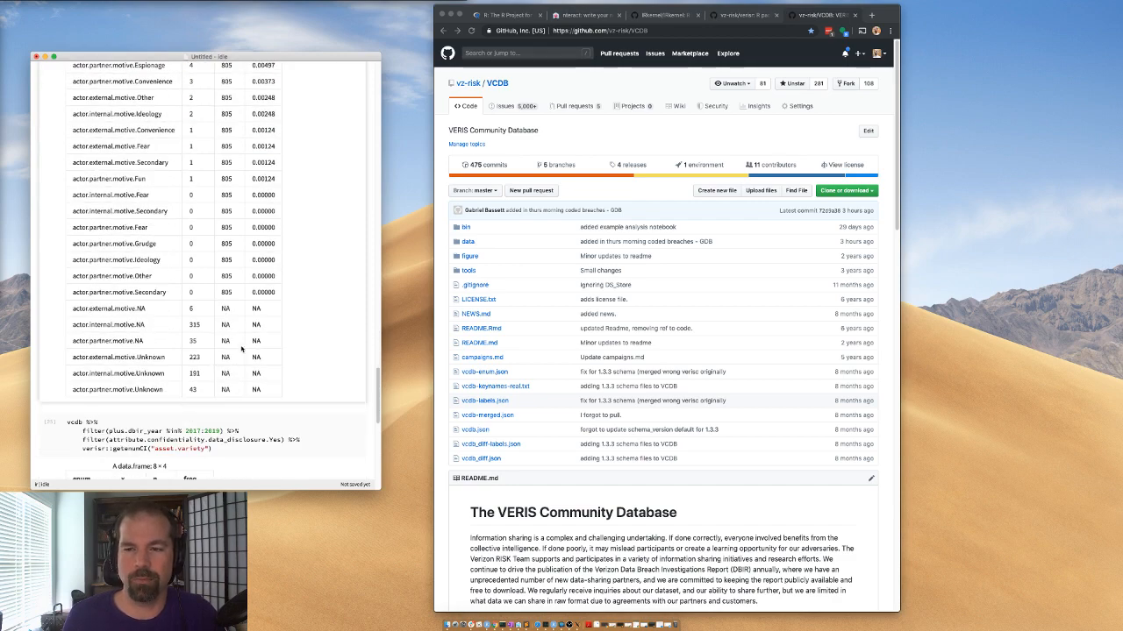
pyautogui.scroll(7, 225, 348)
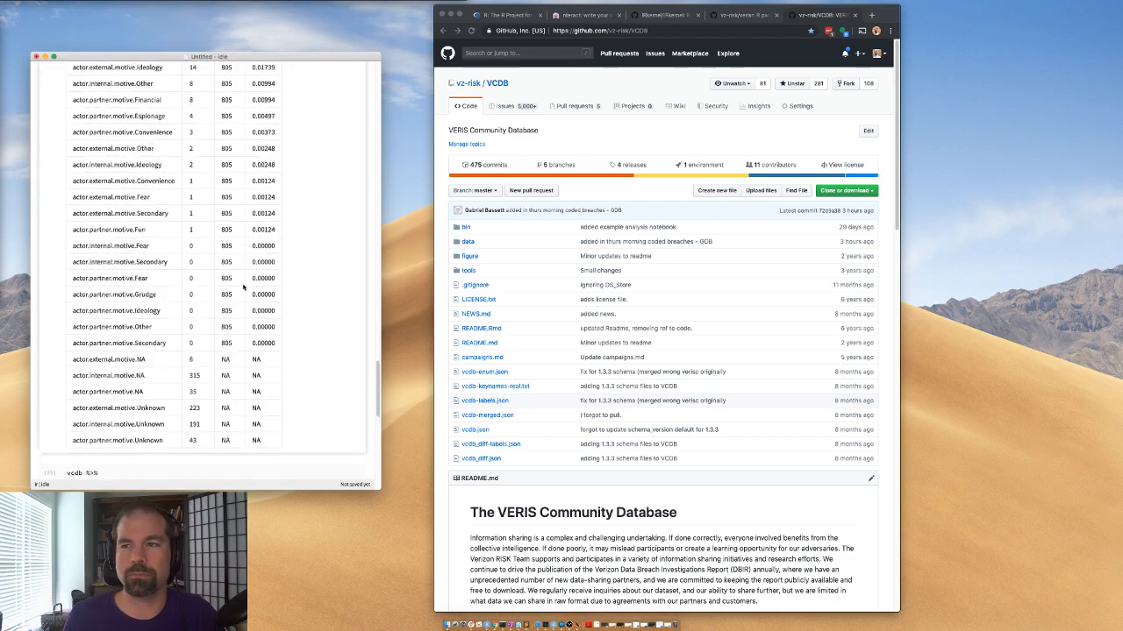
pyautogui.scroll(-2, 319, 232)
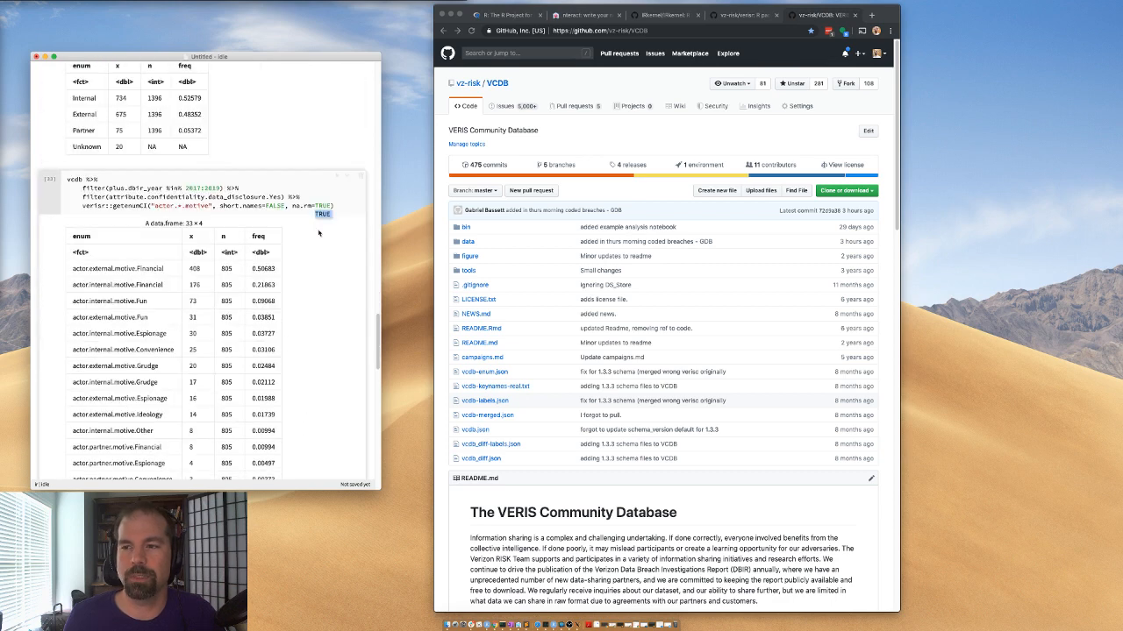
pyautogui.write('FALSE')
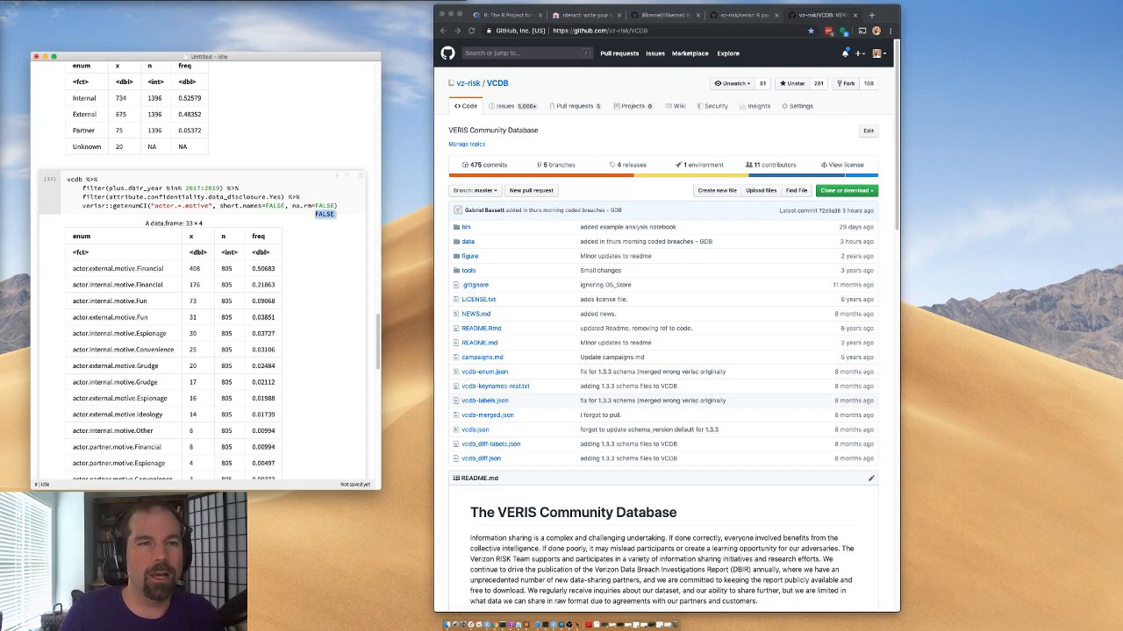
pyautogui.hotkey('shift', 'Return')
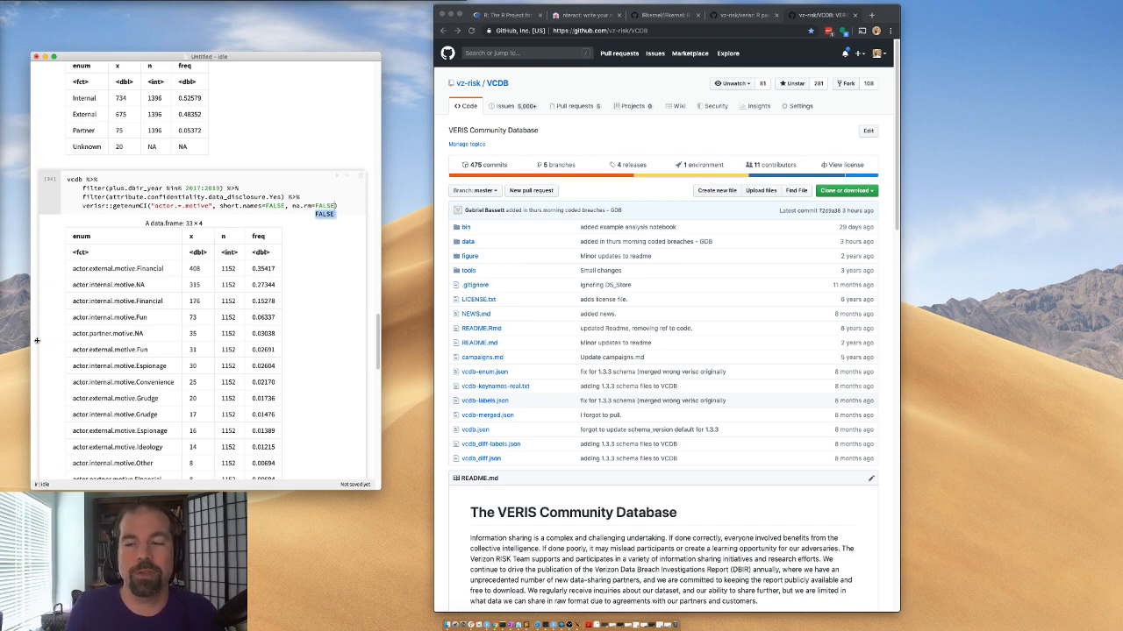
# - Examine the actor motive table, comparing the NA rows with the external and internal Financial motive rows
pyautogui.scroll(-5, 247, 361)
pyautogui.scroll(-2, 247, 362)
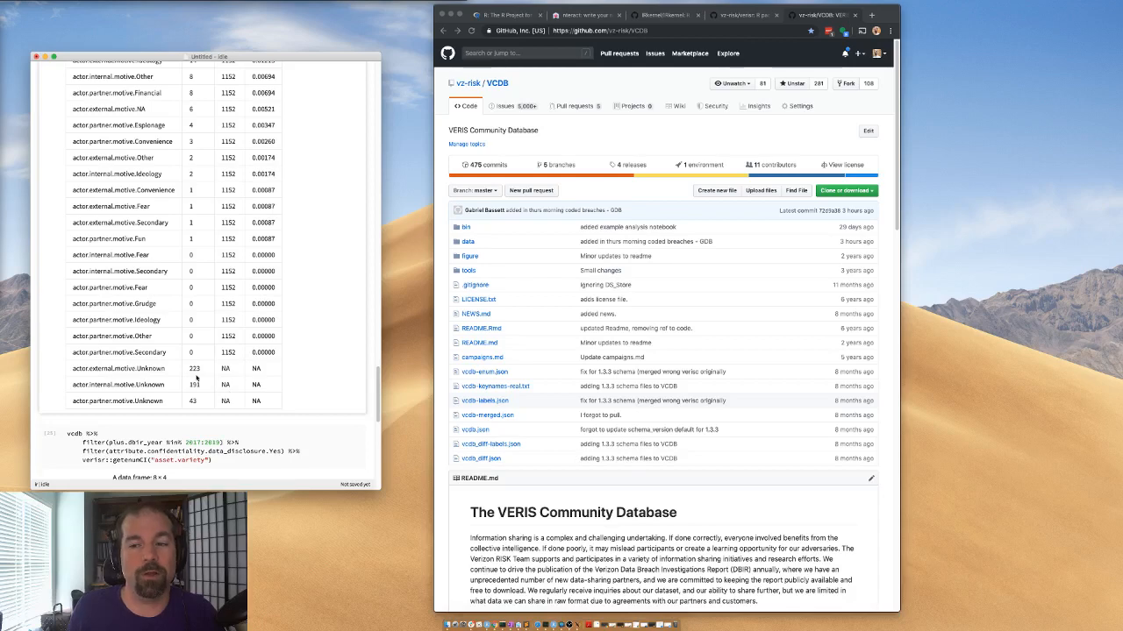
pyautogui.scroll(5, 219, 383)
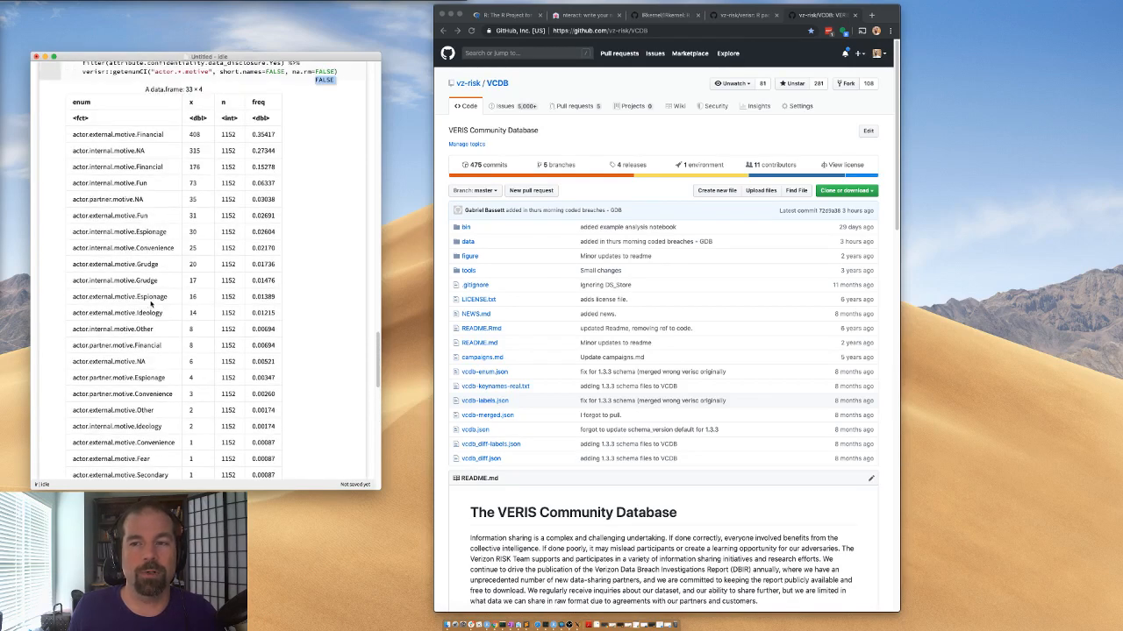
pyautogui.moveTo(91, 199); pyautogui.dragTo(268, 199)
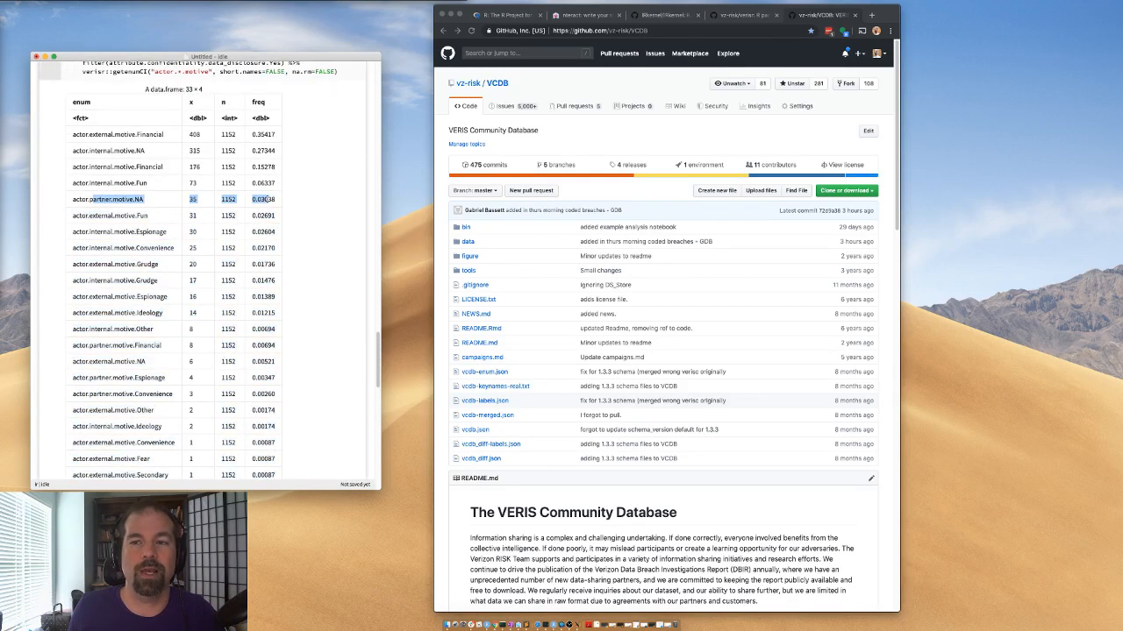
pyautogui.scroll(-1, 95, 207)
pyautogui.scroll(2, 100, 228)
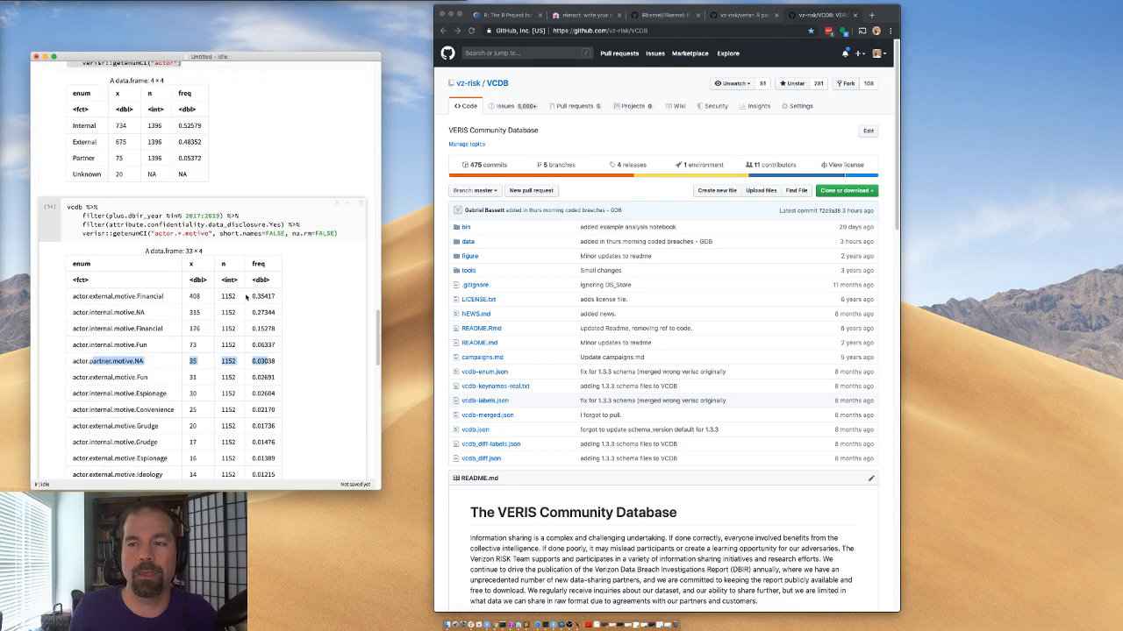
pyautogui.scroll(-7, 119, 315)
pyautogui.scroll(7, 135, 406)
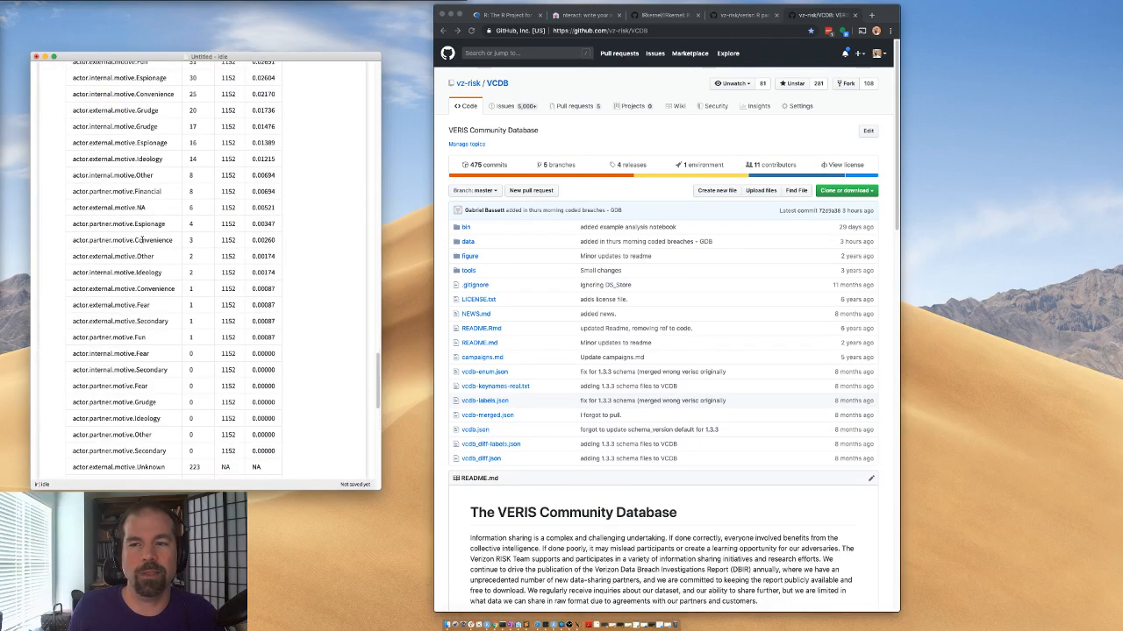
pyautogui.moveTo(82, 139); pyautogui.dragTo(163, 139)
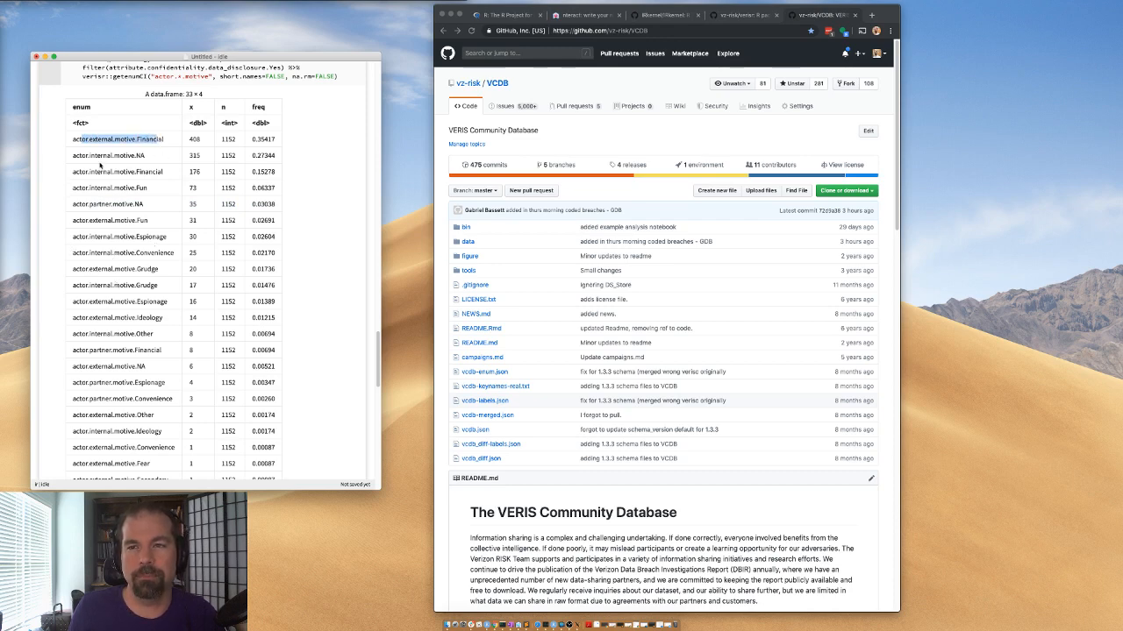
pyautogui.moveTo(72, 171); pyautogui.dragTo(157, 172)
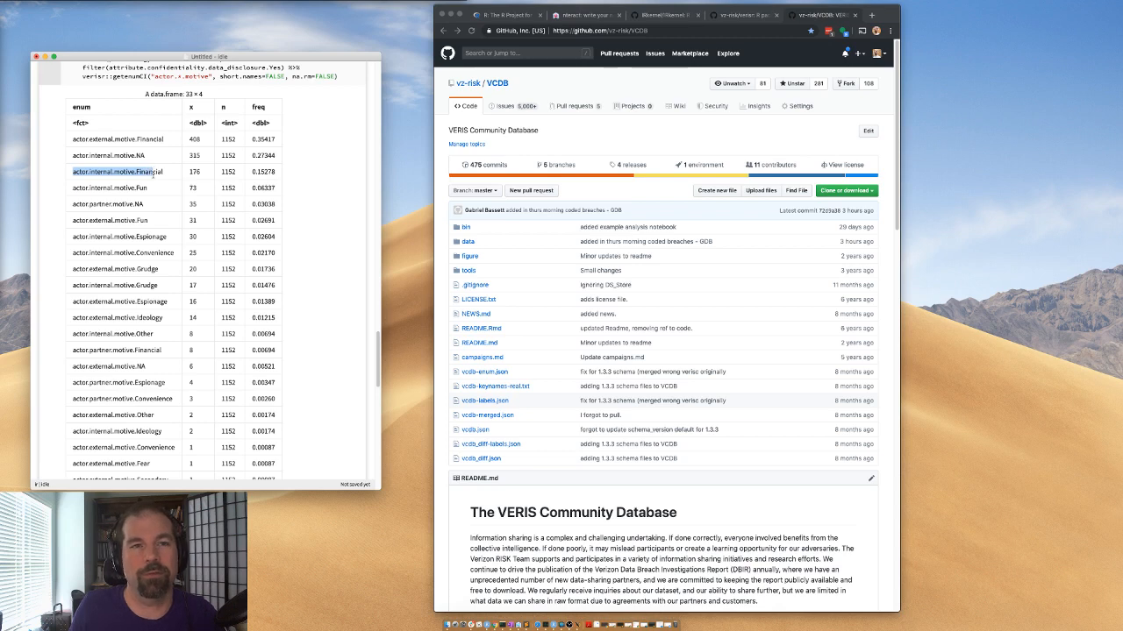
pyautogui.scroll(1, 171, 228)
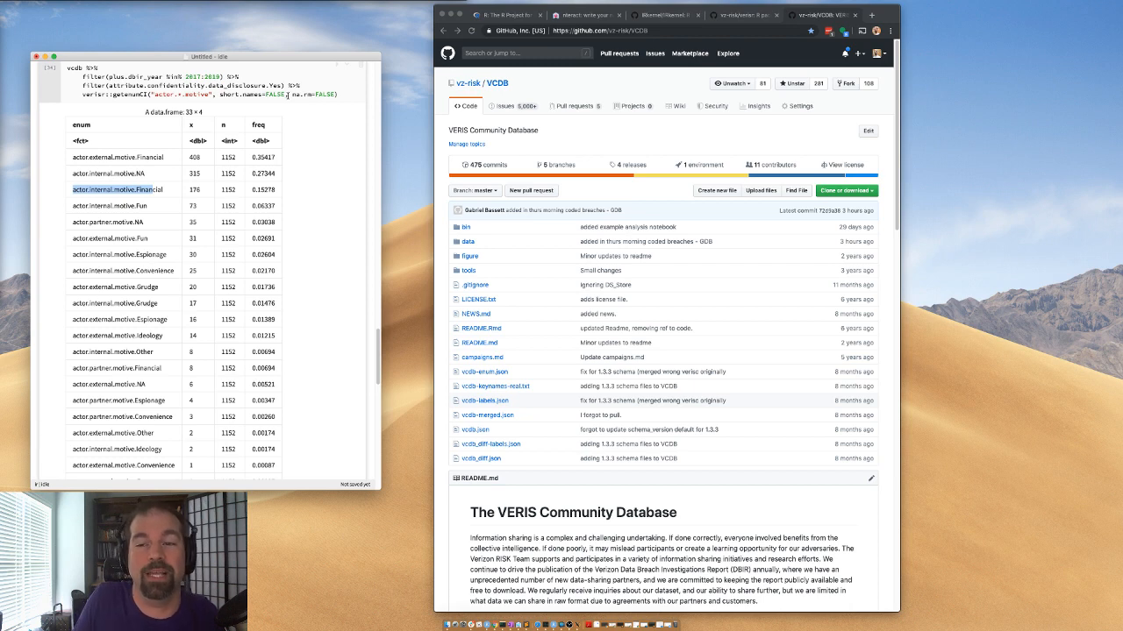
# - Set both short.names and na.rm to TRUE in the actor motive cell's getenumCI call and rerun the cell
pyautogui.moveTo(285, 94); pyautogui.dragTo(265, 94)
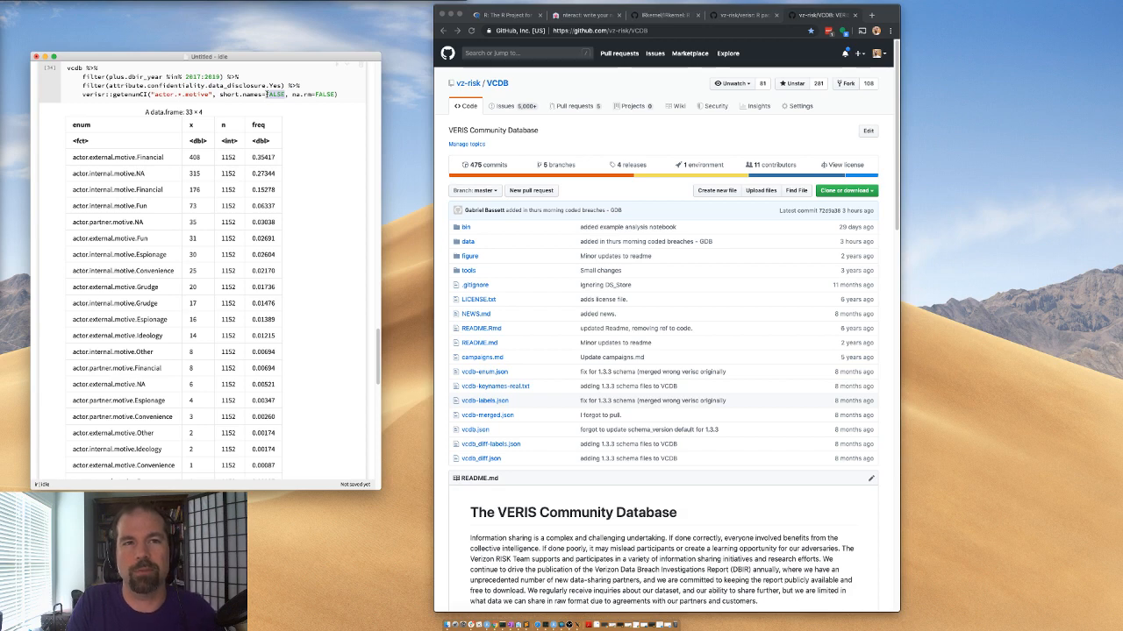
pyautogui.write('T')
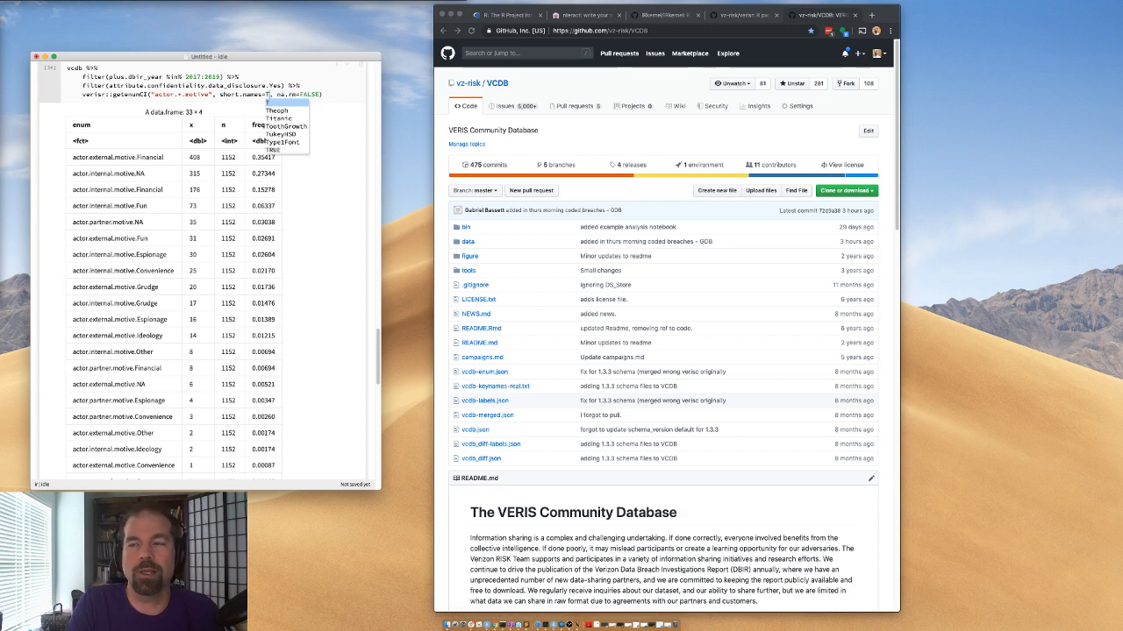
pyautogui.write('RUE')
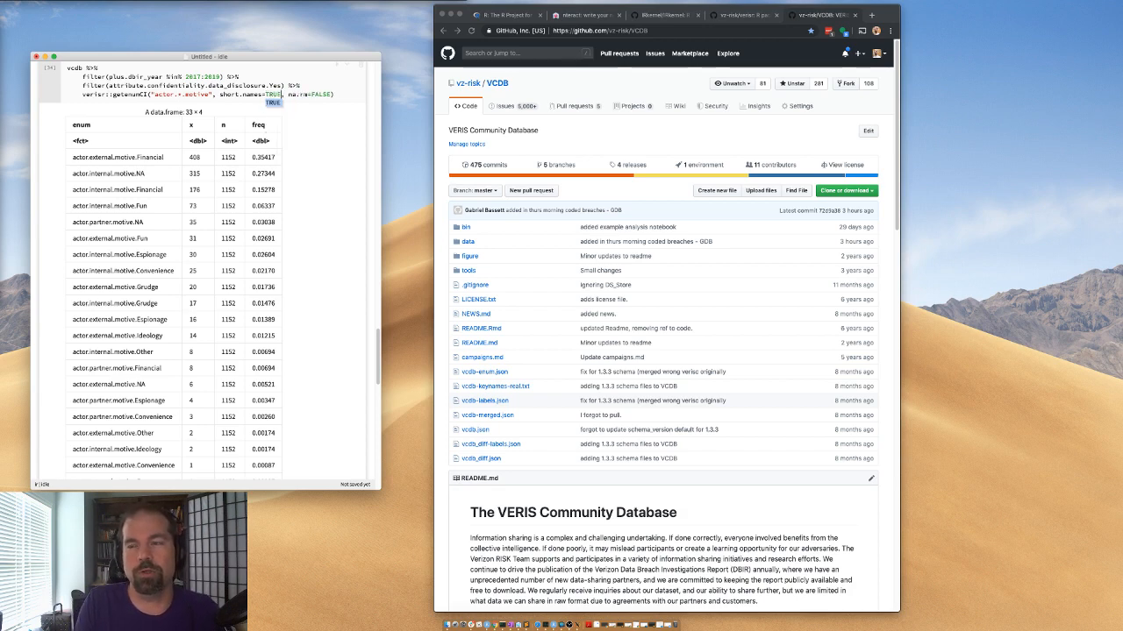
pyautogui.doubleClick(322, 94)
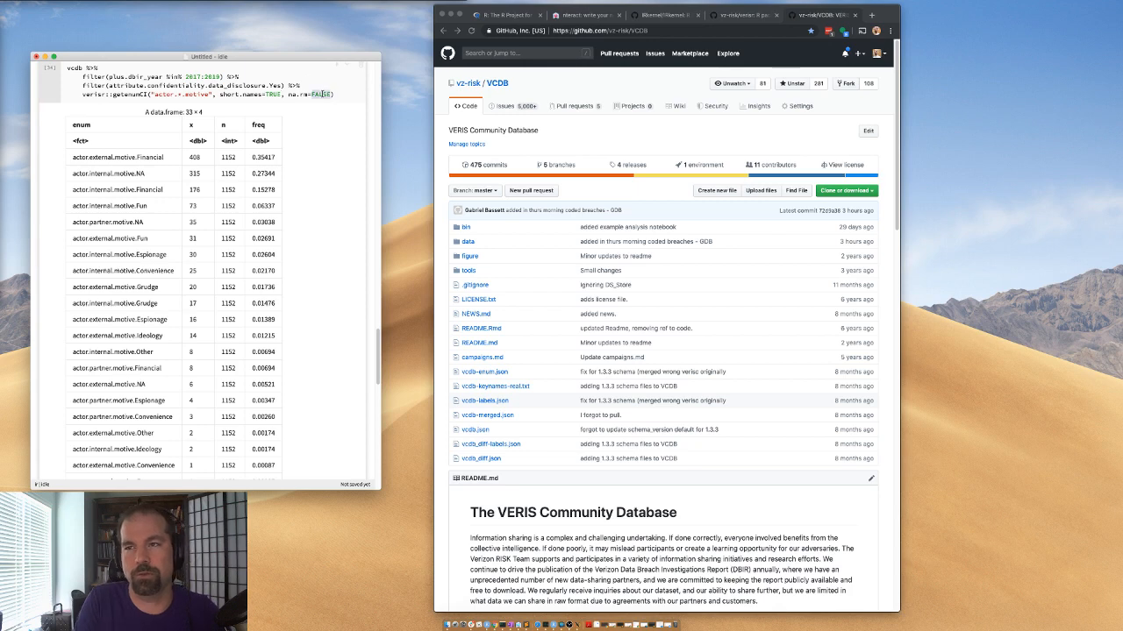
pyautogui.write('TRUE')
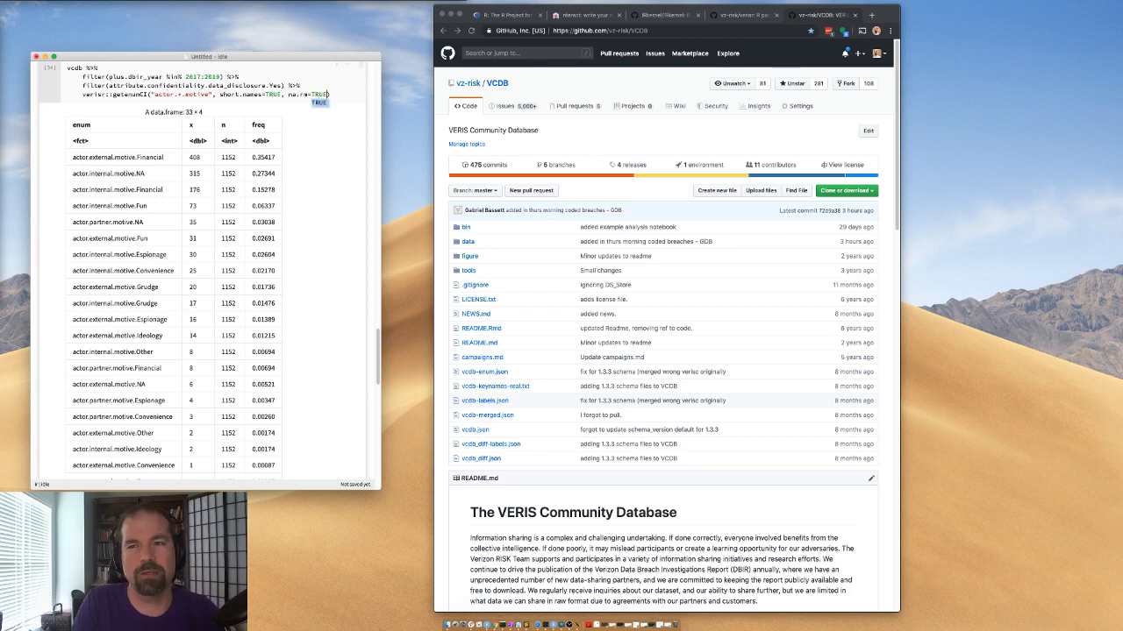
pyautogui.hotkey('shift', 'Return')
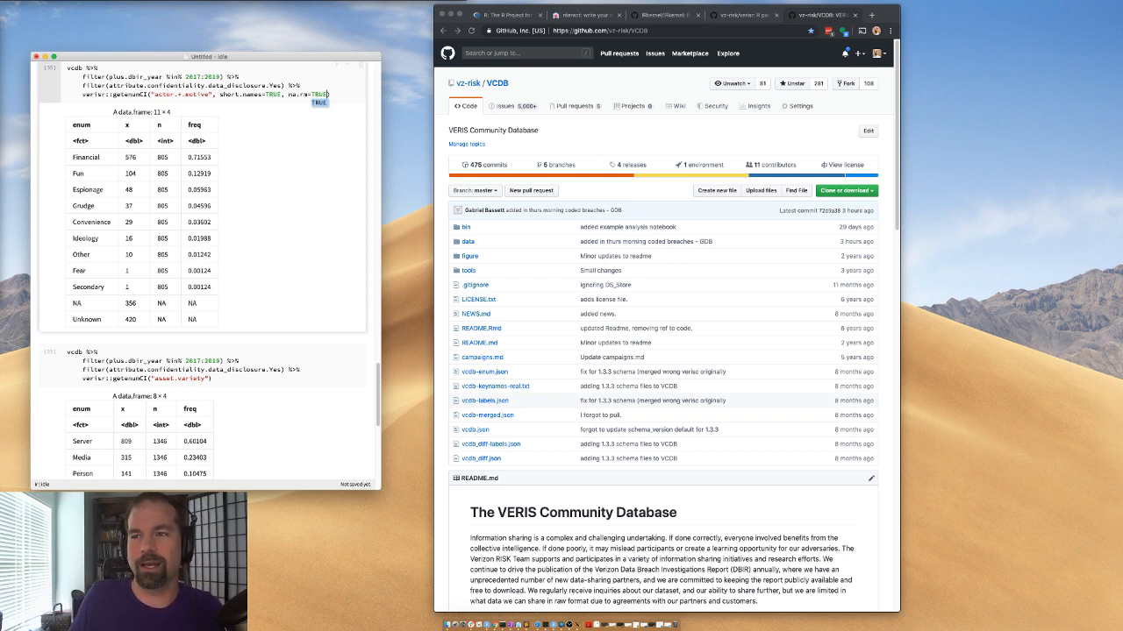
# - Examine the combined motive table, relating its Financial through Other rows to the wildcard in the actor motive enumeration
pyautogui.click(163, 99)
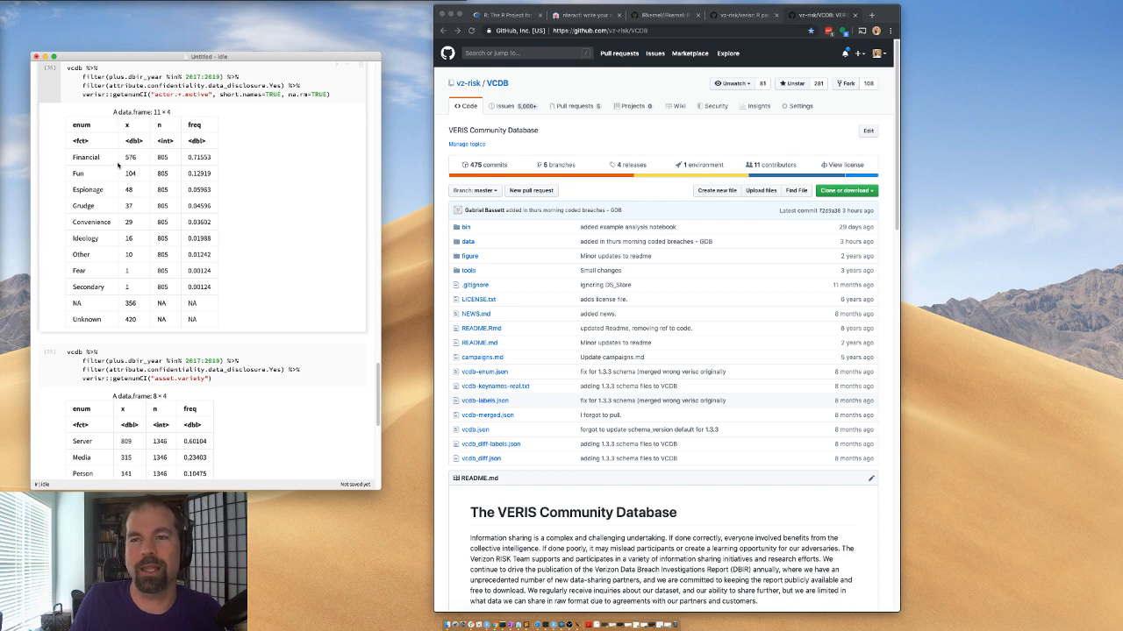
pyautogui.moveTo(72, 158); pyautogui.dragTo(104, 158)
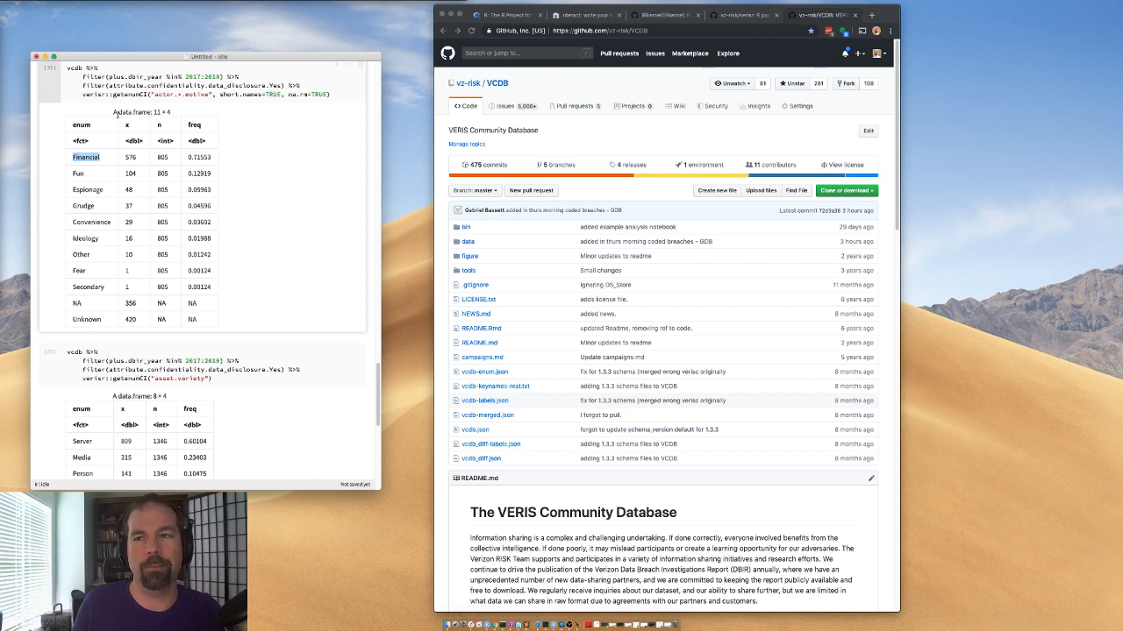
pyautogui.click(174, 94)
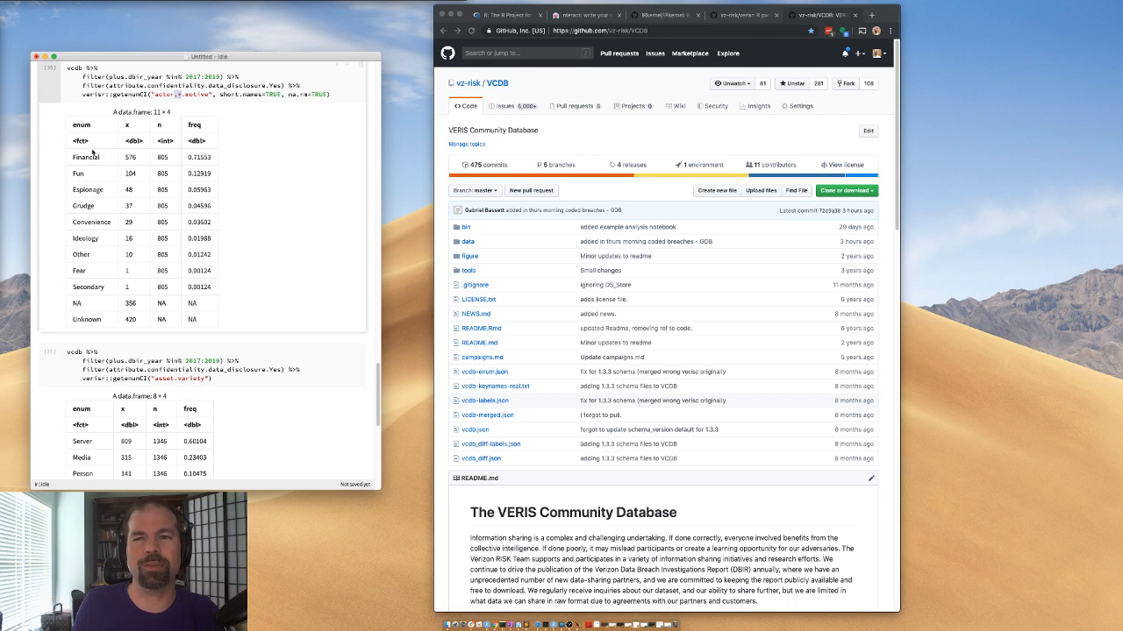
pyautogui.moveTo(90, 154); pyautogui.dragTo(205, 262)
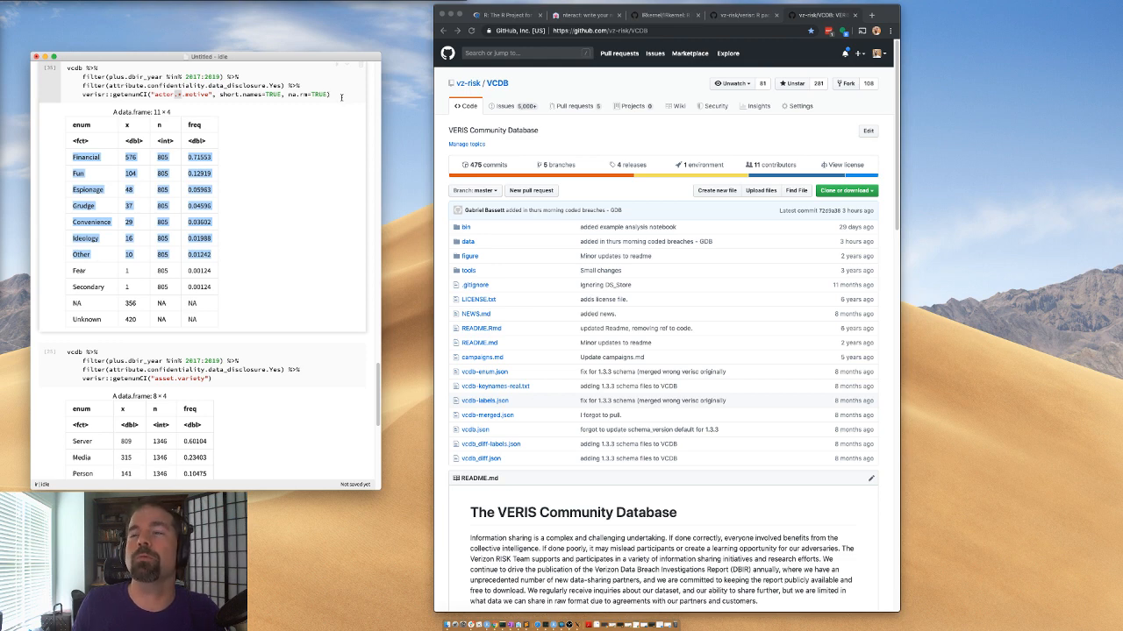
# - Copy the actor motive code into a new cell directly below its output table
pyautogui.moveTo(333, 94); pyautogui.dragTo(71, 67)
pyautogui.hotkey('ctrl', 'c')
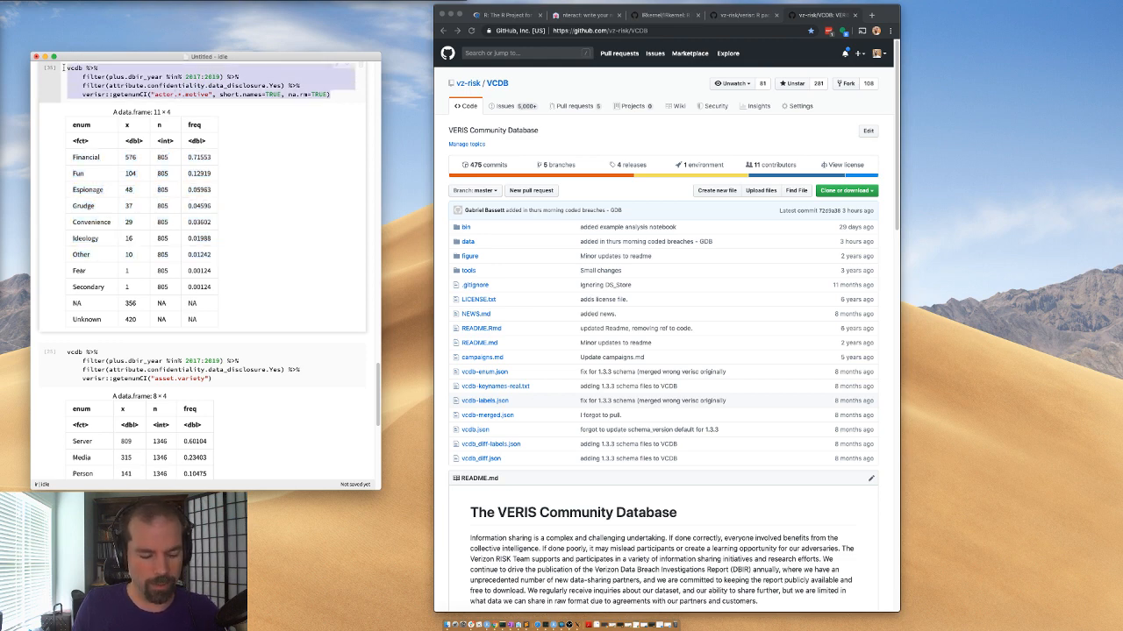
pyautogui.click(213, 336)
pyautogui.hotkey('ctrl', 'v')
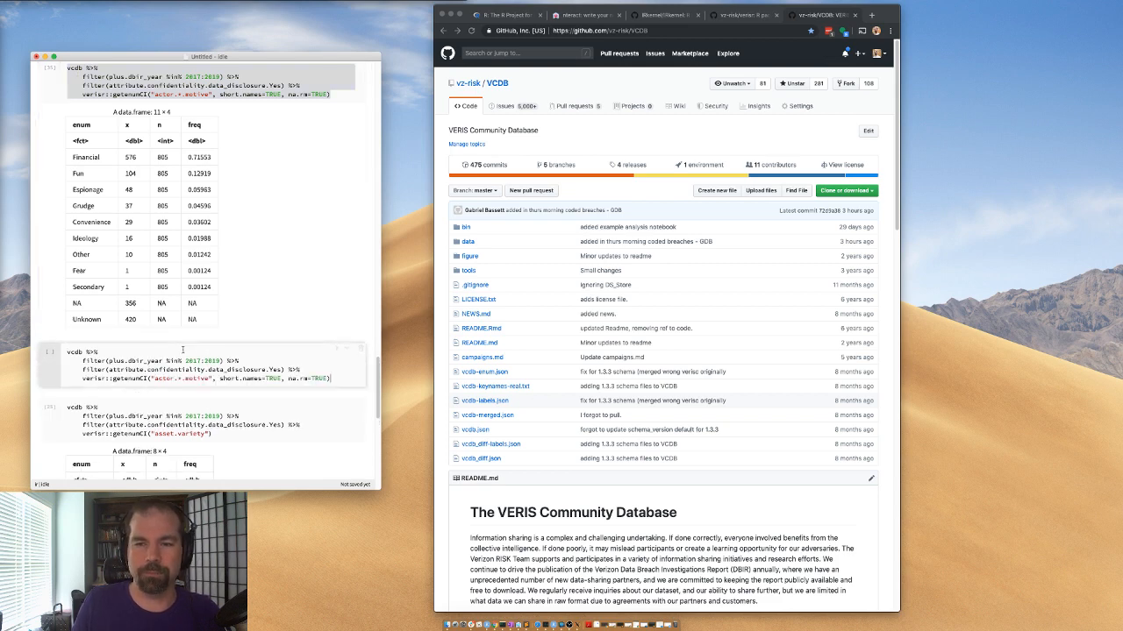
# - Extend the copied actor motive code by piping the getenumCI result with %>% into a new line "ggplot() +"
pyautogui.scroll(-3, 183, 350)
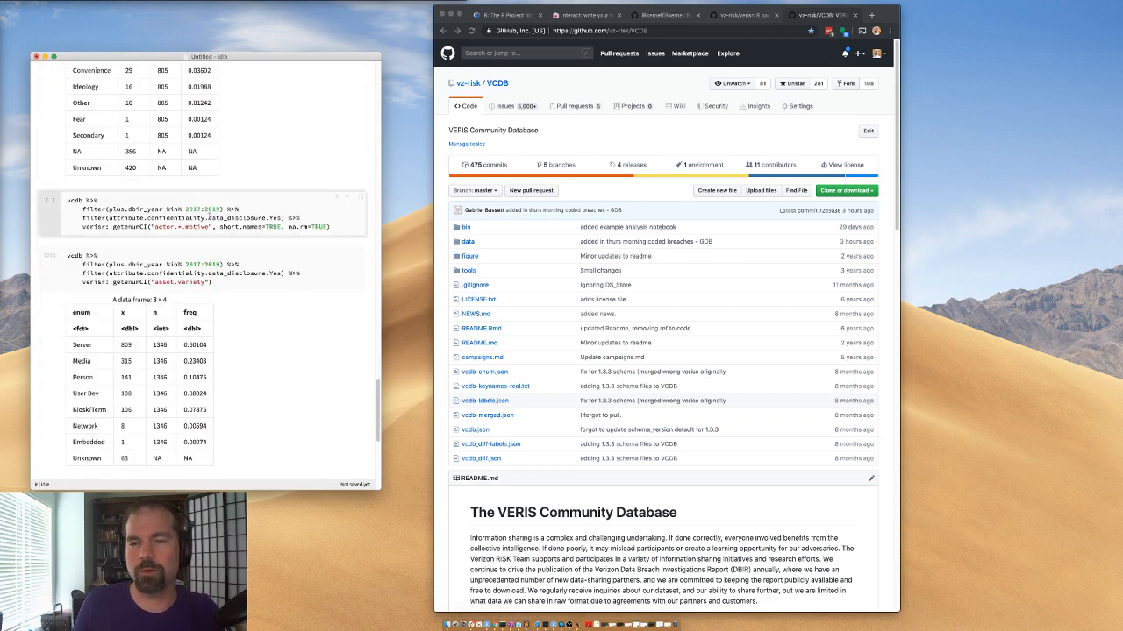
pyautogui.click(328, 227)
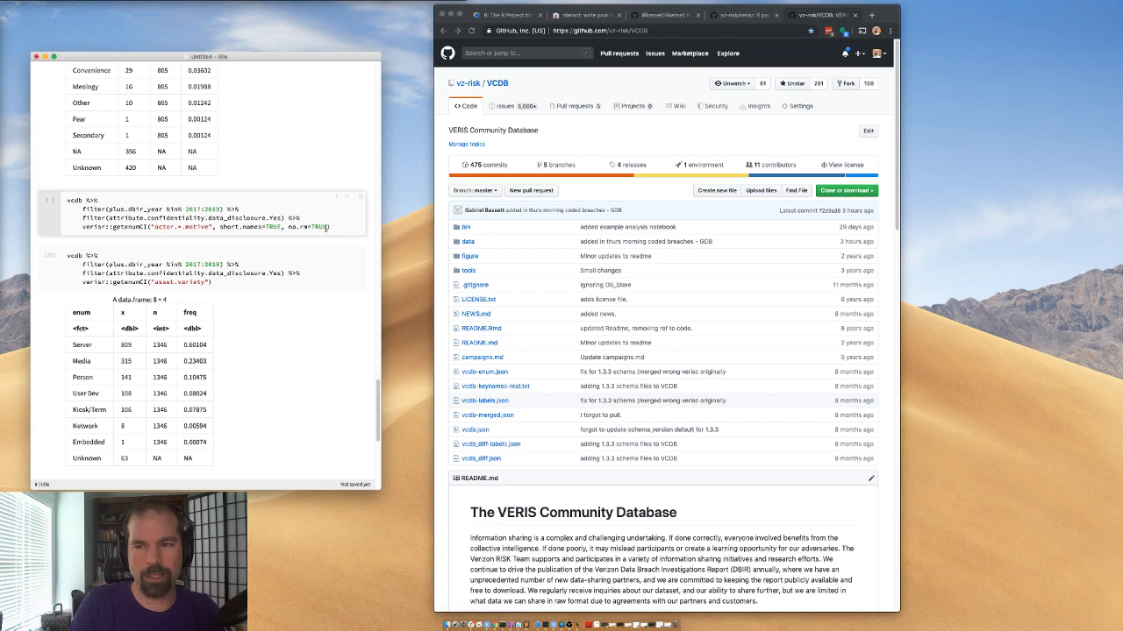
pyautogui.write('%>%')
pyautogui.scroll(3, 356, 201)
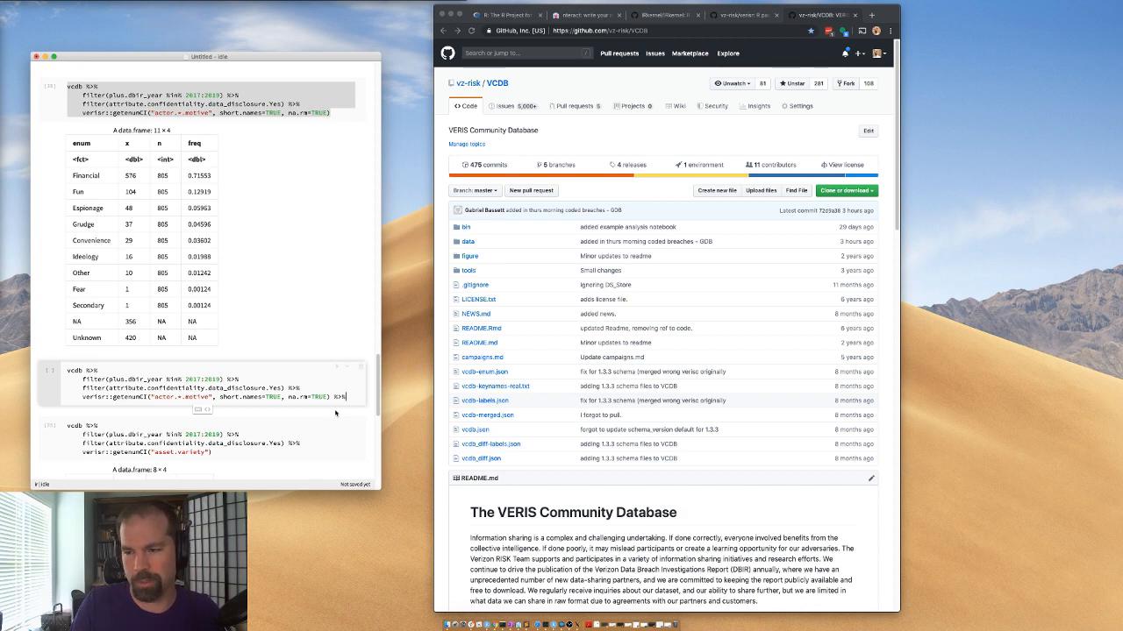
pyautogui.press('Return')
pyautogui.write('ggpl')
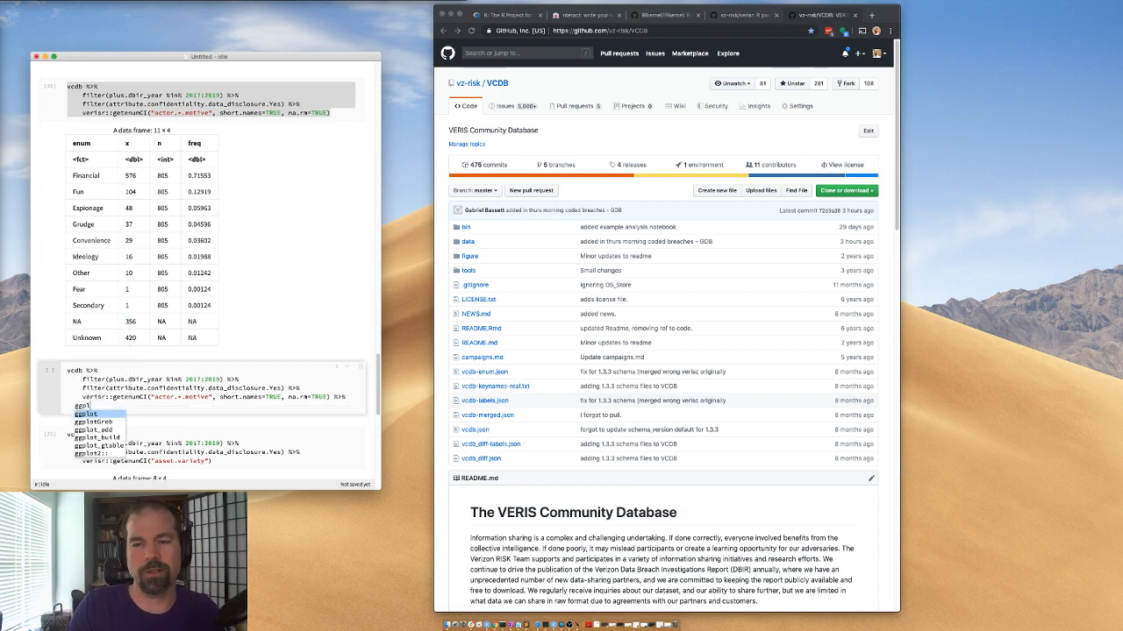
pyautogui.press('Return')
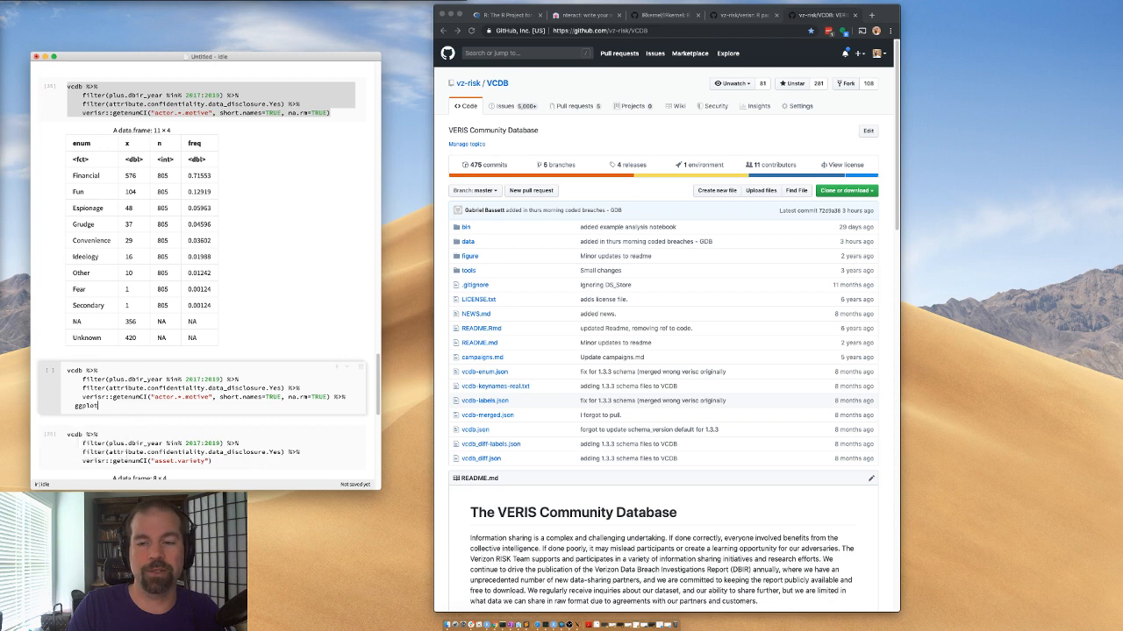
pyautogui.write('() +')
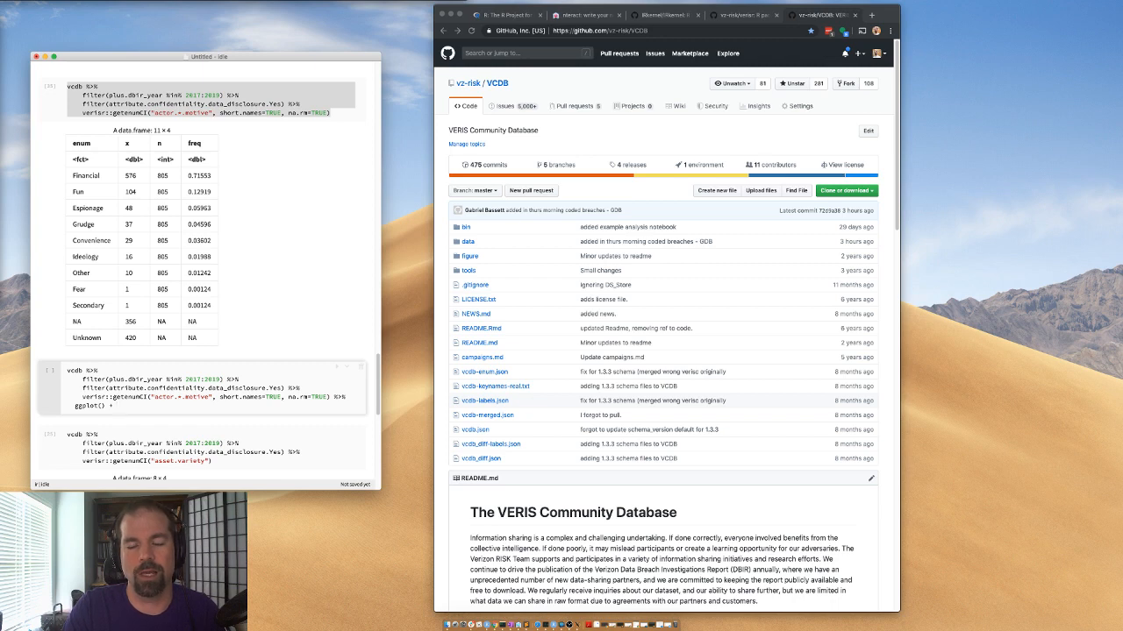
pyautogui.press('Return')
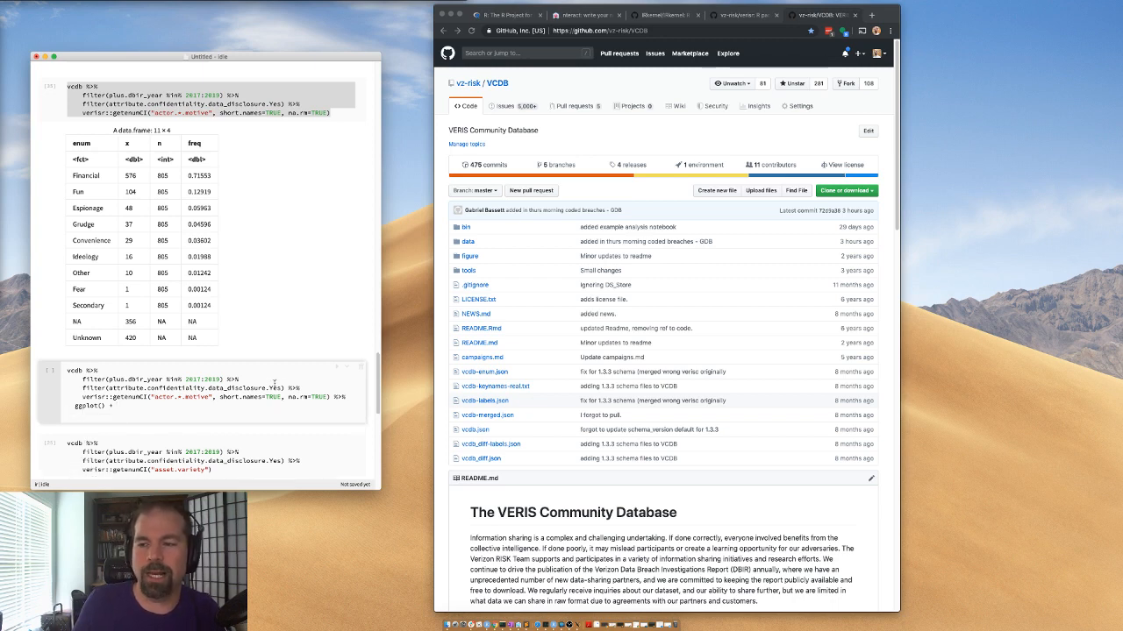
pyautogui.moveTo(346, 396); pyautogui.dragTo(333, 397)
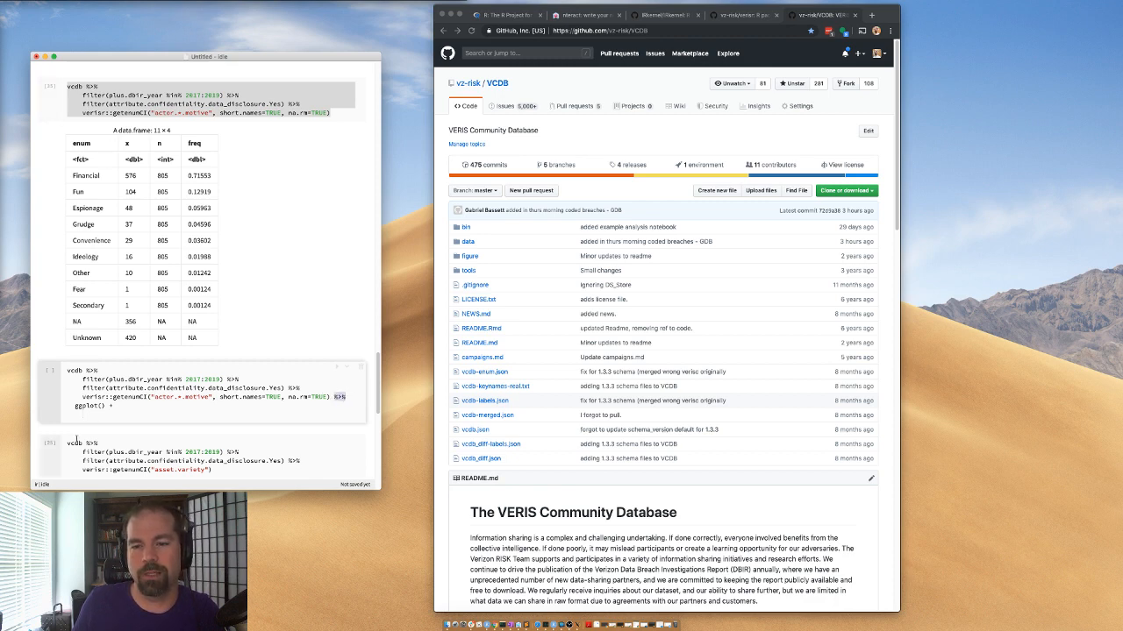
pyautogui.moveTo(75, 405); pyautogui.dragTo(107, 405)
pyautogui.click(101, 405)
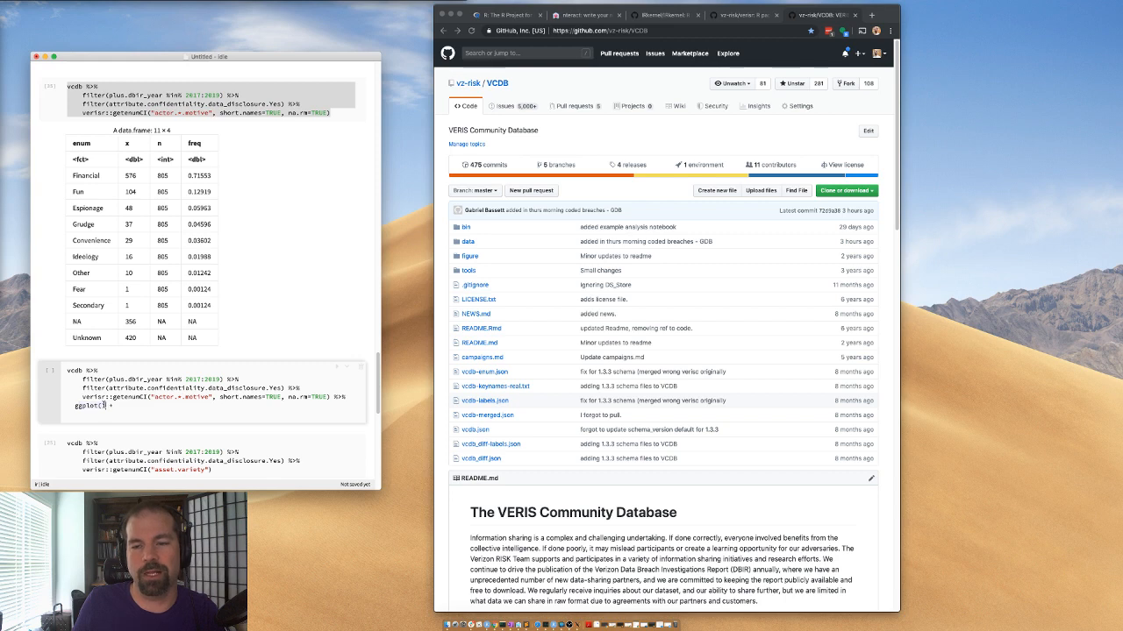
pyautogui.write('data')
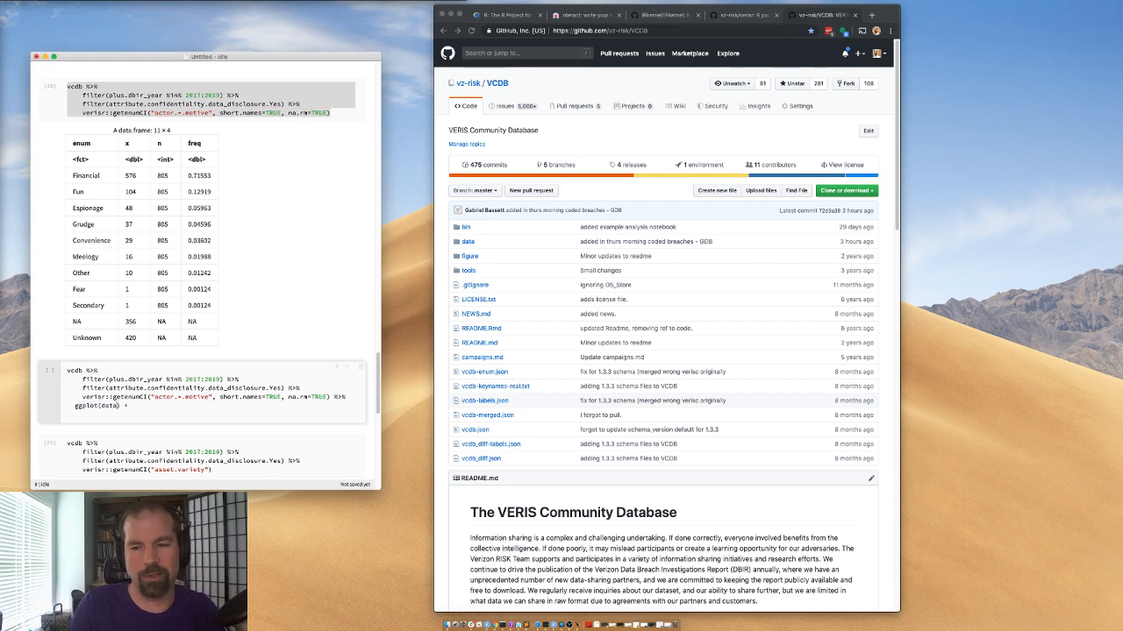
pyautogui.press('BackSpace')
pyautogui.press('BackSpace')
pyautogui.press('BackSpace')
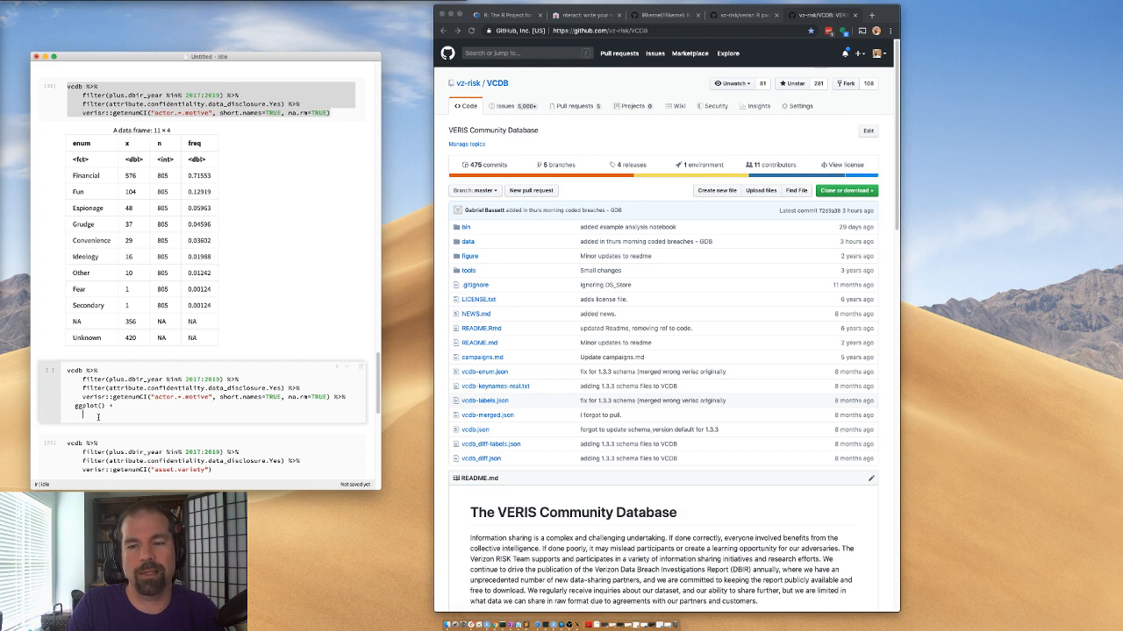
# - Add a geom_bar layer containing an empty aes() call on the line below ggplot()
pyautogui.write('geom_')
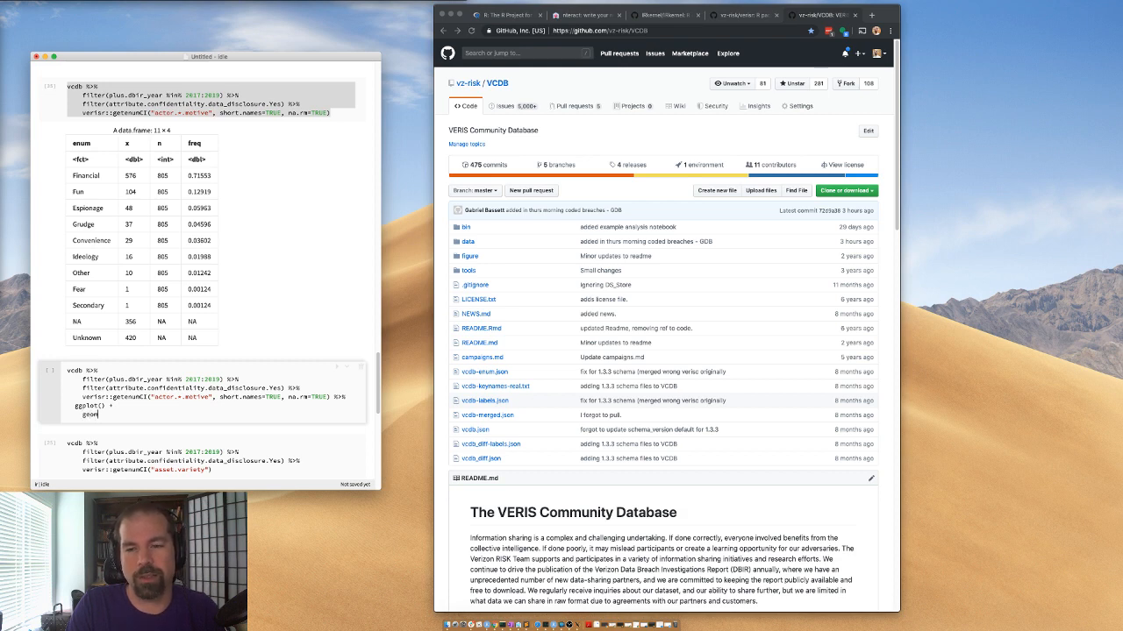
pyautogui.press('Tab')
pyautogui.write('bar(')
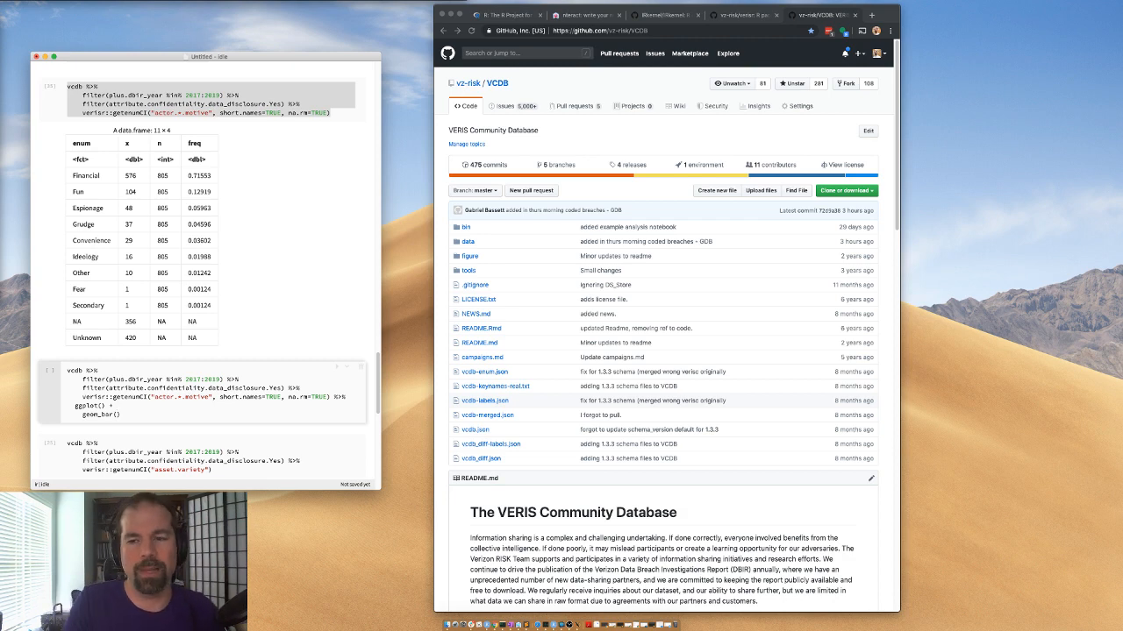
pyautogui.write('aes(')
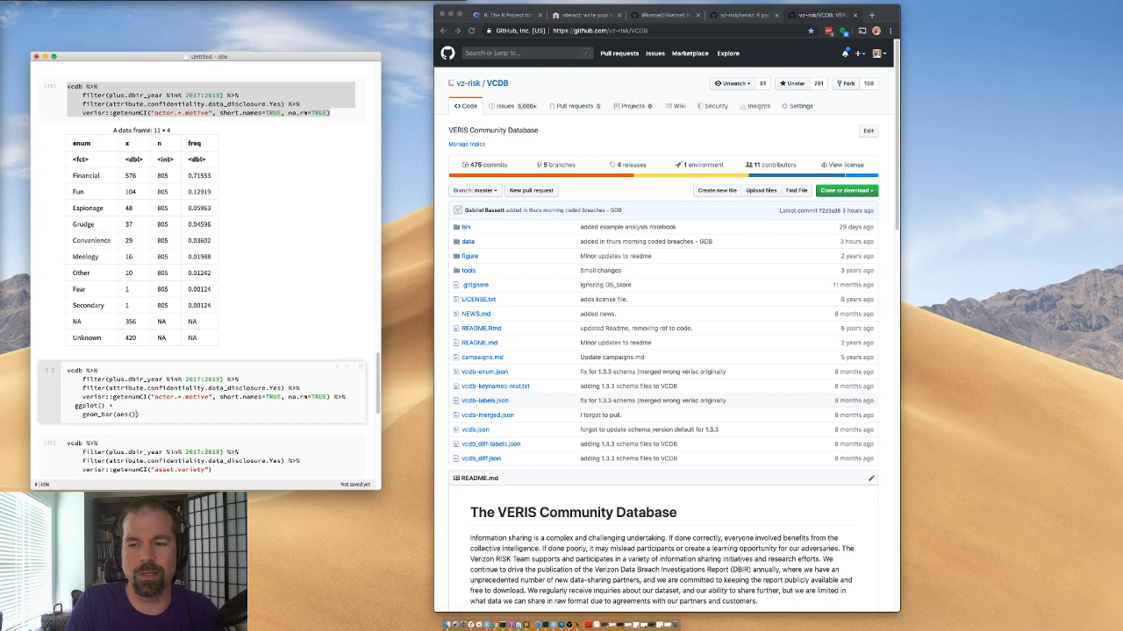
pyautogui.write(')')
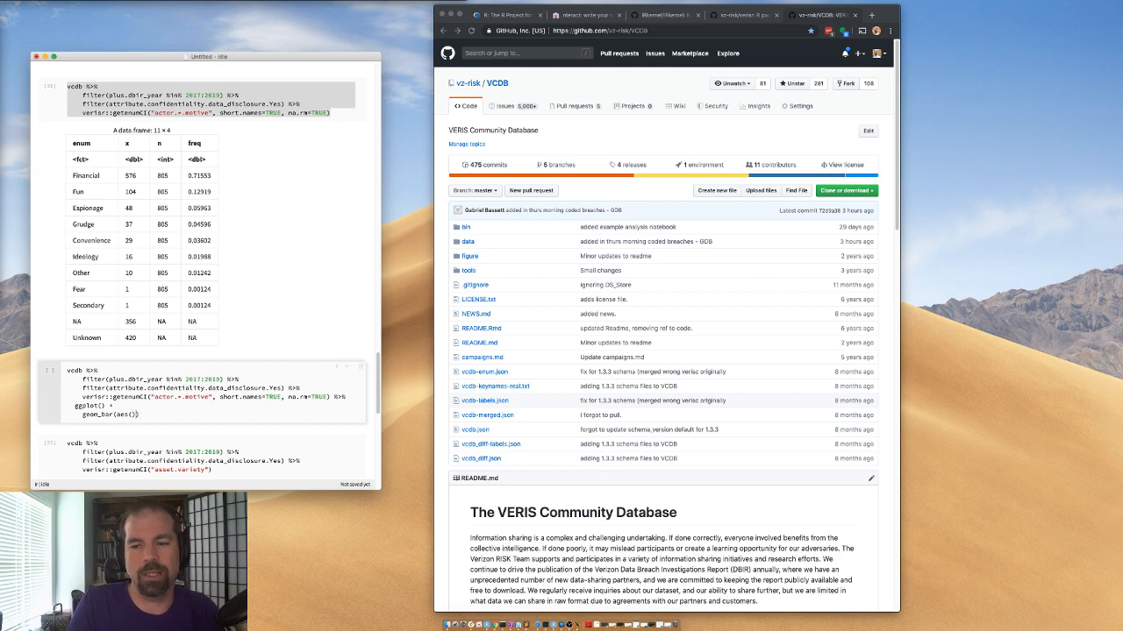
# - Map the bar layer's aesthetics as x=enum and y=freq inside aes()
pyautogui.write('x=')
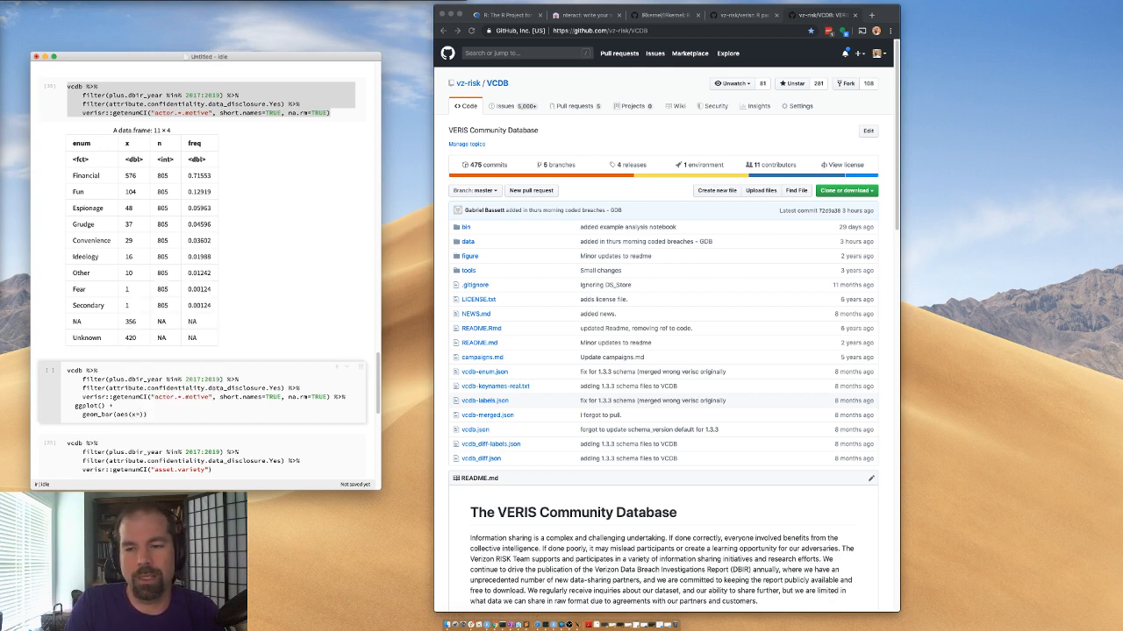
pyautogui.write('enum')
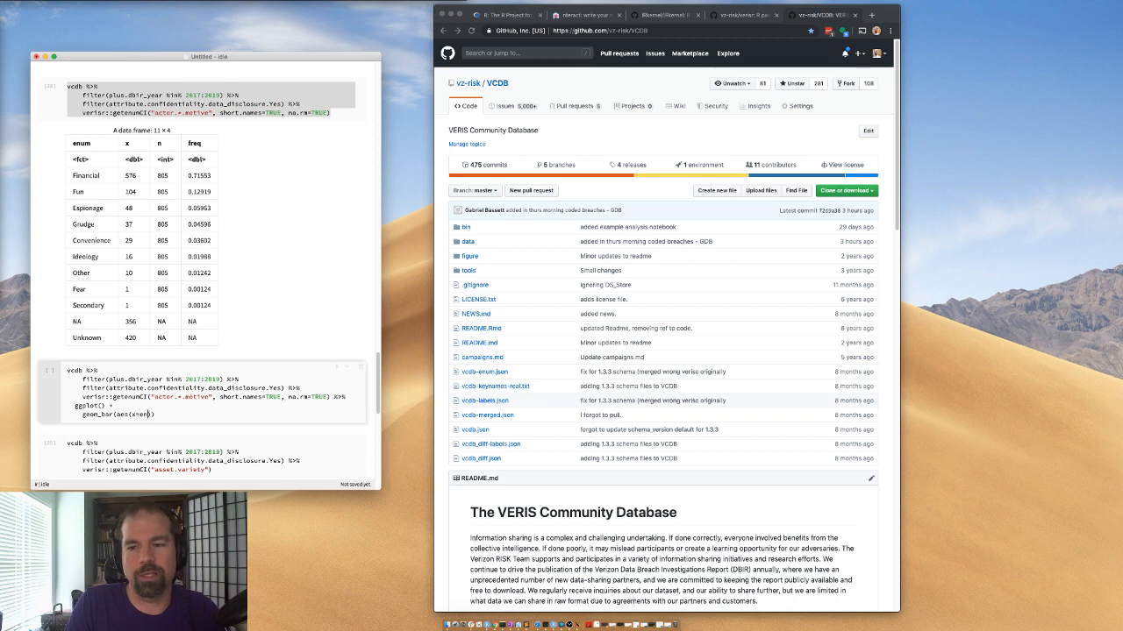
pyautogui.write(', y=freq')
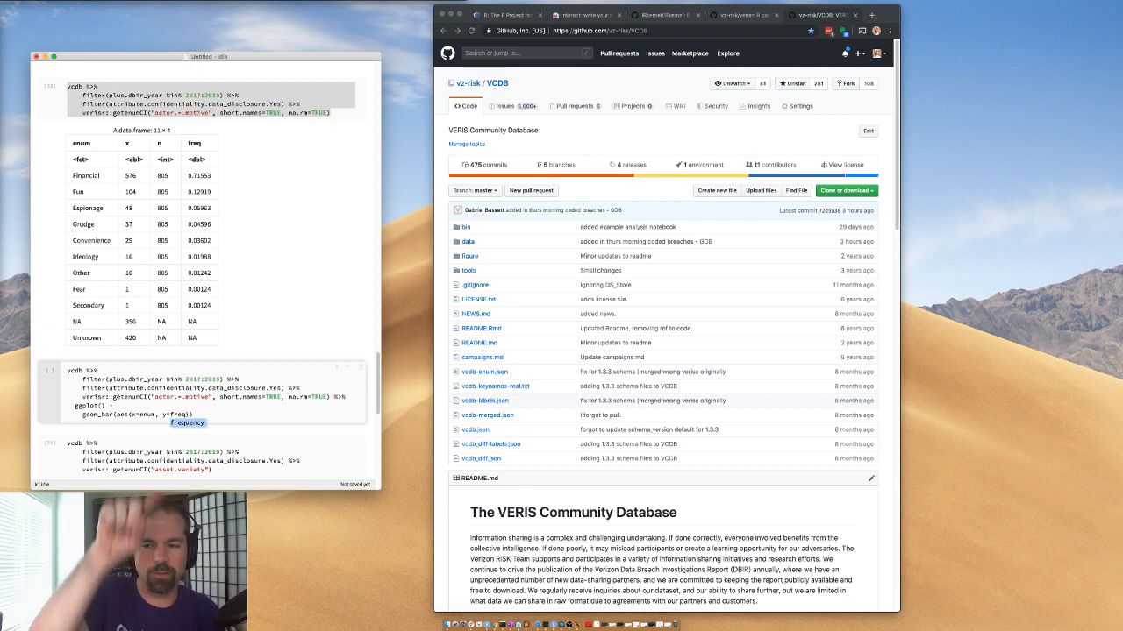
pyautogui.press('Tab')
pyautogui.press('BackSpace')
pyautogui.press('BackSpace')
pyautogui.press('BackSpace')
pyautogui.press('BackSpace')
pyautogui.press('BackSpace')
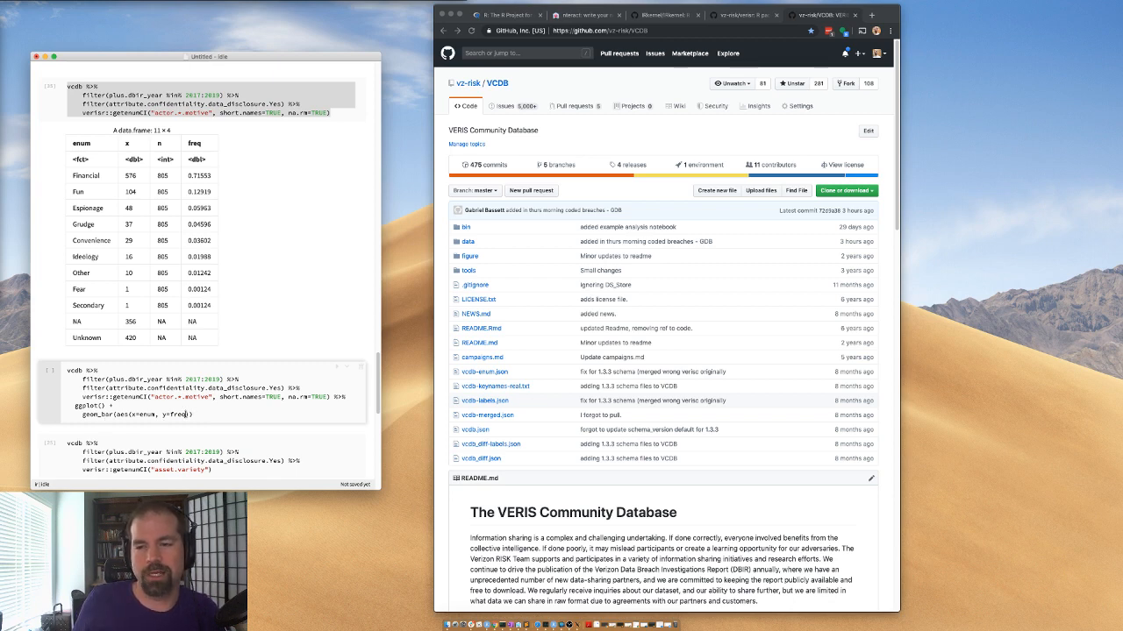
# - Add the argument stat="identity" to geom_bar after its aes() mapping
pyautogui.write('), ')
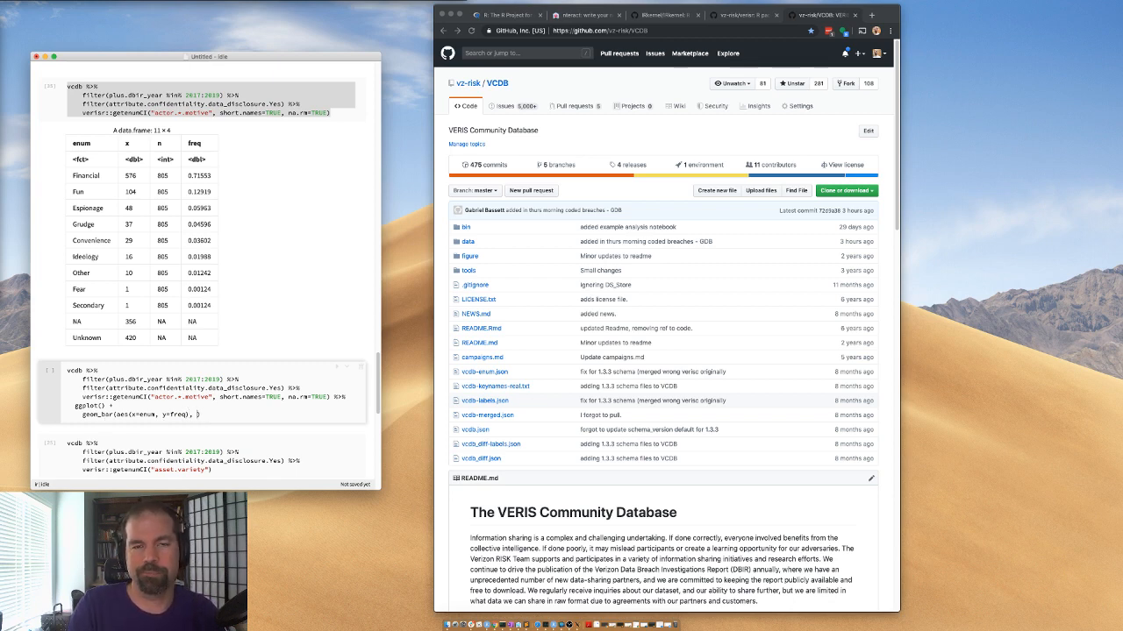
pyautogui.write('stat="id')
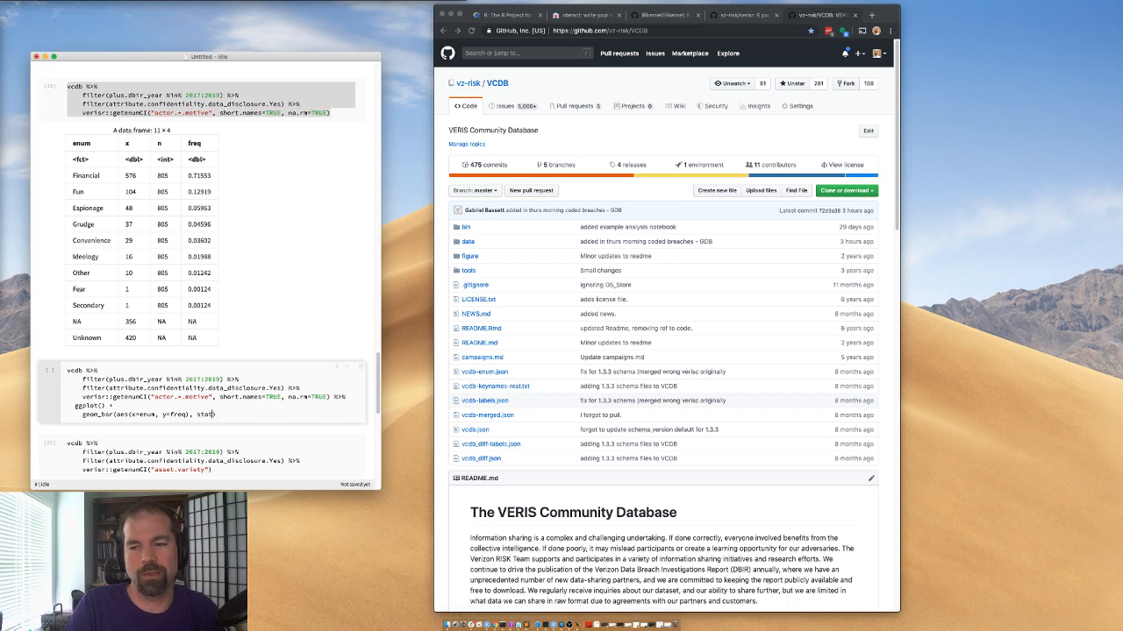
pyautogui.write('entity')
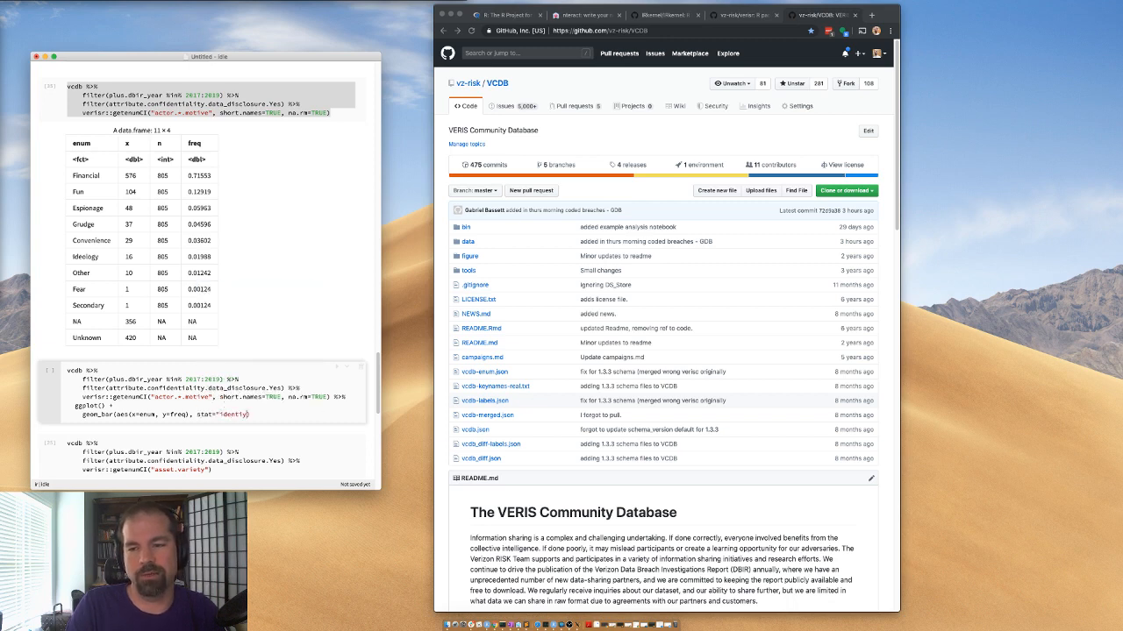
pyautogui.write('"')
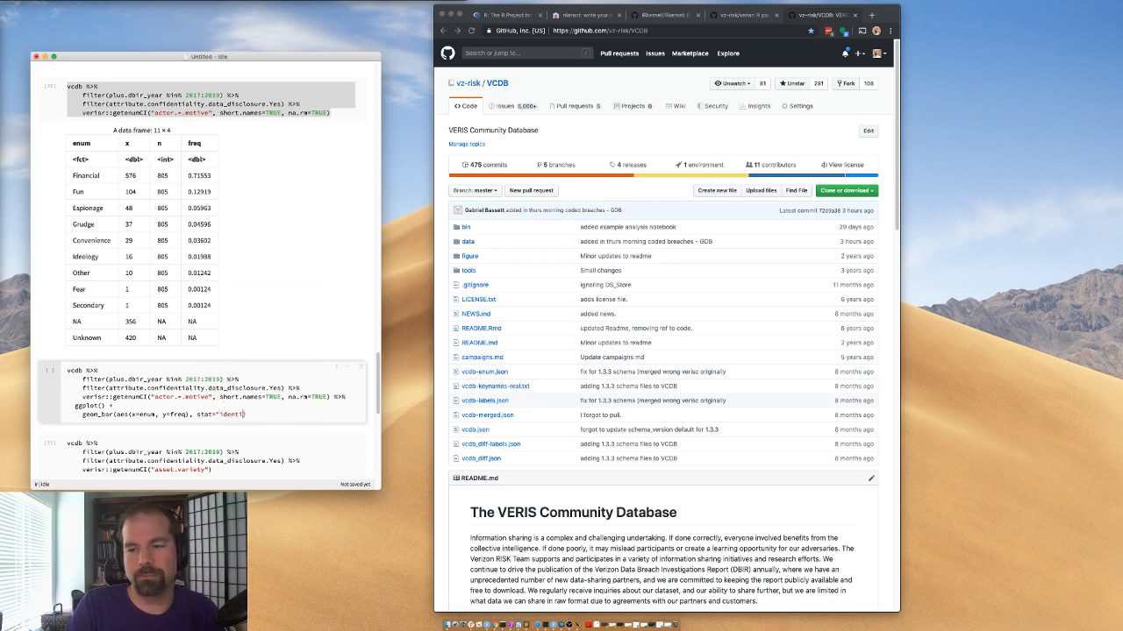
# - Run the ggplot cell, rerunning it if no plot is drawn, and view the bar chart of actor motive frequencies
pyautogui.hotkey('ctrl', 'Return')
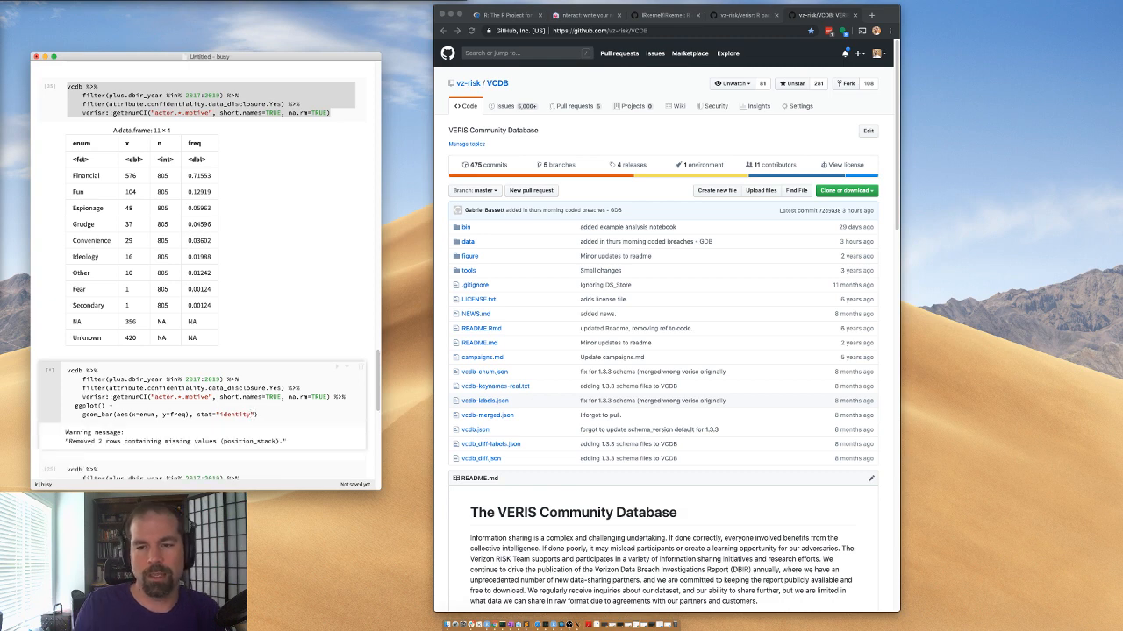
pyautogui.scroll(-3, 130, 404)
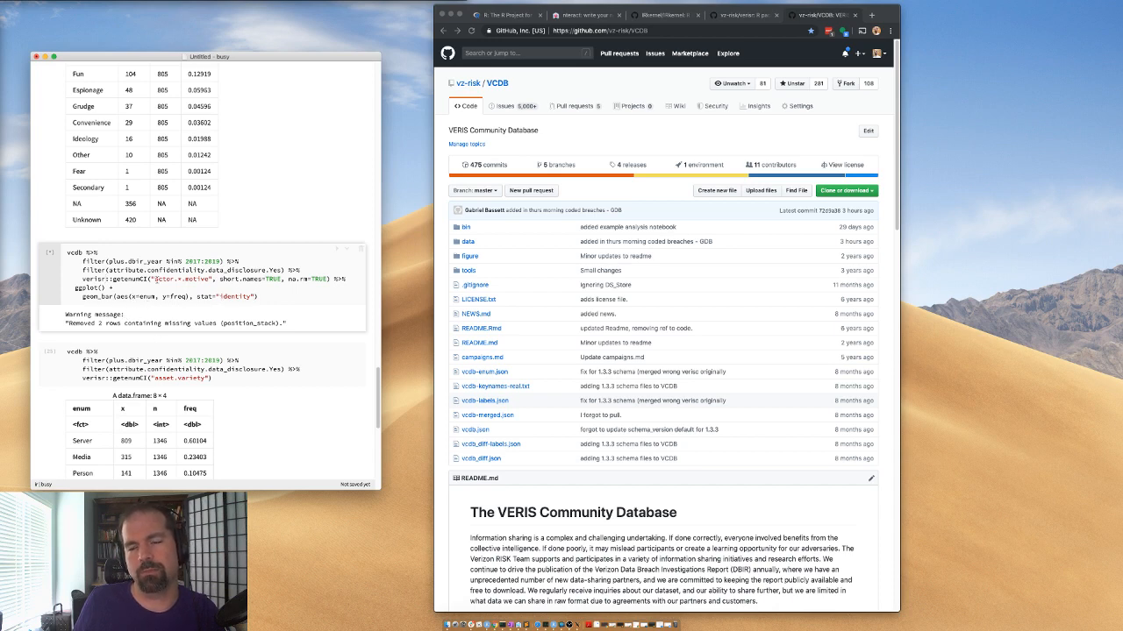
pyautogui.scroll(3, 150, 290)
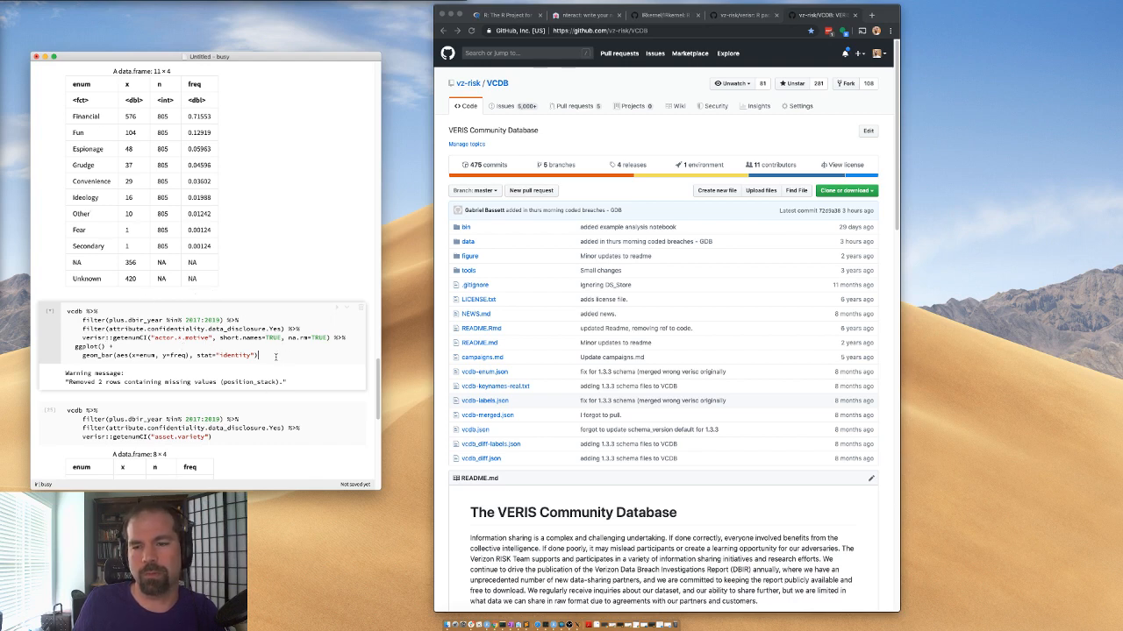
pyautogui.hotkey('ctrl', 'Return')
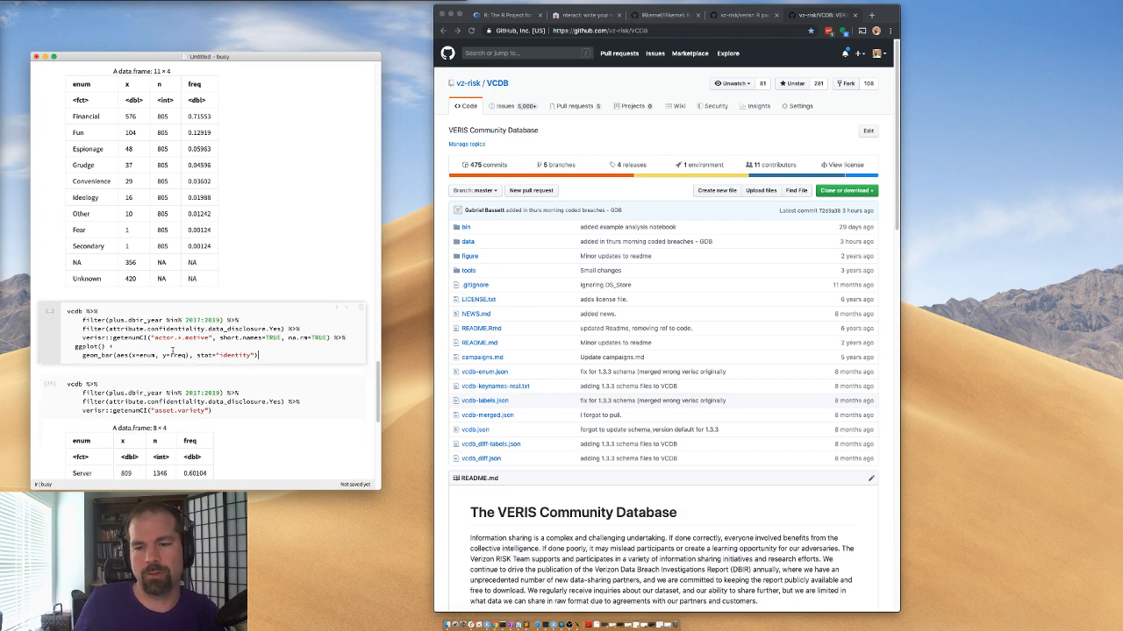
pyautogui.scroll(-1, 159, 316)
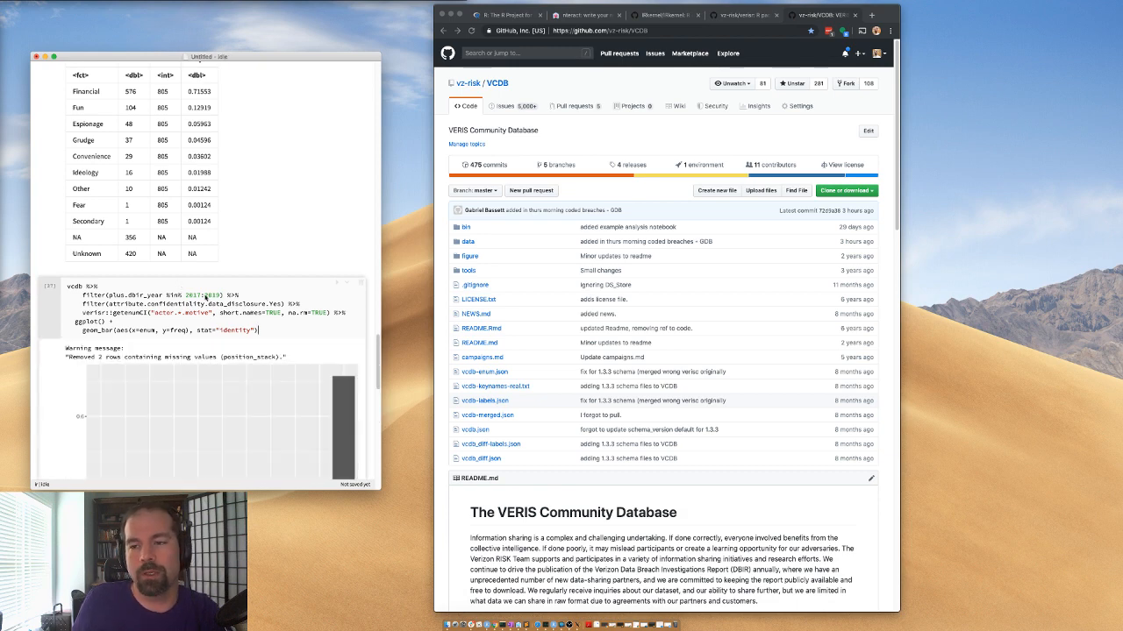
pyautogui.scroll(-5, 206, 299)
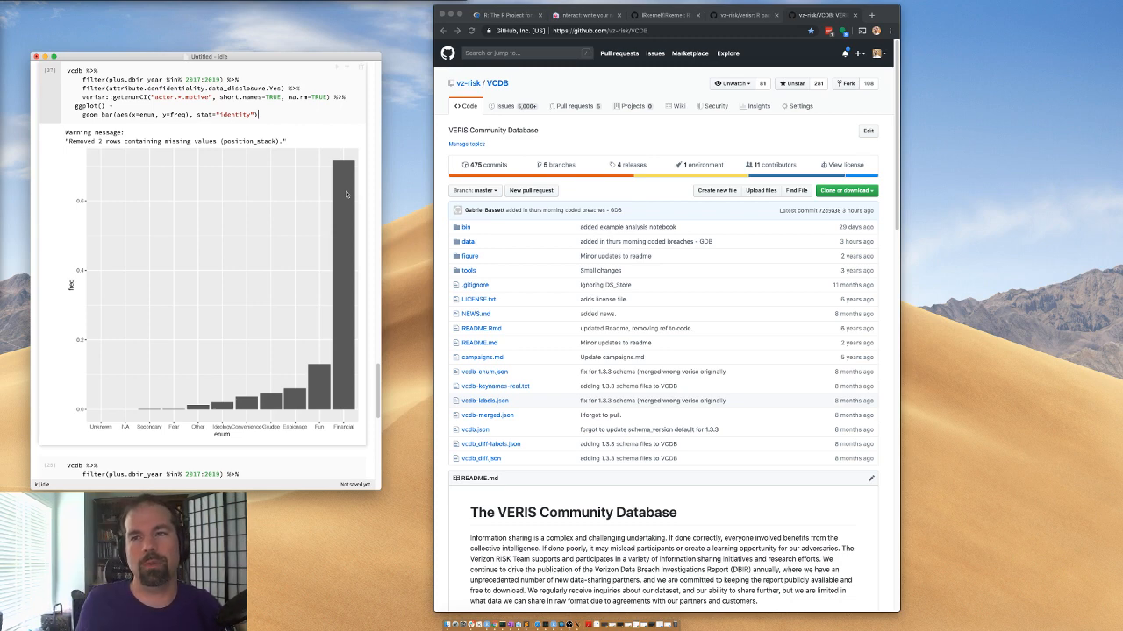
# - Examine the data type of the enum column in the actor motive results table above the chart
pyautogui.scroll(2, 183, 128)
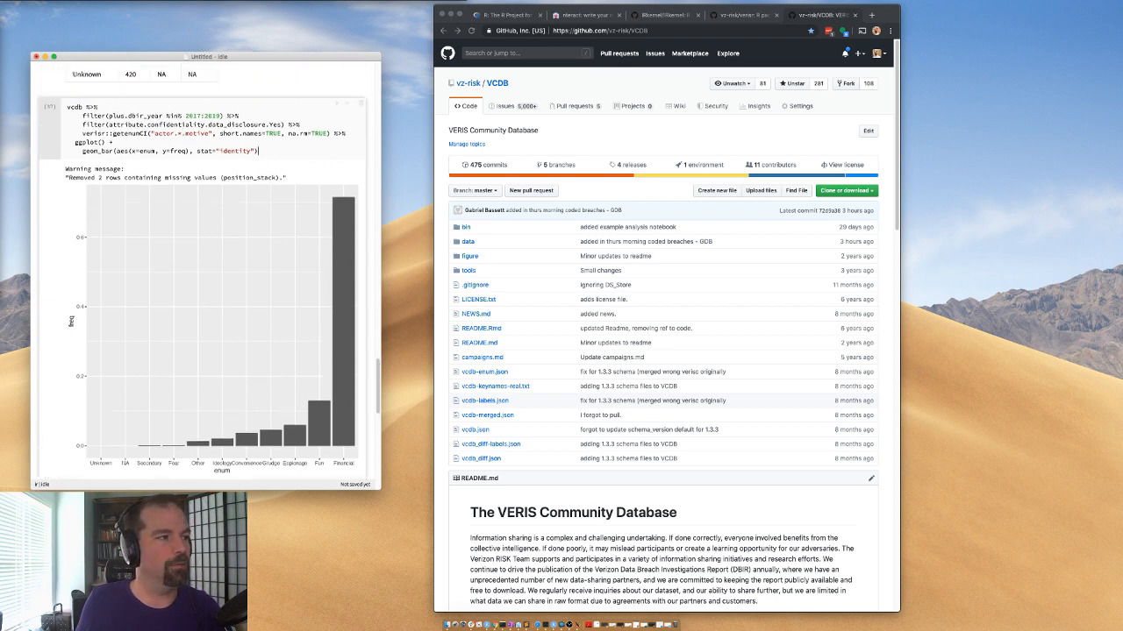
pyautogui.press('super+Tab')
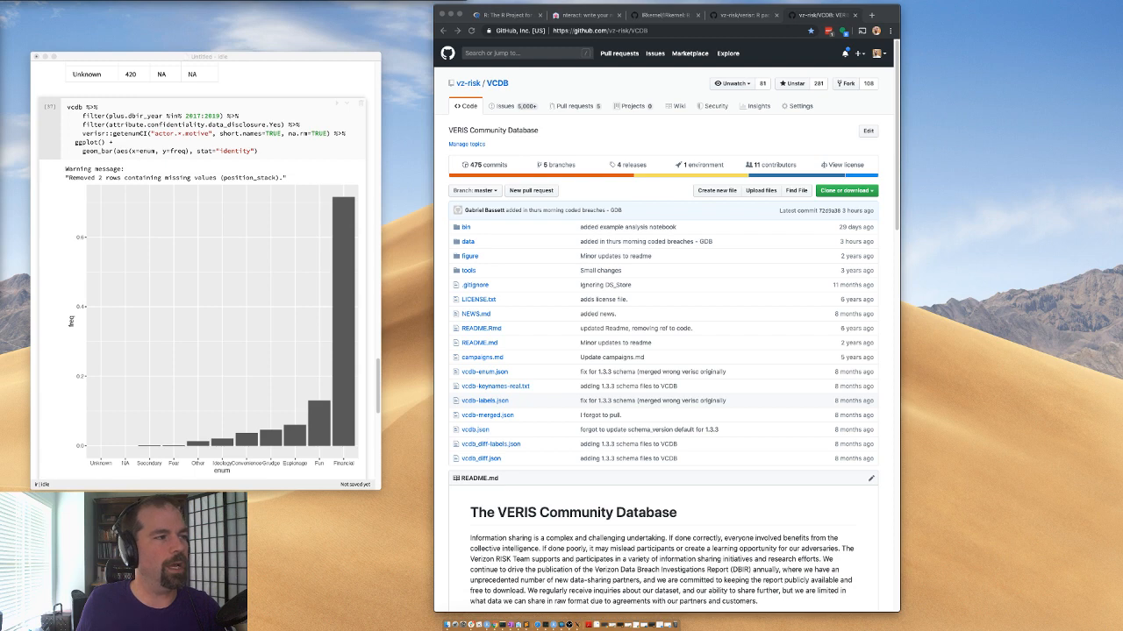
pyautogui.scroll(5, 282, 272)
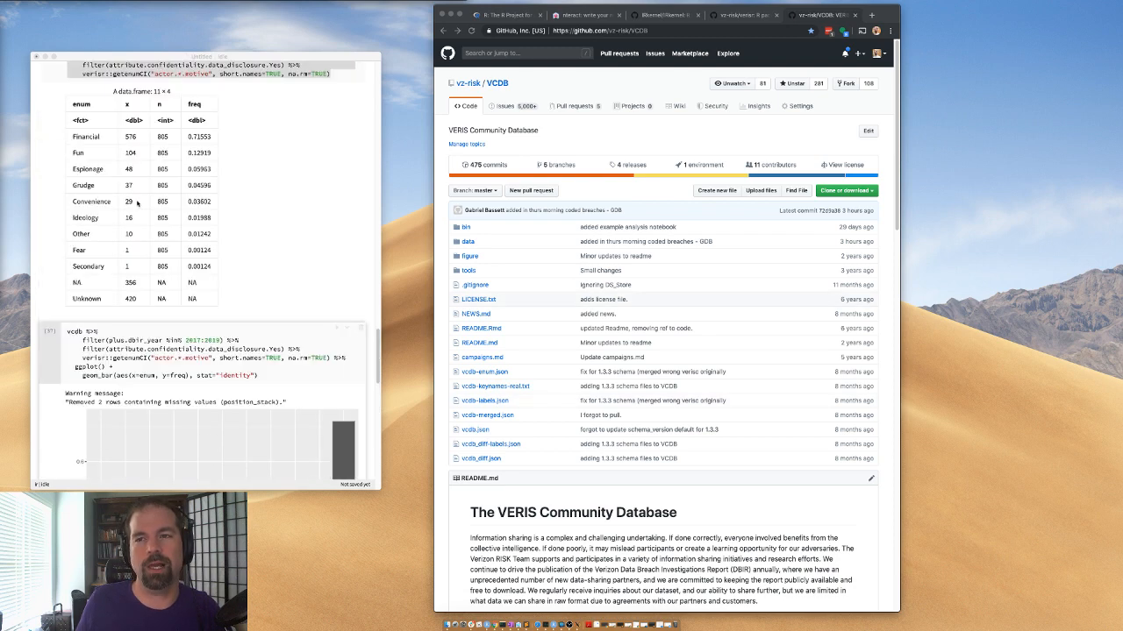
pyautogui.click(88, 123)
pyautogui.moveTo(89, 123); pyautogui.dragTo(73, 121)
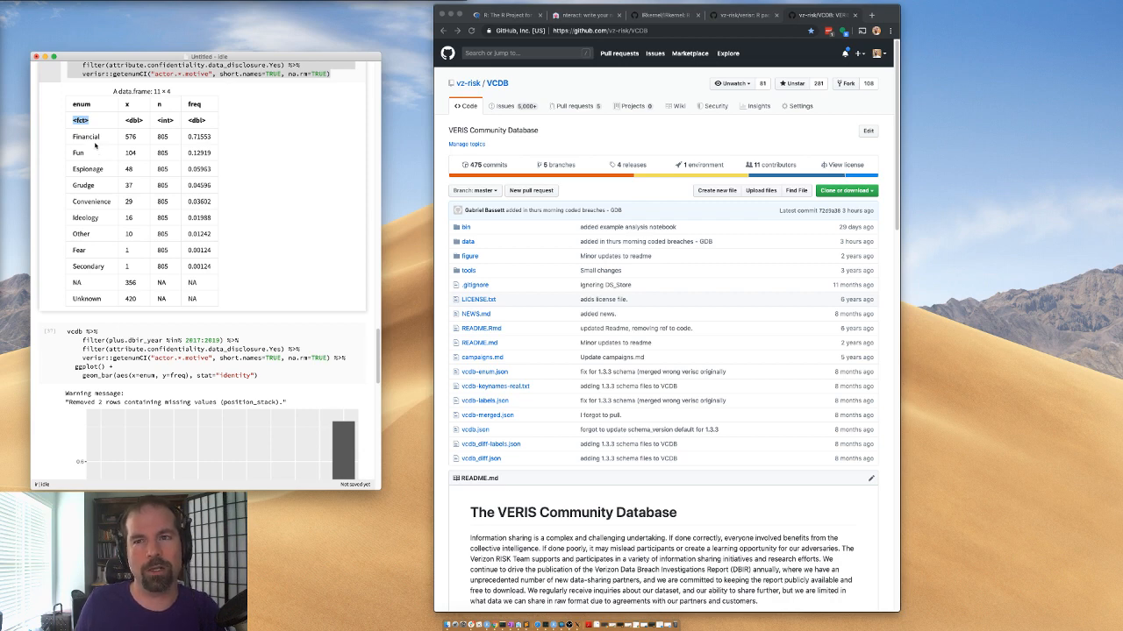
# - Add a coord_flip() layer after geom_bar in the actor motive chart code and run the cell
pyautogui.scroll(-5, 219, 351)
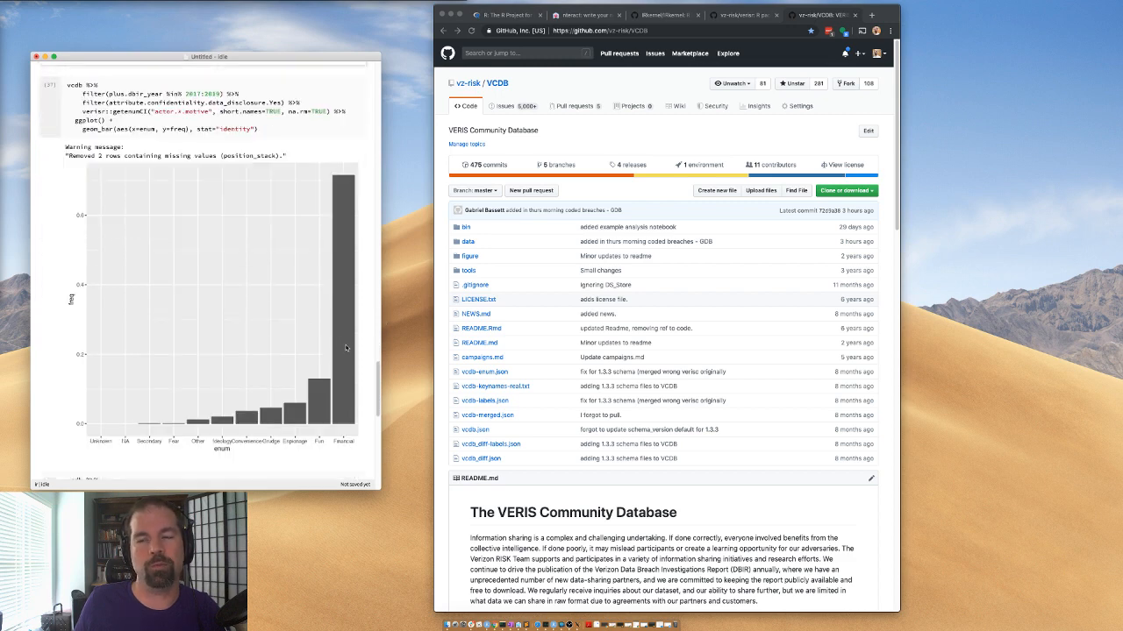
pyautogui.click(277, 130)
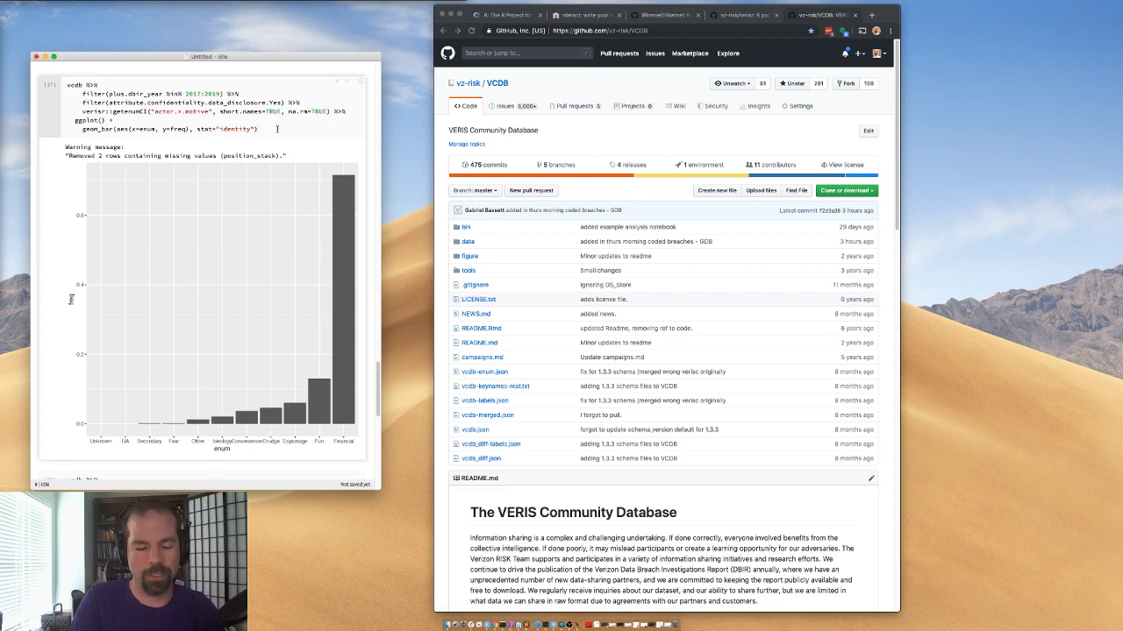
pyautogui.write('+')
pyautogui.press('Return')
pyautogui.write('coord')
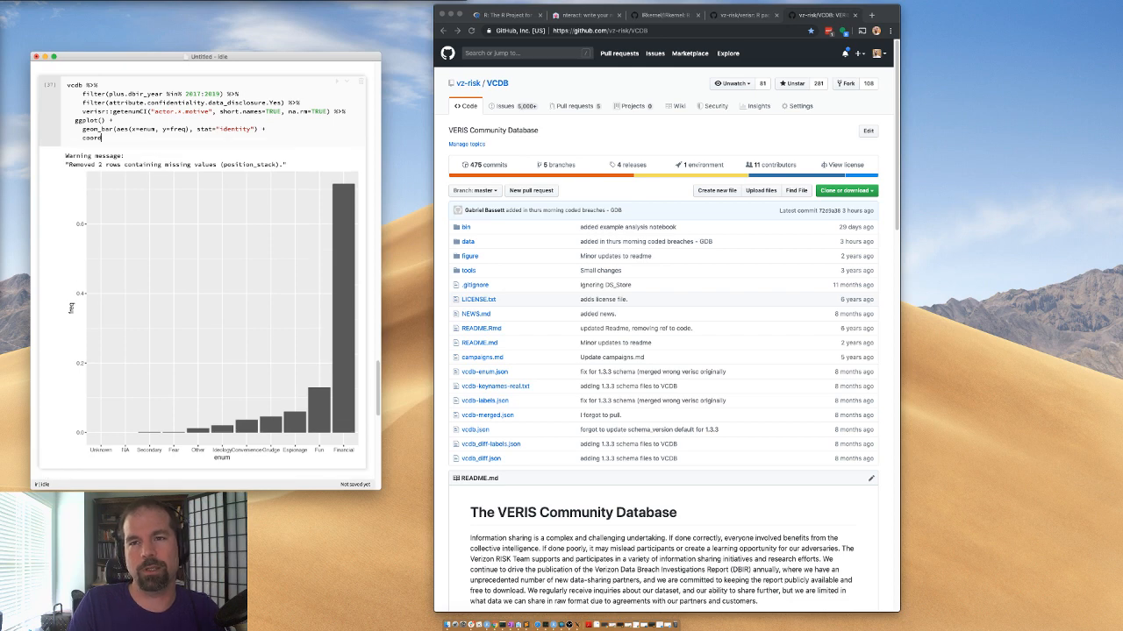
pyautogui.press('Tab')
pyautogui.write('flip()')
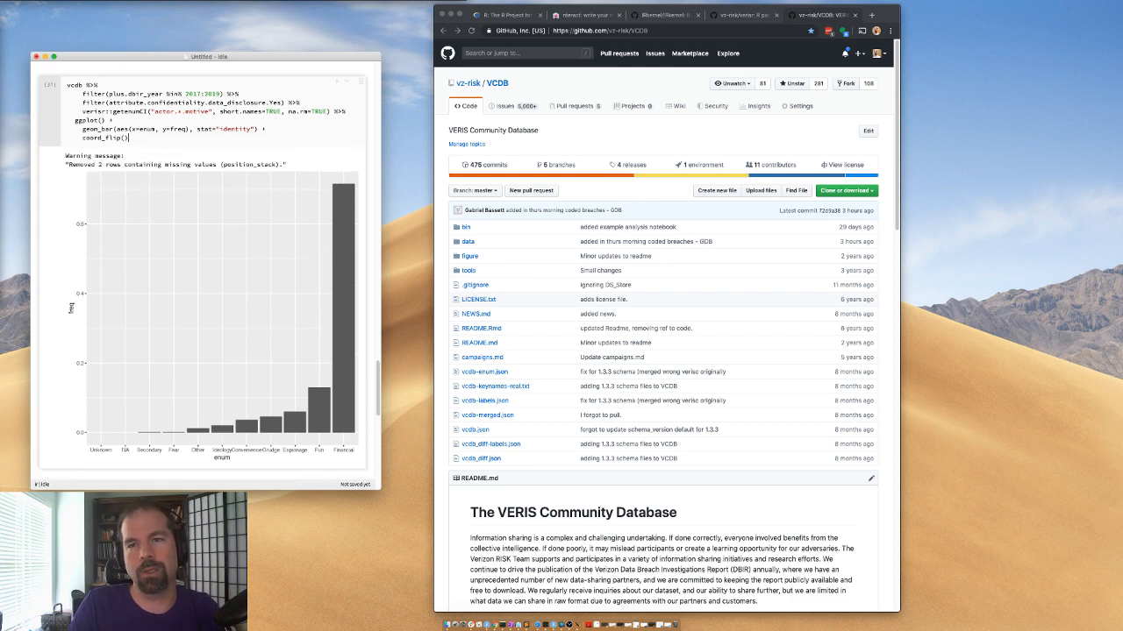
pyautogui.hotkey('shift', 'Return')
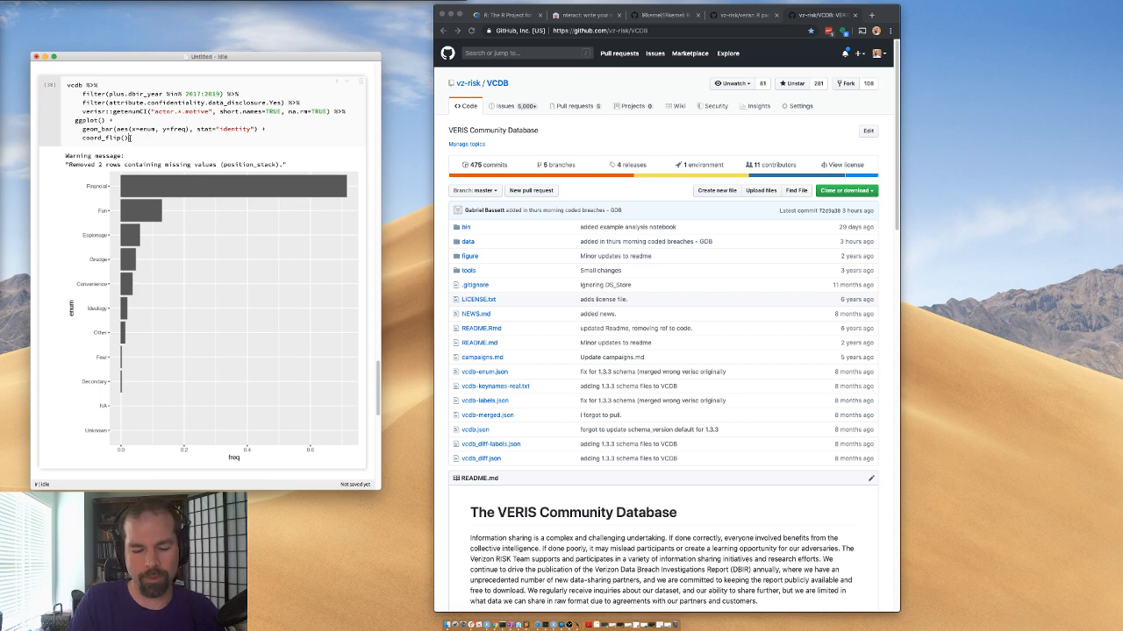
pyautogui.press('Return')
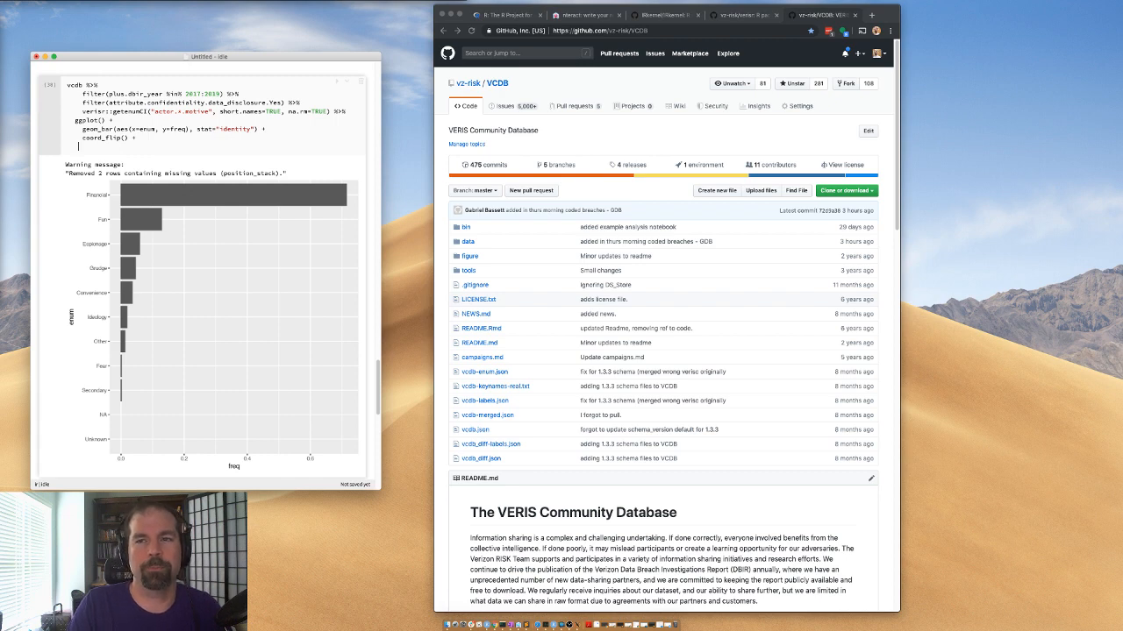
pyautogui.press('BackSpace')
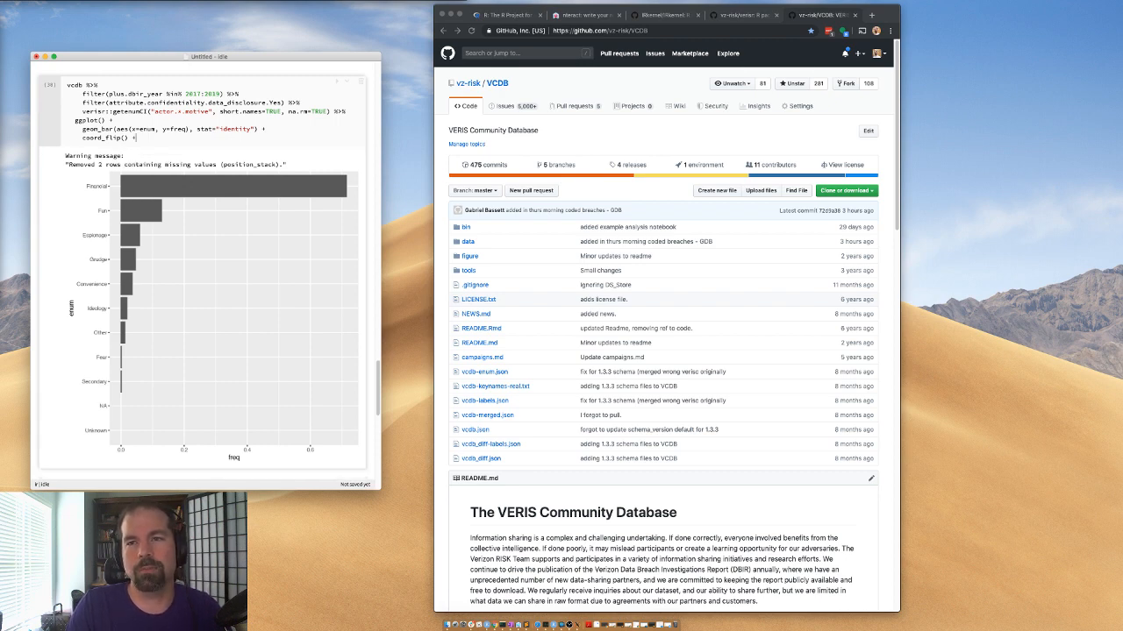
pyautogui.press('BackSpace')
pyautogui.press('BackSpace')
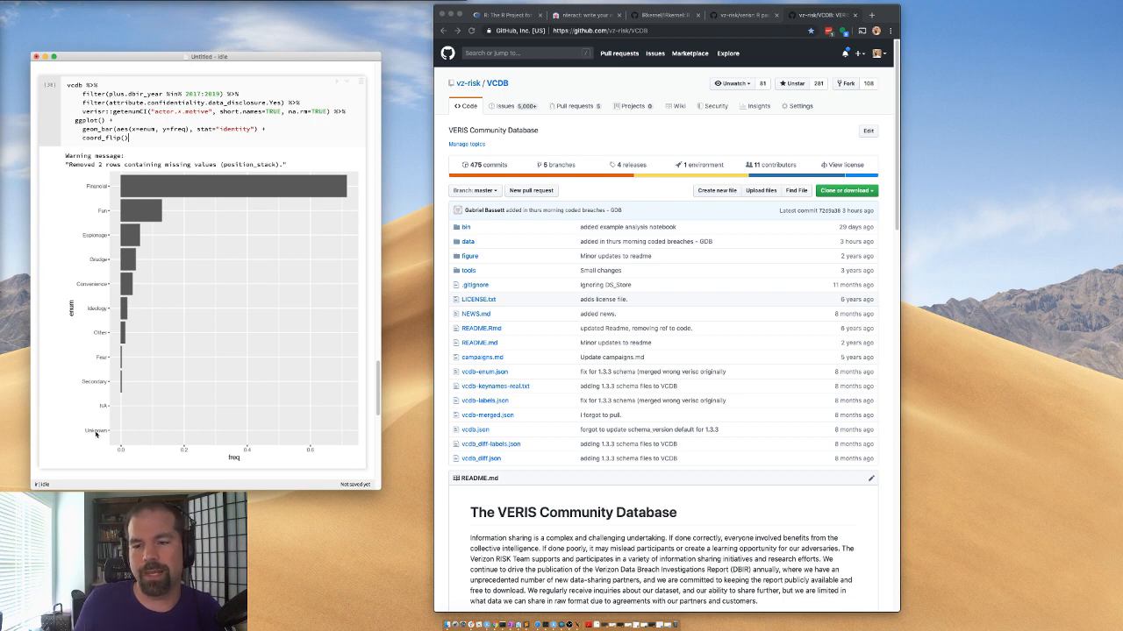
# - Insert a scale_y_continuous line between the geom_bar and coord_flip() layers of the chart code
pyautogui.press('Up')
pyautogui.press('End')
pyautogui.press('Return')
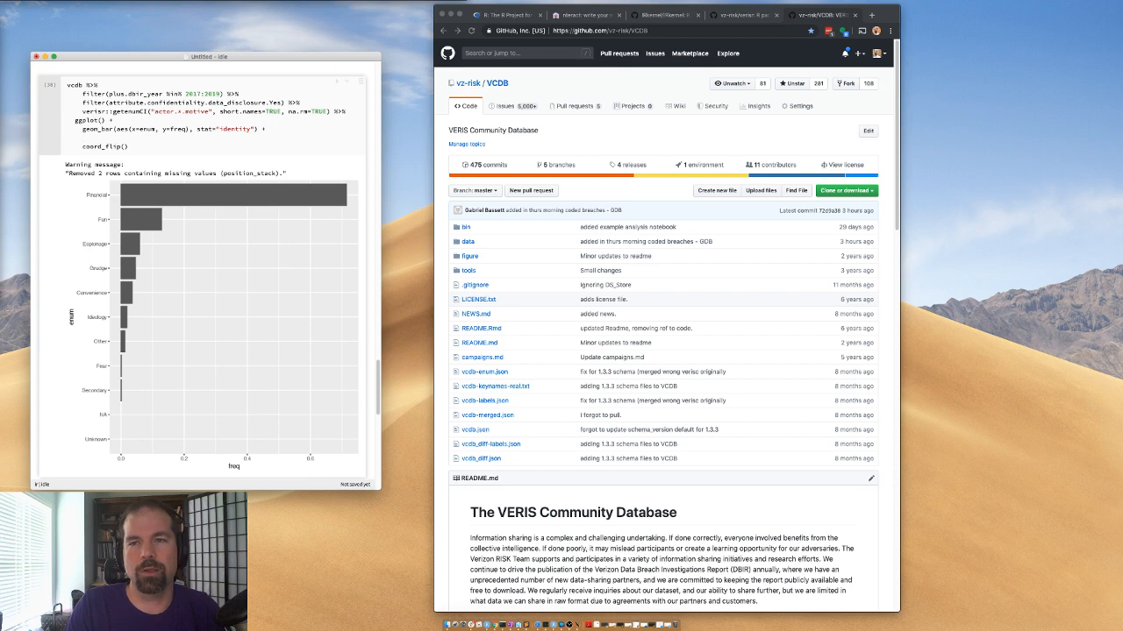
pyautogui.write('scale_')
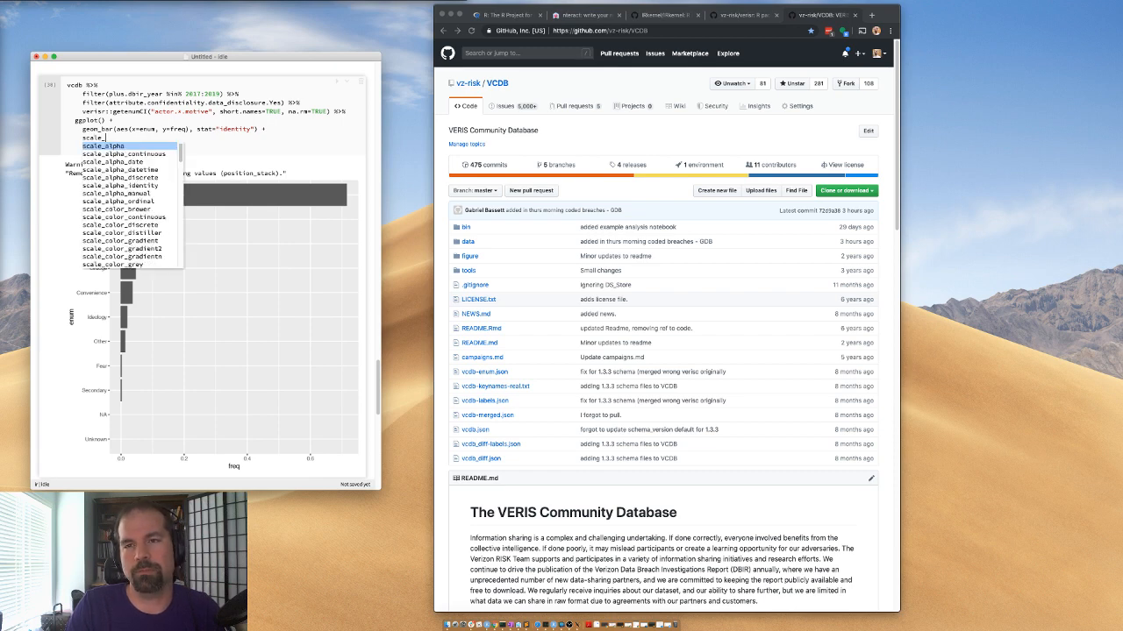
pyautogui.write('y')
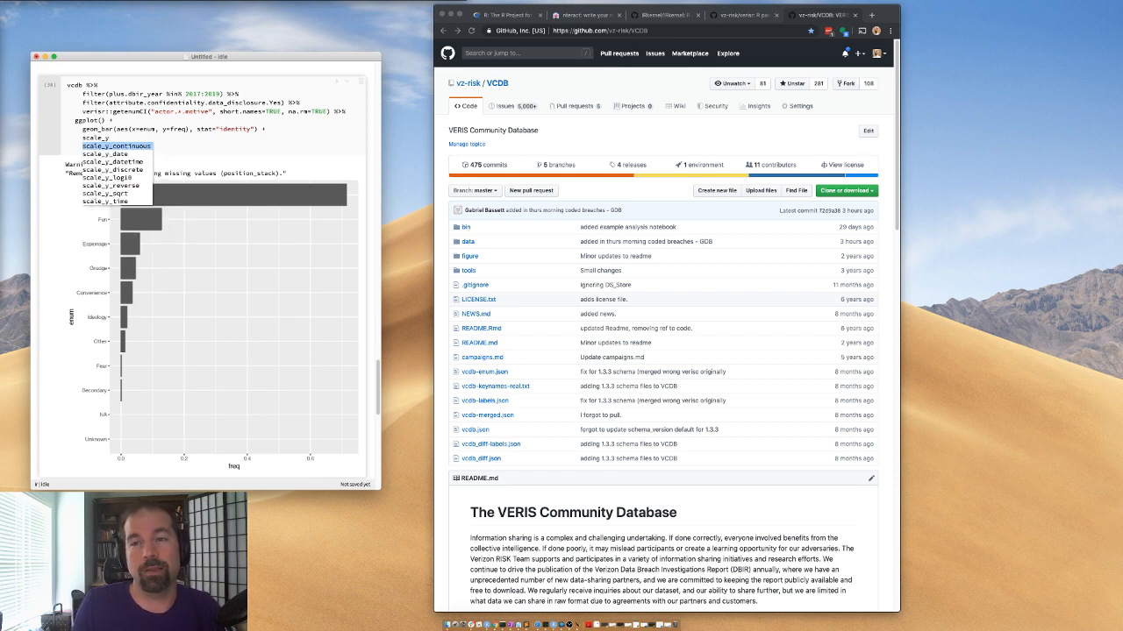
pyautogui.press('Return')
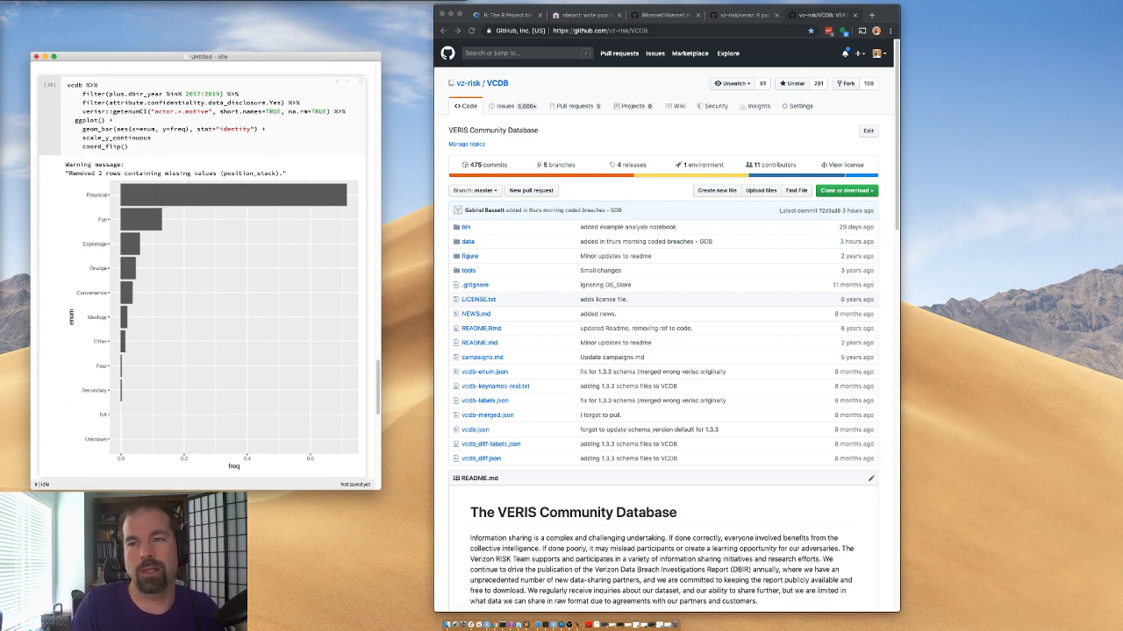
# - Give scale_y_continuous the argument labels=scales::percent_format(accuracy=1), chain it to coord_flip() with +, and run the cell
pyautogui.scroll(3, 188, 116)
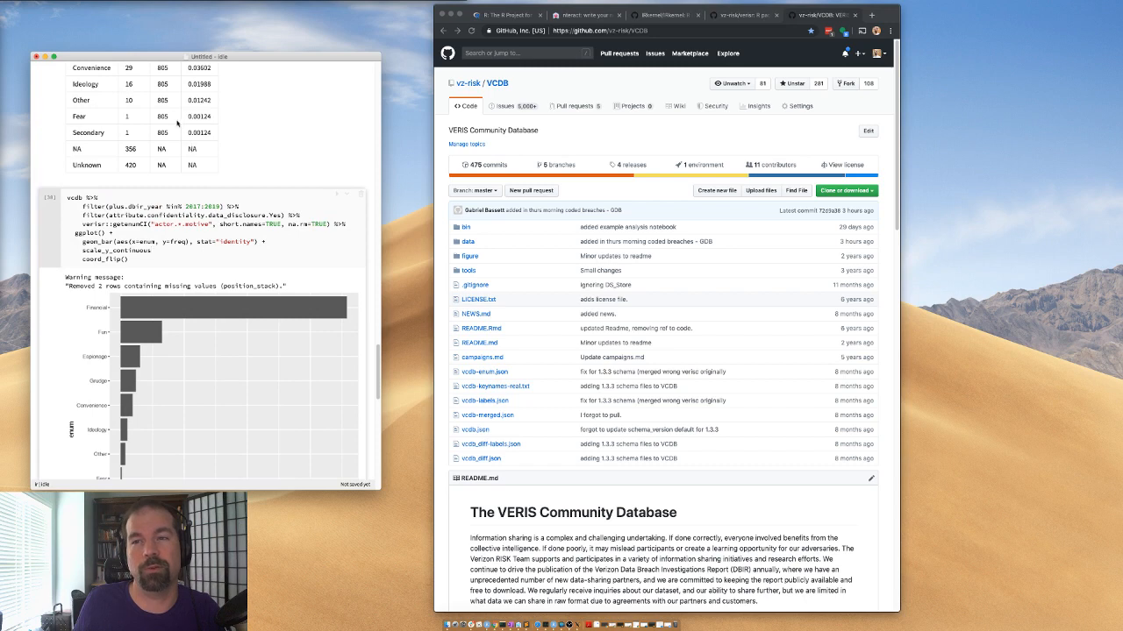
pyautogui.scroll(-2, 180, 254)
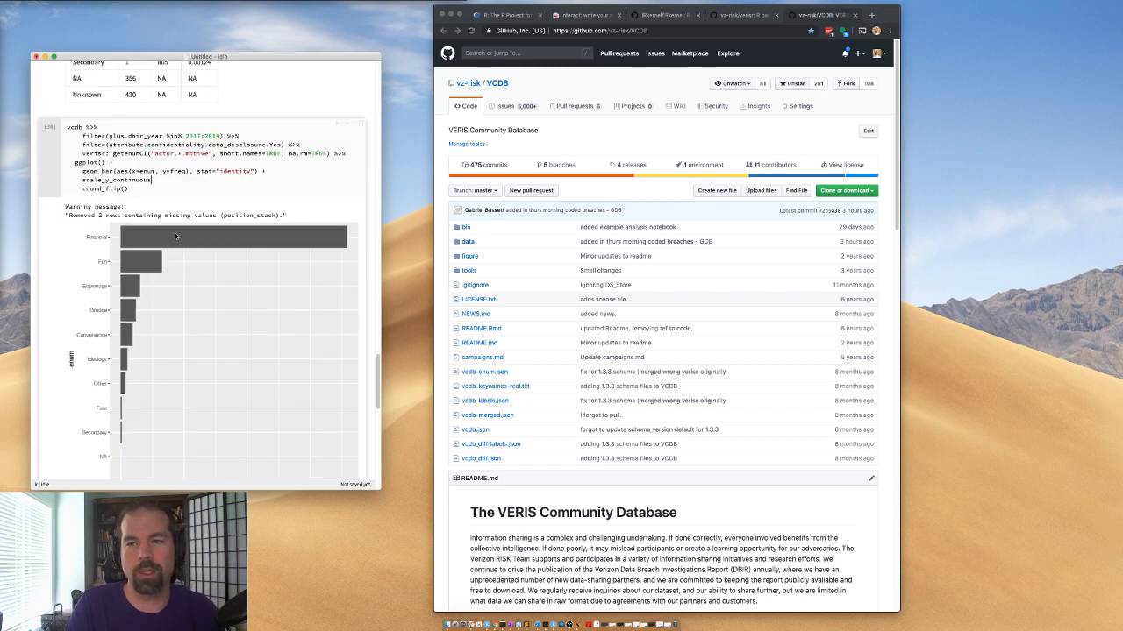
pyautogui.write('(lables')
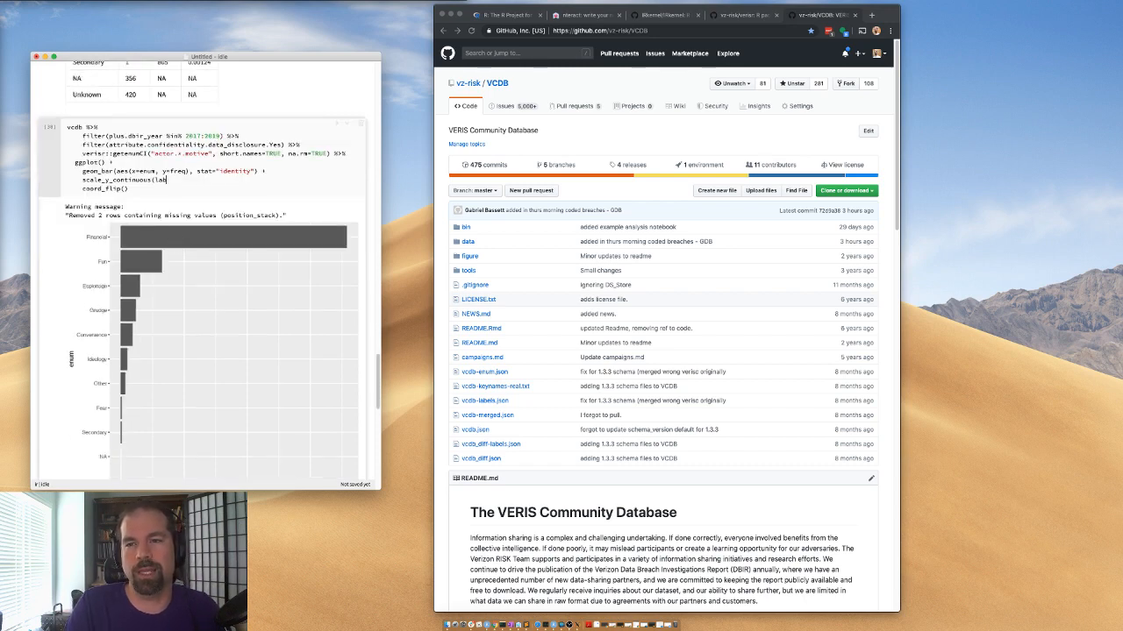
pyautogui.press('BackSpace')
pyautogui.press('BackSpace')
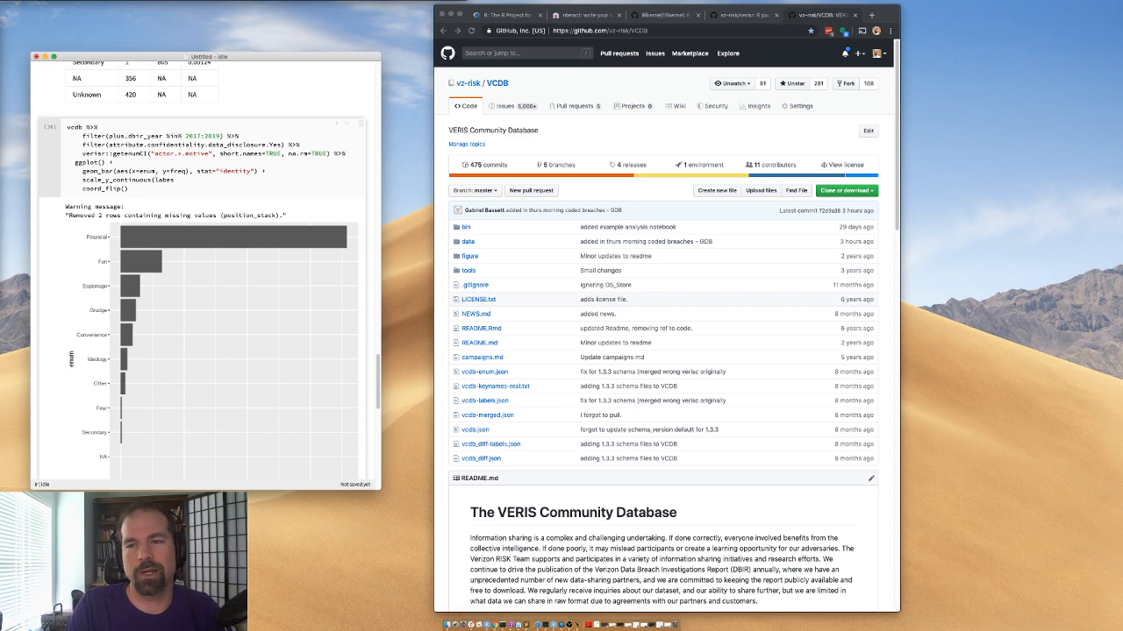
pyautogui.press('BackSpace')
pyautogui.write('ls::')
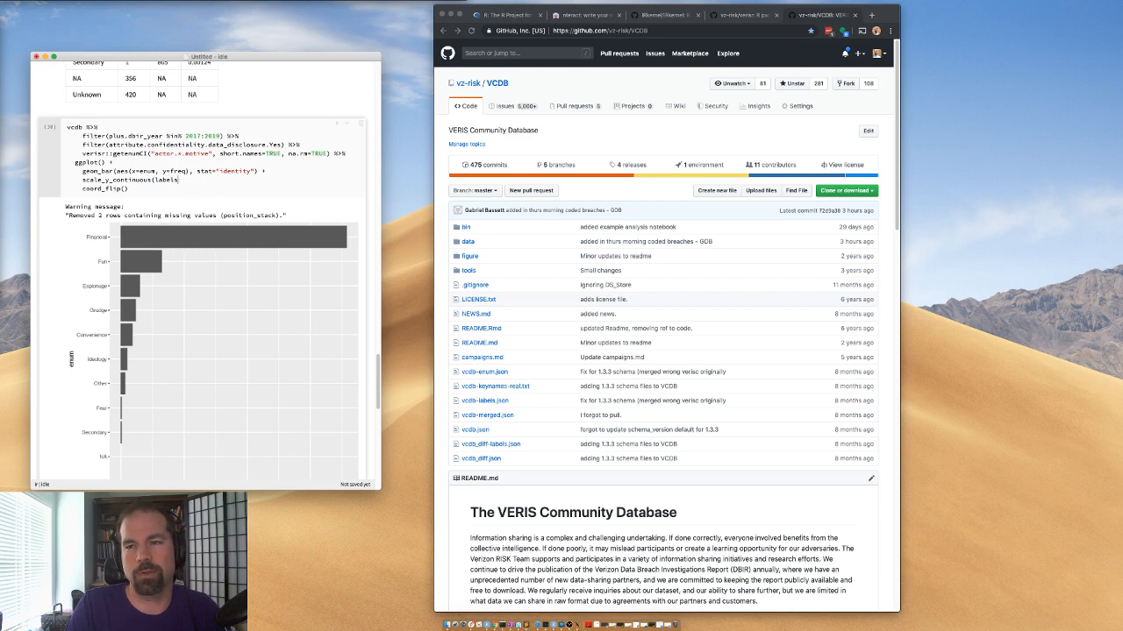
pyautogui.write('cales::forma')
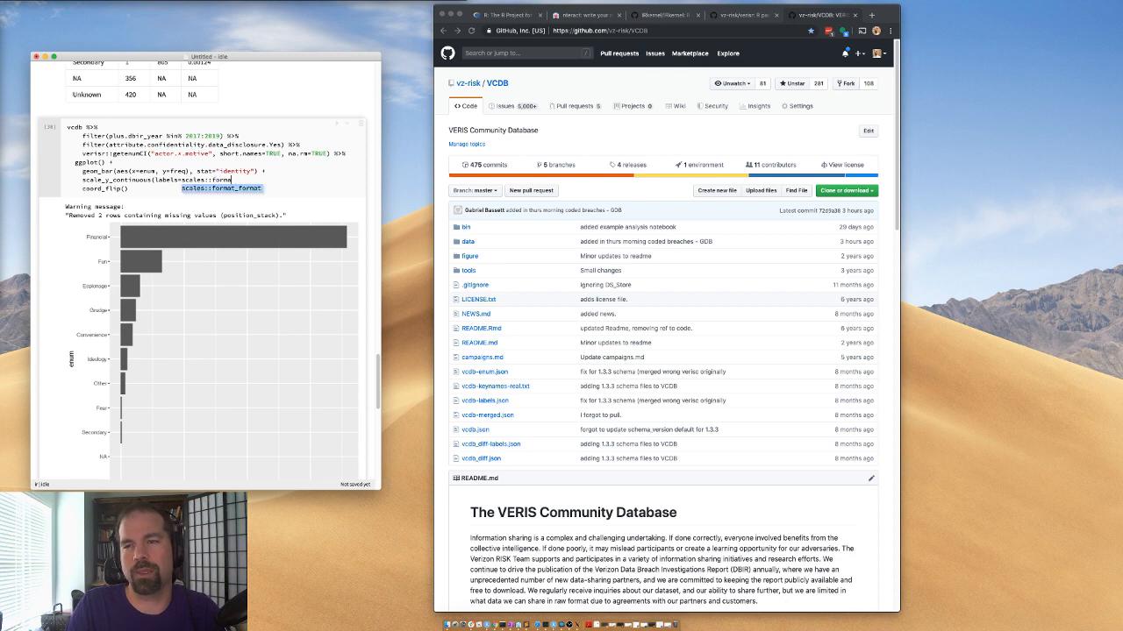
pyautogui.press('BackSpace')
pyautogui.press('BackSpace')
pyautogui.press('BackSpace')
pyautogui.press('BackSpace')
pyautogui.press('BackSpace')
pyautogui.write('perc')
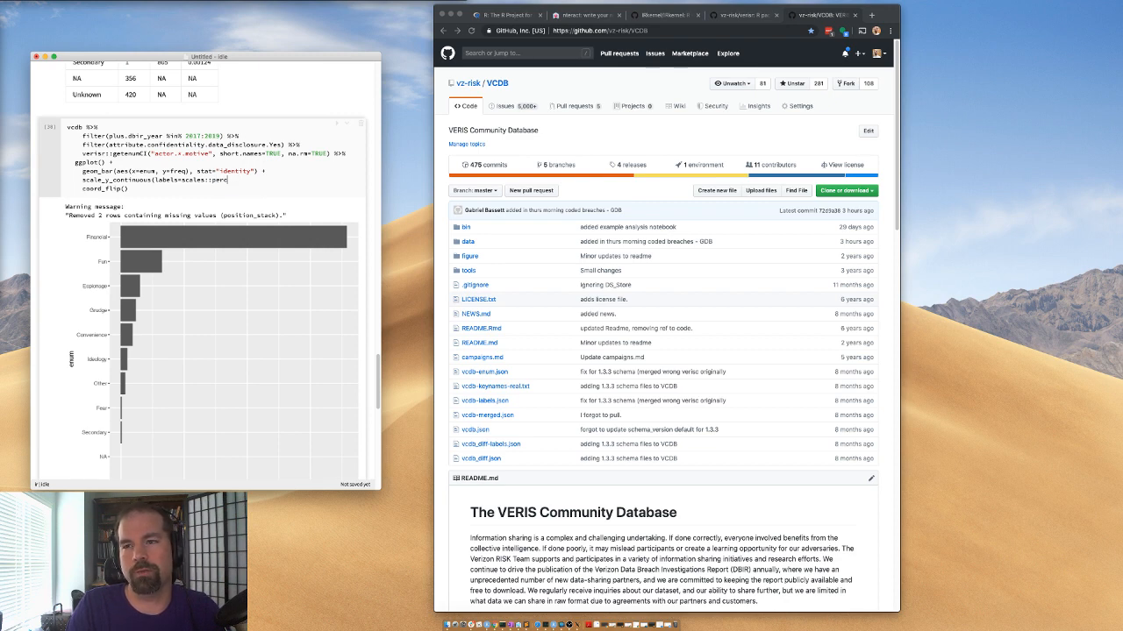
pyautogui.write('ent_format(a')
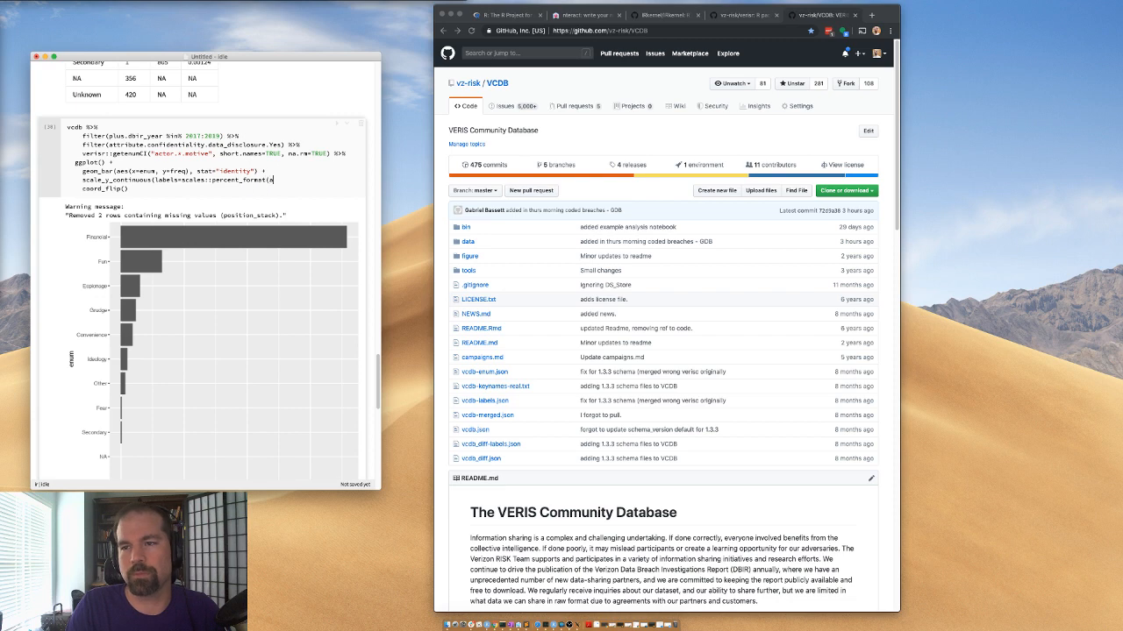
pyautogui.write('ccuracy=1)')
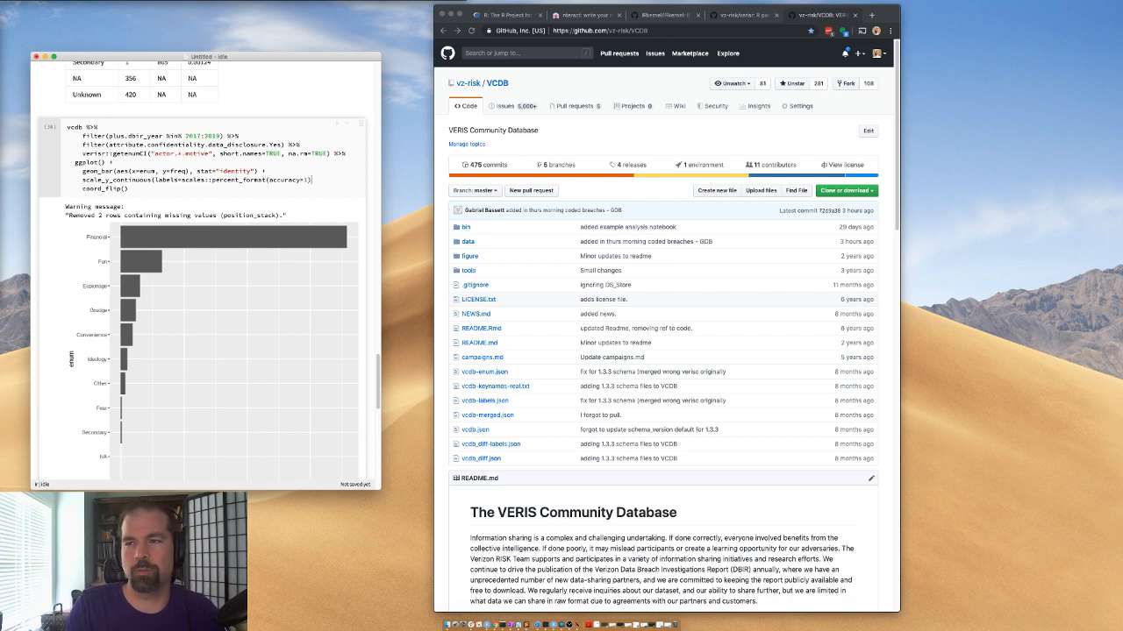
pyautogui.write(') +')
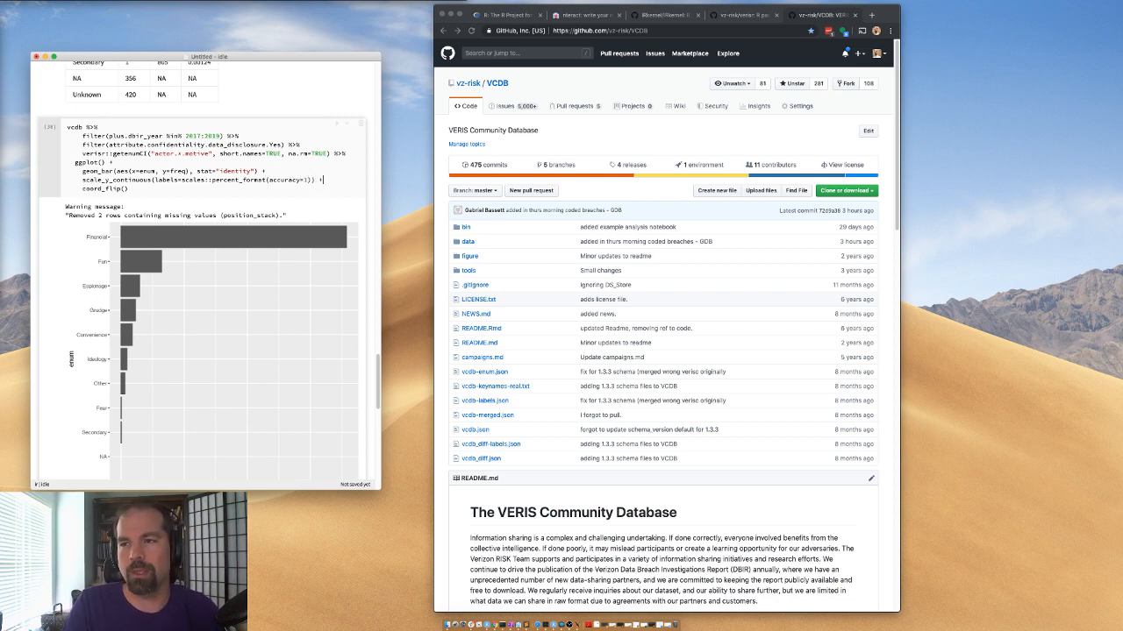
pyautogui.hotkey('shift', 'Return')
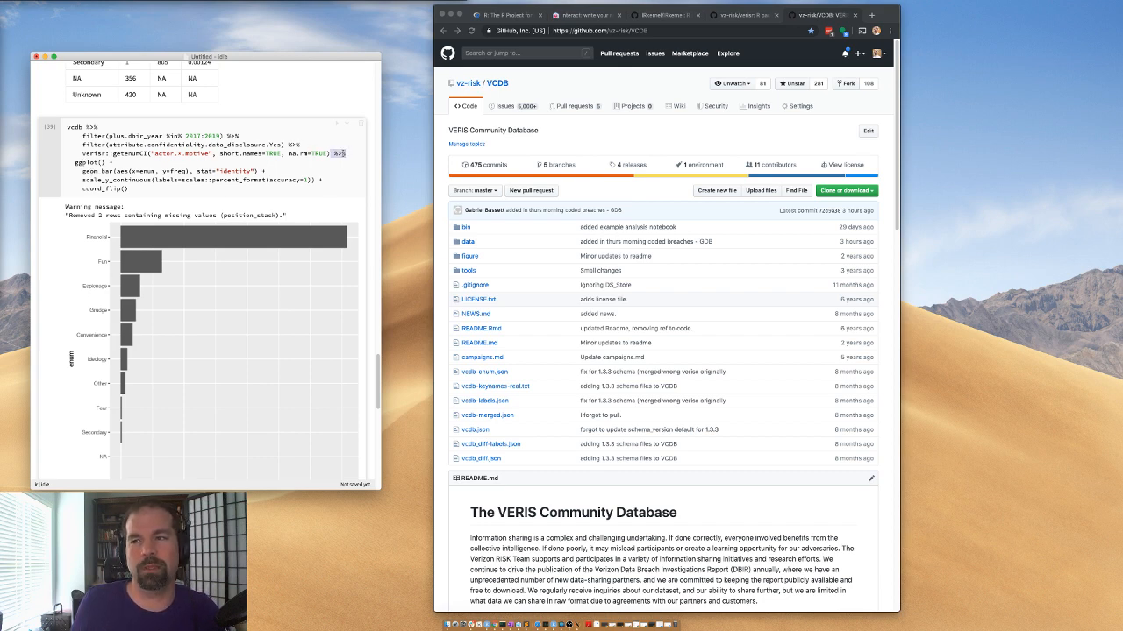
# - Check the frequency axis labels and the category bars of the rerun actor motive chart
pyautogui.click(118, 162)
pyautogui.click(166, 188)
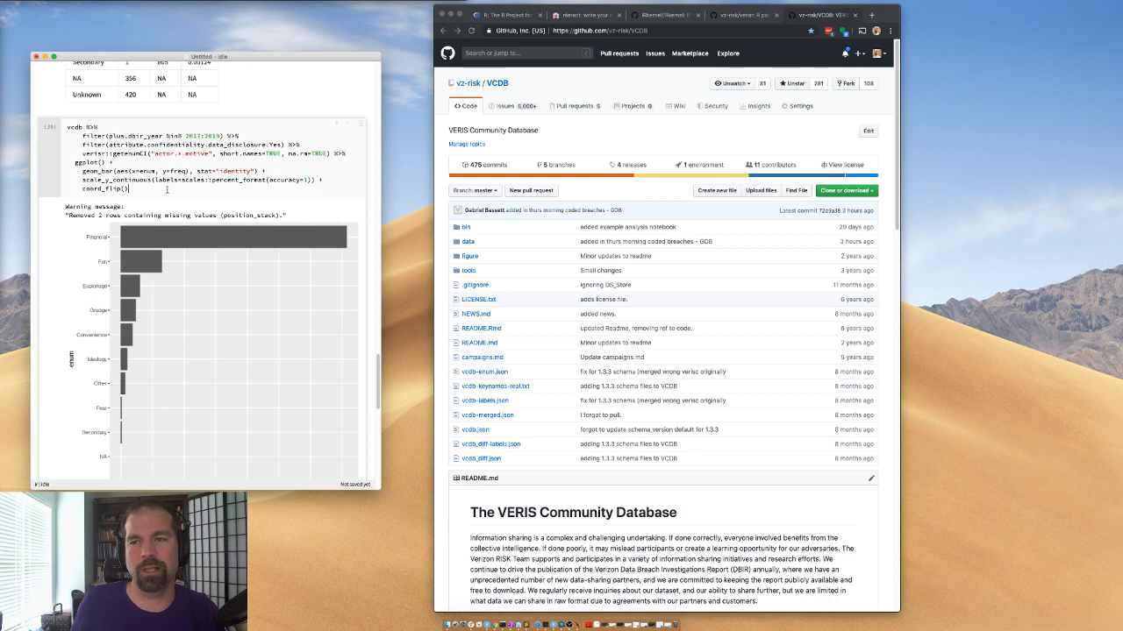
pyautogui.scroll(-5, 185, 240)
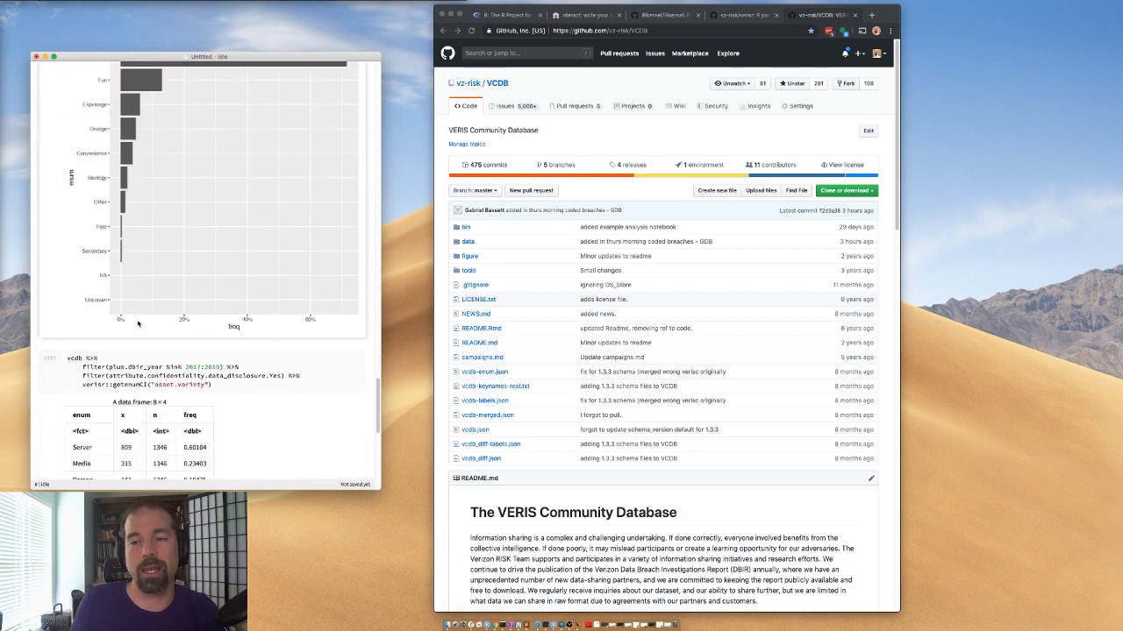
pyautogui.scroll(2, 145, 317)
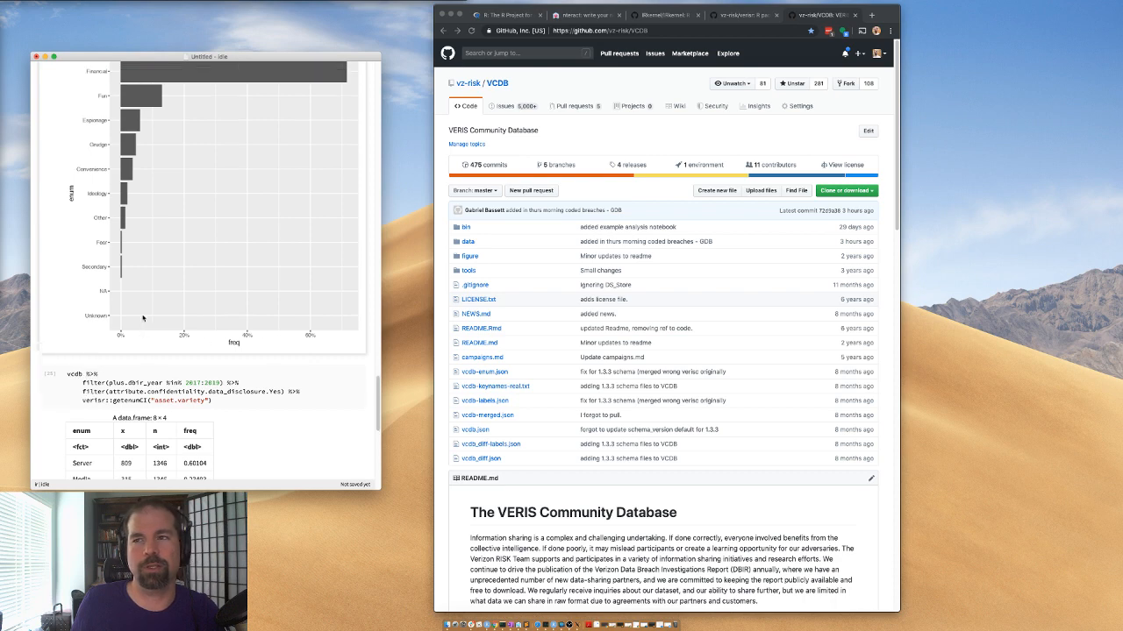
pyautogui.scroll(2, 142, 312)
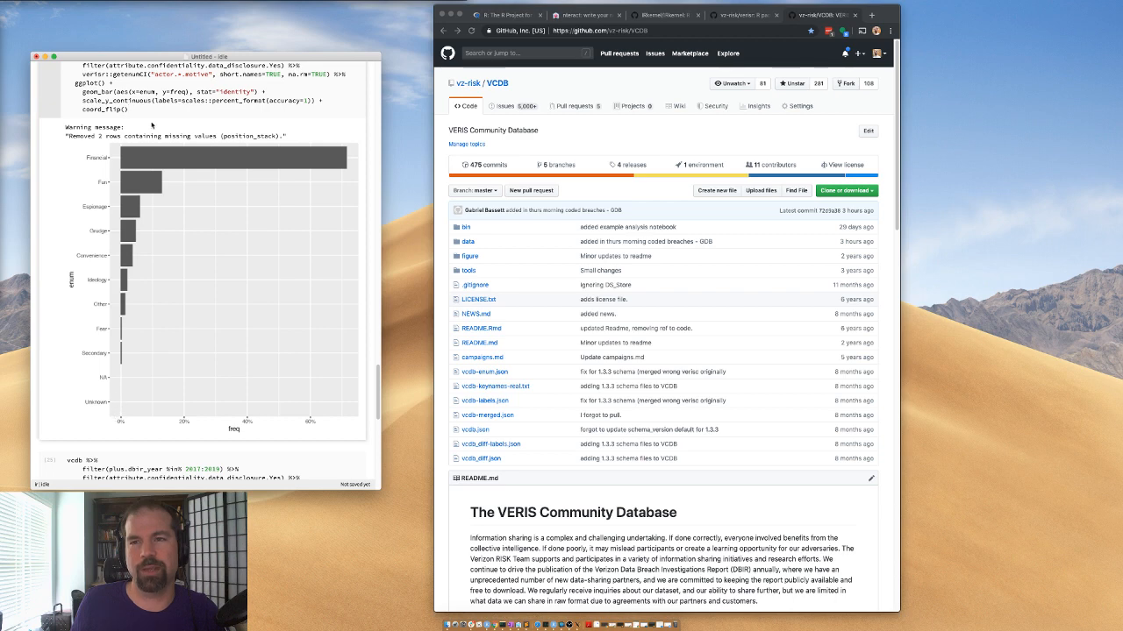
pyautogui.scroll(2, 101, 391)
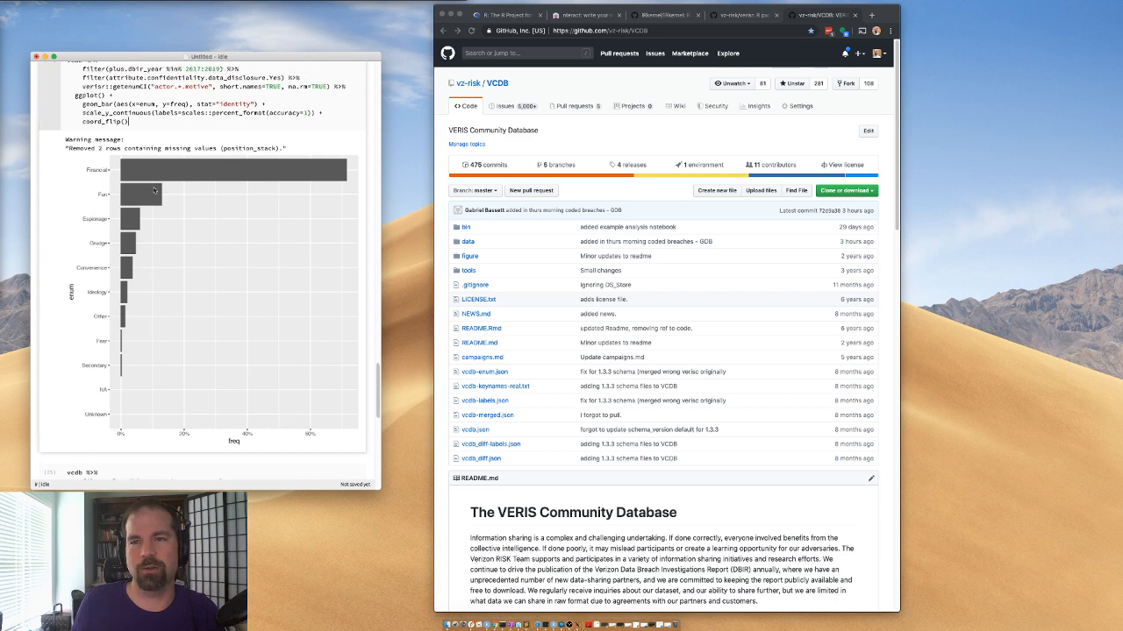
# - Insert filter(!is.na(n)) %>% between the getenumCI line and ggplot() in the actor motive chart code
pyautogui.click(358, 101)
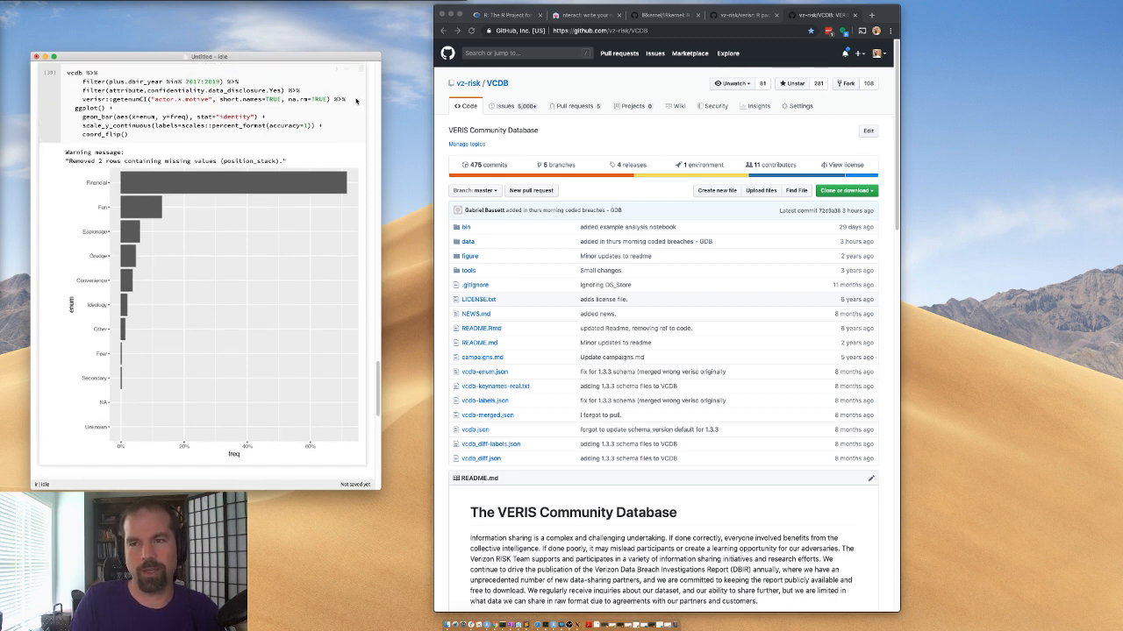
pyautogui.press('Return')
pyautogui.write('filter(!')
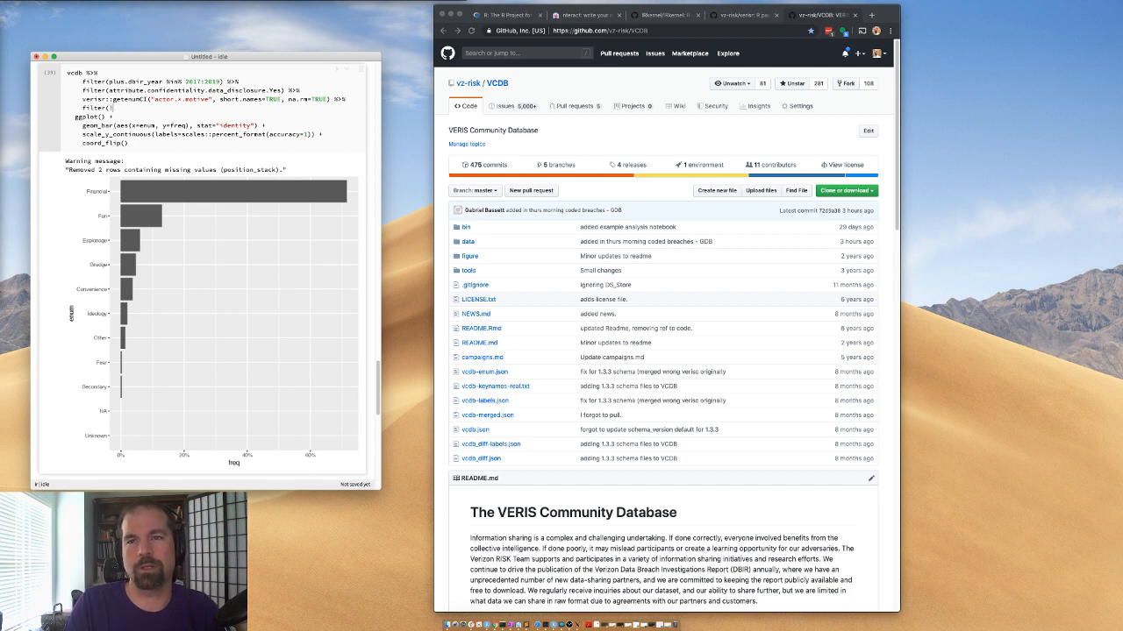
pyautogui.write('is.na(')
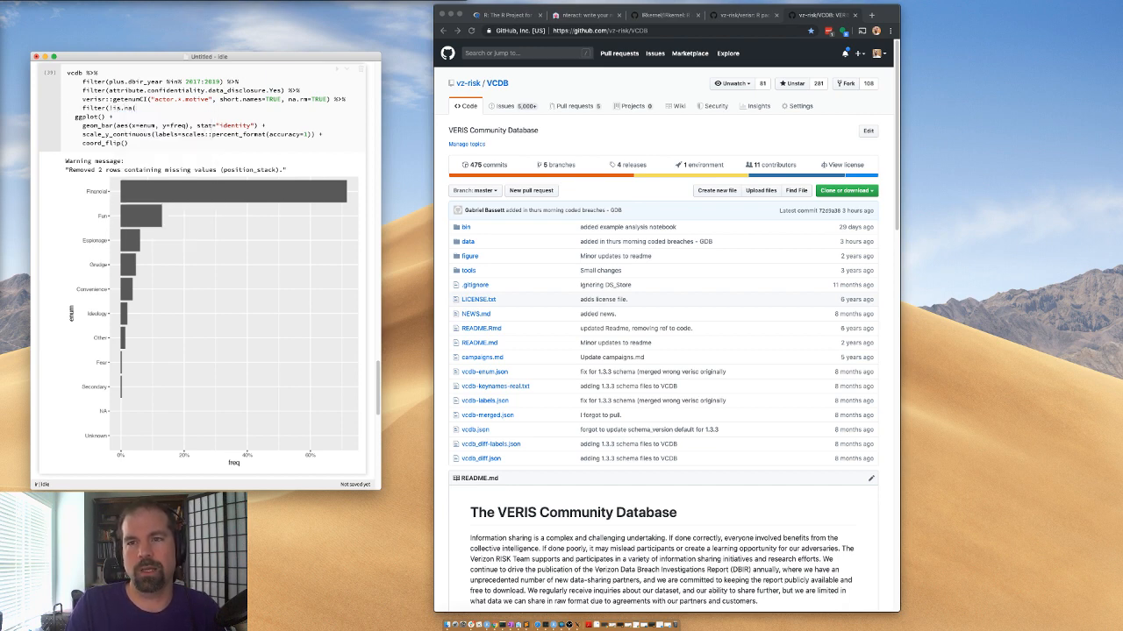
pyautogui.write('n)) %>%')
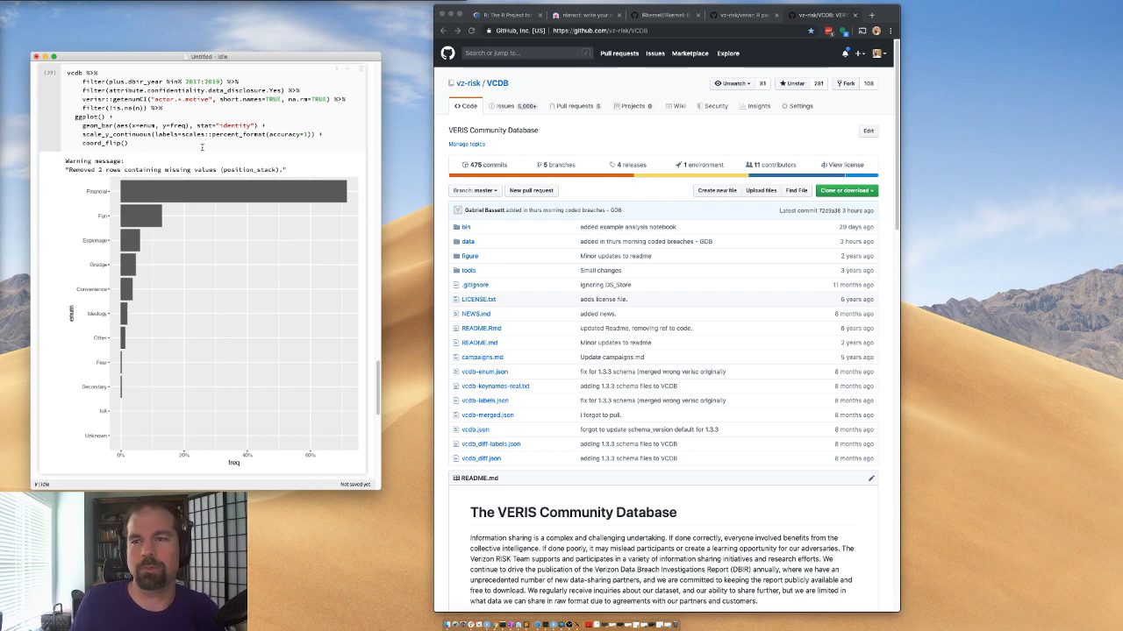
# - Add the argument expand=c(0,0) before labels in the scale_y_continuous call
pyautogui.click(201, 147)
pyautogui.click(155, 134)
pyautogui.write('expand')
pyautogui.write('=c(0,0)')
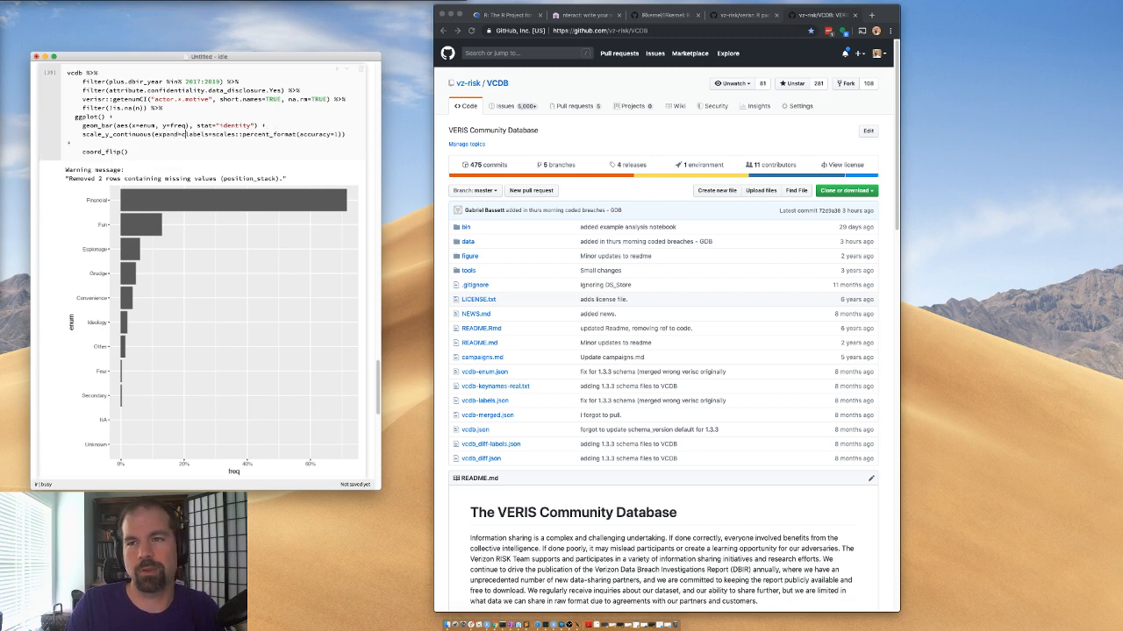
pyautogui.write(',')
pyautogui.press('Return')
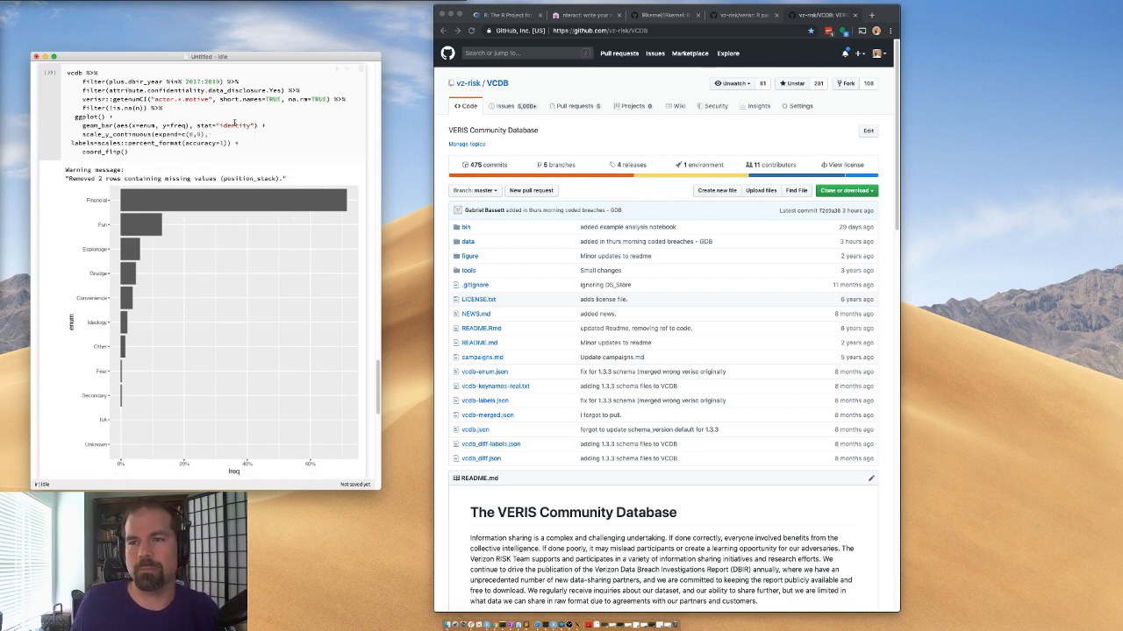
# - Widen the notebook window to give the long scale_y_continuous line more room, and return to the motive chart code
pyautogui.click(275, 126)
pyautogui.moveTo(381, 140); pyautogui.dragTo(413, 142)
pyautogui.scroll(-2, 337, 201)
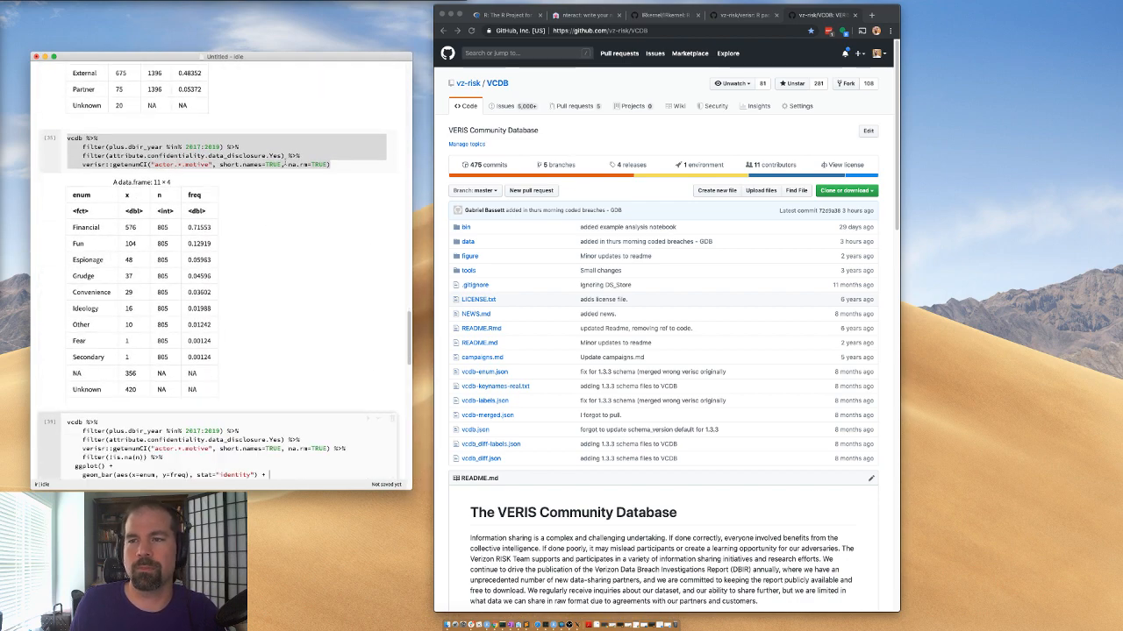
pyautogui.click(280, 155)
pyautogui.scroll(-10, 233, 256)
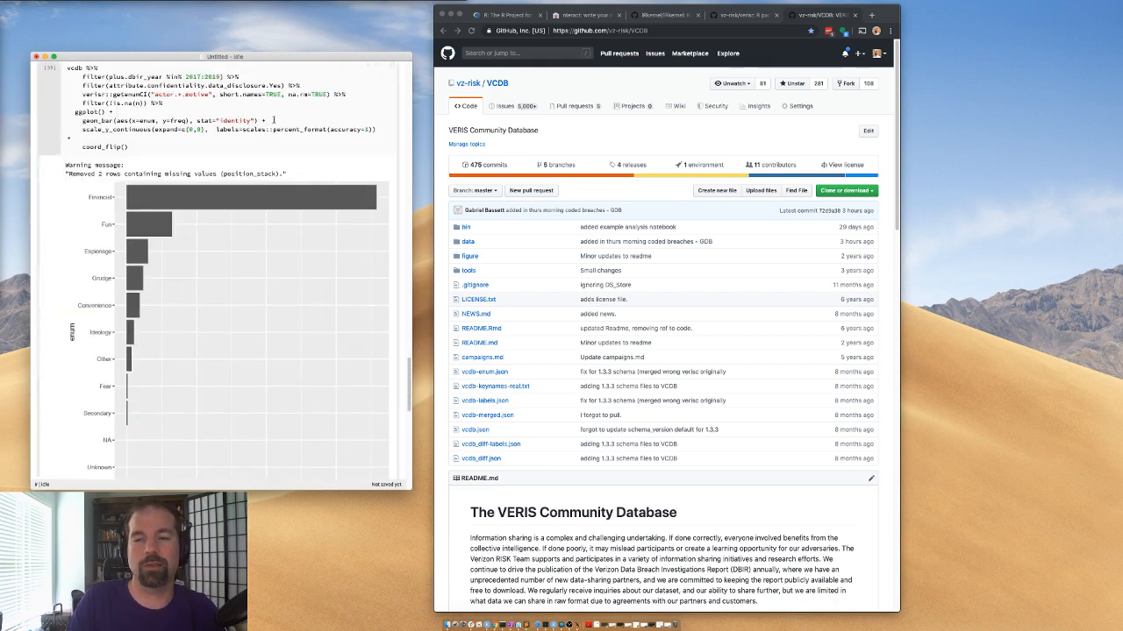
# - Insert a scale_x_discrete() + layer between geom_bar and scale_y_continuous in the chart code
pyautogui.click(261, 114)
pyautogui.press('Return')
pyautogui.write('s')
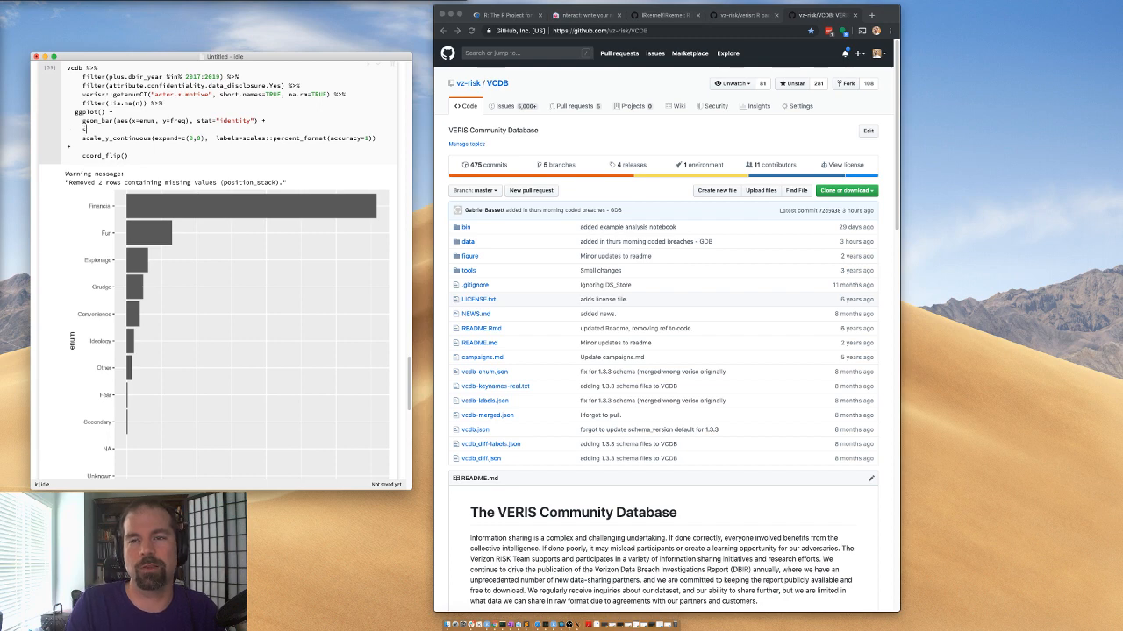
pyautogui.write('cale_x_di')
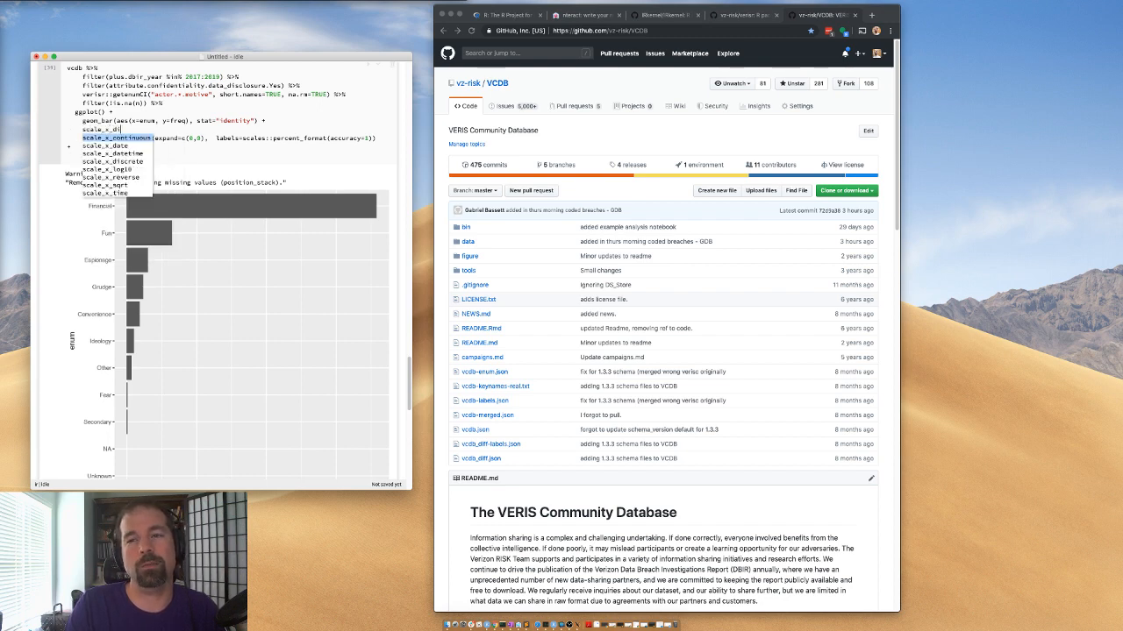
pyautogui.write('screte() +')
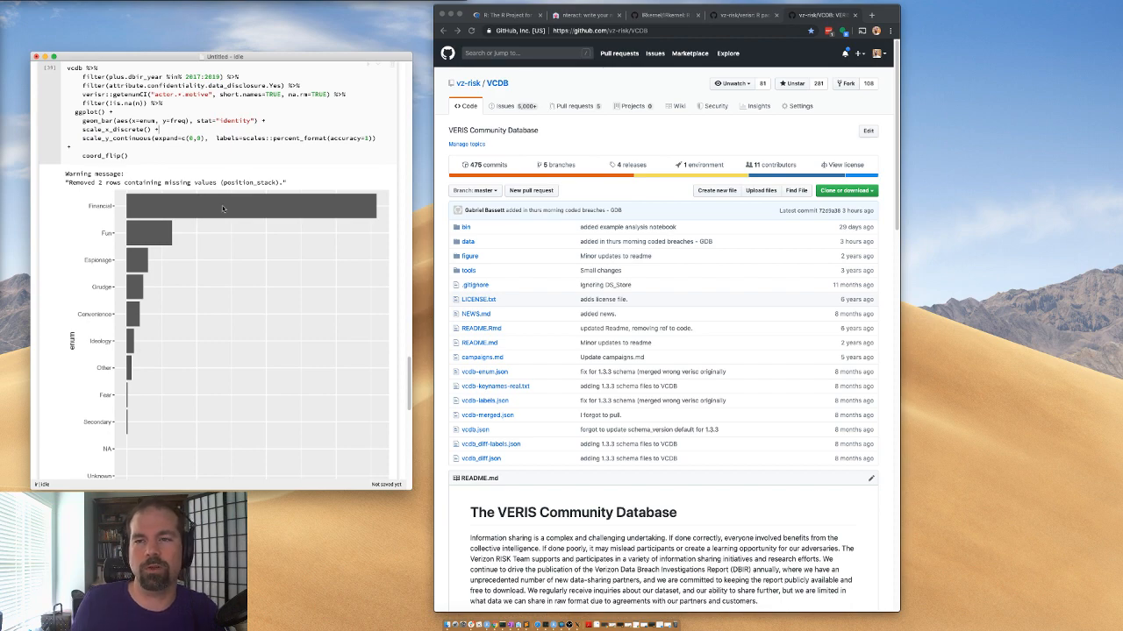
# - Give the scale_x_discrete call the argument expand=c(0,0)
pyautogui.scroll(6, 198, 205)
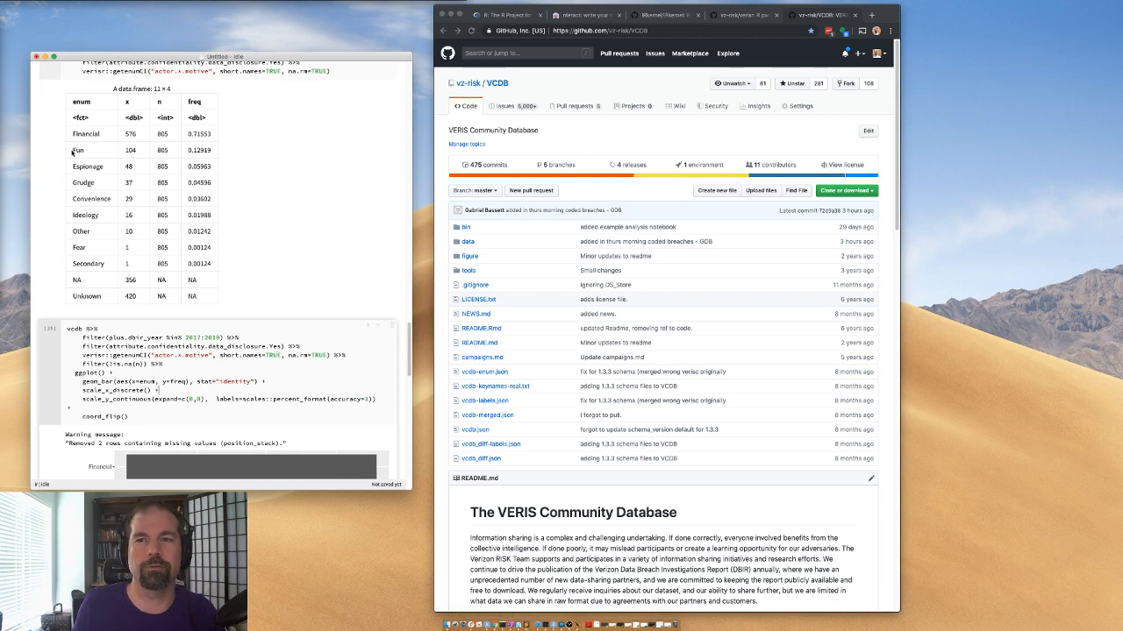
pyautogui.scroll(-1, 82, 403)
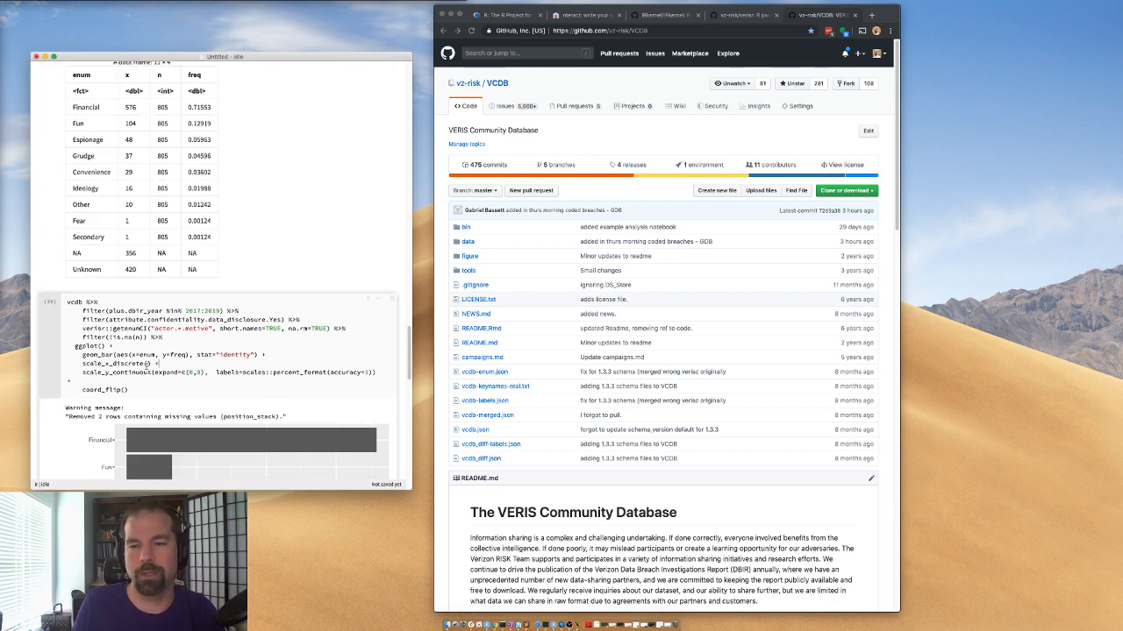
pyautogui.click(151, 364)
pyautogui.write('expand=c(')
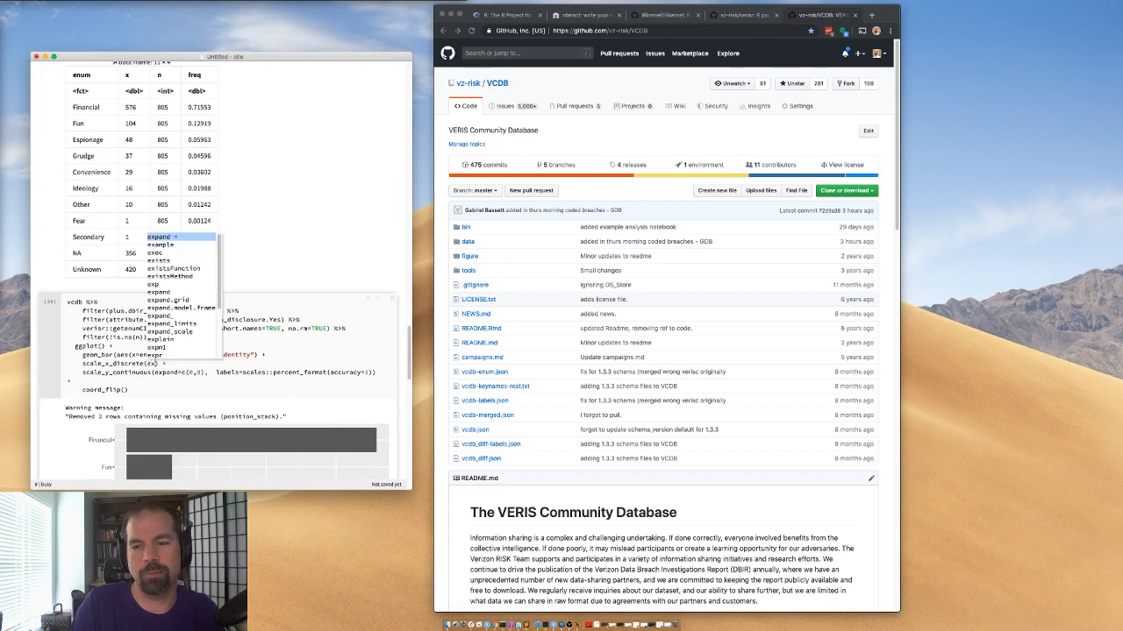
pyautogui.write('0,0')
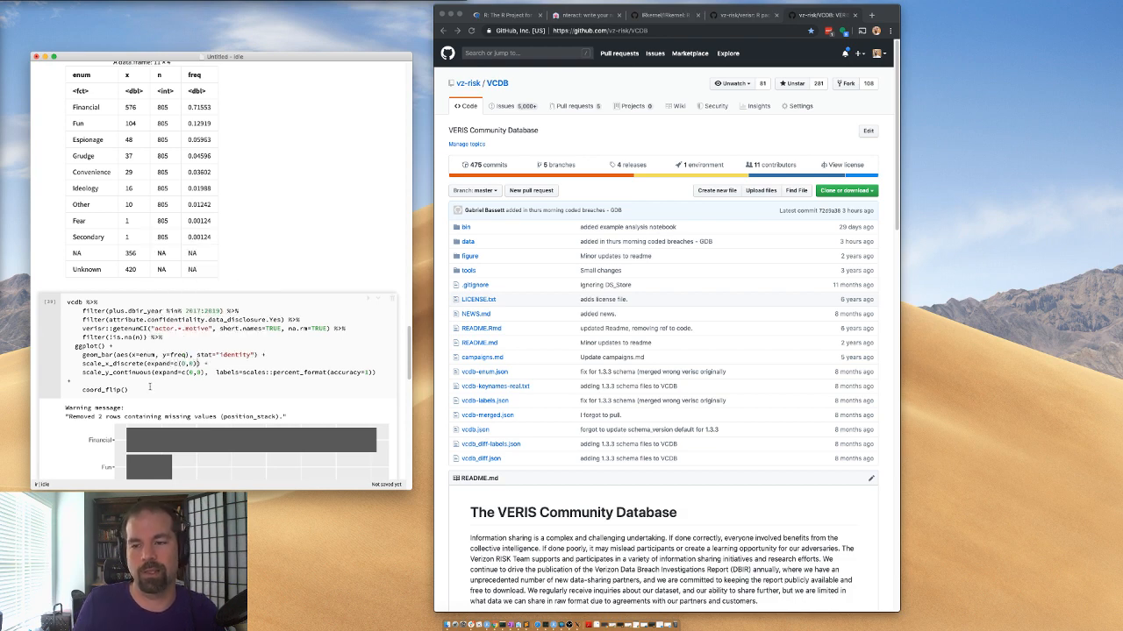
pyautogui.hotkey('shift', 'Return')
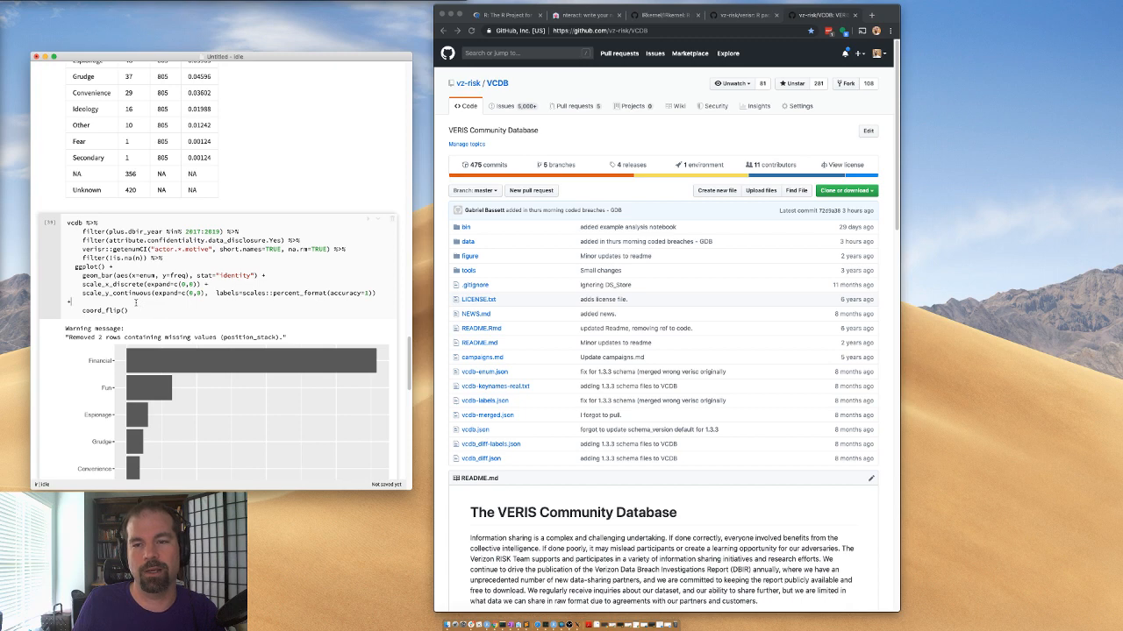
# - Widen the notebook window slightly more so the scale_y_continuous line fits, and rerun the actor motive chart cell
pyautogui.moveTo(411, 291); pyautogui.dragTo(422, 292)
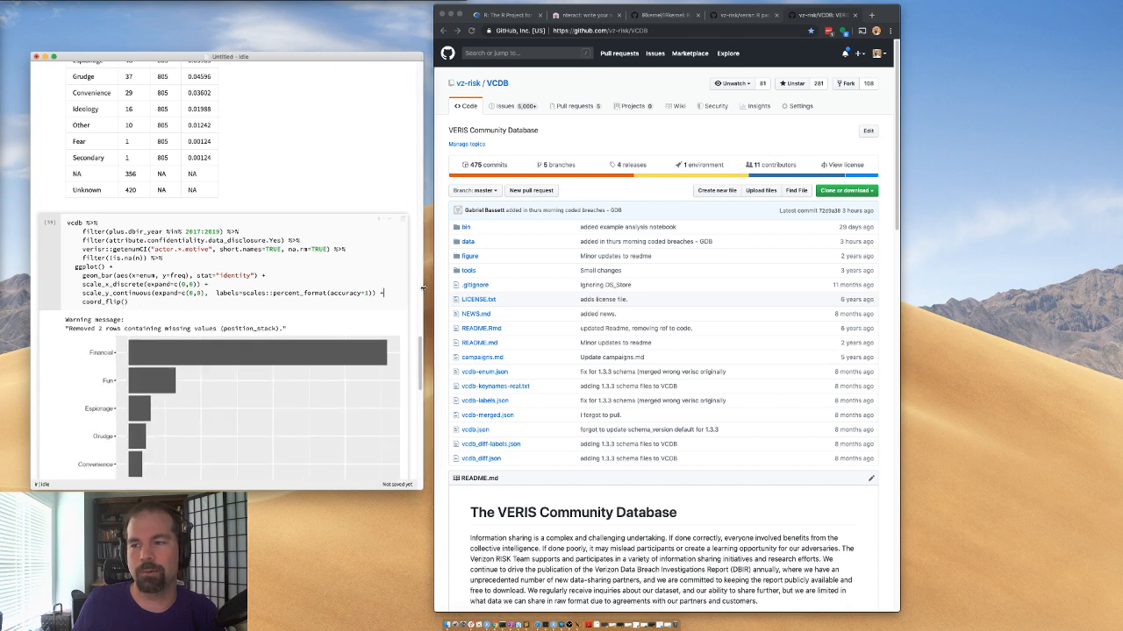
pyautogui.scroll(-2, 241, 299)
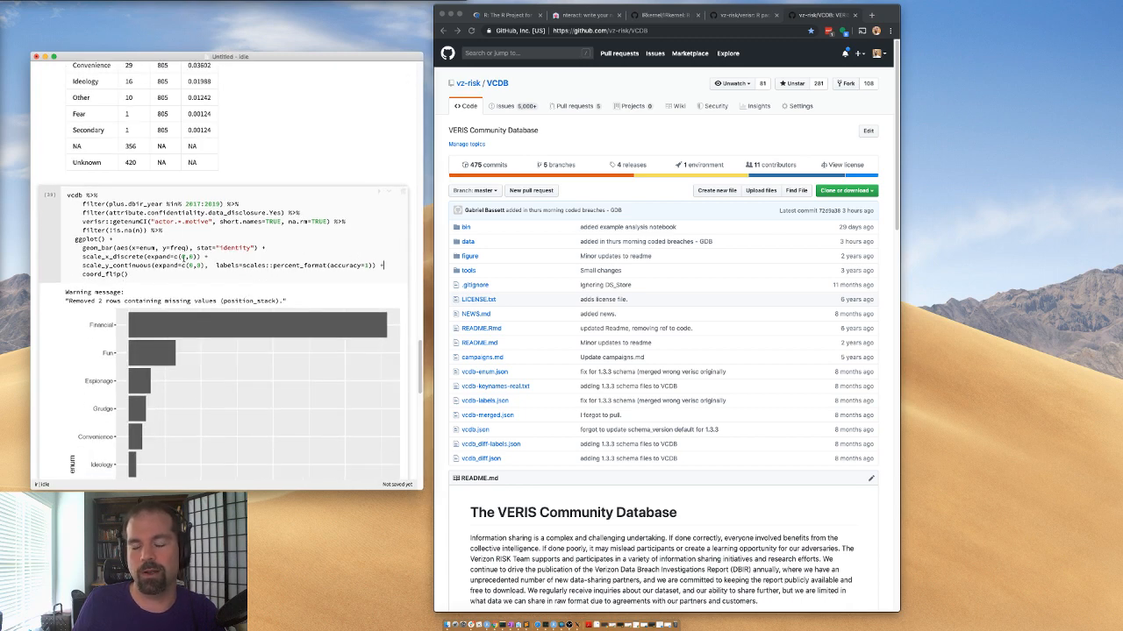
pyautogui.hotkey('shift', 'Return')
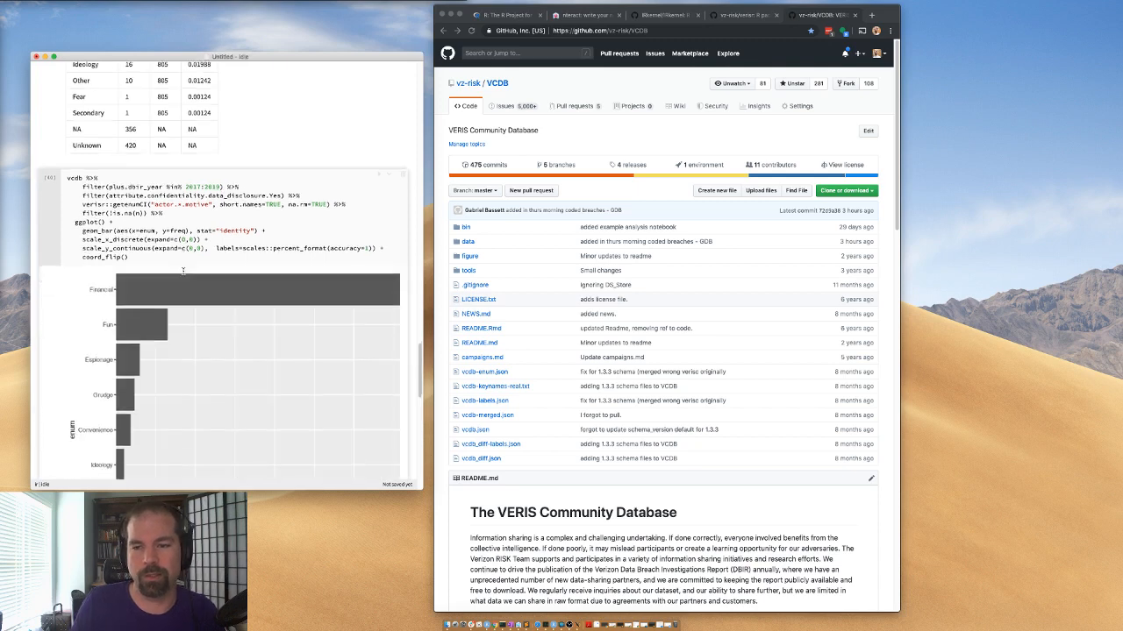
pyautogui.scroll(-5, 183, 271)
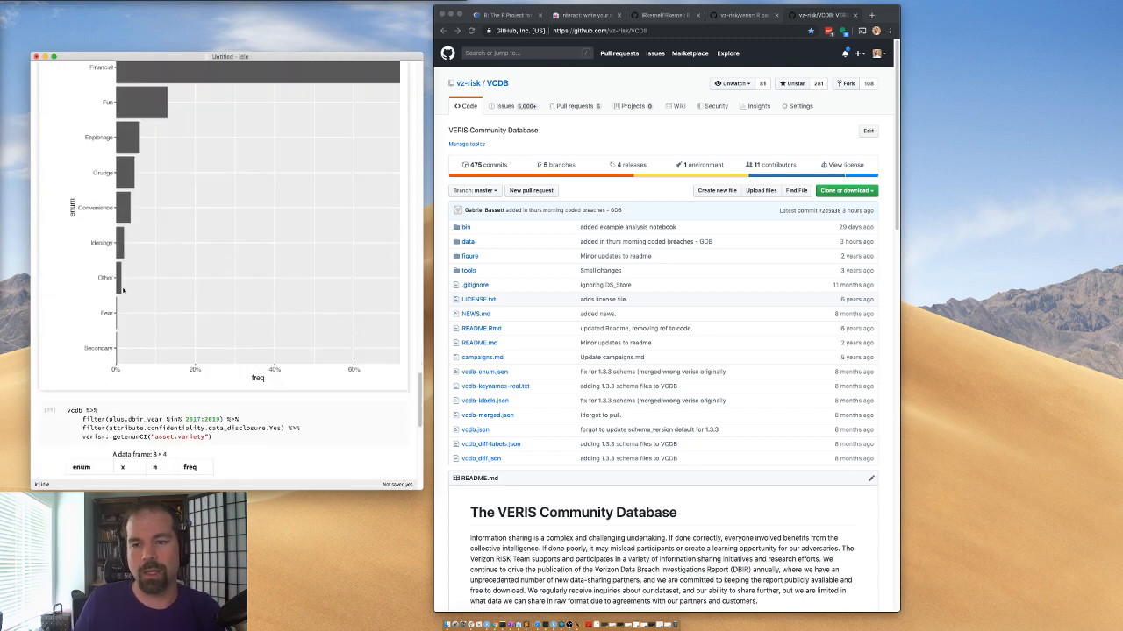
pyautogui.scroll(2, 187, 272)
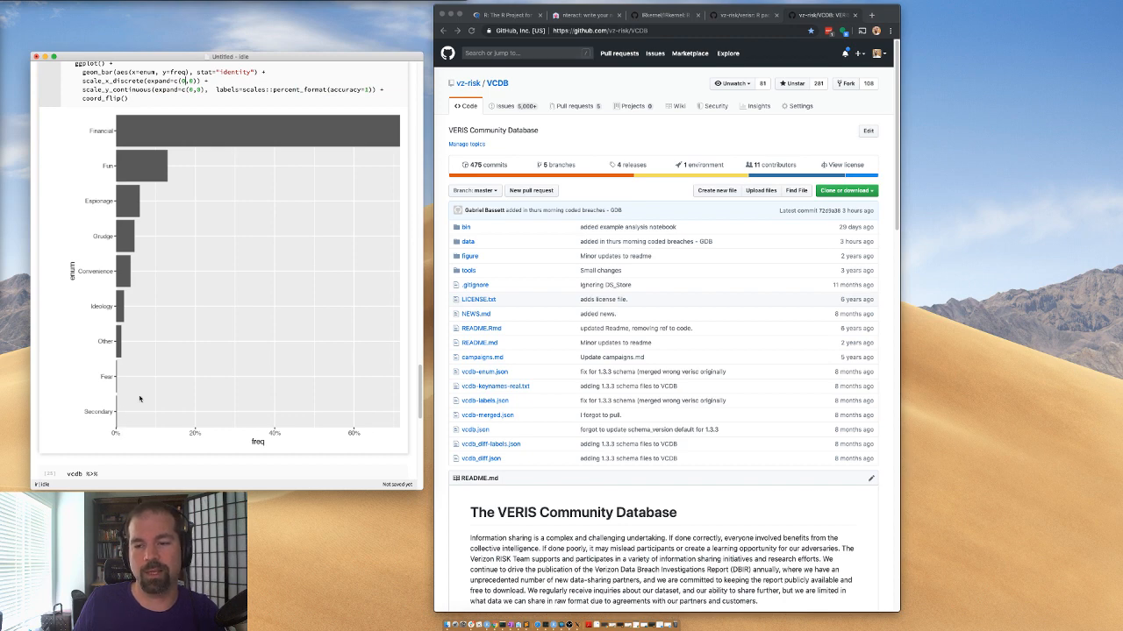
pyautogui.scroll(1, 117, 123)
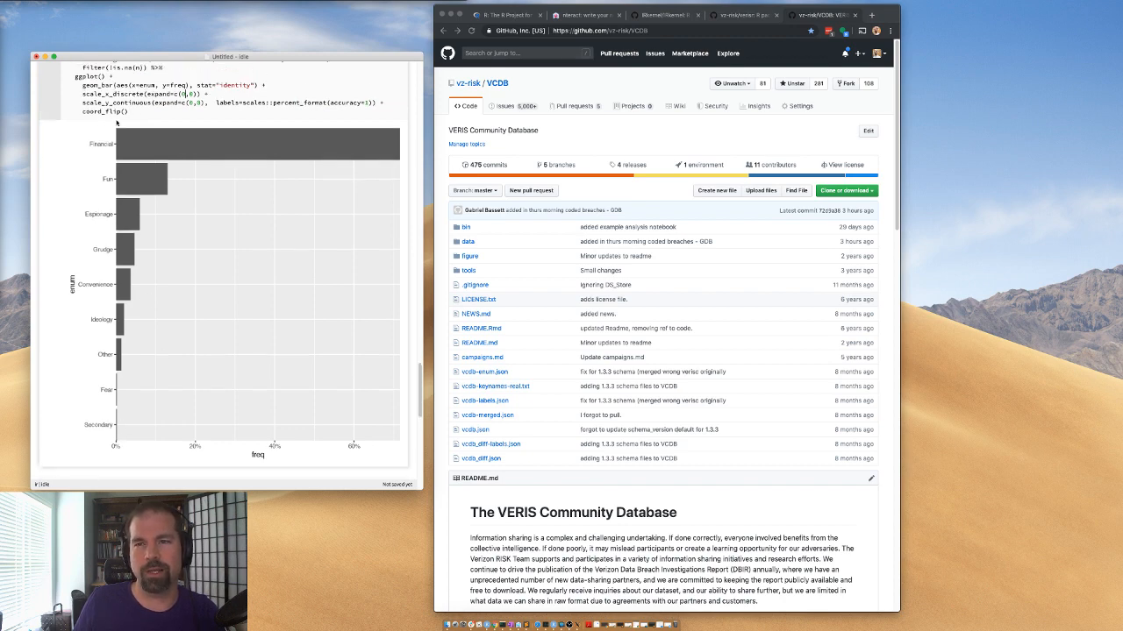
# - Chain a theme() layer after coord_flip() with +, leaving an empty line between its parentheses
pyautogui.click(215, 111)
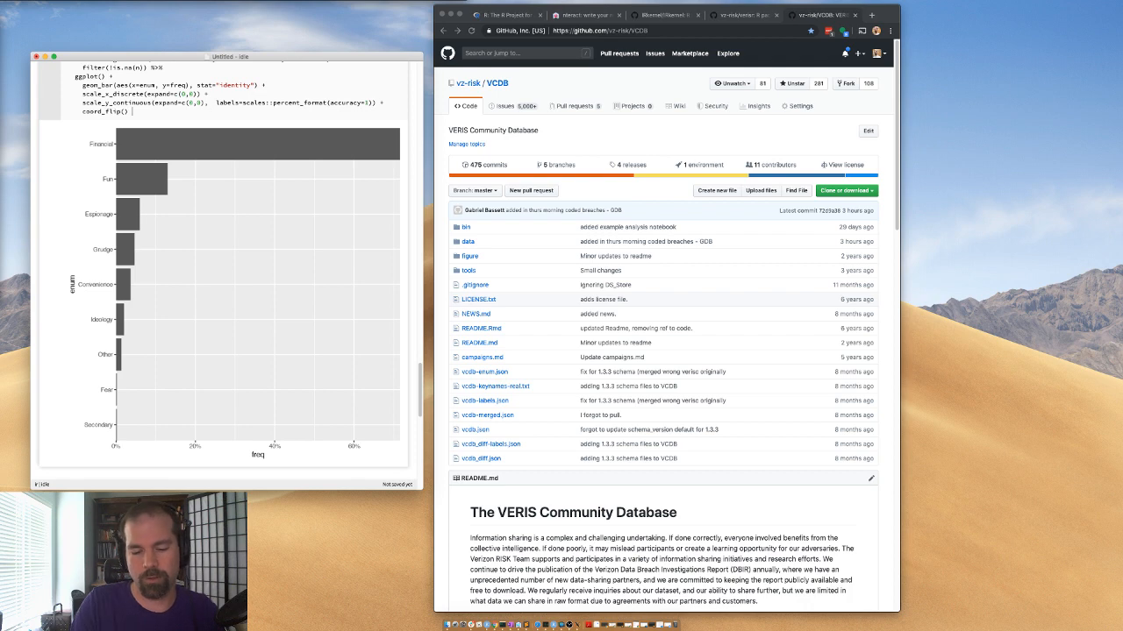
pyautogui.write('+')
pyautogui.press('Return')
pyautogui.write('theme')
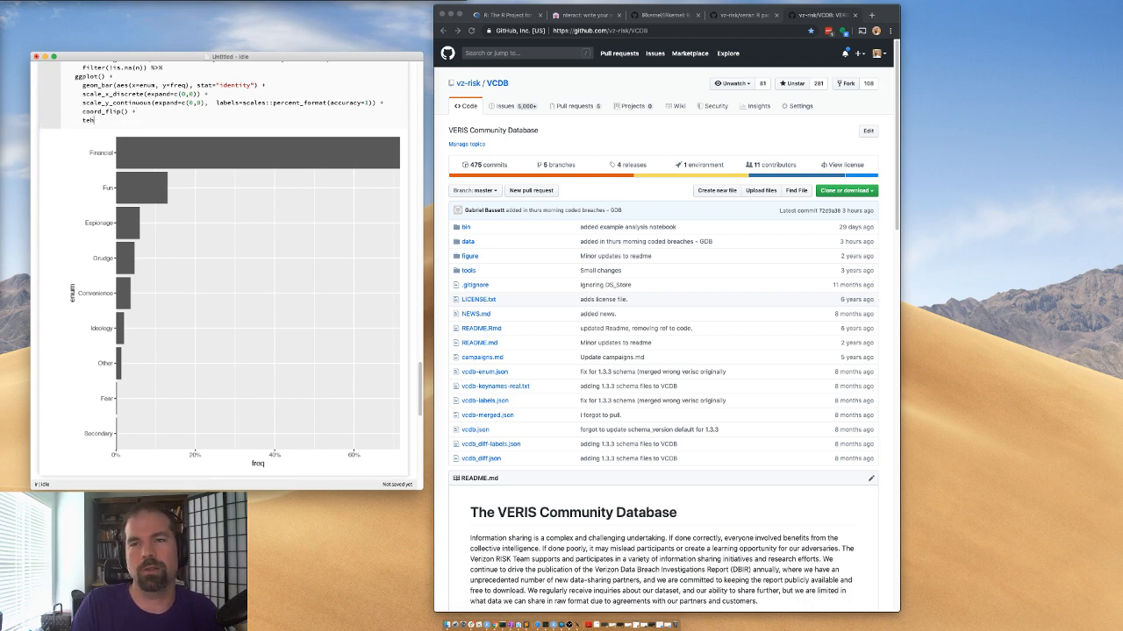
pyautogui.write('(')
pyautogui.press('Return')
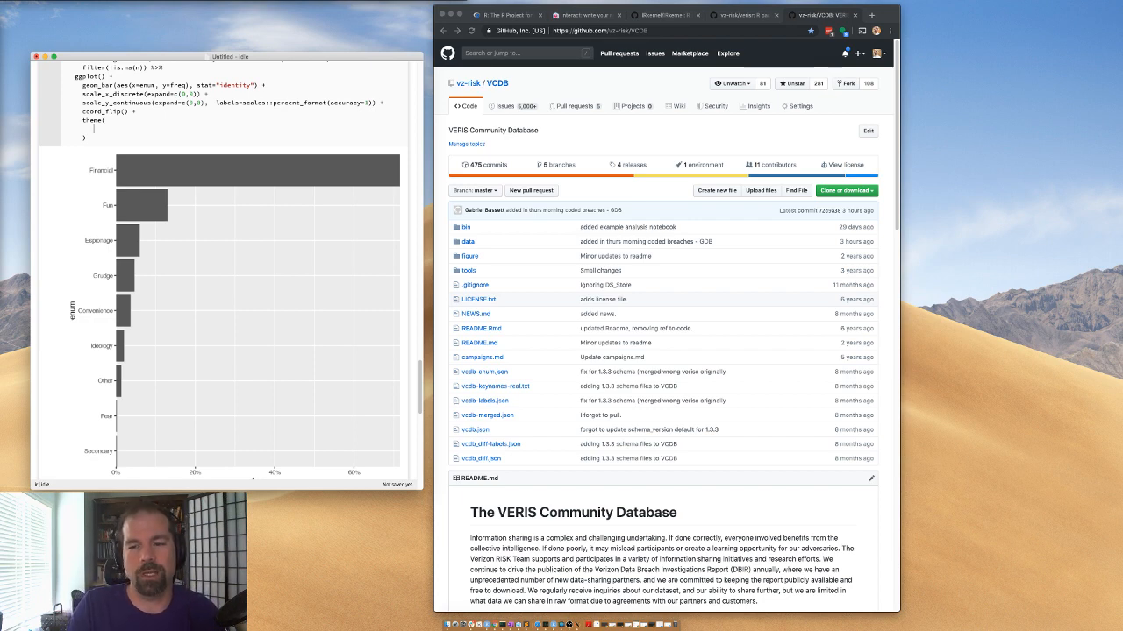
# - Set axis.ticks = element_blank() inside theme() and run the cell
pyautogui.write('axis.ticks')
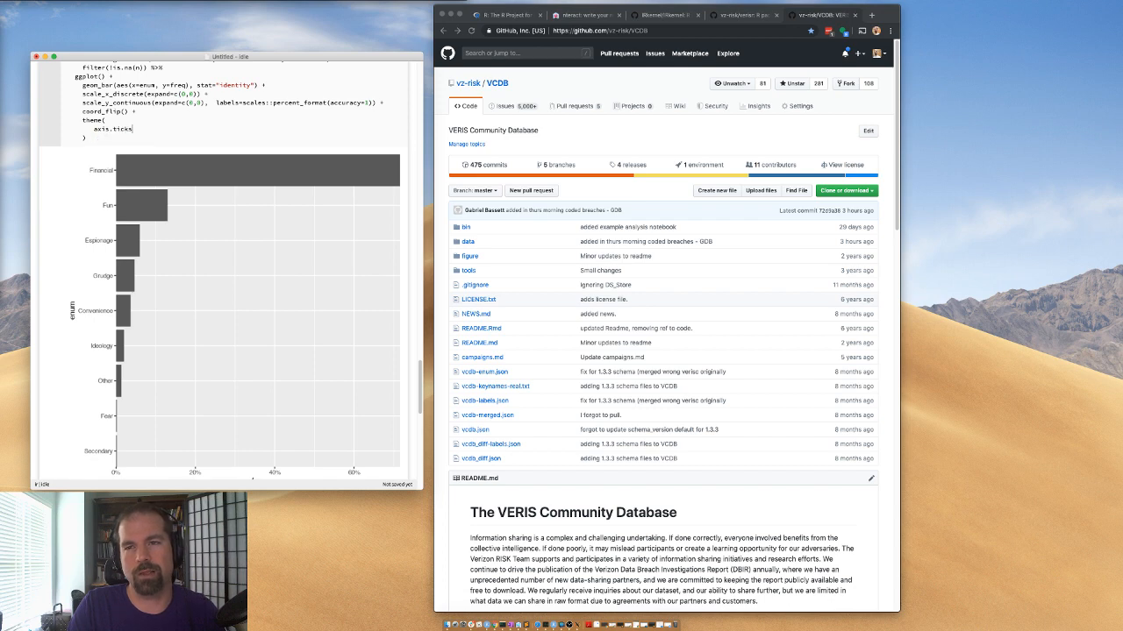
pyautogui.write(' = e')
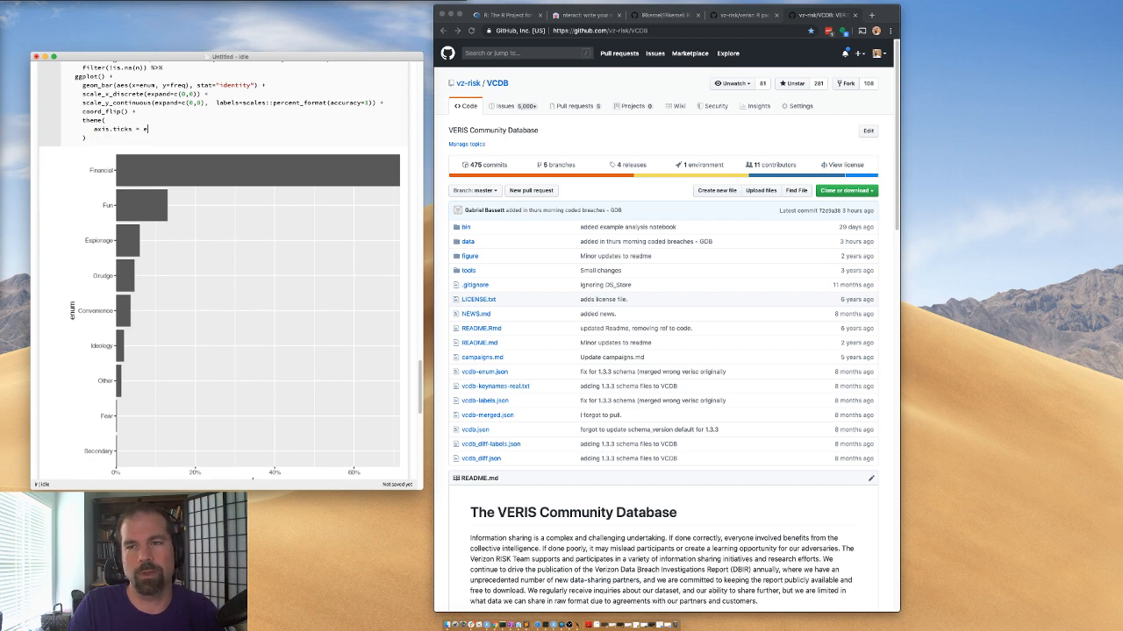
pyautogui.write('lement_blan')
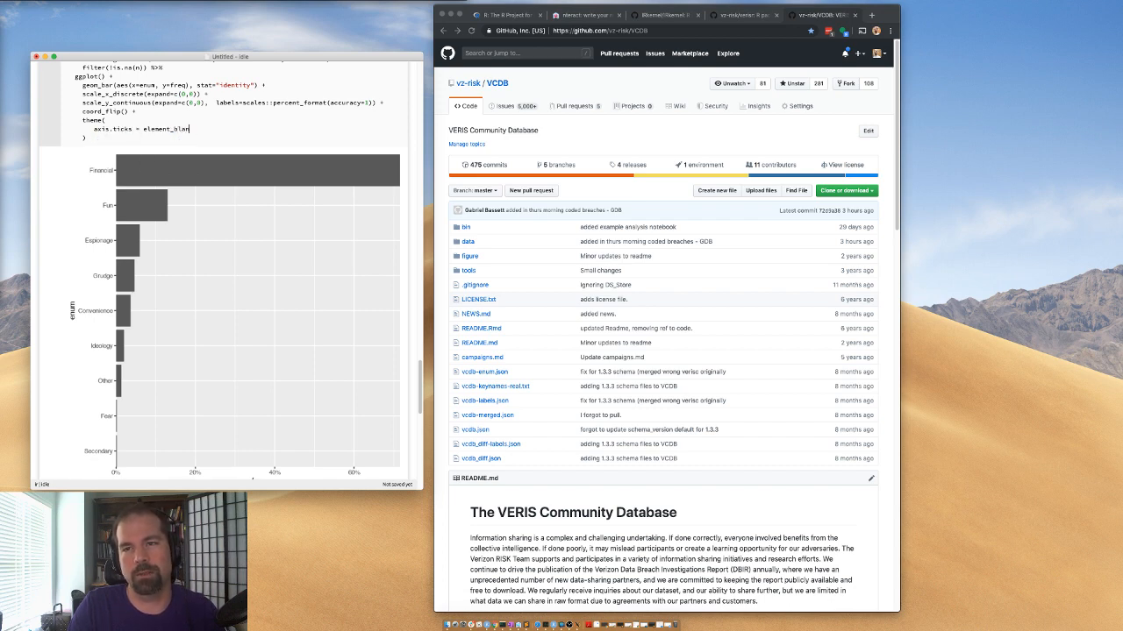
pyautogui.write('k()')
pyautogui.press('super+Return')
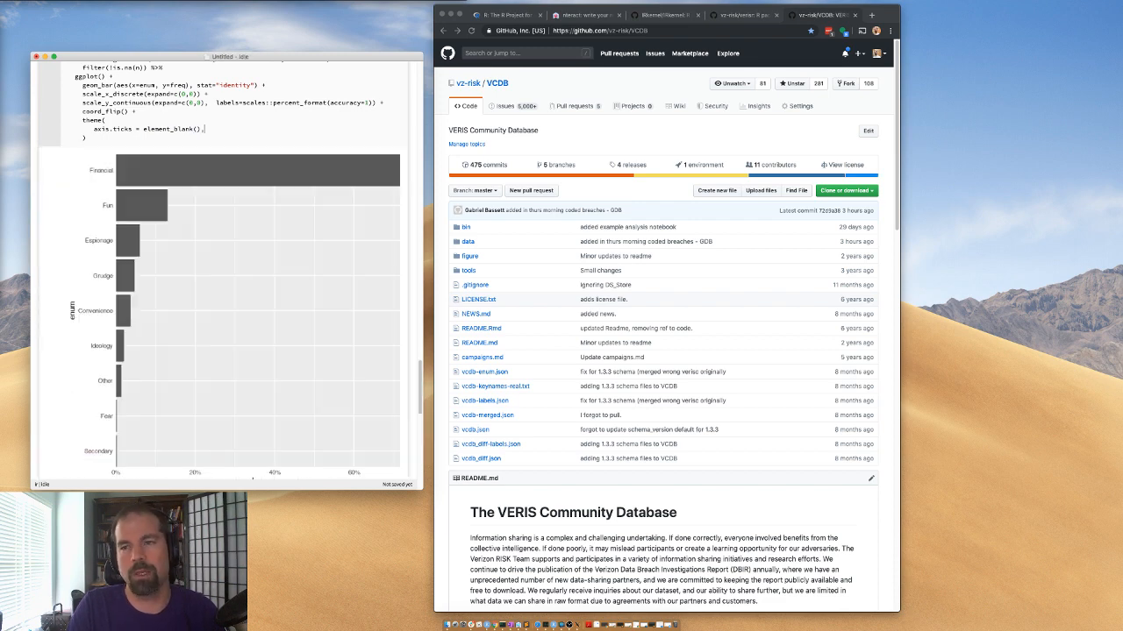
# - Add panel.background = element_blank() as a second theme() argument, run the cell and check the chart
pyautogui.write(',')
pyautogui.press('Return')
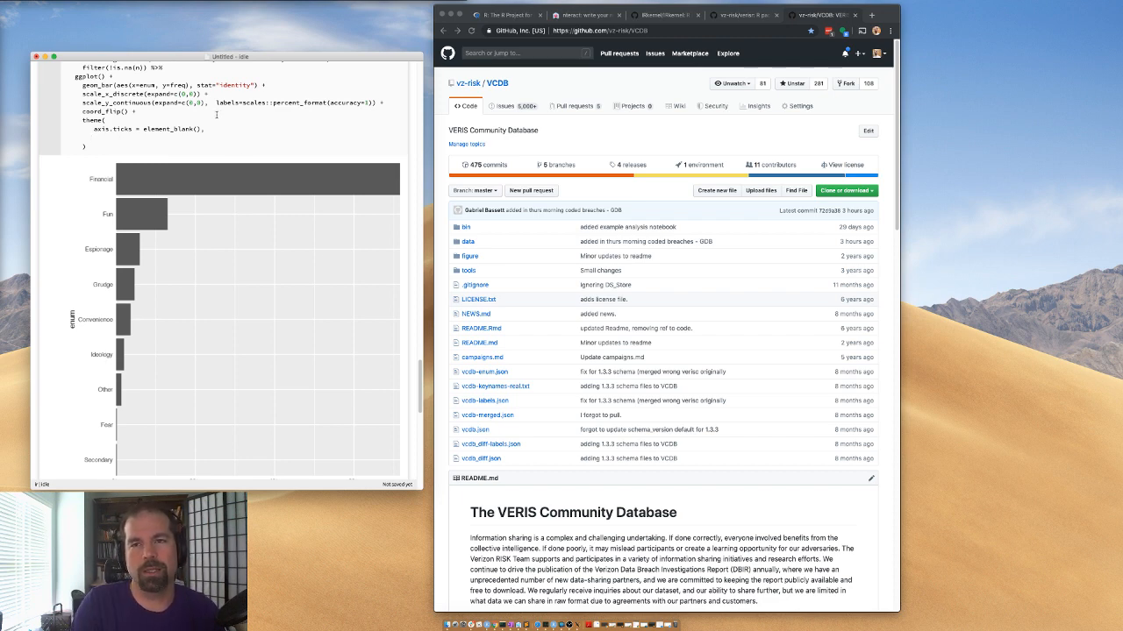
pyautogui.write('pane')
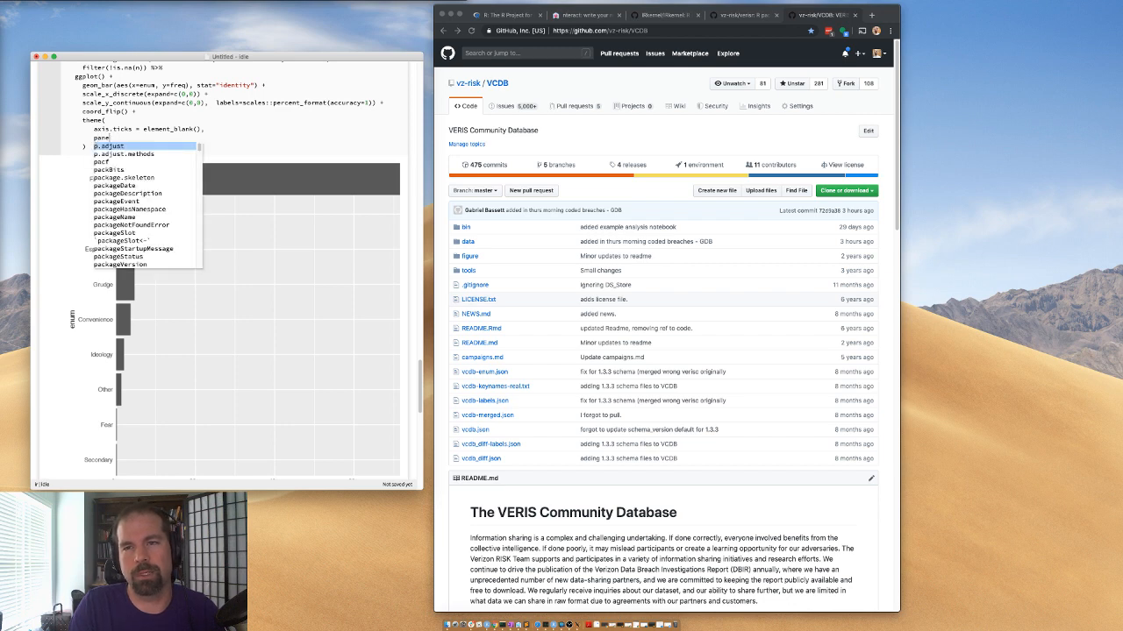
pyautogui.write('l.backgroun')
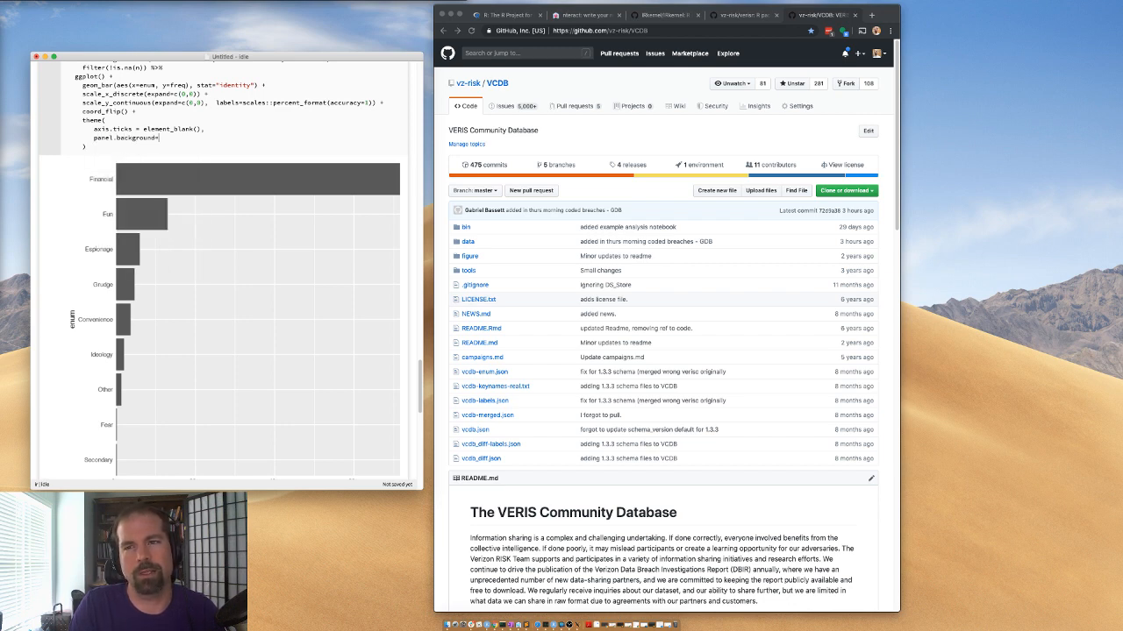
pyautogui.write('d = element_blank()')
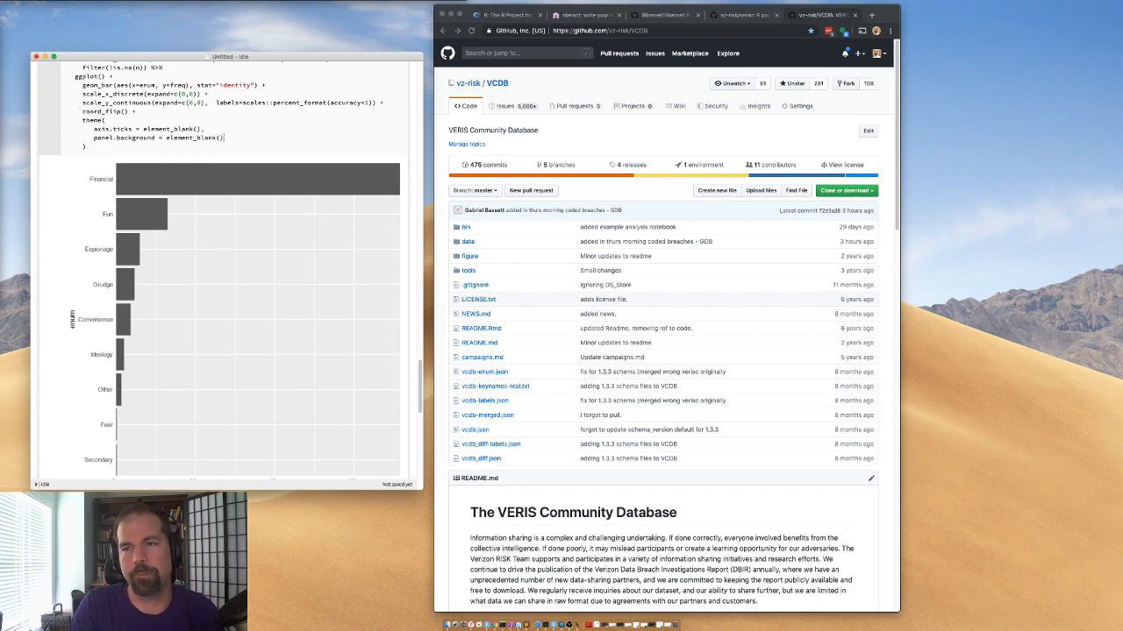
pyautogui.press('super+shift+Return')
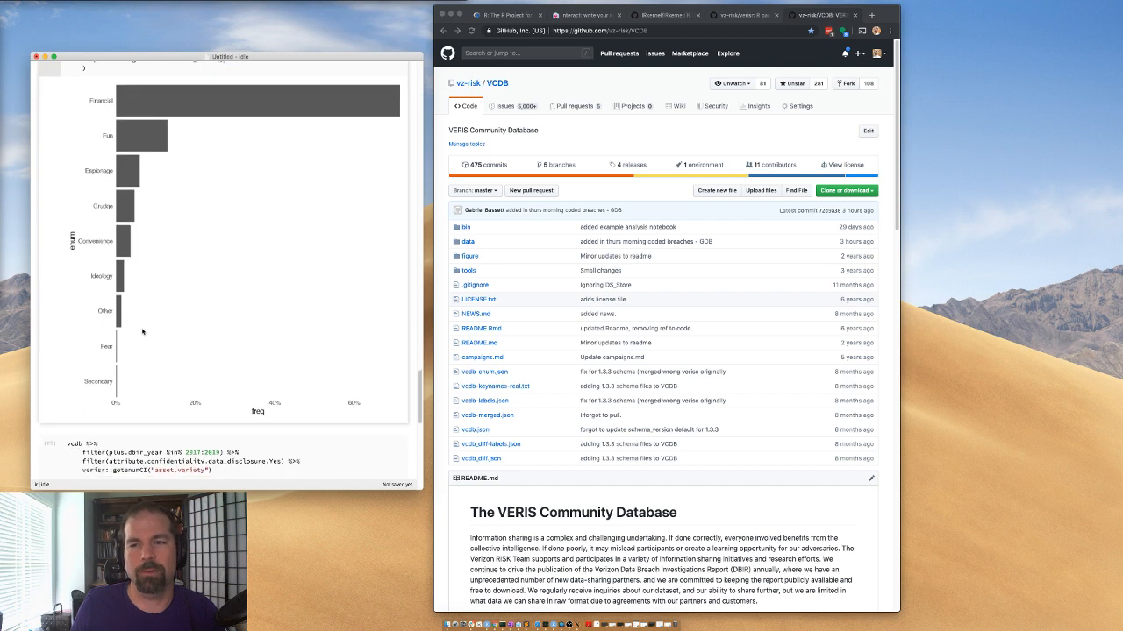
pyautogui.scroll(3, 138, 333)
pyautogui.scroll(-1, 207, 263)
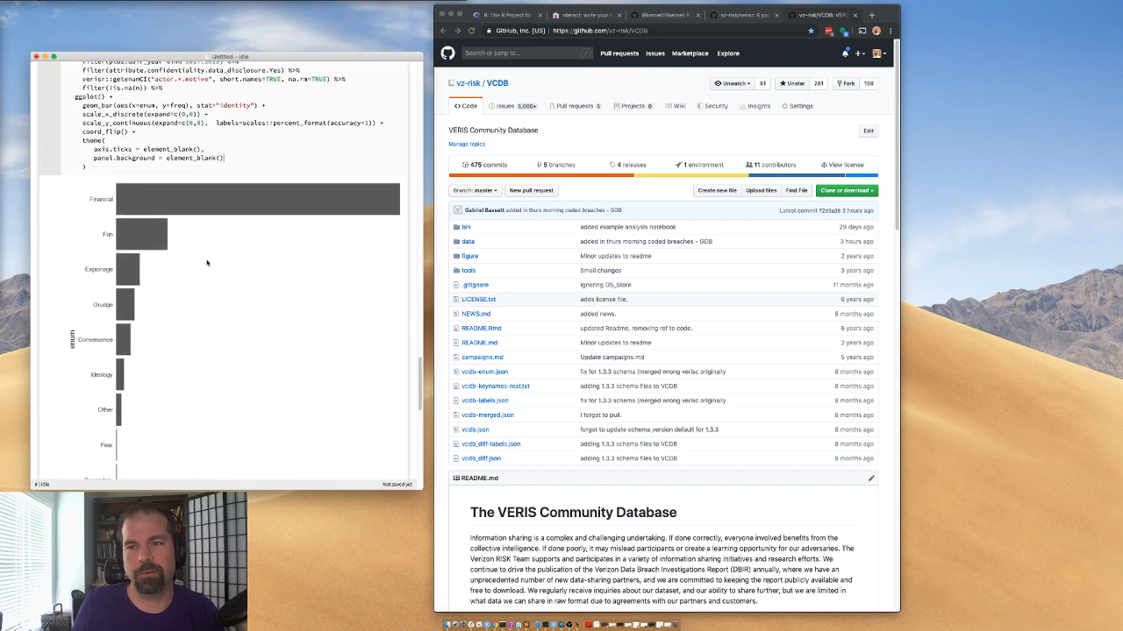
# - Add panel.grid.major = element_line(color="gray85") as a third theme() argument, run the cell and check the gridlines
pyautogui.click(233, 159)
pyautogui.write(',')
pyautogui.press('Return')
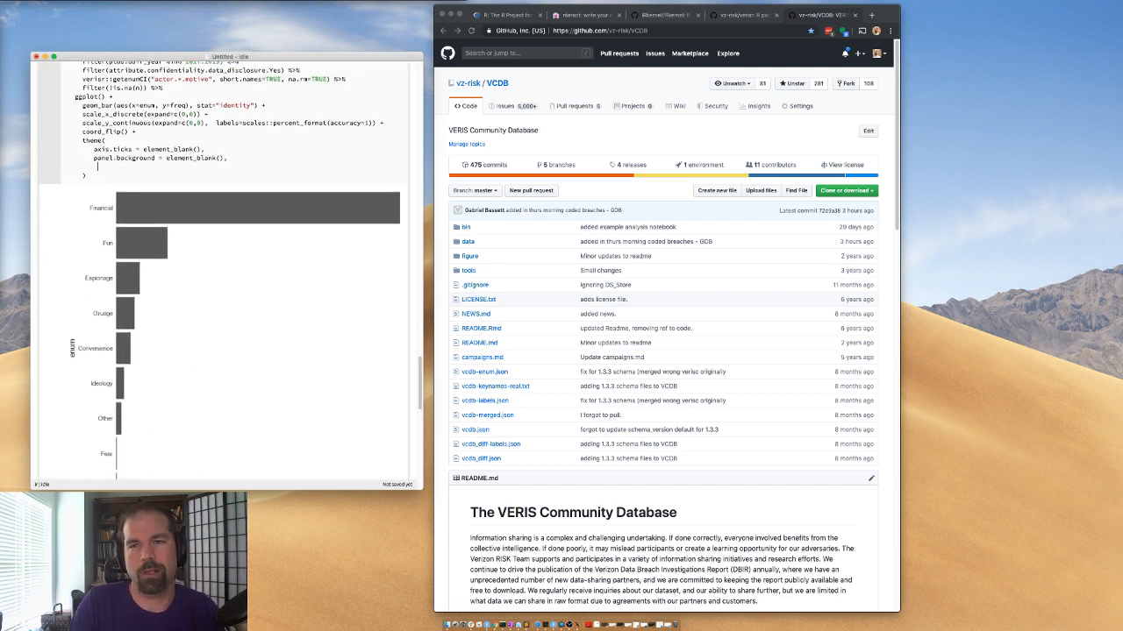
pyautogui.write('pan')
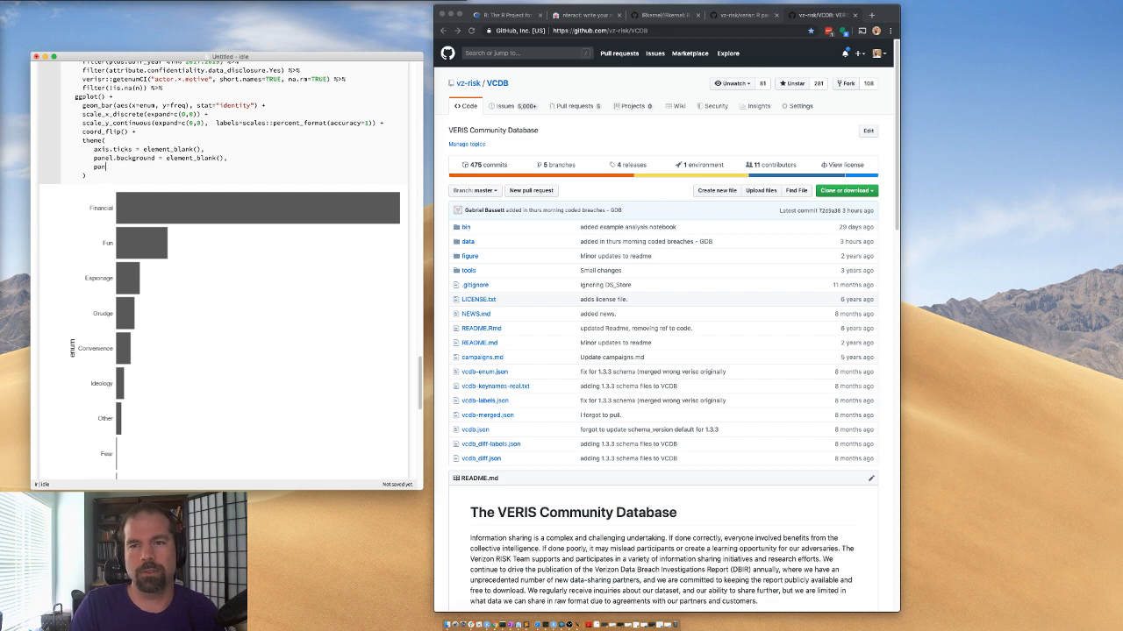
pyautogui.write('el.srid.major')
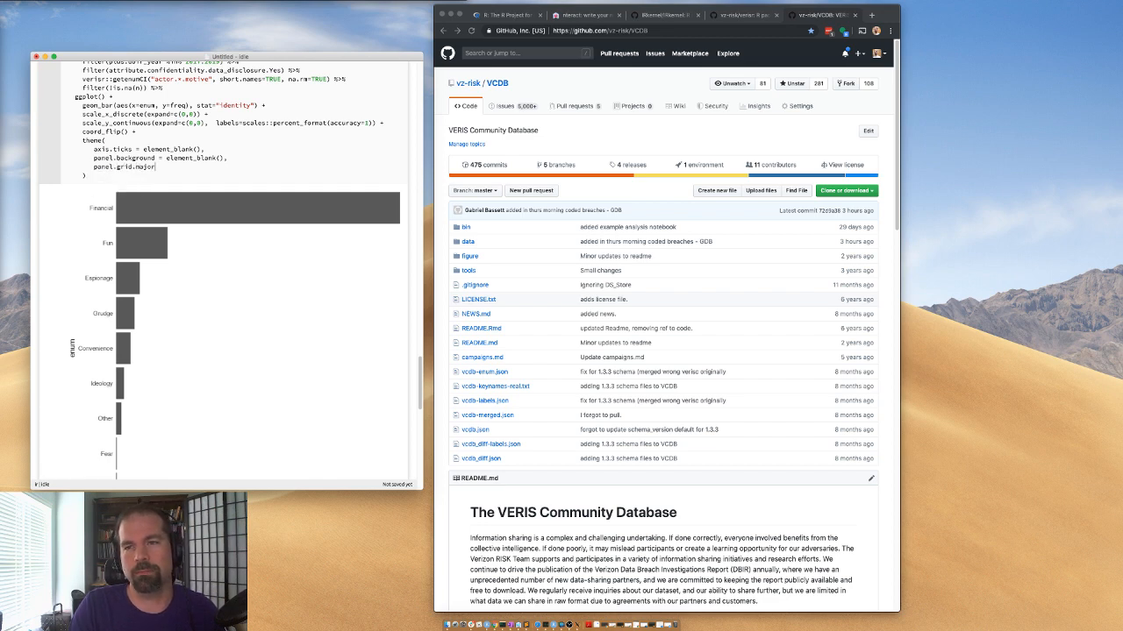
pyautogui.write('.')
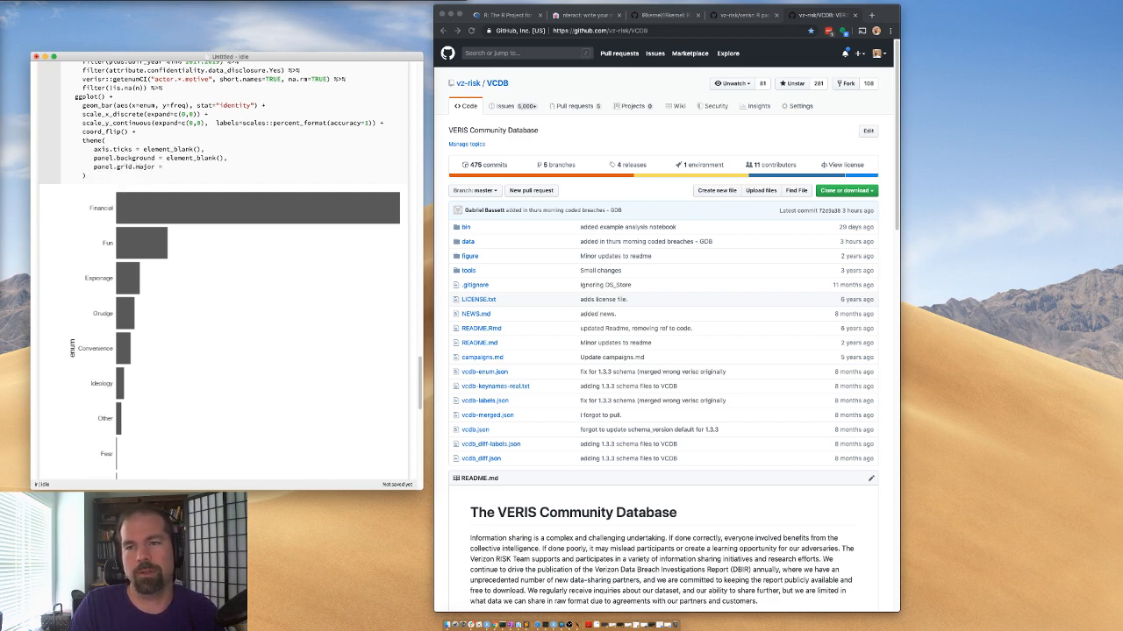
pyautogui.write('element_line(a')
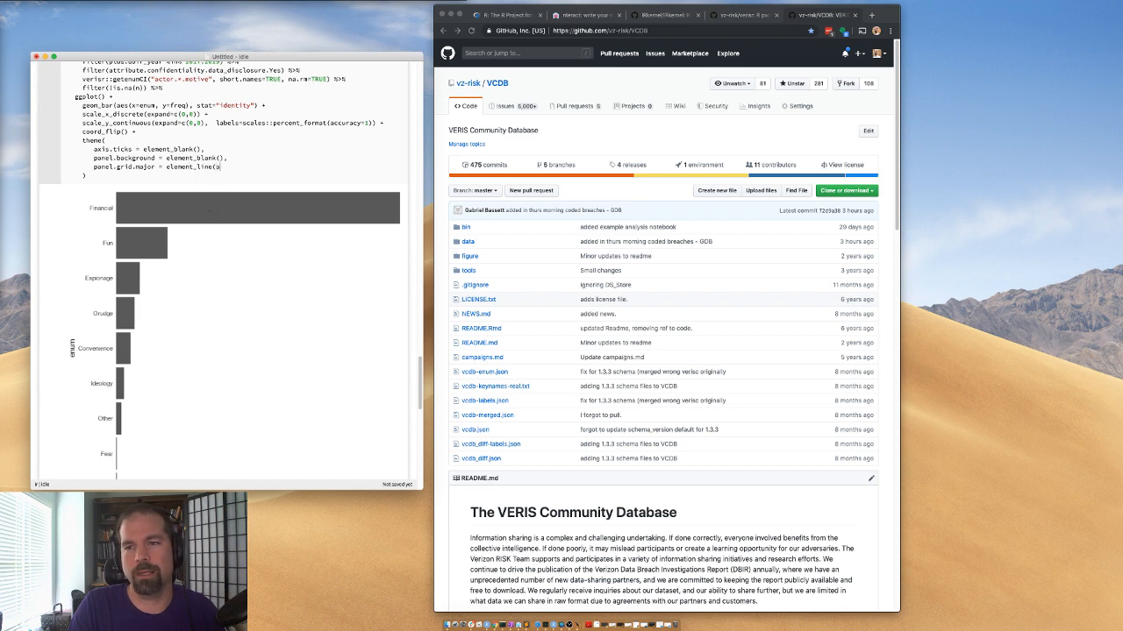
pyautogui.write('olor="gray85")')
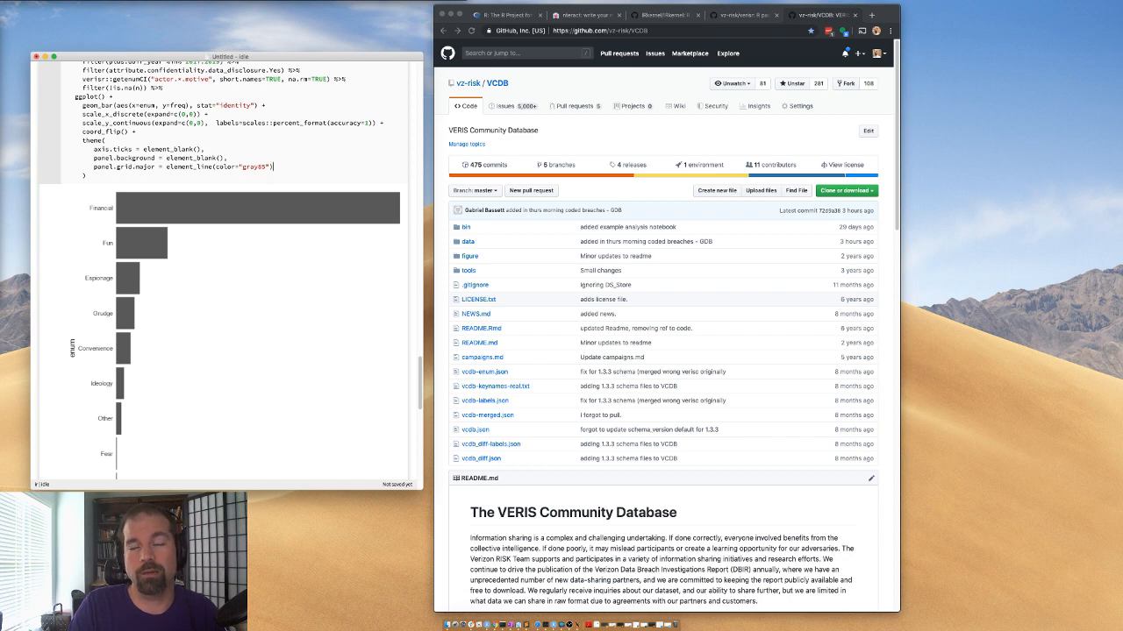
pyautogui.hotkey('ctrl', 'Return')
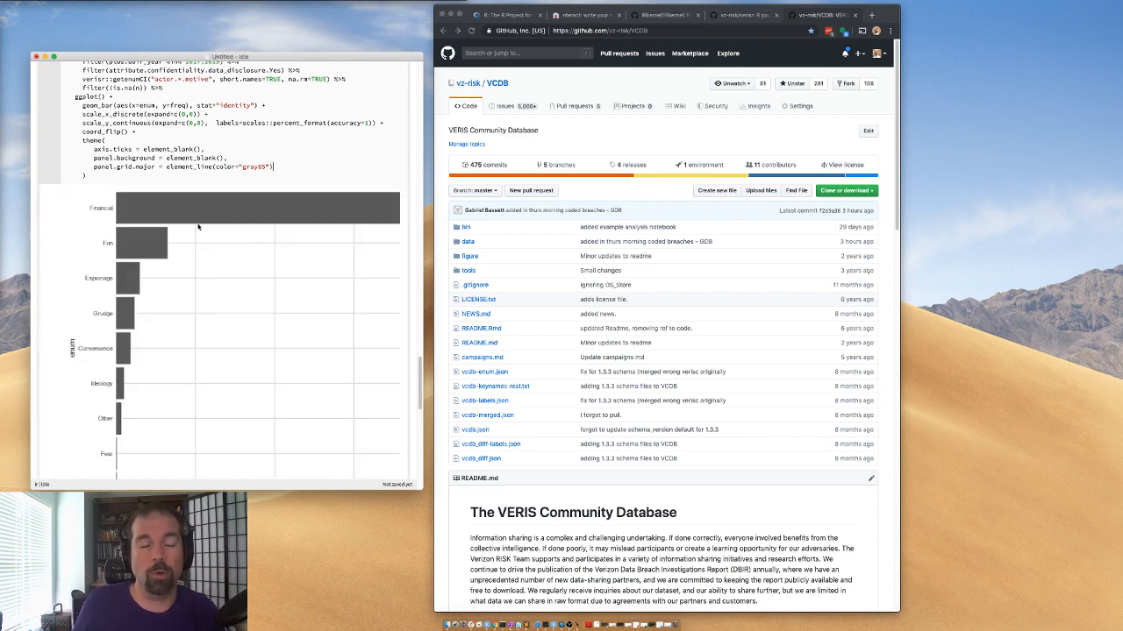
pyautogui.scroll(-2, 206, 208)
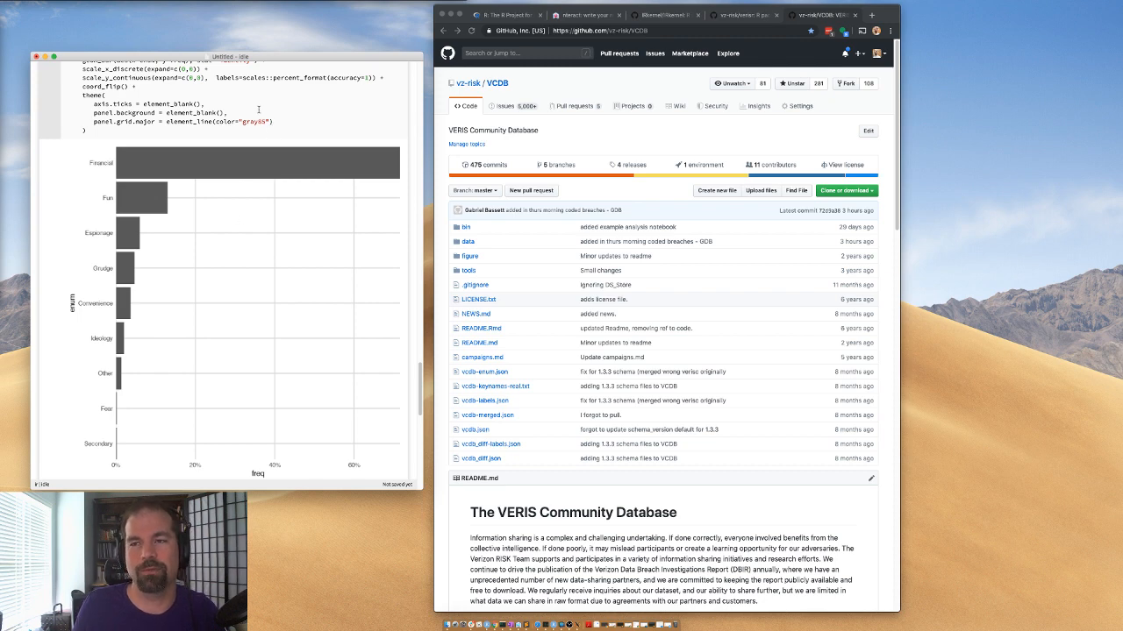
pyautogui.moveTo(265, 121); pyautogui.dragTo(257, 119)
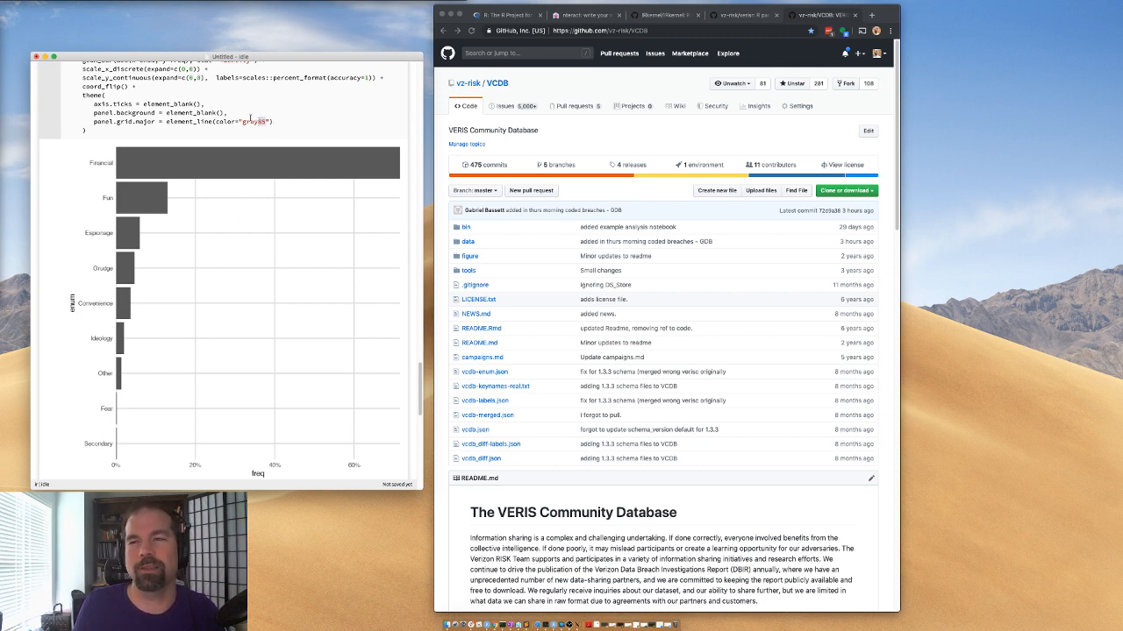
# - Add panel.grid.major.y = element_blank() as the last theme() argument, run the cell and review the chart
pyautogui.click(311, 129)
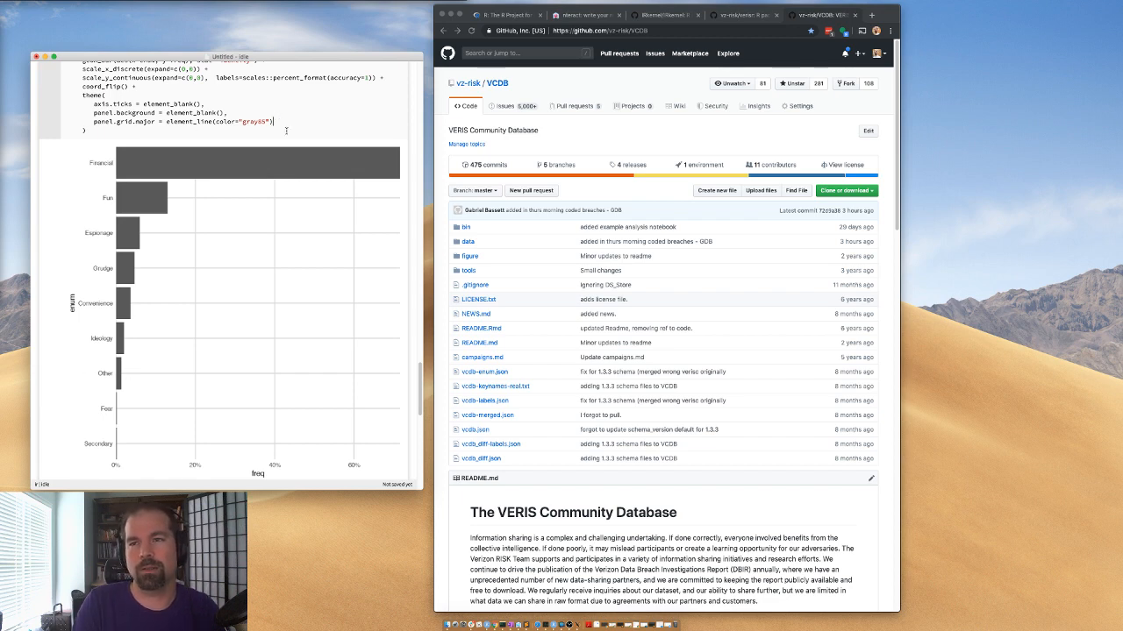
pyautogui.write(',')
pyautogui.press('Return')
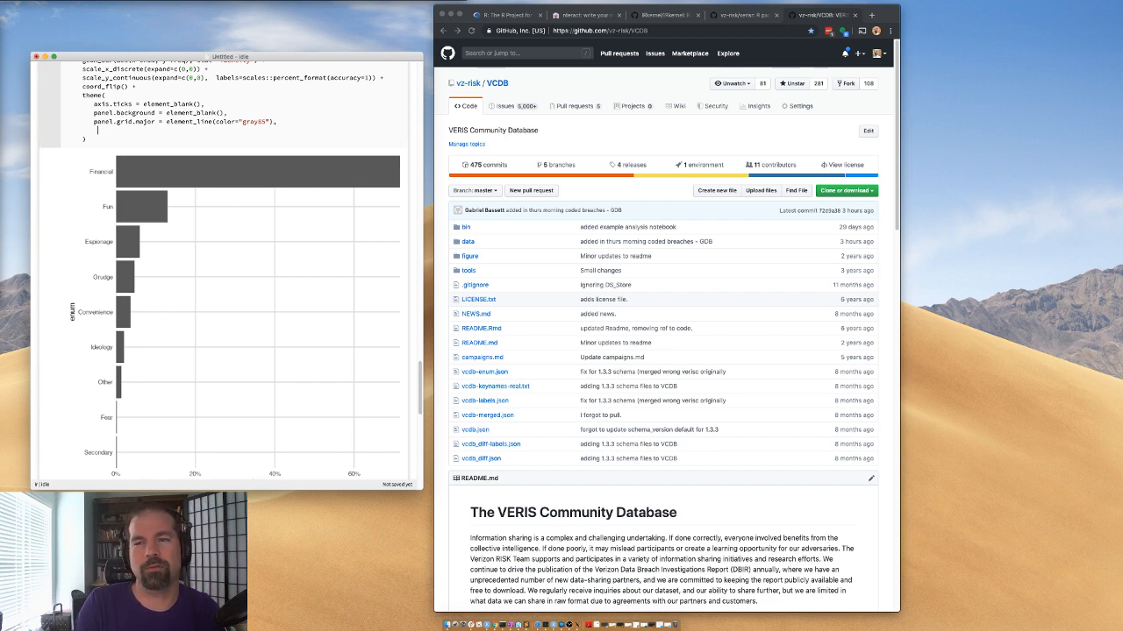
pyautogui.write('panel.grid.k')
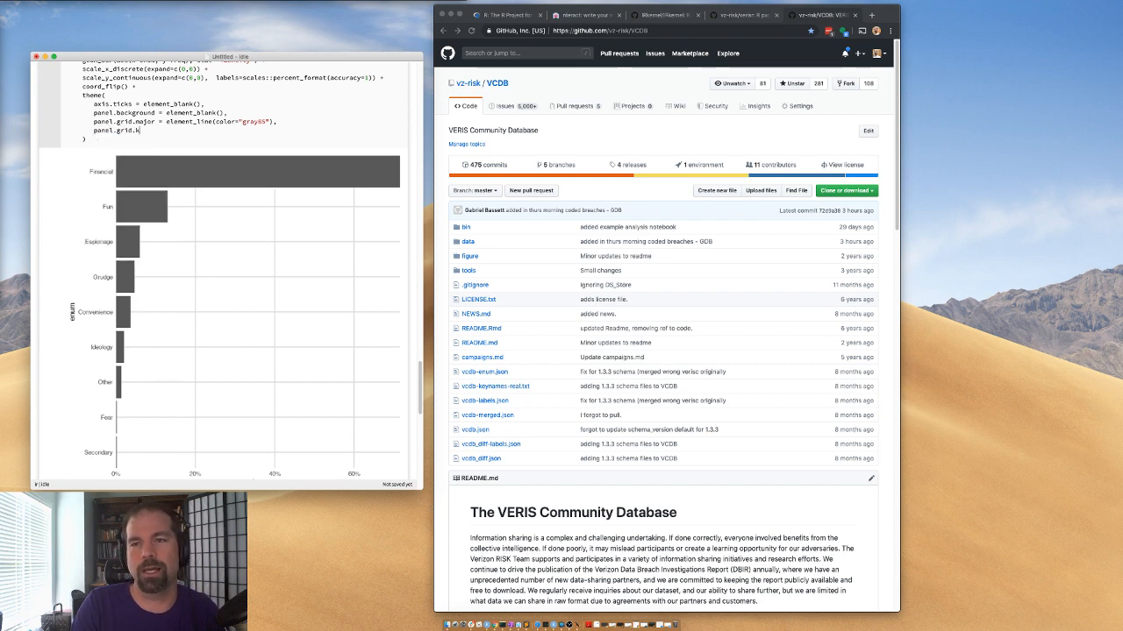
pyautogui.press('BackSpace')
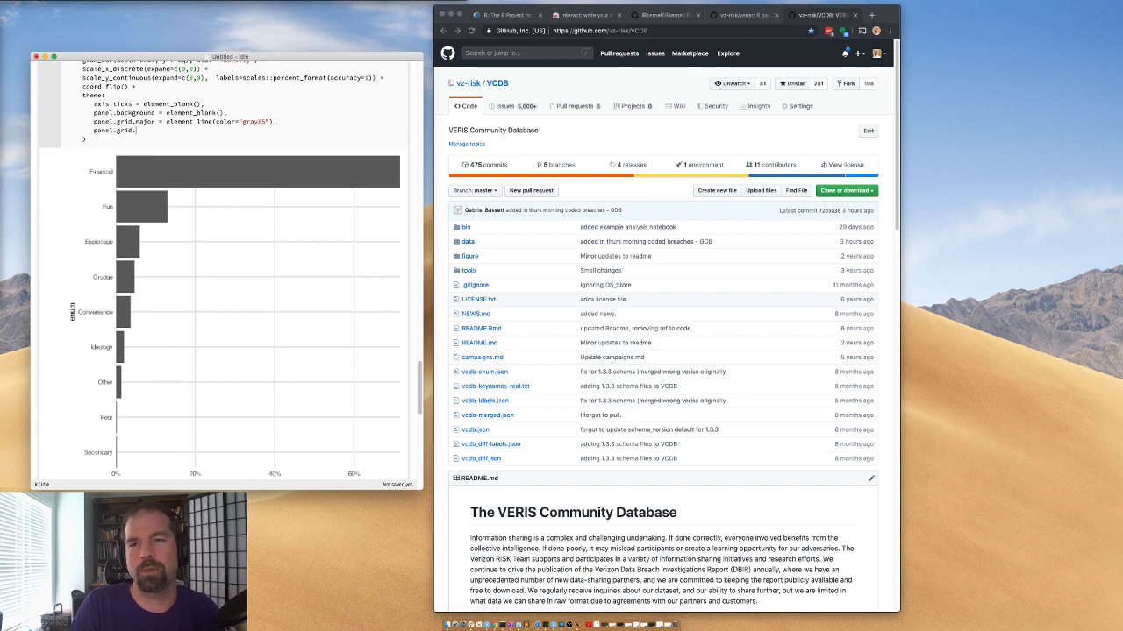
pyautogui.write('mja')
pyautogui.press('BackSpace')
pyautogui.press('BackSpace')
pyautogui.write('ajor.y')
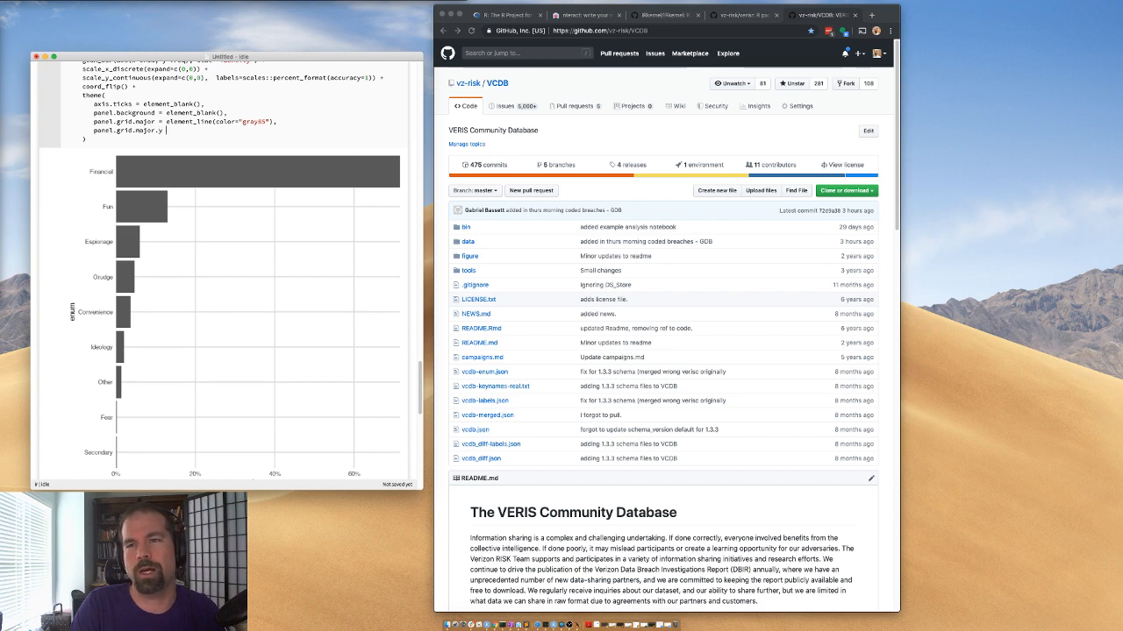
pyautogui.write(' = element_')
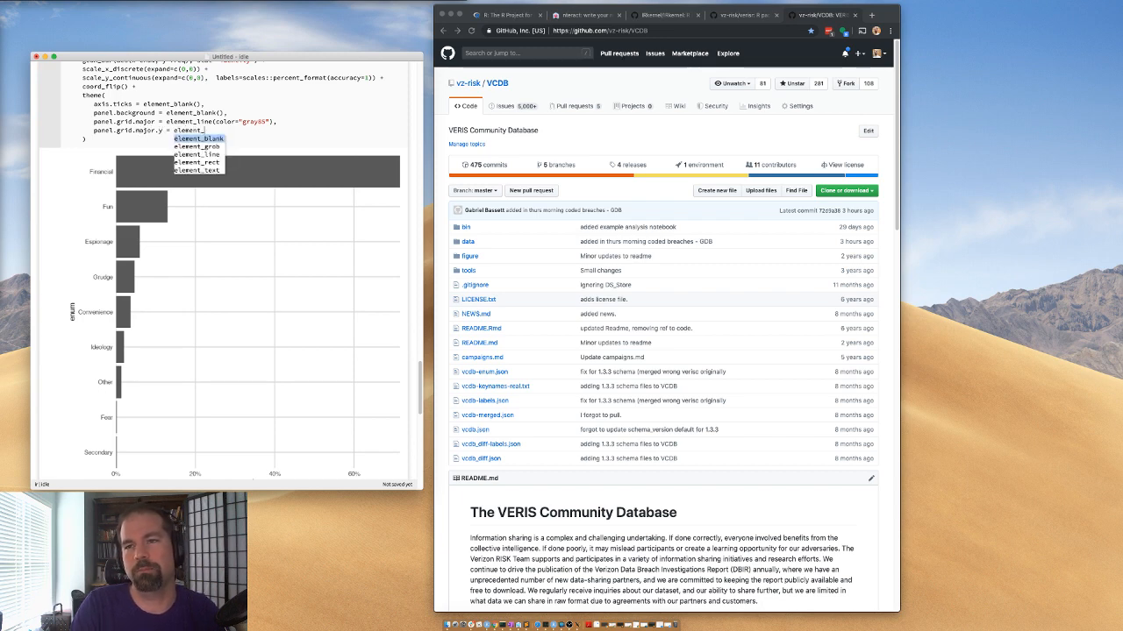
pyautogui.write('blank()')
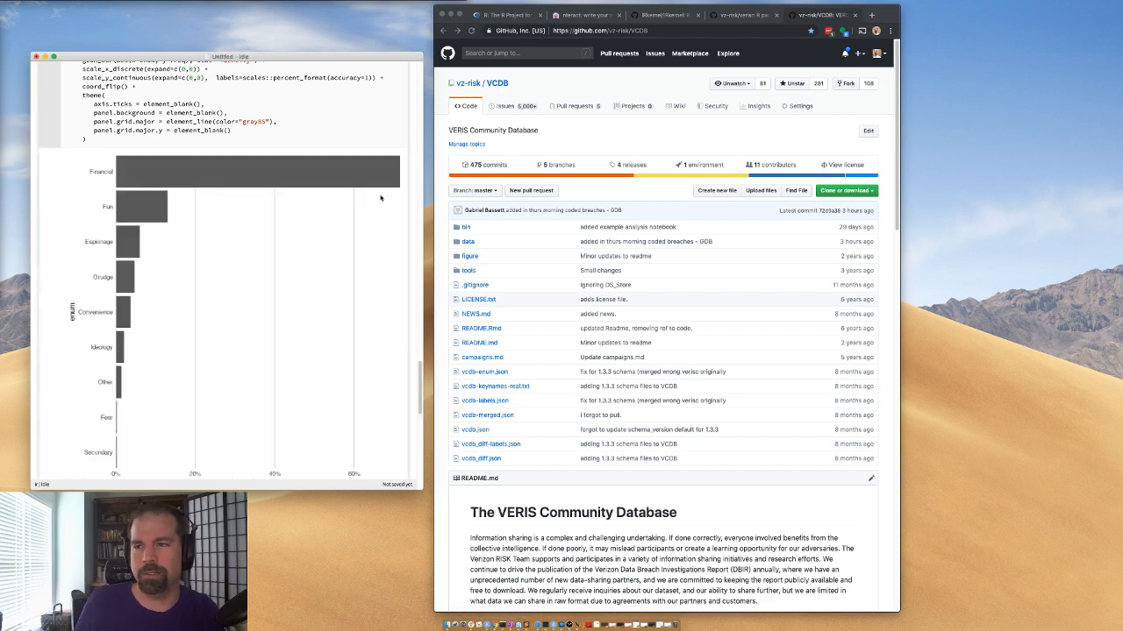
pyautogui.scroll(-1, 140, 182)
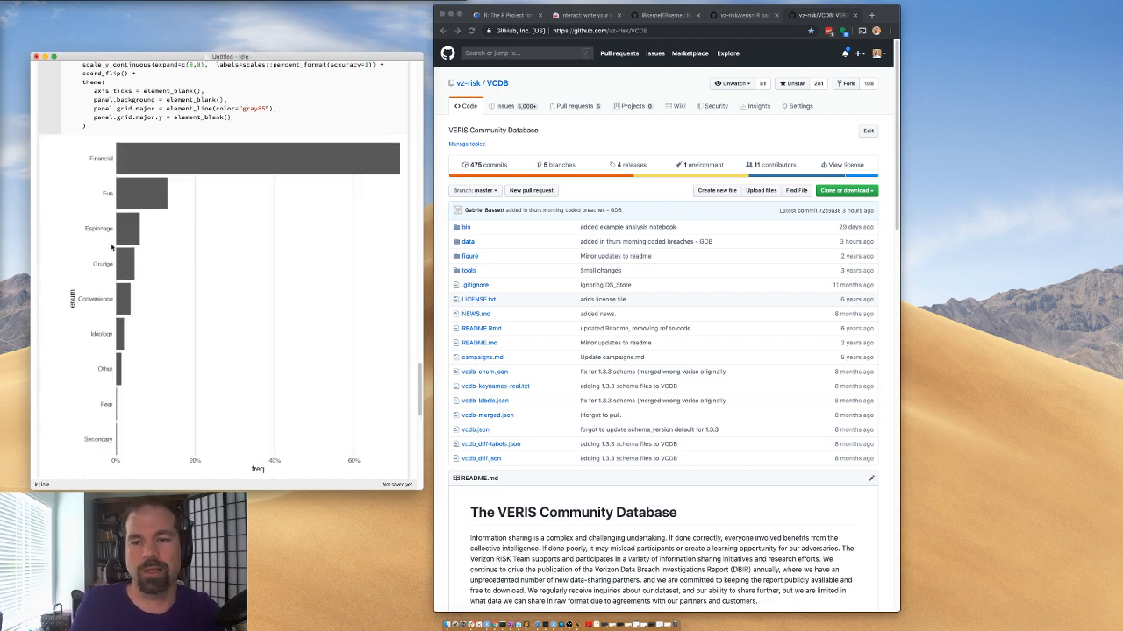
pyautogui.scroll(-4, 95, 443)
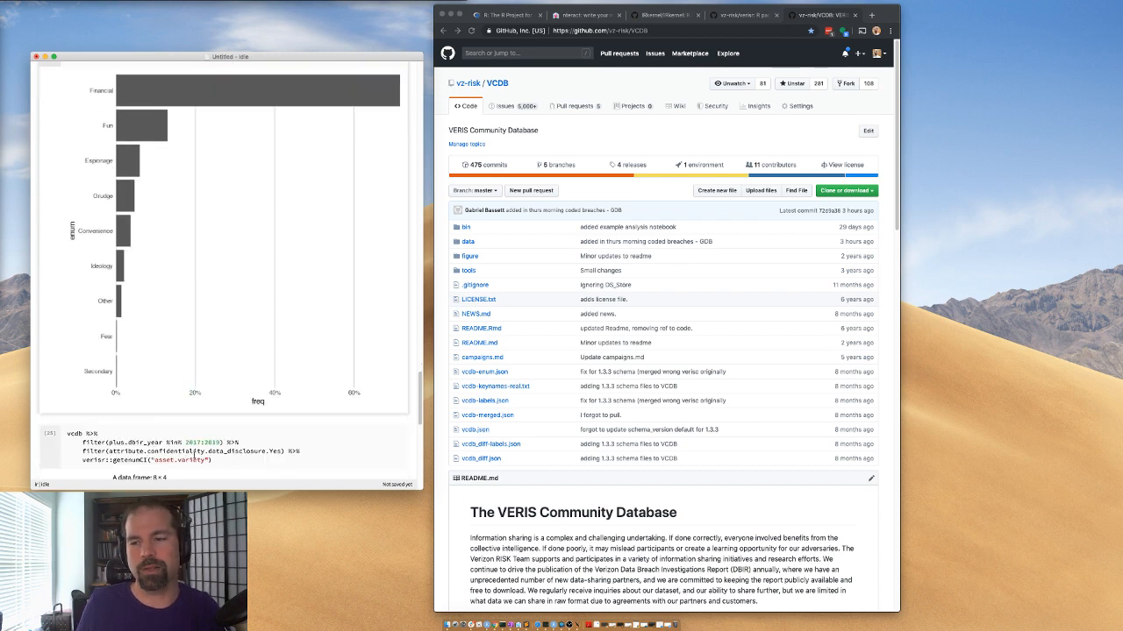
pyautogui.scroll(3, 79, 254)
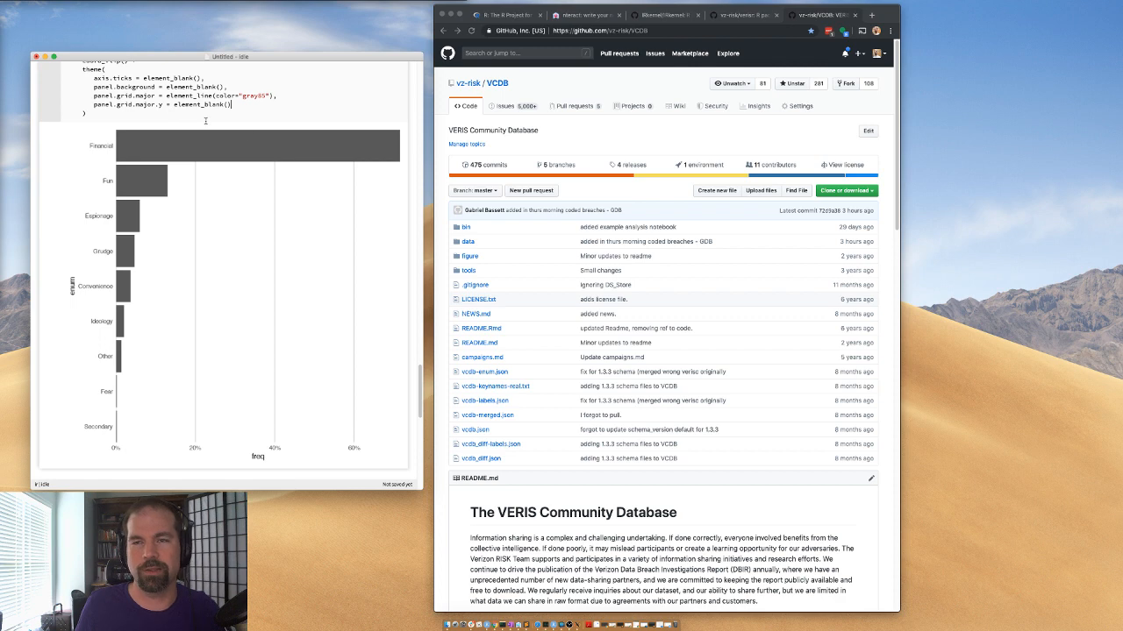
pyautogui.scroll(2, 142, 145)
pyautogui.scroll(4, 143, 145)
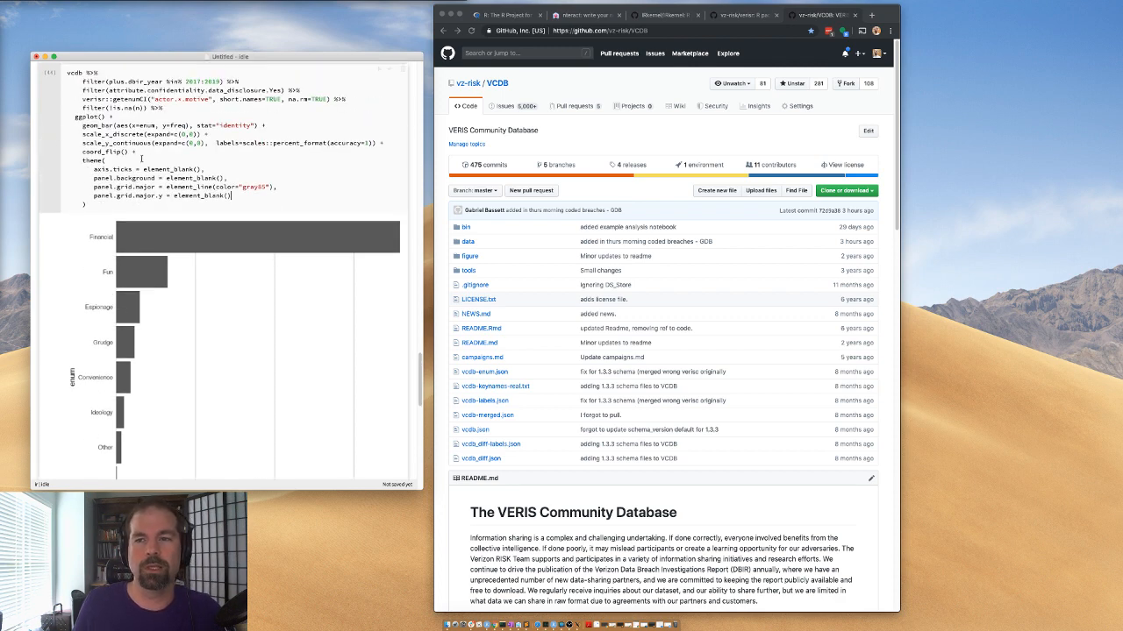
# - Extend the notebook window downward and start a labs() layer with a title argument on a new line after geom_bar()
pyautogui.doubleClick(201, 490)
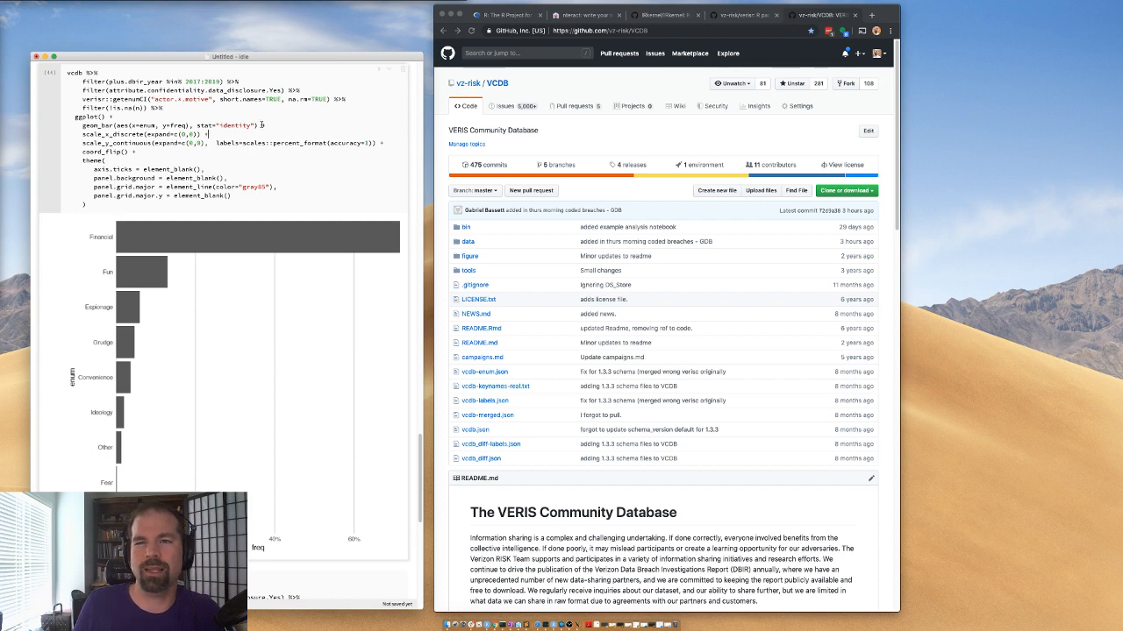
pyautogui.click(269, 125)
pyautogui.press('Return')
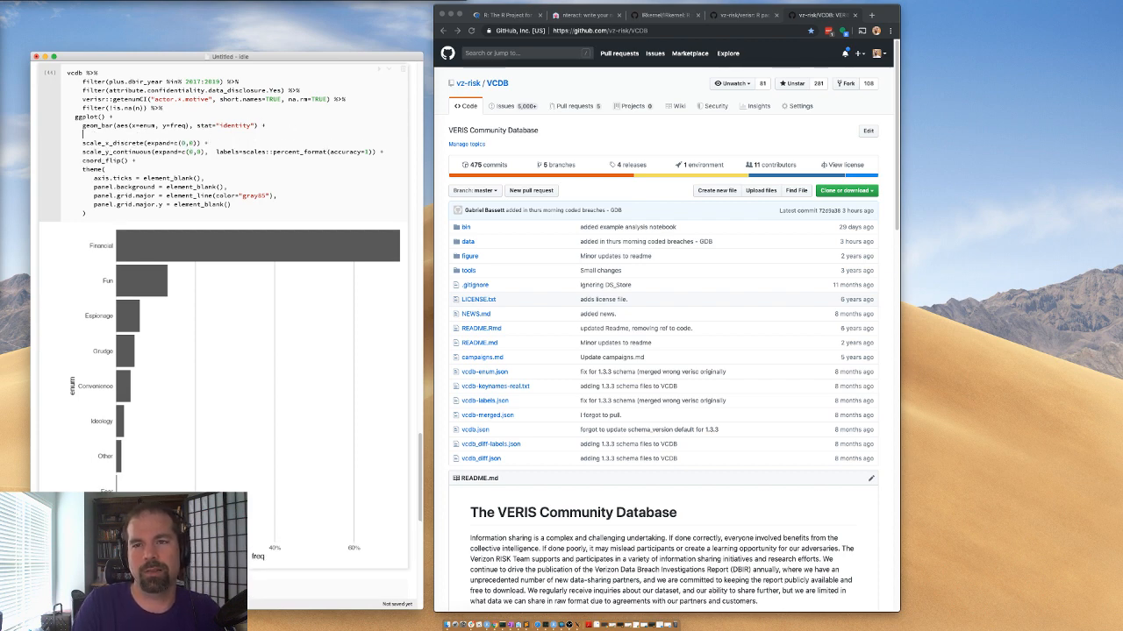
pyautogui.write('labs(')
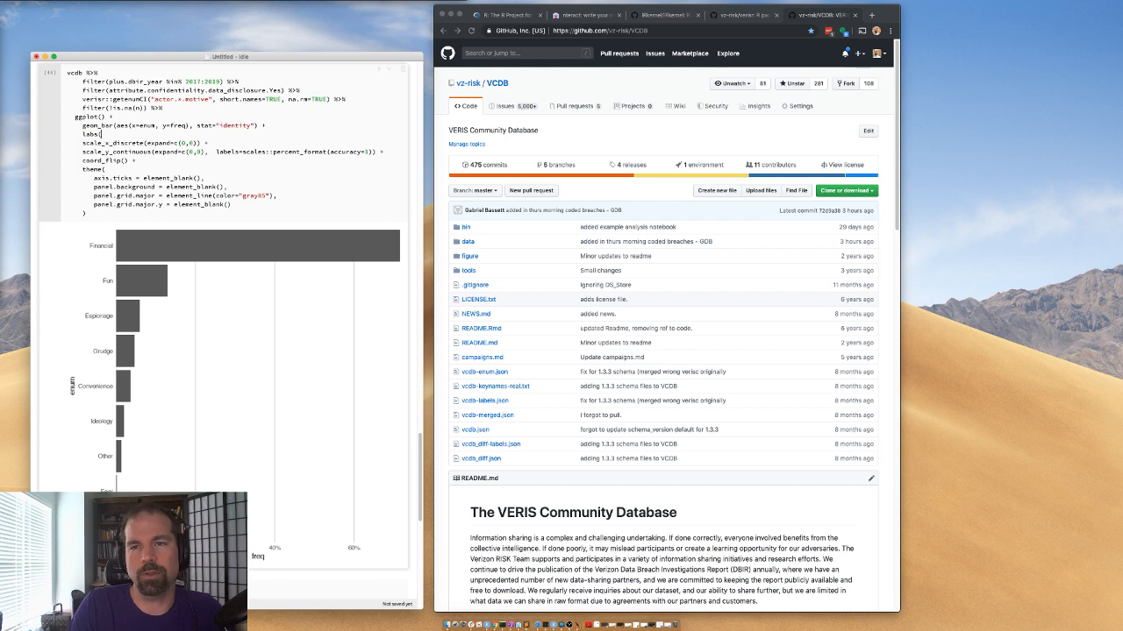
pyautogui.write('tit')
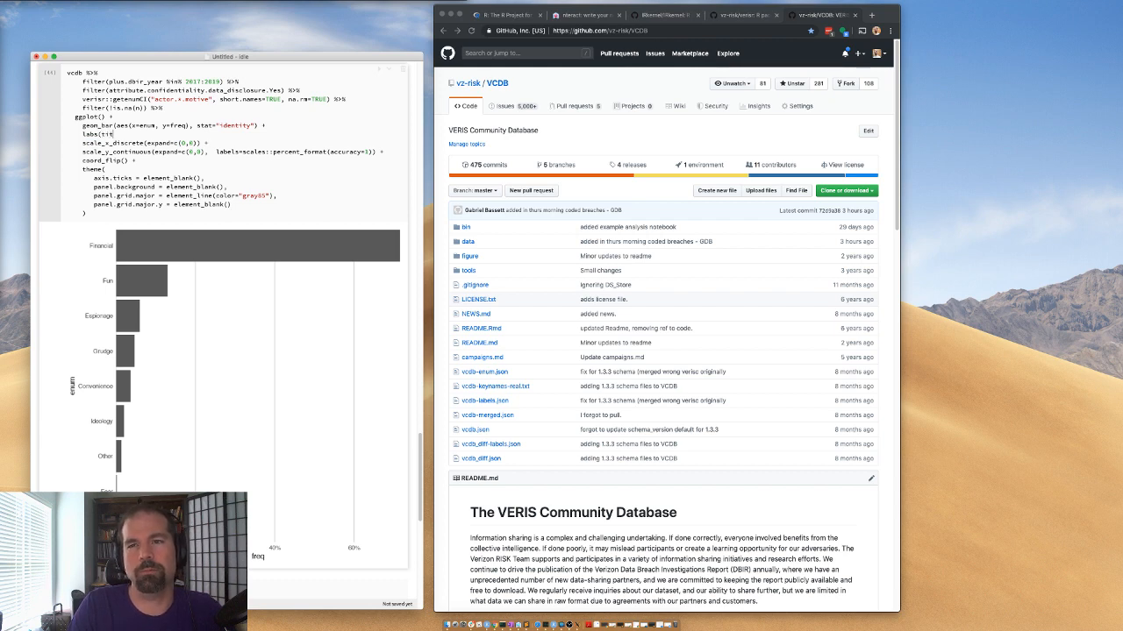
pyautogui.write('le=')
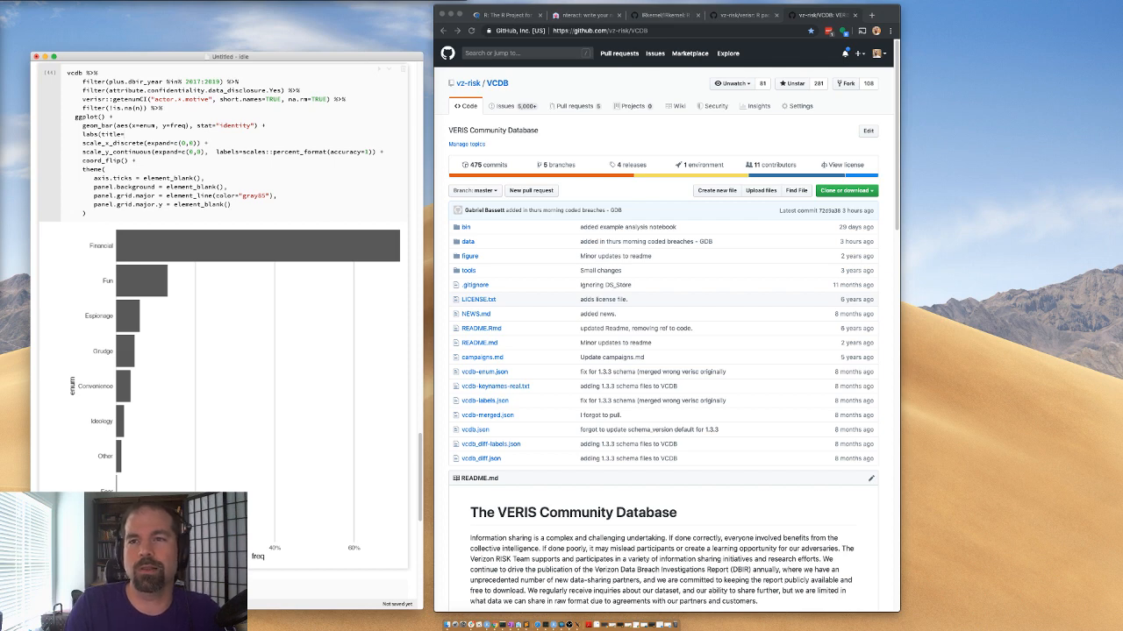
pyautogui.write('"')
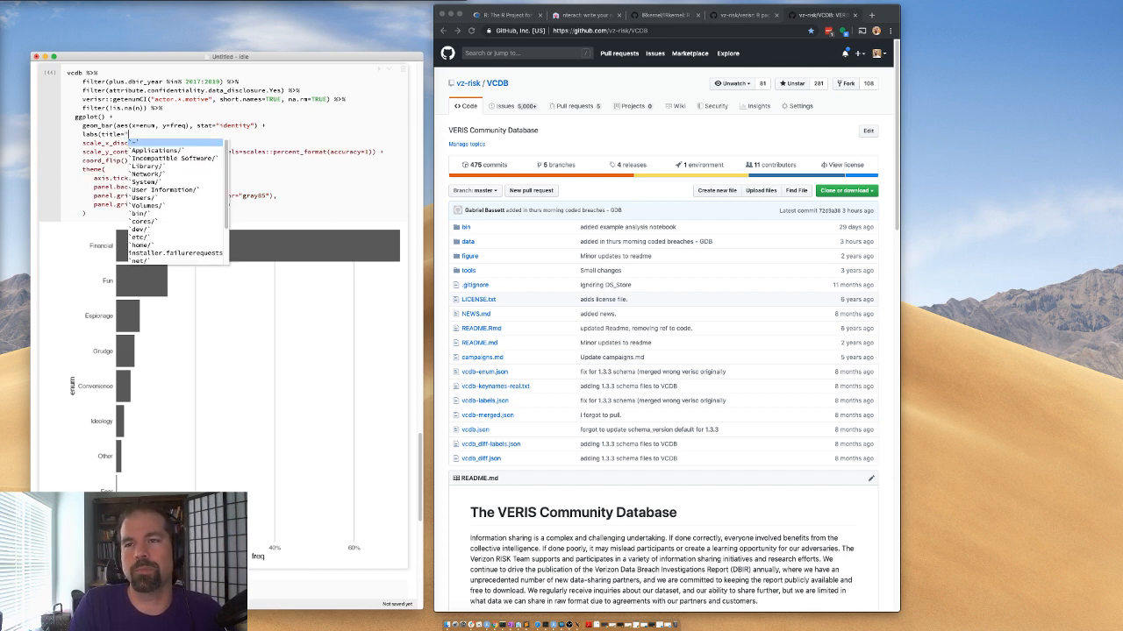
pyautogui.write('Motives in')
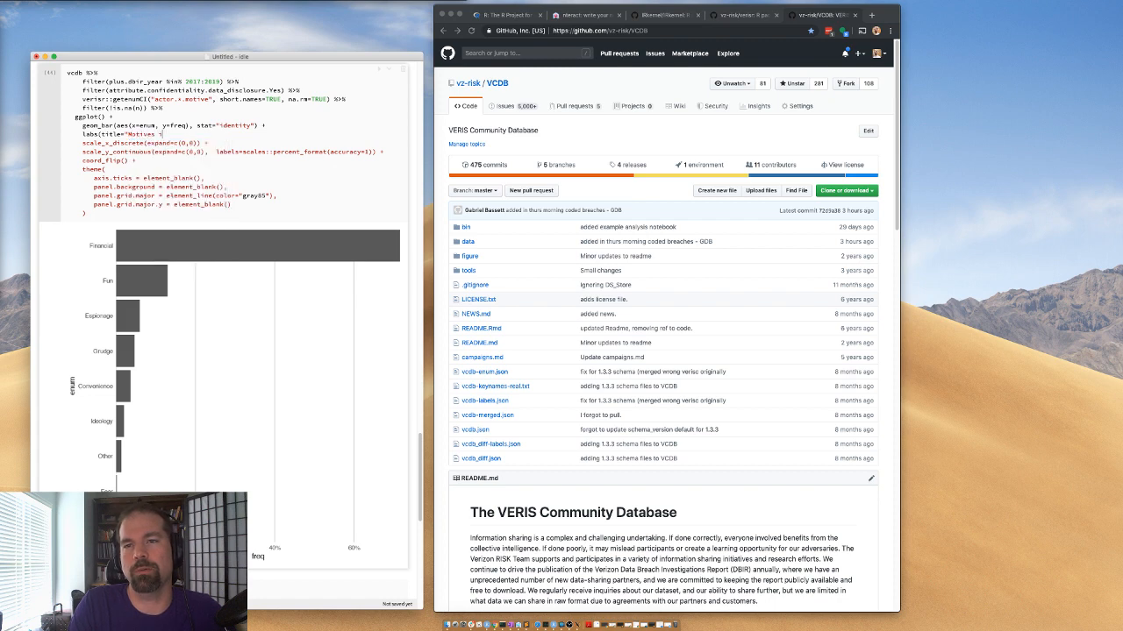
pyautogui.press('BackSpace')
pyautogui.press('BackSpace')
pyautogui.press('BackSpace')
pyautogui.press('BackSpace')
pyautogui.press('BackSpace')
pyautogui.write('Breach')
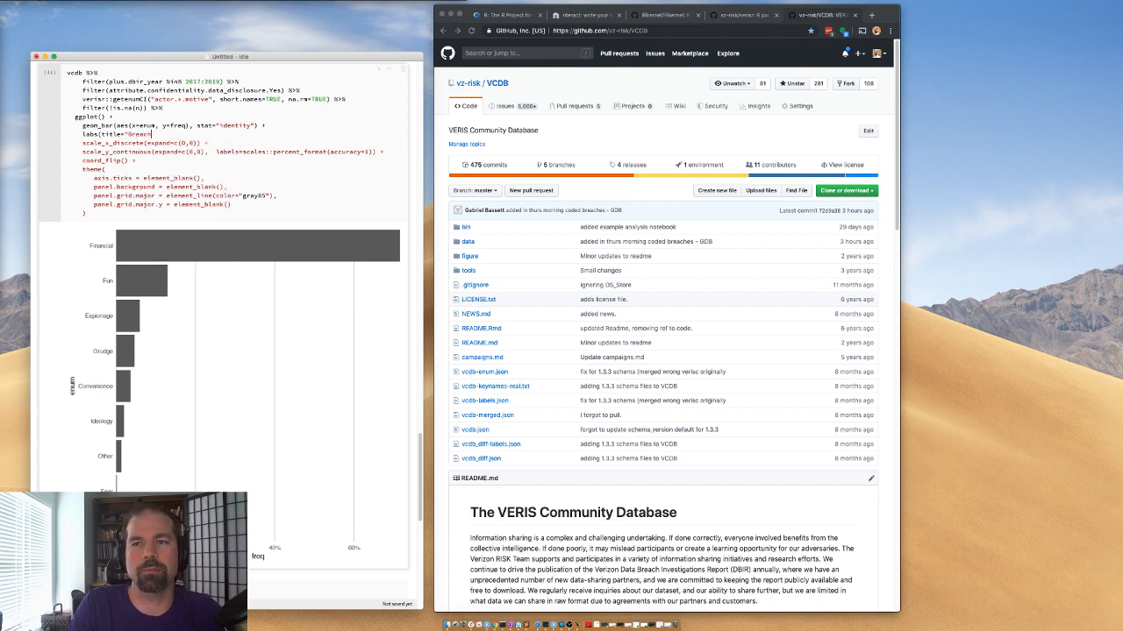
pyautogui.write(' motives')
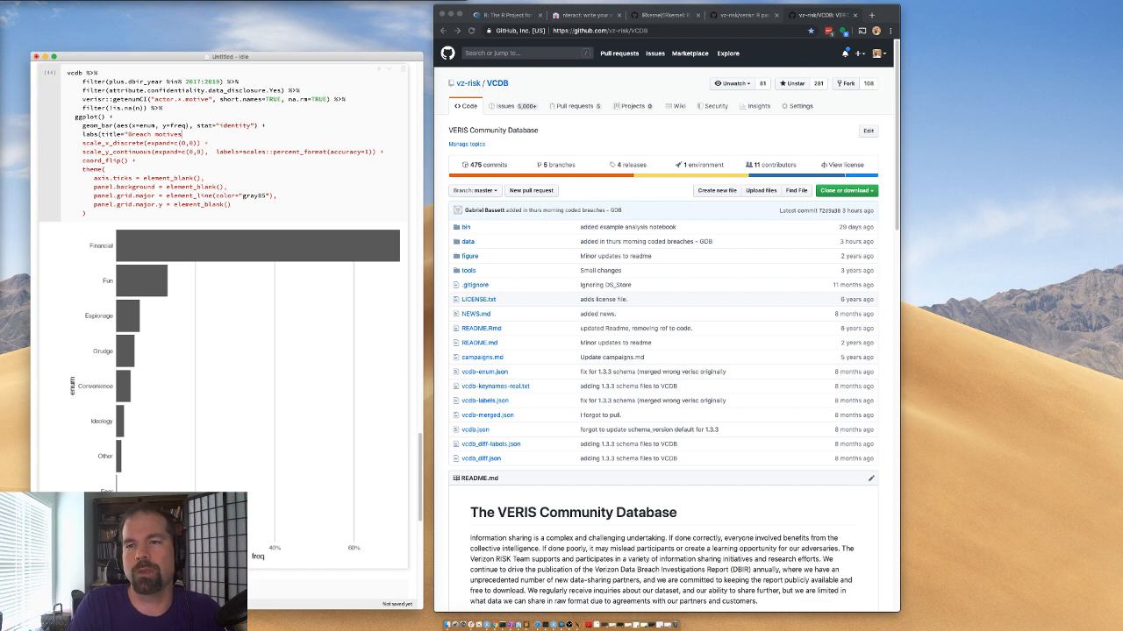
pyautogui.press('BackSpace')
pyautogui.press('BackSpace')
pyautogui.press('BackSpace')
pyautogui.press('BackSpace')
pyautogui.press('BackSpace')
pyautogui.press('BackSpace')
pyautogui.press('BackSpace')
pyautogui.press('BackSpace')
pyautogui.press('BackSpace')
pyautogui.press('BackSpace')
pyautogui.press('BackSpace')
pyautogui.press('BackSpace')
# - Enter "Actor motives in breaches" as the title in labs() and start an x argument after it
pyautogui.write('Actor')
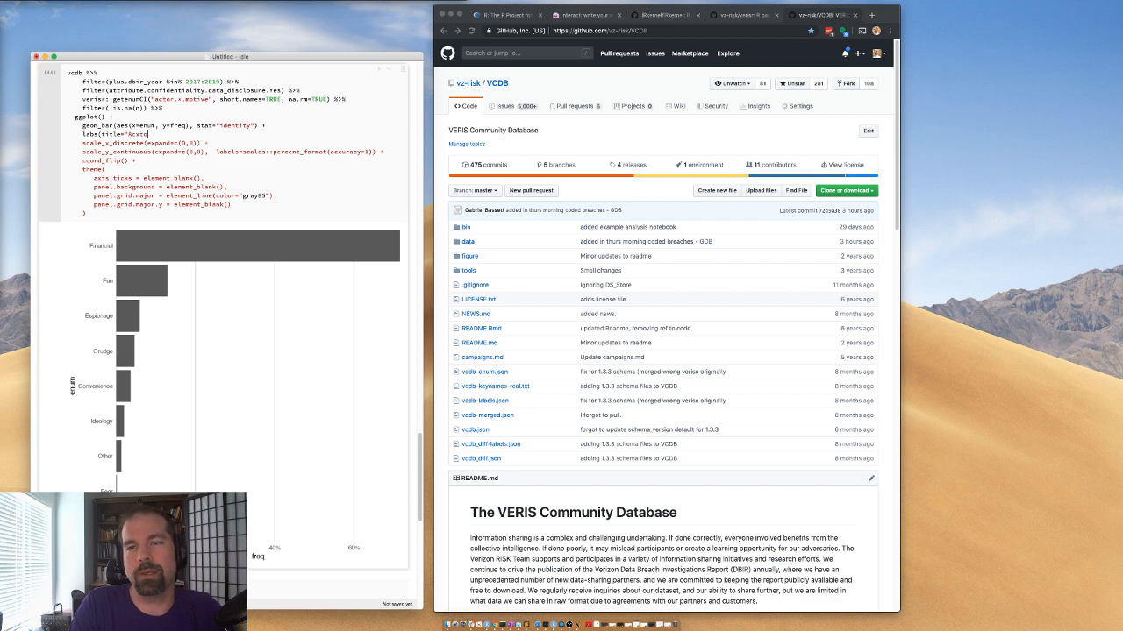
pyautogui.write(' movie')
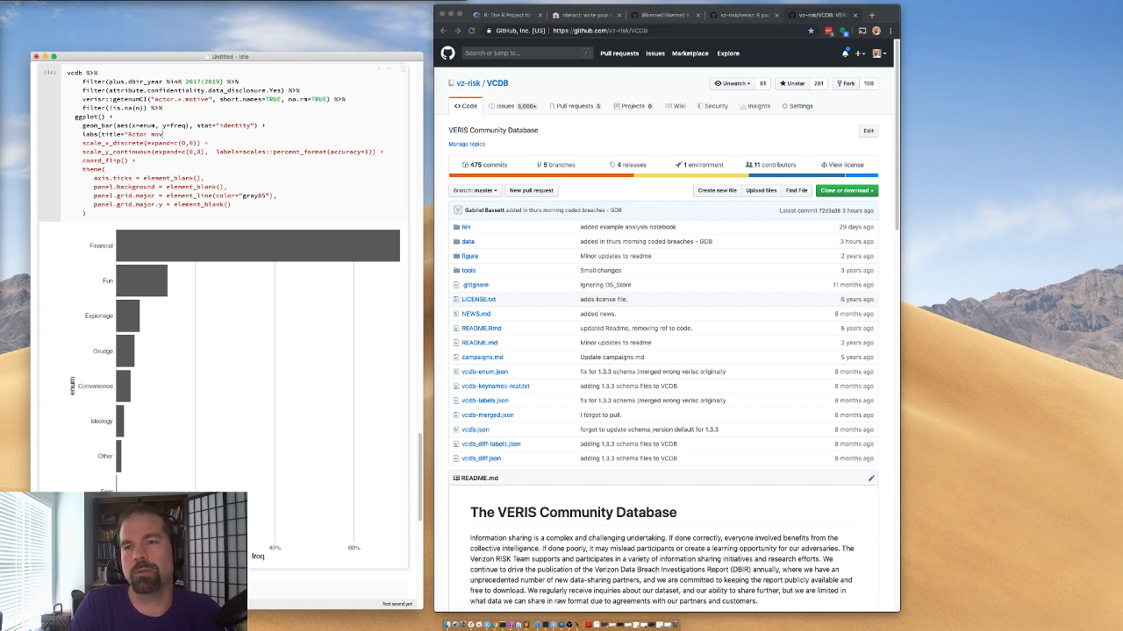
pyautogui.press('BackSpace')
pyautogui.press('BackSpace')
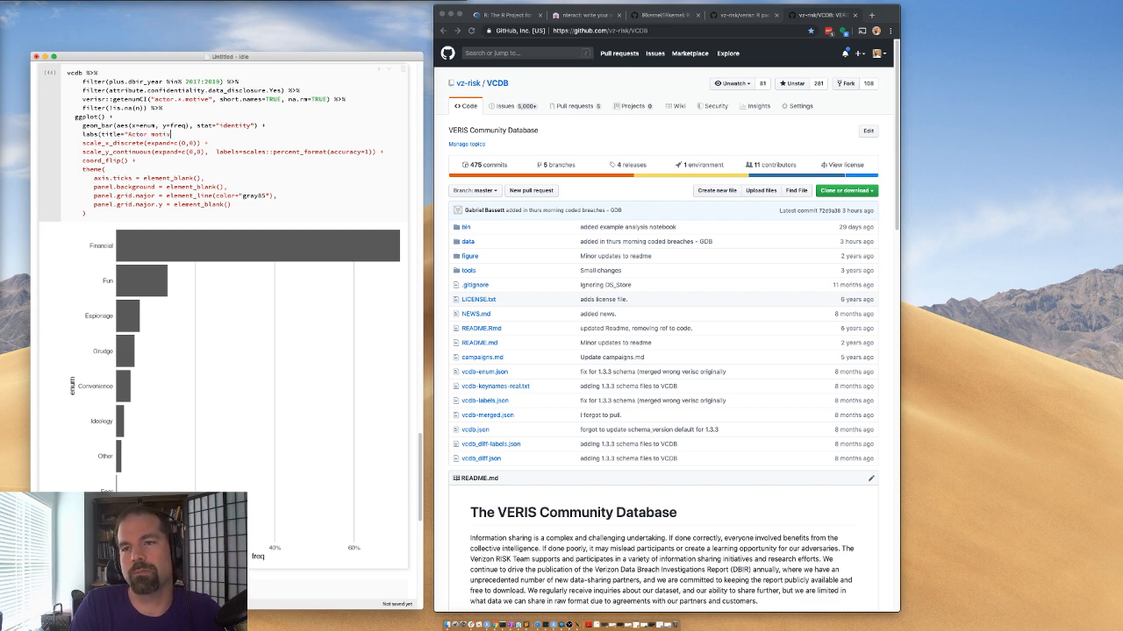
pyautogui.write('ives in breaches", x=')
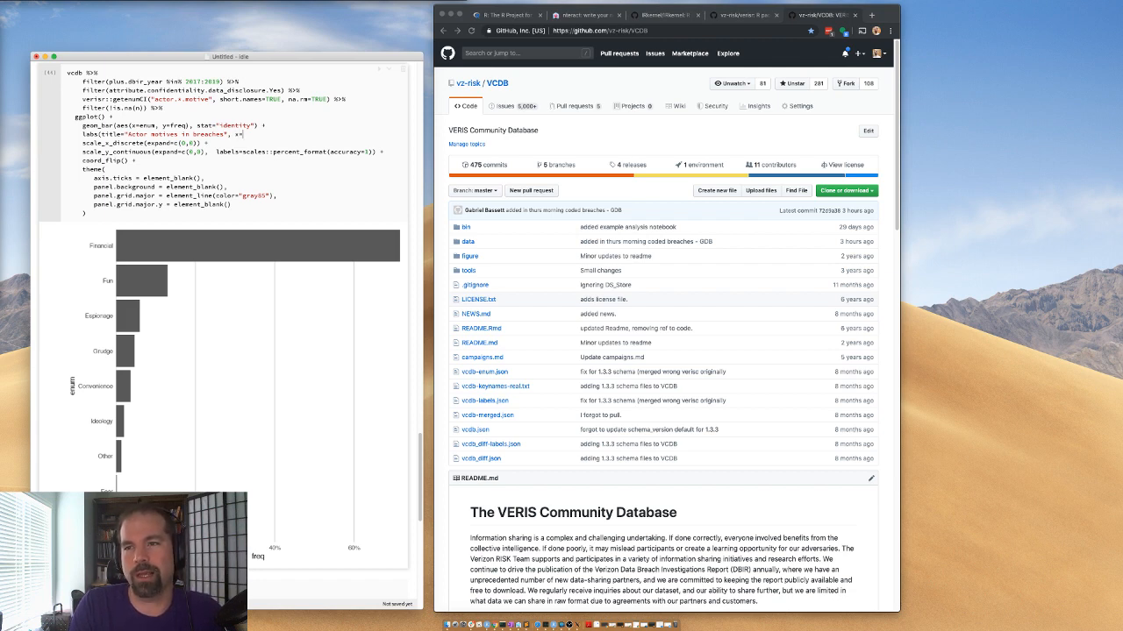
# - Enter "percent" as the x label and close the labs() call with a plus sign
pyautogui.write('"')
pyautogui.press('Tab')
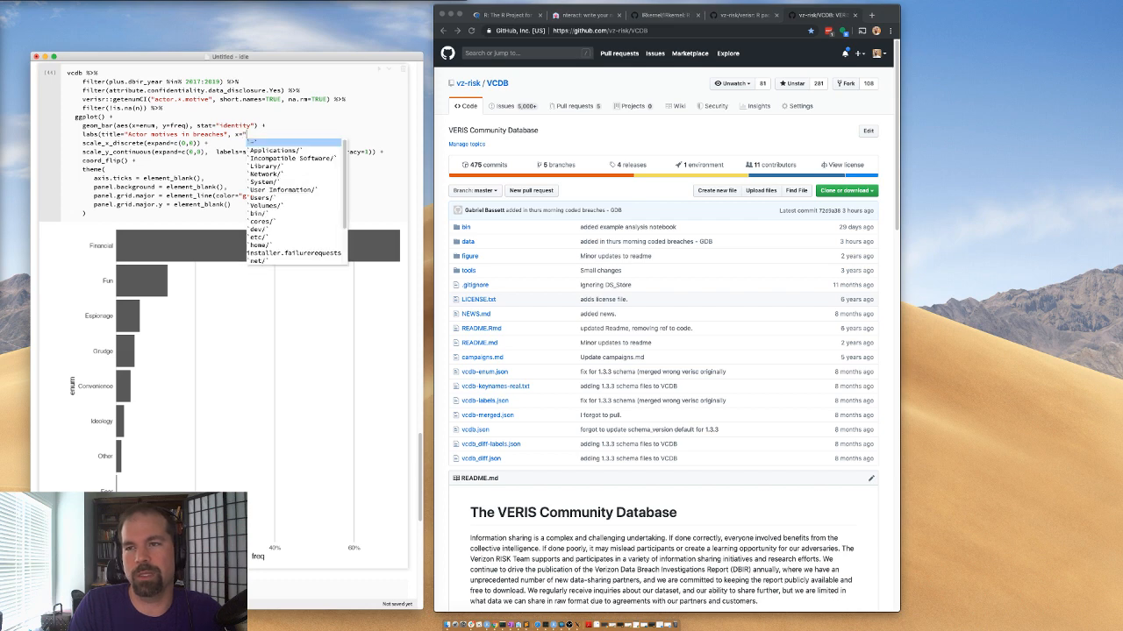
pyautogui.write('freq')
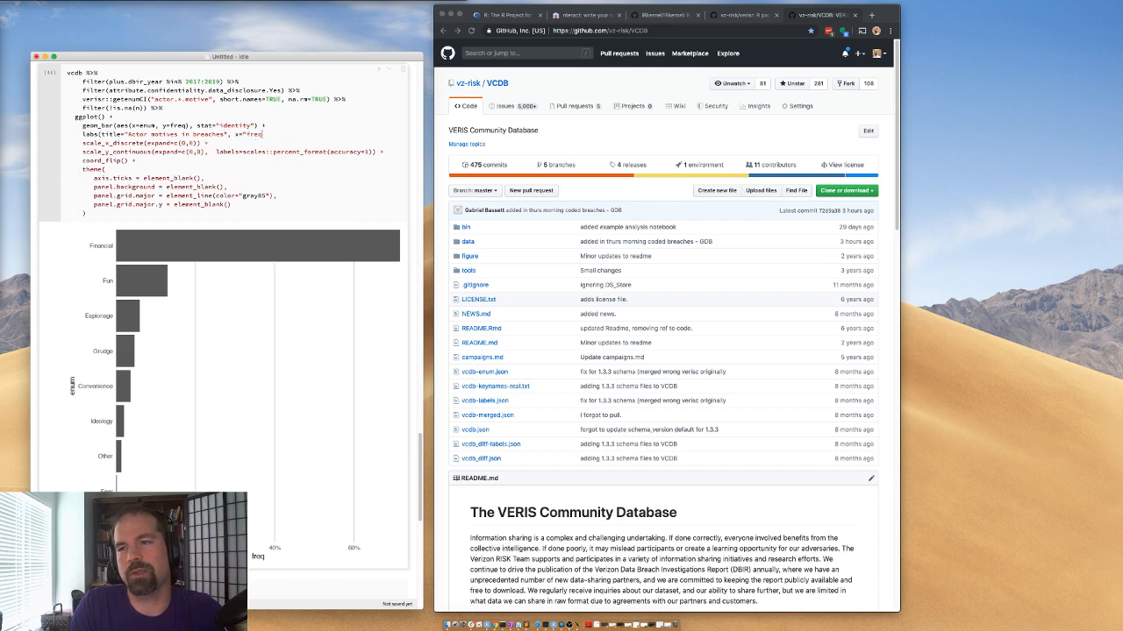
pyautogui.press('BackSpace')
pyautogui.press('BackSpace')
pyautogui.press('BackSpace')
pyautogui.press('BackSpace')
pyautogui.write('perce')
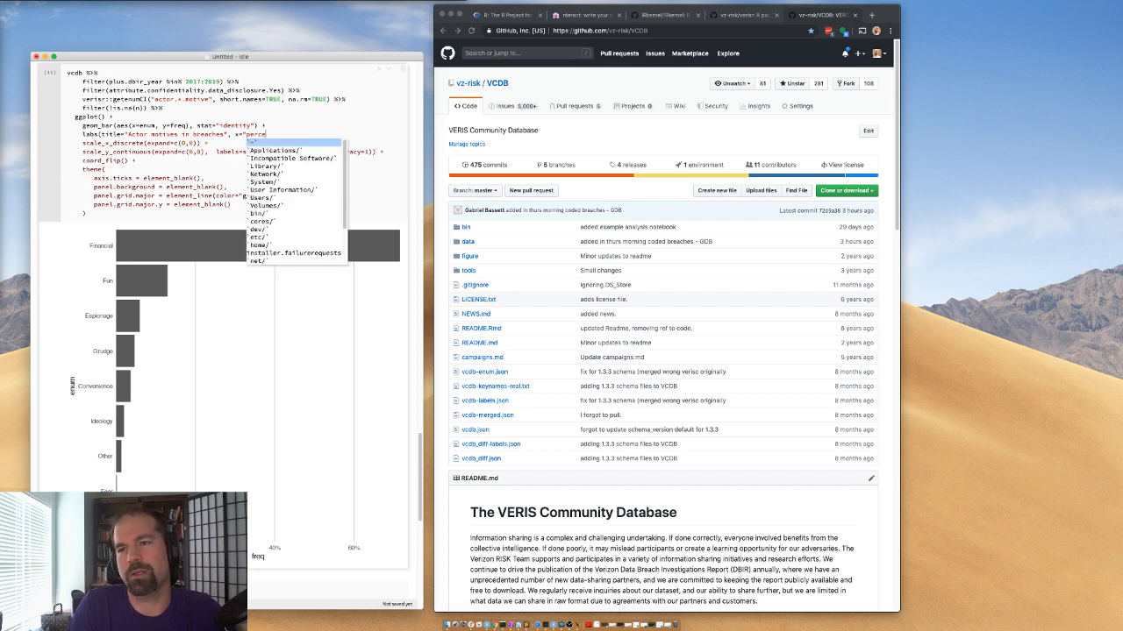
pyautogui.write('nt") +')
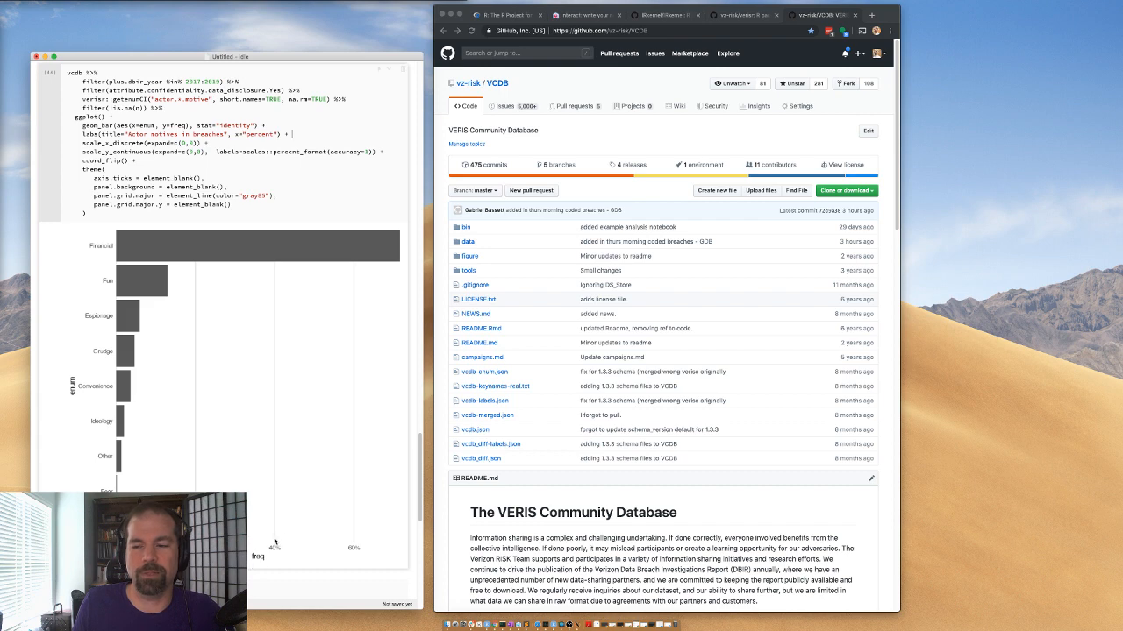
# - Empty the x label, add y="Breaches" to labs() and run the cell
pyautogui.doubleClick(260, 134)
pyautogui.press('BackSpace')
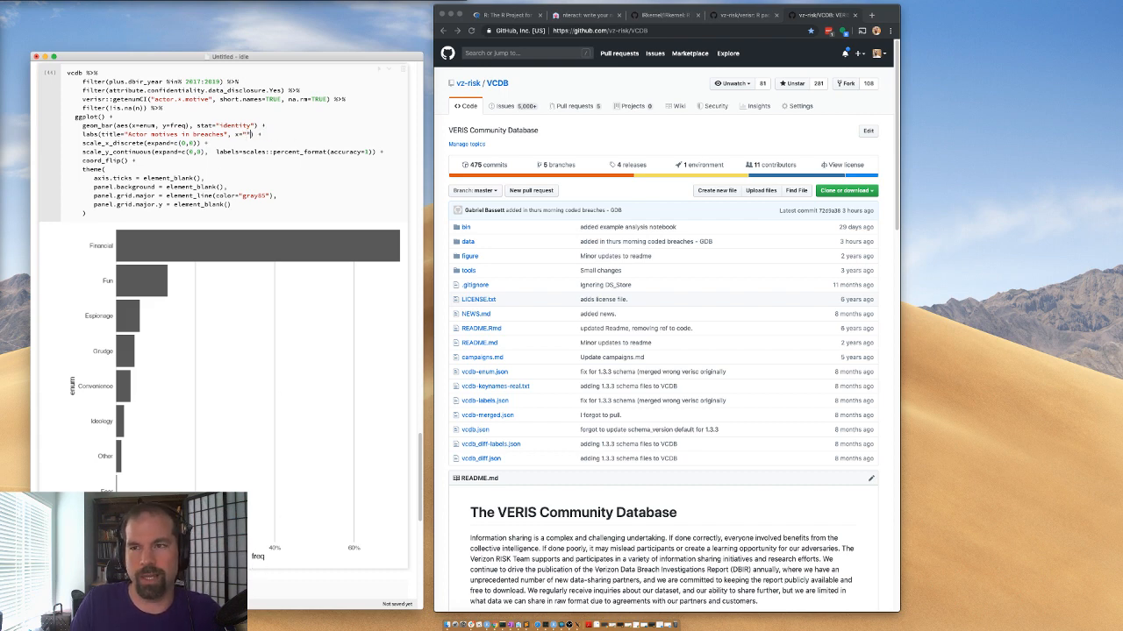
pyautogui.write(', y=')
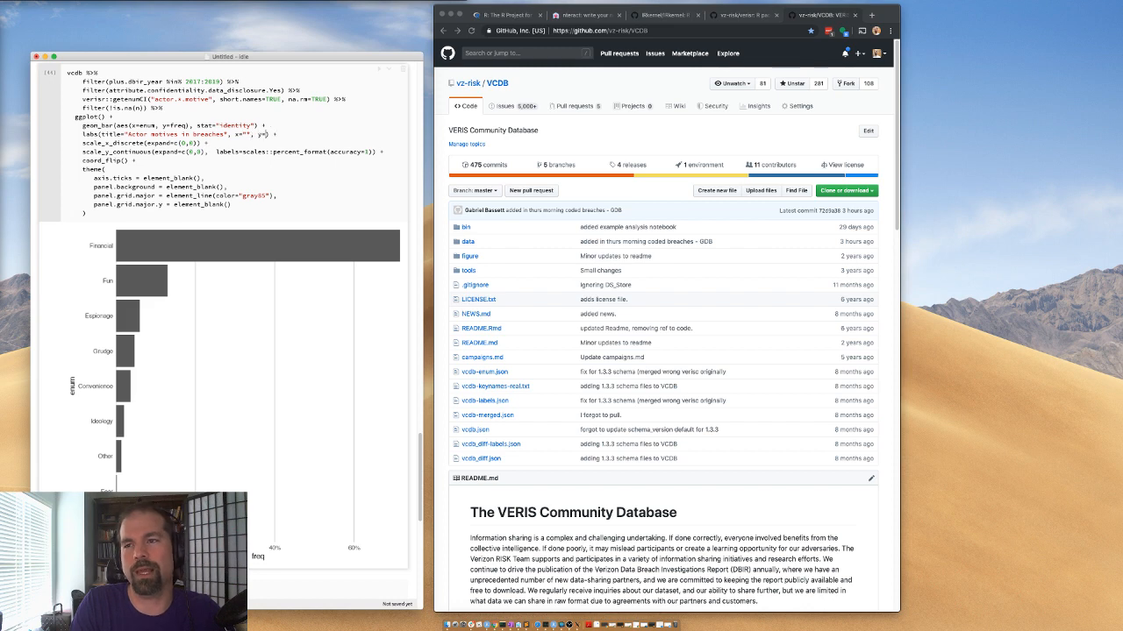
pyautogui.write('"')
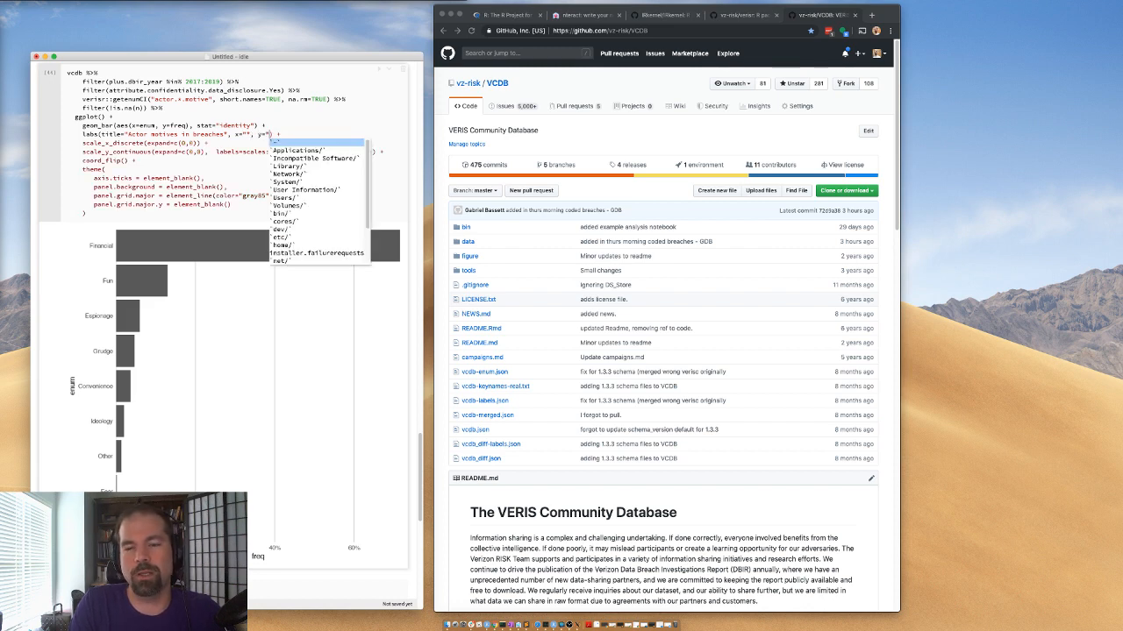
pyautogui.write('Breaches')
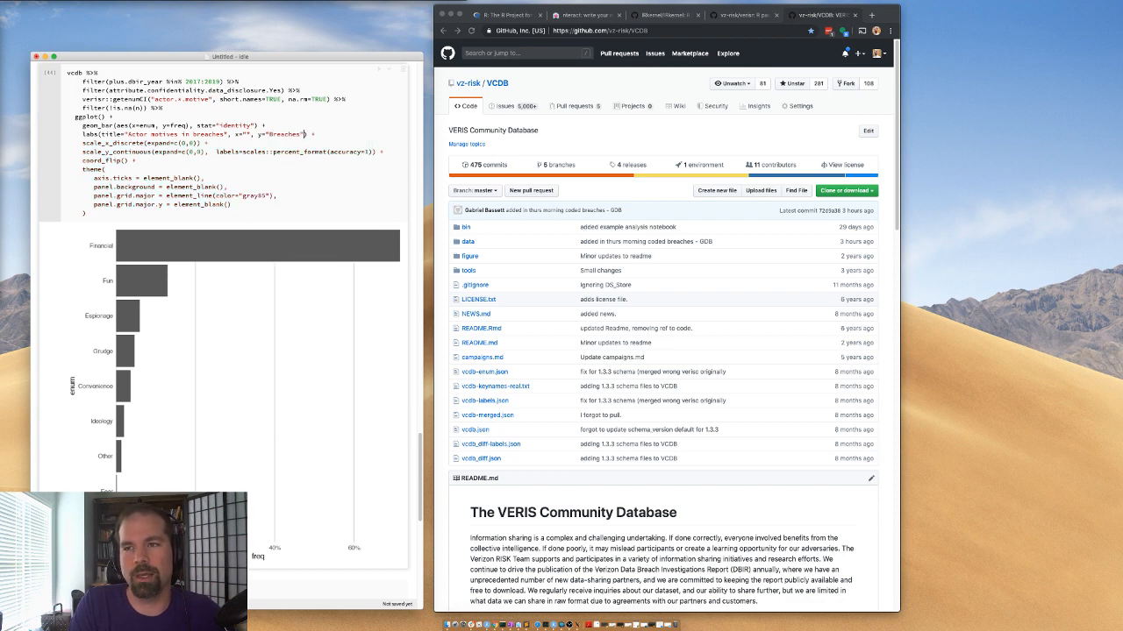
pyautogui.hotkey('ctrl', 'Return')
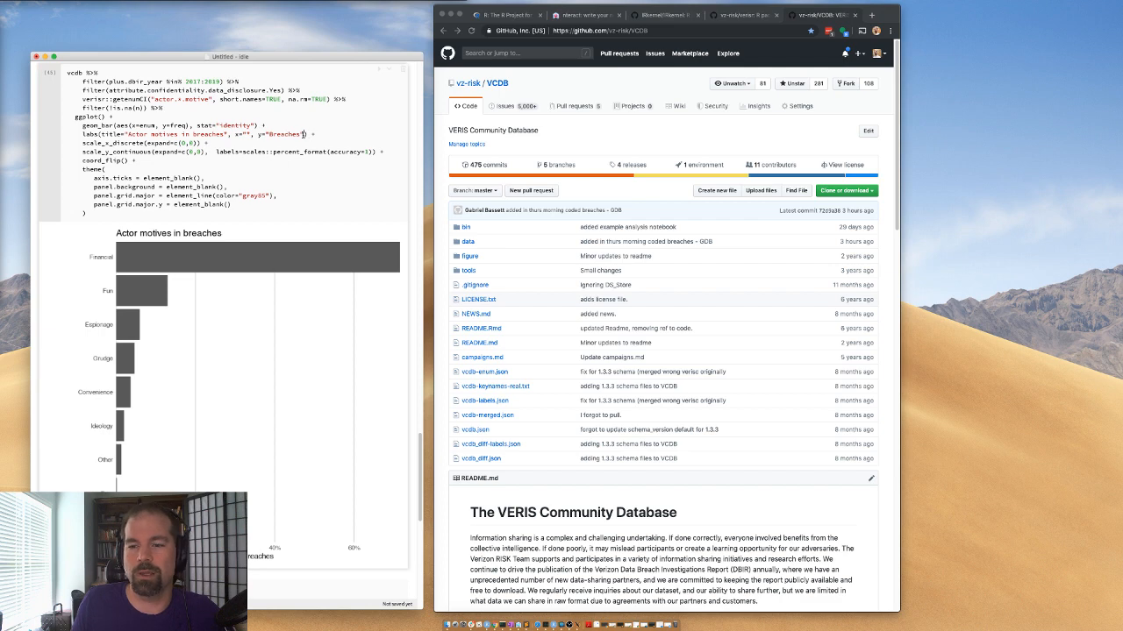
# - Clear the y label in labs(), enter "Breaches" as the x label instead and run the cell
pyautogui.moveTo(303, 134); pyautogui.dragTo(265, 133)
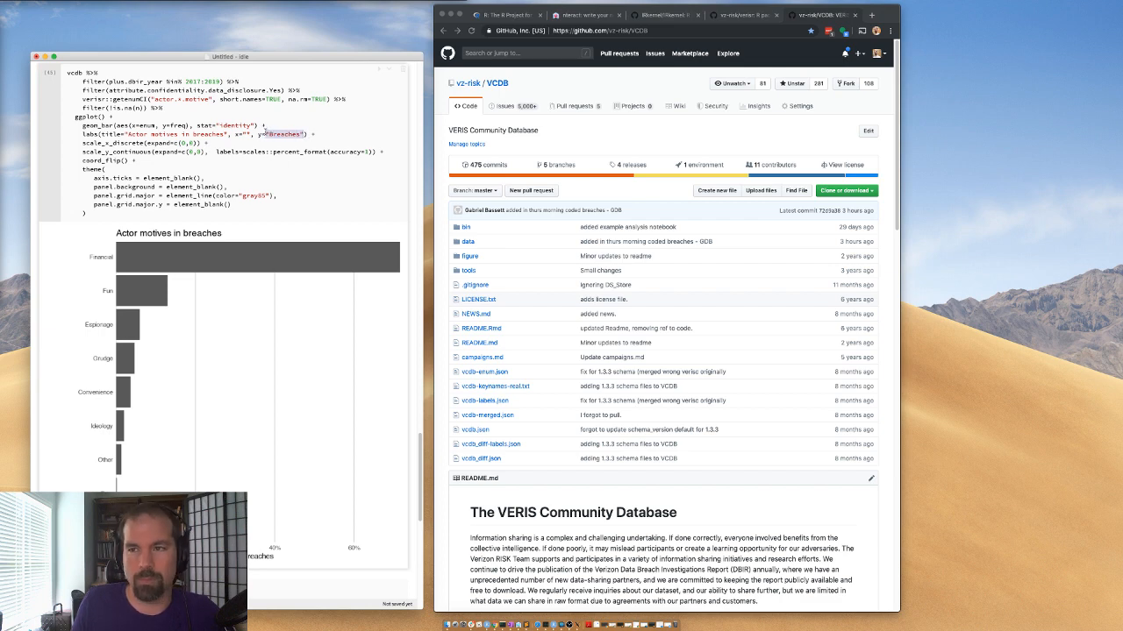
pyautogui.press('BackSpace')
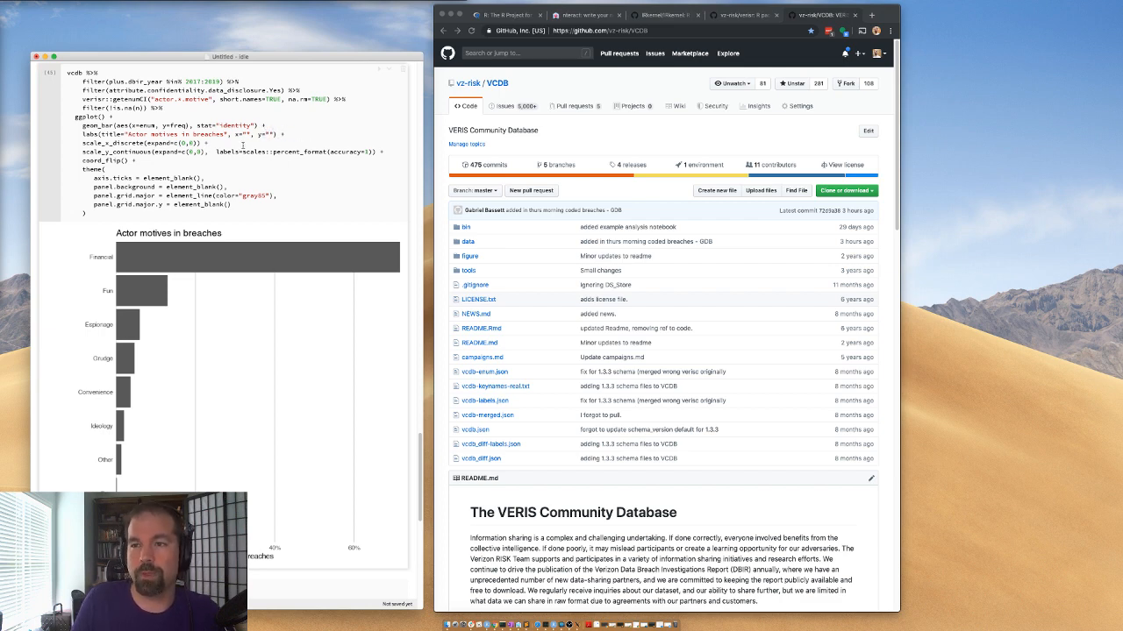
pyautogui.write('Breaches')
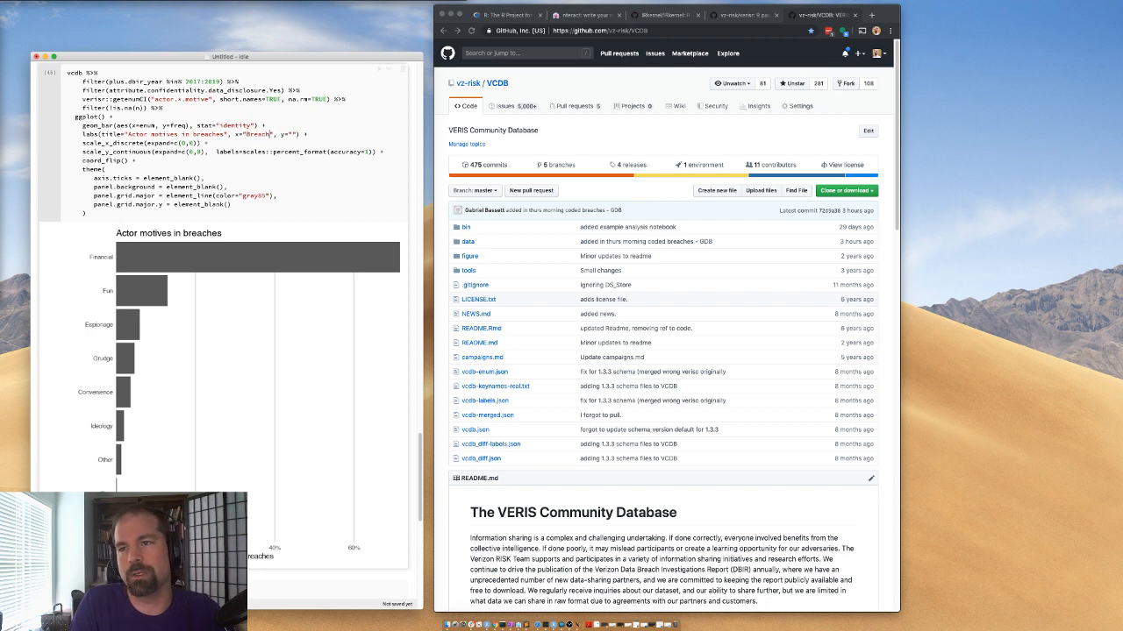
pyautogui.hotkey('shift', 'Return')
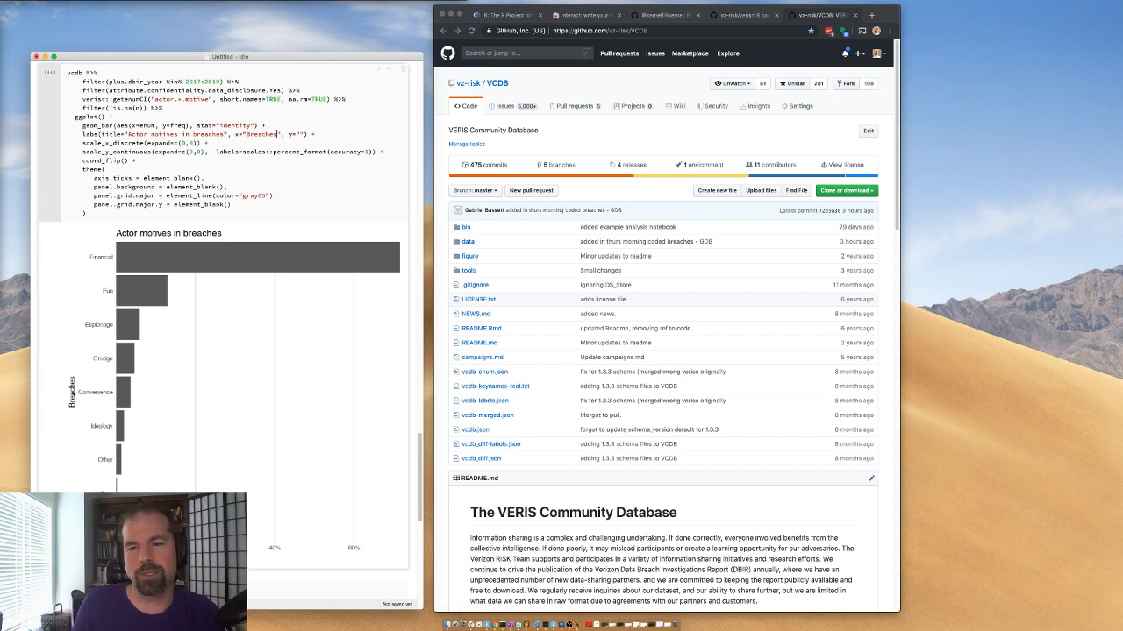
# - Move the "Breaches" label back from the x to the y argument of labs(), leaving x empty, and rerun the cell
pyautogui.doubleClick(248, 136)
pyautogui.click(247, 136)
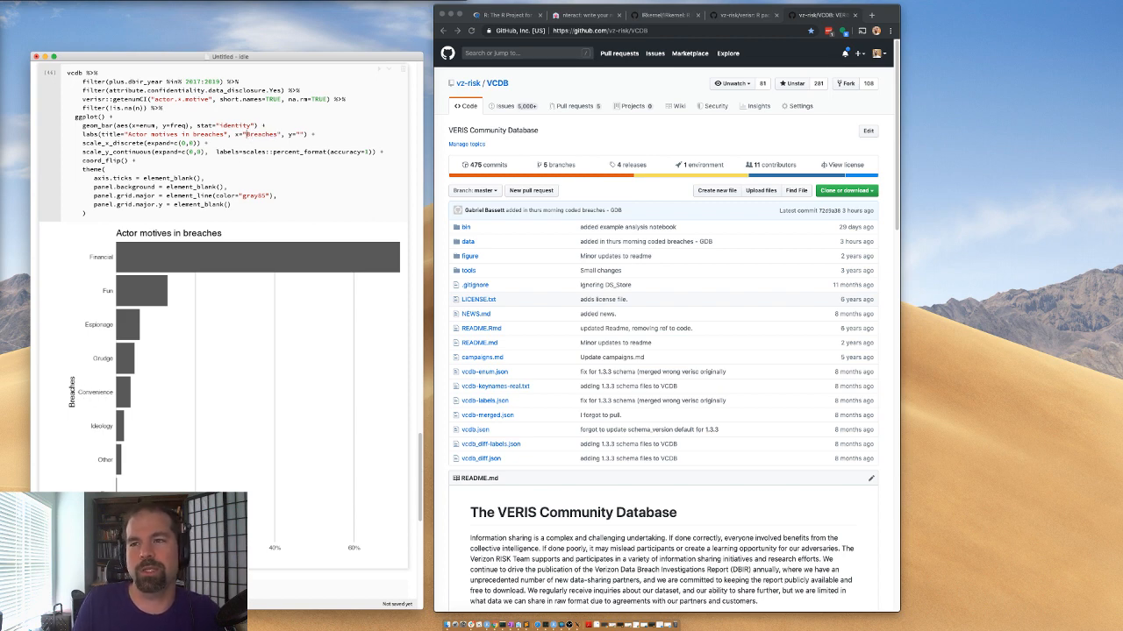
pyautogui.doubleClick(254, 134)
pyautogui.press('BackSpace')
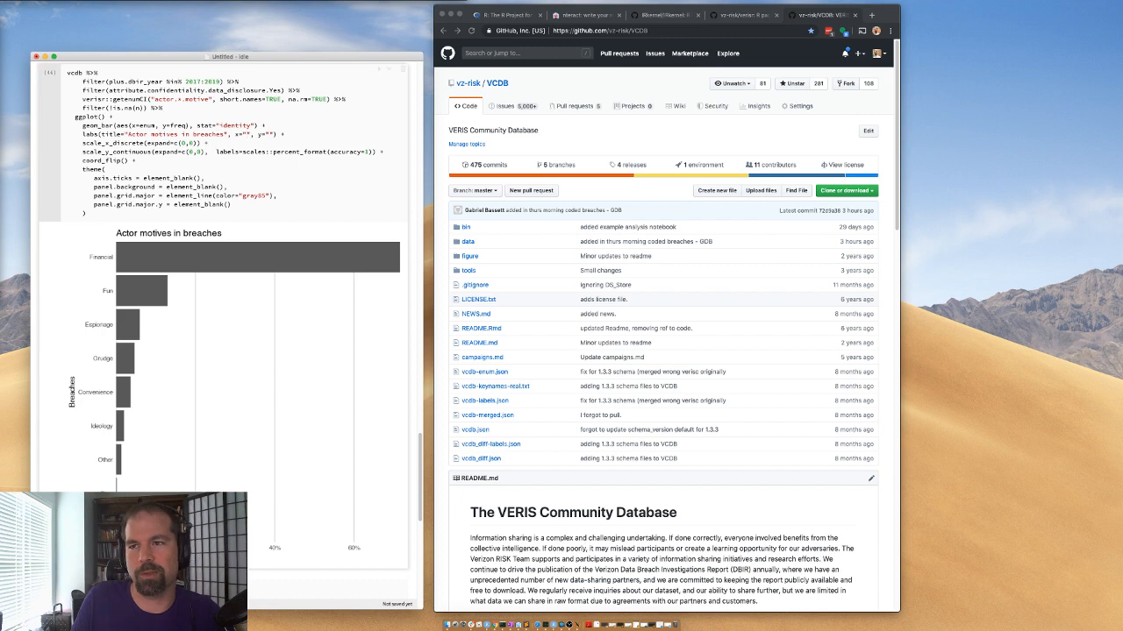
pyautogui.click(269, 134)
pyautogui.write('Breaches')
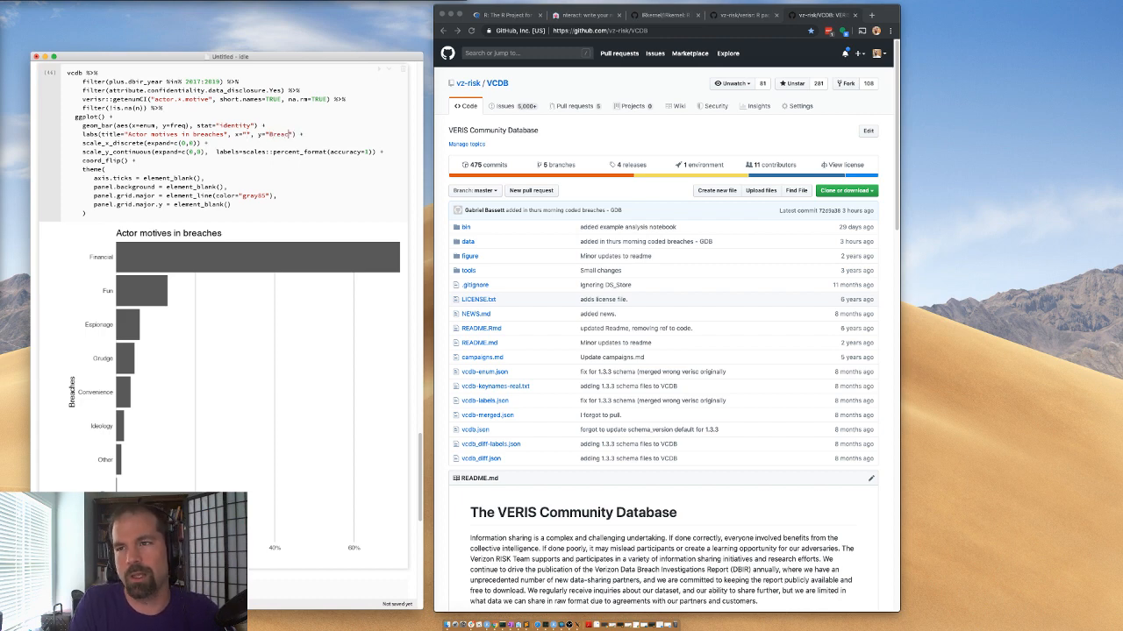
pyautogui.hotkey('shift', 'Return')
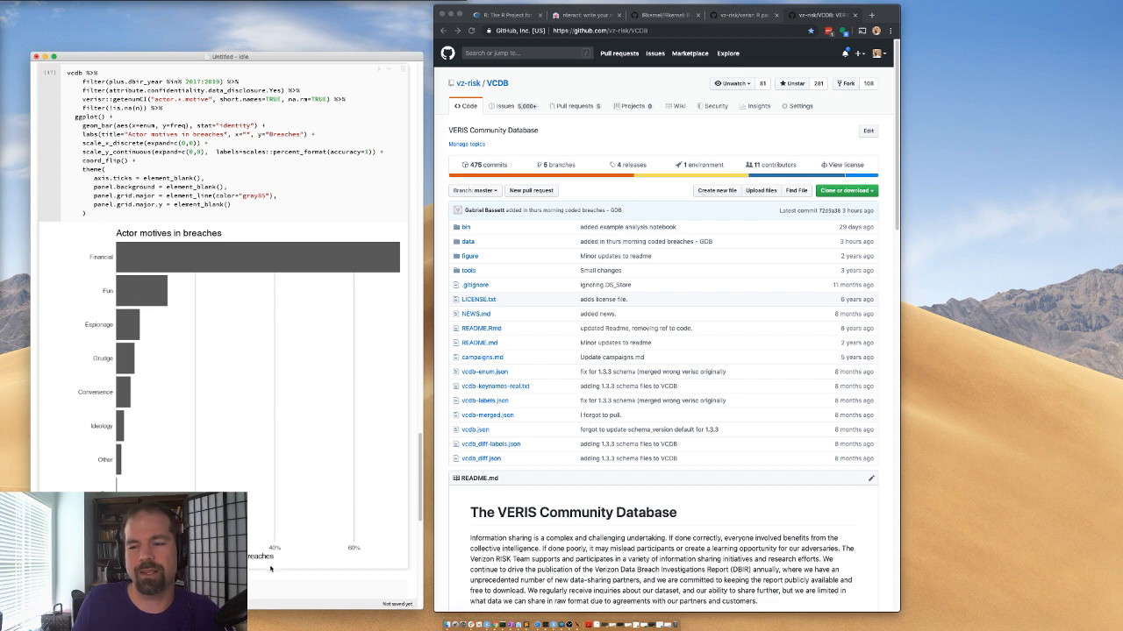
# - Add axis.label.x = element_text(hjust=0) as the last theme() argument and run the cell
pyautogui.scroll(-1, 259, 566)
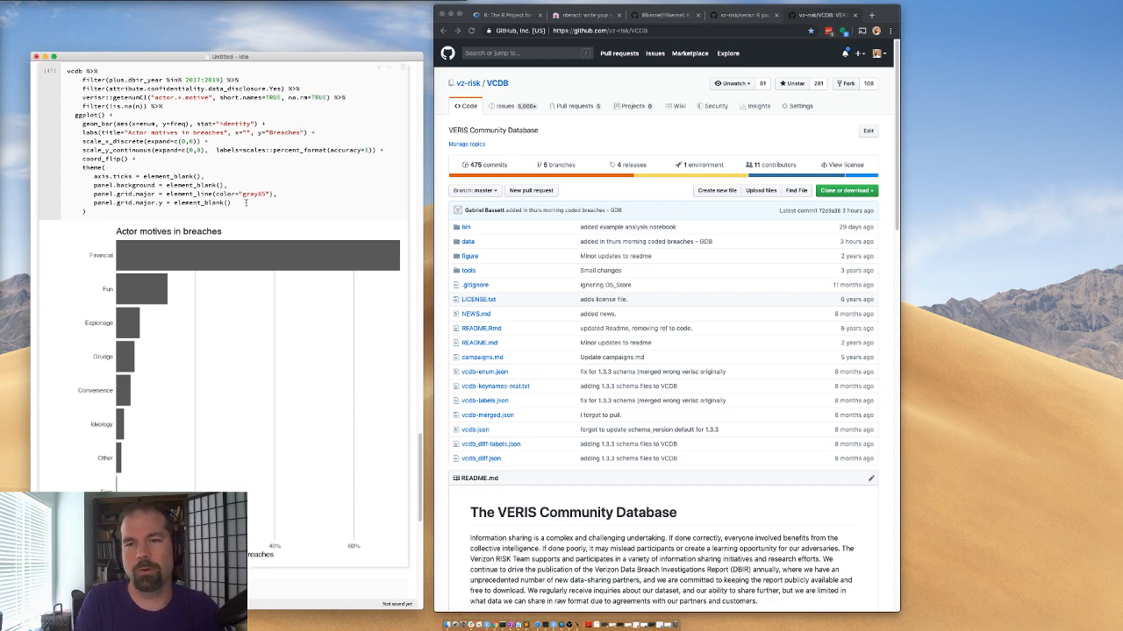
pyautogui.write(',')
pyautogui.press('Return')
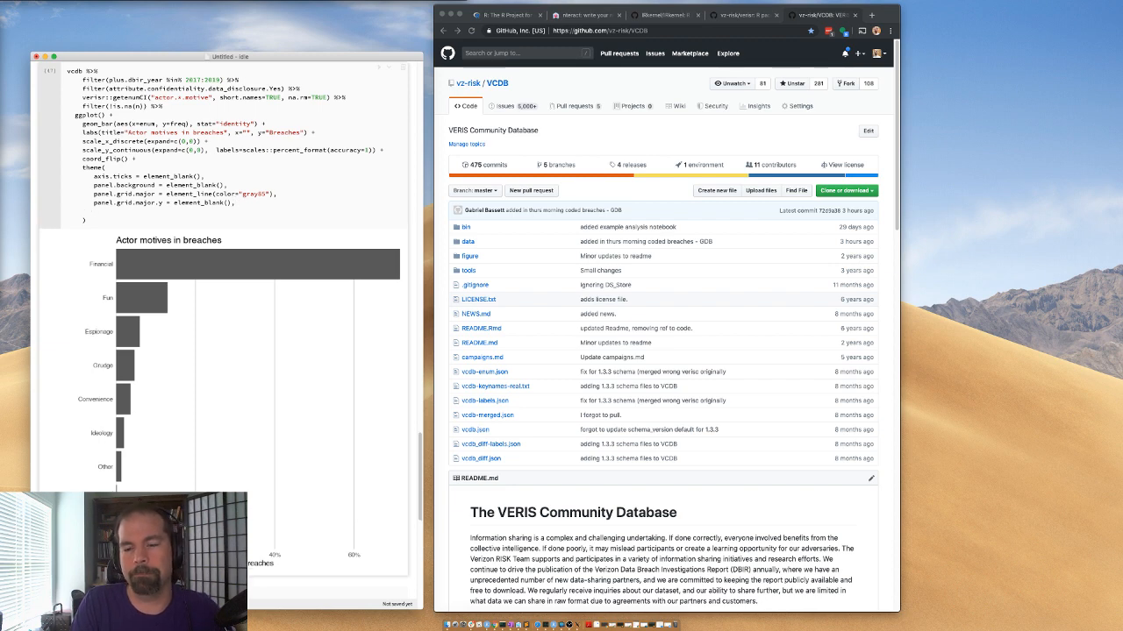
pyautogui.write('axis.')
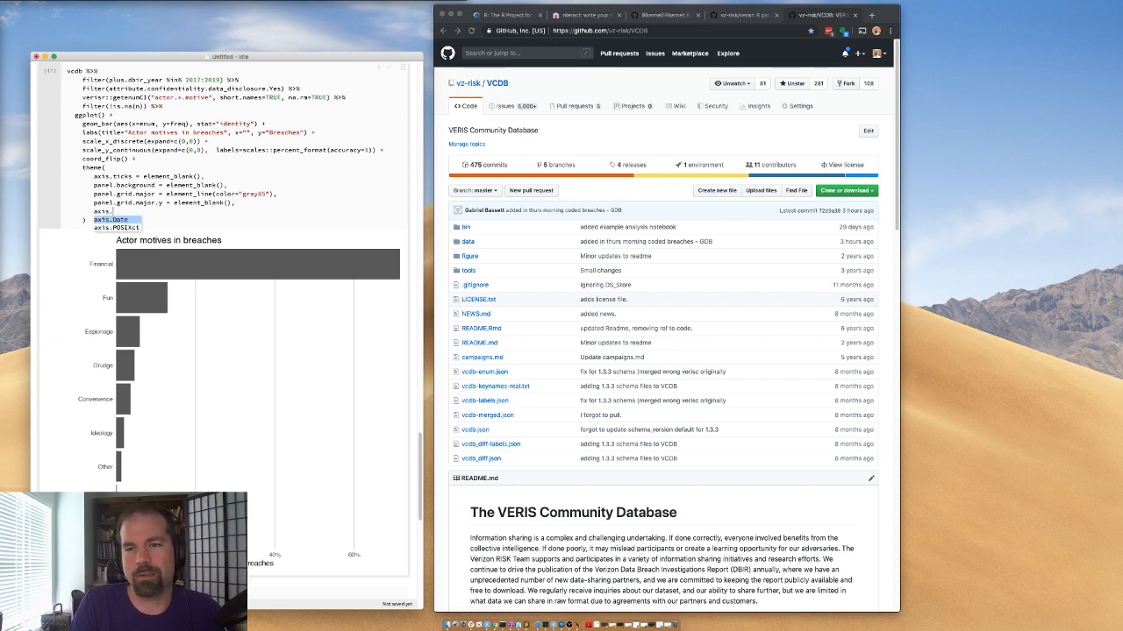
pyautogui.write('labe')
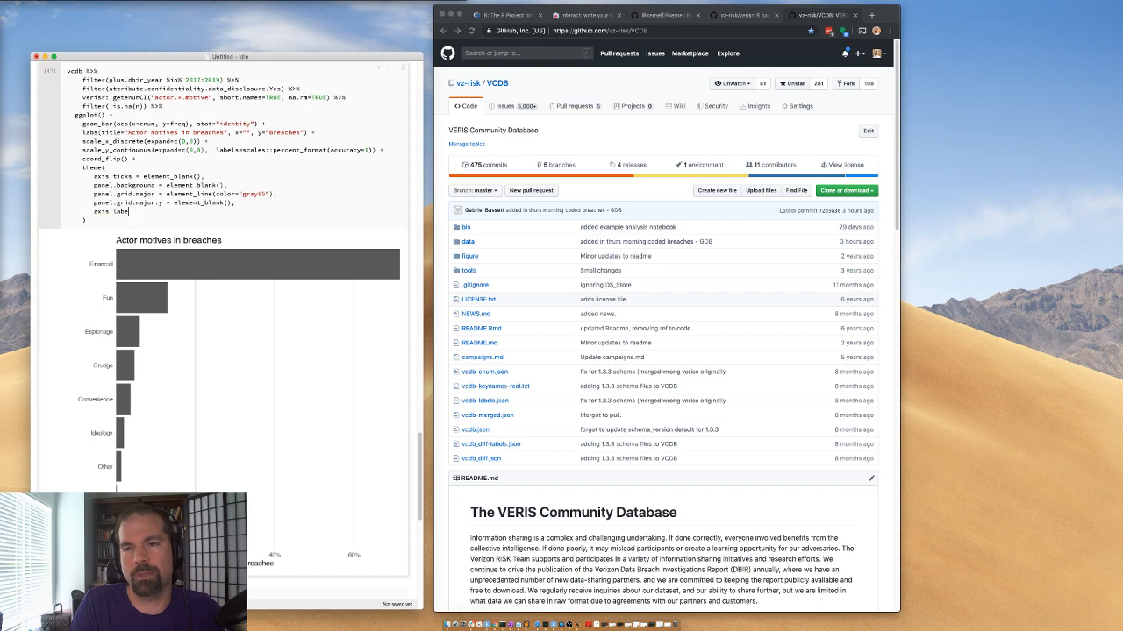
pyautogui.write('l.x')
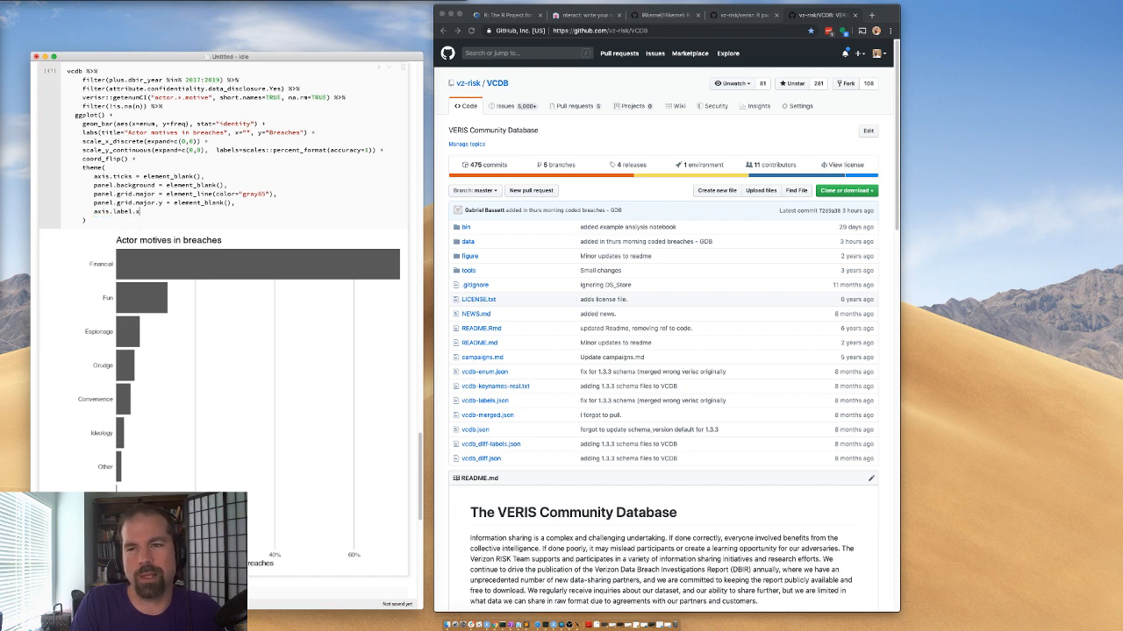
pyautogui.write(' = element_text(ali')
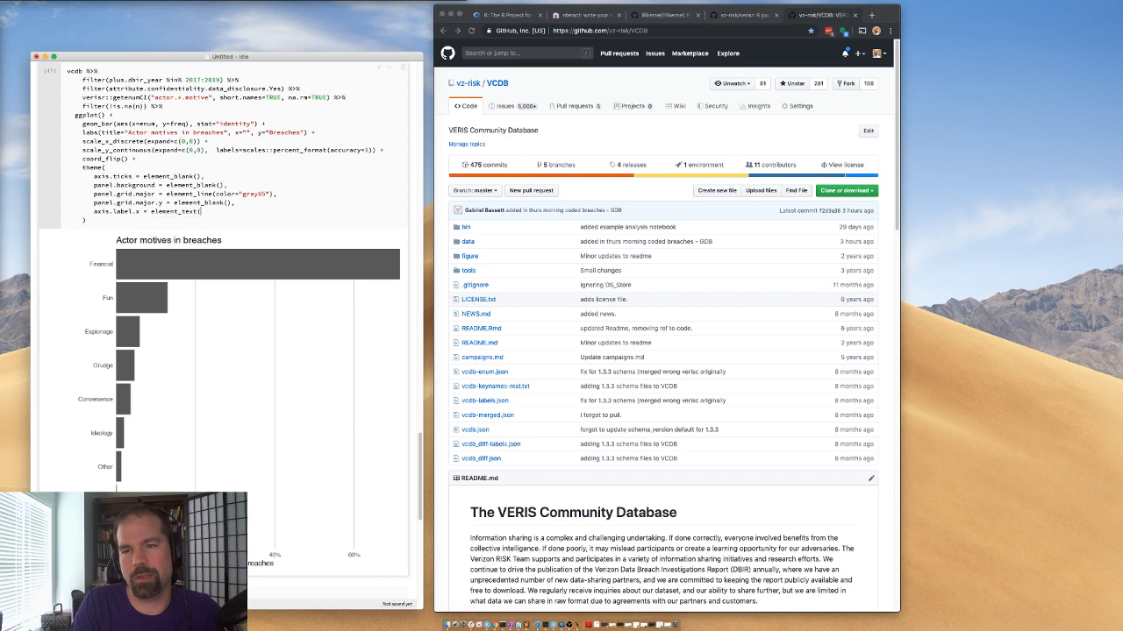
pyautogui.press('BackSpace')
pyautogui.press('BackSpace')
pyautogui.press('BackSpace')
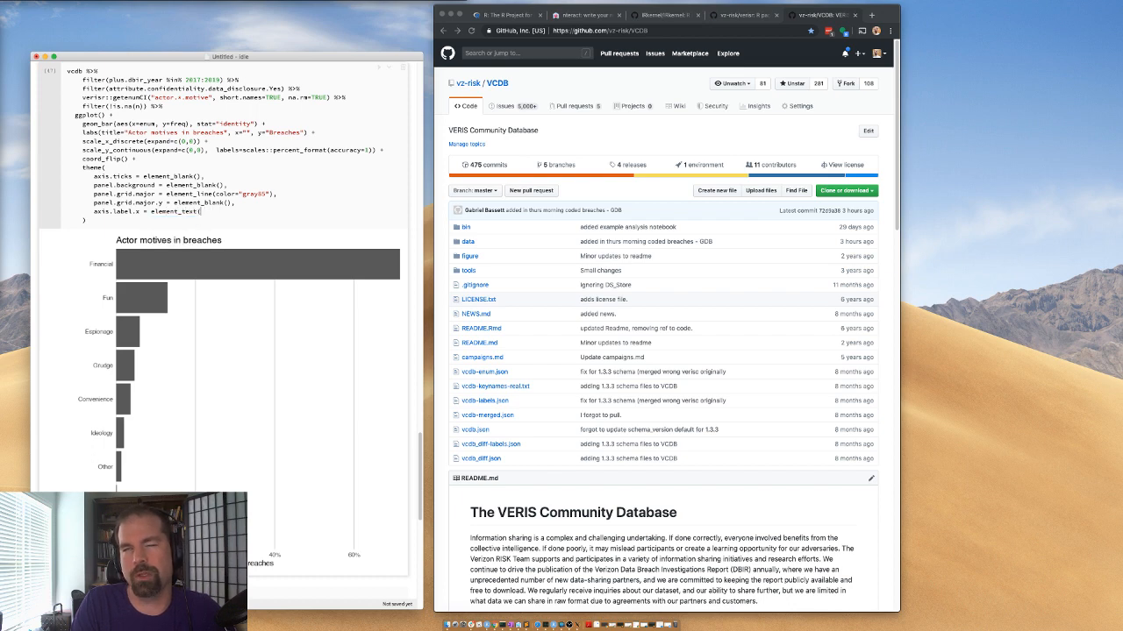
pyautogui.write('hjust=0')
pyautogui.hotkey('shift', 'Return')
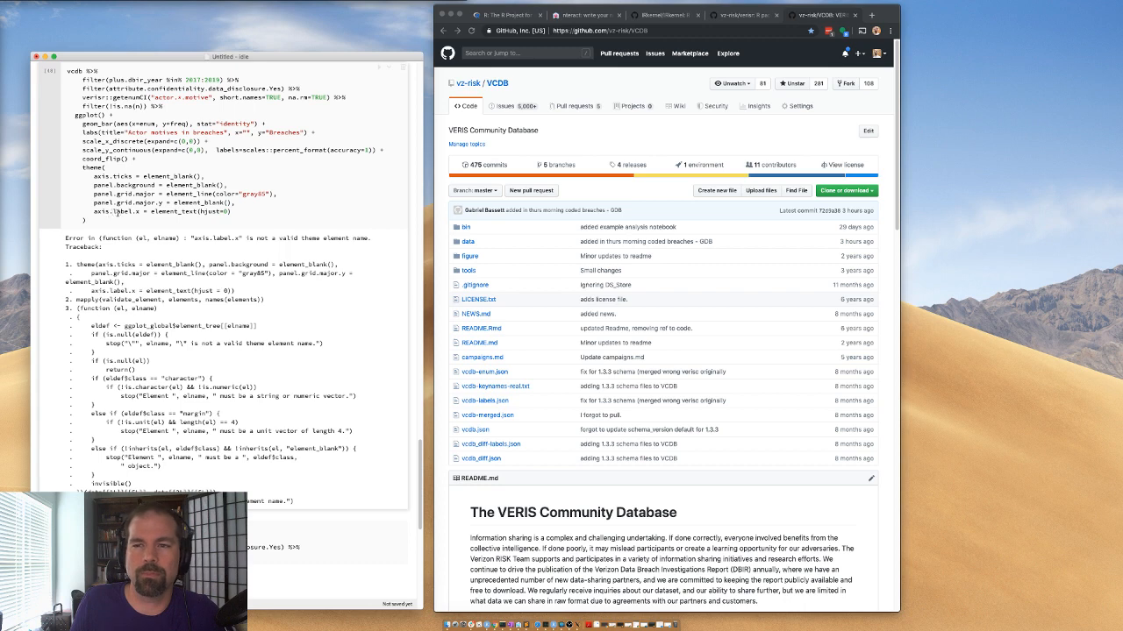
pyautogui.doubleClick(119, 212)
pyautogui.click(119, 212)
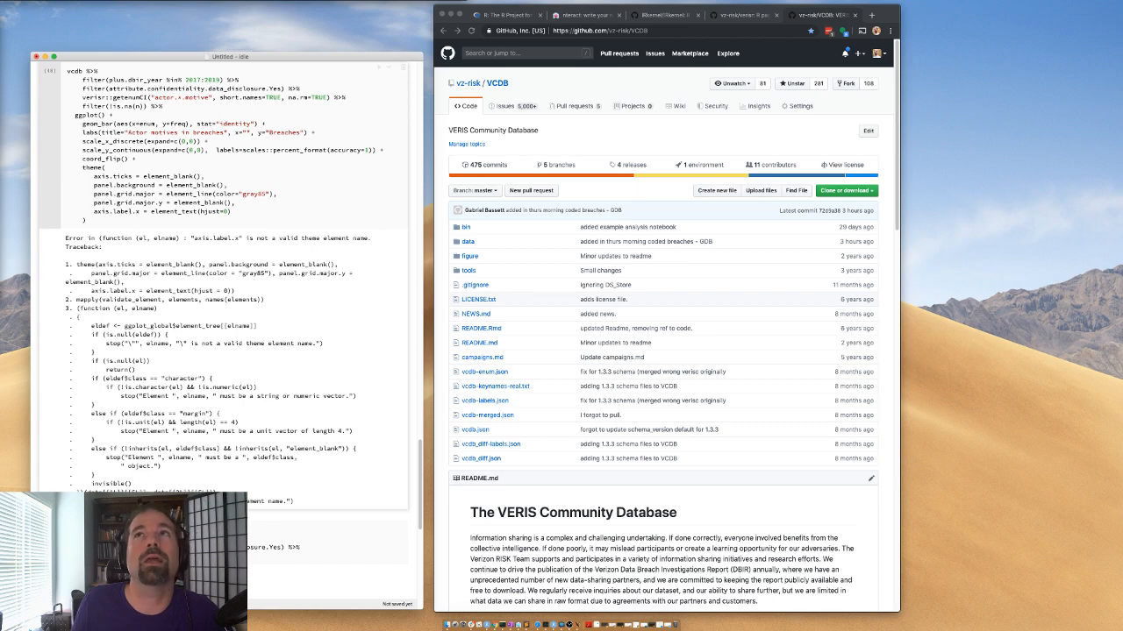
# - Switch to the browser, search for "ggplot2 theme" in a new tab, open "Modify components of a theme" and find "label" there
pyautogui.click(768, 37)
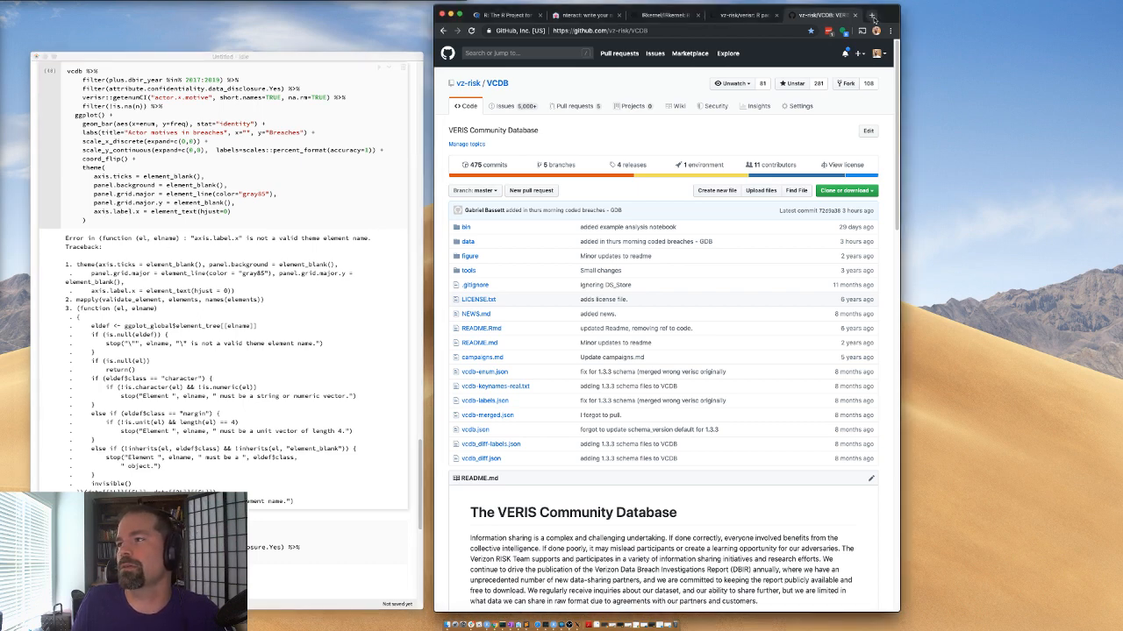
pyautogui.press('super+t')
pyautogui.write('ggplot2 theme')
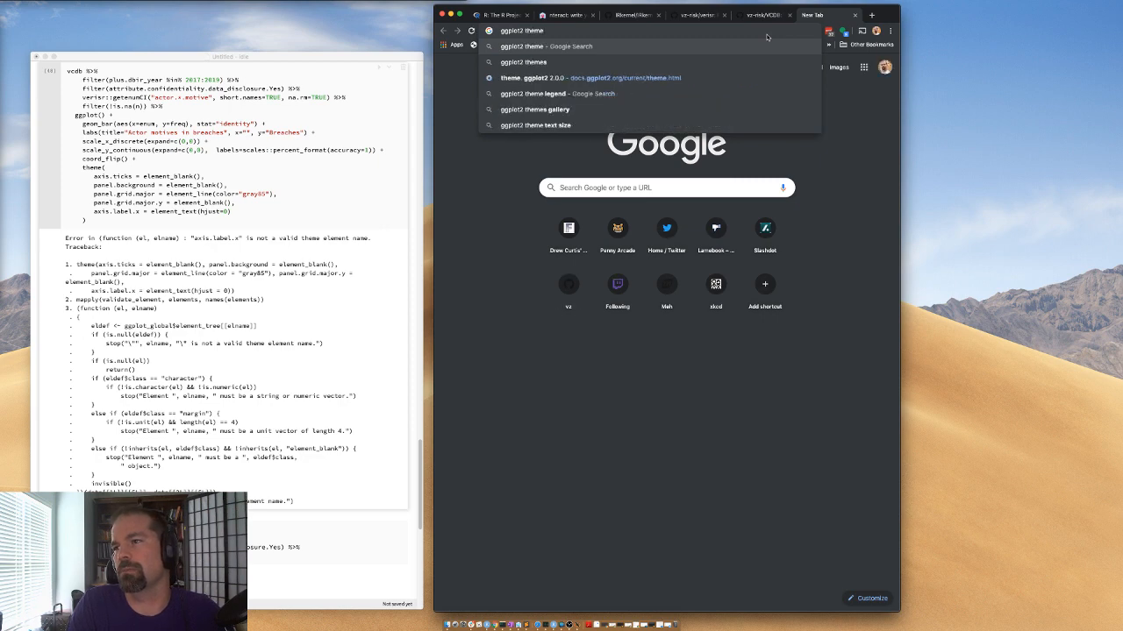
pyautogui.press('Return')
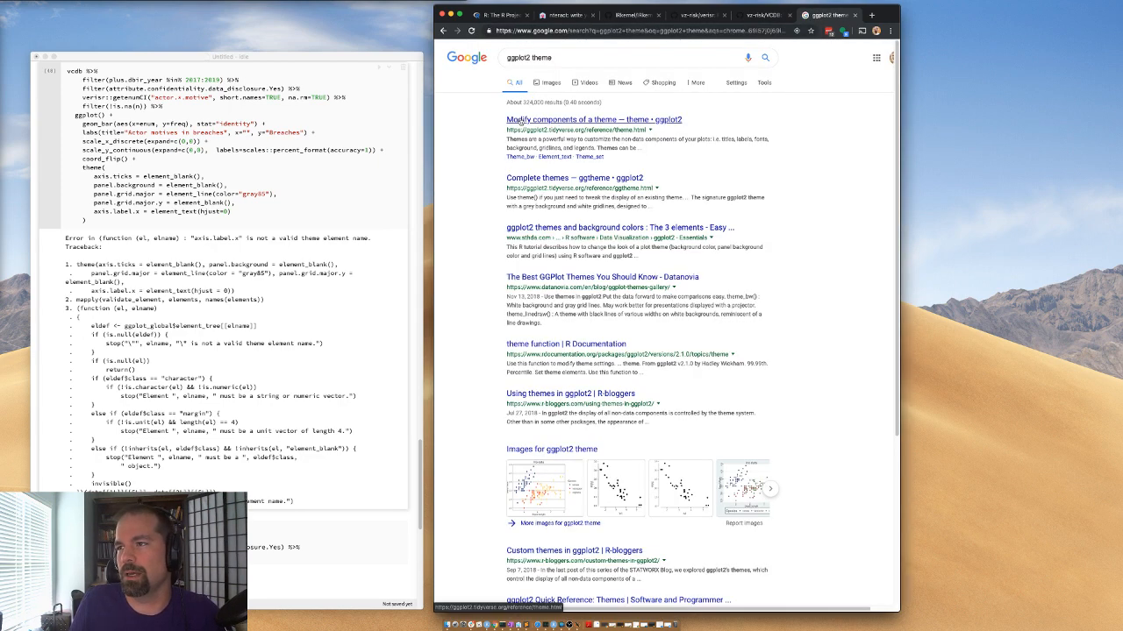
pyautogui.click(607, 124)
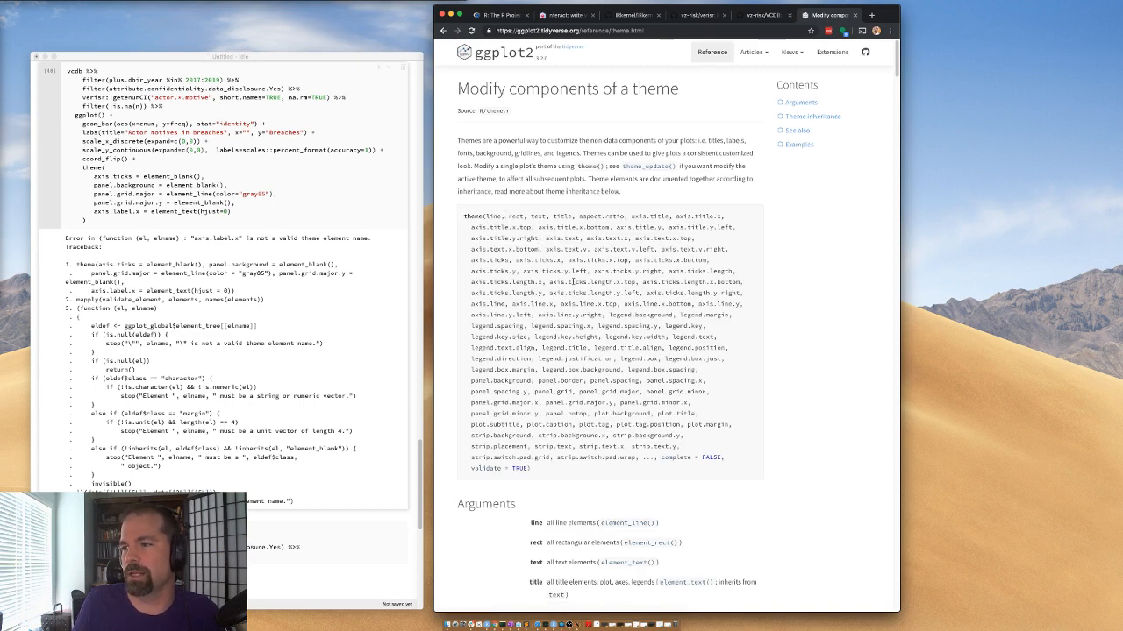
pyautogui.press('super+f')
pyautogui.write('label')
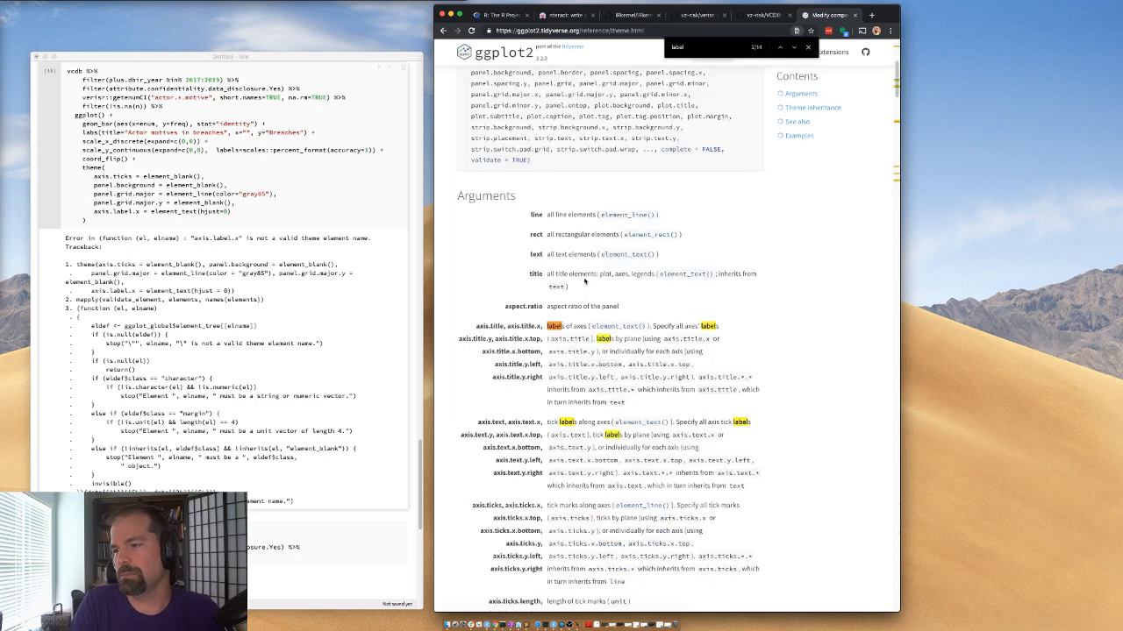
# - Back in the notebook, rename axis.label.x to axis.title.x in theme(), run the cell and review the chart
pyautogui.click(128, 213)
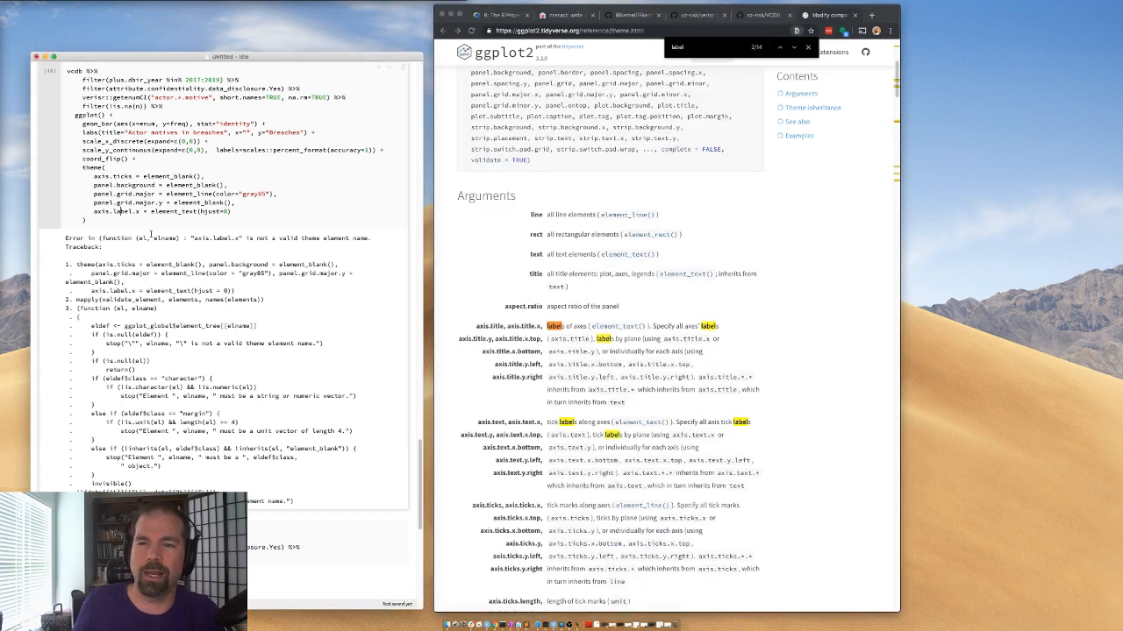
pyautogui.doubleClick(129, 212)
pyautogui.write('title')
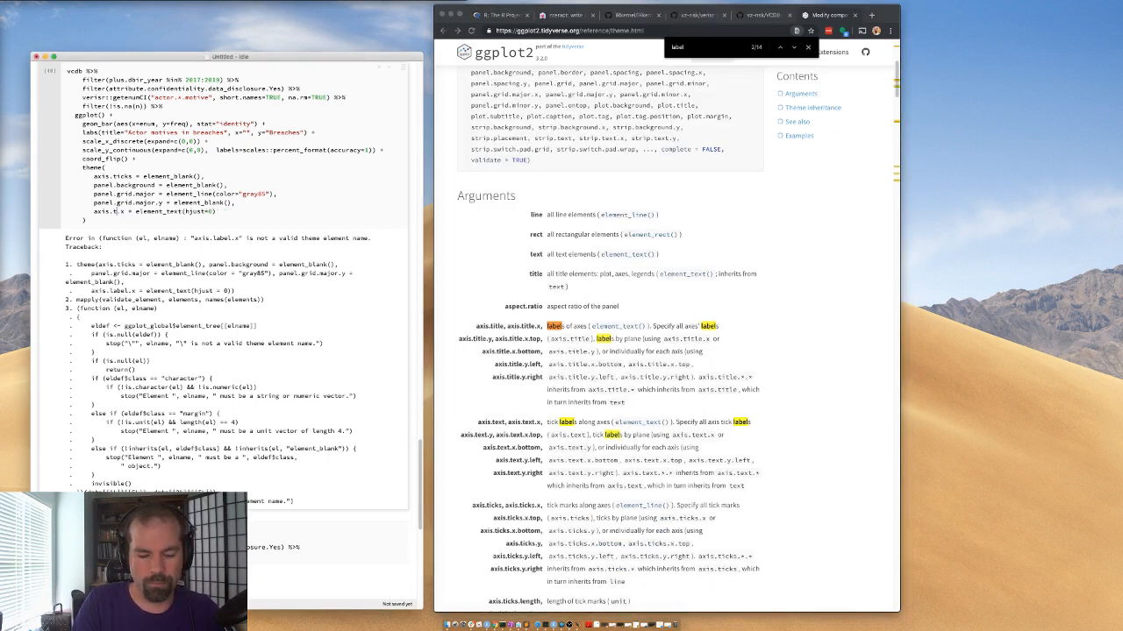
pyautogui.hotkey('shift', 'Return')
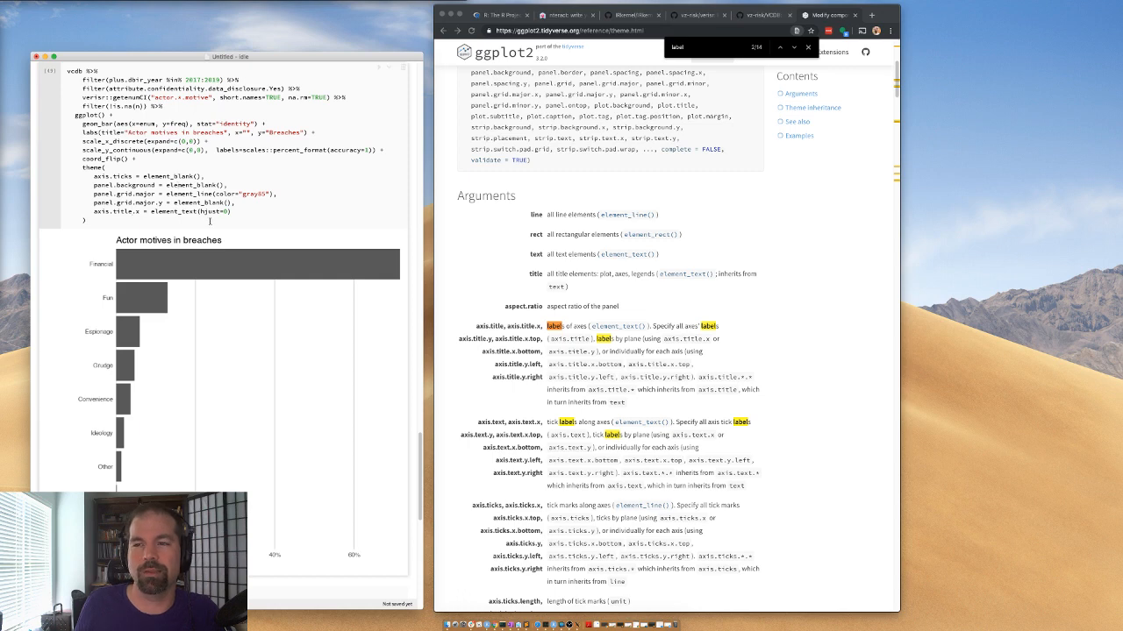
pyautogui.scroll(-2, 207, 272)
pyautogui.scroll(3, 214, 251)
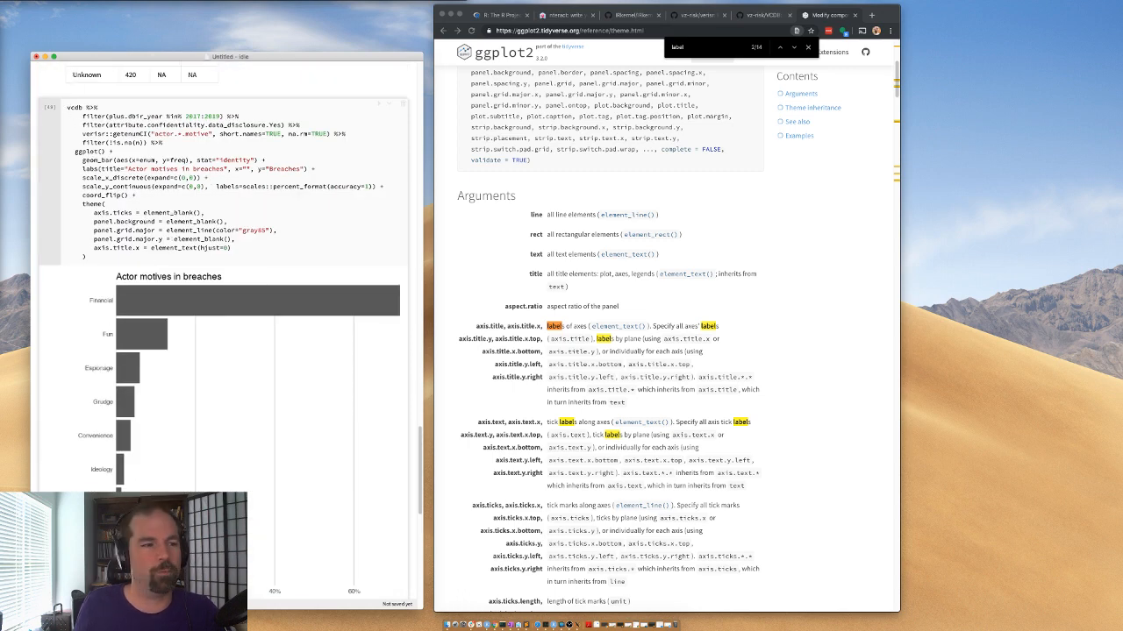
# - Back in the notebook, insert options(repr.plot.width=<INCHES>, repr.plot.height=<INCHES>) as a new first line of the motive chart cell
pyautogui.press('super+Tab')
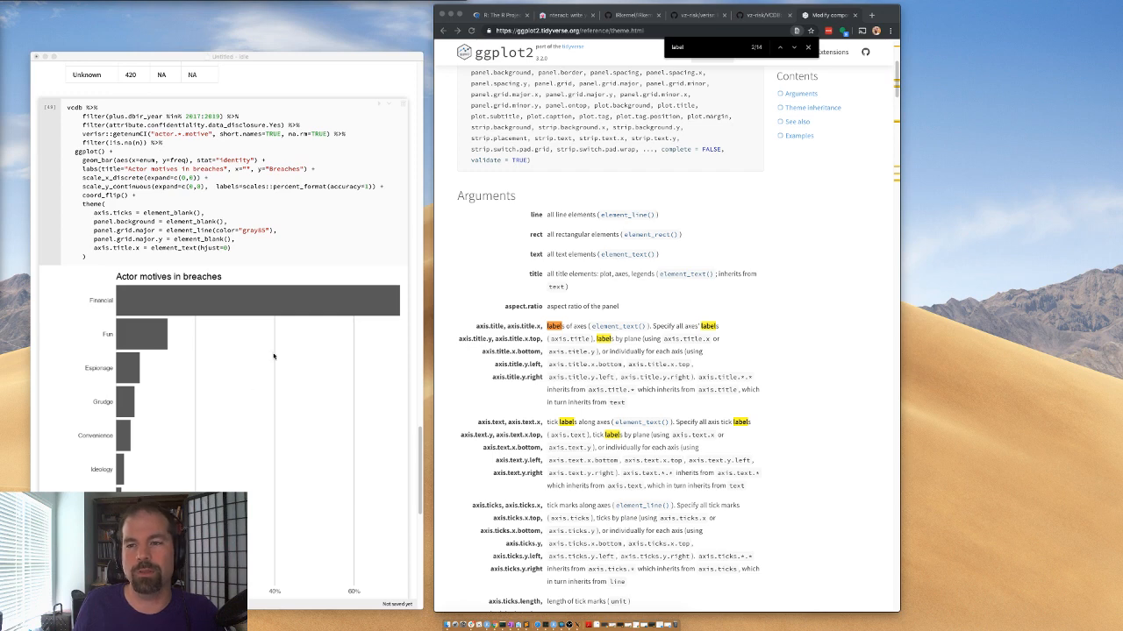
pyautogui.scroll(-2, 186, 348)
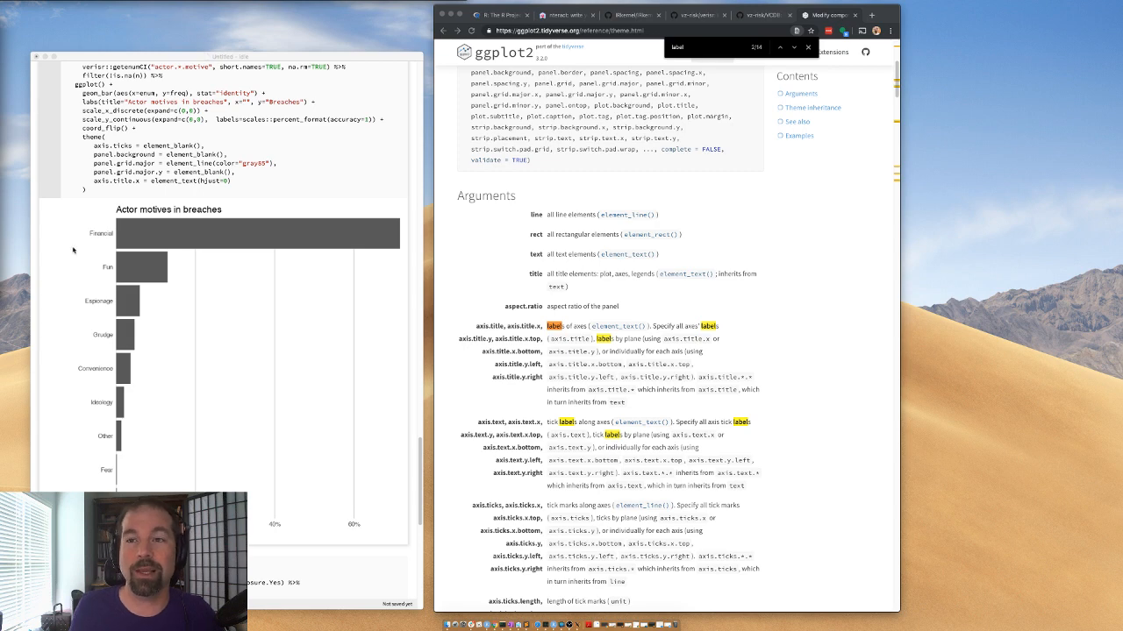
pyautogui.scroll(1, 185, 203)
pyautogui.scroll(10, 185, 203)
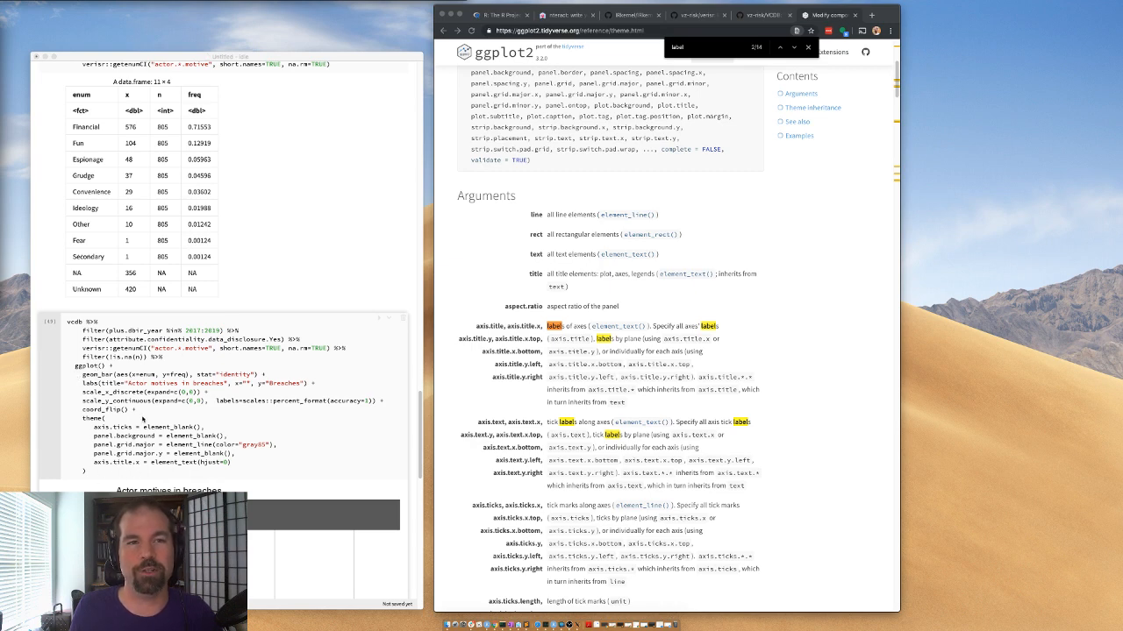
pyautogui.scroll(-2, 143, 419)
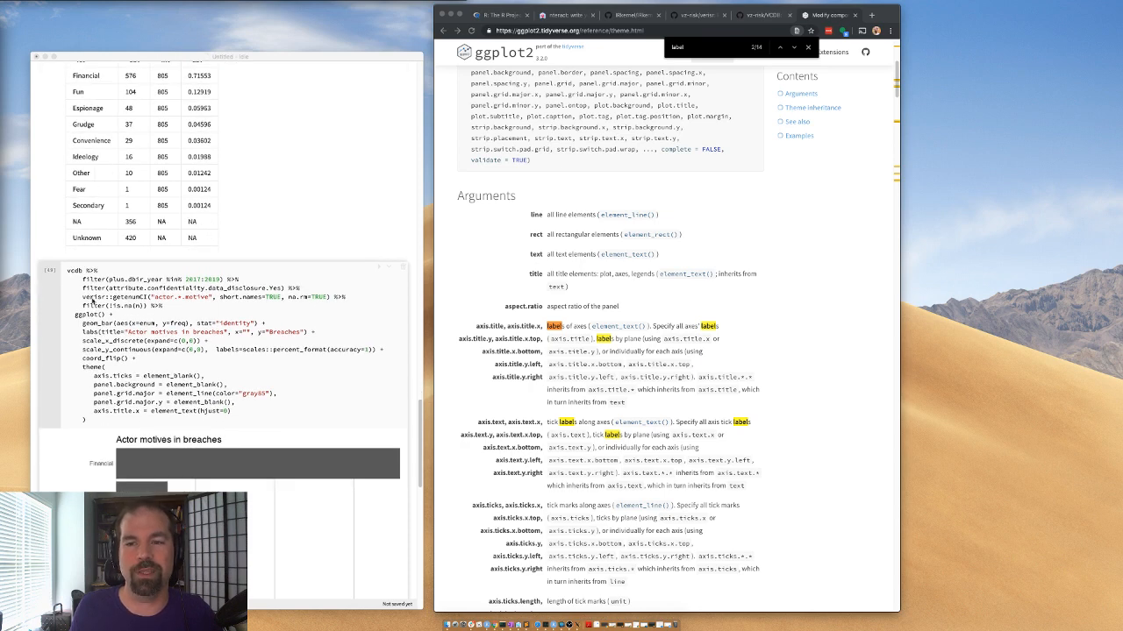
pyautogui.scroll(-2, 116, 364)
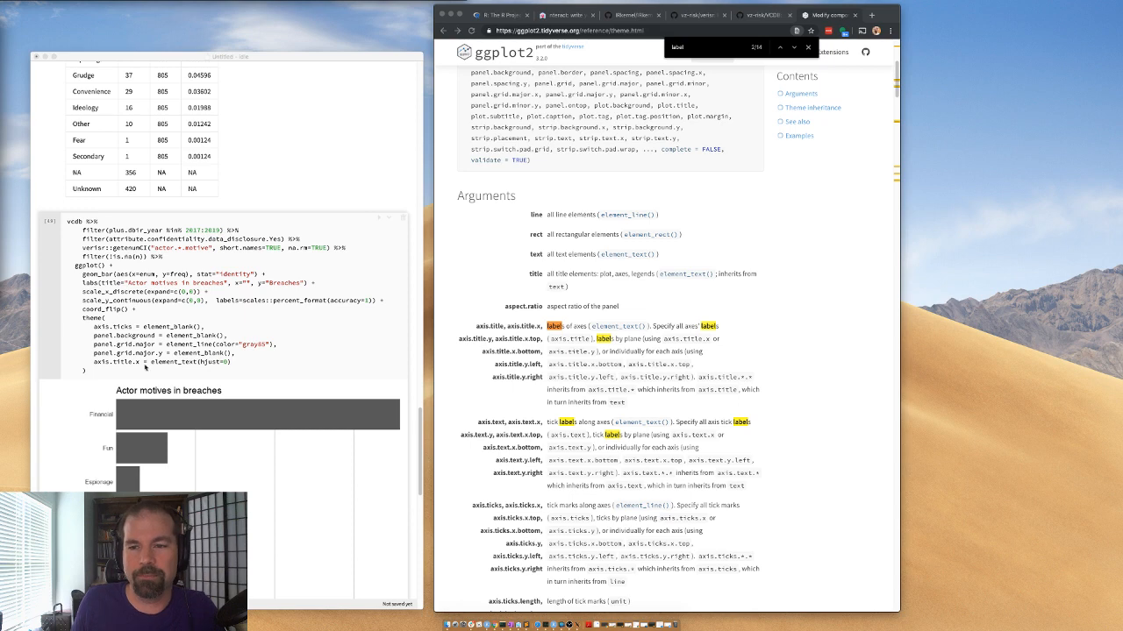
pyautogui.click(158, 261)
pyautogui.click(179, 260)
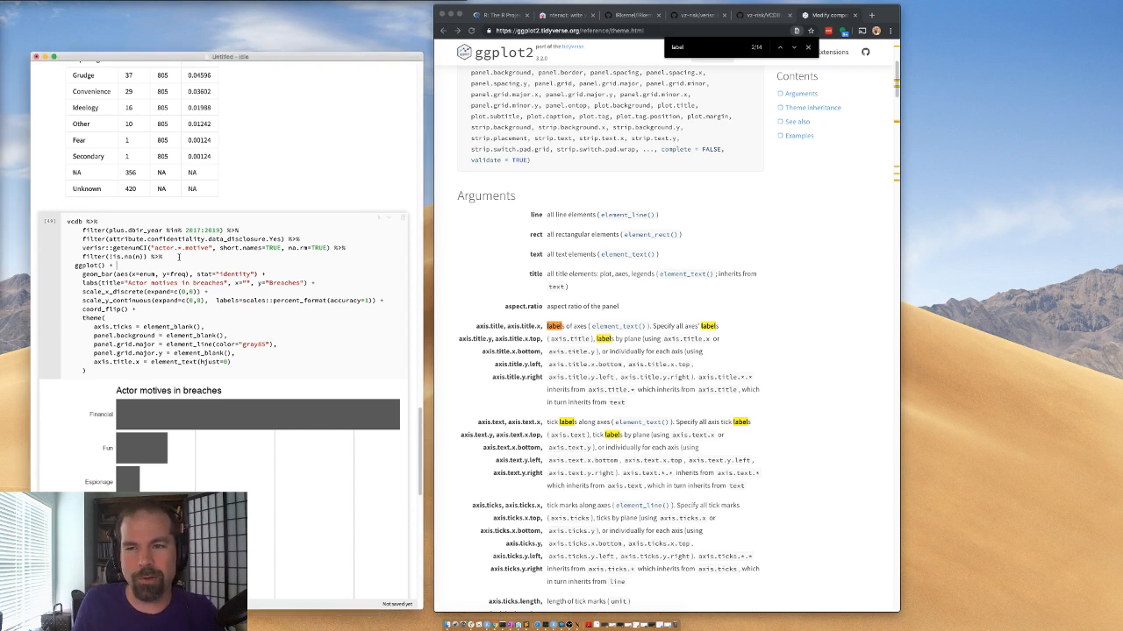
pyautogui.click(67, 221)
pyautogui.press('Return')
pyautogui.press('Up')
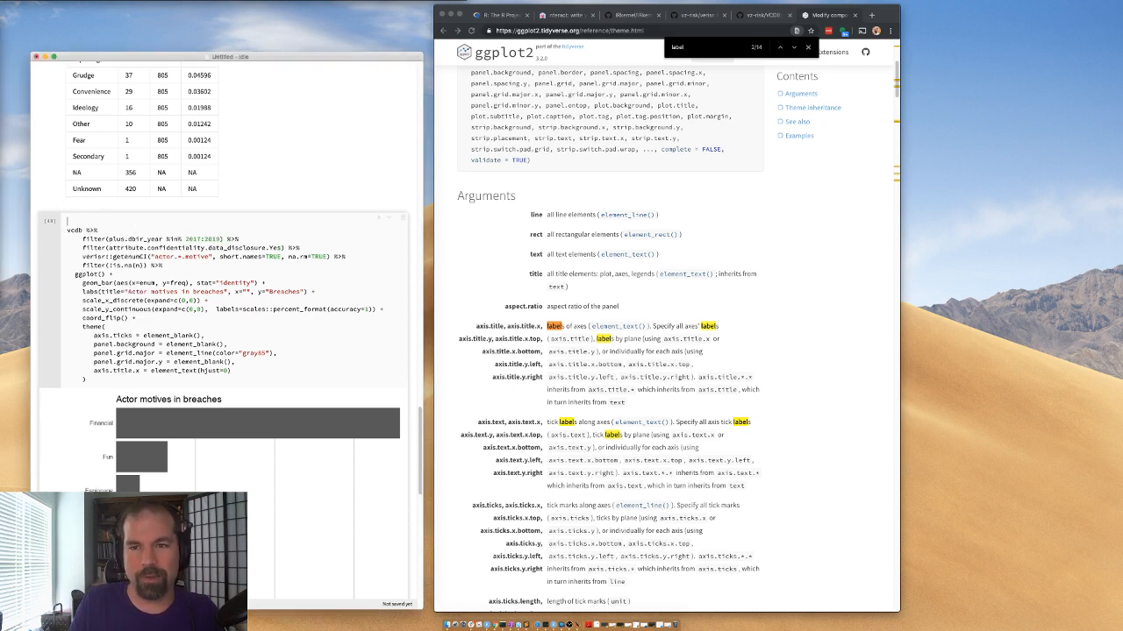
pyautogui.write('options(repr.plot.width=<INCHES>, repr.plot.height=<INCHES>)')
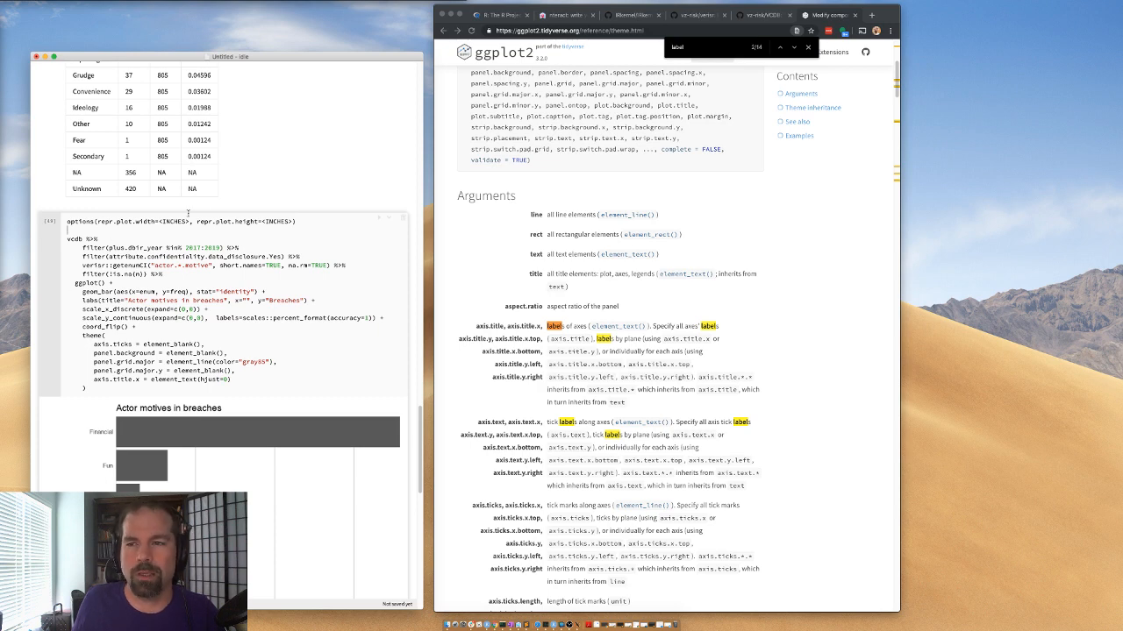
# - Replace the <INCHES> placeholder of repr.plot.width with 7 in the options() line
pyautogui.moveTo(188, 221); pyautogui.dragTo(162, 223)
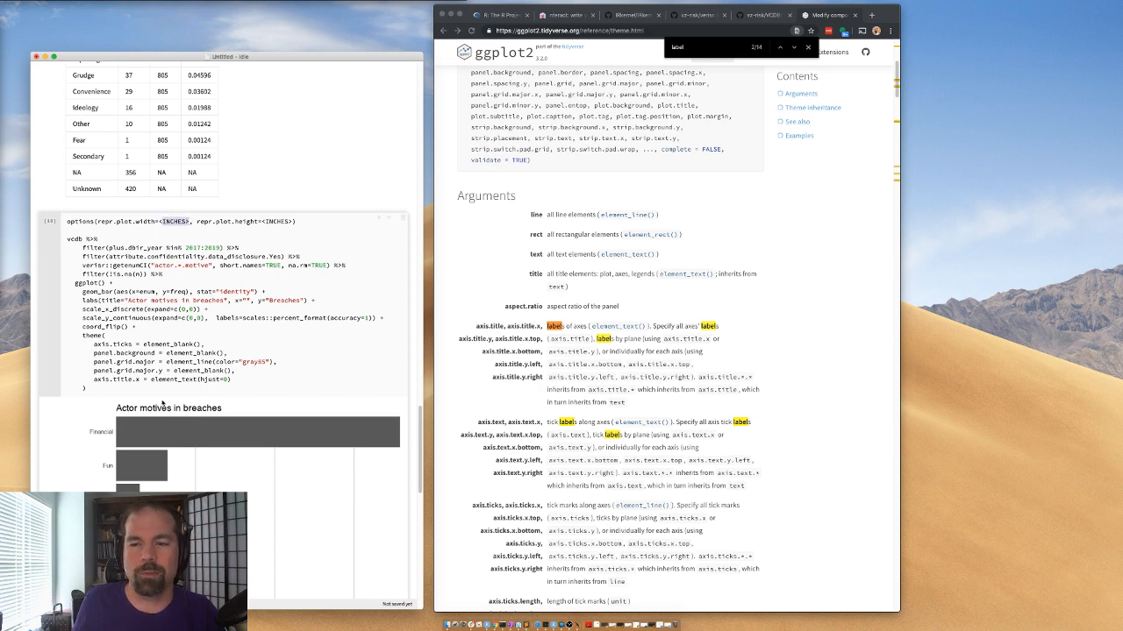
pyautogui.scroll(-5, 162, 403)
pyautogui.scroll(2, 187, 182)
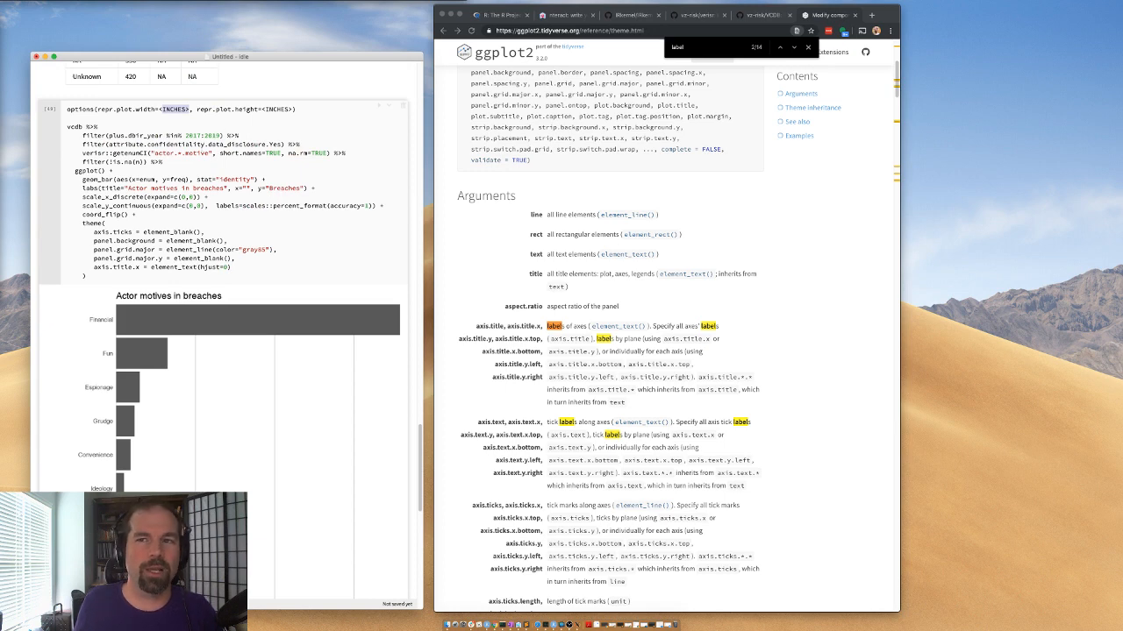
pyautogui.click(186, 112)
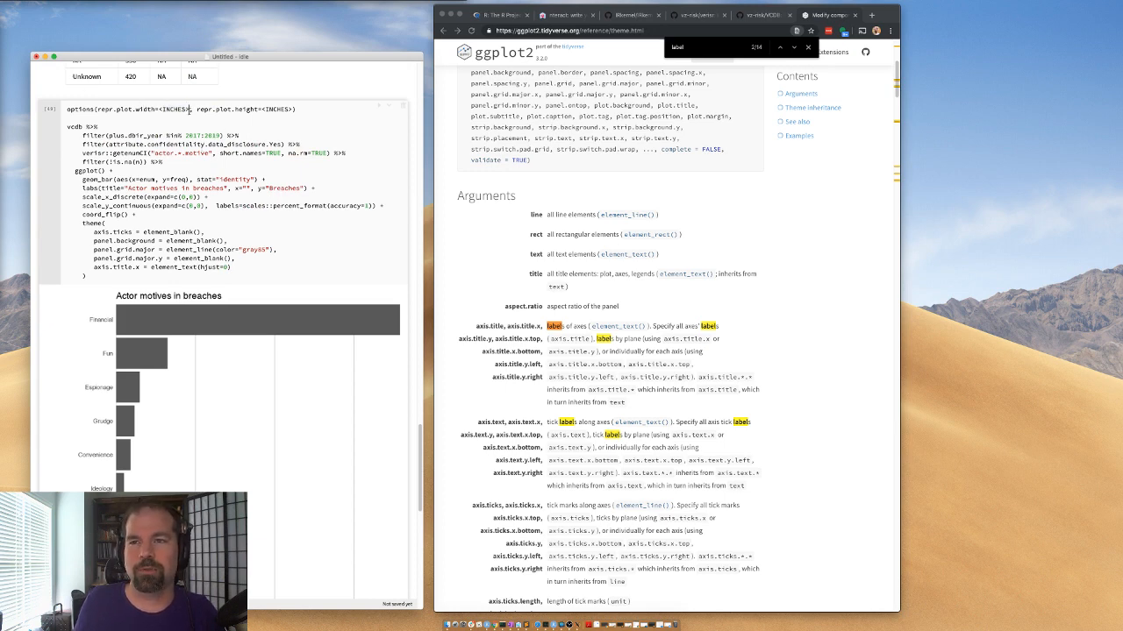
pyautogui.moveTo(191, 110); pyautogui.dragTo(161, 110)
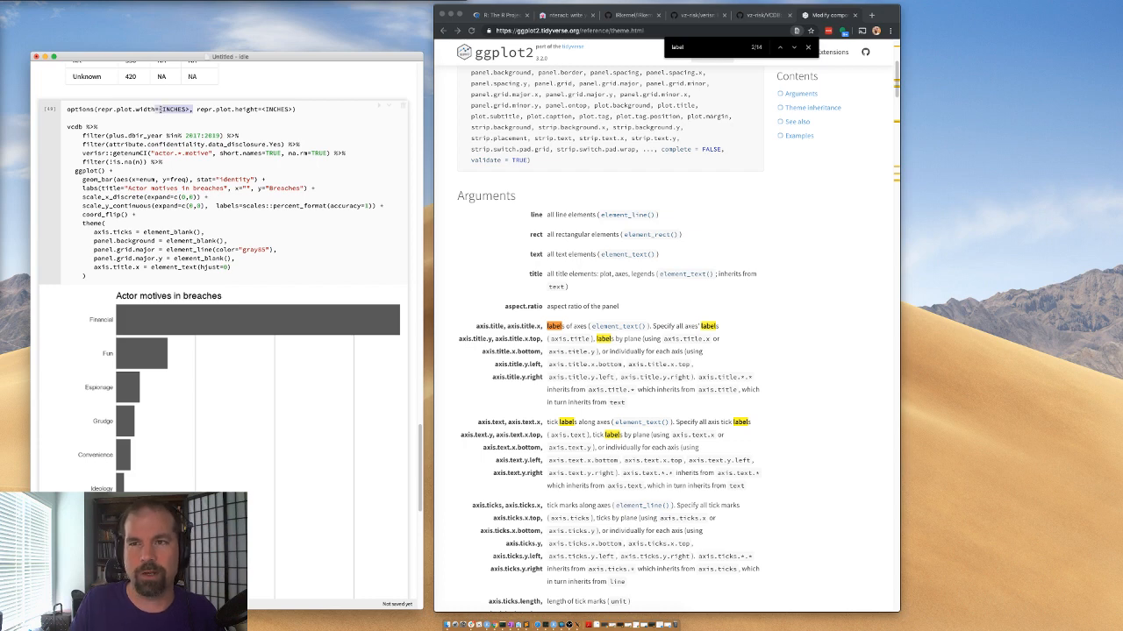
pyautogui.press('BackSpace')
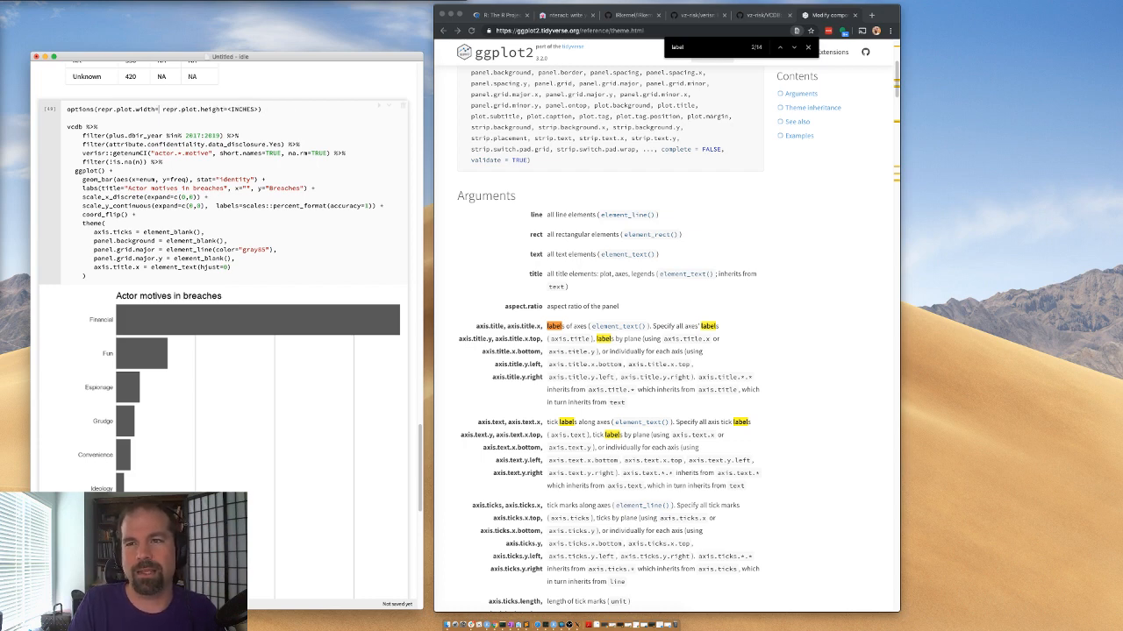
pyautogui.write('7,')
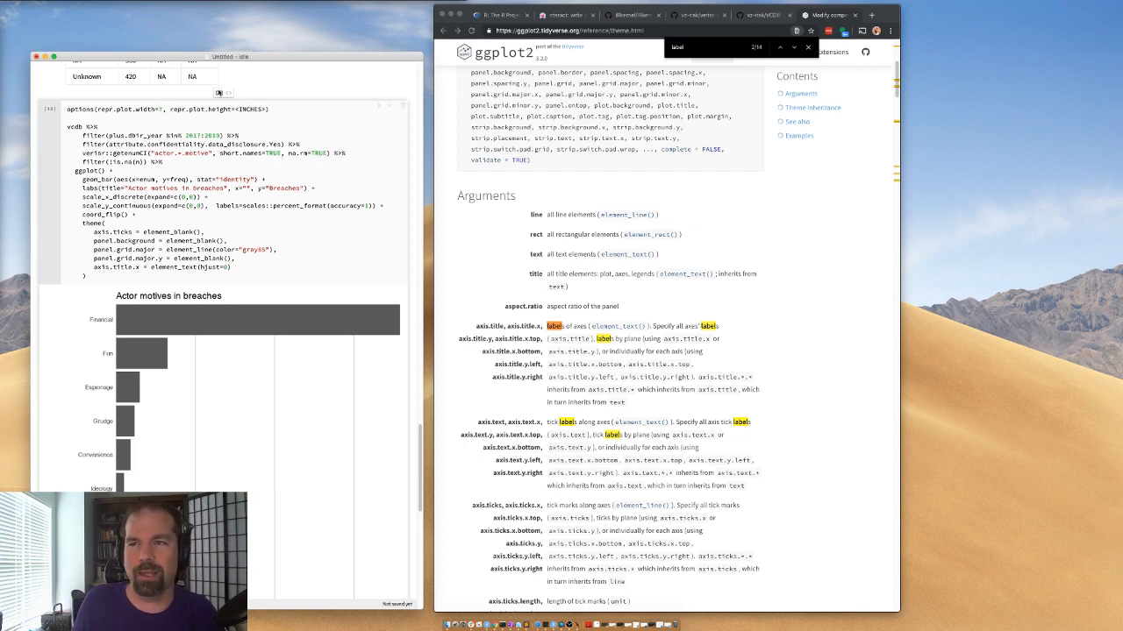
# - Replace the <INCHES> placeholder of repr.plot.height with 7
pyautogui.moveTo(269, 109); pyautogui.dragTo(233, 109)
pyautogui.write('3')
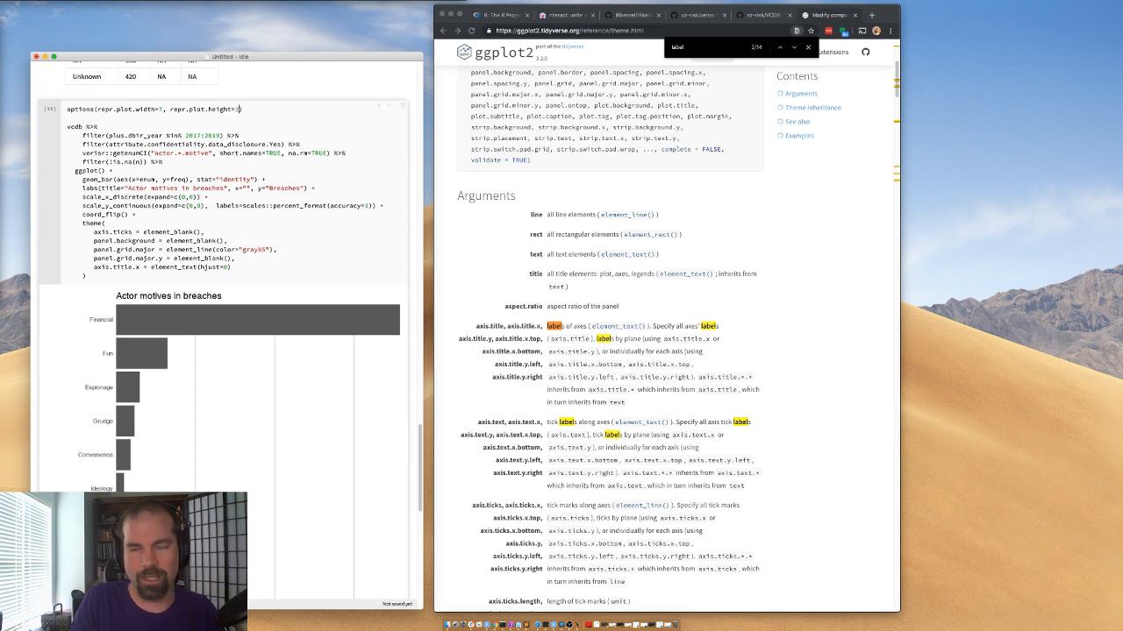
pyautogui.press('BackSpace')
pyautogui.write('13')
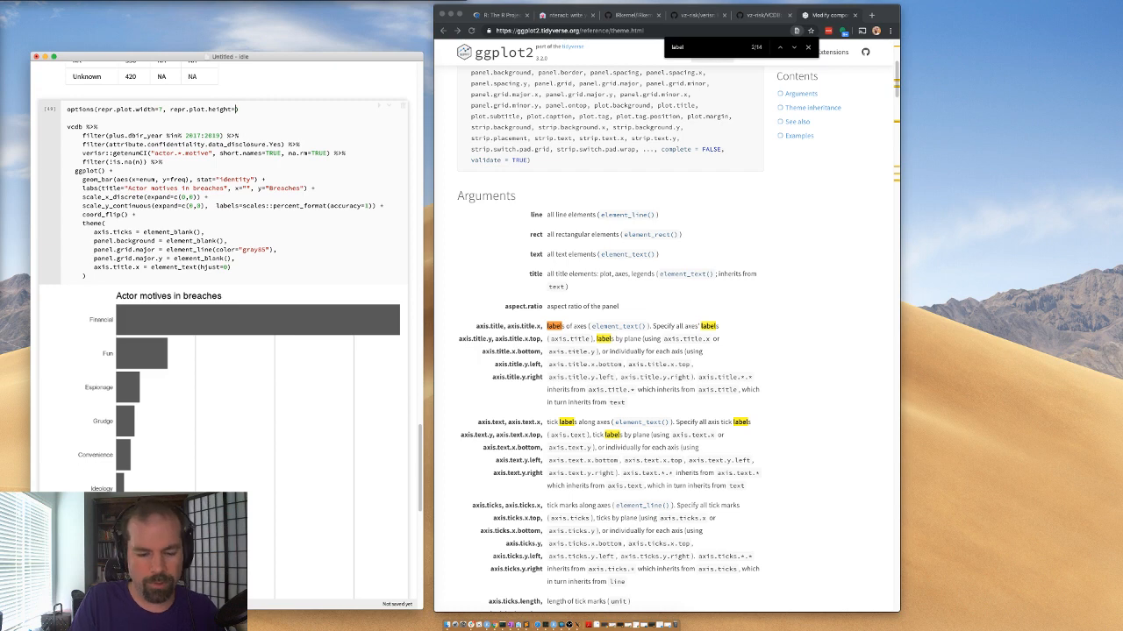
pyautogui.write('7')
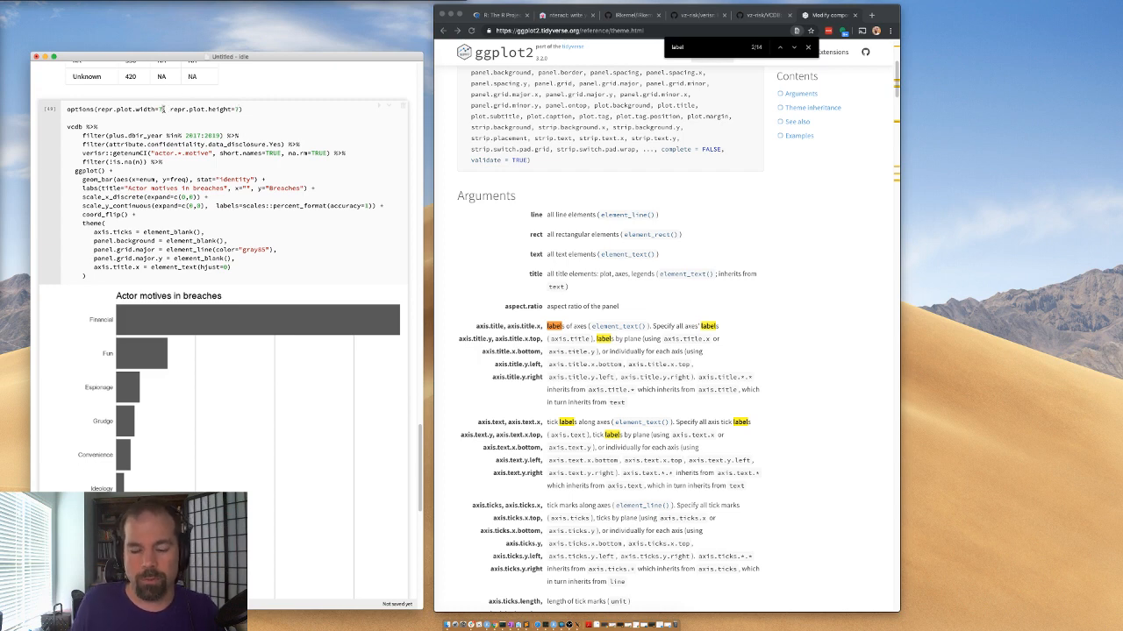
# - Change repr.plot.width to 13 and run the cell to redraw the chart
pyautogui.click(164, 109)
pyautogui.press('BackSpace')
pyautogui.write('15')
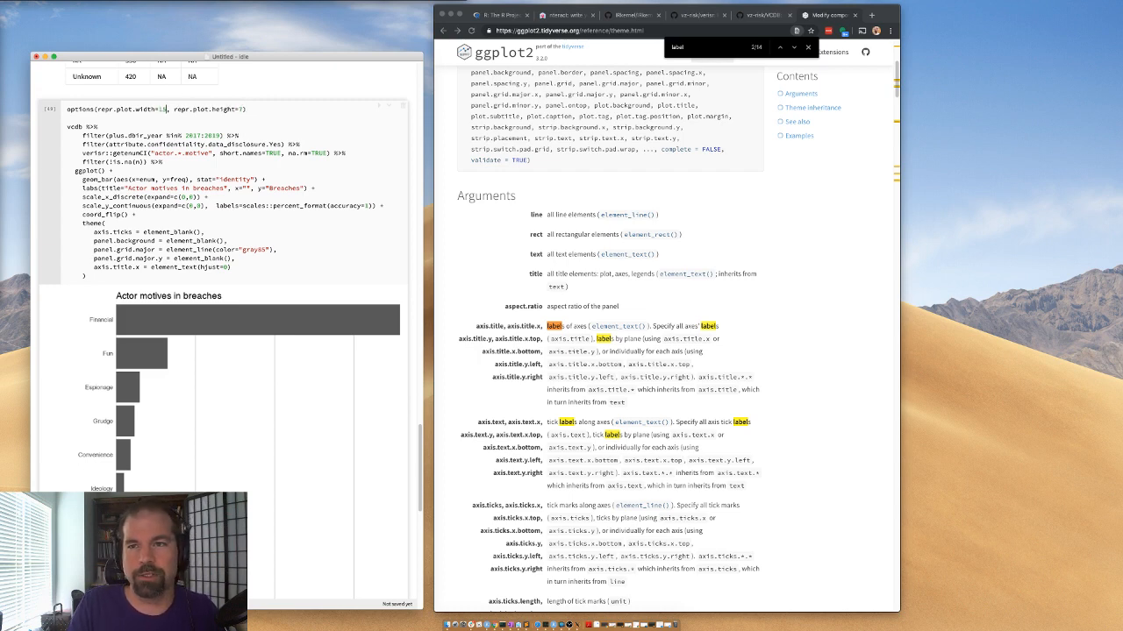
pyautogui.press('BackSpace')
pyautogui.write('3')
pyautogui.hotkey('shift', 'Return')
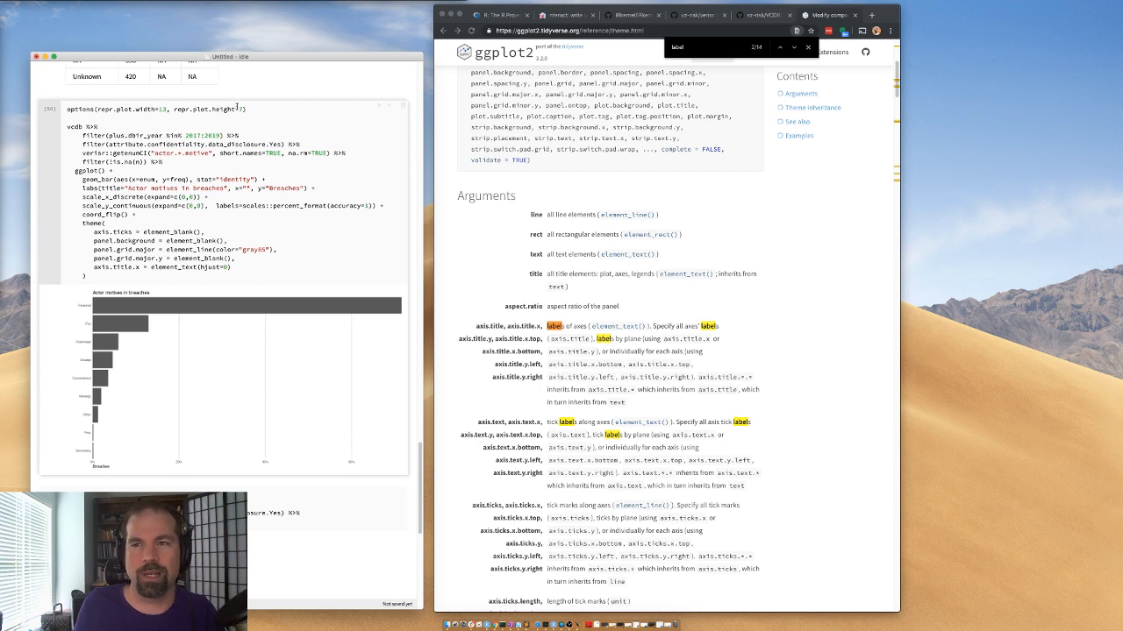
# - Assign the chart pipeline to a variable by adding "gg <-" in front of vcdb
pyautogui.moveTo(254, 108); pyautogui.dragTo(84, 102)
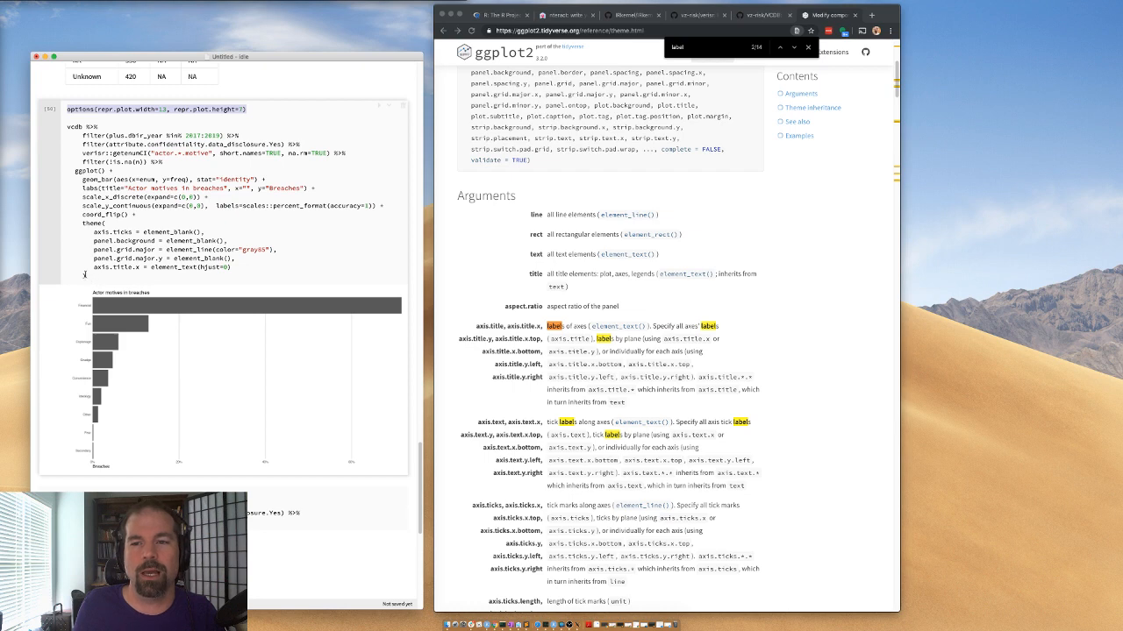
pyautogui.click(66, 128)
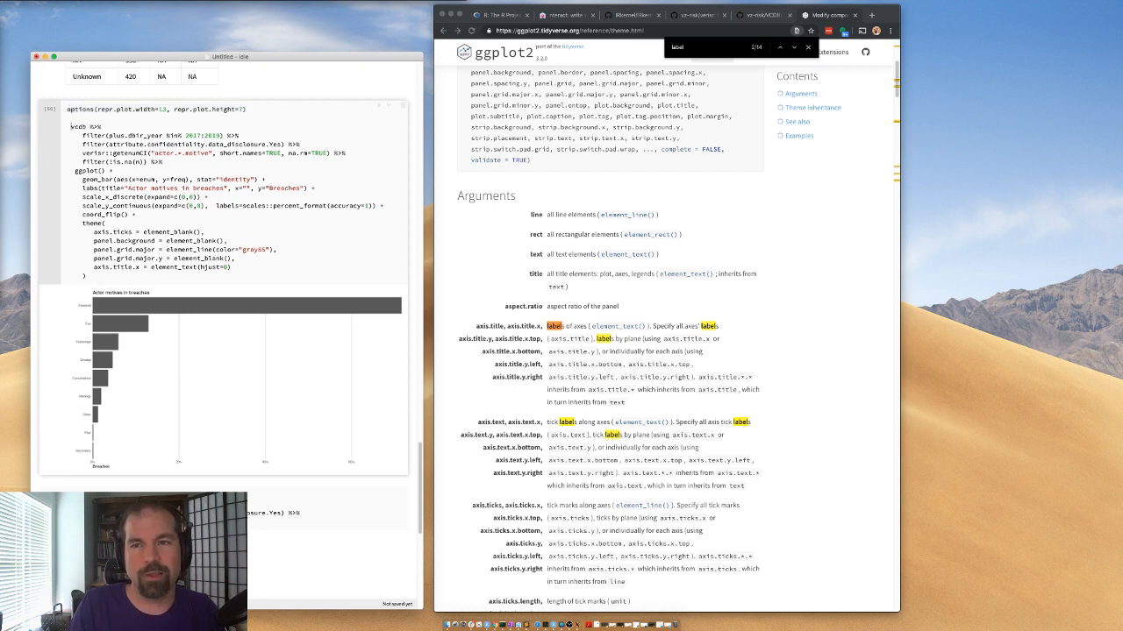
pyautogui.write('gg <-')
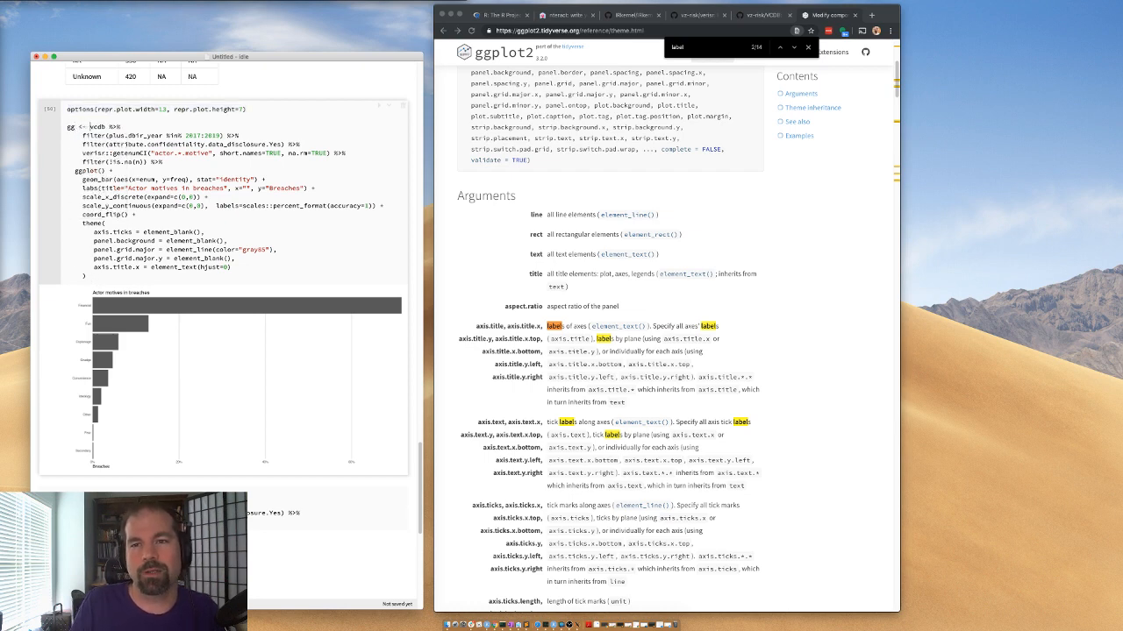
# - Draft the line ggsave(gg, width=13, height=7, file=....) below the theme() call, and delete it again
pyautogui.click(99, 276)
pyautogui.press('Return')
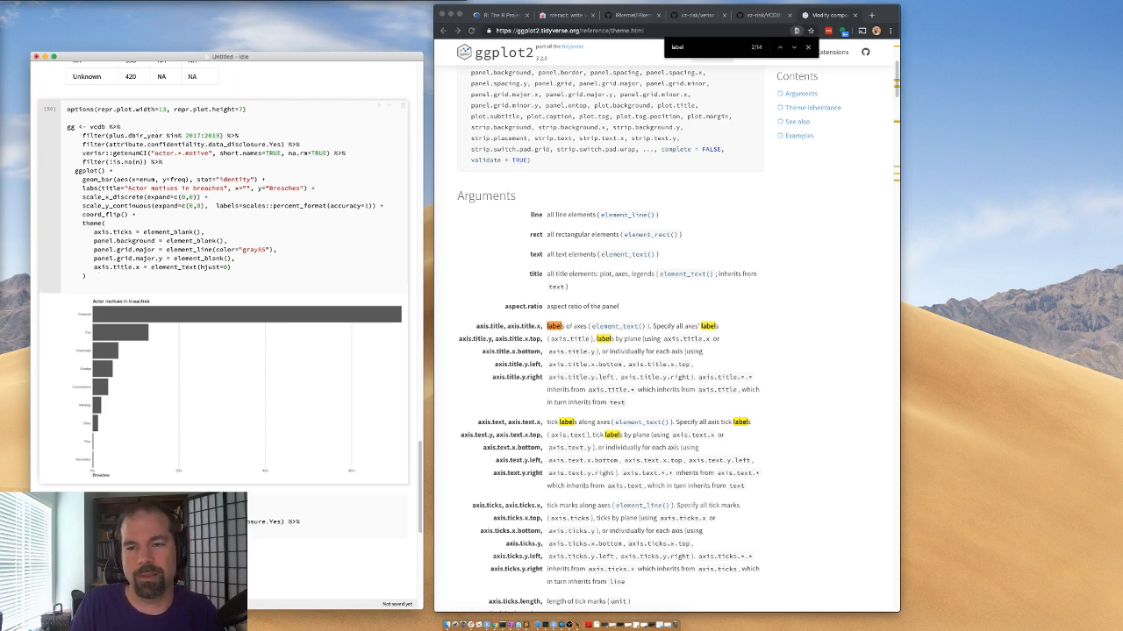
pyautogui.write('ggsave(gg, width=1')
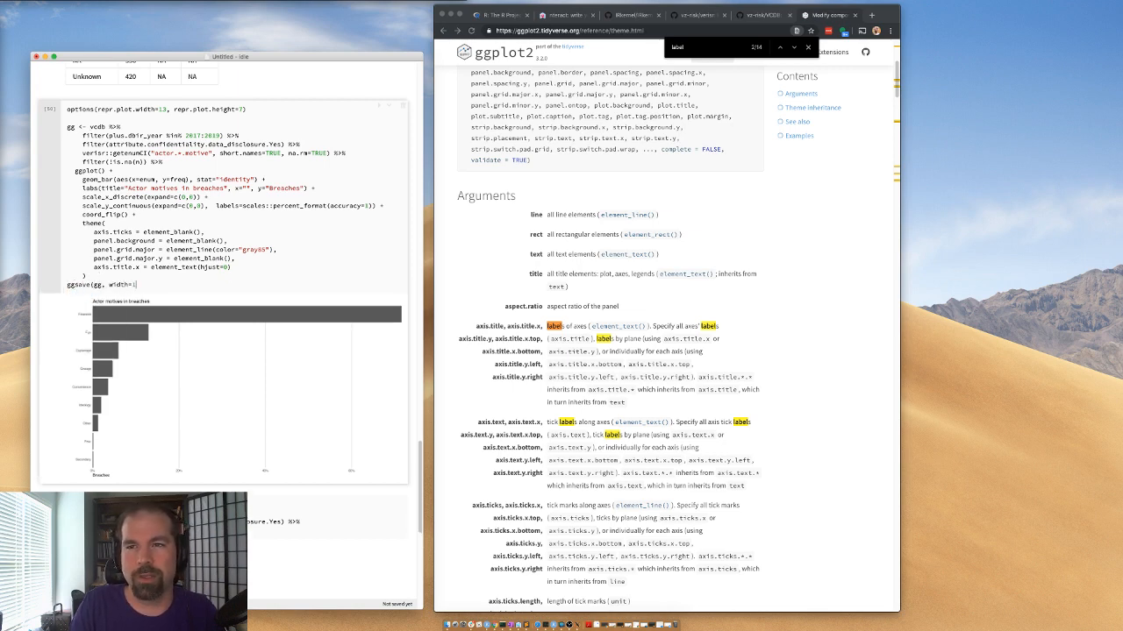
pyautogui.write('3, height=')
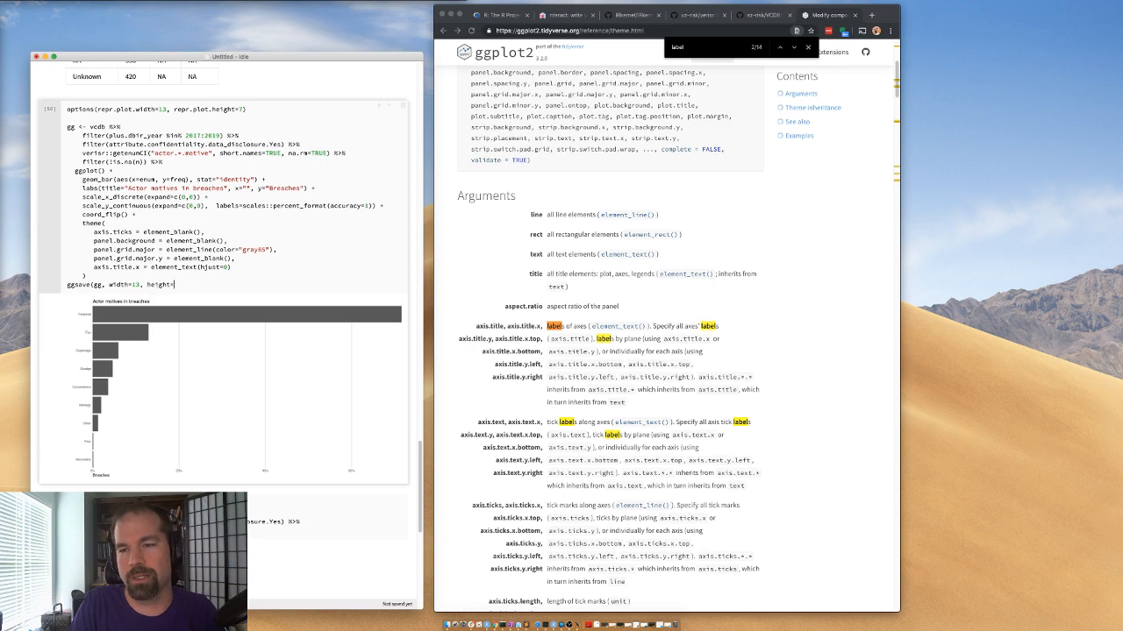
pyautogui.write('7, file')
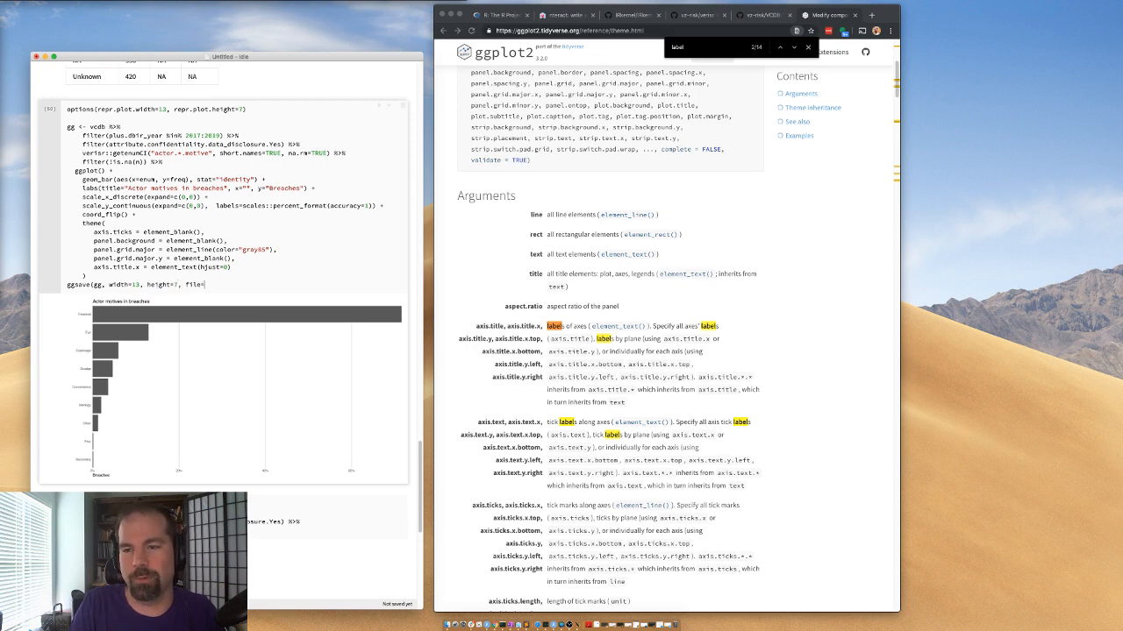
pyautogui.write('="....")')
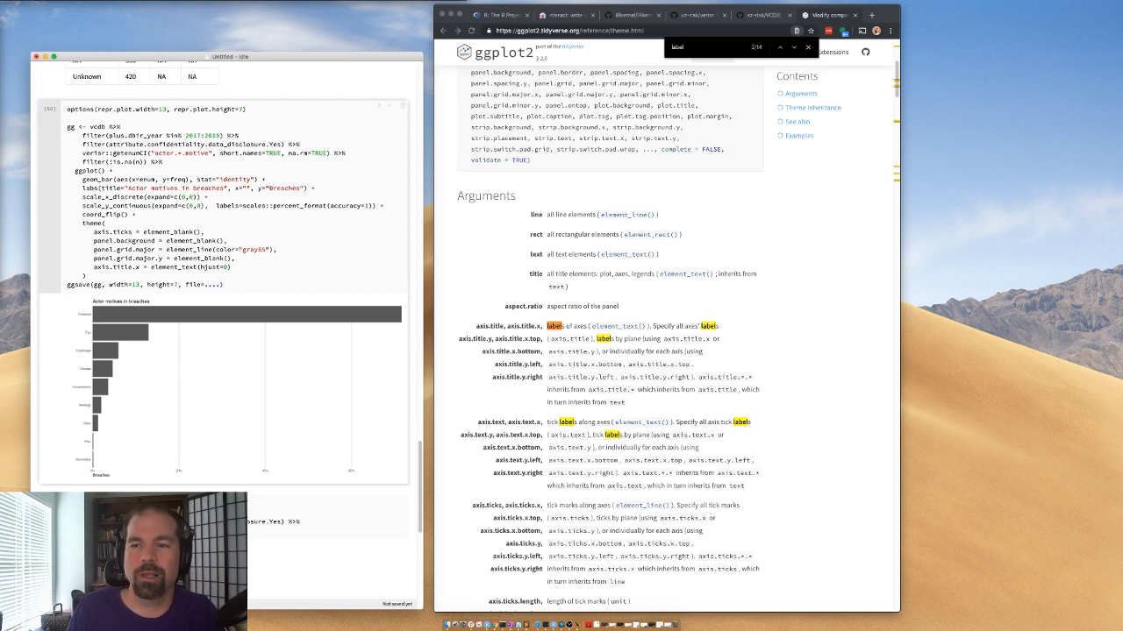
pyautogui.hotkey('shift', 'Up')
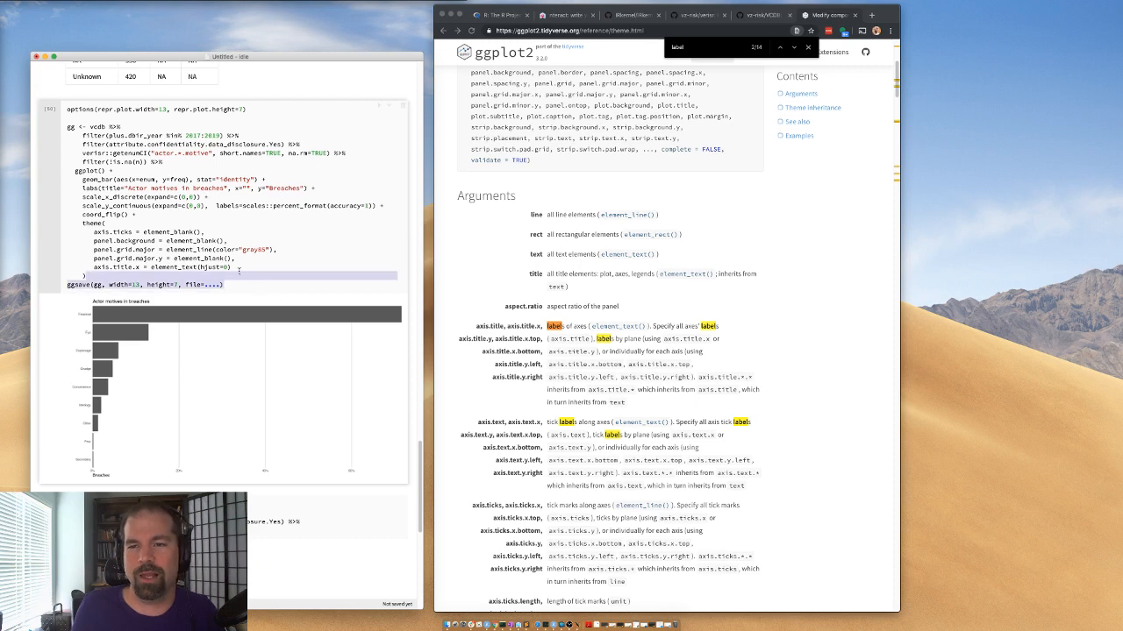
pyautogui.press('BackSpace')
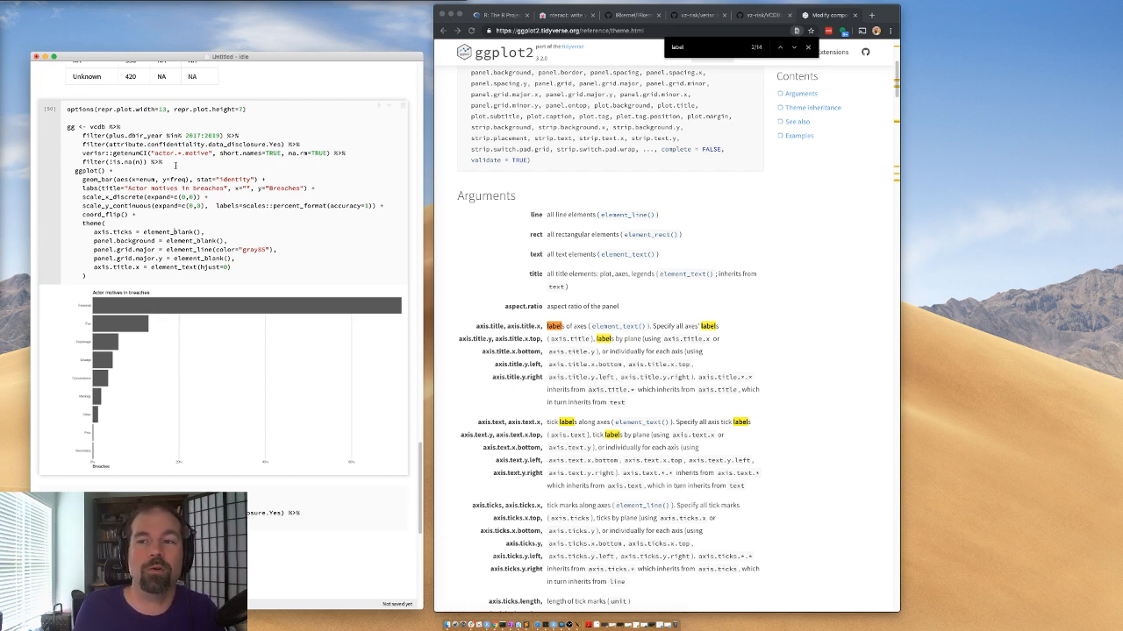
# - Highlight the vcdb filter and getenumCI lines that feed ggplot(), and look over the asset.variety cell and its table below
pyautogui.moveTo(180, 165); pyautogui.dragTo(102, 128)
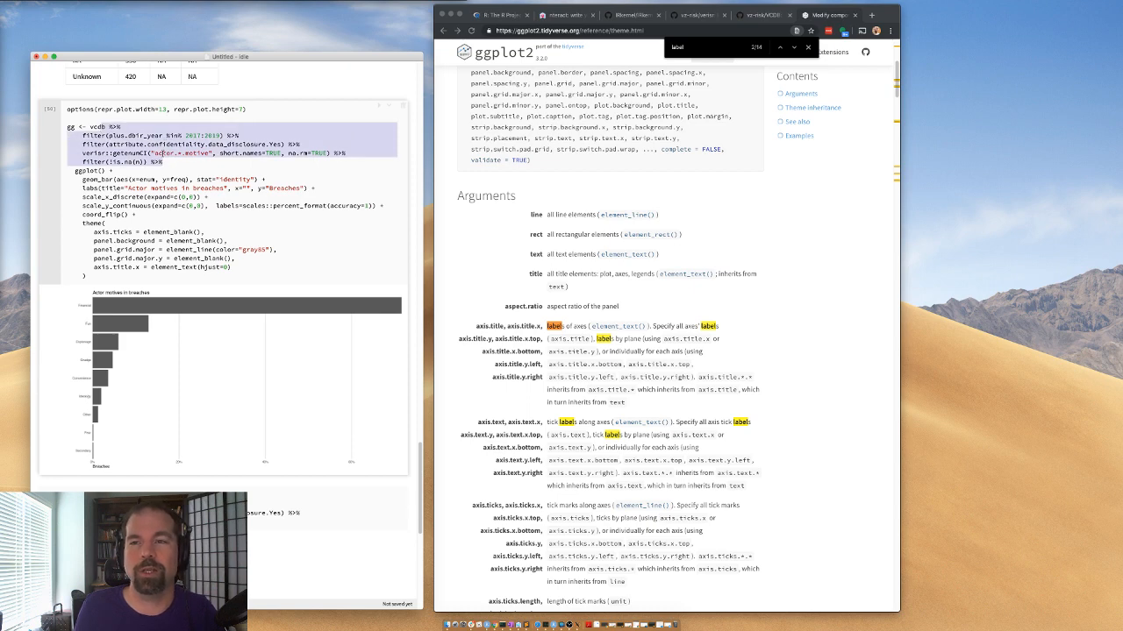
pyautogui.click(164, 153)
pyautogui.moveTo(161, 164); pyautogui.dragTo(91, 127)
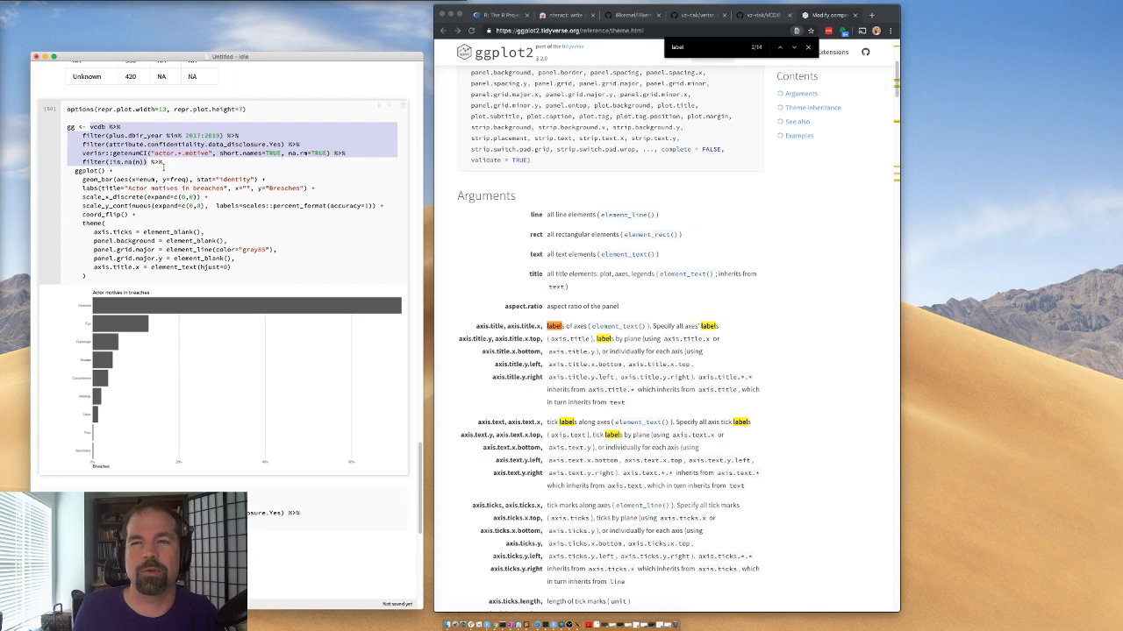
pyautogui.scroll(-2, 158, 166)
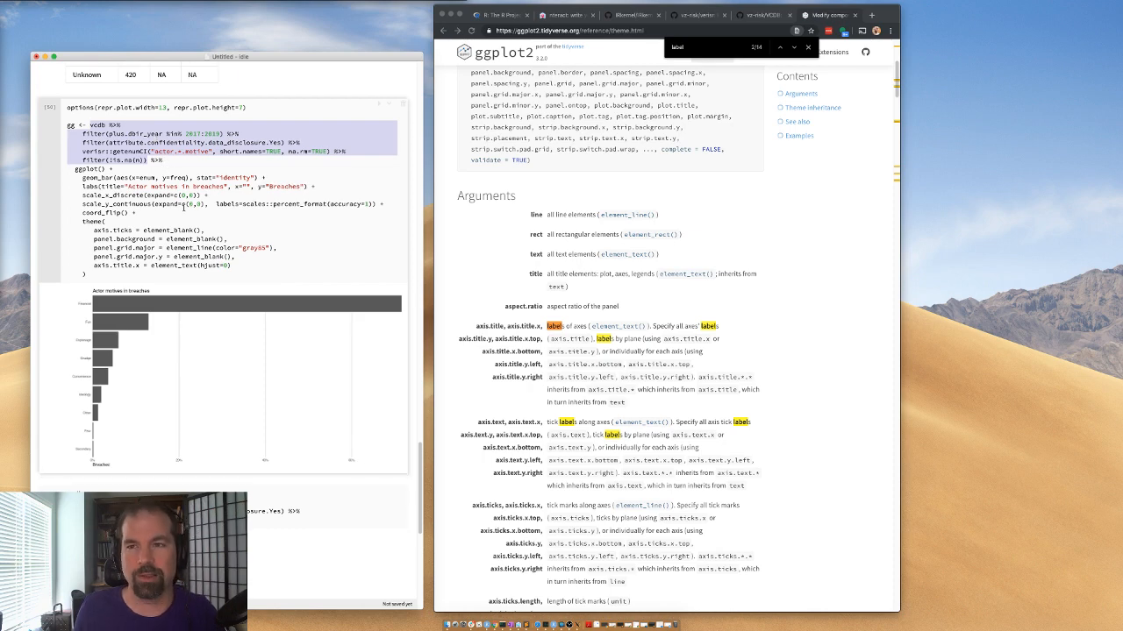
pyautogui.scroll(-5, 173, 460)
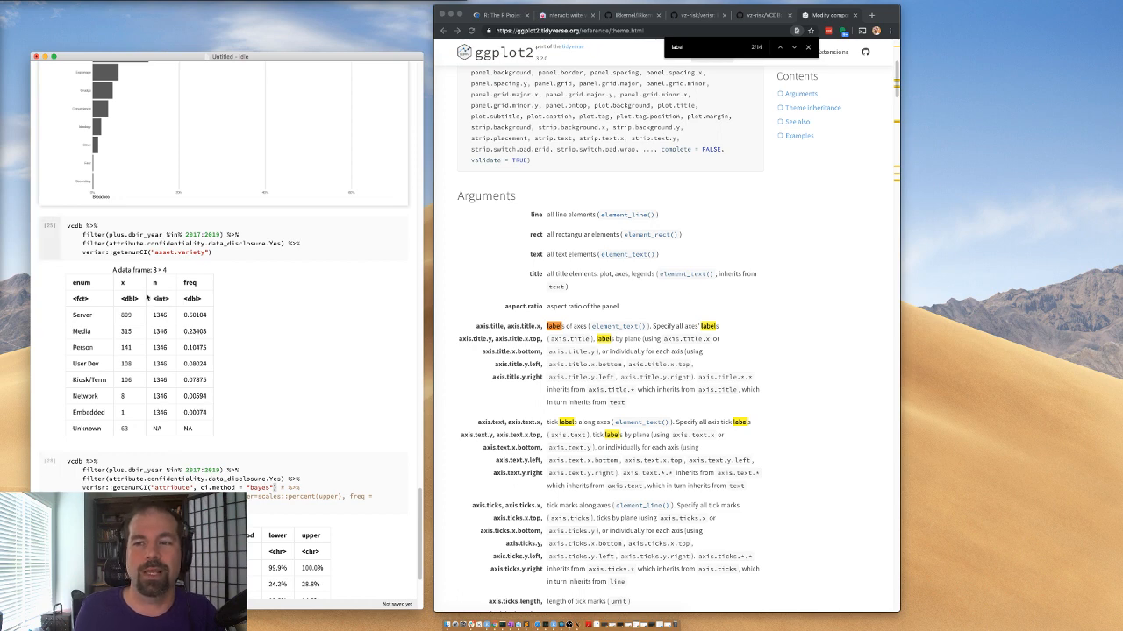
pyautogui.scroll(-1, 151, 300)
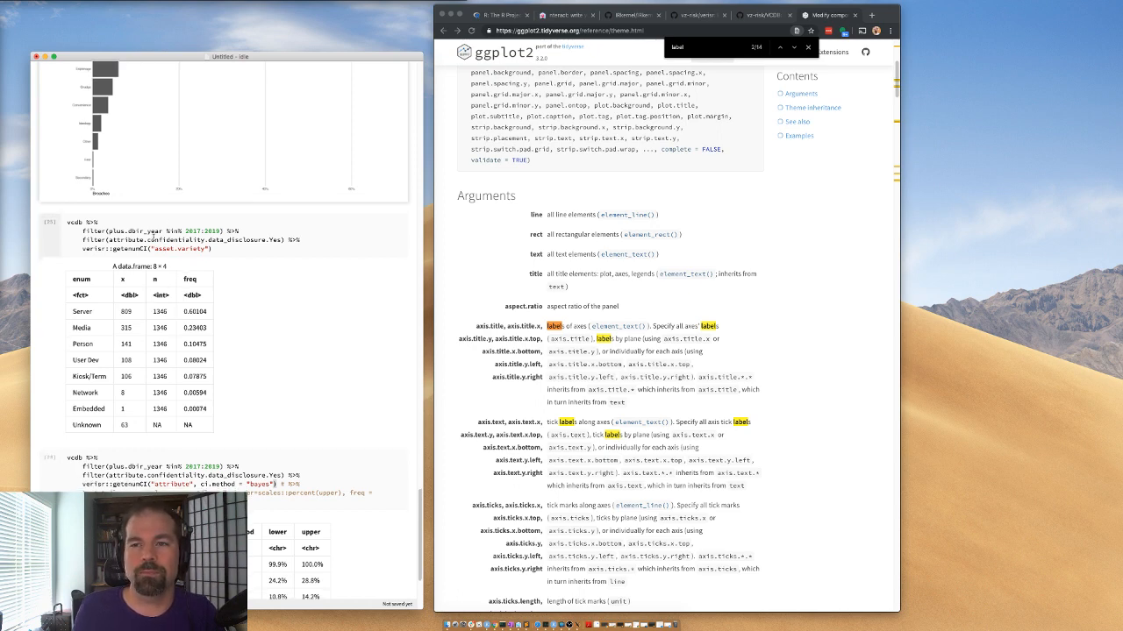
pyautogui.scroll(3, 153, 235)
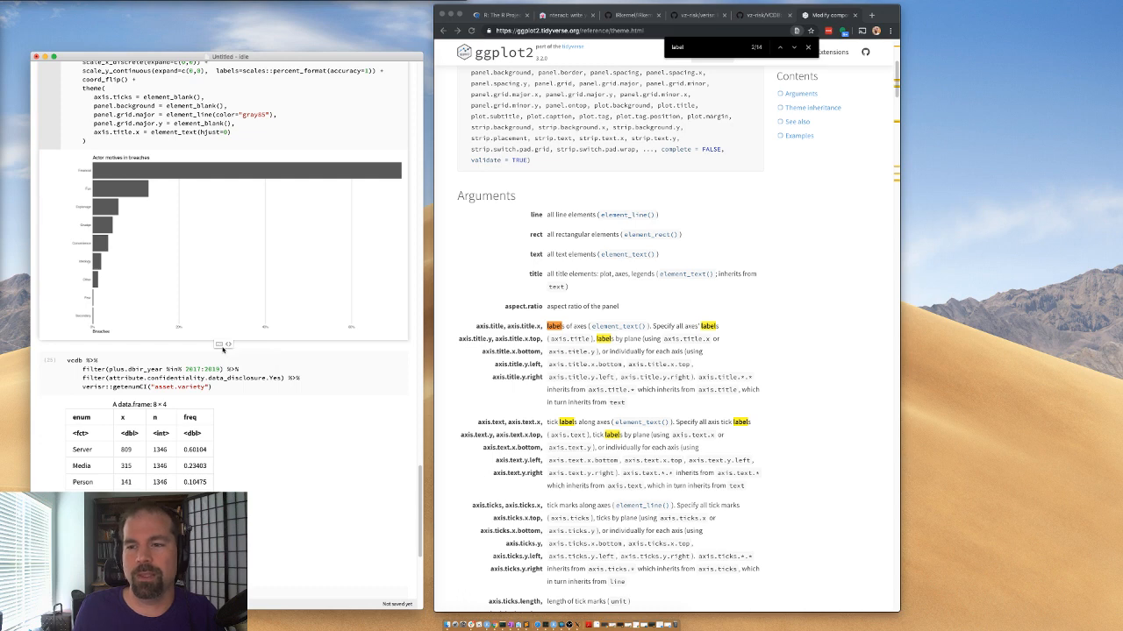
# - Add a cell below the chart with the vcdb filter and getenumCI pipeline, and set its year range to 2015:2019
pyautogui.click(229, 346)
pyautogui.write('vcdb %>%     filter(plus.dbir_year %in% 2017:2019) %>%     filter(attribute.confidentiality.data_disclosure.Yes) %>%     verisr::getenumCI("actor.*.motive", short.names=TRUE, na.rm=TRUE) %>%     filter(is.na(n))')
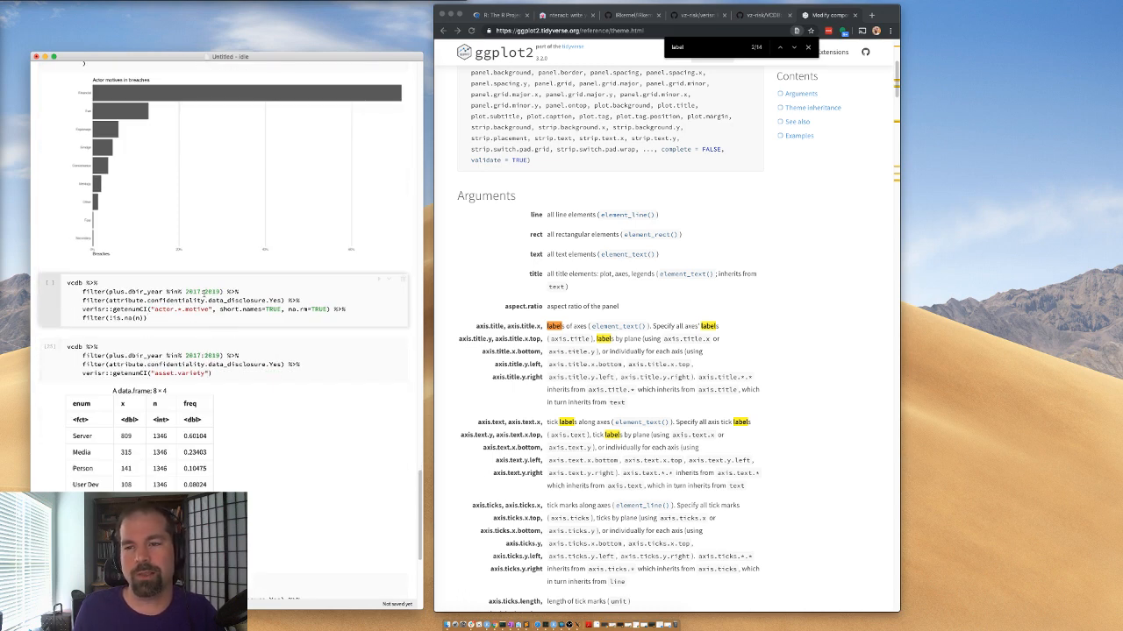
pyautogui.moveTo(203, 292); pyautogui.dragTo(185, 294)
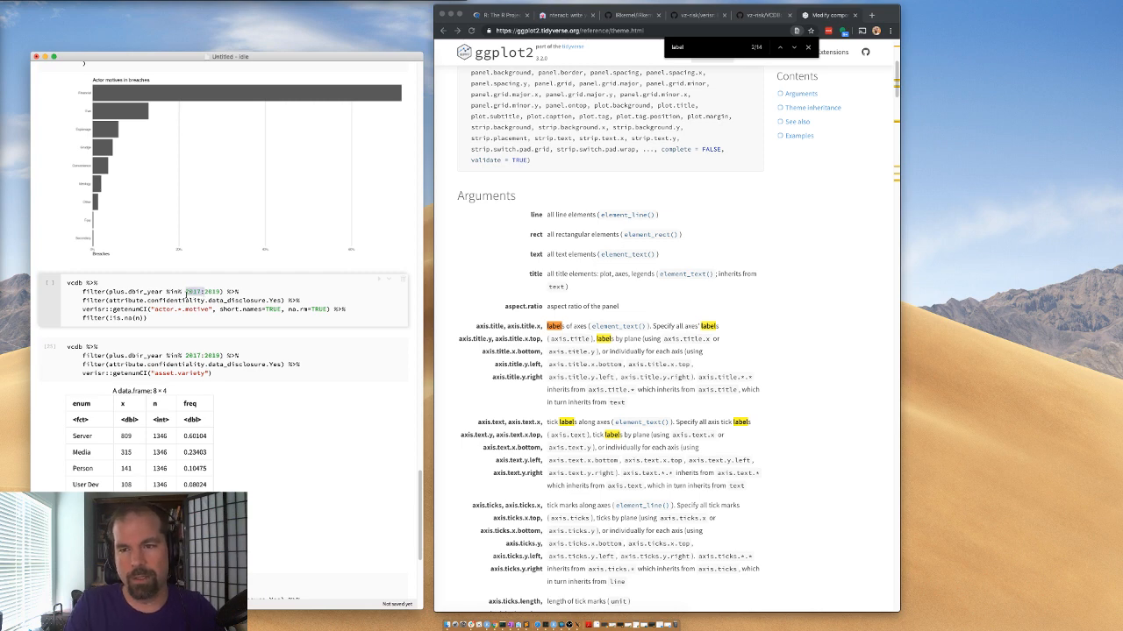
pyautogui.write('2015')
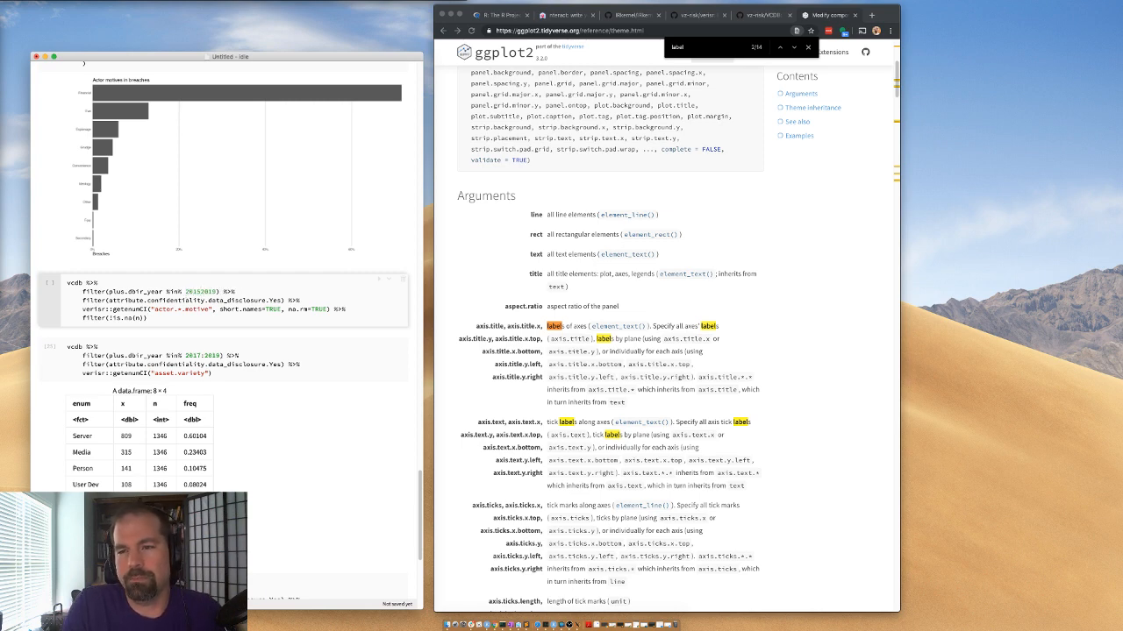
pyautogui.write(':')
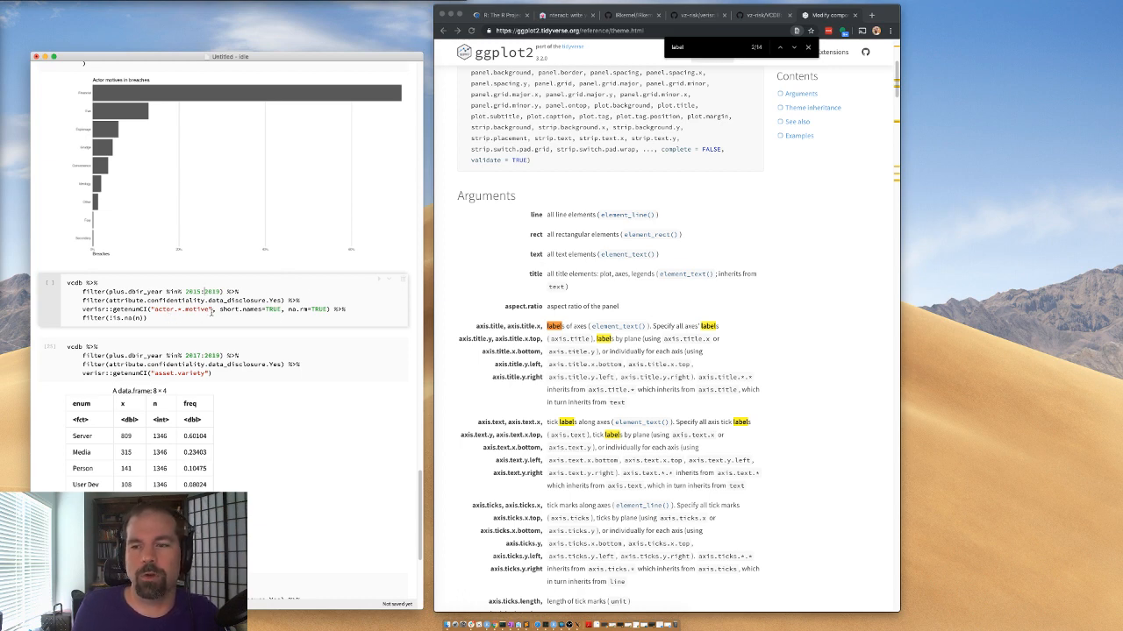
pyautogui.click(139, 309)
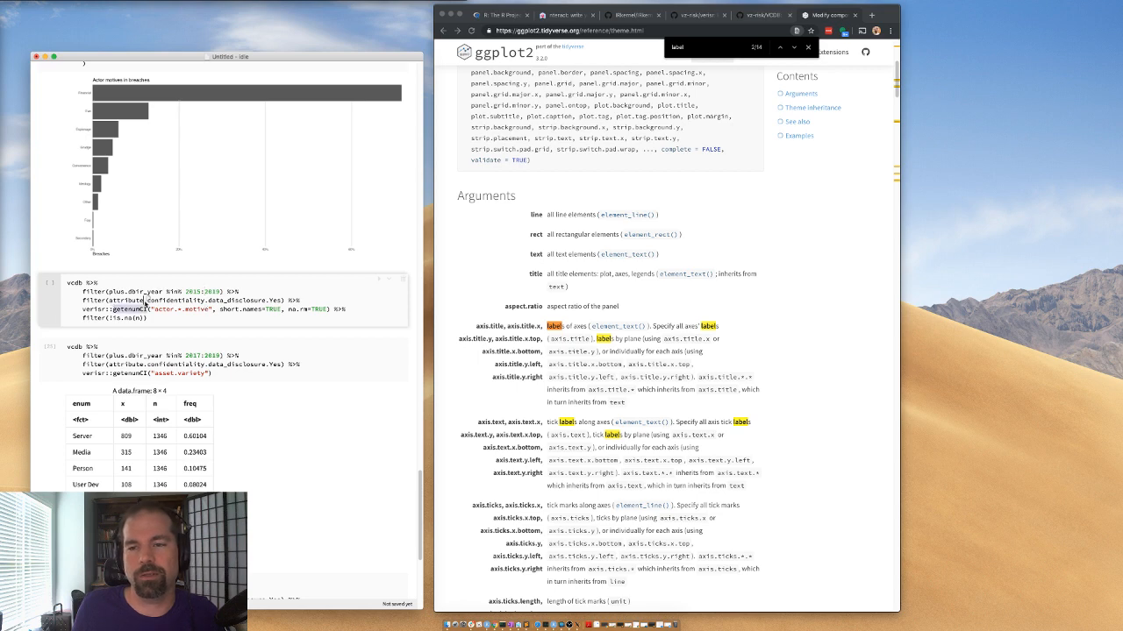
pyautogui.moveTo(331, 309); pyautogui.dragTo(266, 317)
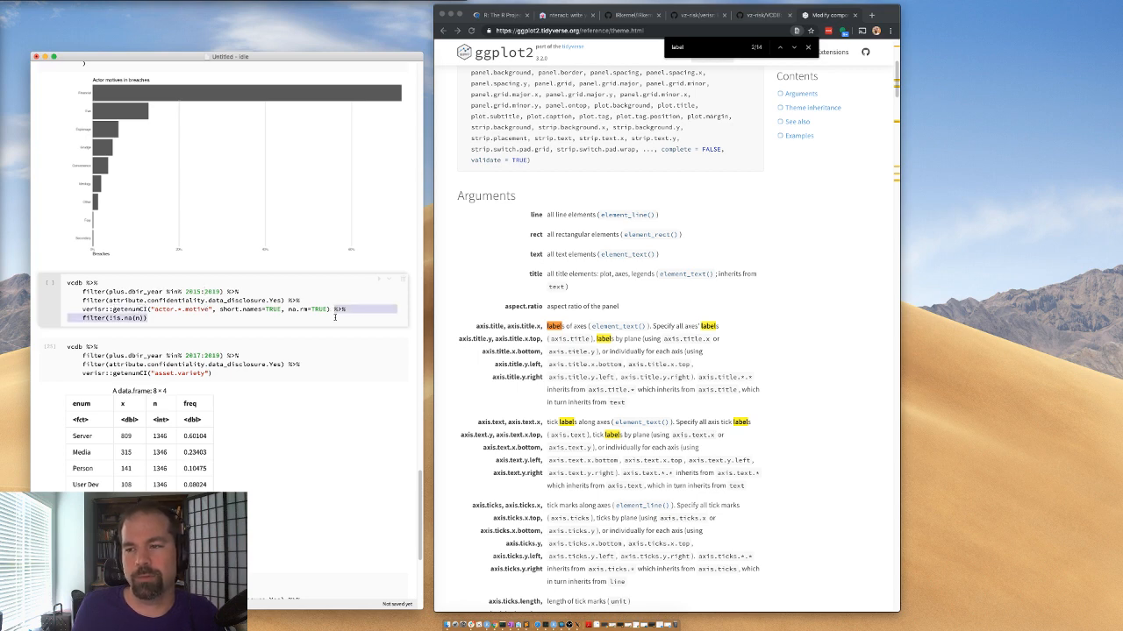
pyautogui.press('BackSpace')
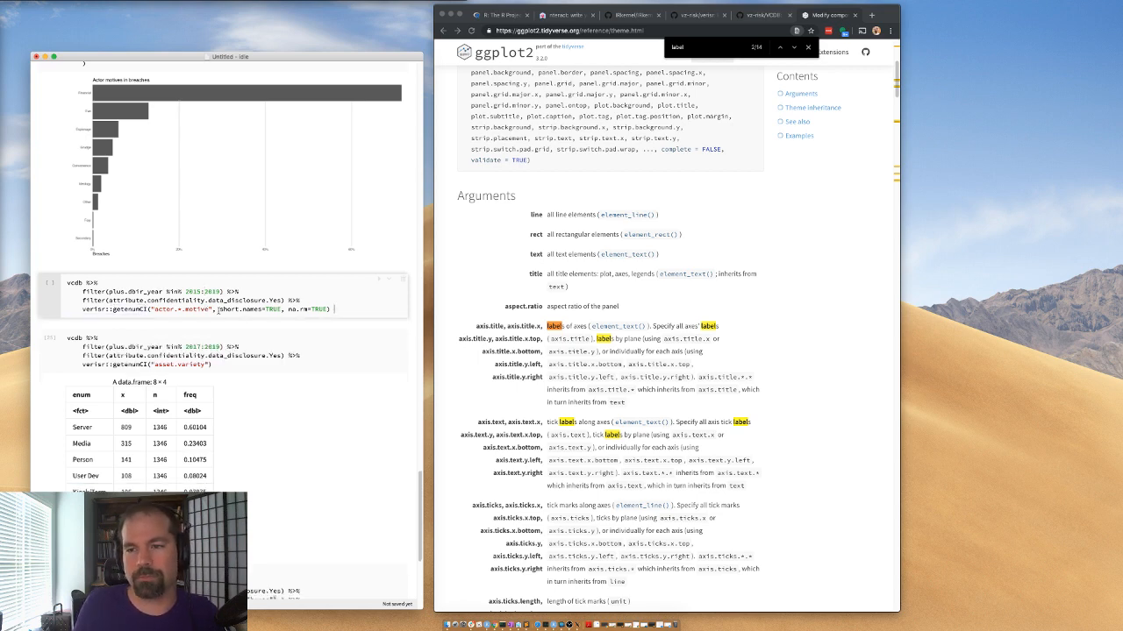
pyautogui.press('super+z')
# - Add by="plus.dbir_year" after "actor.*.motive" in the new cell's getenumCI call and run the cell
pyautogui.click(221, 314)
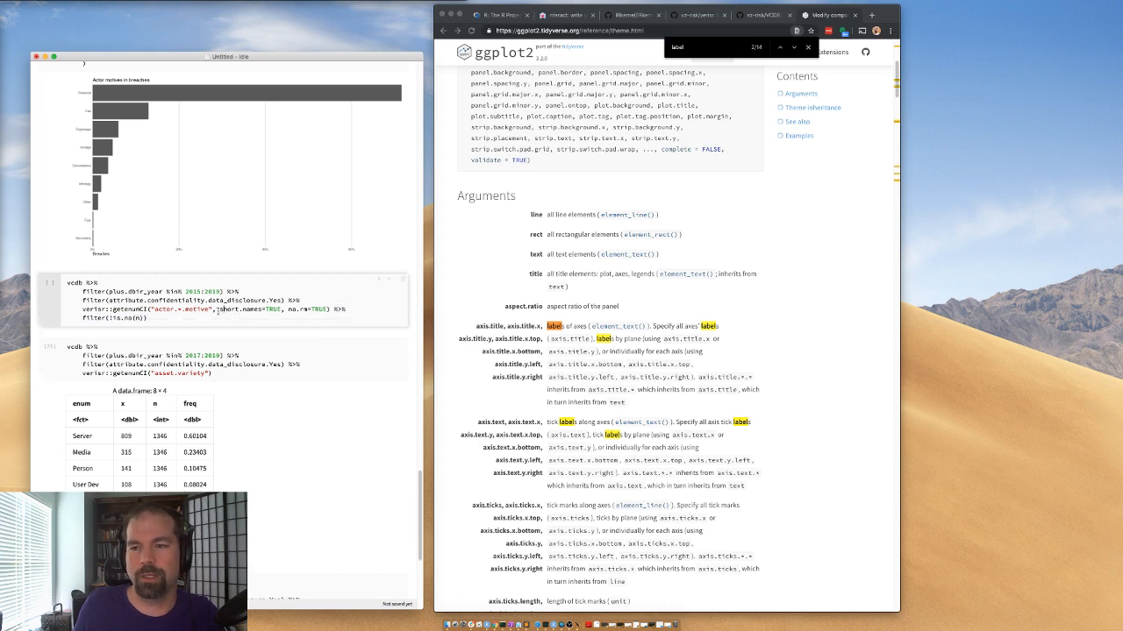
pyautogui.write('by=')
pyautogui.write('"plus.dbir')
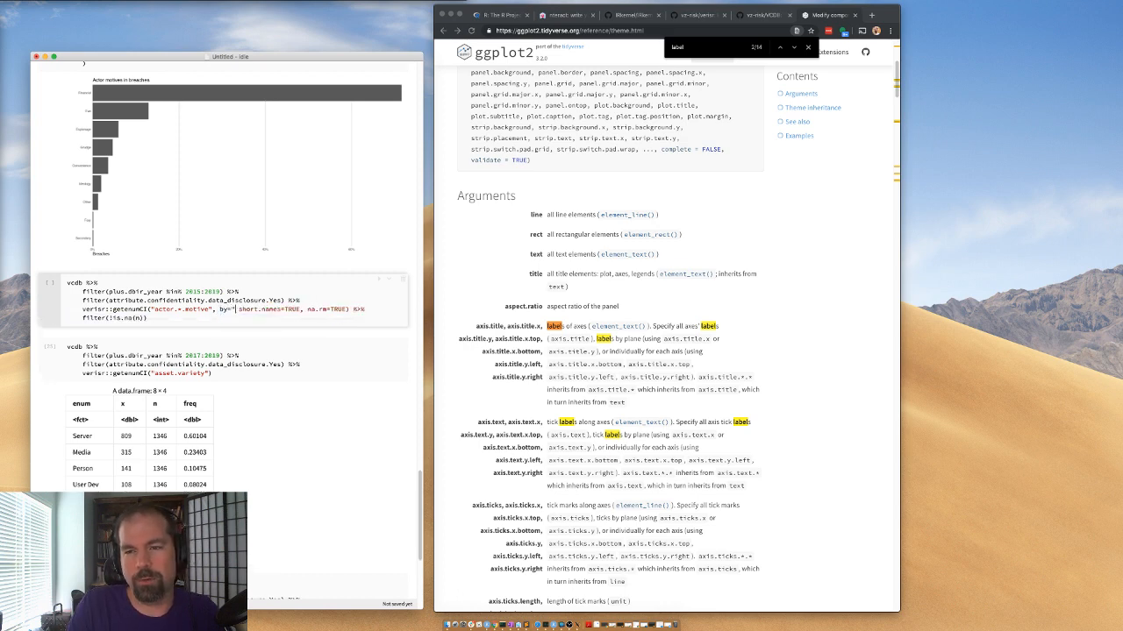
pyautogui.write('_year",')
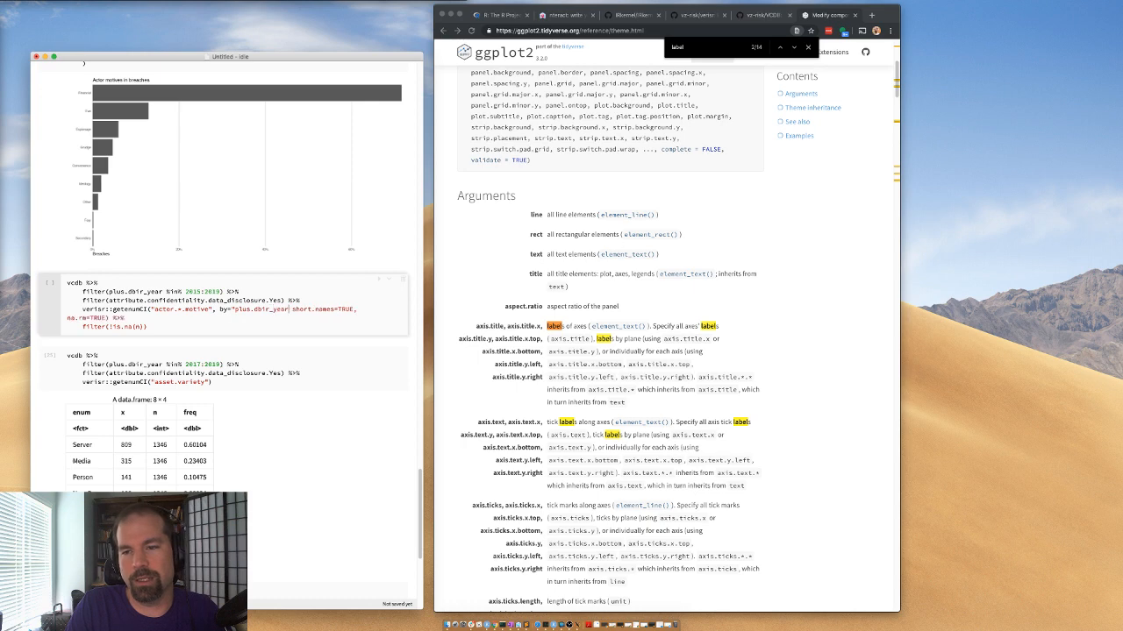
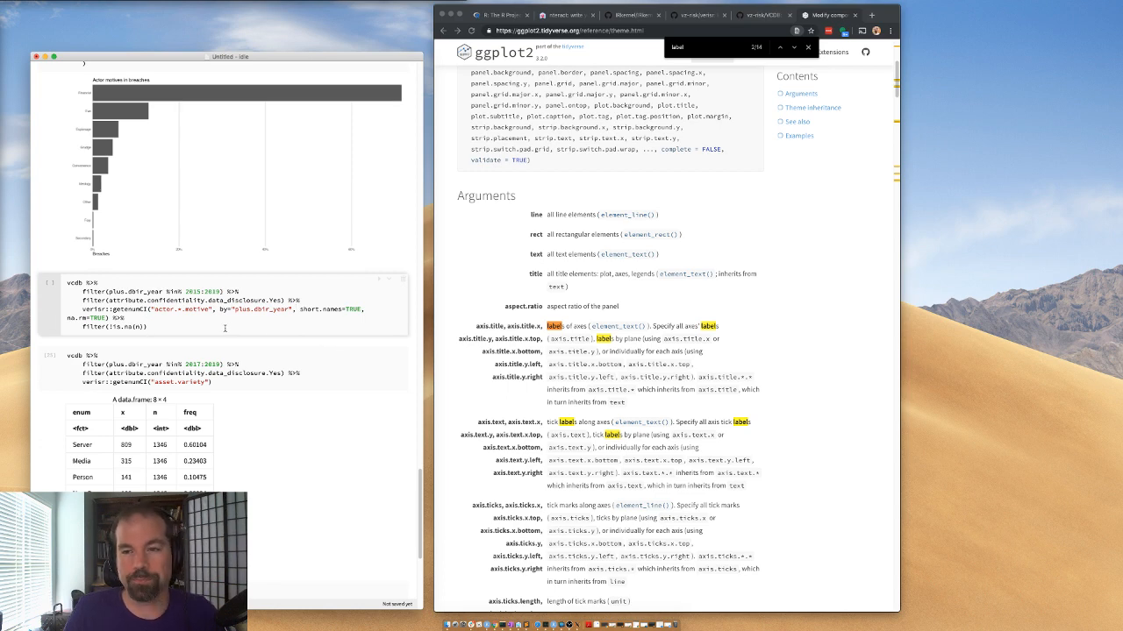
pyautogui.hotkey('shift', 'Return')
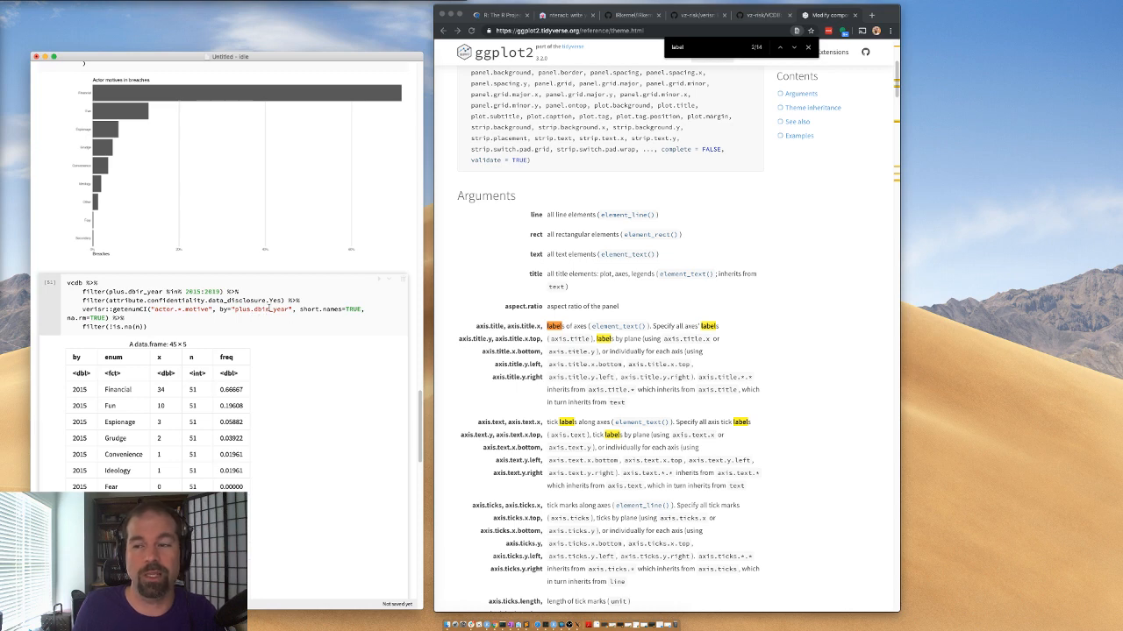
# - Examine the by argument and the resulting motive table, comparing the rows for each year from 2015 to 2019
pyautogui.moveTo(291, 309); pyautogui.dragTo(238, 309)
pyautogui.click(238, 308)
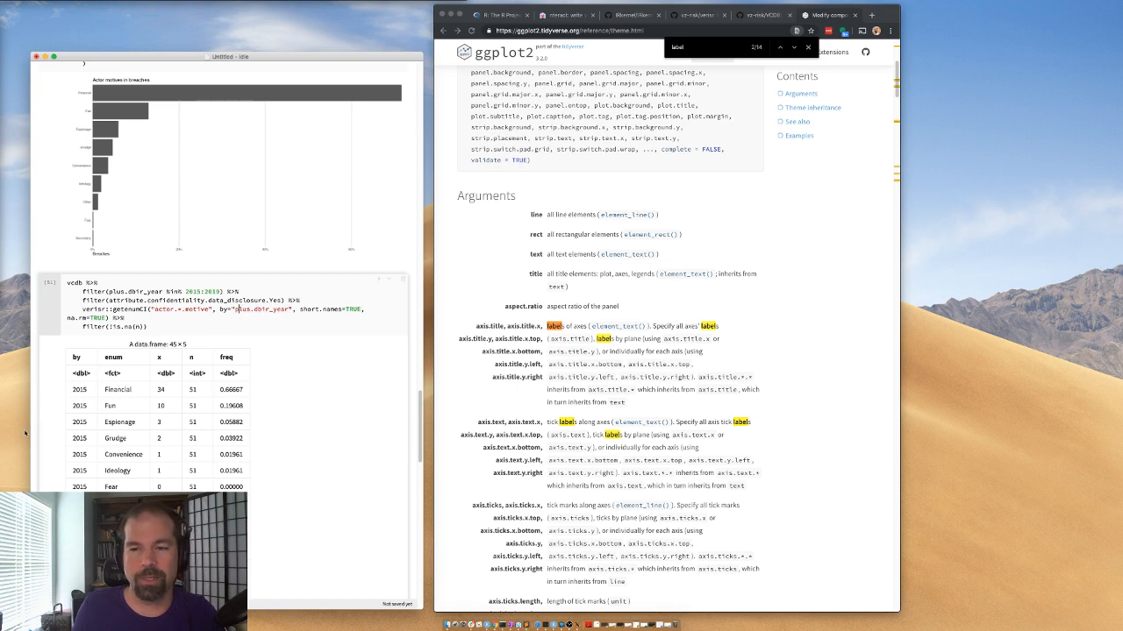
pyautogui.scroll(-1, 88, 364)
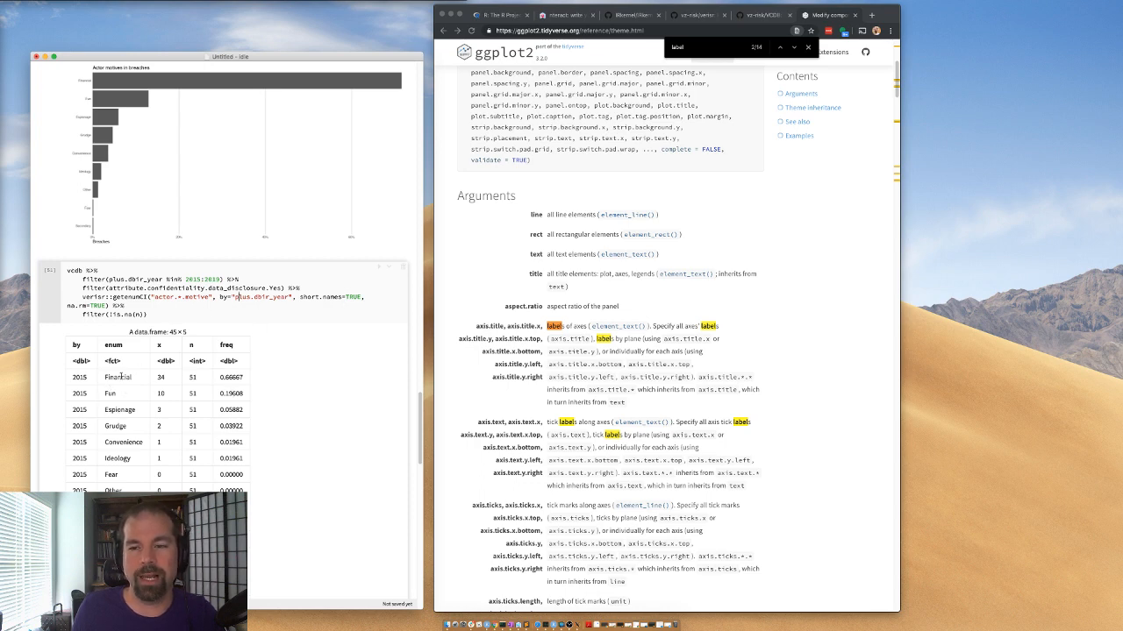
pyautogui.moveTo(179, 378); pyautogui.dragTo(209, 409)
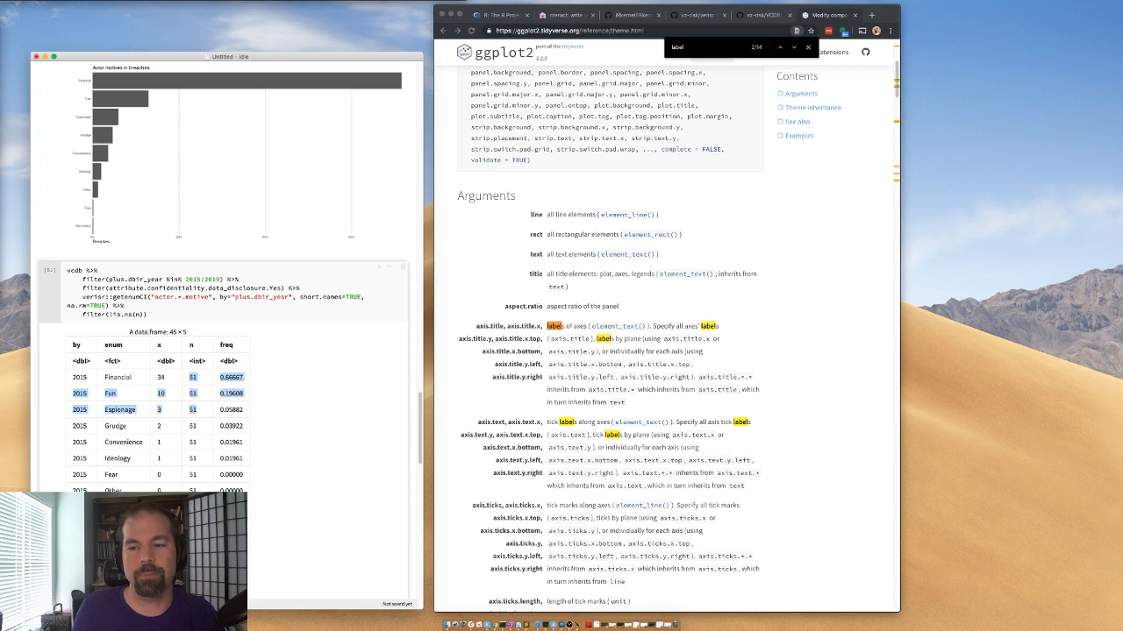
pyautogui.moveTo(229, 508); pyautogui.dragTo(73, 378)
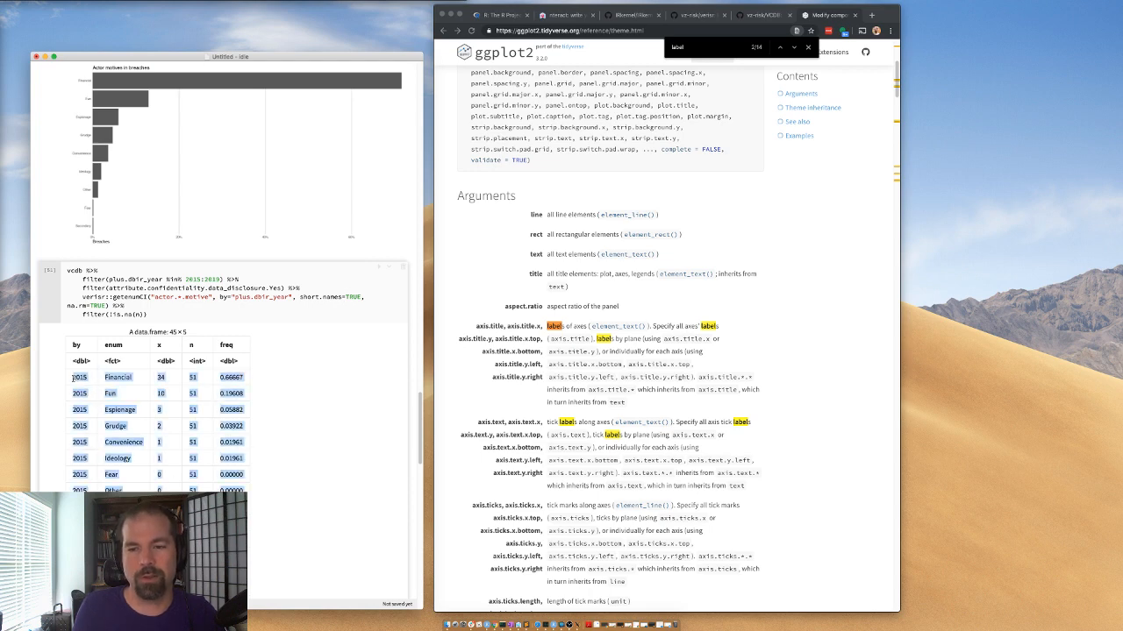
pyautogui.scroll(-4, 197, 412)
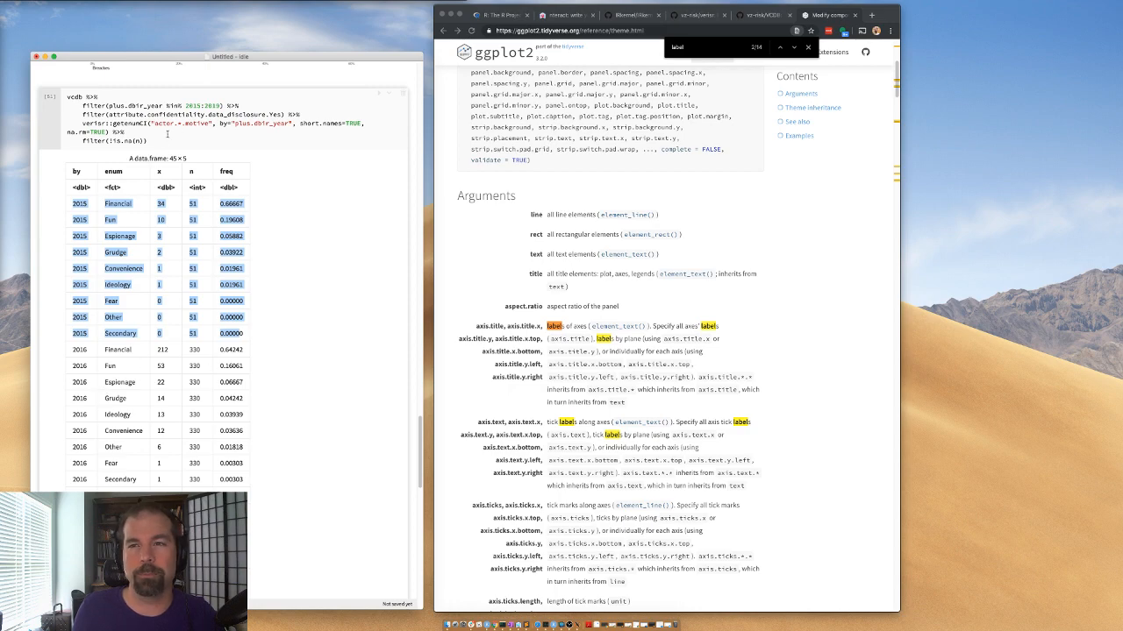
pyautogui.scroll(-10, 145, 211)
pyautogui.scroll(12, 144, 211)
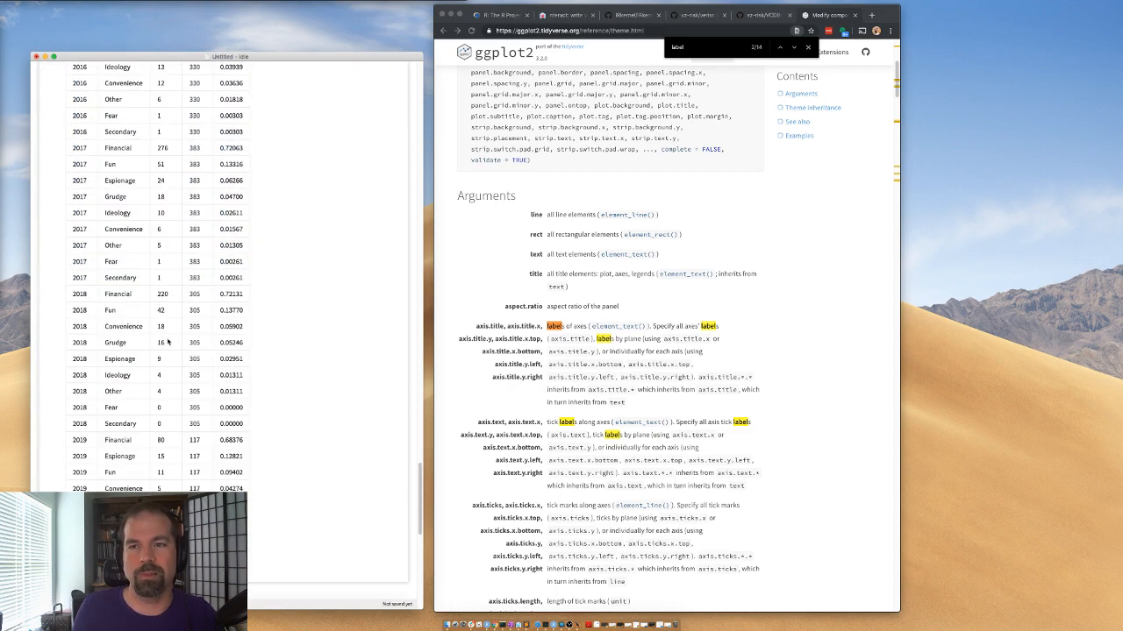
# - Pipe the filtered yearly motive data into ggplot() + after the filter(!is.na(n)) line
pyautogui.click(157, 211)
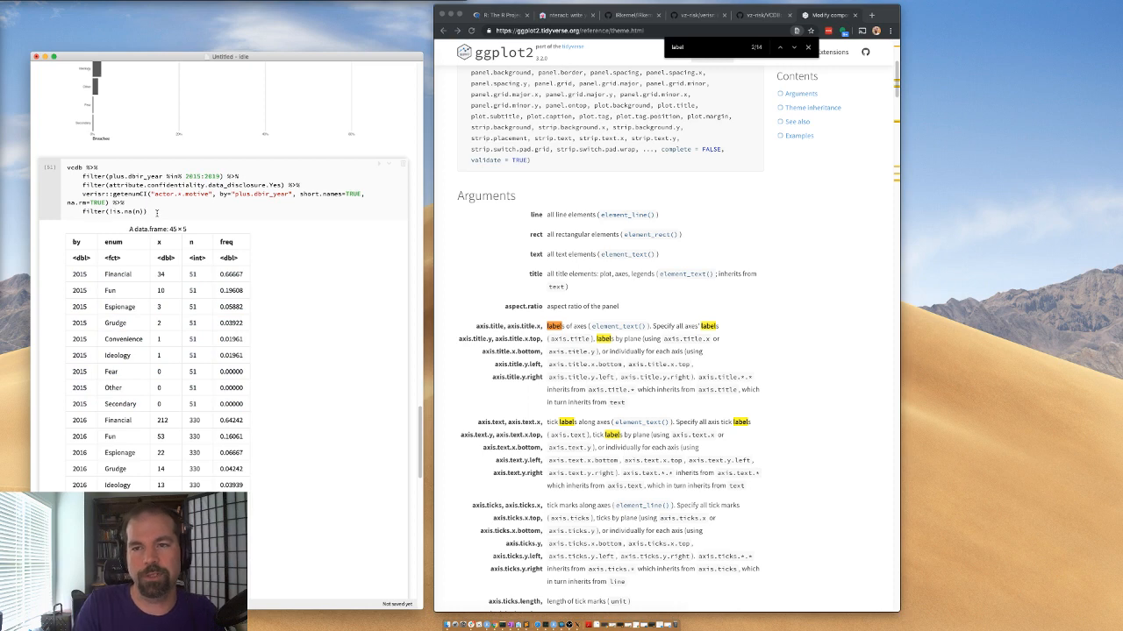
pyautogui.write('%>%')
pyautogui.press('Return')
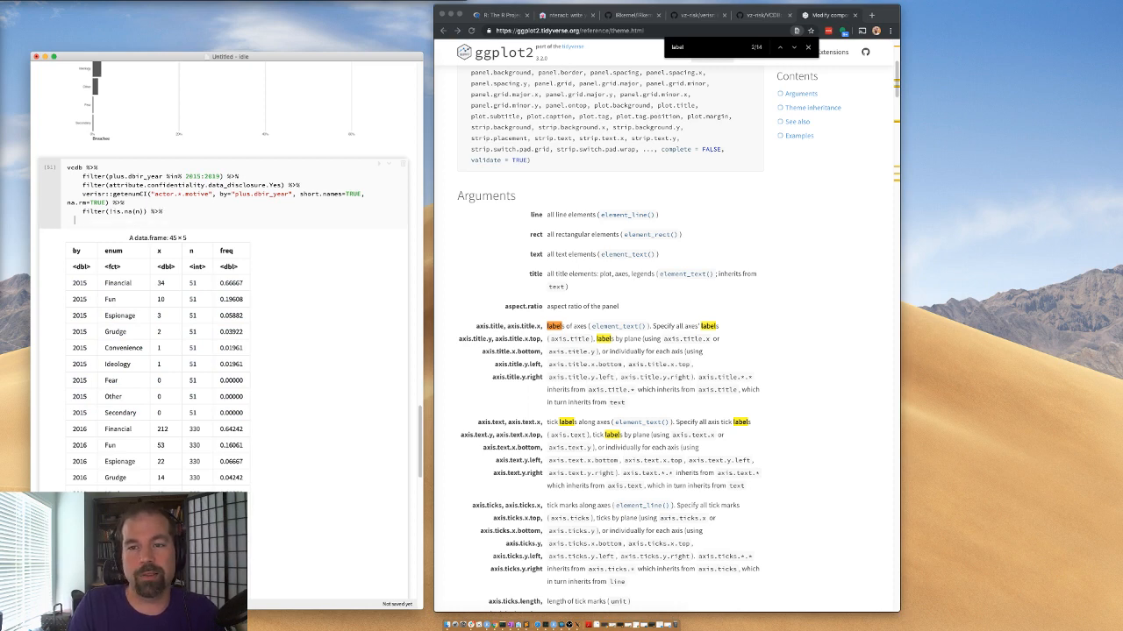
pyautogui.write('ggpl')
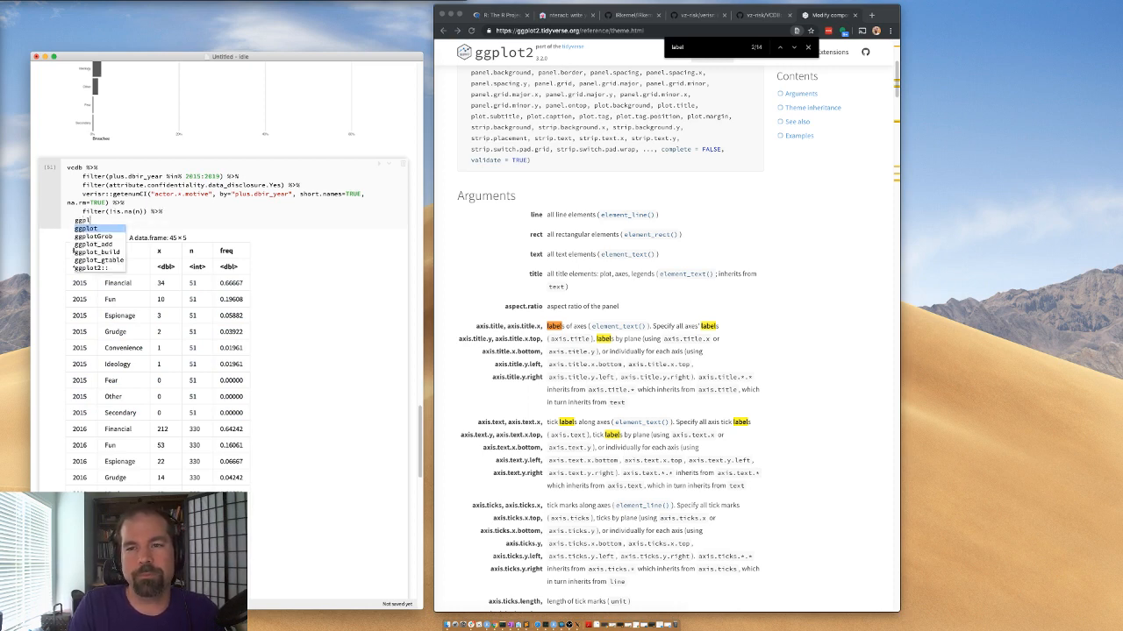
pyautogui.write('ot() +')
pyautogui.press('Return')
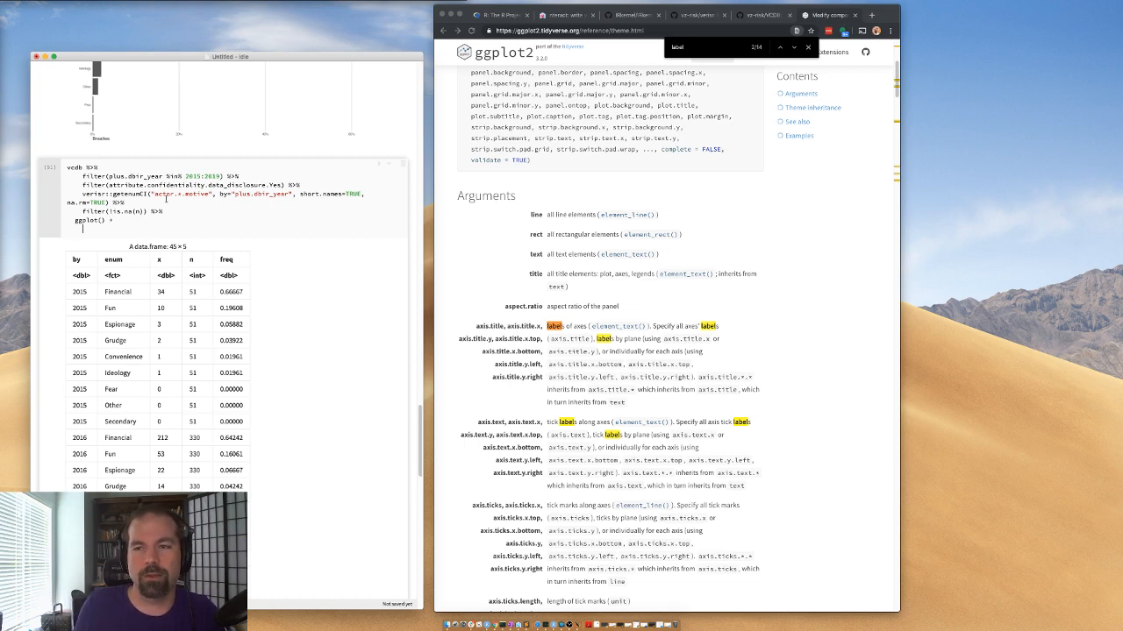
# - Begin a geom_line layer under ggplot() whose aes maps x=by and y=freq
pyautogui.write('geom_')
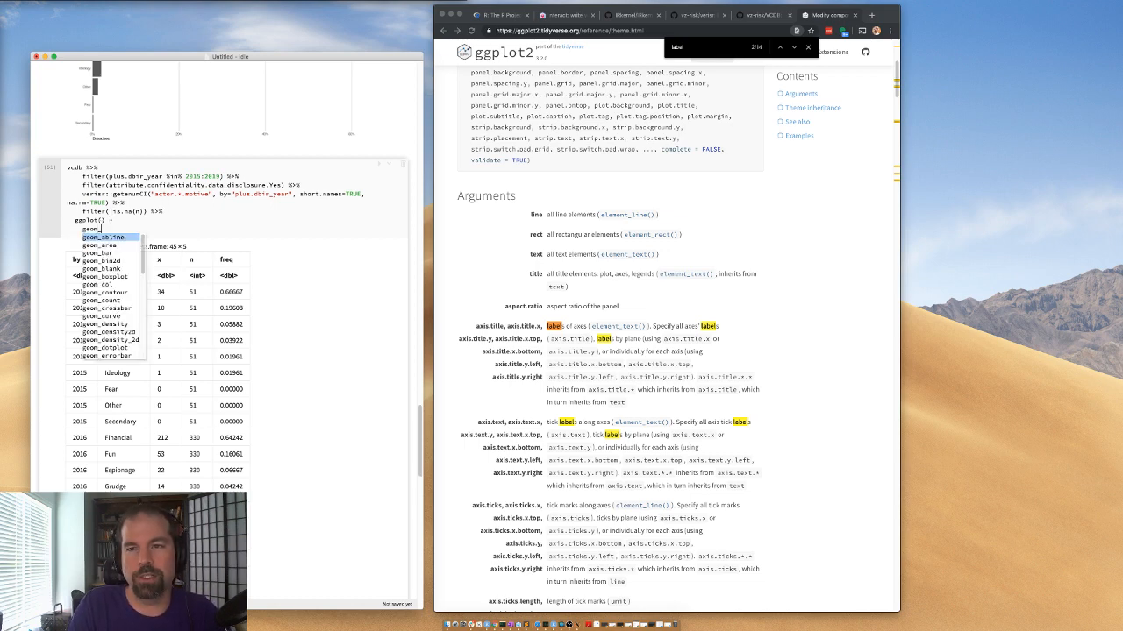
pyautogui.write('line(aes(x')
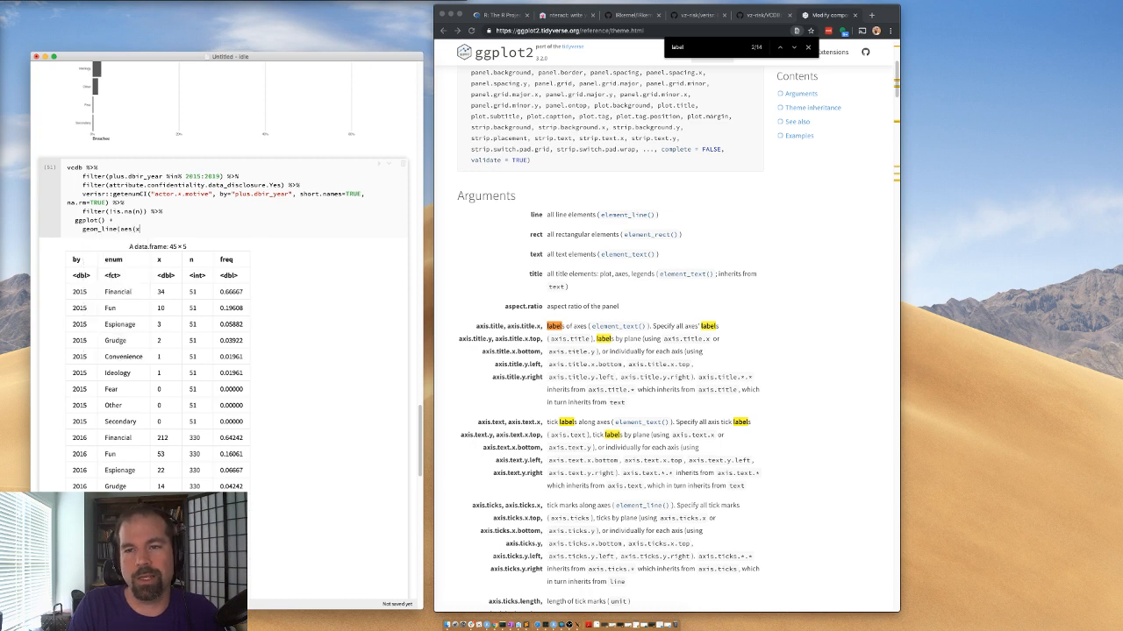
pyautogui.write('=by, y=')
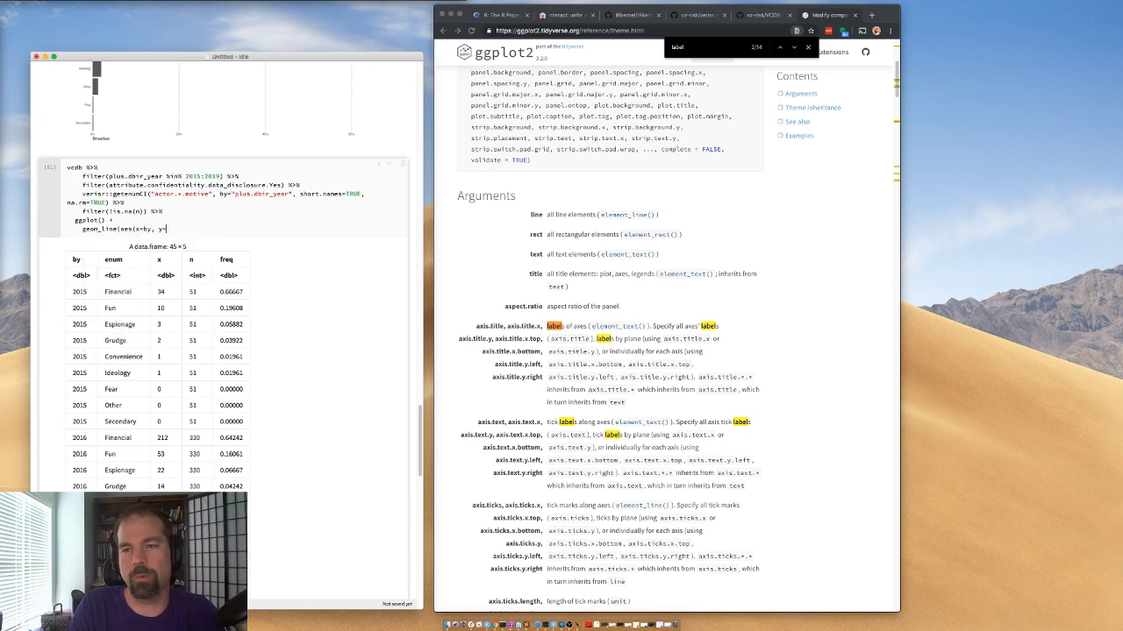
pyautogui.write('en')
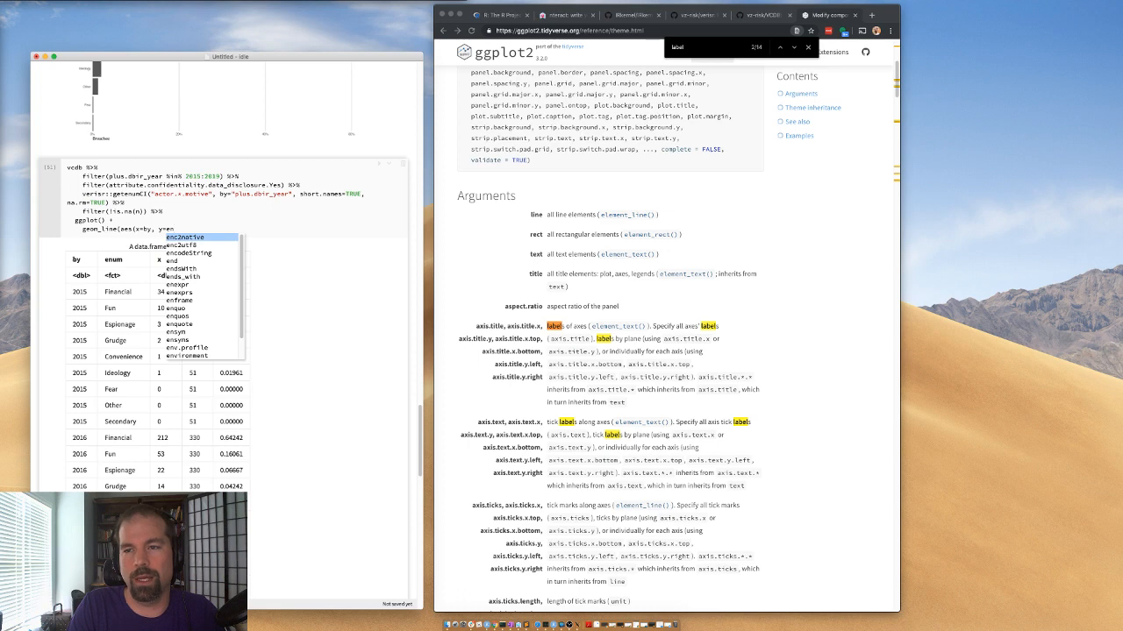
pyautogui.press('BackSpace')
pyautogui.press('BackSpace')
pyautogui.press('Escape')
pyautogui.write('freq')
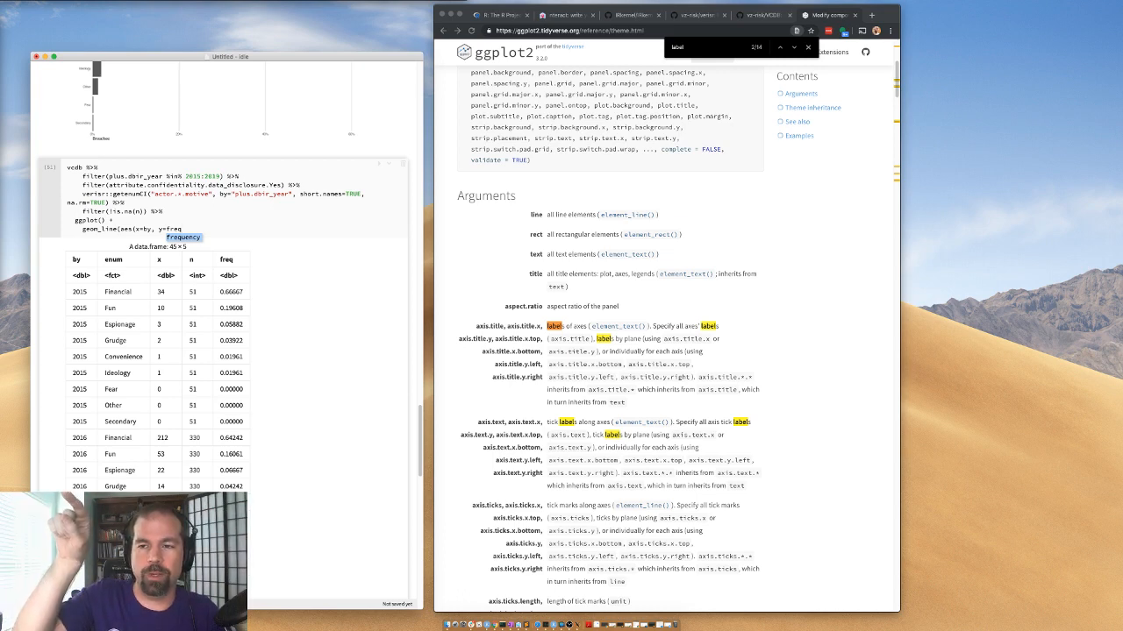
# - Complete the geom_line aes with group=enum and color=enum, and run the cell to draw the line chart
pyautogui.write(', ')
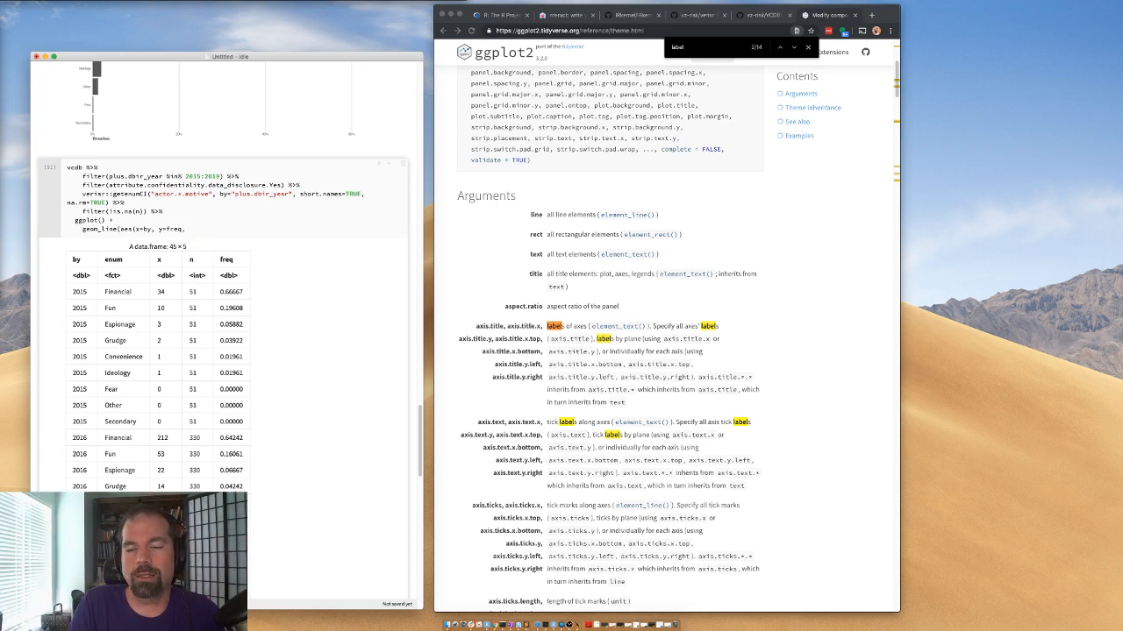
pyautogui.write('group=')
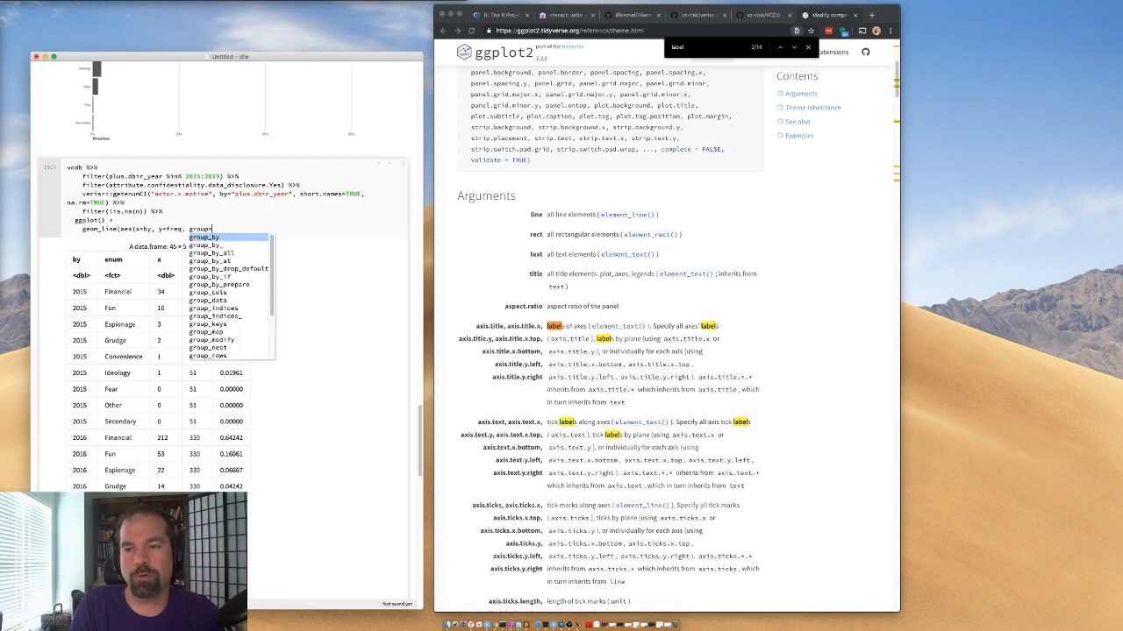
pyautogui.write('enum,')
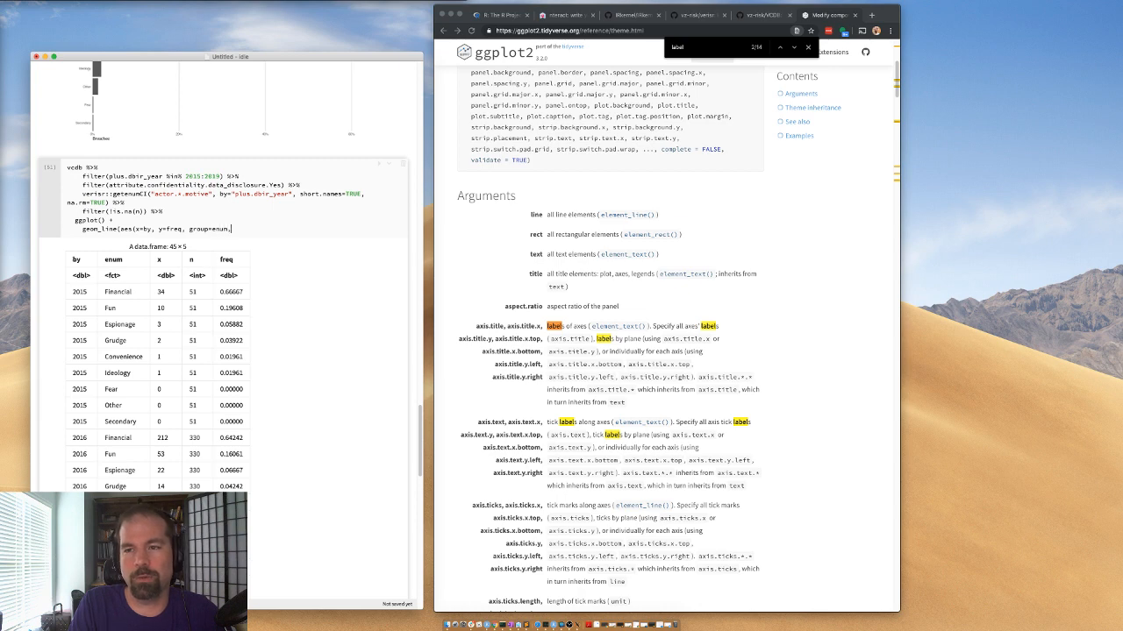
pyautogui.write(' color=en')
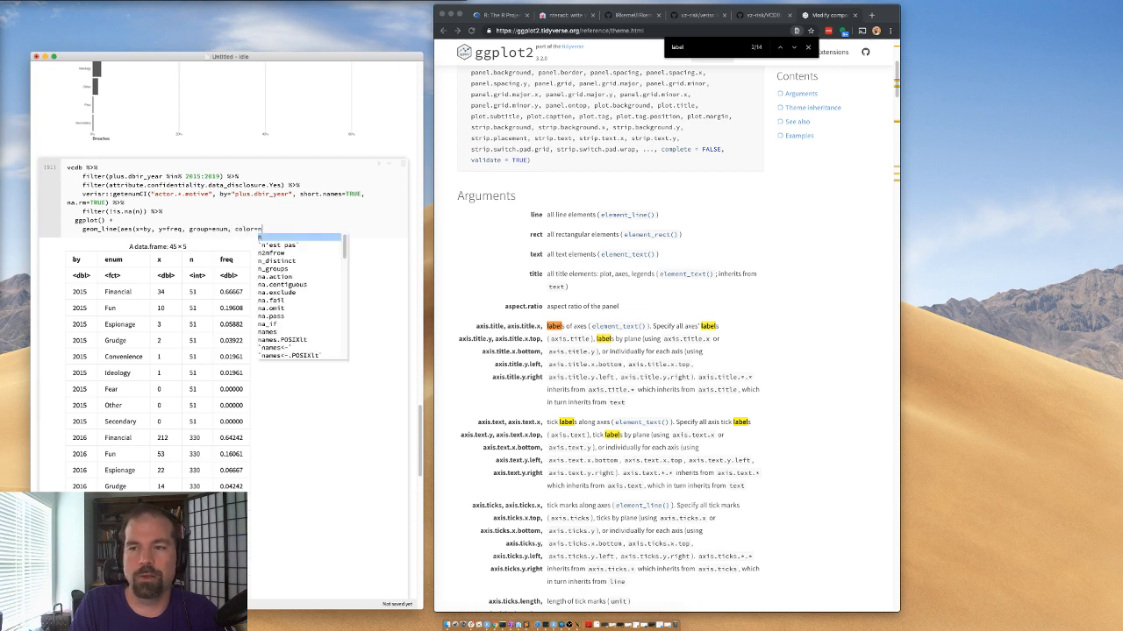
pyautogui.write('um))')
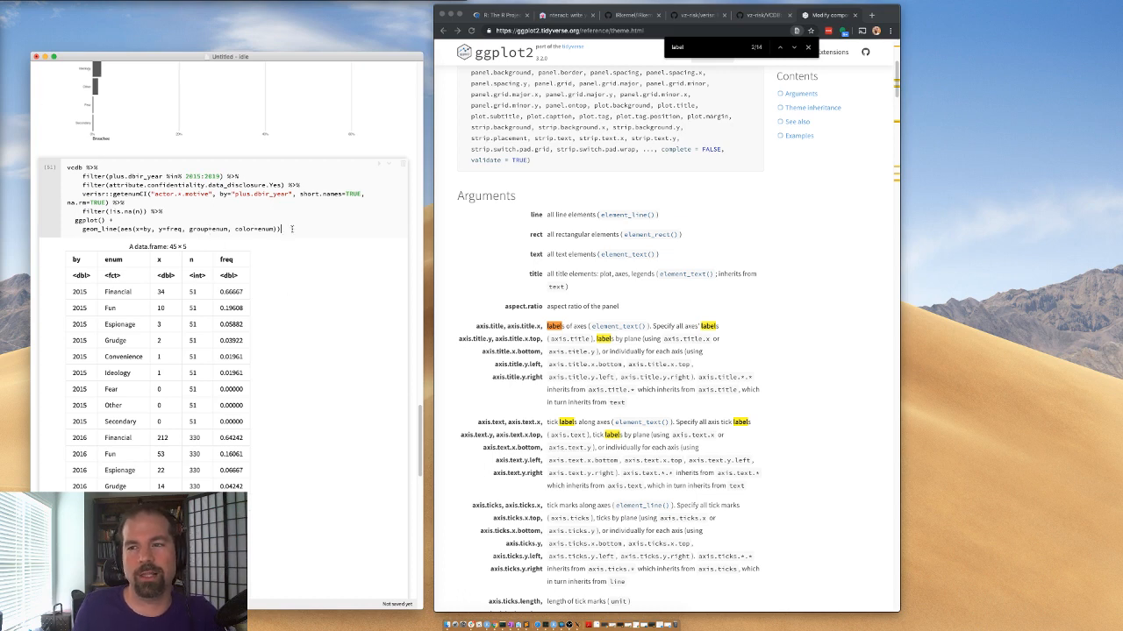
pyautogui.hotkey('shift', 'Return')
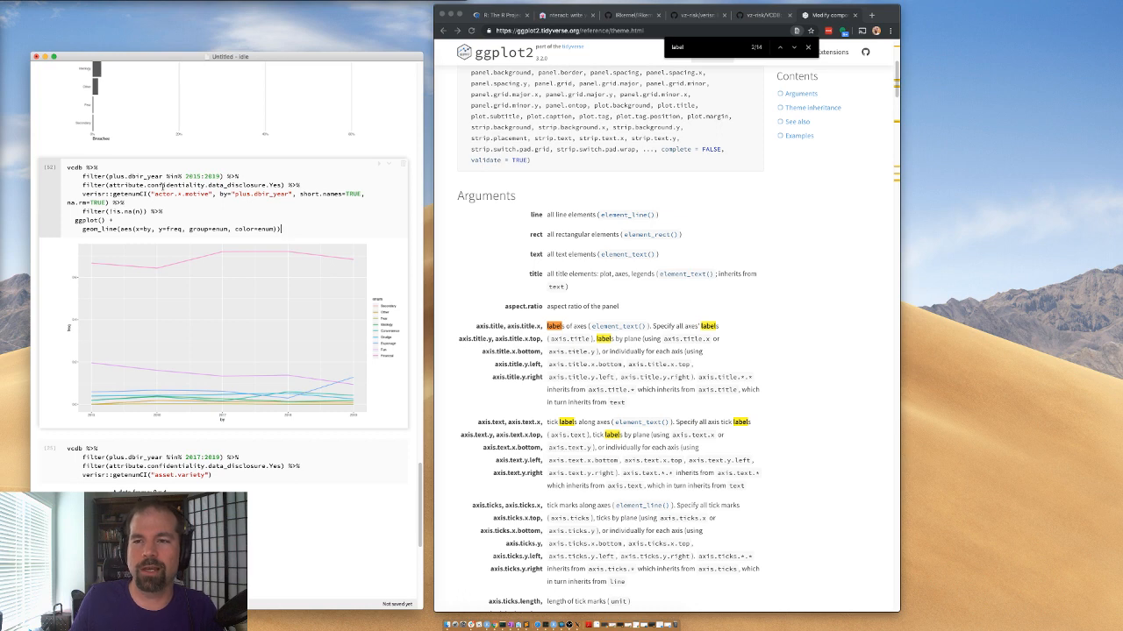
# - Copy the vcdb query through its getenumCI call from the line chart cell into a new cell directly below the chart
pyautogui.moveTo(281, 229); pyautogui.dragTo(50, 161)
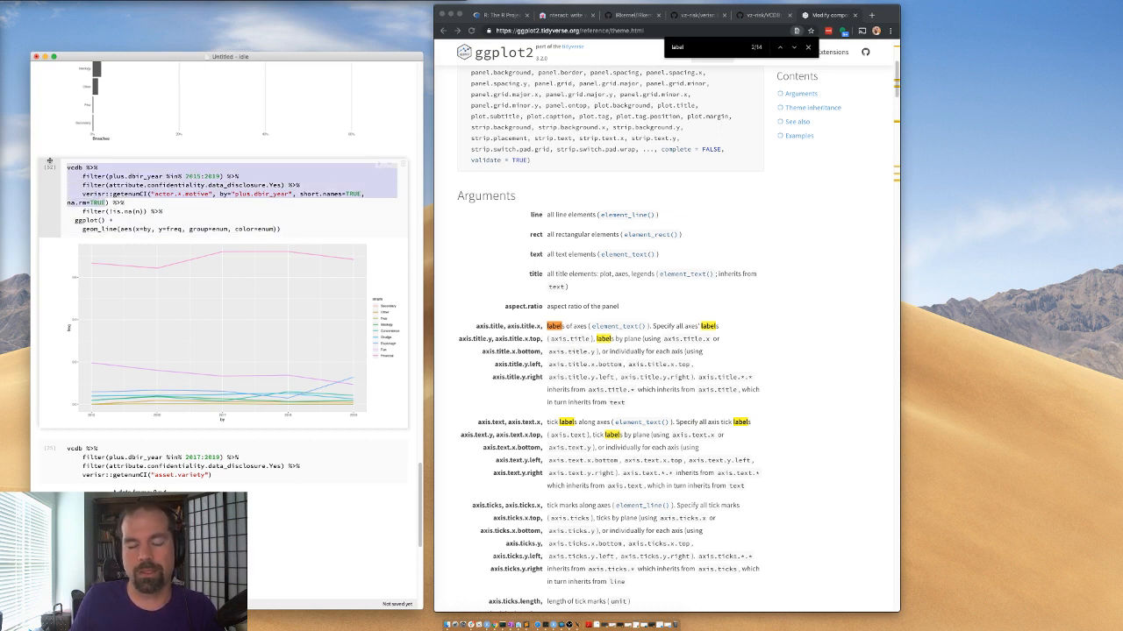
pyautogui.moveTo(109, 203); pyautogui.dragTo(51, 162)
pyautogui.press('super+c')
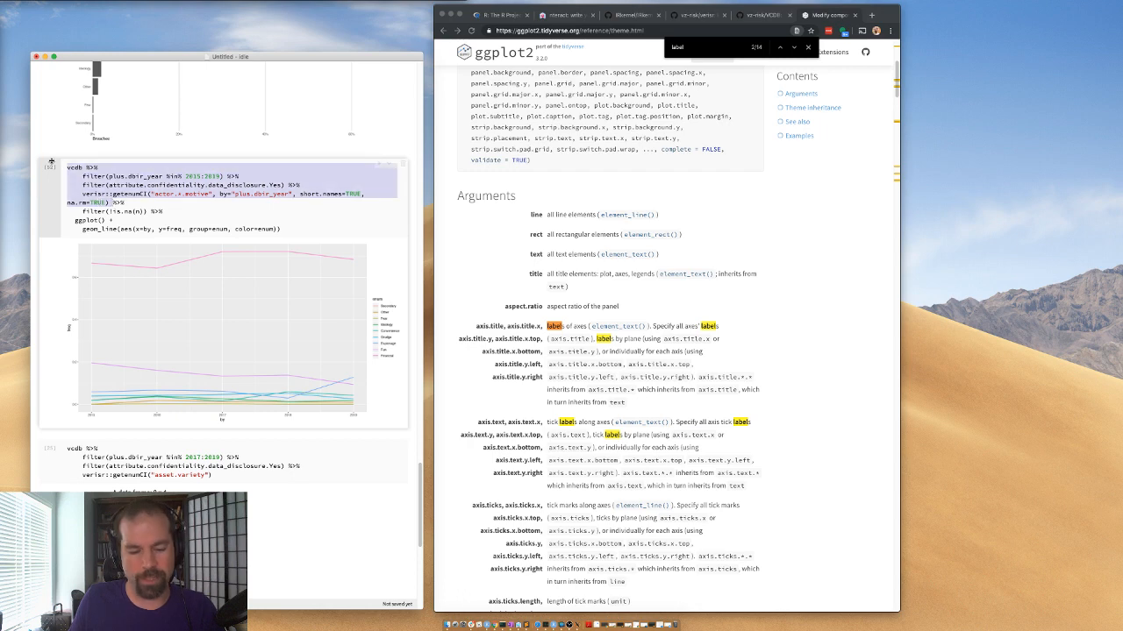
pyautogui.click(230, 435)
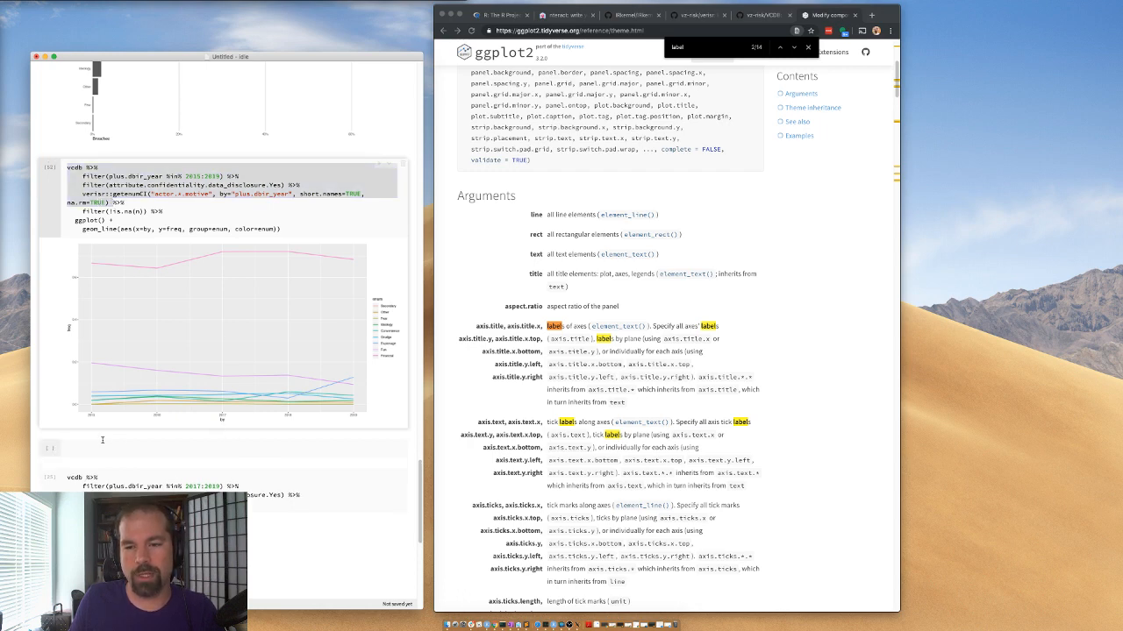
pyautogui.click(103, 447)
pyautogui.press('super+v')
pyautogui.scroll(-1, 145, 383)
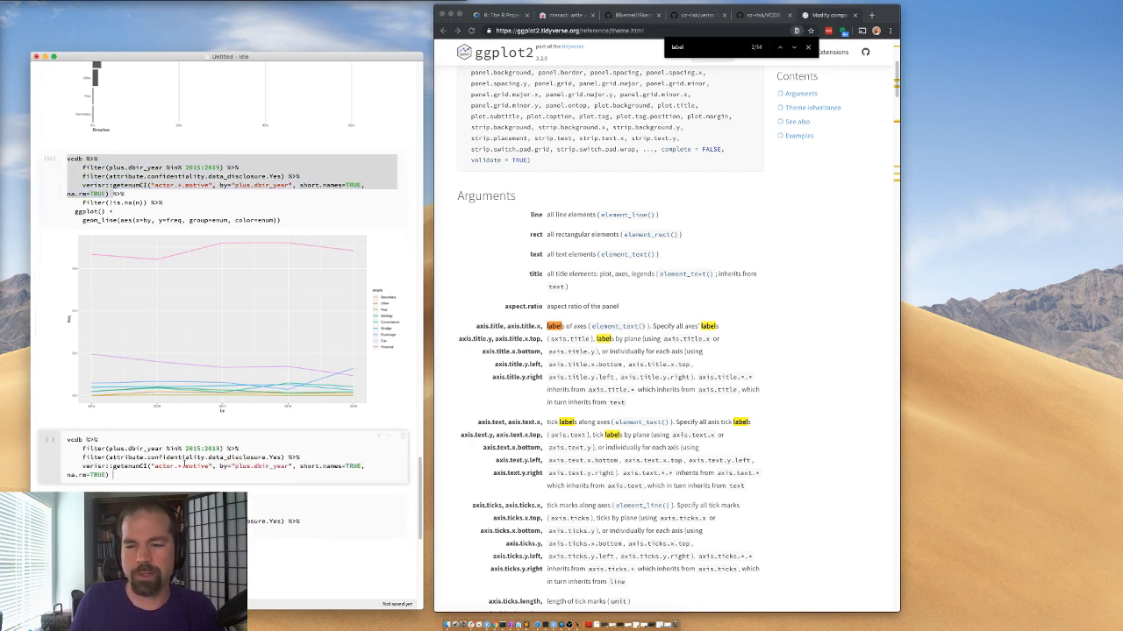
# - In the copied query, set the by argument to "action" and the year range to 2017:2019, then run the cell
pyautogui.moveTo(289, 466); pyautogui.dragTo(234, 465)
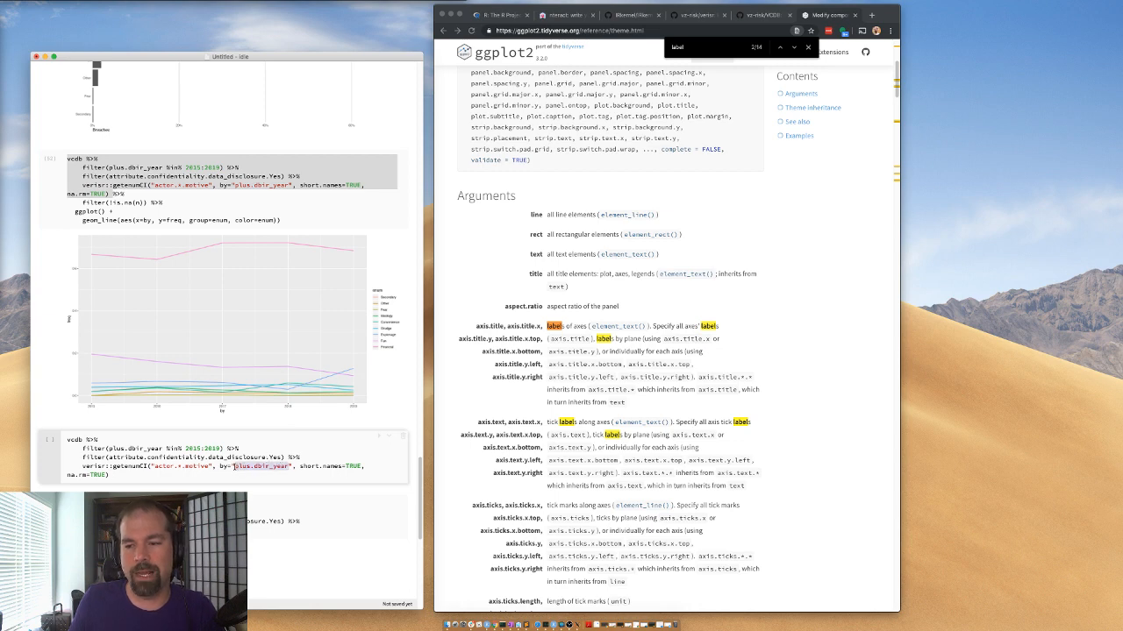
pyautogui.write('action')
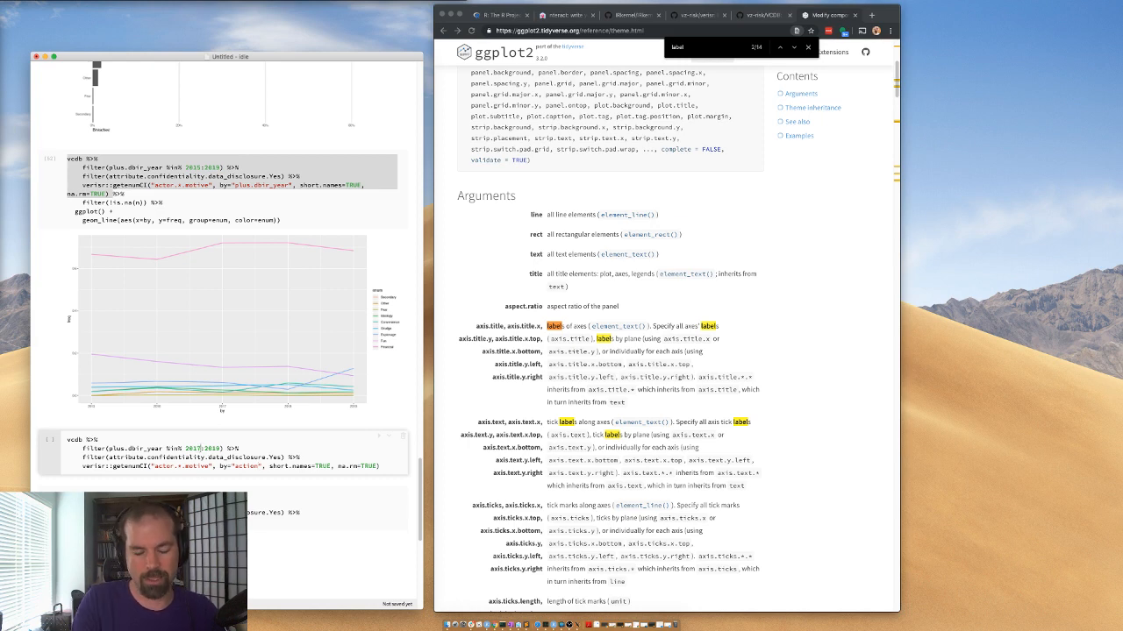
pyautogui.hotkey('shift', 'Return')
pyautogui.scroll(-5, 200, 443)
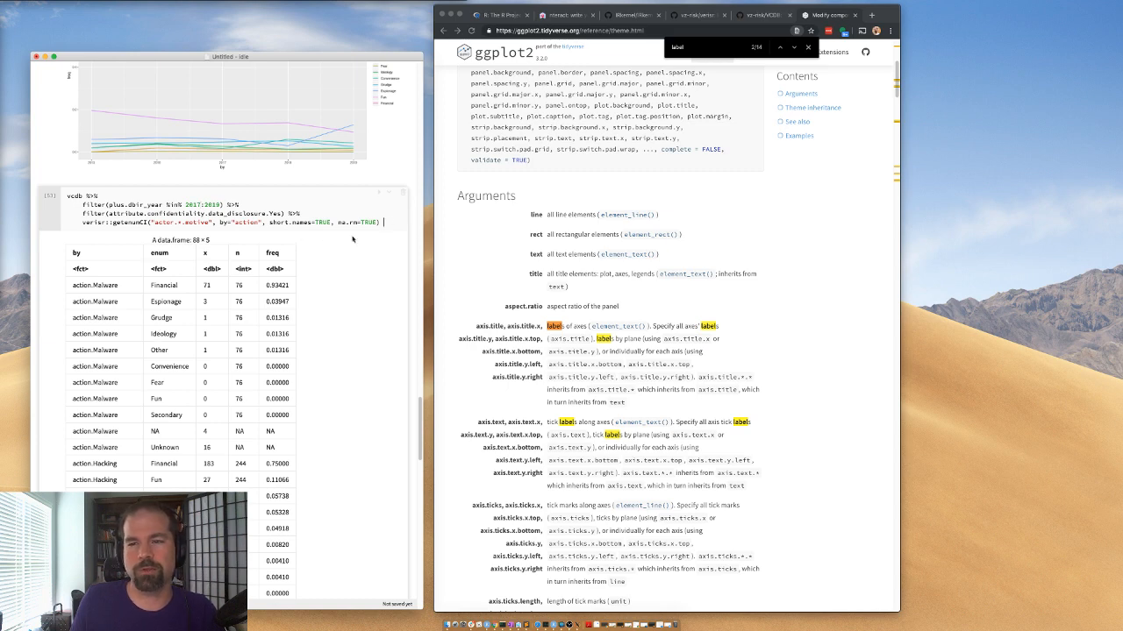
# - Pipe the getenumCI result into a new mutate line that starts redefining by with stringr::str_sub(
pyautogui.click(386, 221)
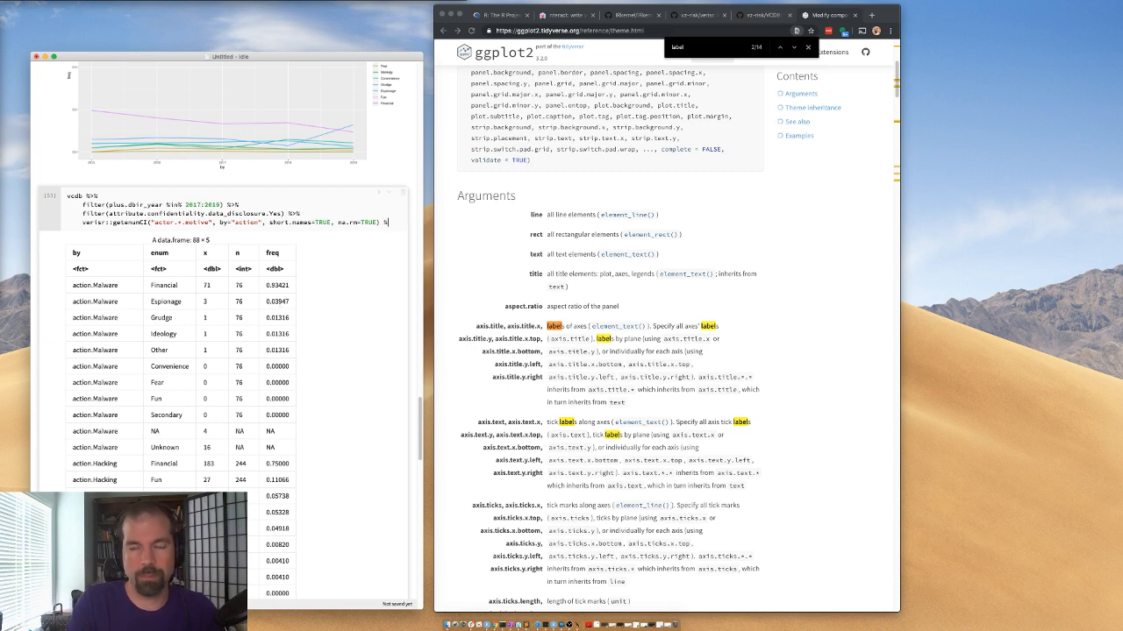
pyautogui.press('Return')
pyautogui.write('%>%')
pyautogui.press('Return')
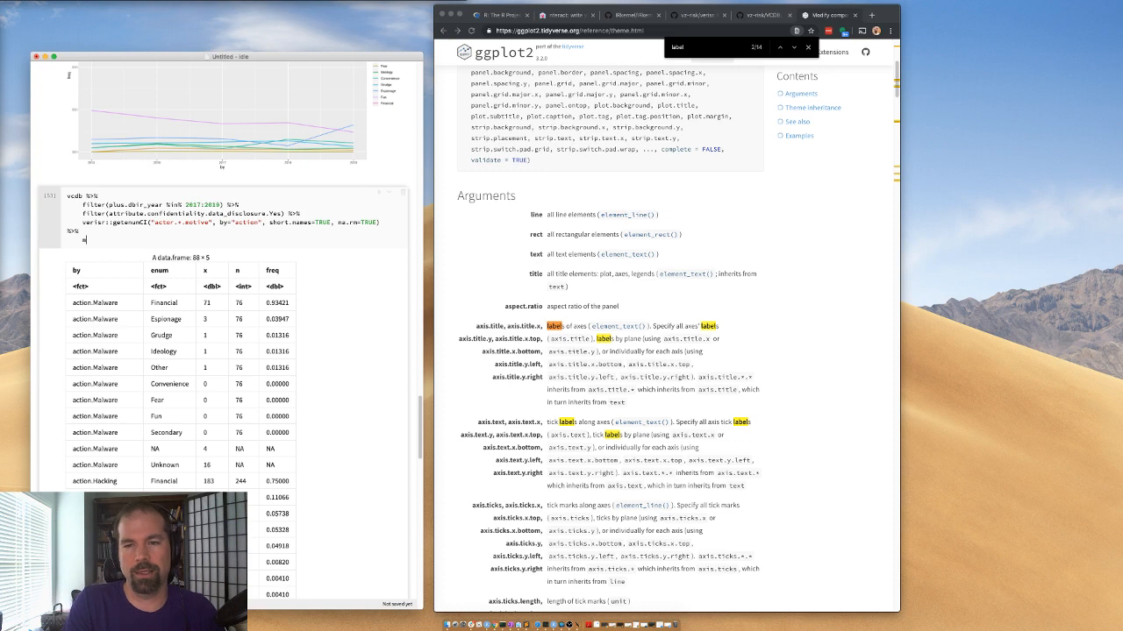
pyautogui.write('mutate(b')
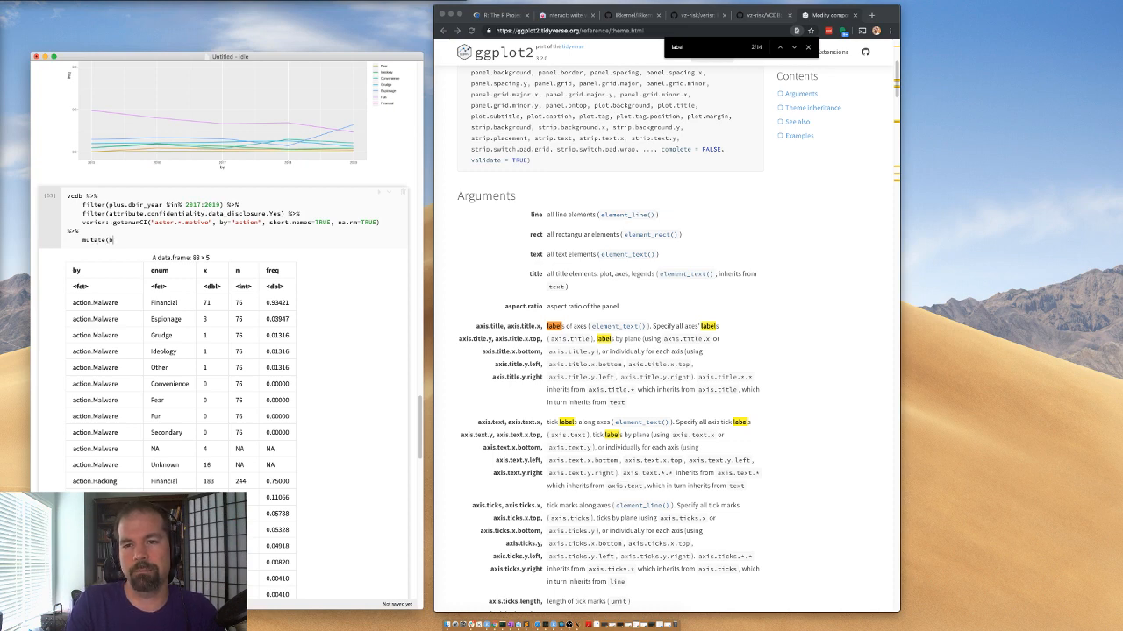
pyautogui.write('y = string')
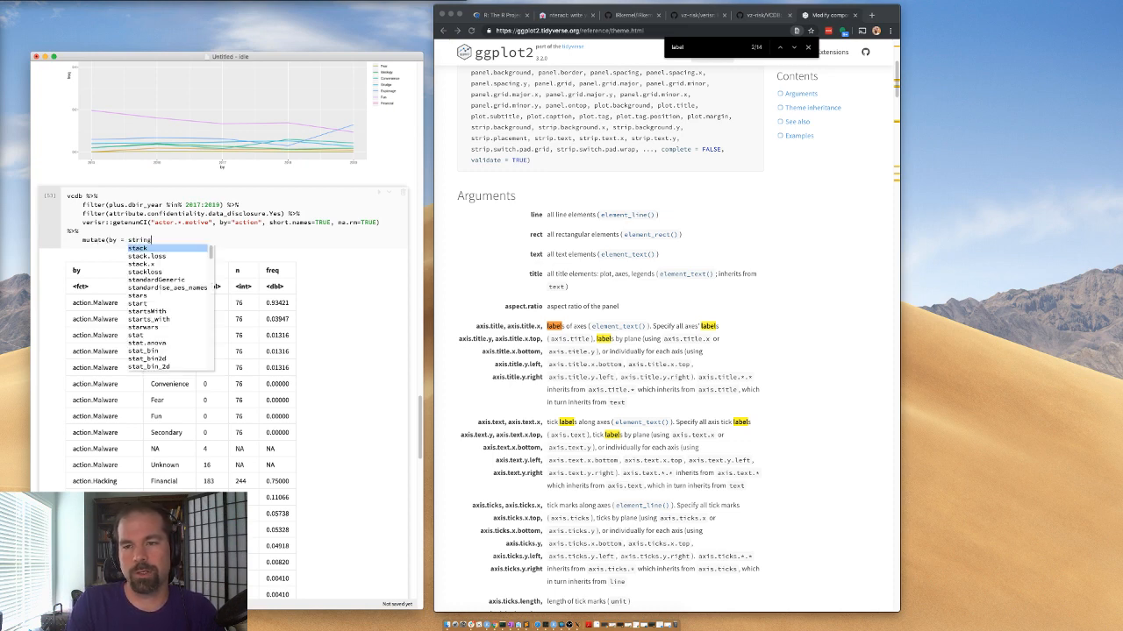
pyautogui.write('r::str_sub(')
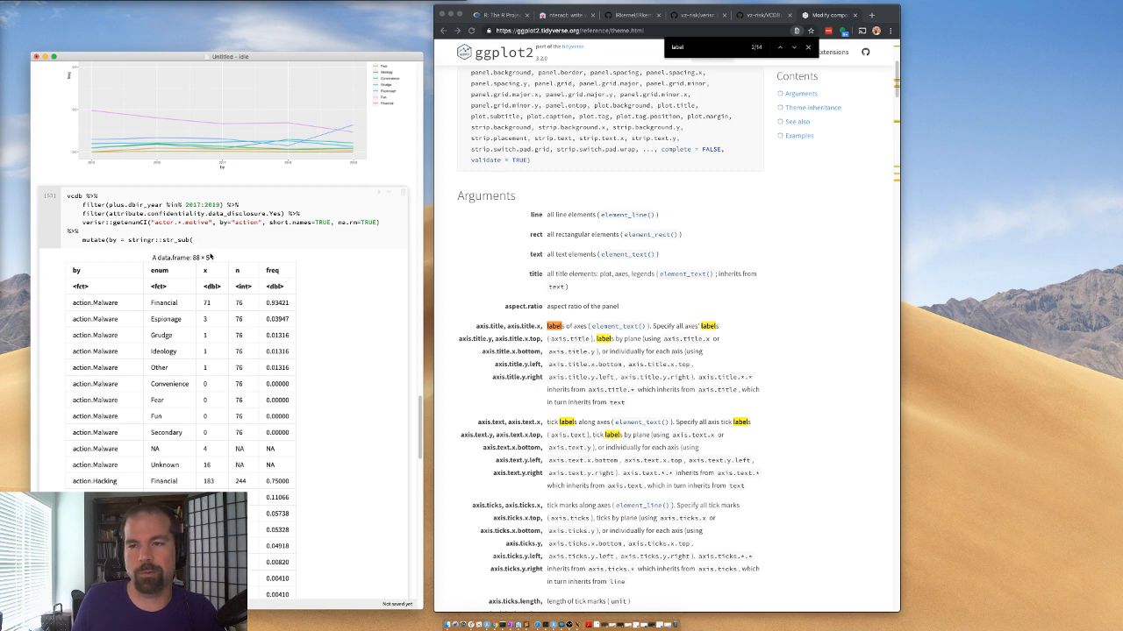
# - Complete the call as str_sub(by, 8) to strip the action prefix, and run the cell
pyautogui.write('8')
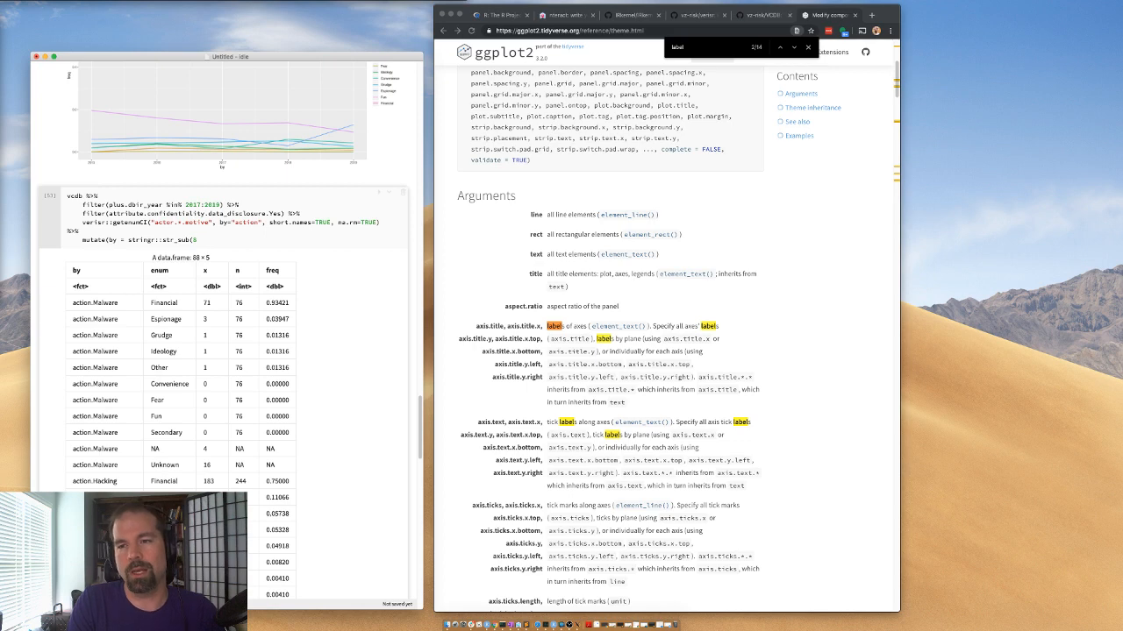
pyautogui.press('BackSpace')
pyautogui.write('by, 8')
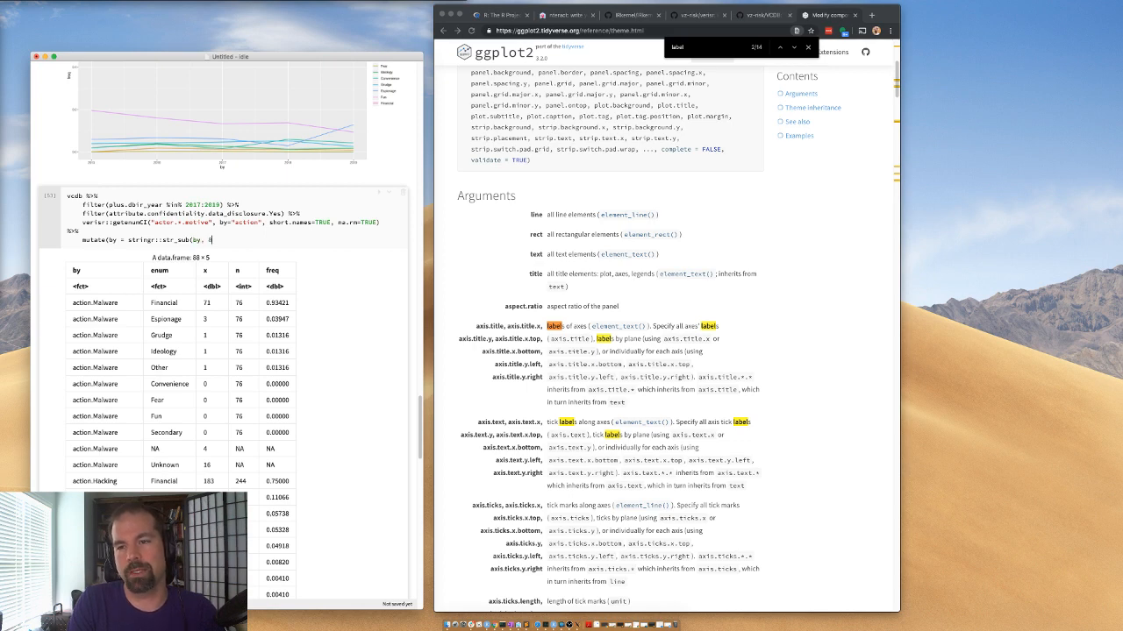
pyautogui.write(')')
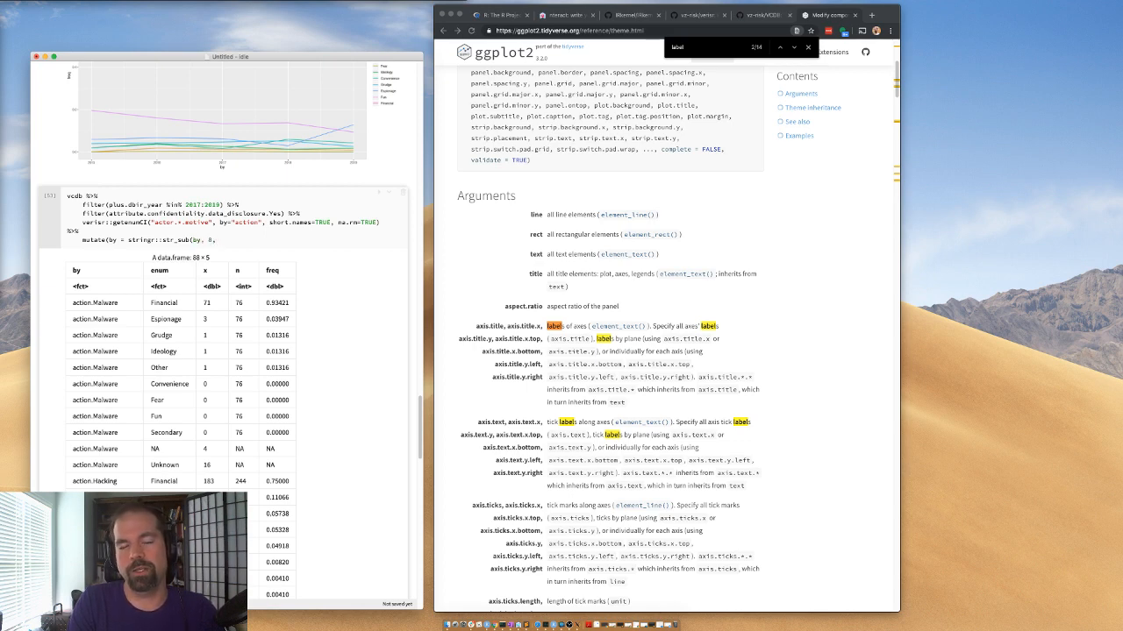
pyautogui.write(', 12')
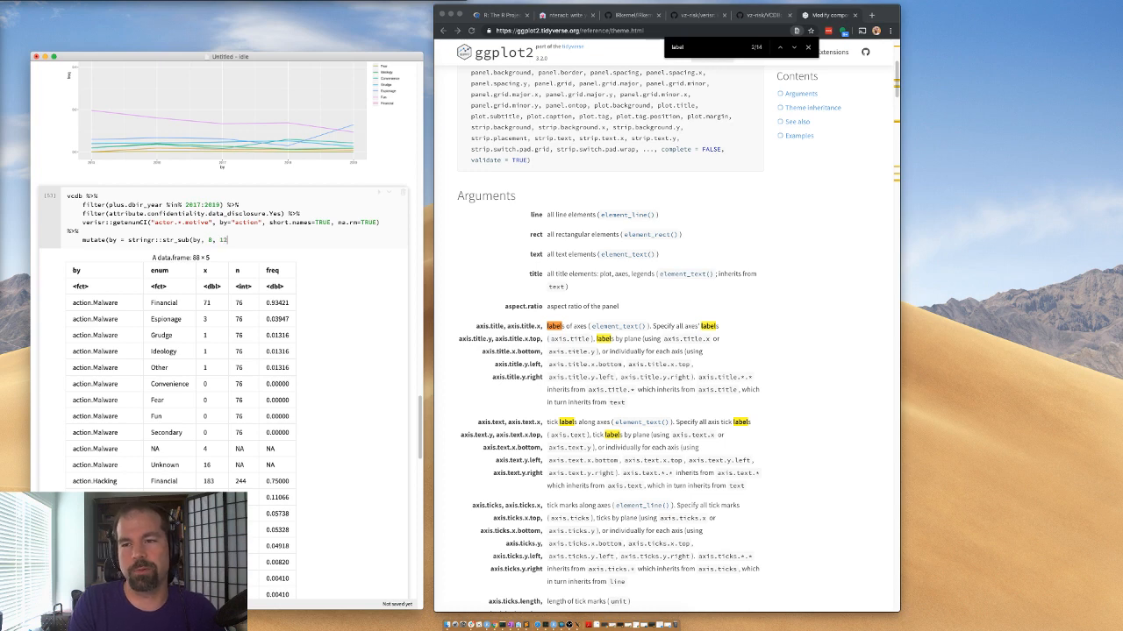
pyautogui.press('BackSpace')
pyautogui.press('BackSpace')
pyautogui.press('BackSpace')
pyautogui.press('BackSpace')
pyautogui.write('))')
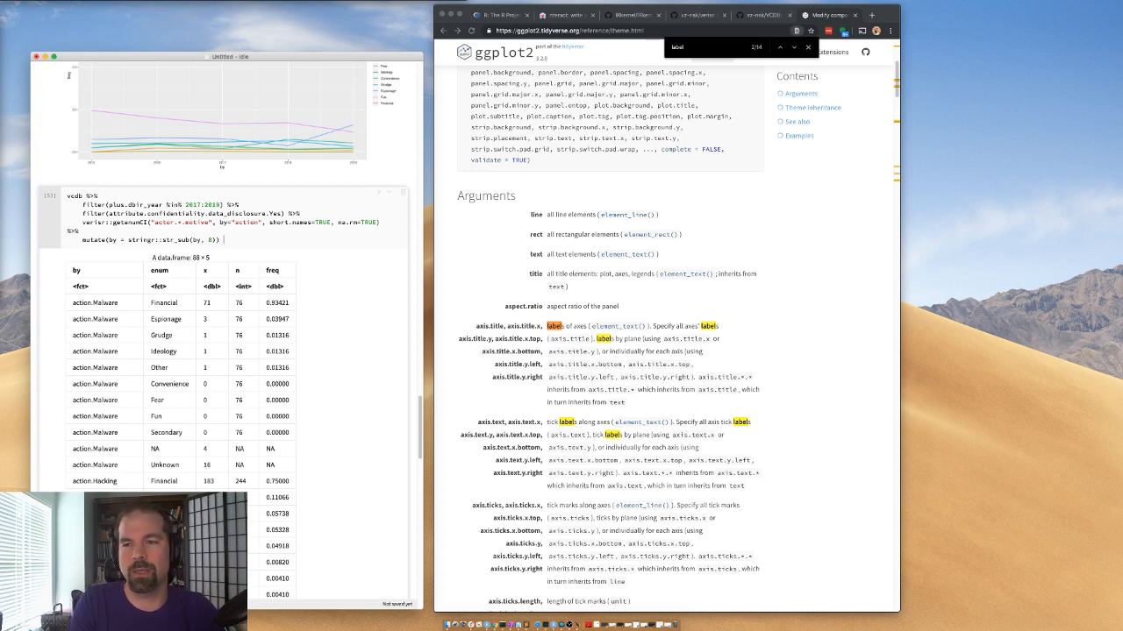
pyautogui.hotkey('shift', 'Return')
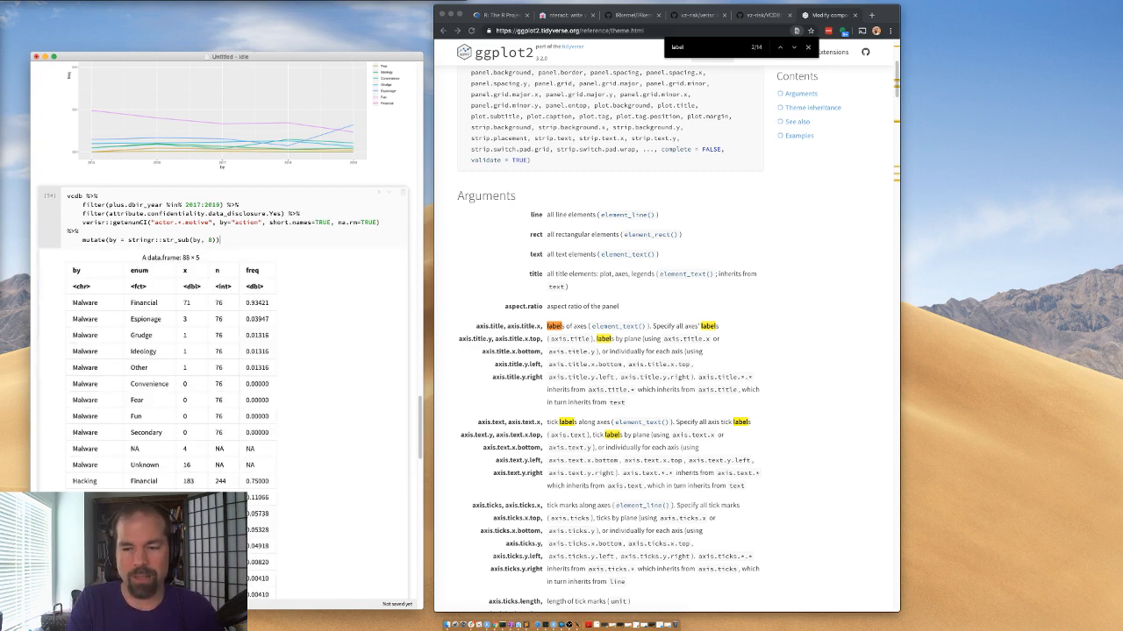
# - Pipe into a second line mutate(freq = scales::percent(freq, accuracy=1)) and run the cell to format the frequencies as whole percentages
pyautogui.scroll(-15, 56, 238)
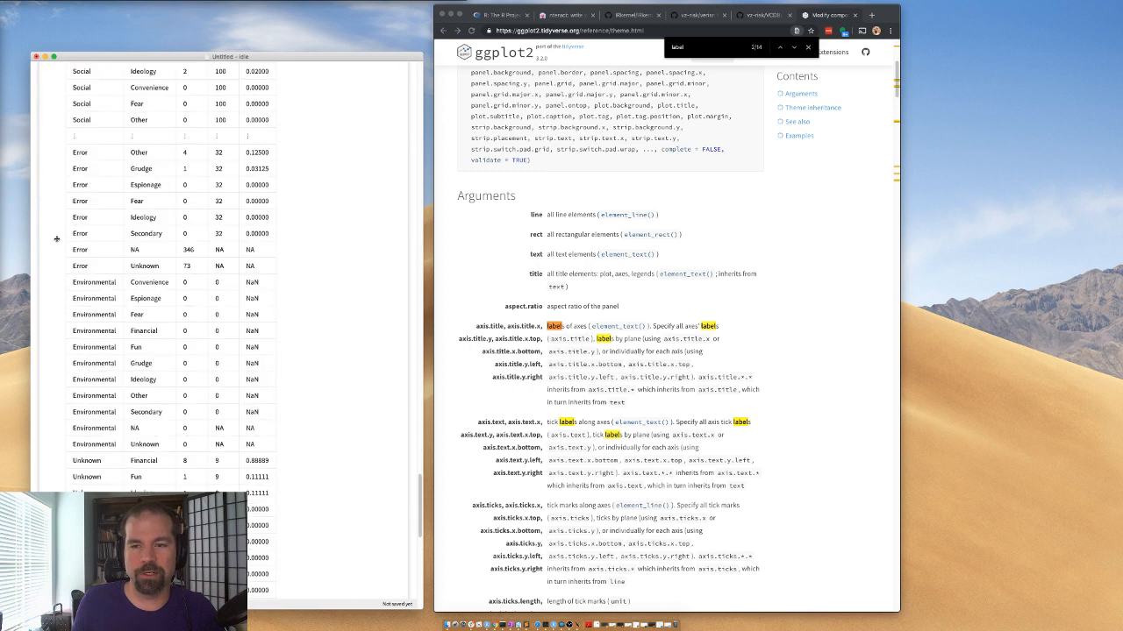
pyautogui.scroll(15, 56, 239)
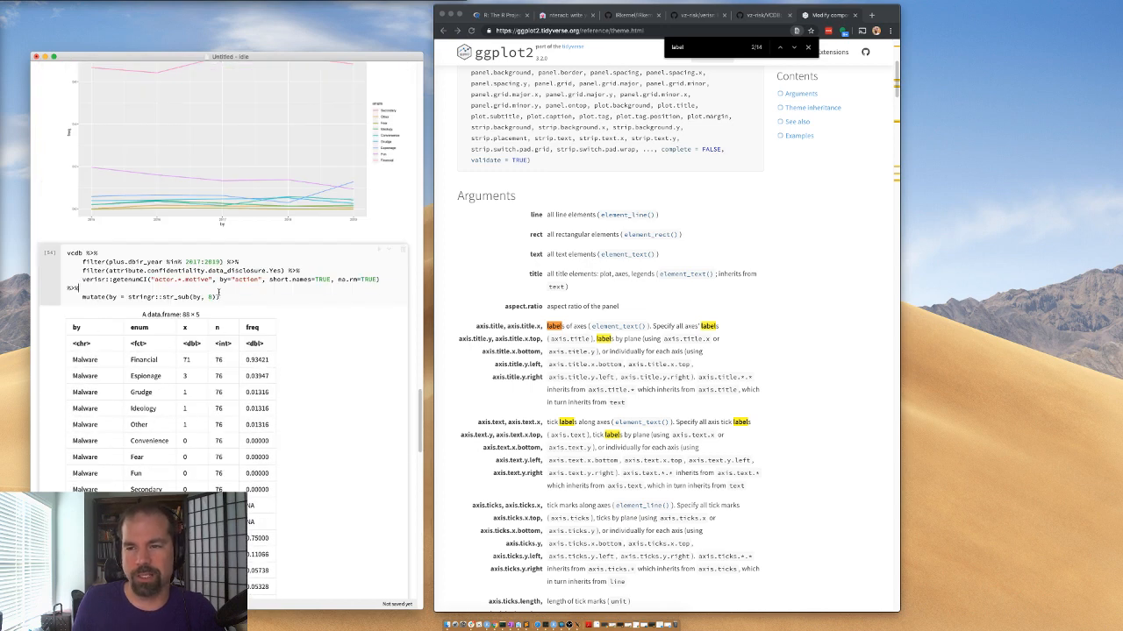
pyautogui.click(223, 296)
pyautogui.write('%>%')
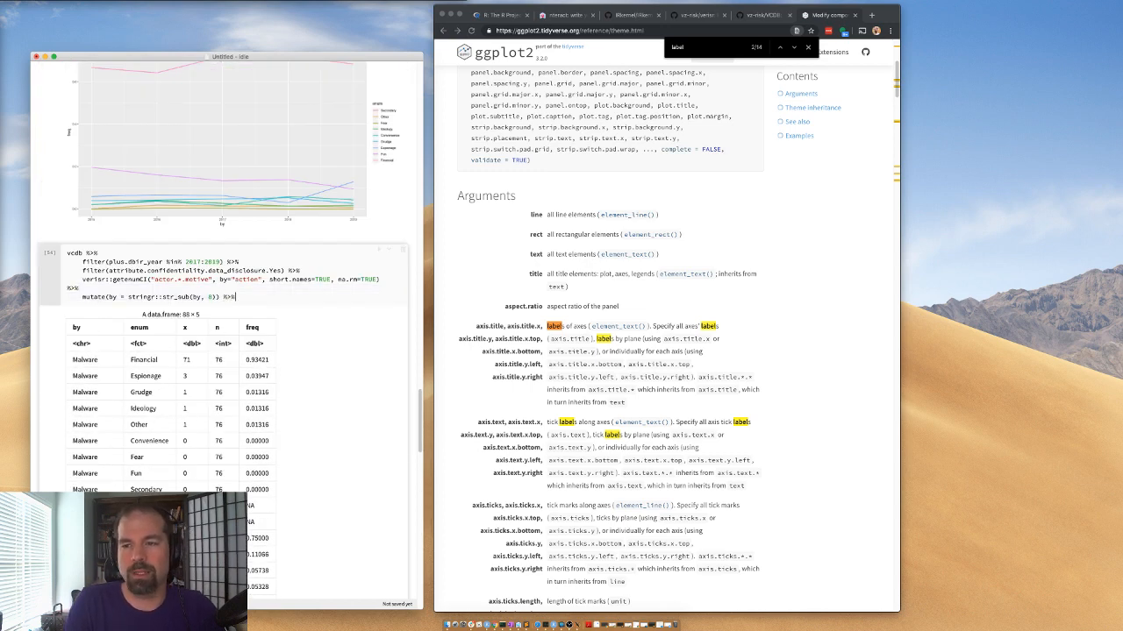
pyautogui.press('Return')
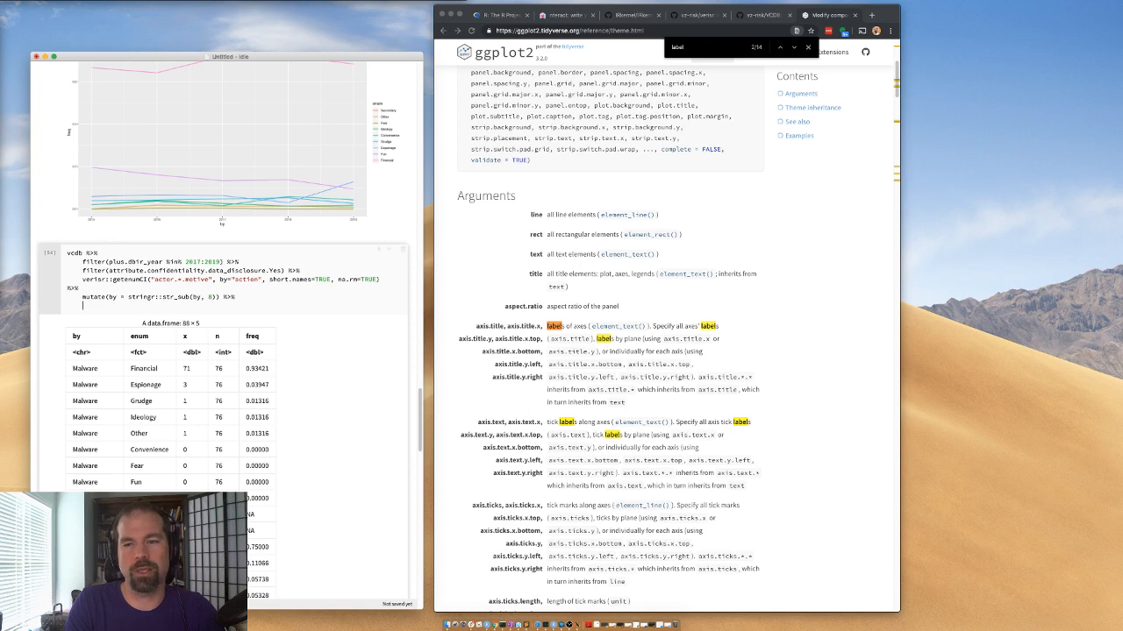
pyautogui.write('mutate(')
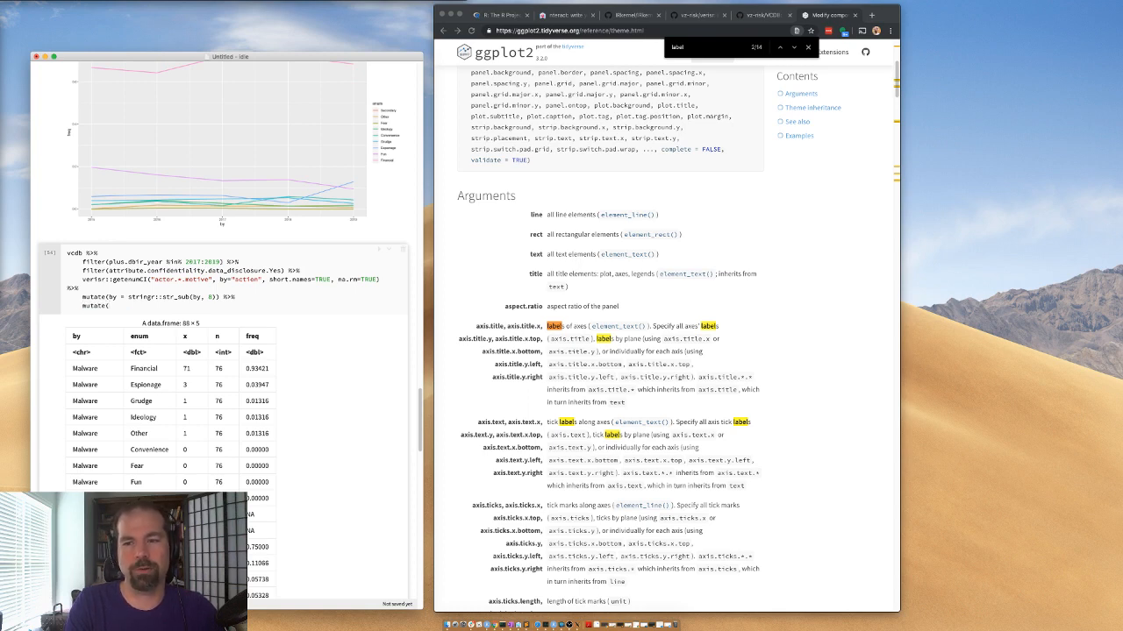
pyautogui.write('freq = scales')
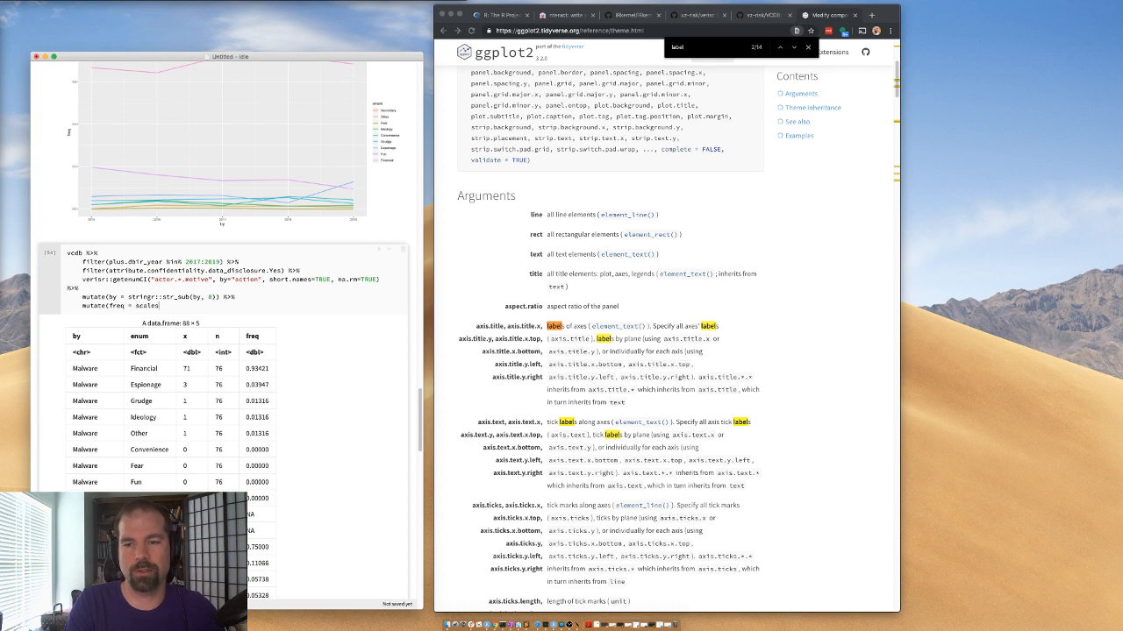
pyautogui.write('::percent(')
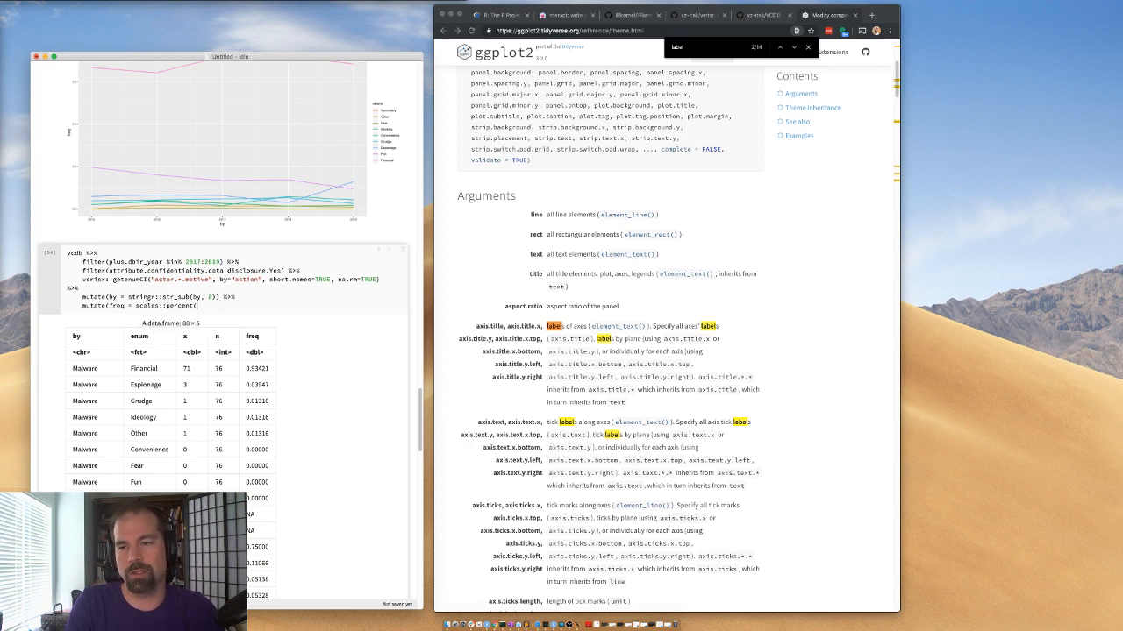
pyautogui.write('freq, accuracy=')
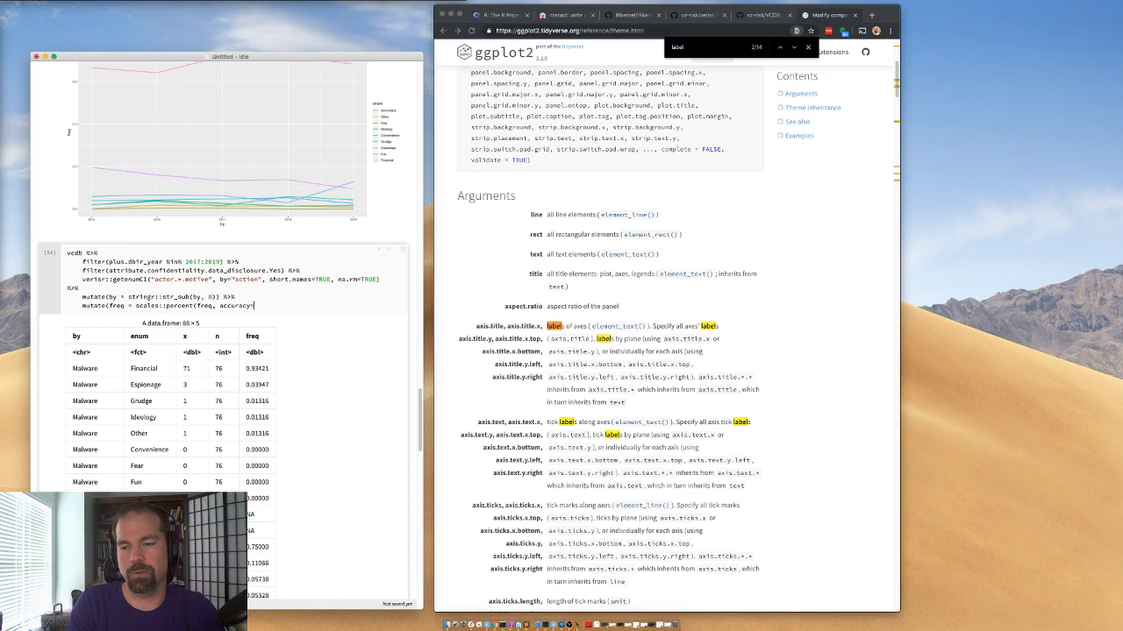
pyautogui.write('1))')
pyautogui.hotkey('shift', 'Return')
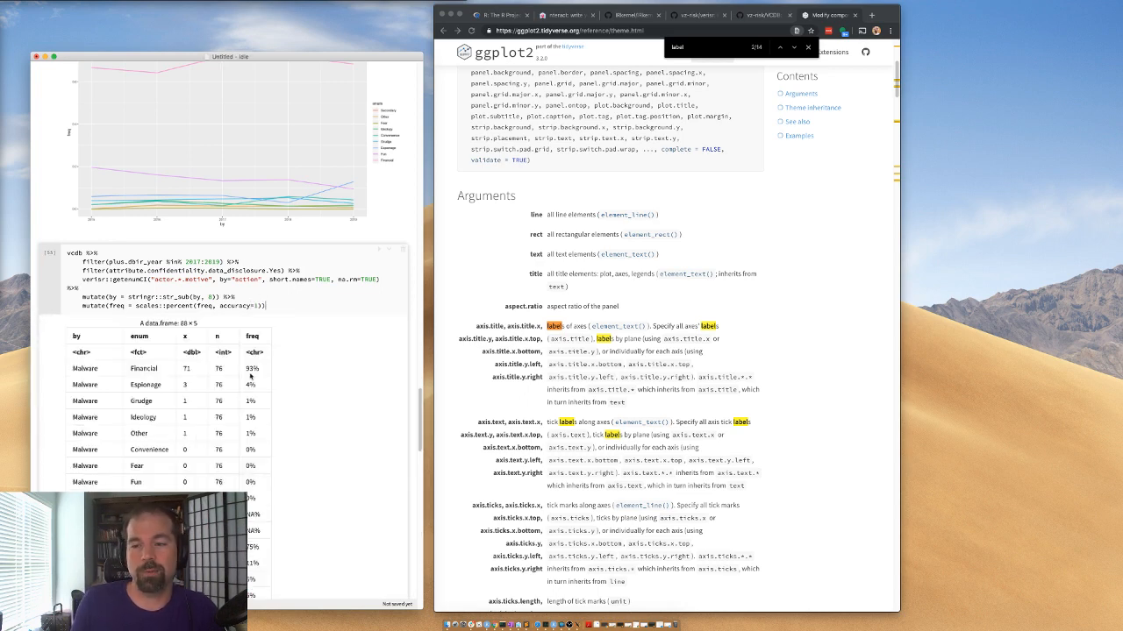
# - Pipe the formatted table into reshape2::dcast(enum~by, value.var="freq") on a new line to lay out motives against actions
pyautogui.scroll(-4, 166, 281)
pyautogui.scroll(4, 334, 240)
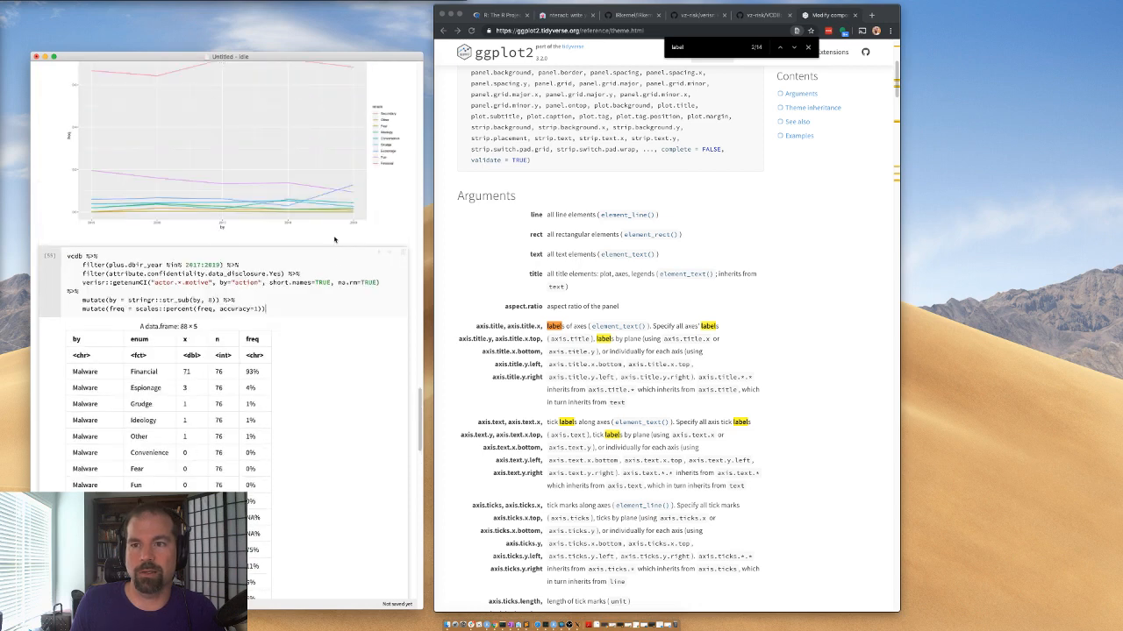
pyautogui.click(289, 304)
pyautogui.write('%>%')
pyautogui.press('Return')
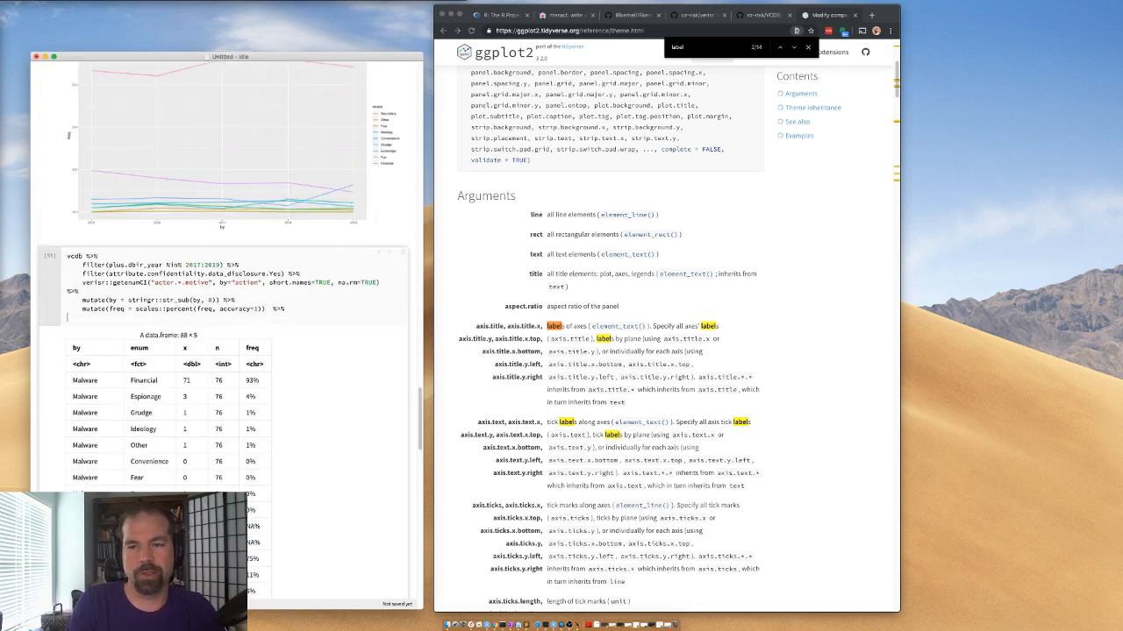
pyautogui.write('reshape::')
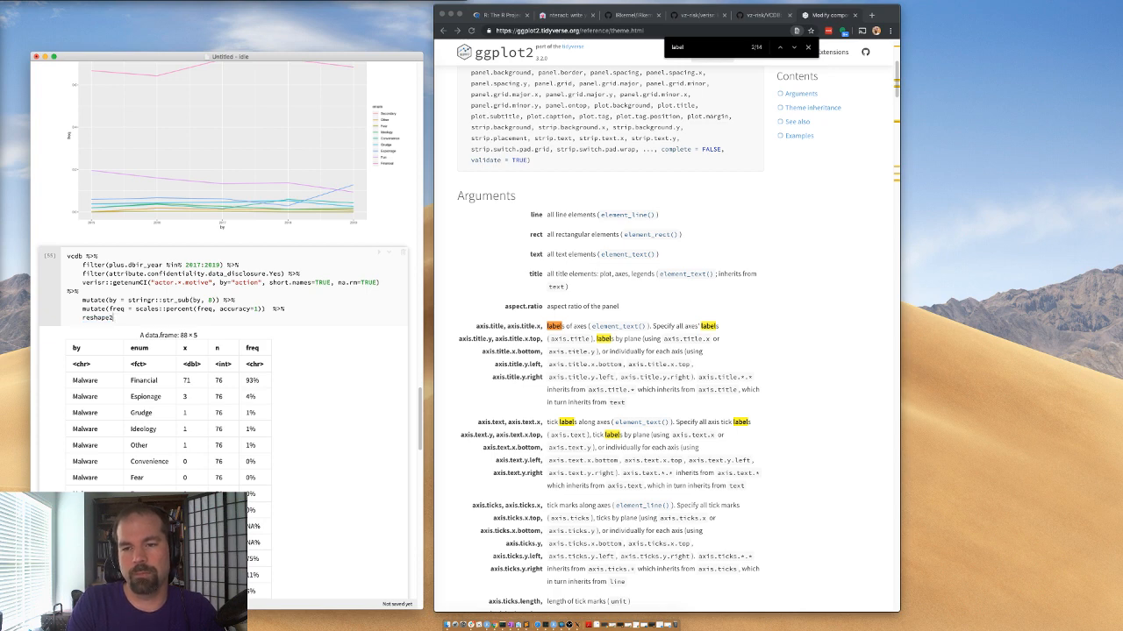
pyautogui.write('::dcast(enum~')
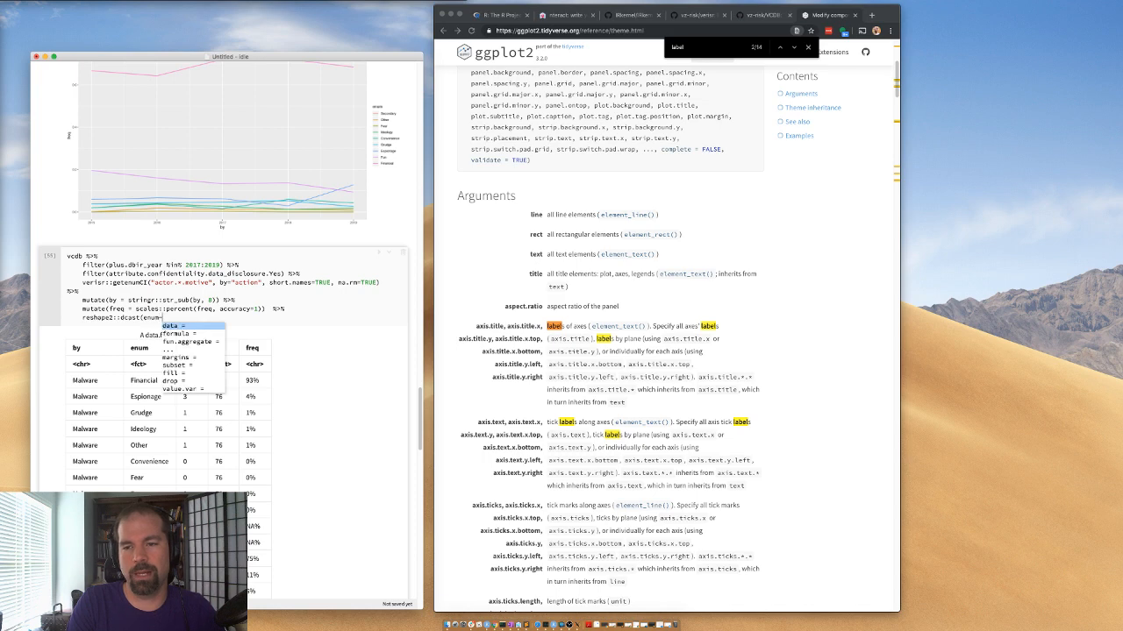
pyautogui.write('by, ')
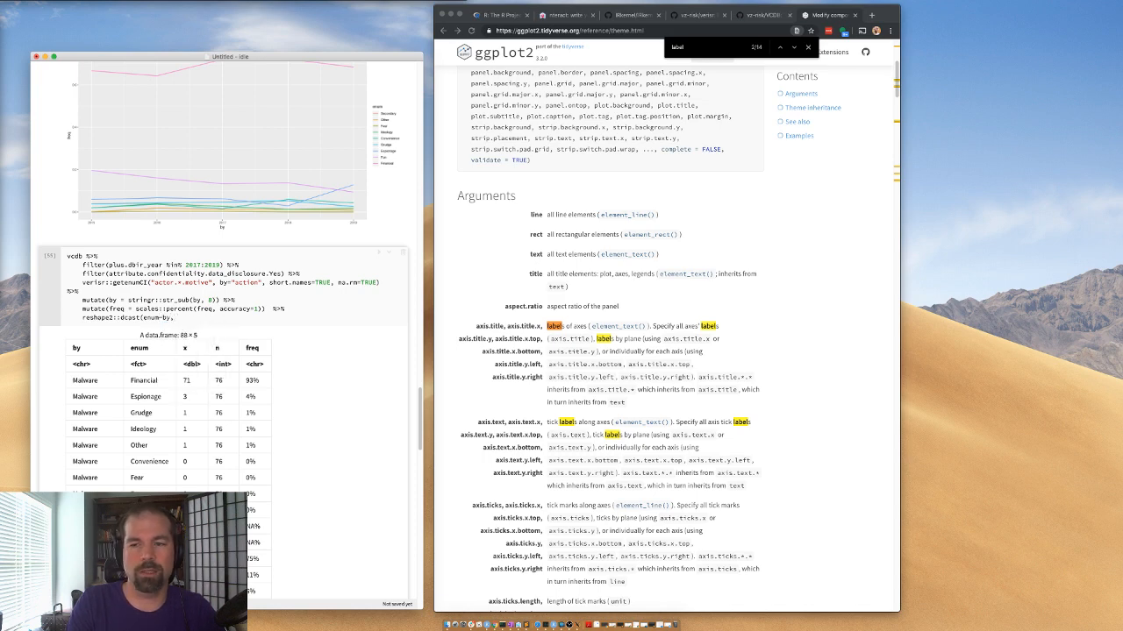
pyautogui.write('value.var="')
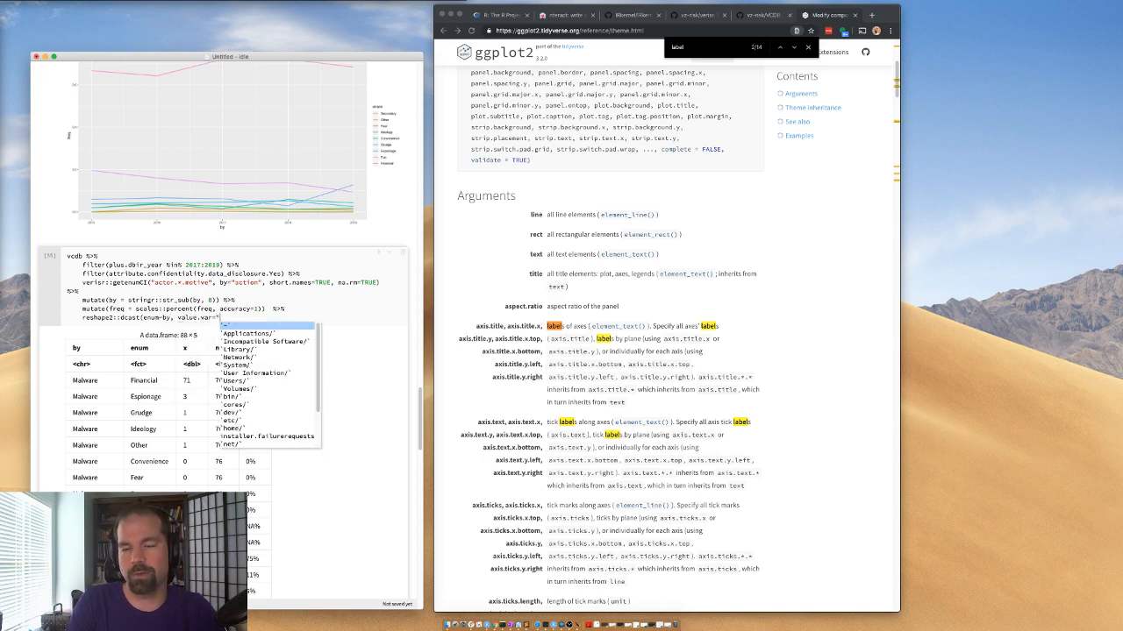
pyautogui.write('fre')
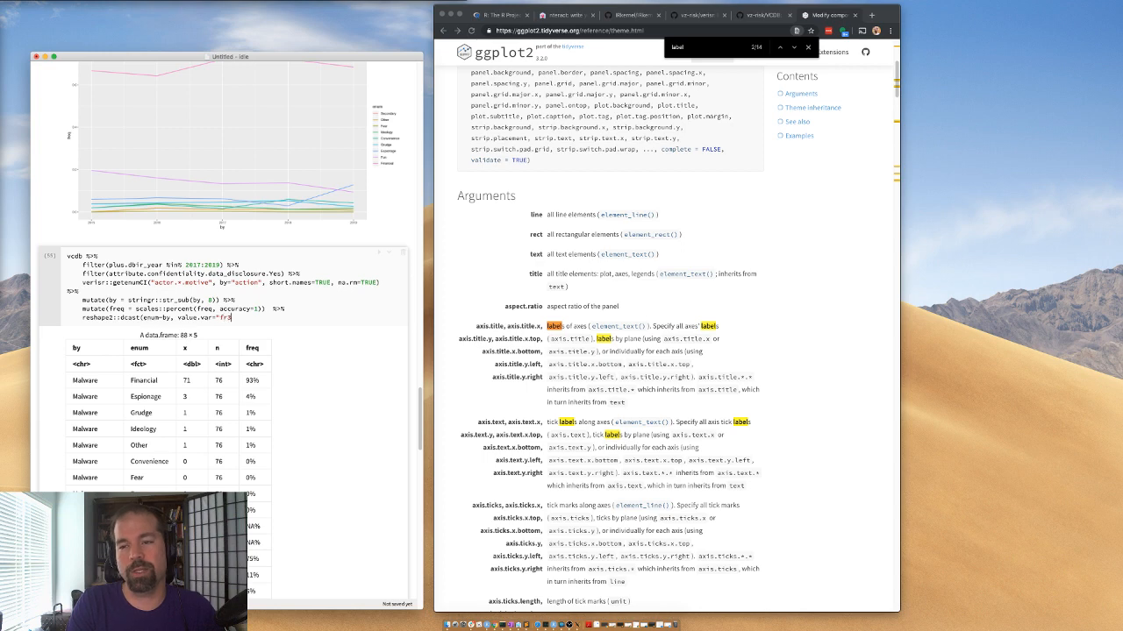
pyautogui.write('q")')
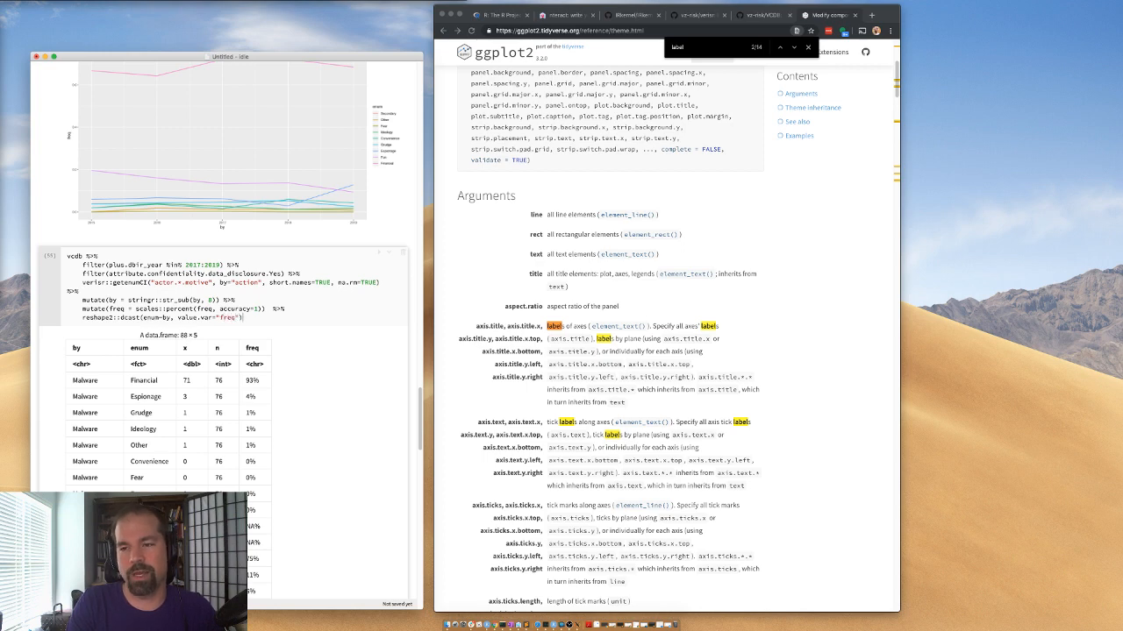
# - Run the cell to lay out the motive-by-action table, and examine its columns and the Unknown and NA rows
pyautogui.hotkey('shift', 'Return')
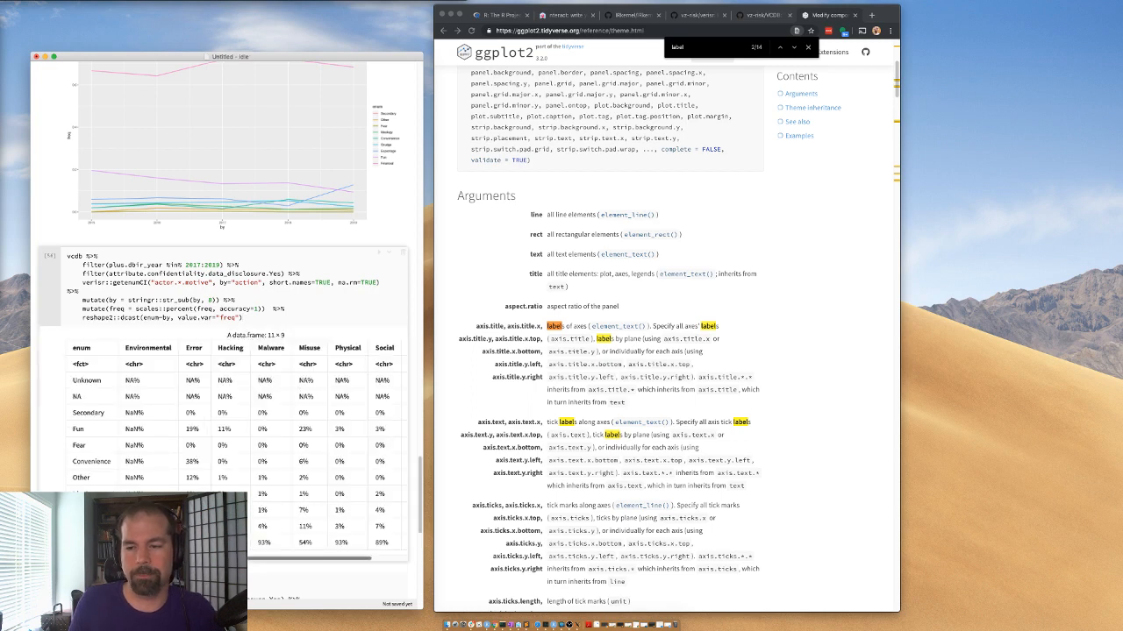
pyautogui.hscroll(3, 125, 473)
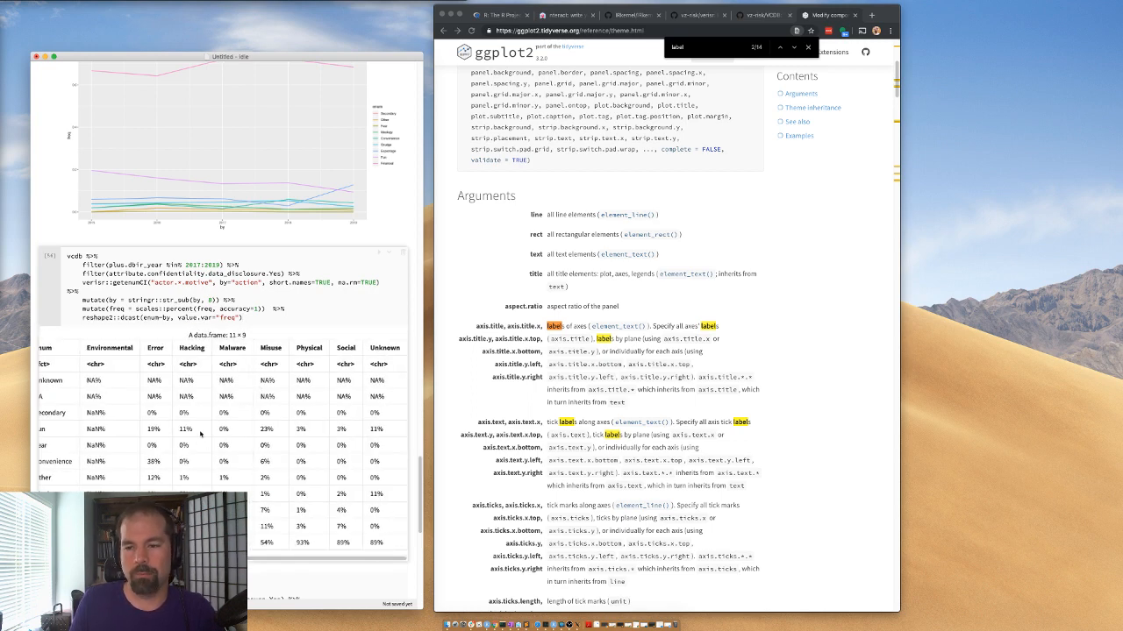
pyautogui.moveTo(352, 544); pyautogui.dragTo(158, 355)
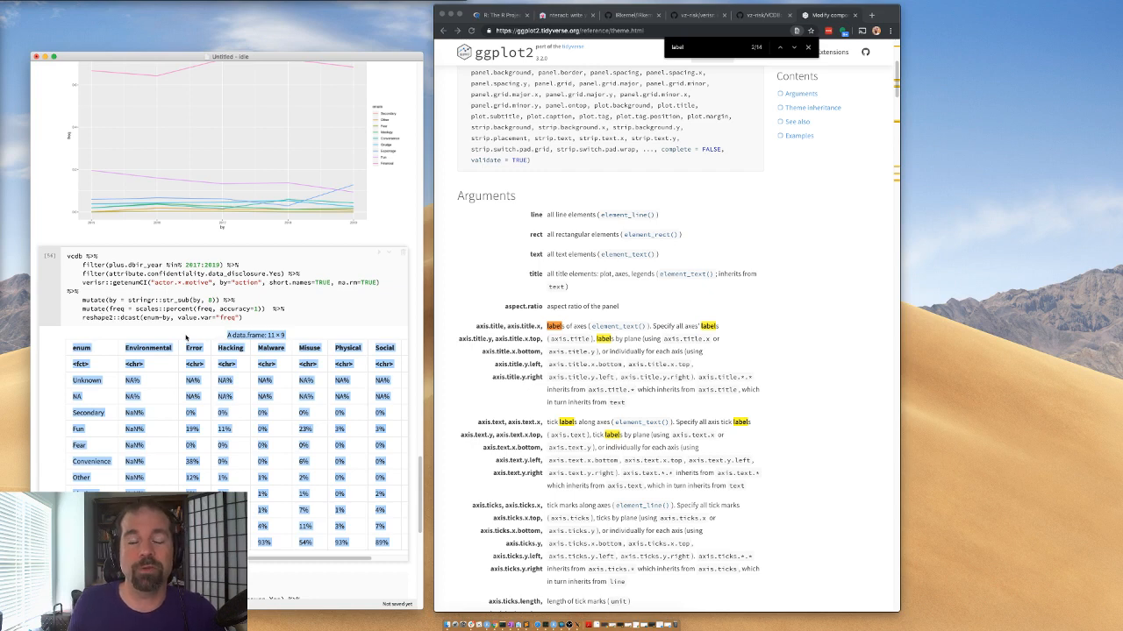
pyautogui.click(193, 443)
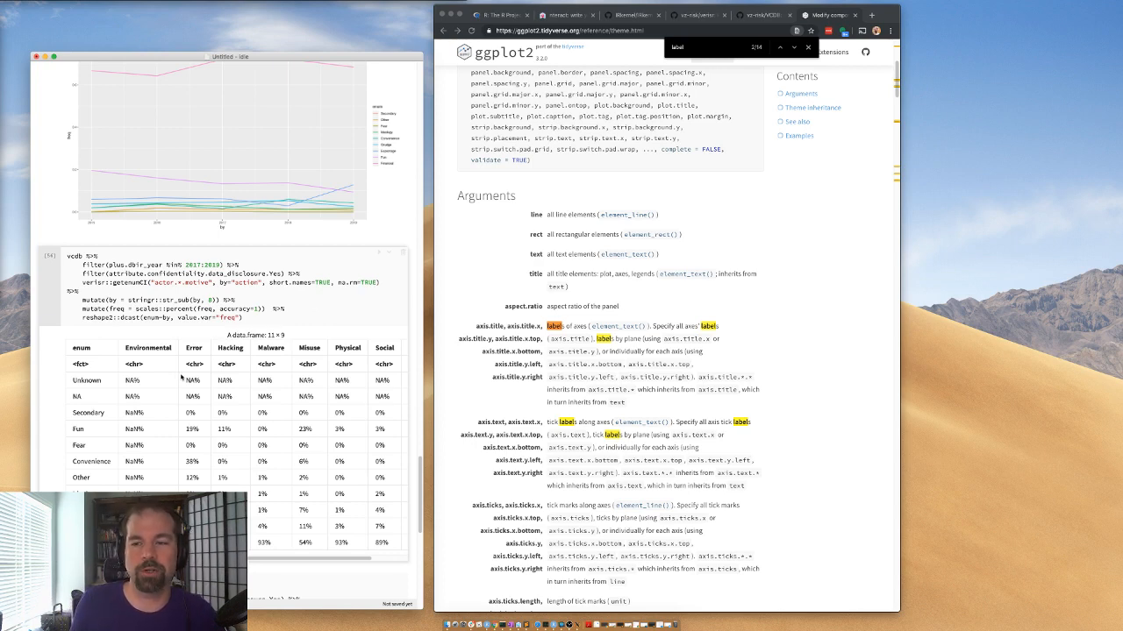
pyautogui.moveTo(185, 380); pyautogui.dragTo(198, 391)
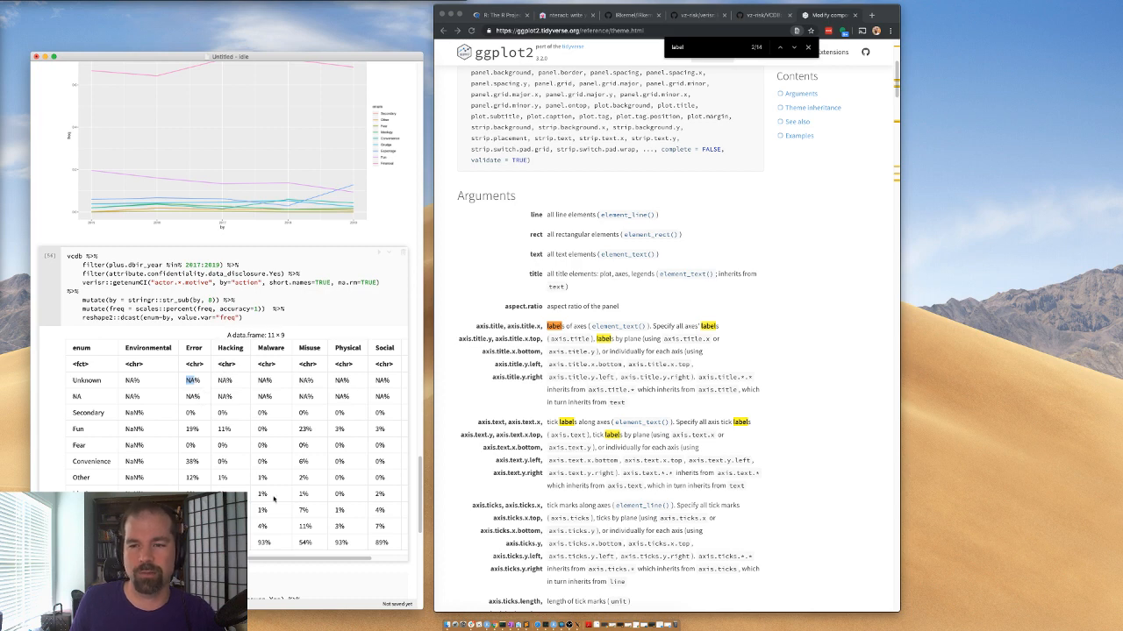
pyautogui.moveTo(74, 380); pyautogui.dragTo(181, 401)
# - Insert filter(!is.na(n)) %>% on a new line before the mutate calls, and run the cell to drop the NA rows
pyautogui.click(246, 298)
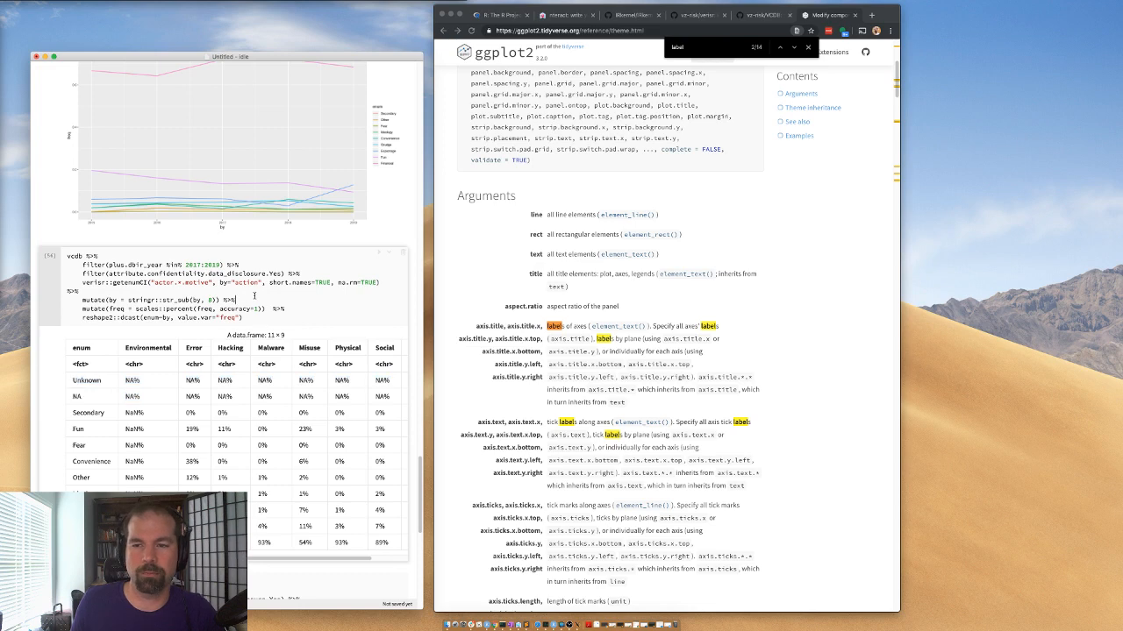
pyautogui.click(171, 293)
pyautogui.press('Return')
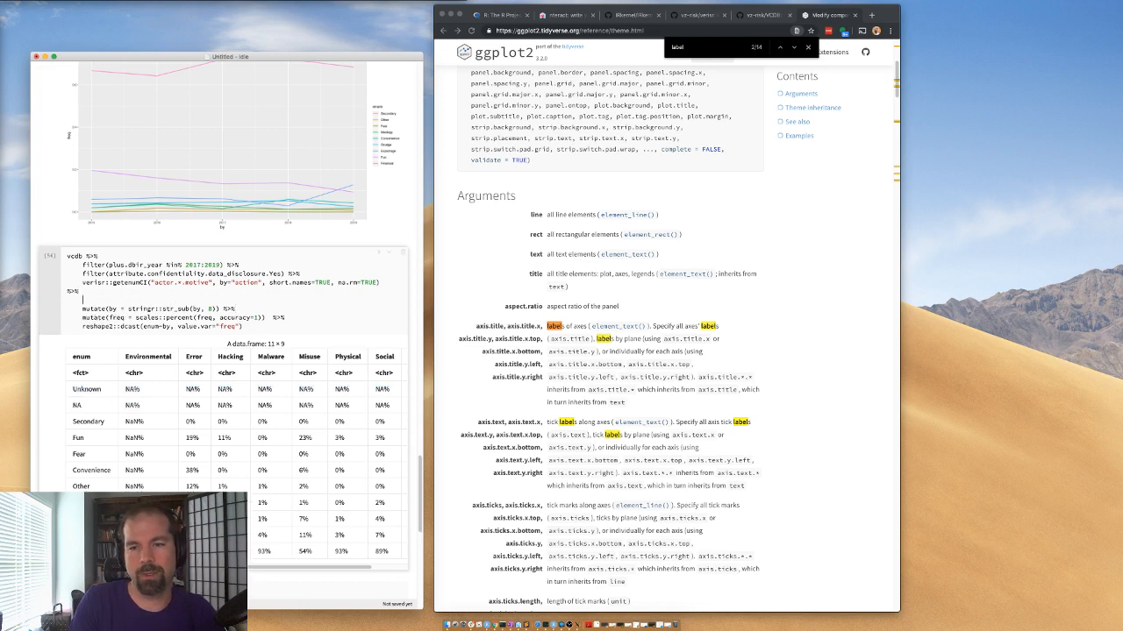
pyautogui.write('filt')
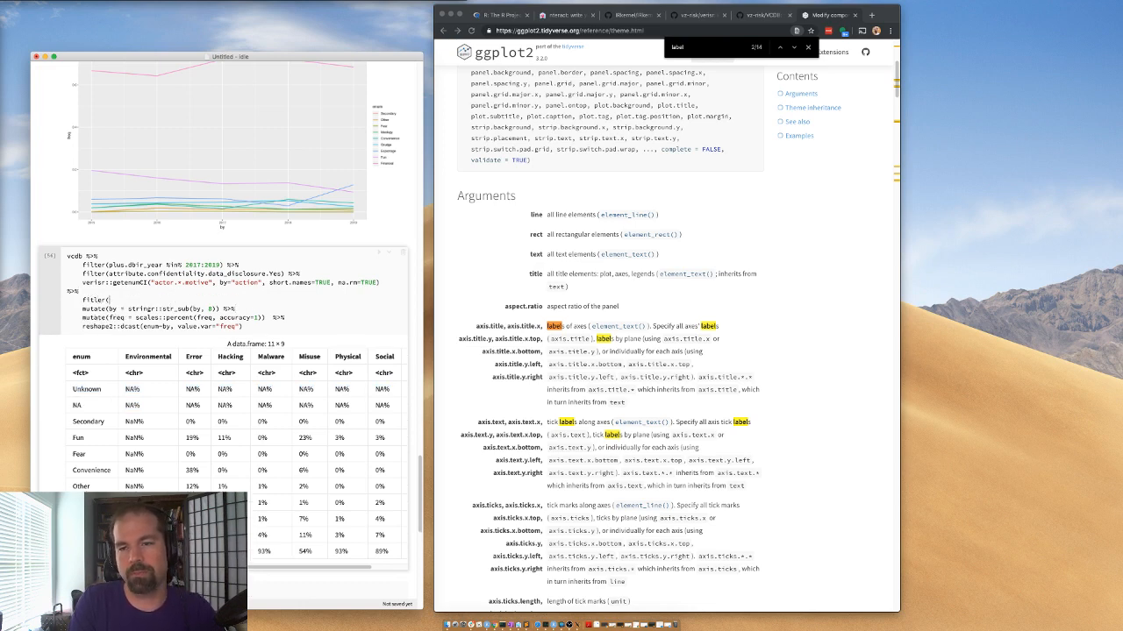
pyautogui.write('er(na.')
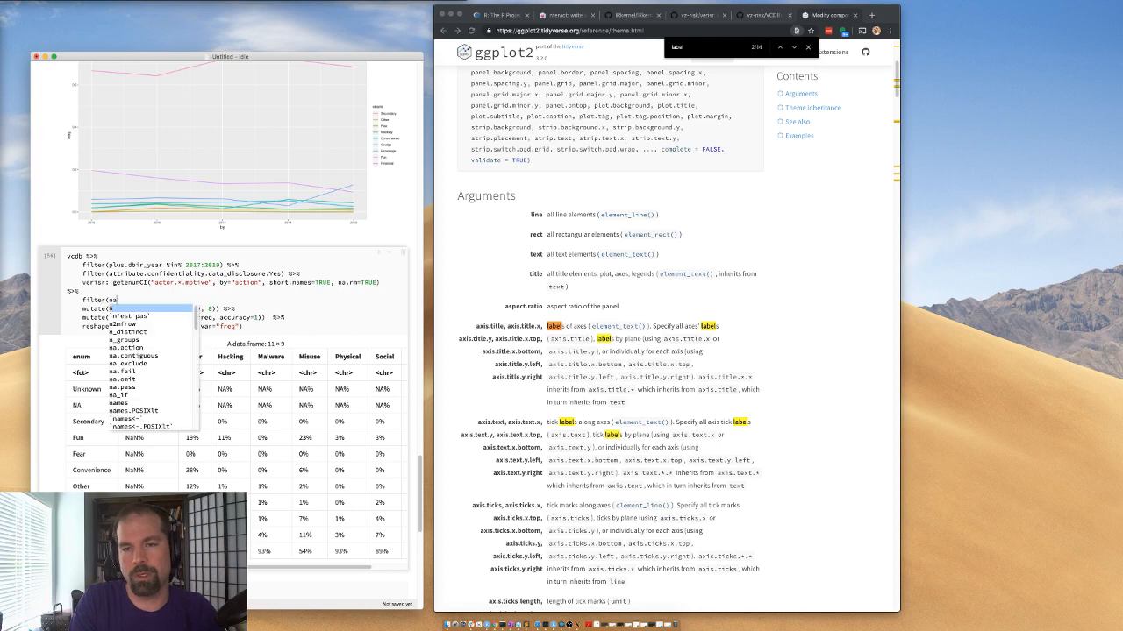
pyautogui.press('BackSpace')
pyautogui.press('BackSpace')
pyautogui.press('BackSpace')
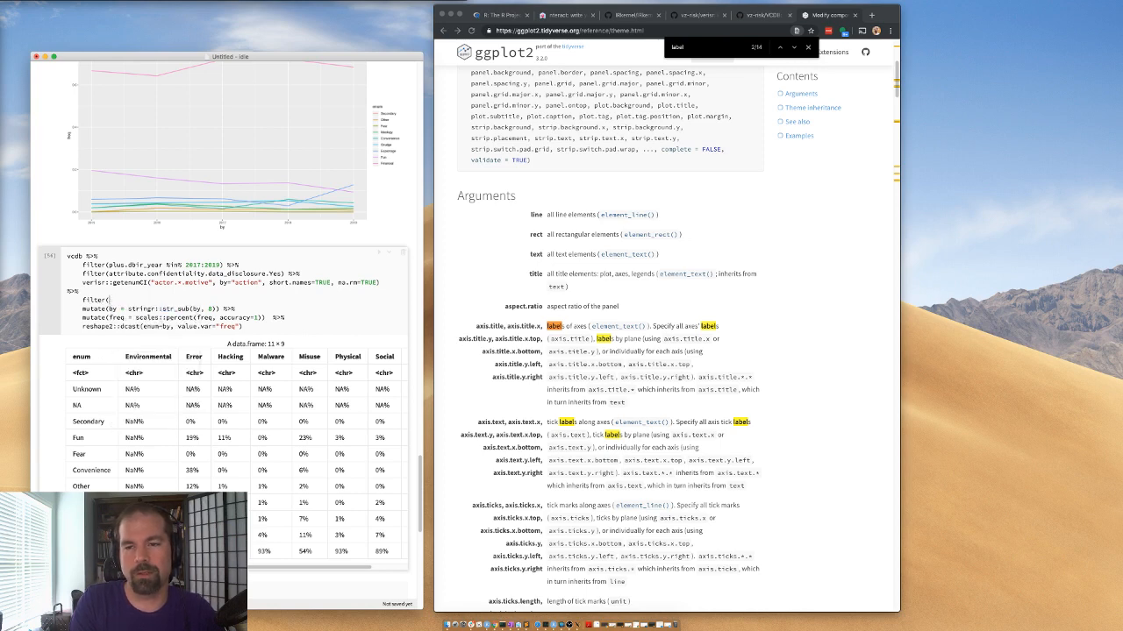
pyautogui.write('is.na(n)) %>%')
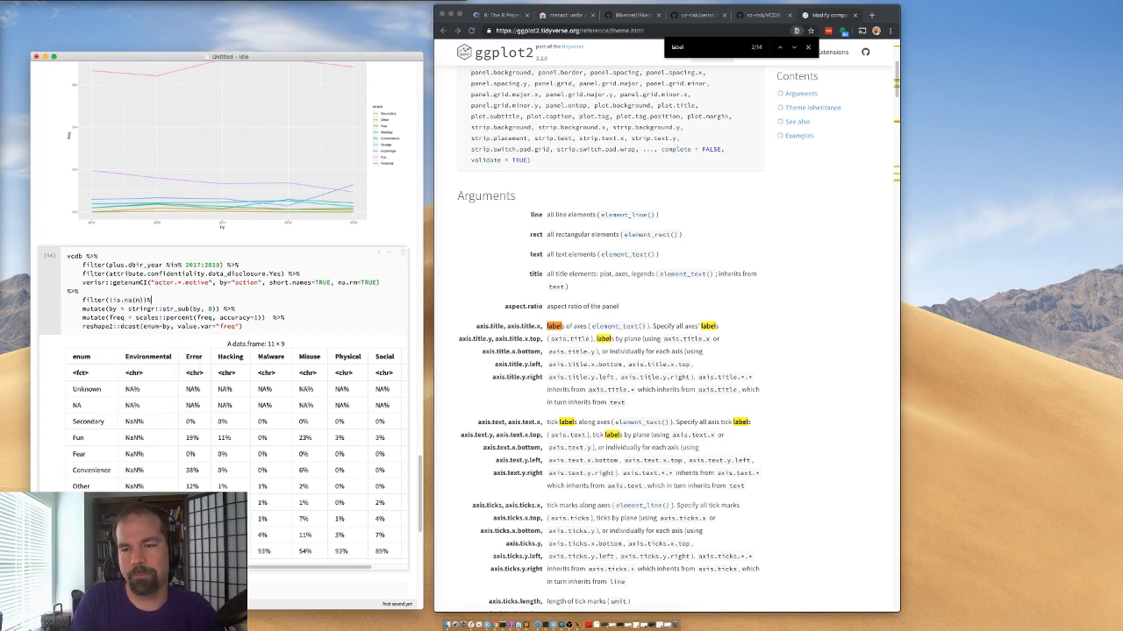
pyautogui.write('%>%')
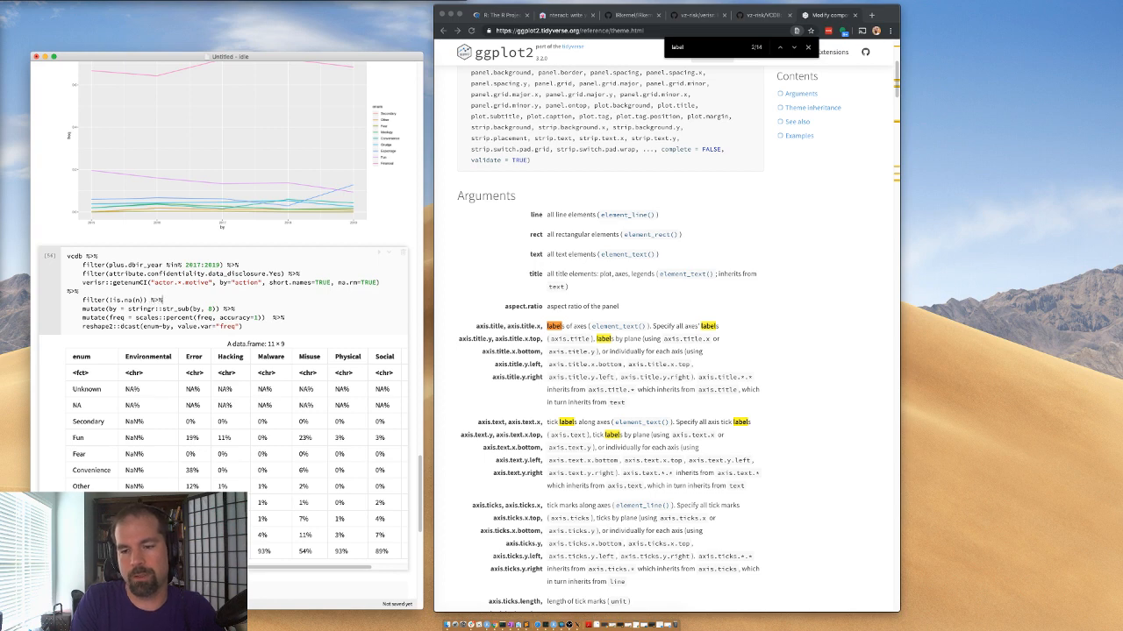
pyautogui.hotkey('ctrl', 'Return')
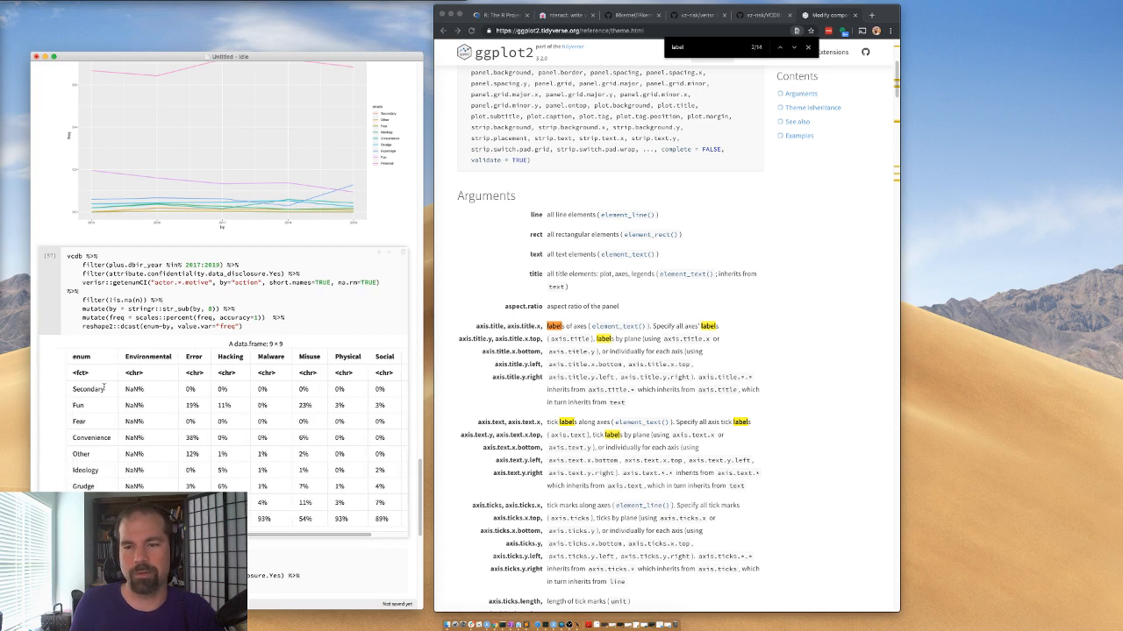
# - Examine the motive-by-action table, comparing the Fun and Convenience percentages for Error, Hacking and Misuse
pyautogui.hscroll(3, 309, 530)
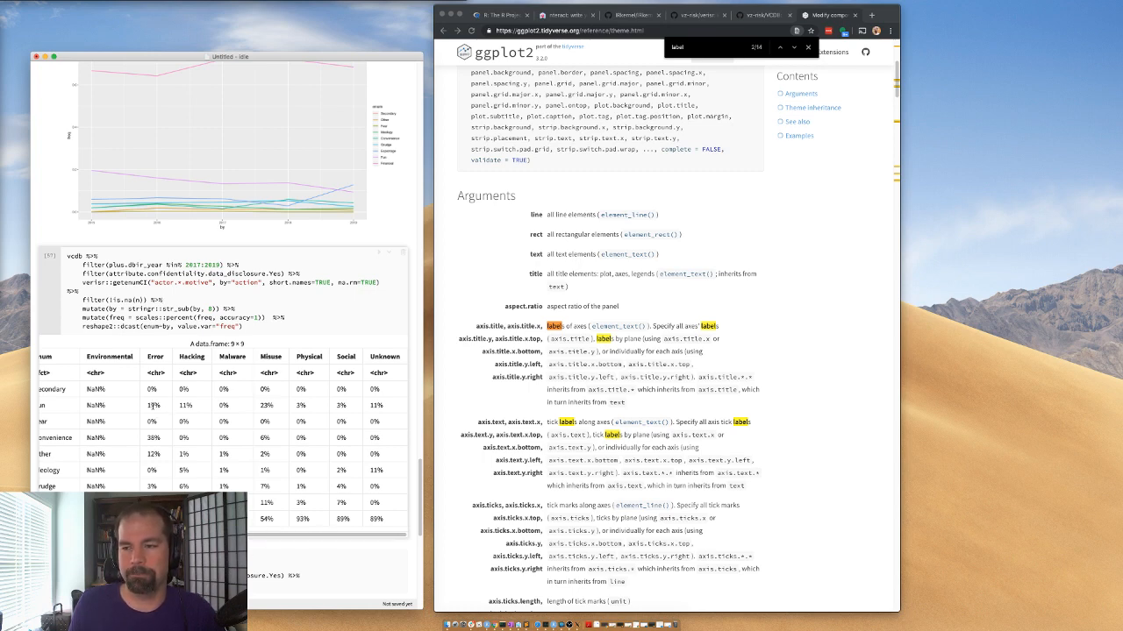
pyautogui.moveTo(153, 406); pyautogui.dragTo(286, 410)
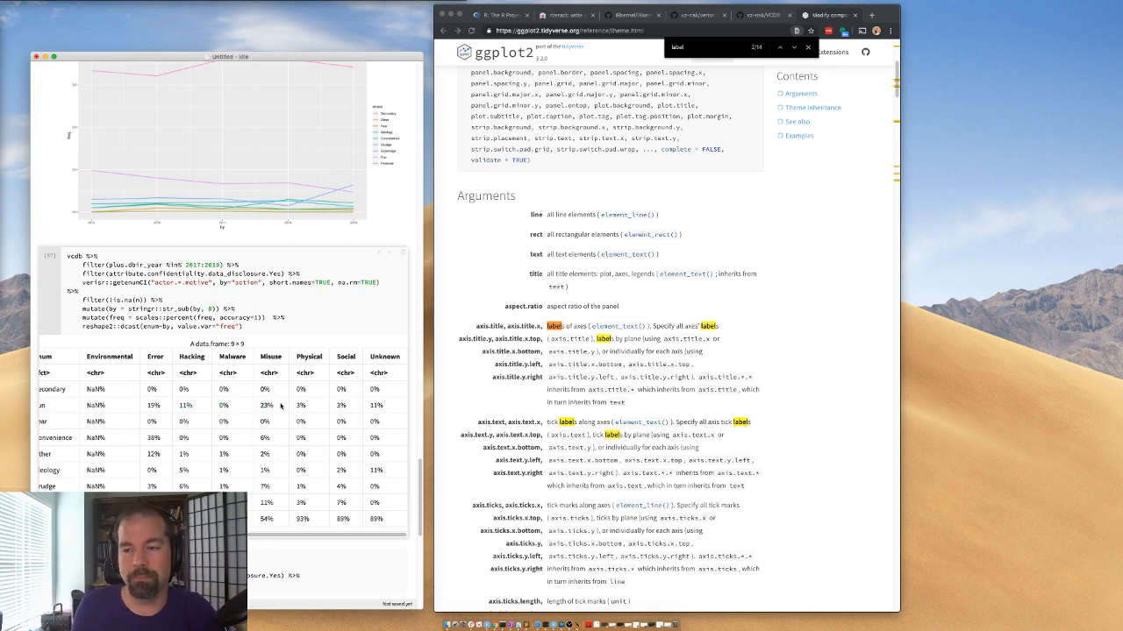
pyautogui.moveTo(105, 406); pyautogui.dragTo(79, 406)
pyautogui.click(80, 406)
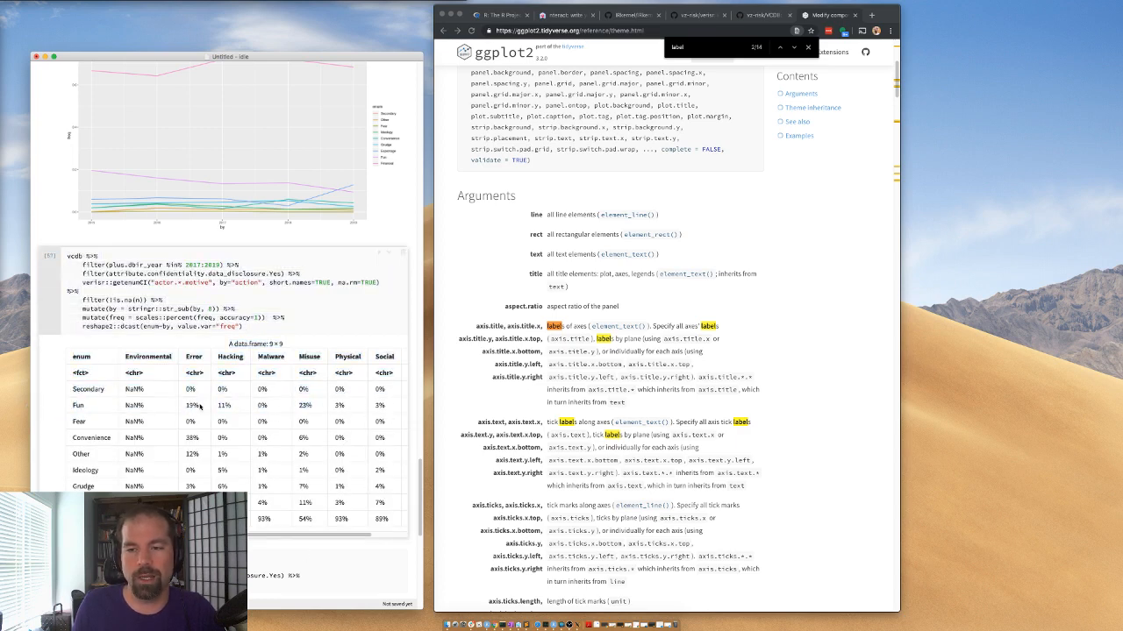
pyautogui.moveTo(201, 406); pyautogui.dragTo(114, 404)
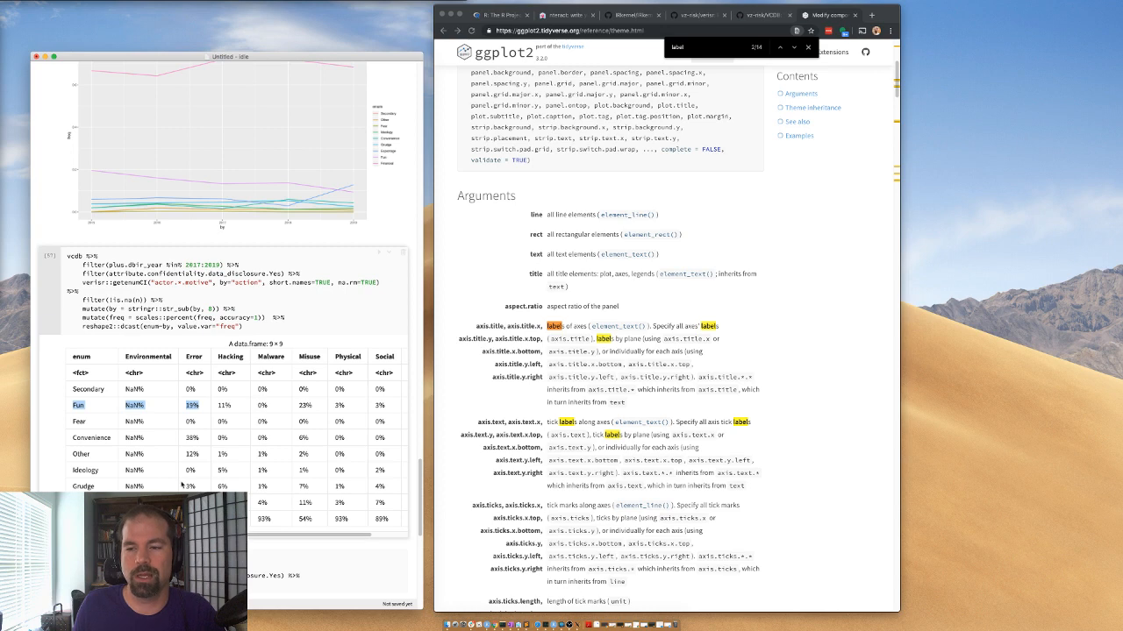
pyautogui.scroll(-1, 181, 484)
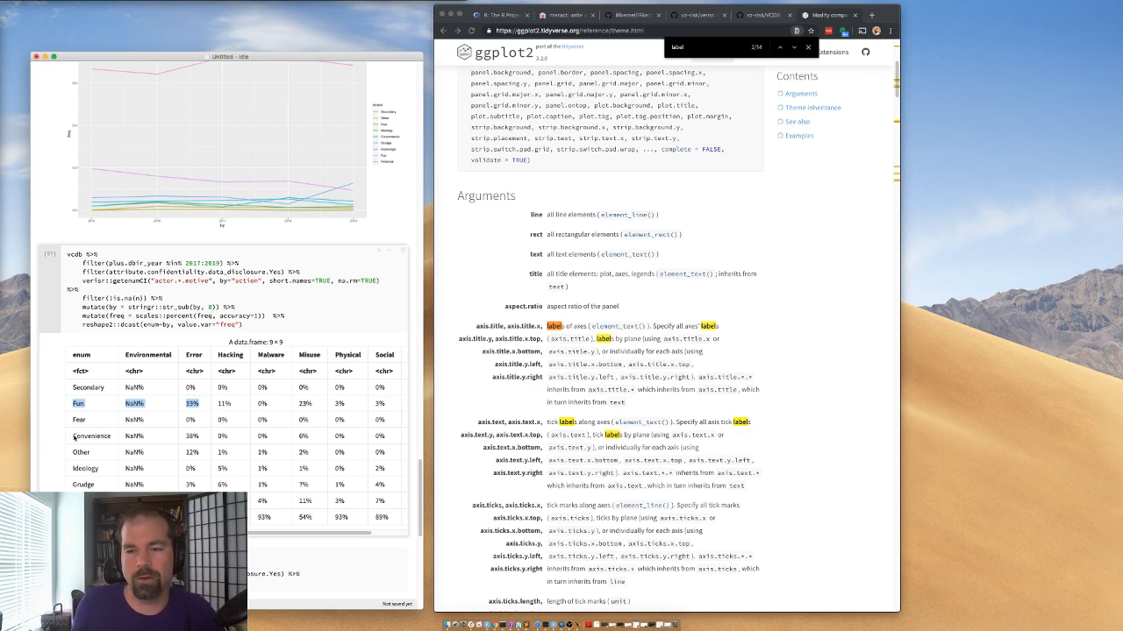
pyautogui.moveTo(99, 436); pyautogui.dragTo(198, 440)
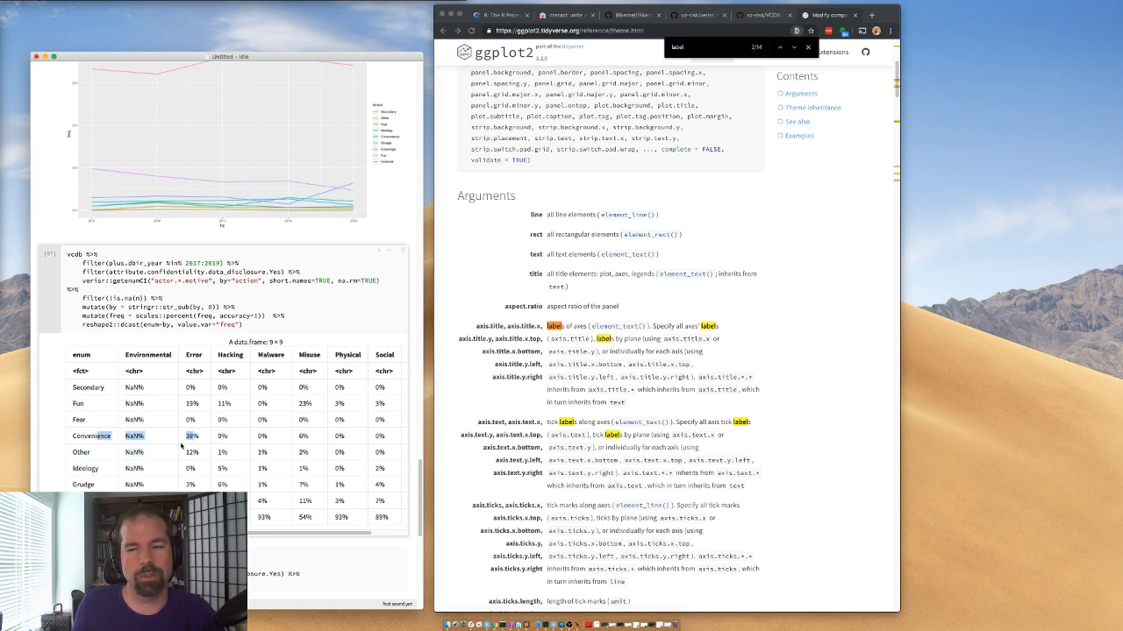
pyautogui.moveTo(200, 405); pyautogui.dragTo(92, 404)
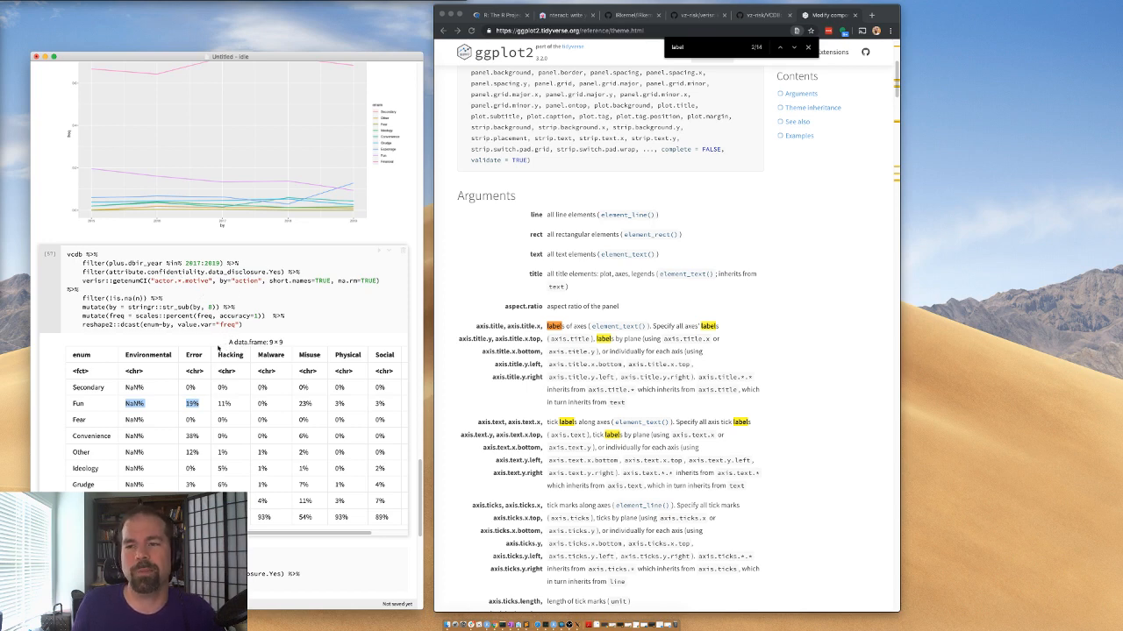
pyautogui.click(196, 302)
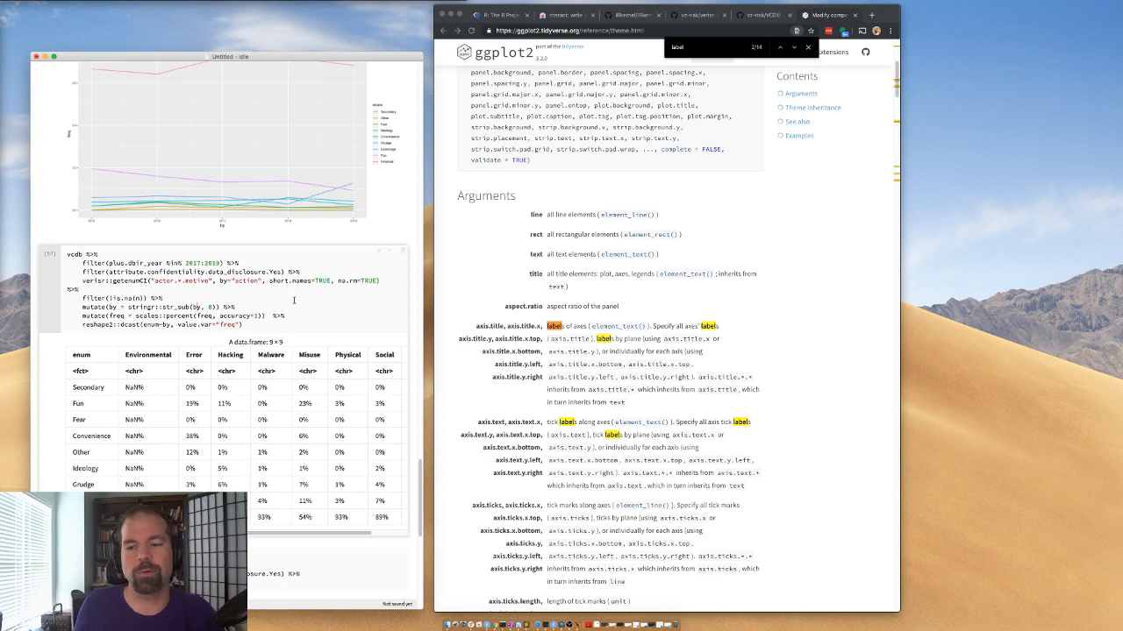
pyautogui.scroll(-5, 274, 312)
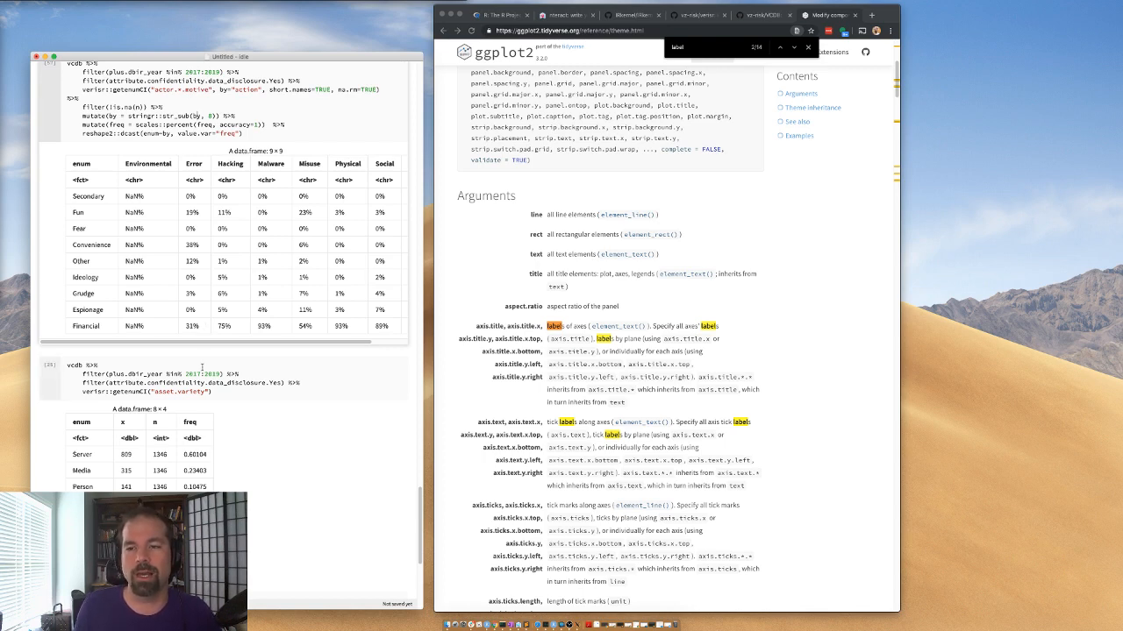
pyautogui.scroll(5, 211, 281)
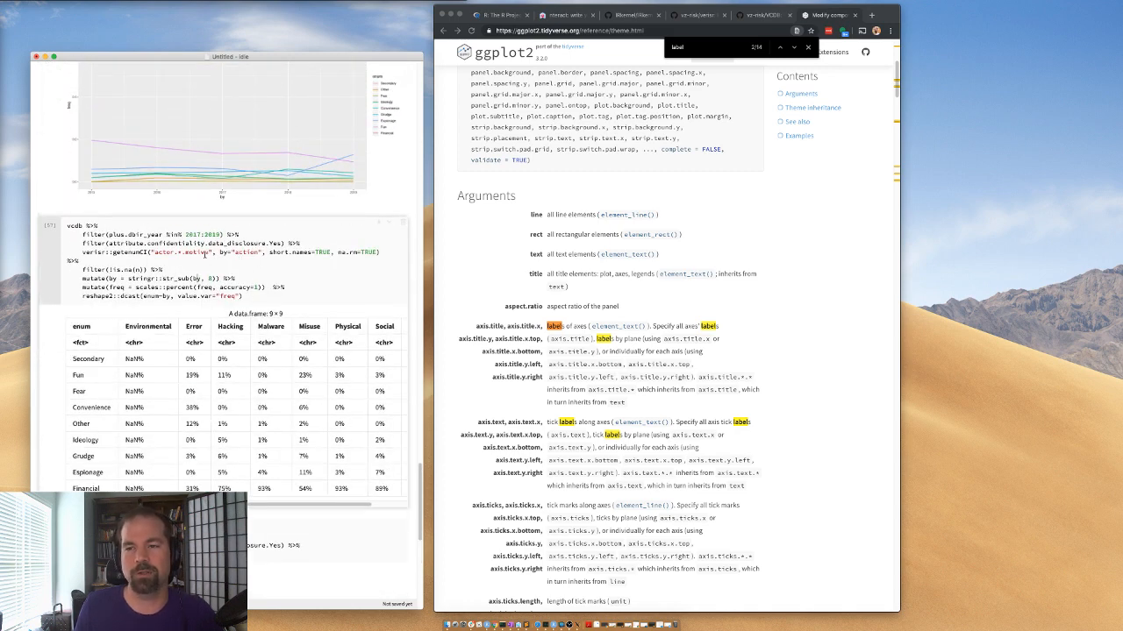
# - Copy the whole motive-by-action pipeline into a new cell directly below its output table
pyautogui.moveTo(210, 253); pyautogui.dragTo(160, 254)
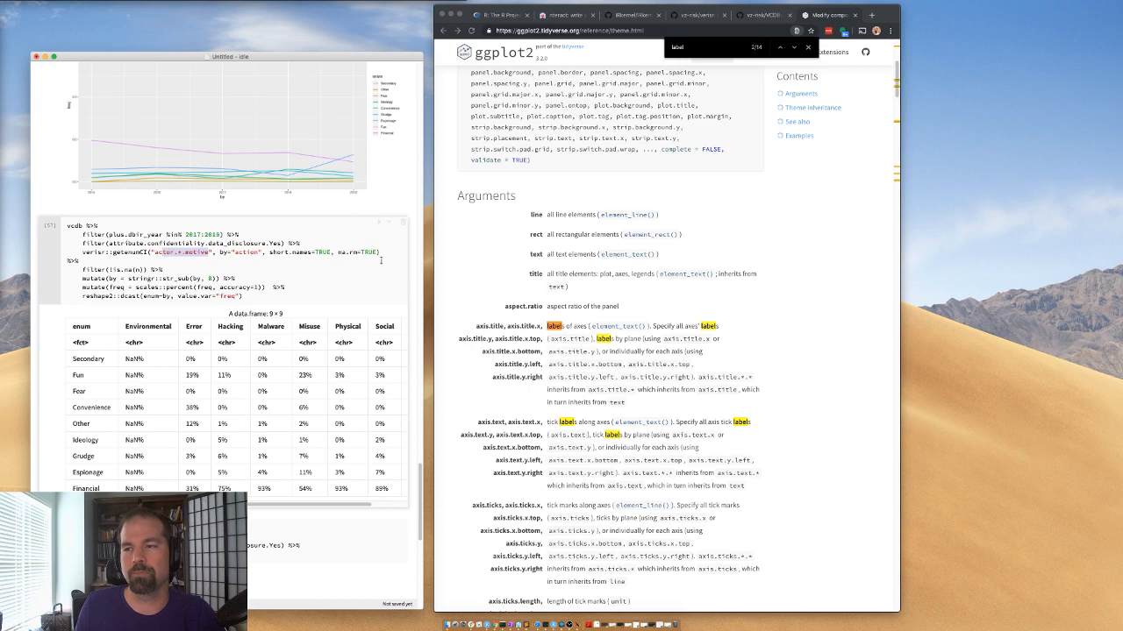
pyautogui.moveTo(309, 299); pyautogui.dragTo(20, 227)
pyautogui.press('super+c')
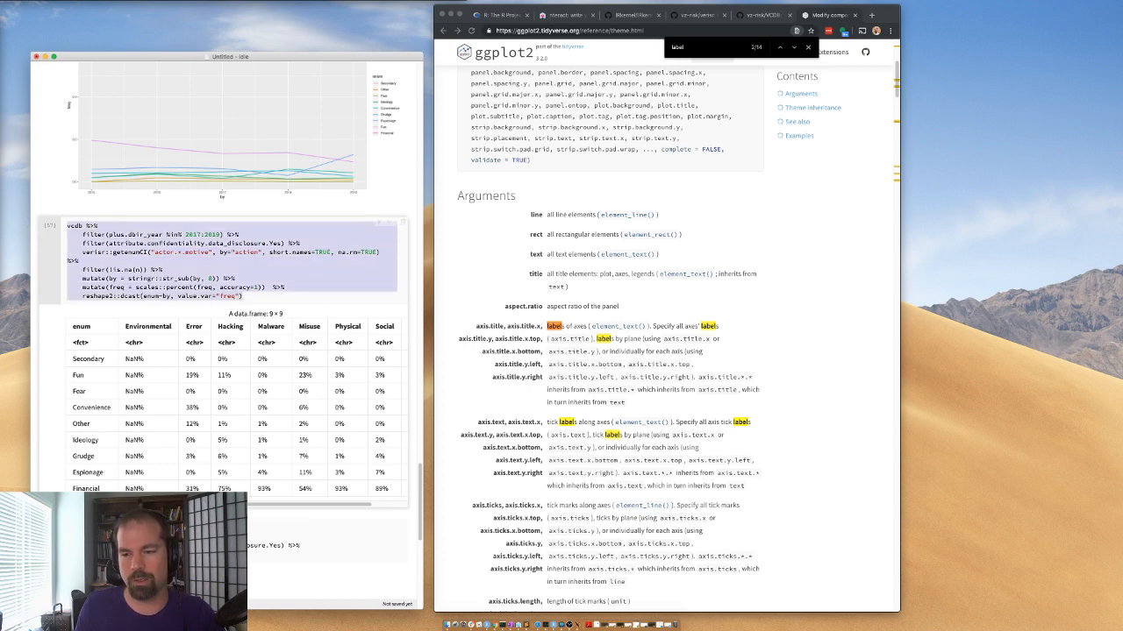
pyautogui.press('super+shift+b')
pyautogui.press('super+v')
pyautogui.scroll(-5, 155, 338)
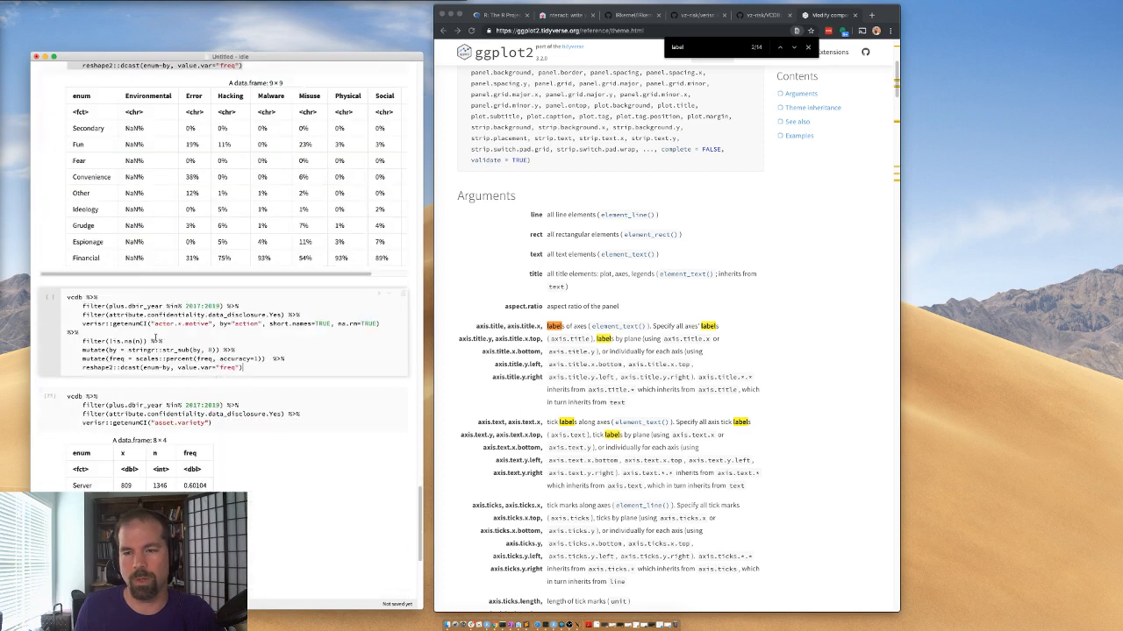
# - In the new cell, comment out the mutate(by) line and change the getenumCI arguments to "action" and by="victim.industry2"
pyautogui.click(85, 349)
pyautogui.press('super+slash')
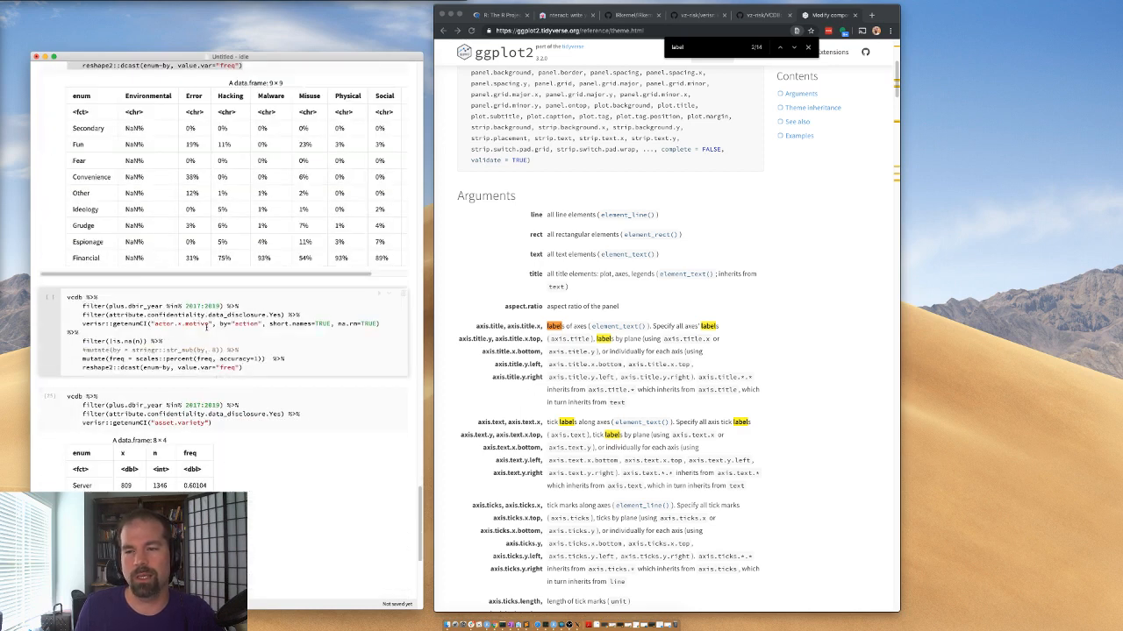
pyautogui.click(208, 323)
pyautogui.moveTo(208, 324)
pyautogui.mouseDown()
pyautogui.moveTo(156, 324)
pyautogui.moveTo(208, 323)
pyautogui.mouseUp()
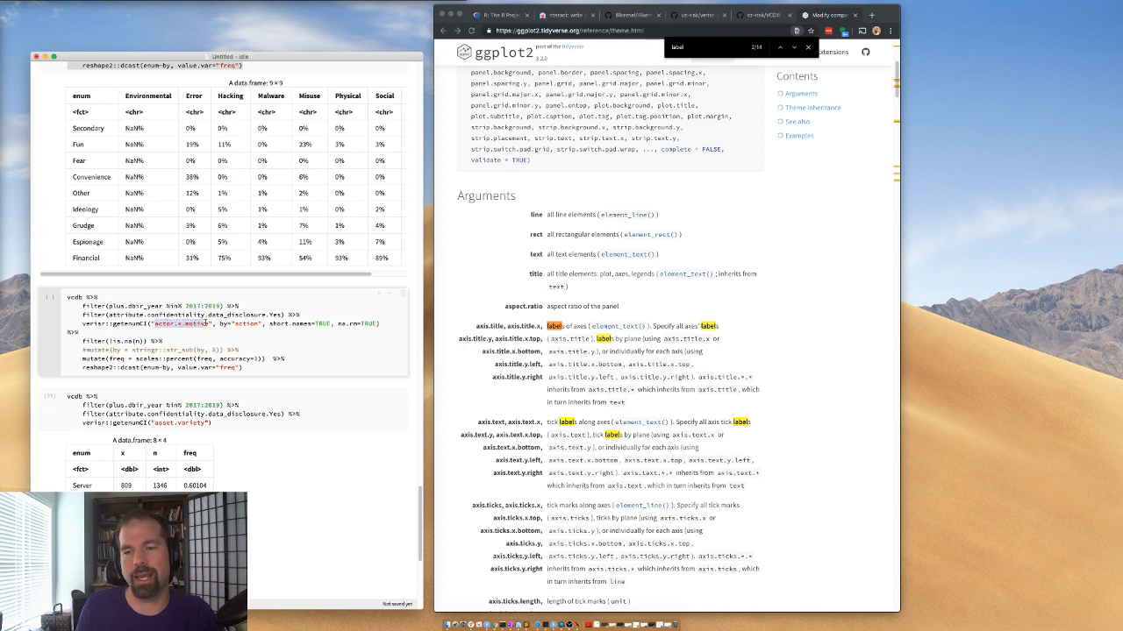
pyautogui.write('action')
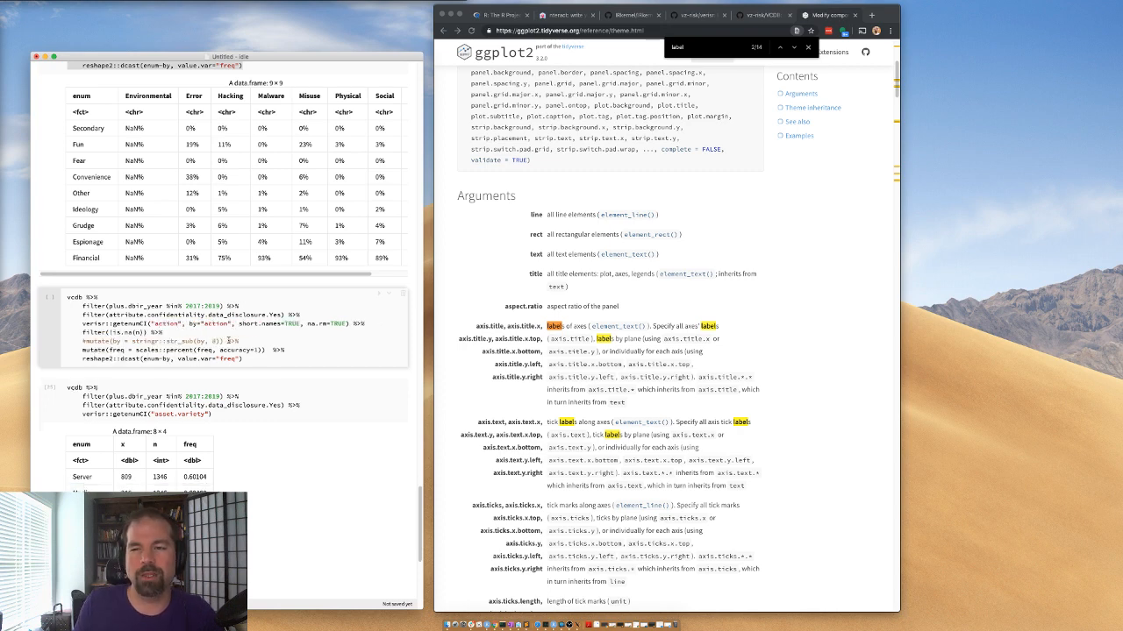
pyautogui.moveTo(228, 324); pyautogui.dragTo(204, 324)
pyautogui.write('victim.in')
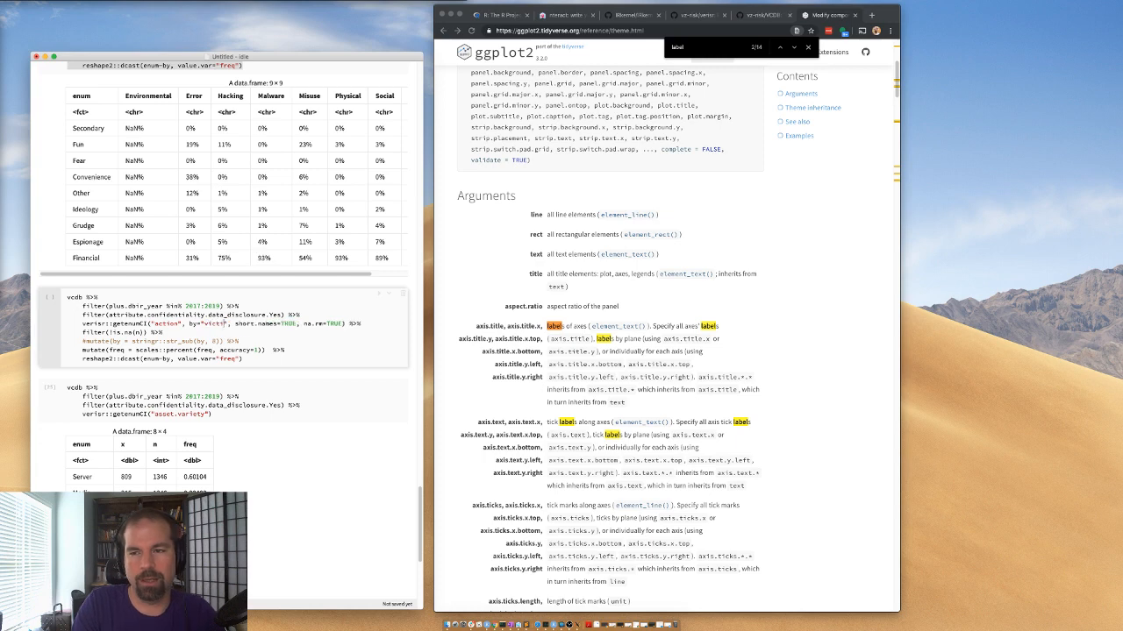
pyautogui.write('dustry2')
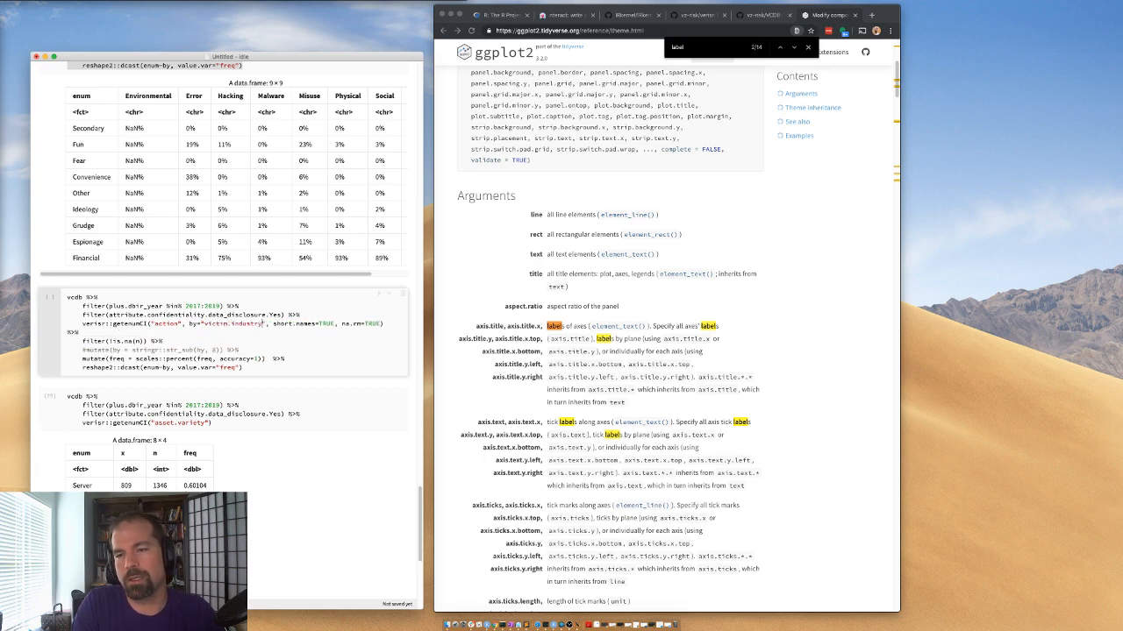
# - Uncomment the mutate(by) line with the str_sub start set to 18, and run the cell to tabulate actions by industry
pyautogui.click(82, 350)
pyautogui.press('Delete')
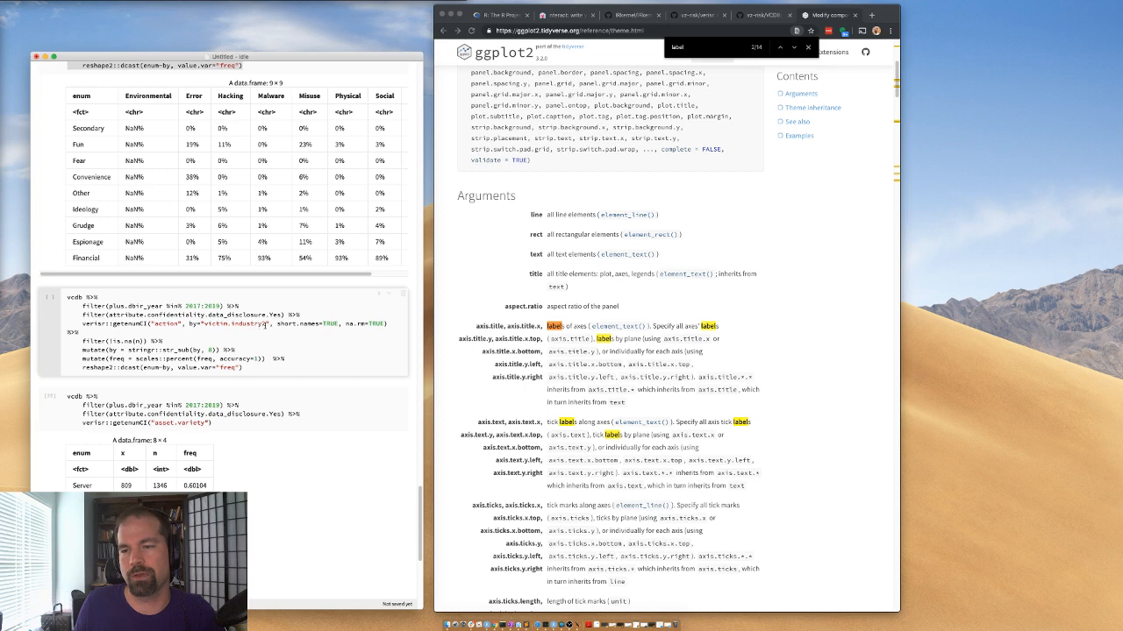
pyautogui.moveTo(208, 350); pyautogui.dragTo(214, 350)
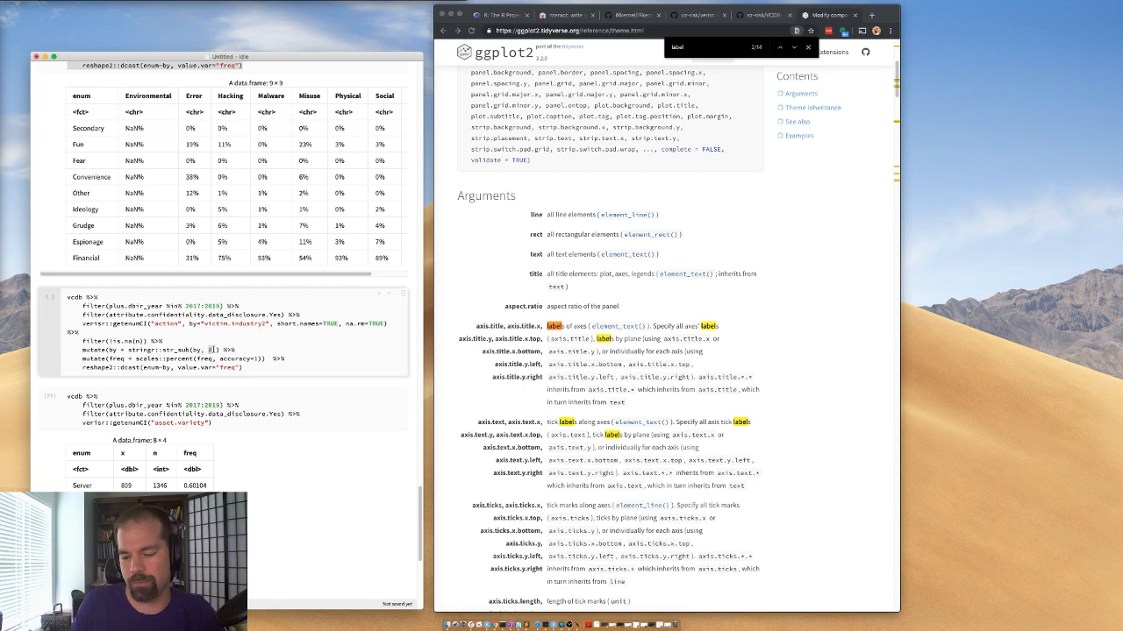
pyautogui.write('18')
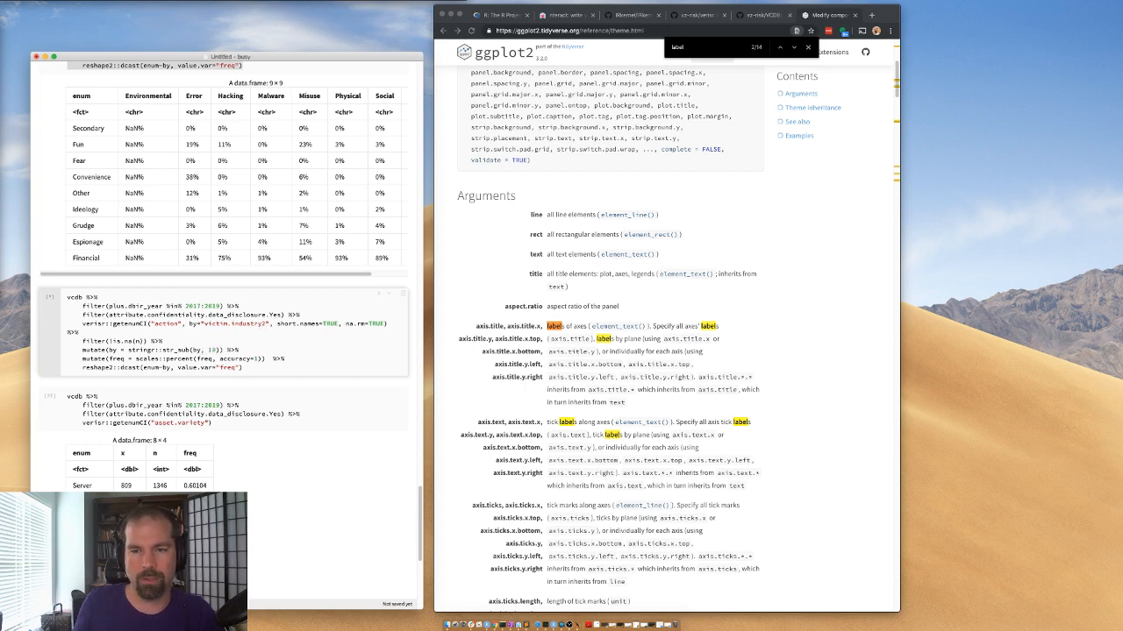
pyautogui.hotkey('shift', 'Return')
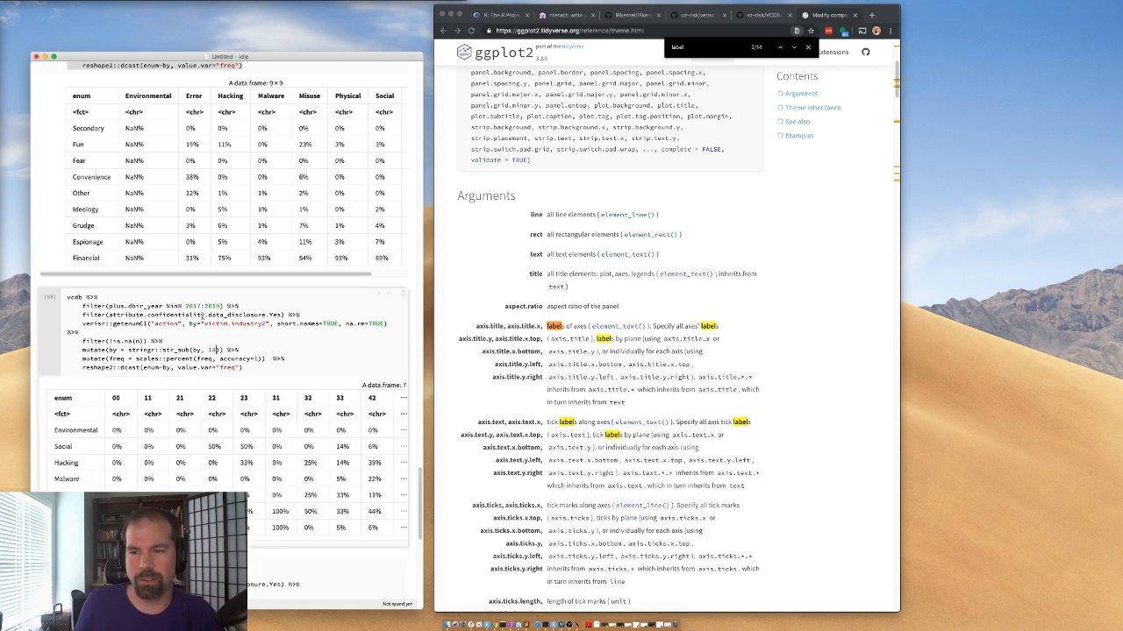
# - Try grouping the action table by "victim.industry.name" and running the cell, then commenting out its mutate(by) line
pyautogui.click(265, 323)
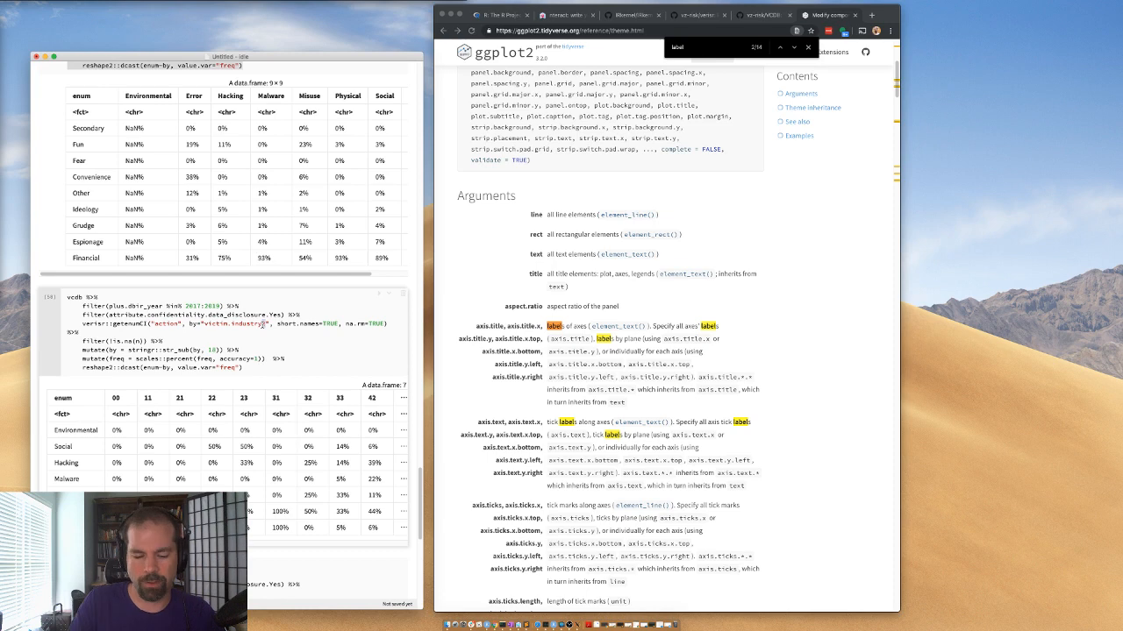
pyautogui.press('BackSpace')
pyautogui.write('.name')
pyautogui.hotkey('shift', 'Return')
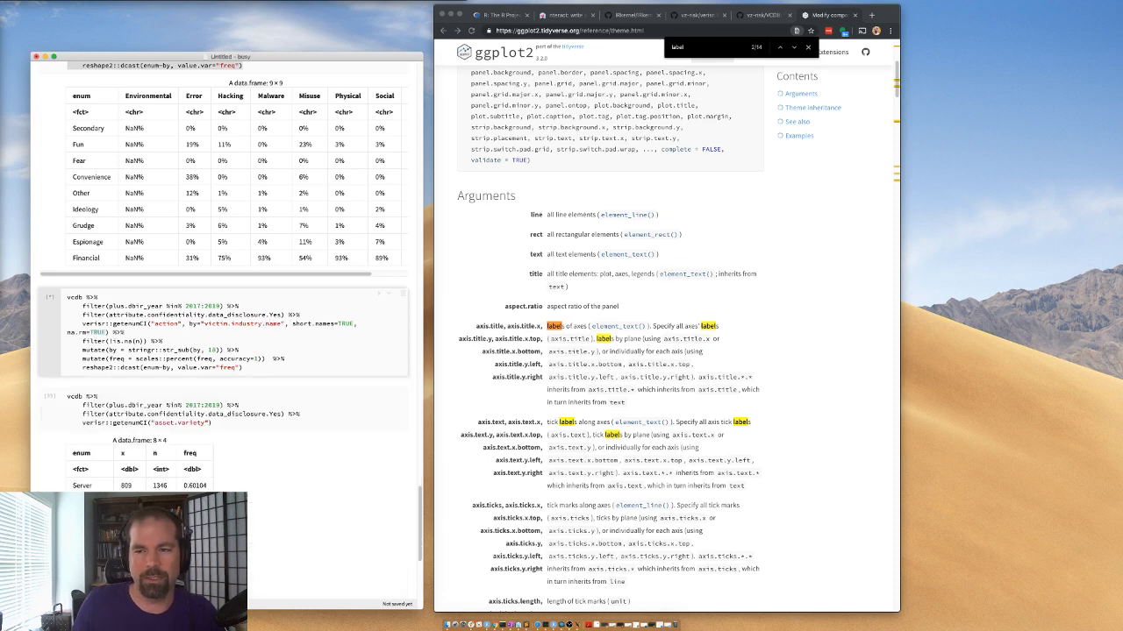
pyautogui.click(81, 351)
pyautogui.press('super+slash')
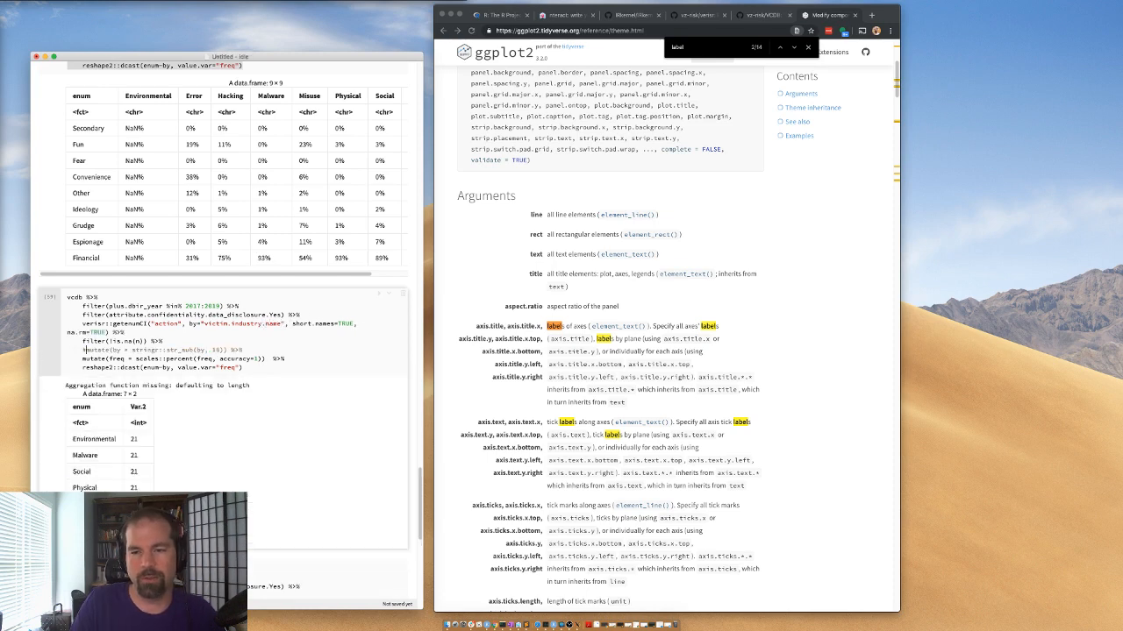
# - Undo the edits back to by="victim.industry2" with the mutate(by) line active, and rerun the cell
pyautogui.press('super+z')
pyautogui.press('super+z')
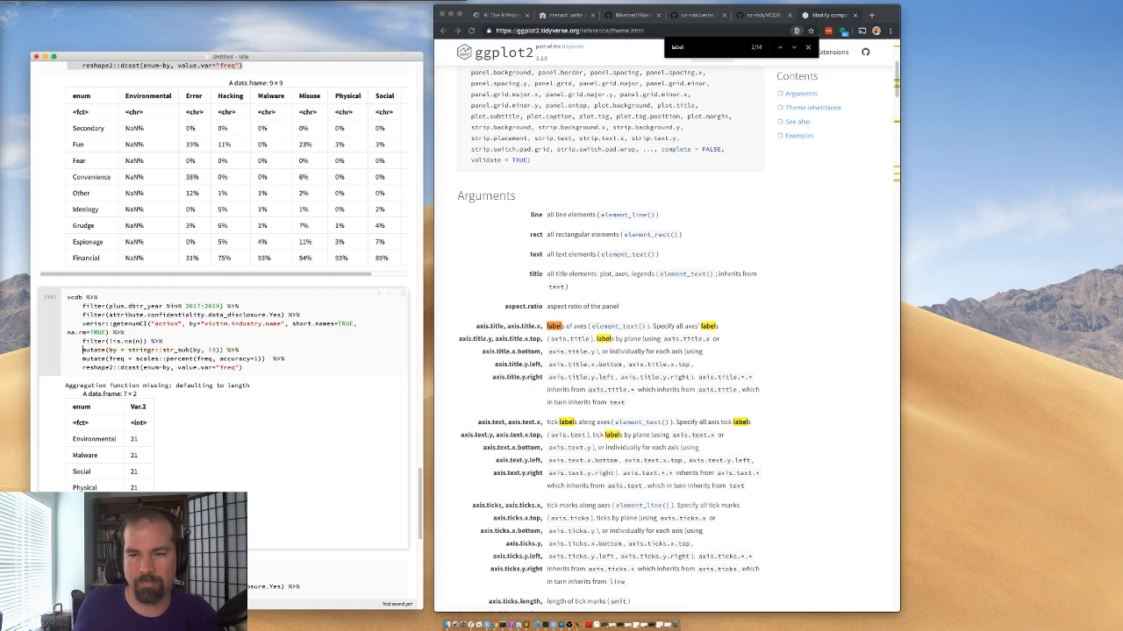
pyautogui.press('super+z')
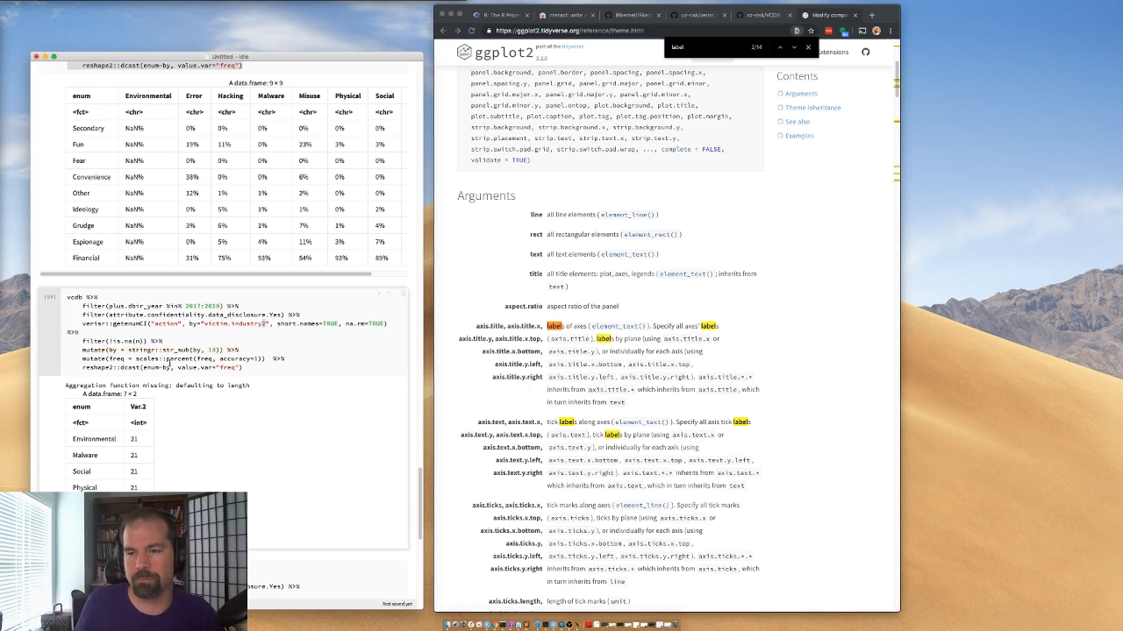
pyautogui.hotkey('shift', 'Return')
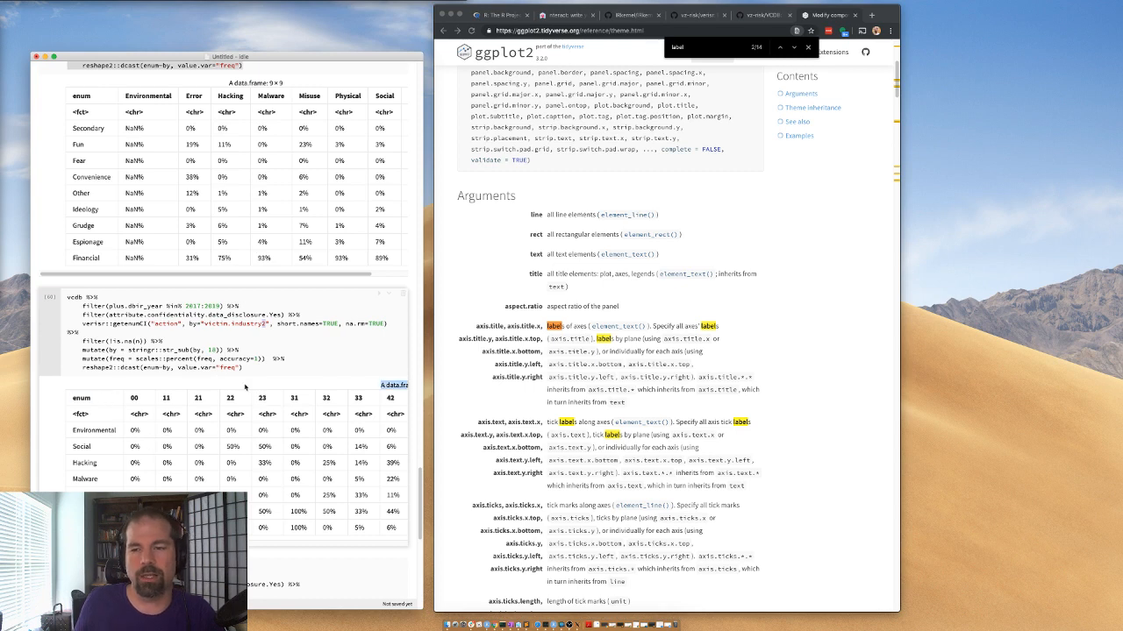
# - Add ci.method="bayes" to the getenumCI call in the action-by-industry cell and rerun it
pyautogui.hscroll(10, 386, 395)
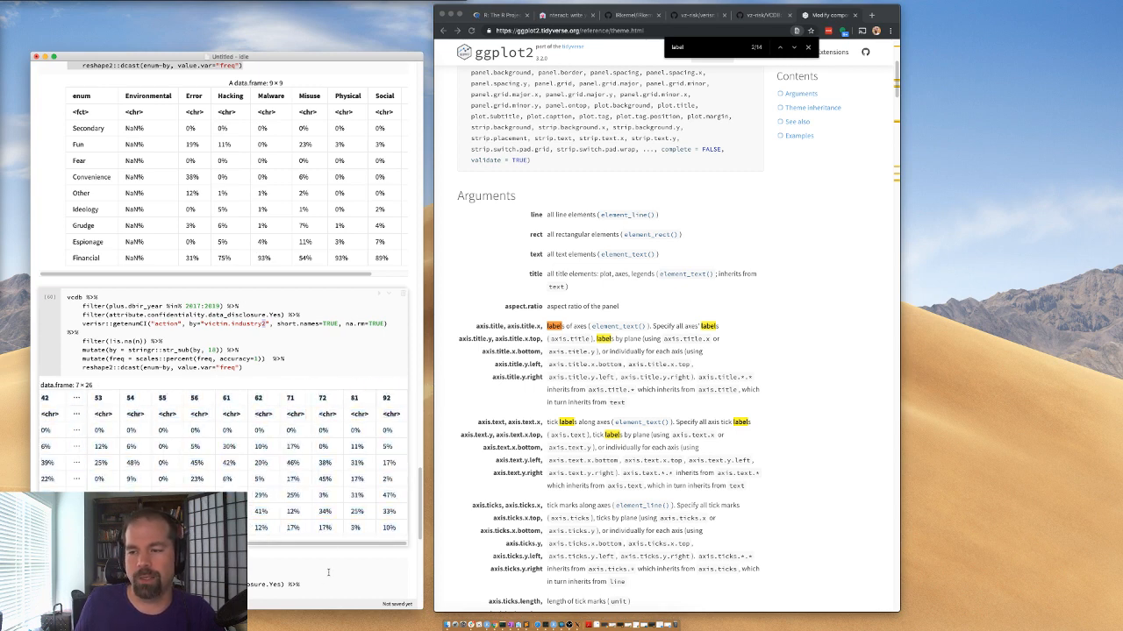
pyautogui.hscroll(-10, 228, 491)
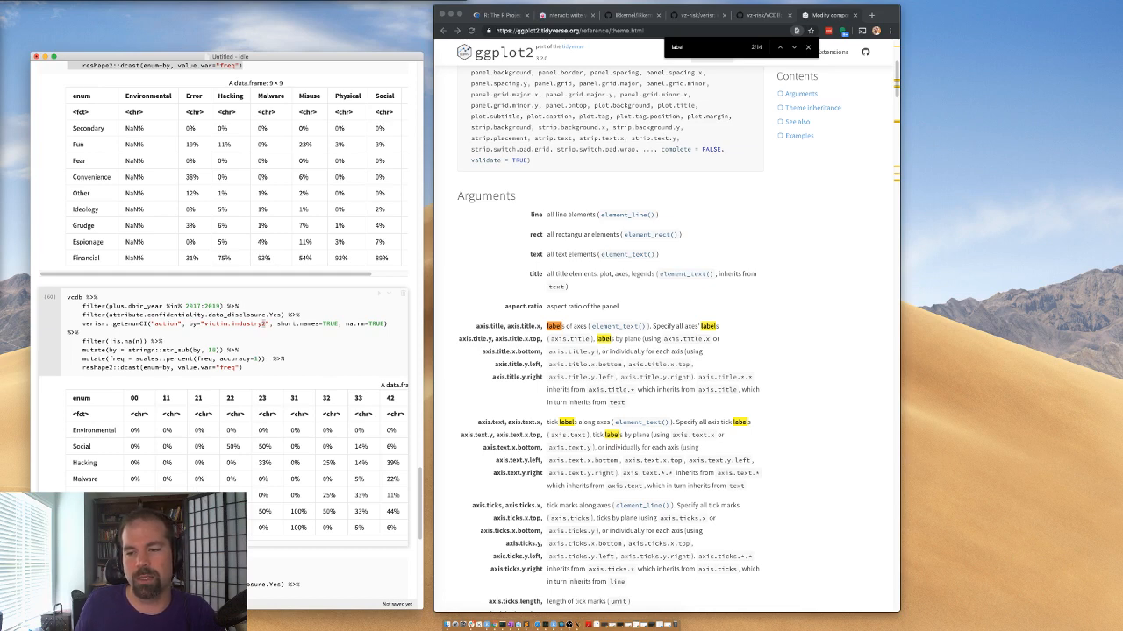
pyautogui.hscroll(3, 228, 456)
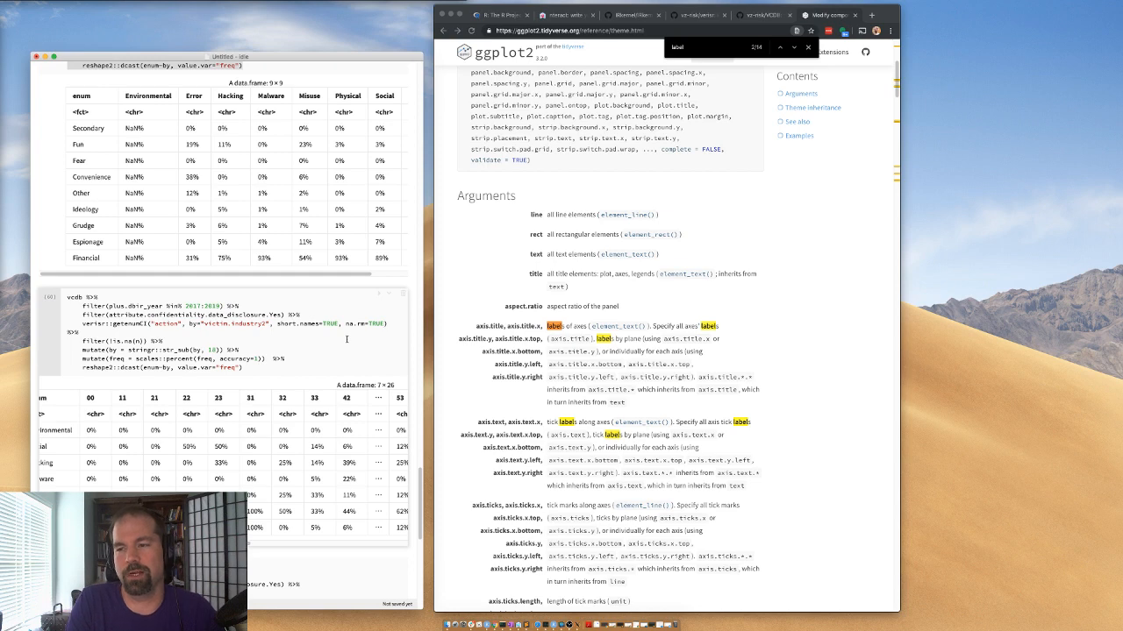
pyautogui.write(', ci.')
pyautogui.press('Tab')
pyautogui.write('method')
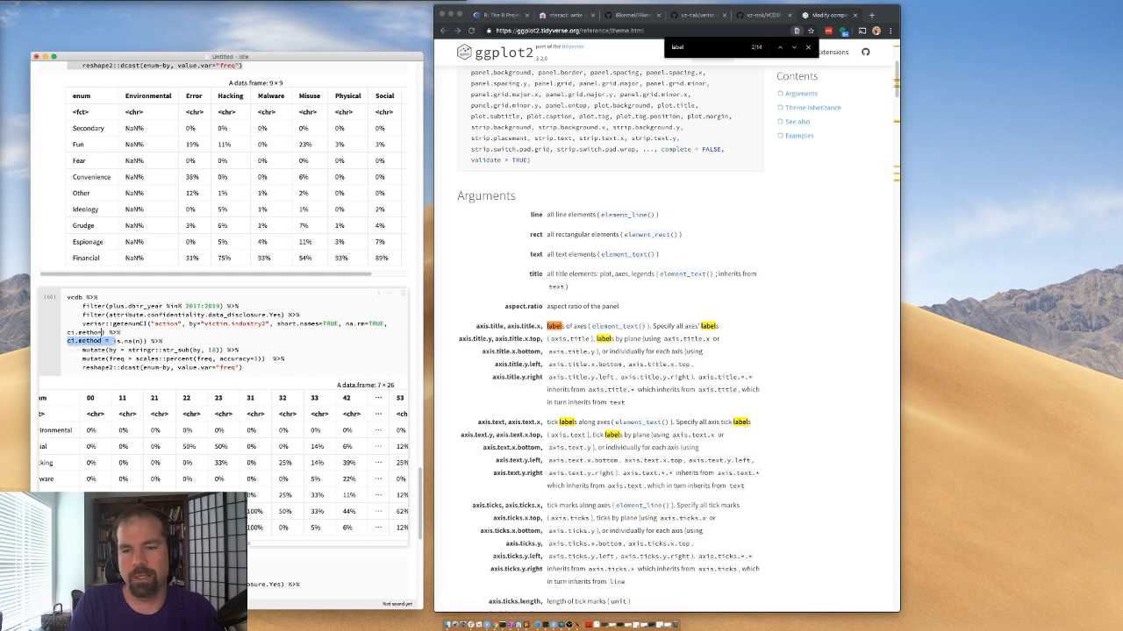
pyautogui.write('="bayes"')
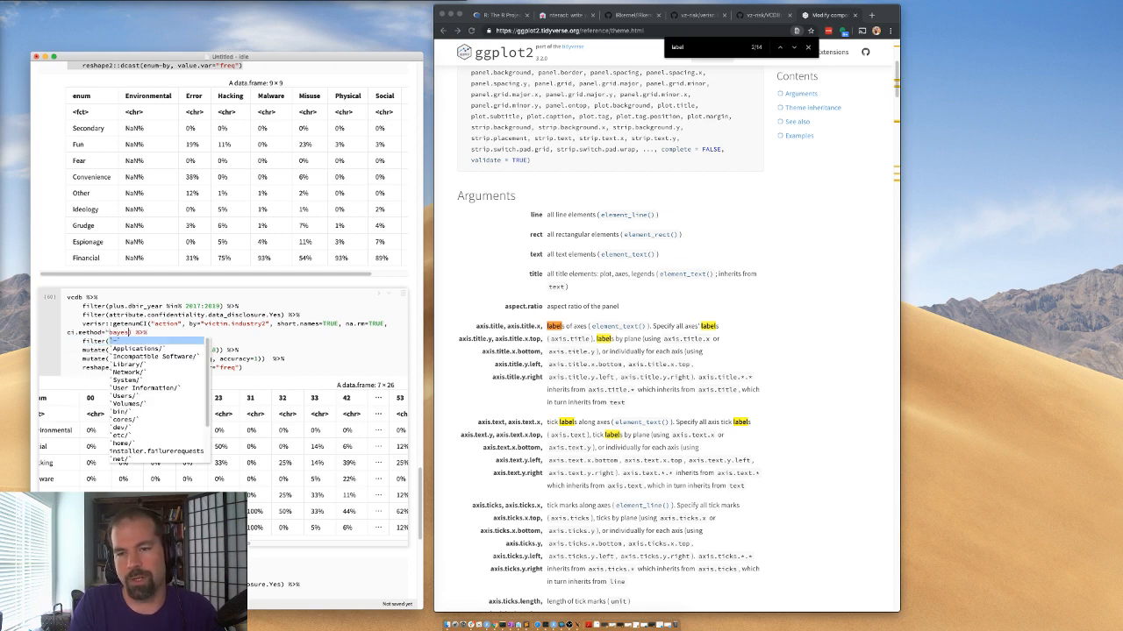
pyautogui.hotkey('shift', 'Return')
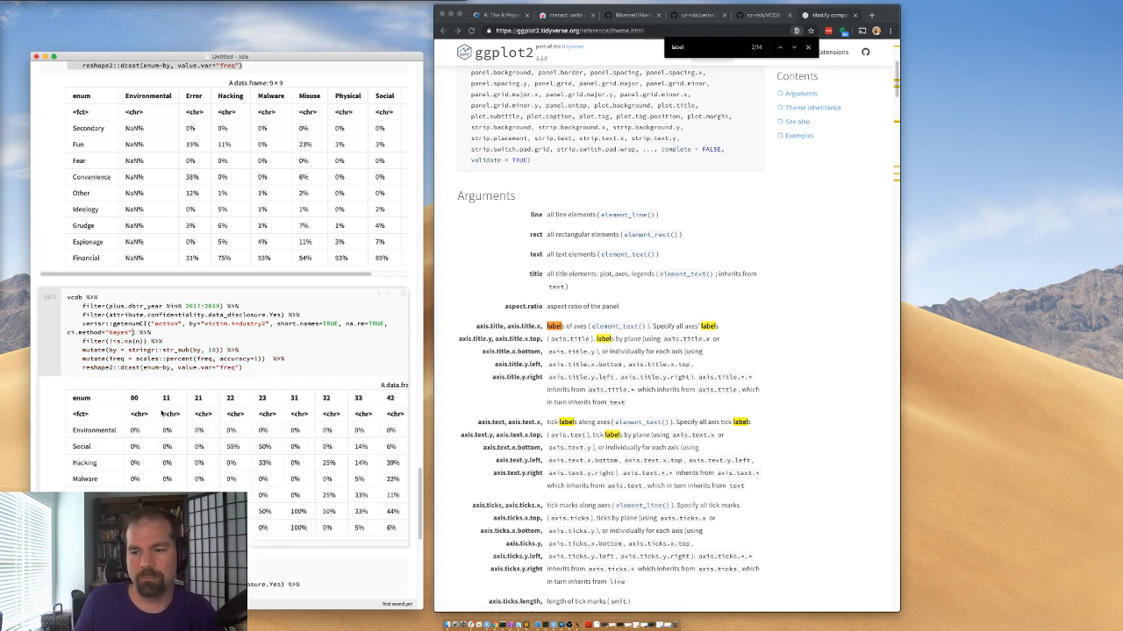
# - Follow getenumCI with a %T>% pipe into { print(.) }, run the cell, and highlight the first lower and upper bounds in the printout
pyautogui.press('Return')
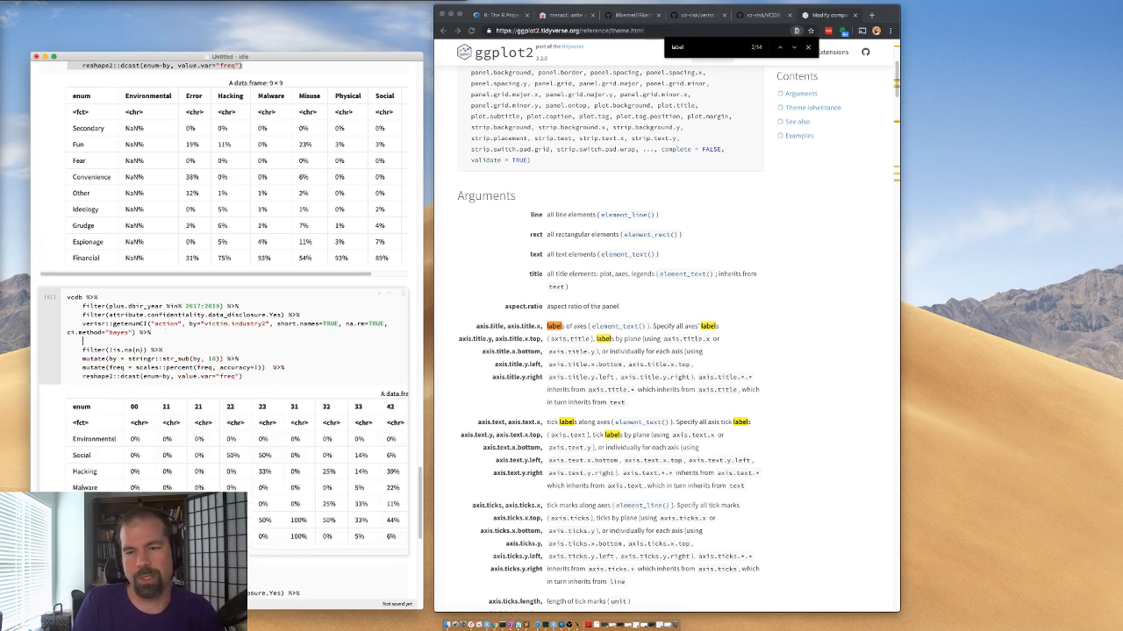
pyautogui.press('BackSpace')
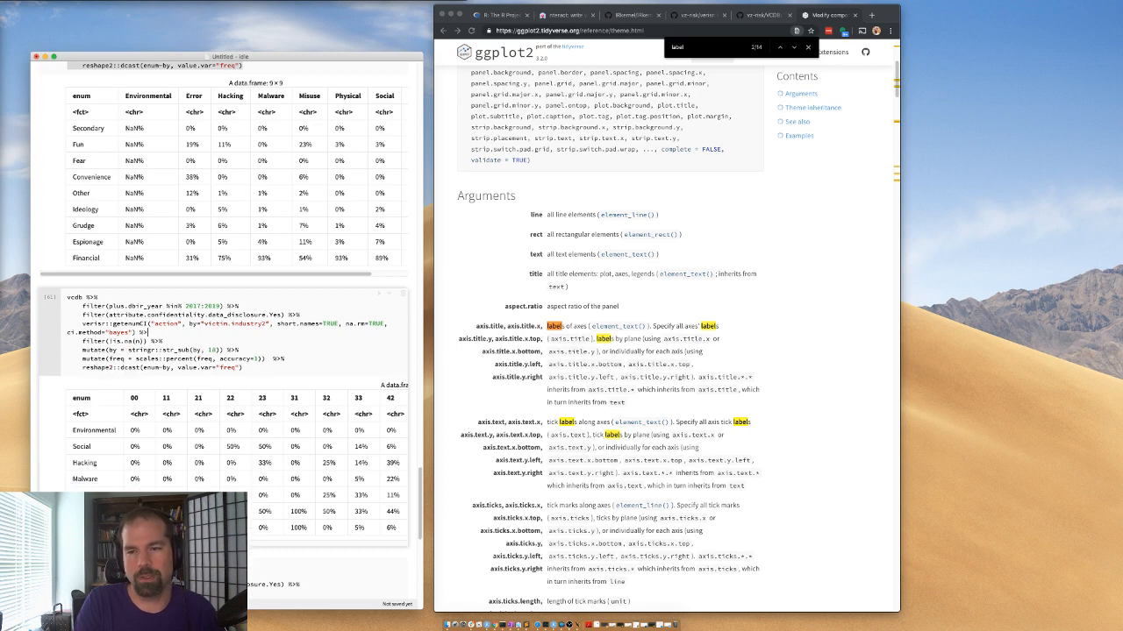
pyautogui.write('T>')
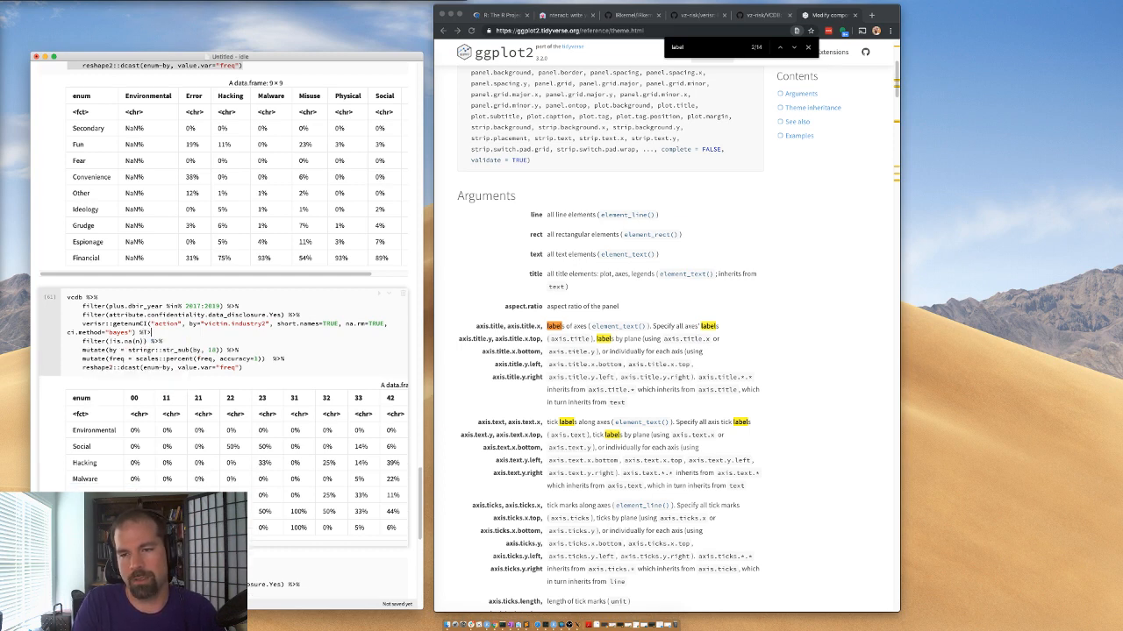
pyautogui.press('Return')
pyautogui.write('{')
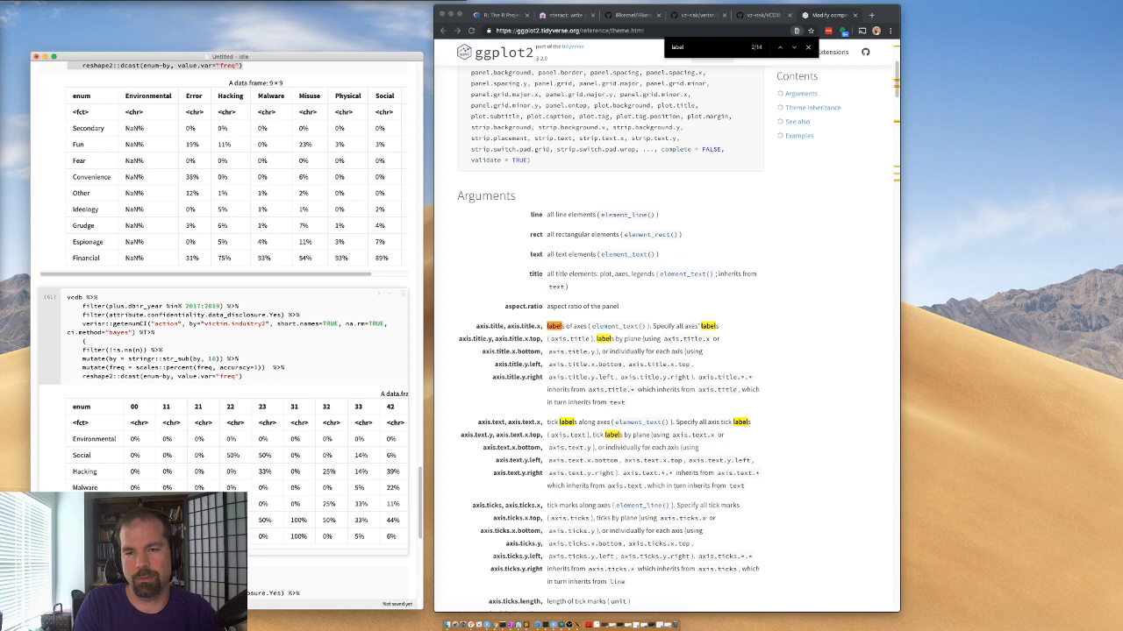
pyautogui.write(' print(.) }')
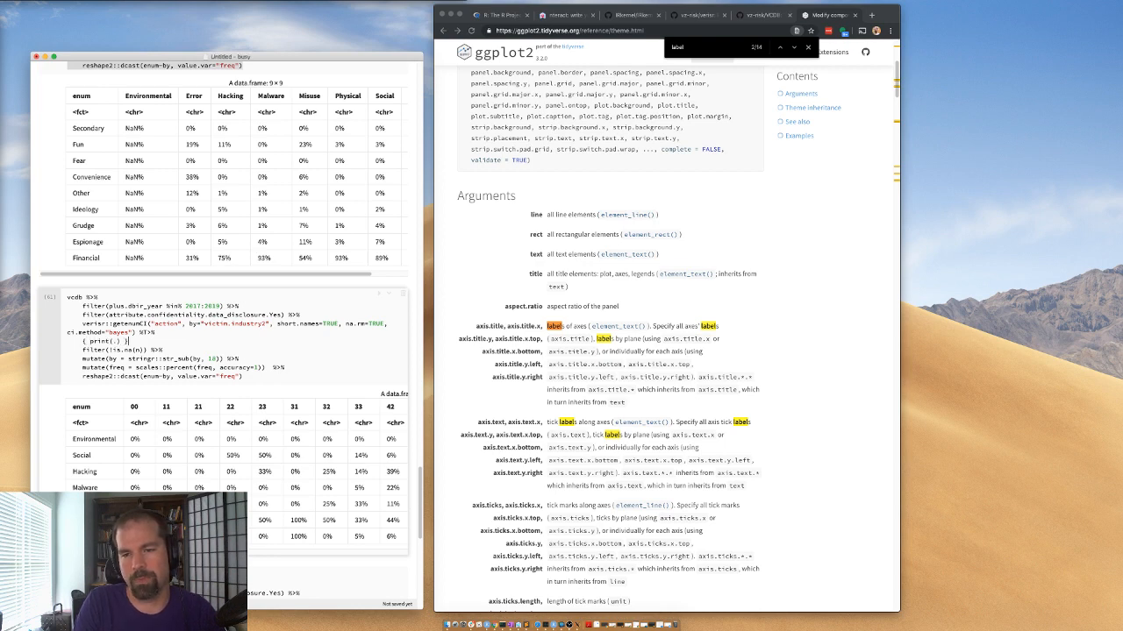
pyautogui.hotkey('shift', 'Return')
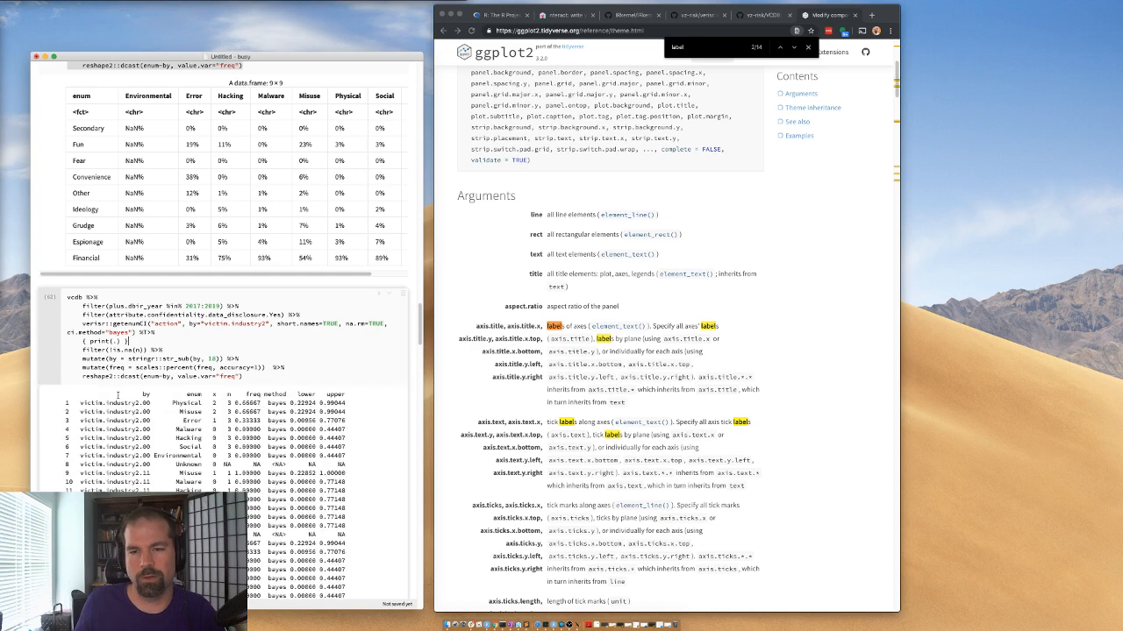
pyautogui.scroll(-3, 289, 439)
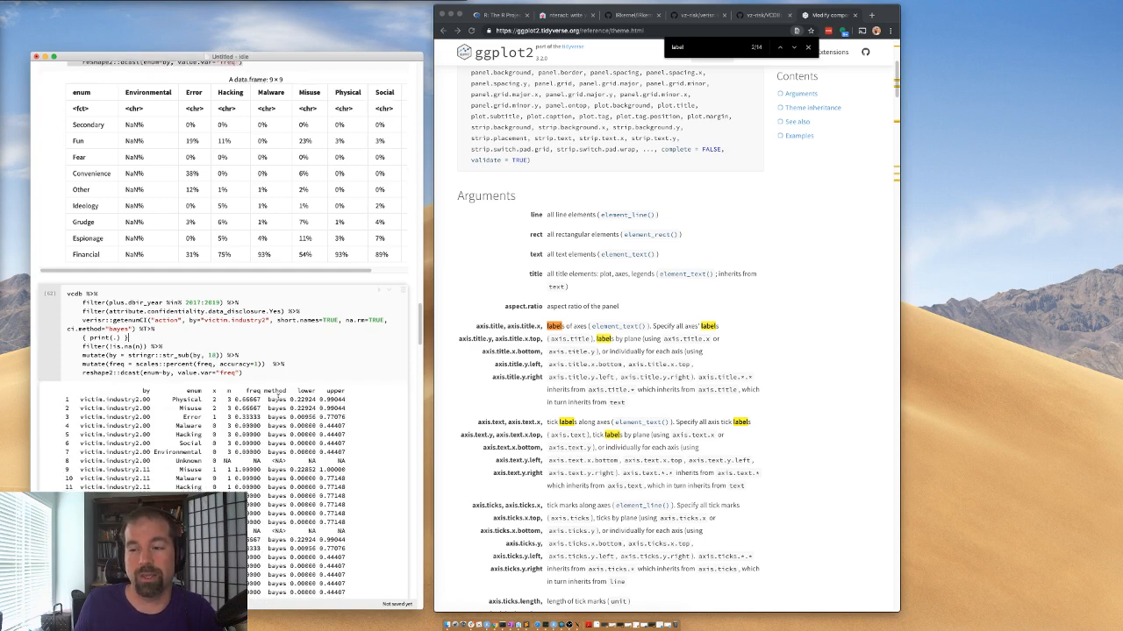
pyautogui.moveTo(339, 336); pyautogui.dragTo(294, 337)
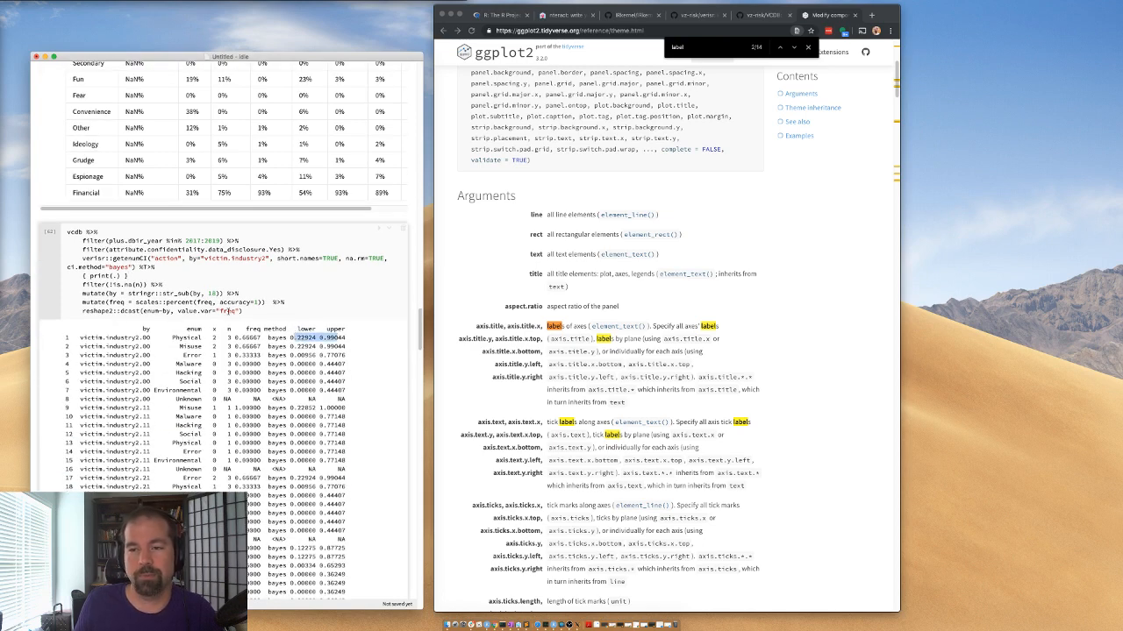
# - Below the percent mutate line, add a line reading mutate(freq = paste(freq, (upper-lower)/2)
pyautogui.click(181, 278)
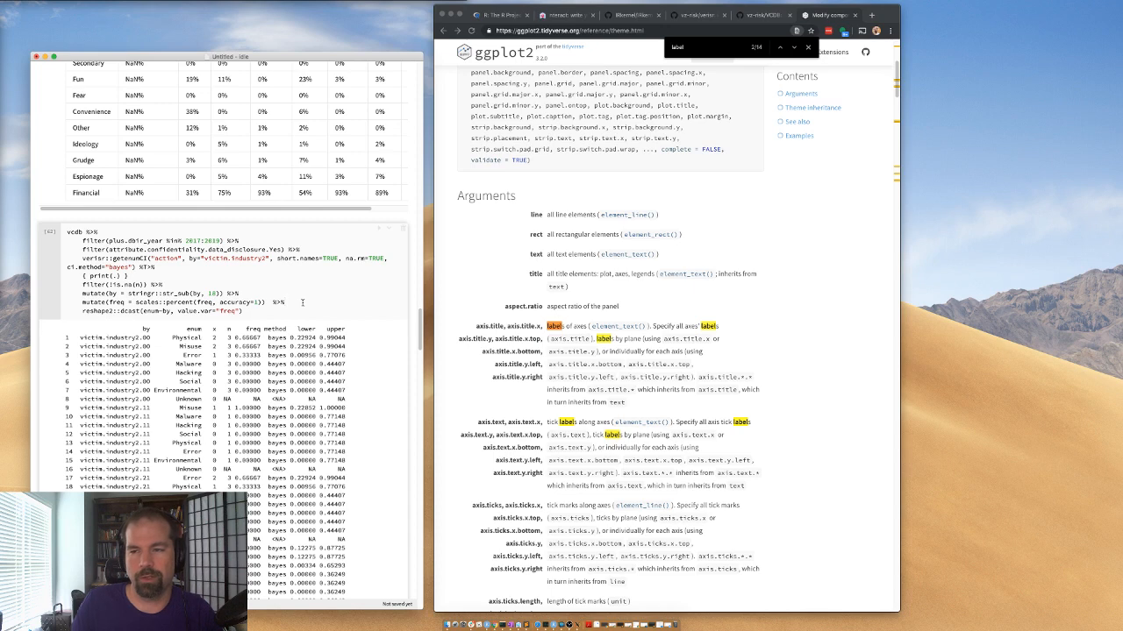
pyautogui.press('Return')
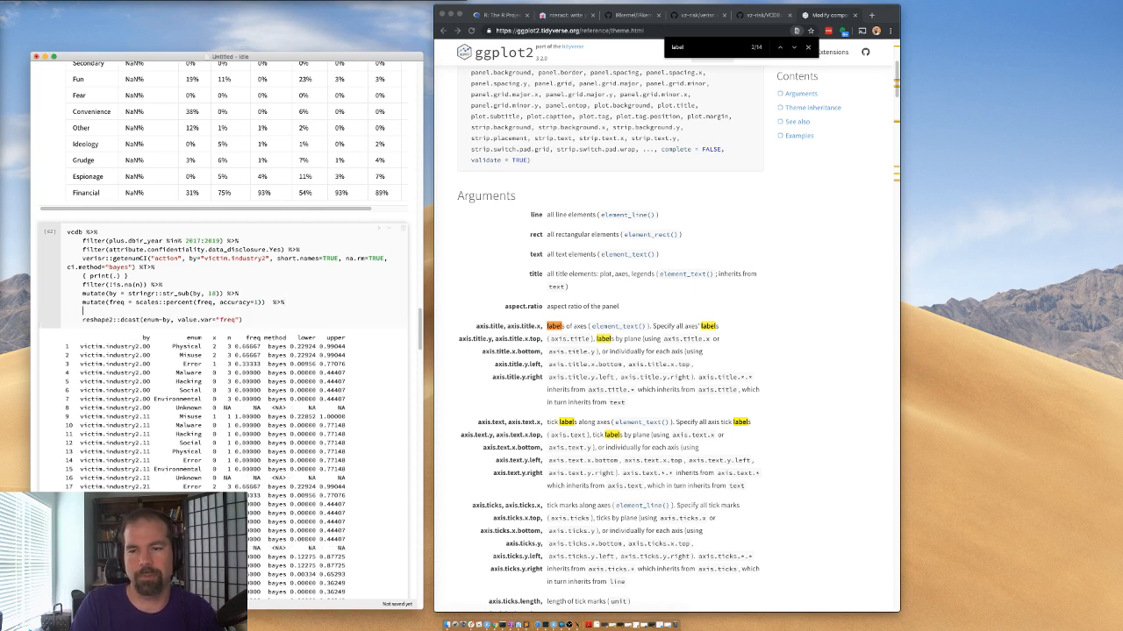
pyautogui.write('mutate(f')
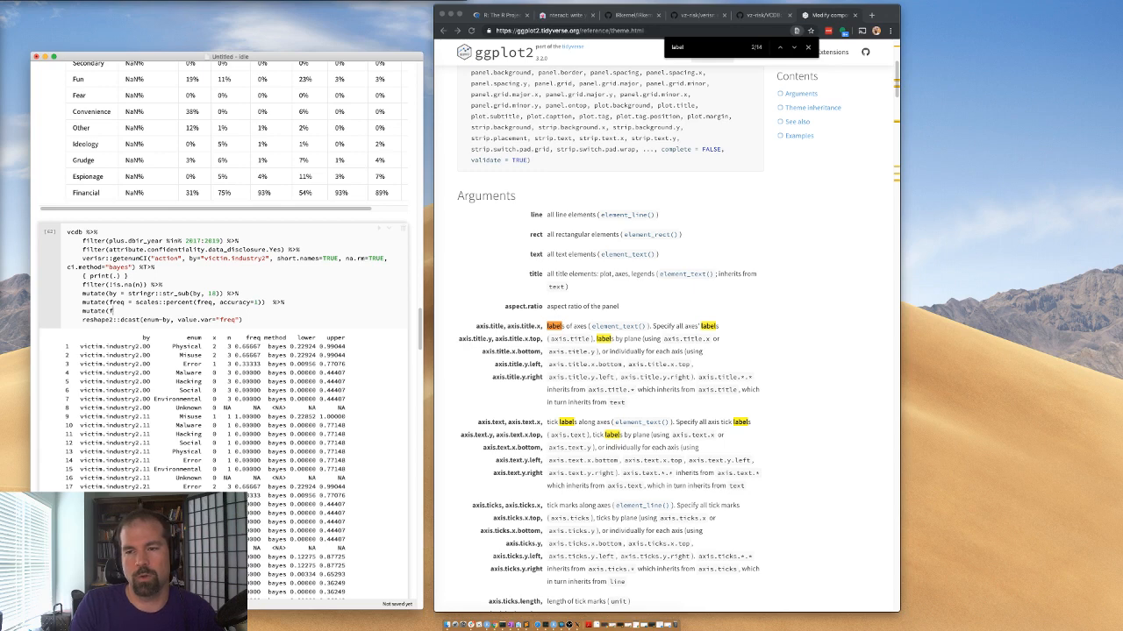
pyautogui.write('req = paste')
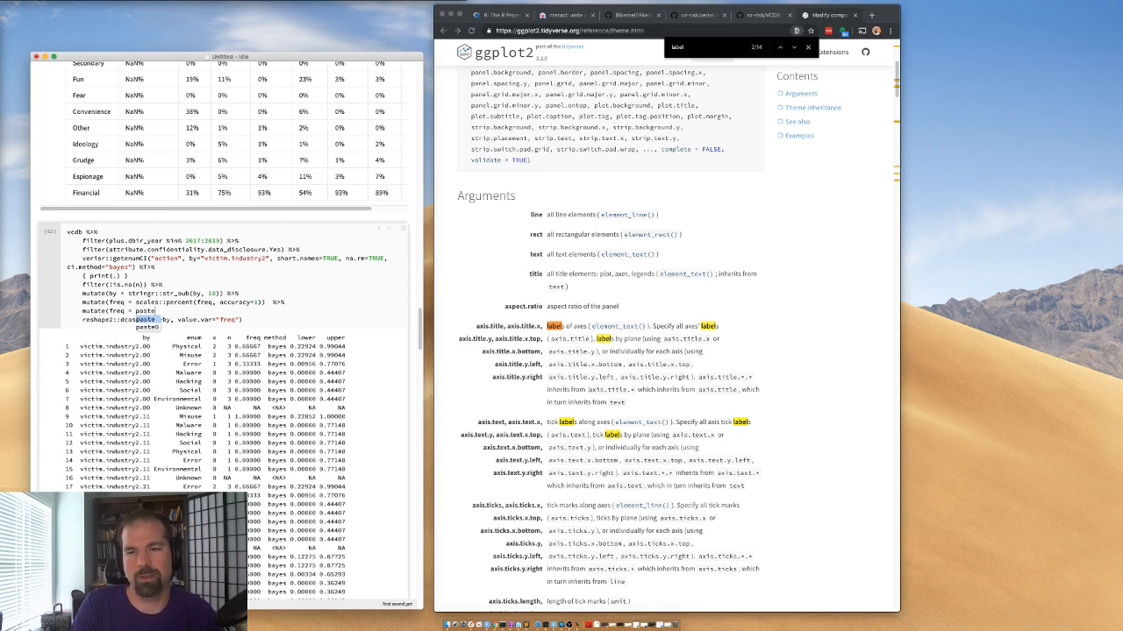
pyautogui.write('(')
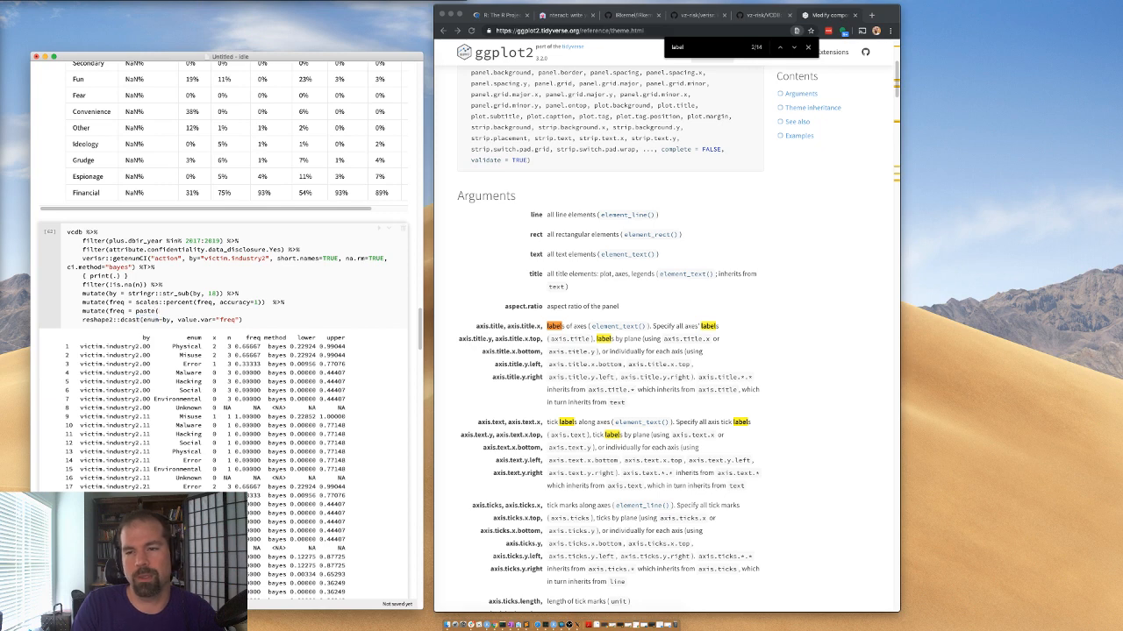
pyautogui.write('freq, (upper-lower)/2')
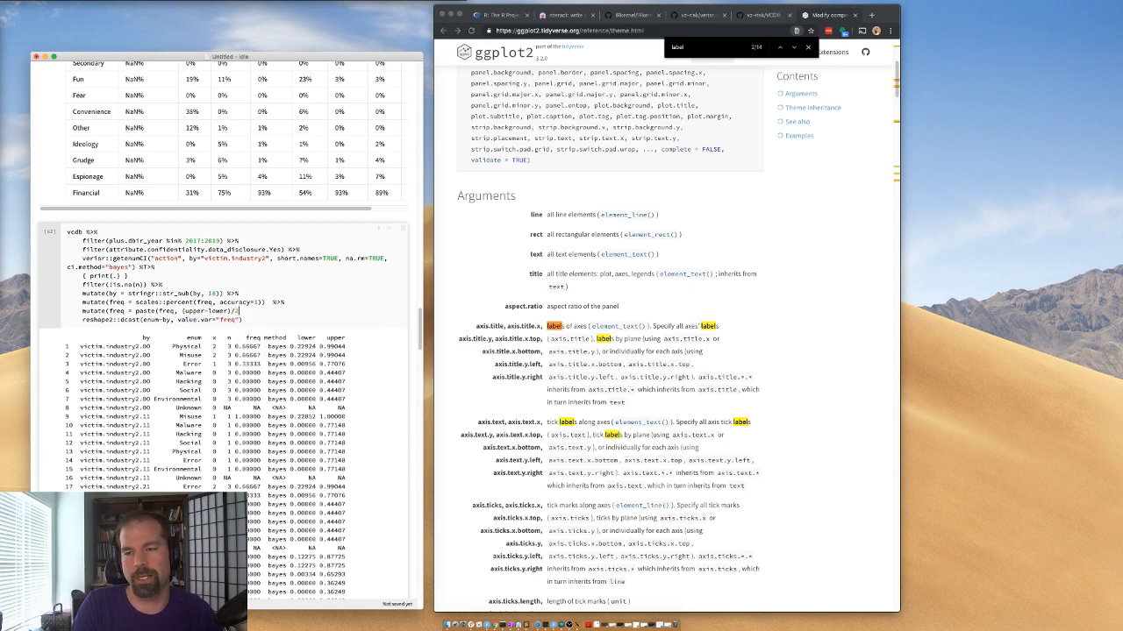
pyautogui.write(')')
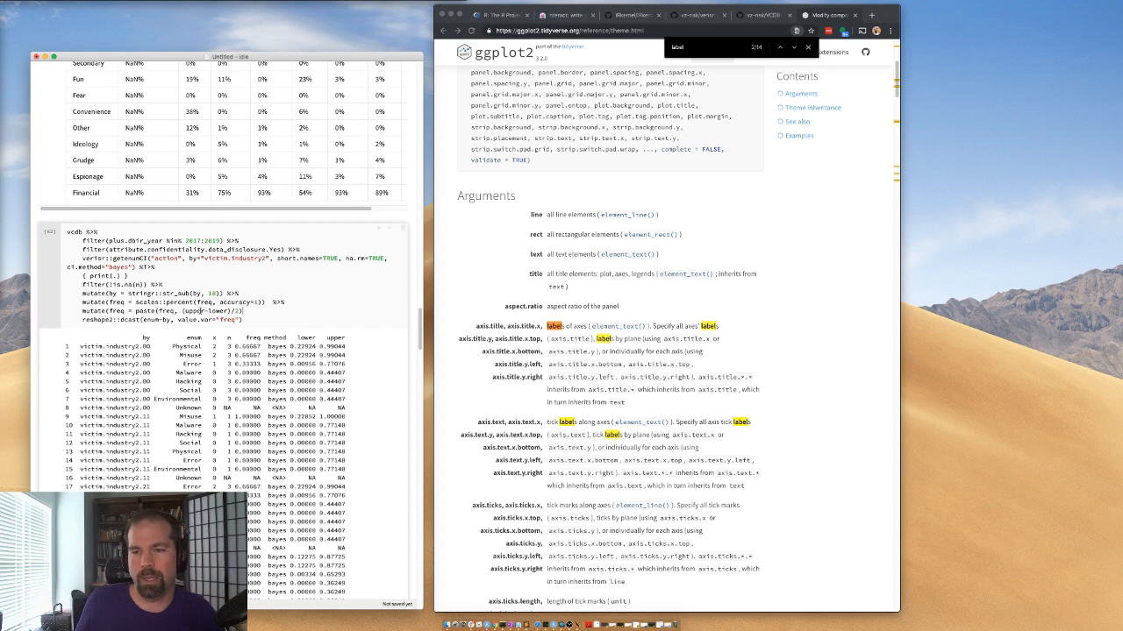
# - Complete the new mutate line as paste(freq, scales::percent((upper-lower)/2), accuracy=1)) %>%, run the cell and look through its output
pyautogui.click(180, 311)
pyautogui.write('scales::per')
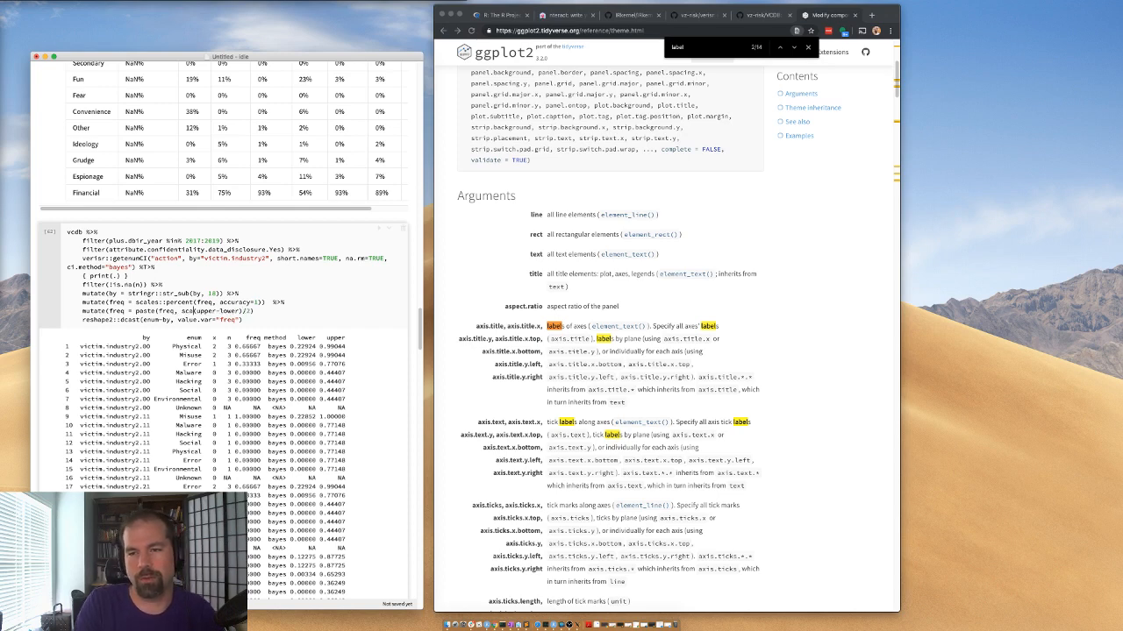
pyautogui.write('cent')
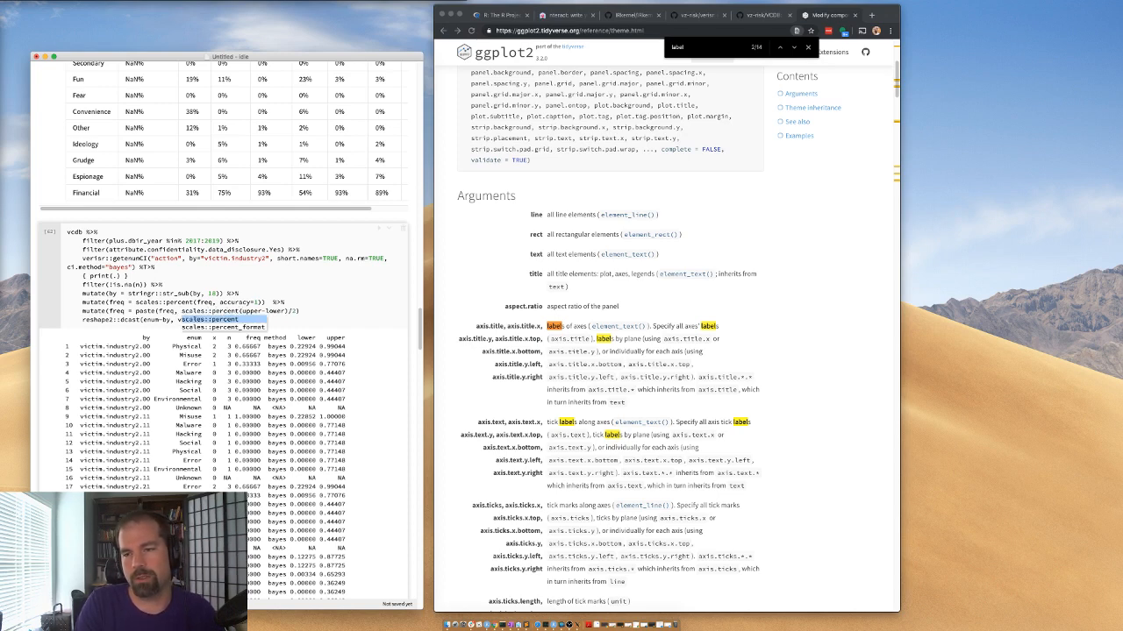
pyautogui.write('(')
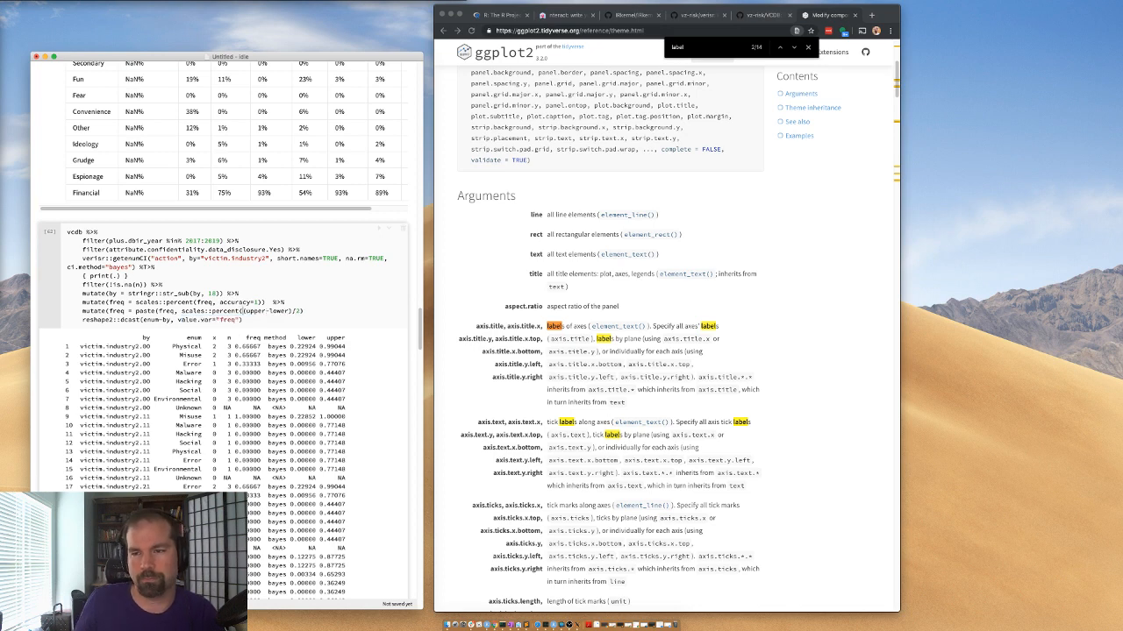
pyautogui.click(305, 308)
pyautogui.write(', ')
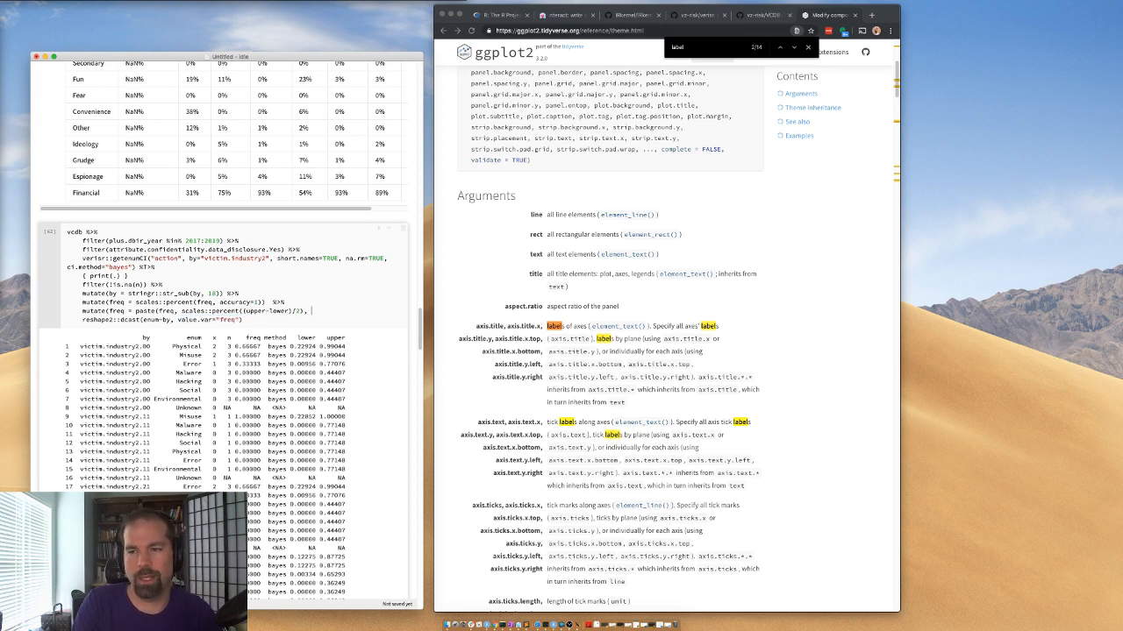
pyautogui.write('accuracy=1))')
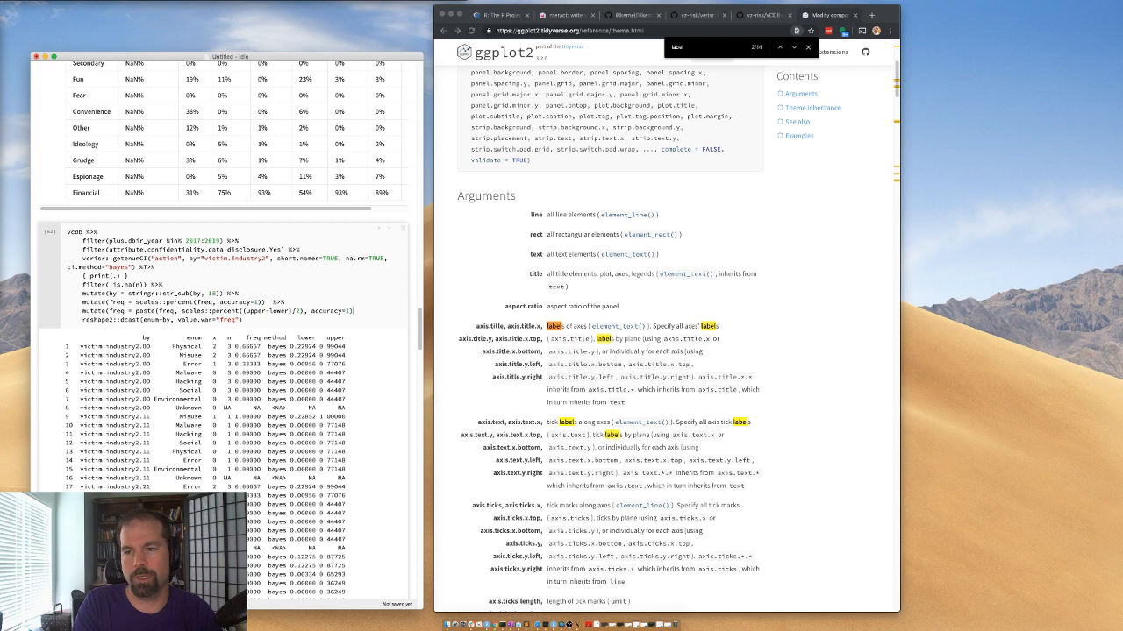
pyautogui.press('BackSpace')
pyautogui.write(') %>%')
pyautogui.hotkey('shift', 'Return')
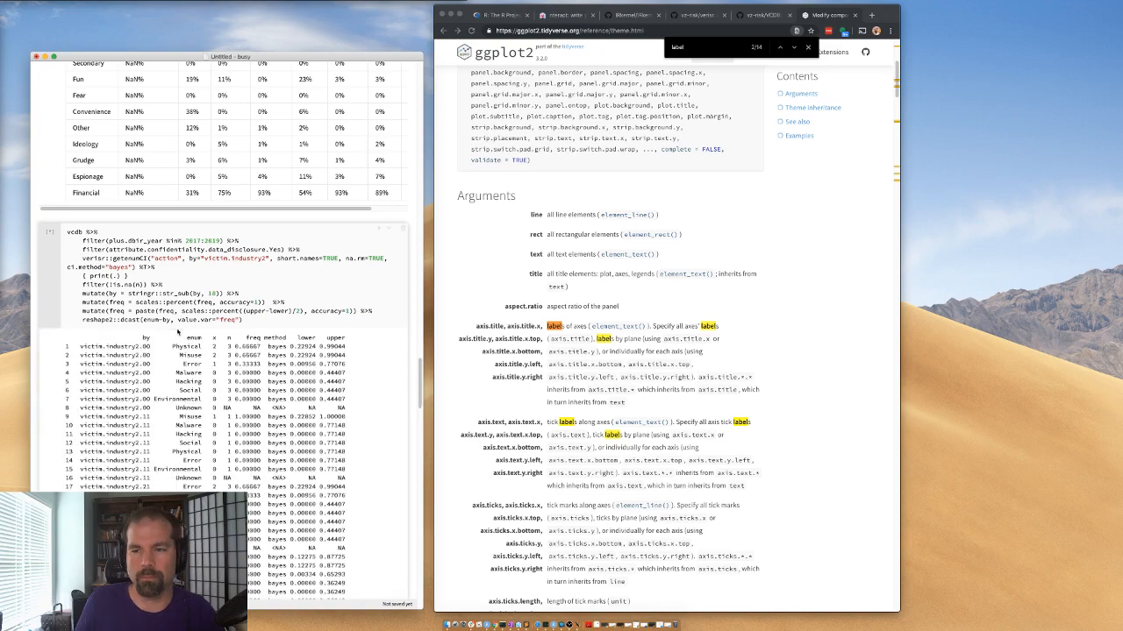
pyautogui.scroll(15, 203, 323)
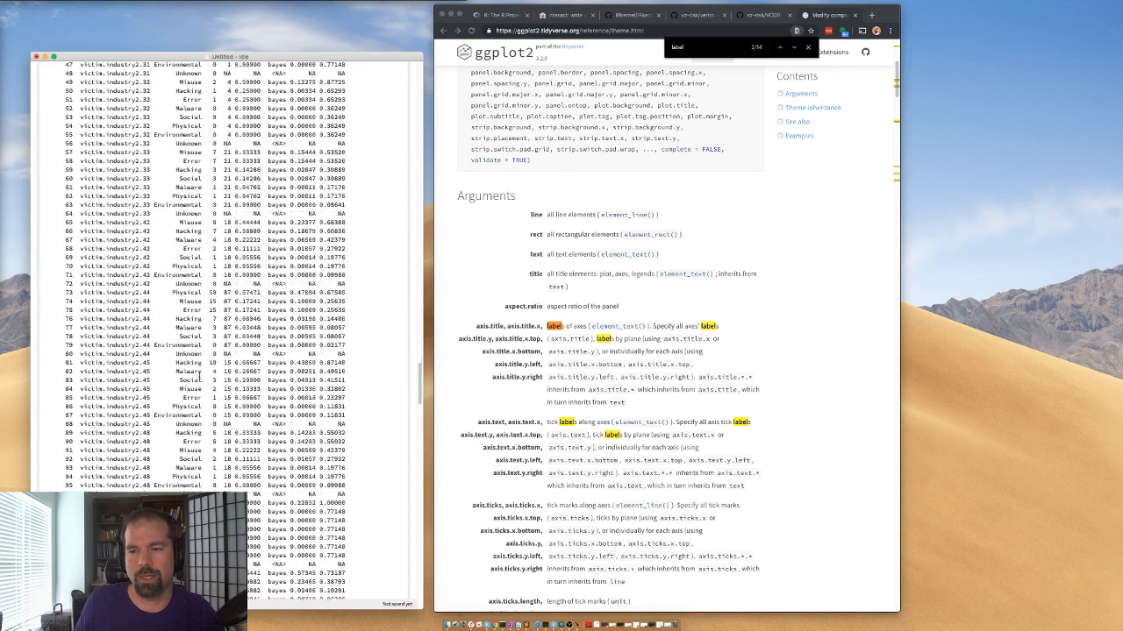
pyautogui.click(81, 313)
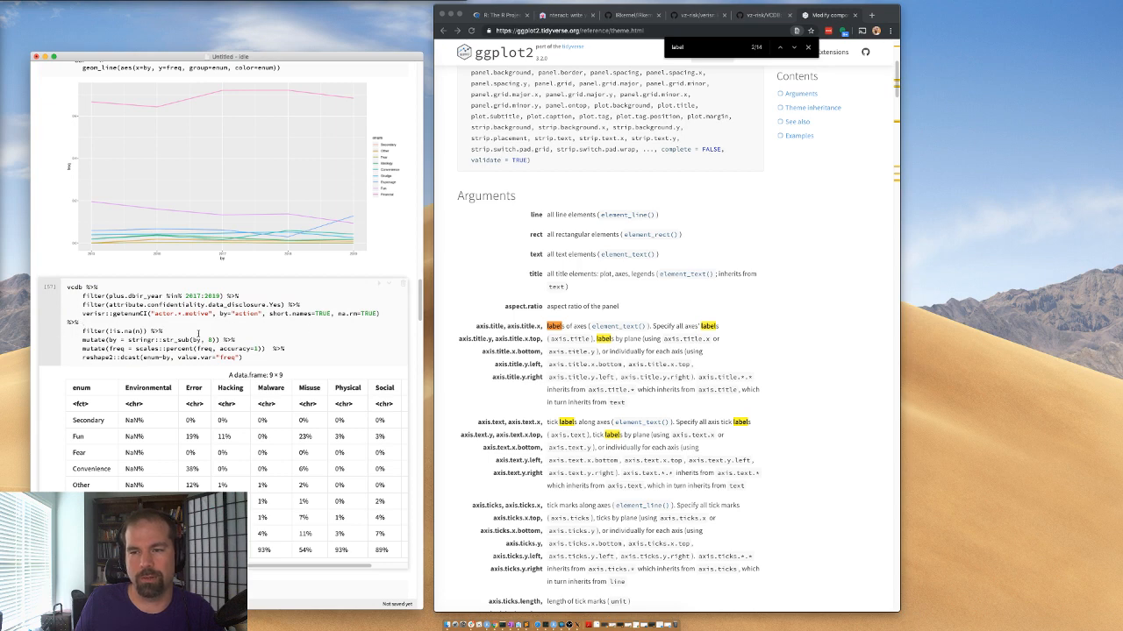
# - Append a %>% pipe after the { print(.) } line in the action-by-victim.industry2 cell
pyautogui.scroll(-5, 199, 334)
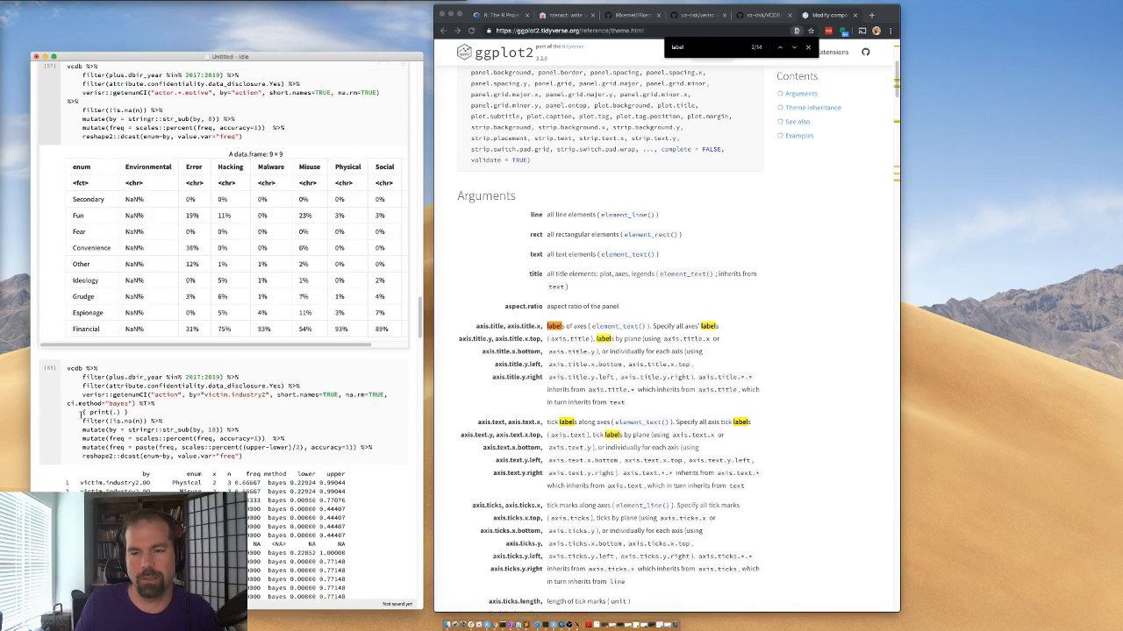
pyautogui.click(81, 412)
pyautogui.write('%')
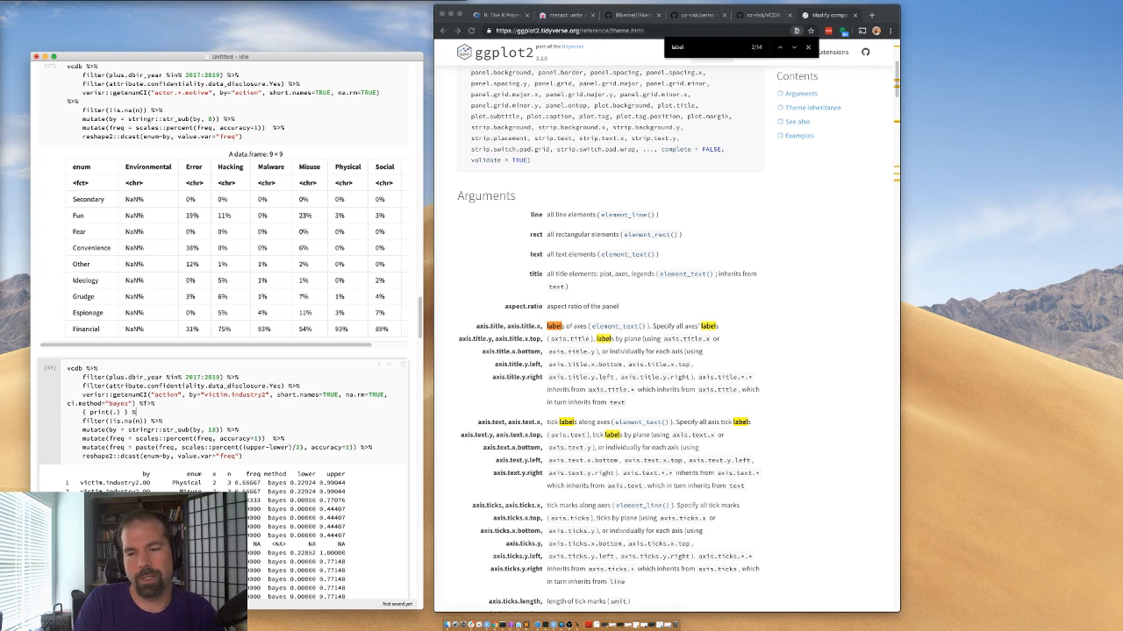
pyautogui.write('>%')
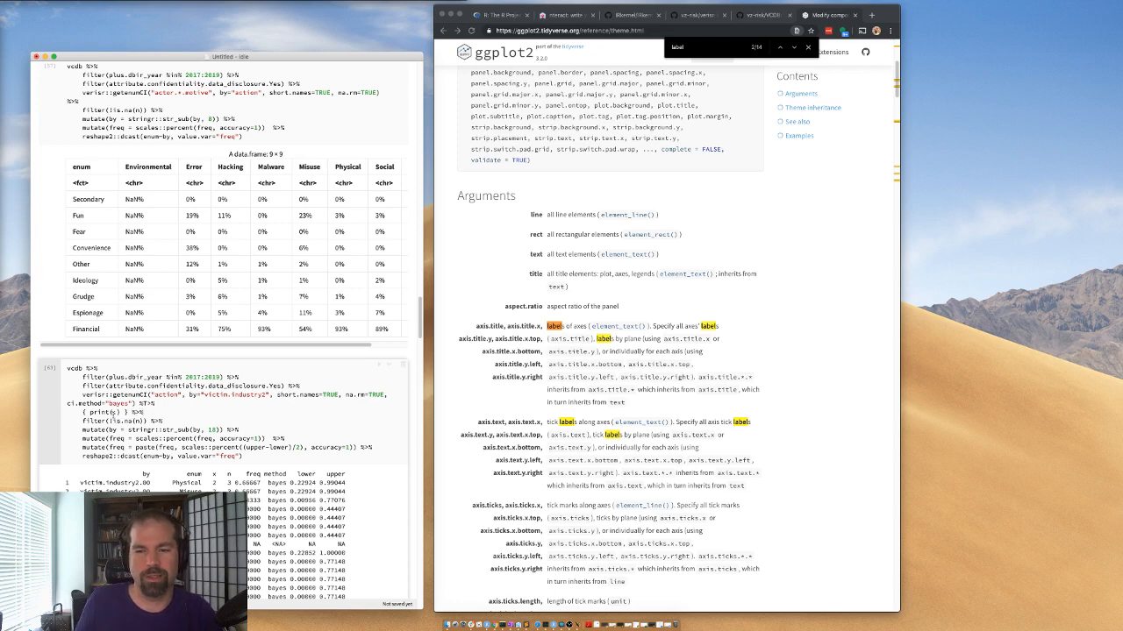
# - Comment out the %T>% pipe and the { print(.) } line, add %>% after ci.method="bayes"), rerun the cell and check its table
pyautogui.click(137, 406)
pyautogui.write('#')
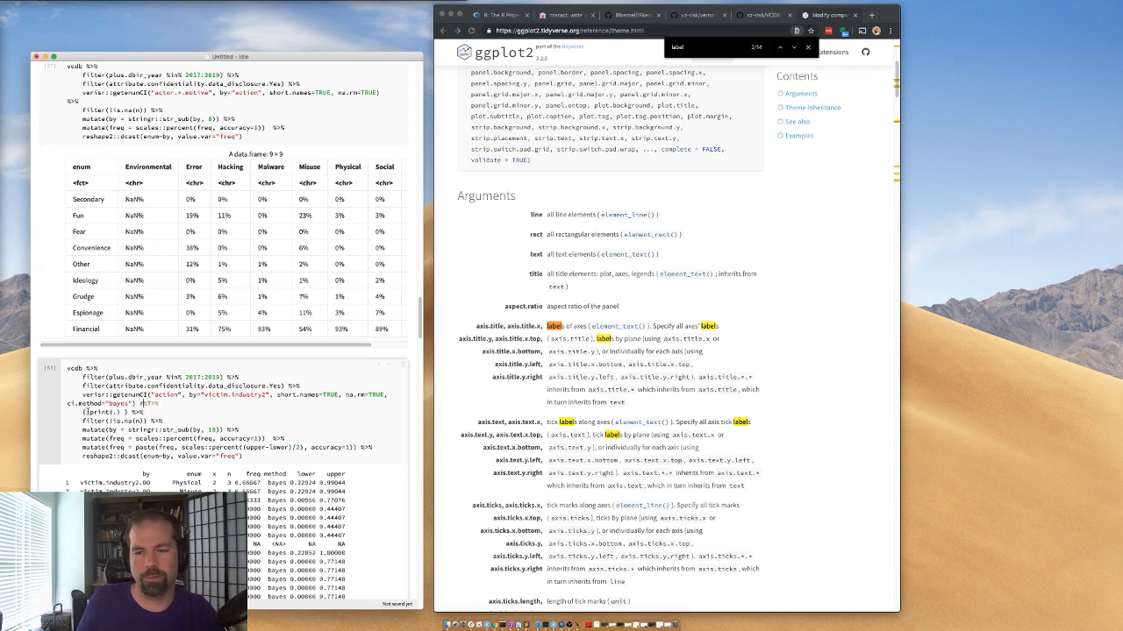
pyautogui.click(81, 412)
pyautogui.write('#')
pyautogui.click(137, 404)
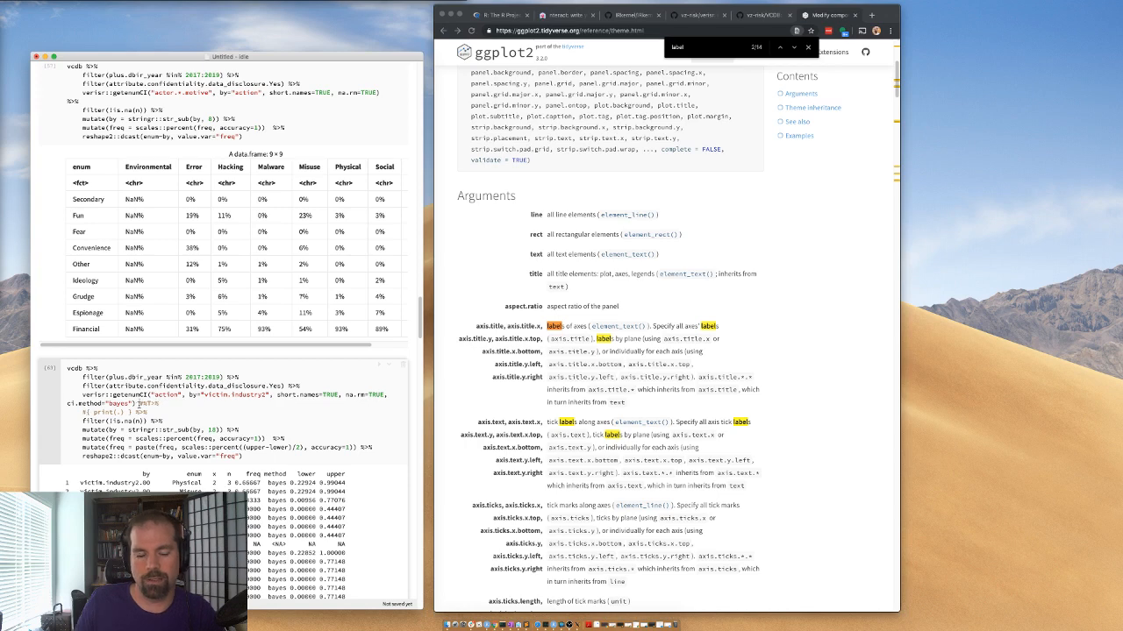
pyautogui.write('%>%')
pyautogui.hotkey('shift', 'Return')
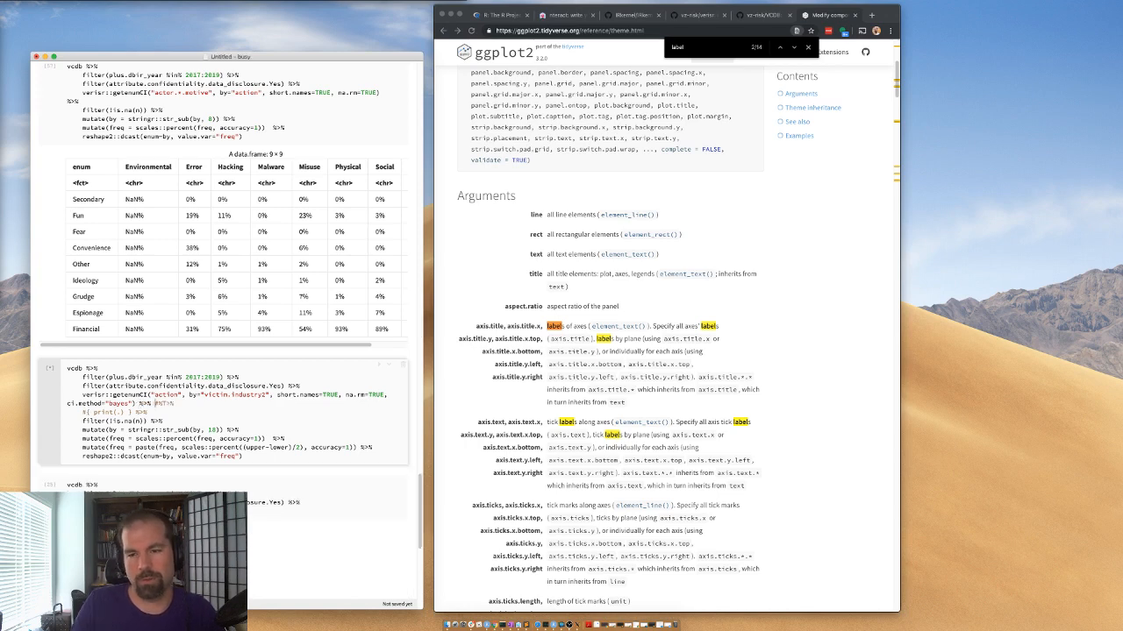
pyautogui.scroll(-2, 185, 400)
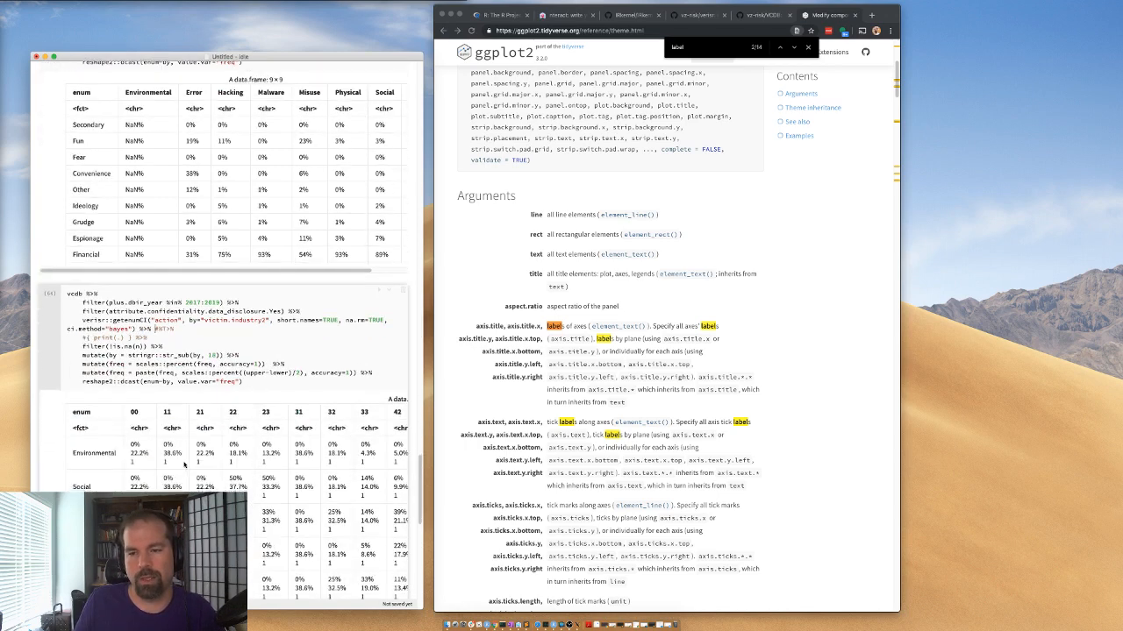
pyautogui.moveTo(196, 453); pyautogui.dragTo(205, 454)
pyautogui.scroll(-4, 230, 447)
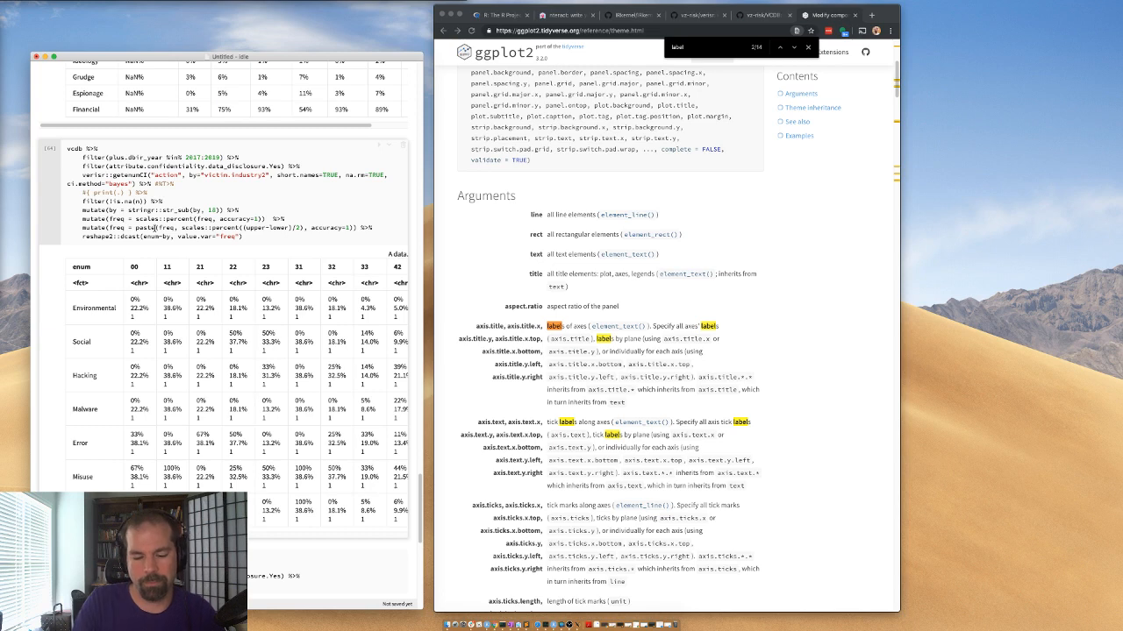
# - Change paste to paste0 in the last mutate line, insert ", +-" before scales::percent, and rerun the cell
pyautogui.click(159, 228)
pyautogui.write('0')
pyautogui.click(186, 228)
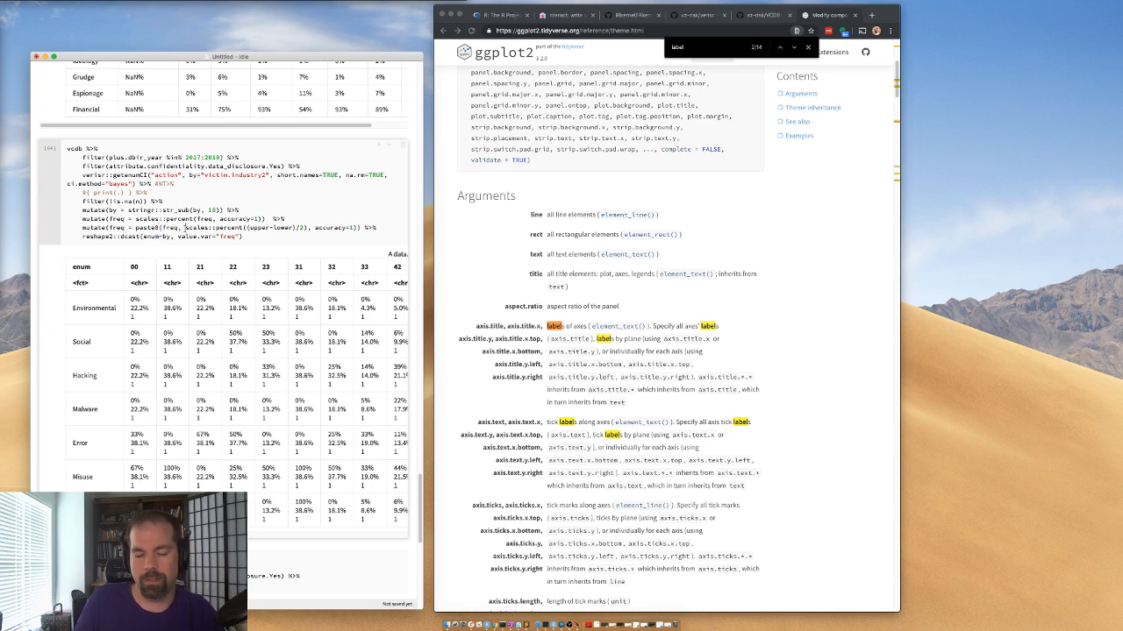
pyautogui.write('", ')
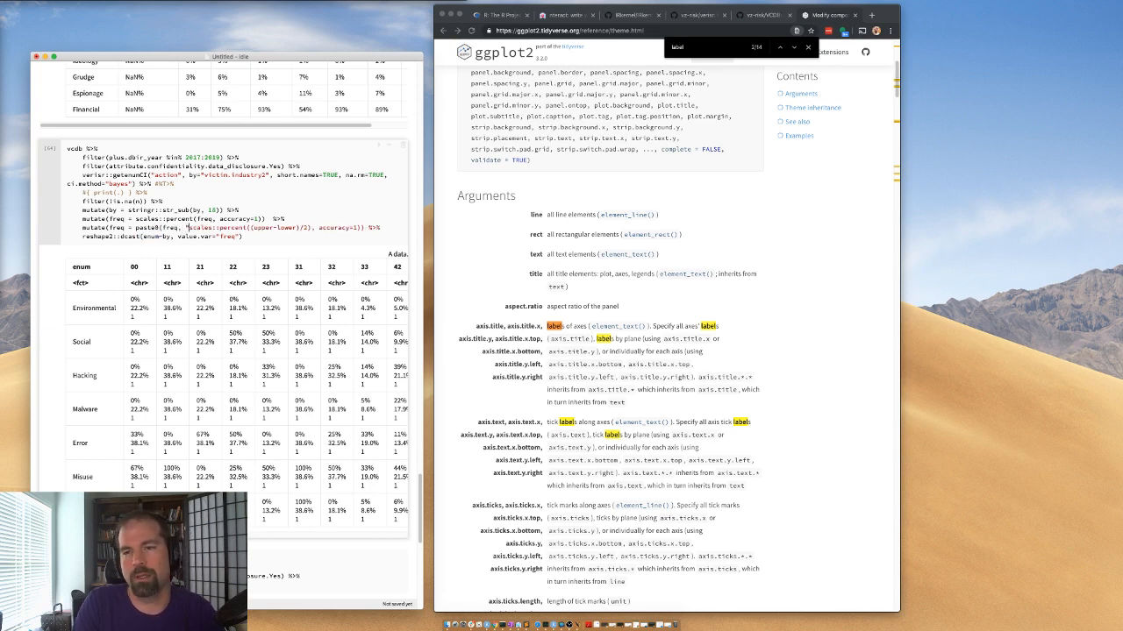
pyautogui.write('+-')
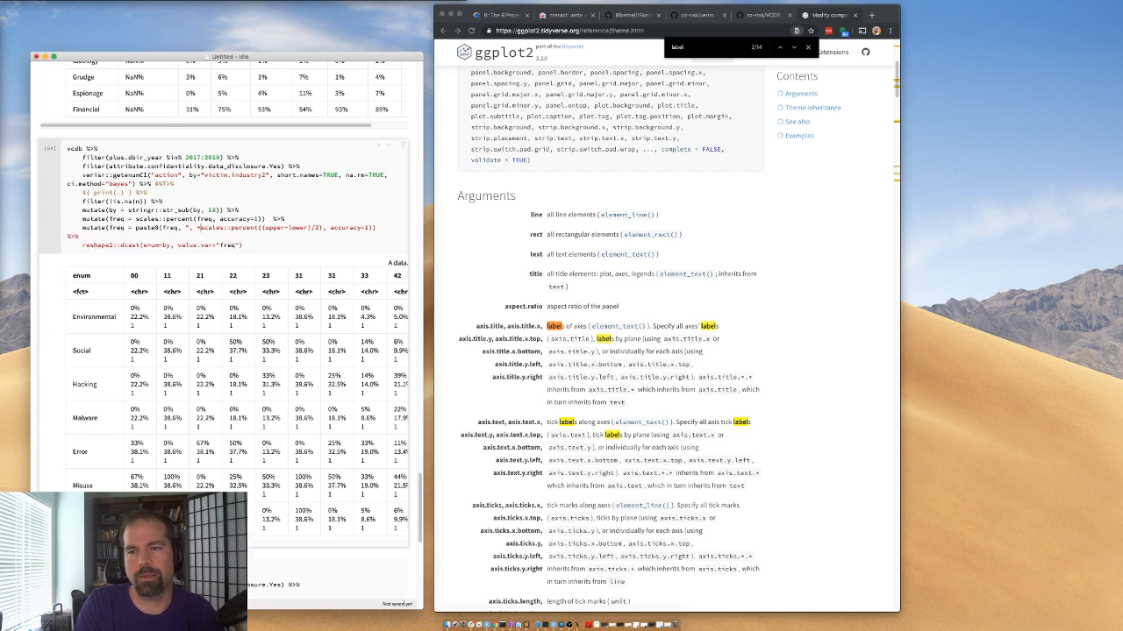
pyautogui.write('",')
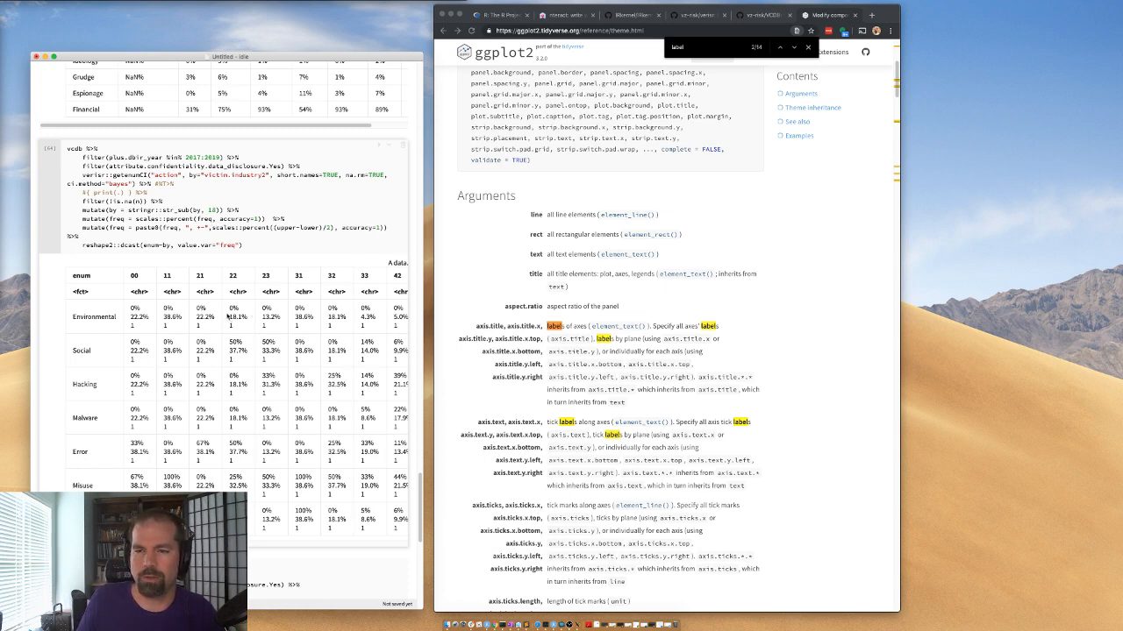
pyautogui.hotkey('shift', 'Return')
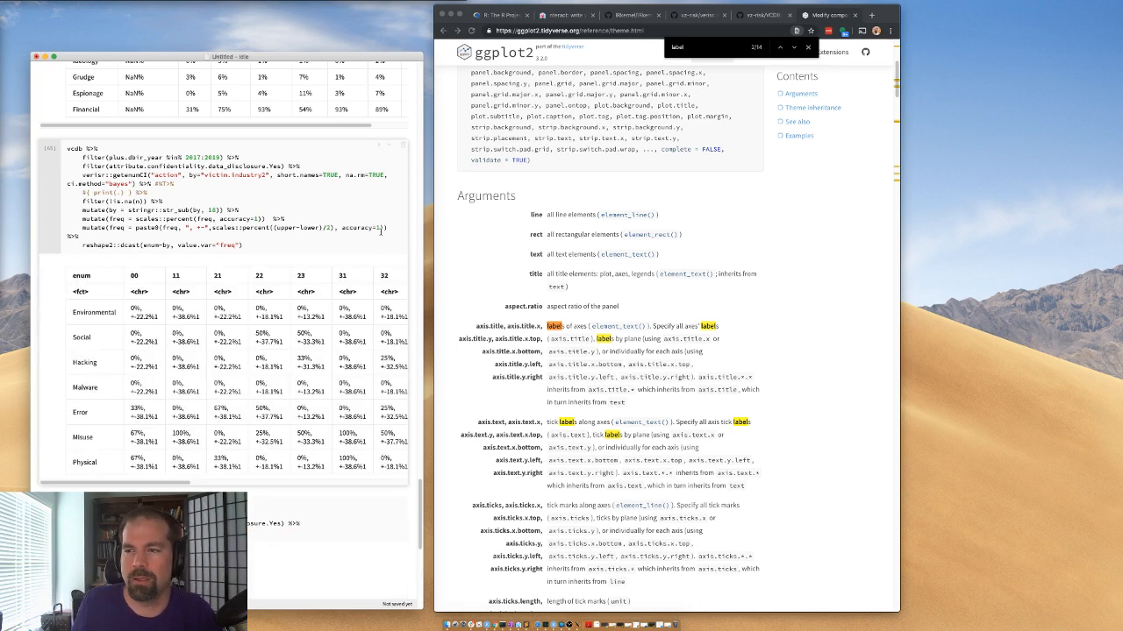
# - Move accuracy=1 inside the scales::percent call of the paste0 line and rerun the cell
pyautogui.moveTo(380, 227); pyautogui.dragTo(331, 228)
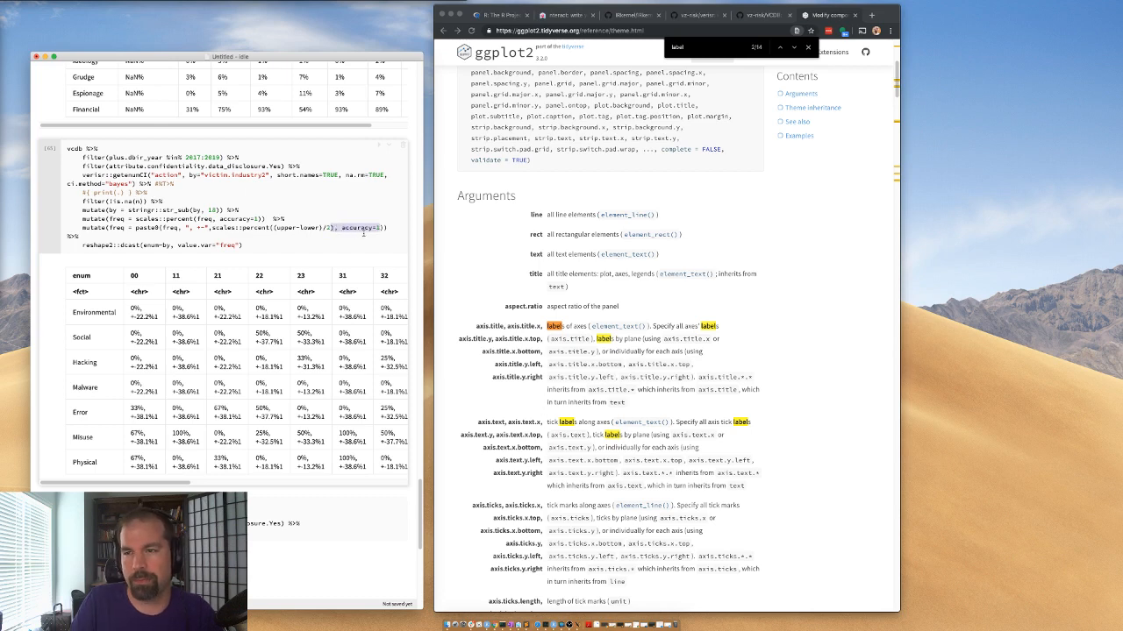
pyautogui.press('super+x')
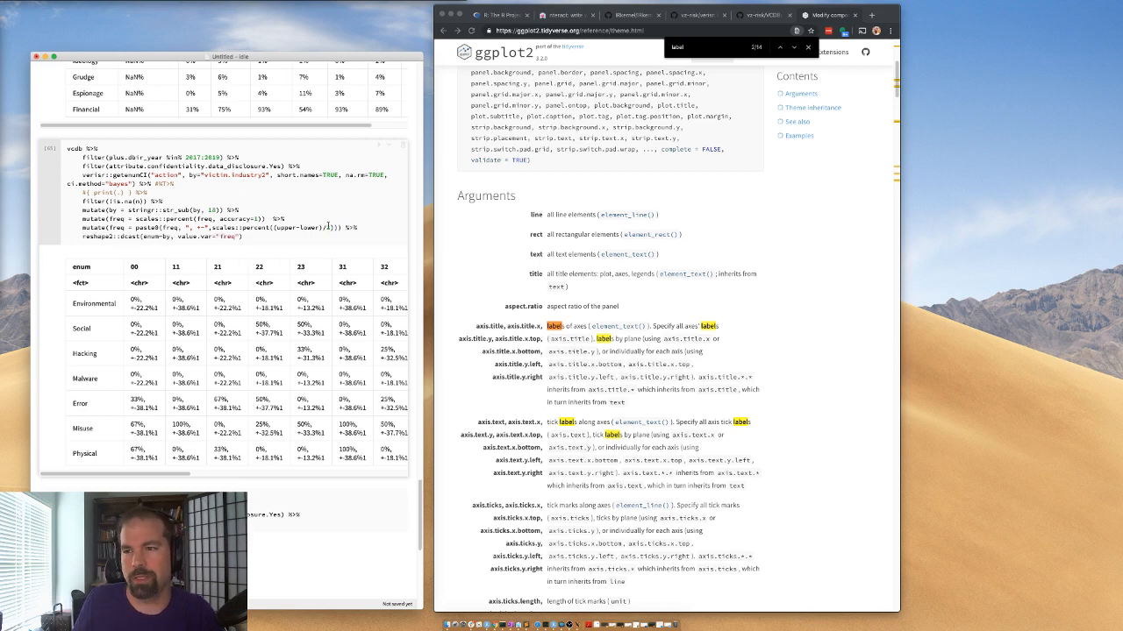
pyautogui.click(329, 228)
pyautogui.press('super+v')
pyautogui.hotkey('shift', 'Return')
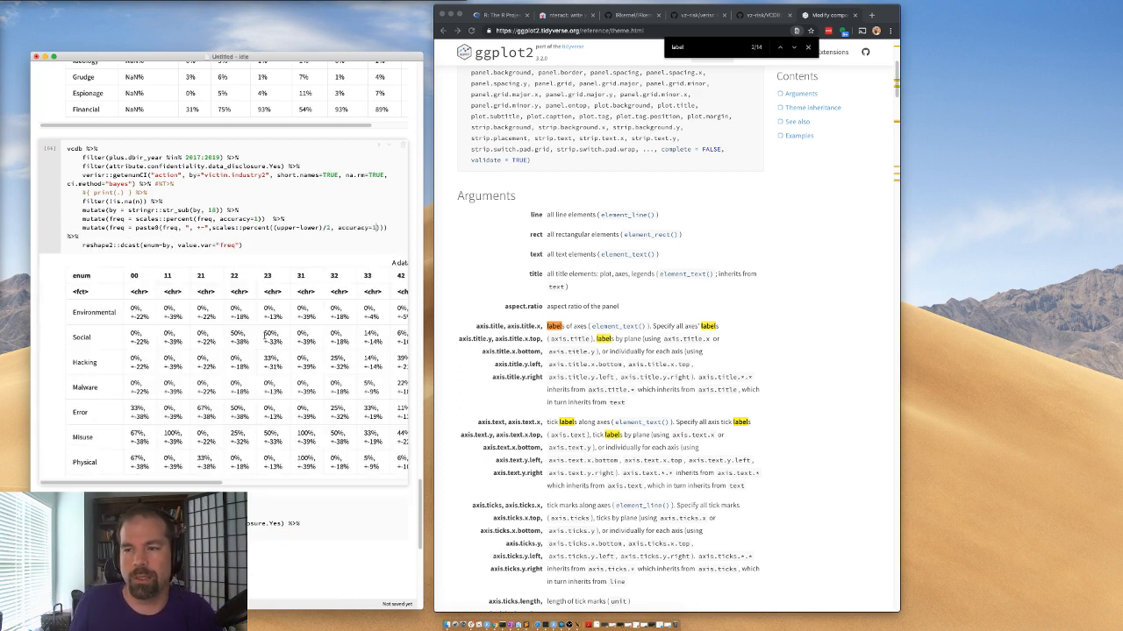
# - Examine the percentages and confidence ranges across the industry columns of the table, from 00 through 92
pyautogui.moveTo(73, 312); pyautogui.dragTo(140, 309)
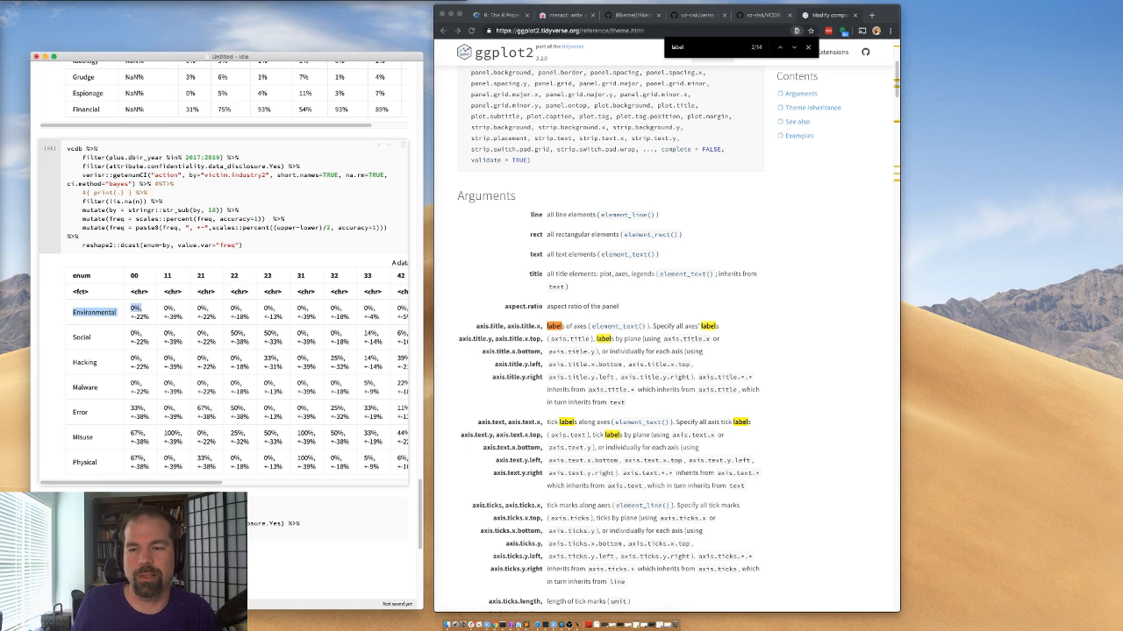
pyautogui.moveTo(171, 483); pyautogui.dragTo(364, 465)
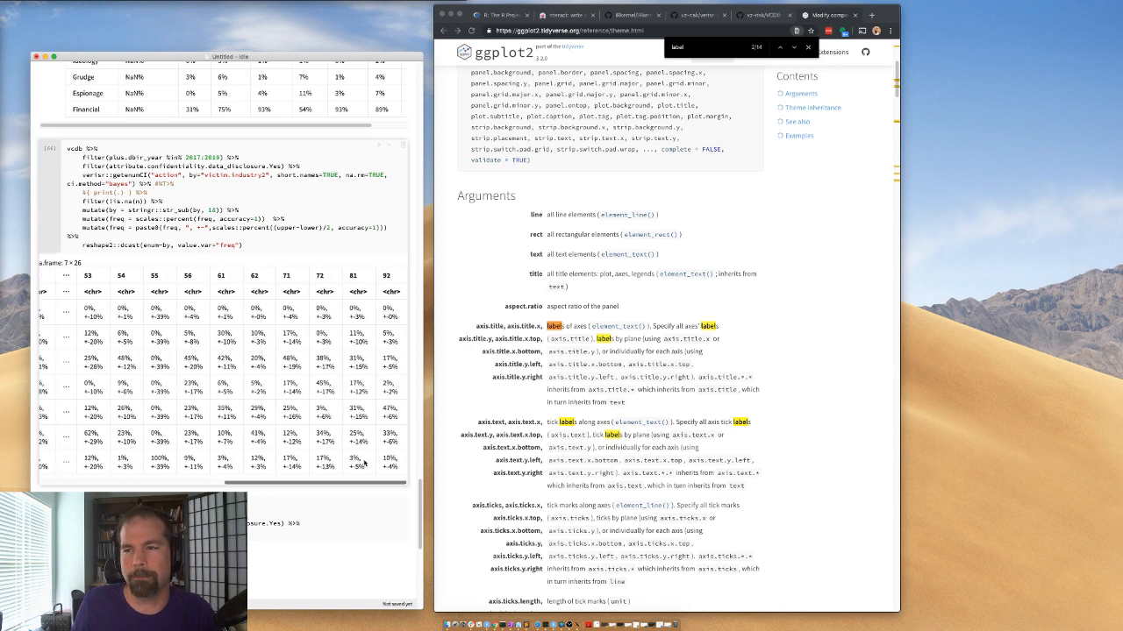
pyautogui.moveTo(388, 313); pyautogui.dragTo(389, 354)
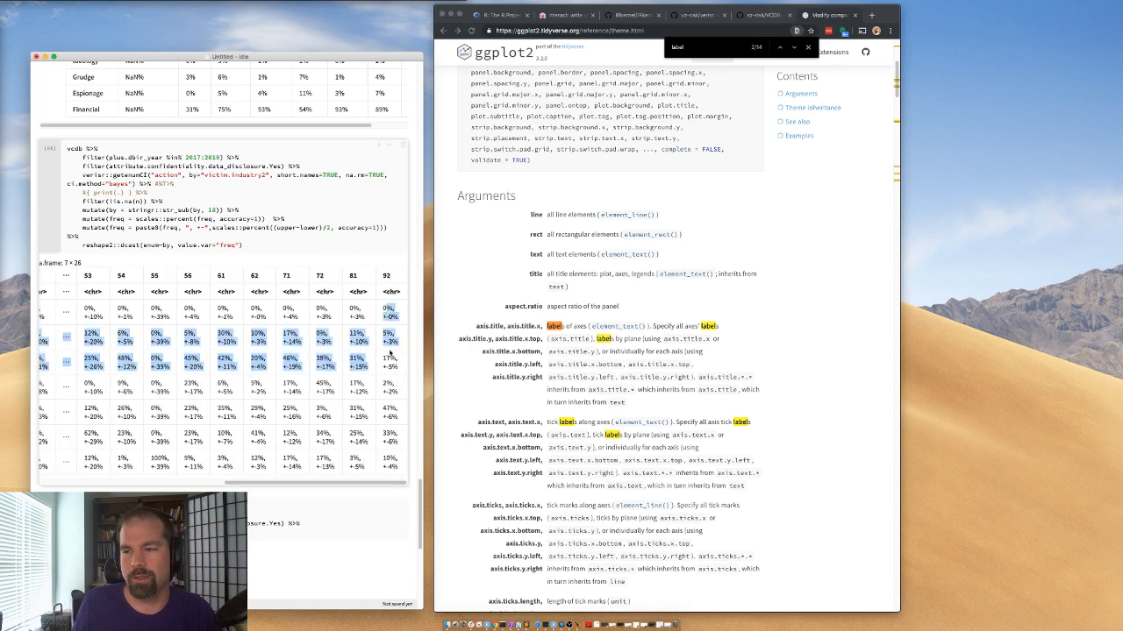
pyautogui.click(408, 264)
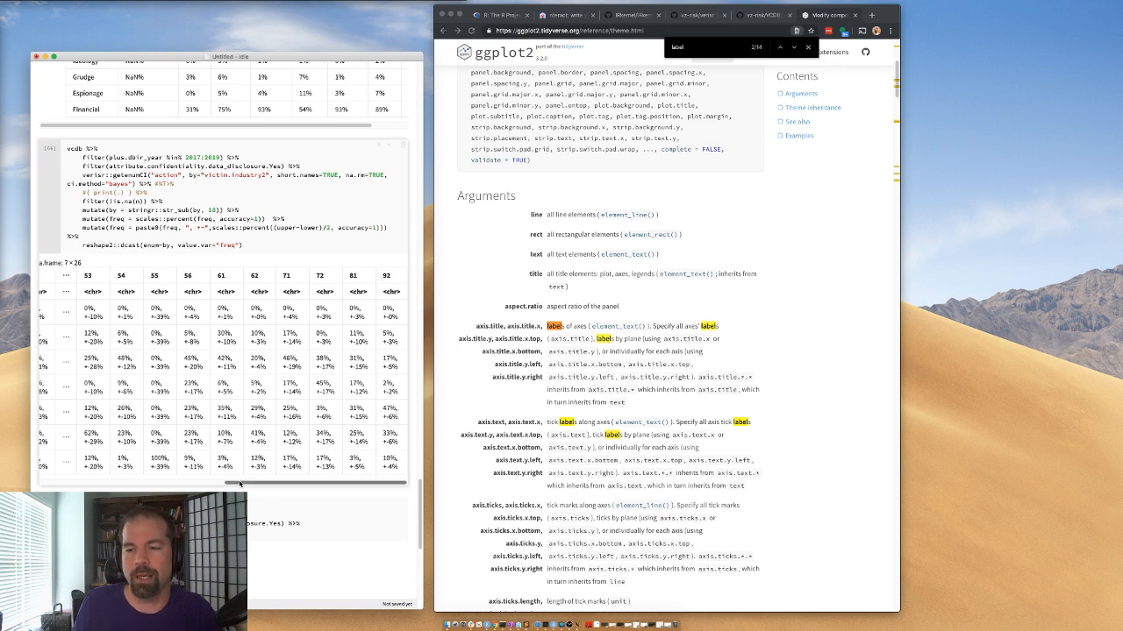
pyautogui.moveTo(238, 483); pyautogui.dragTo(279, 382)
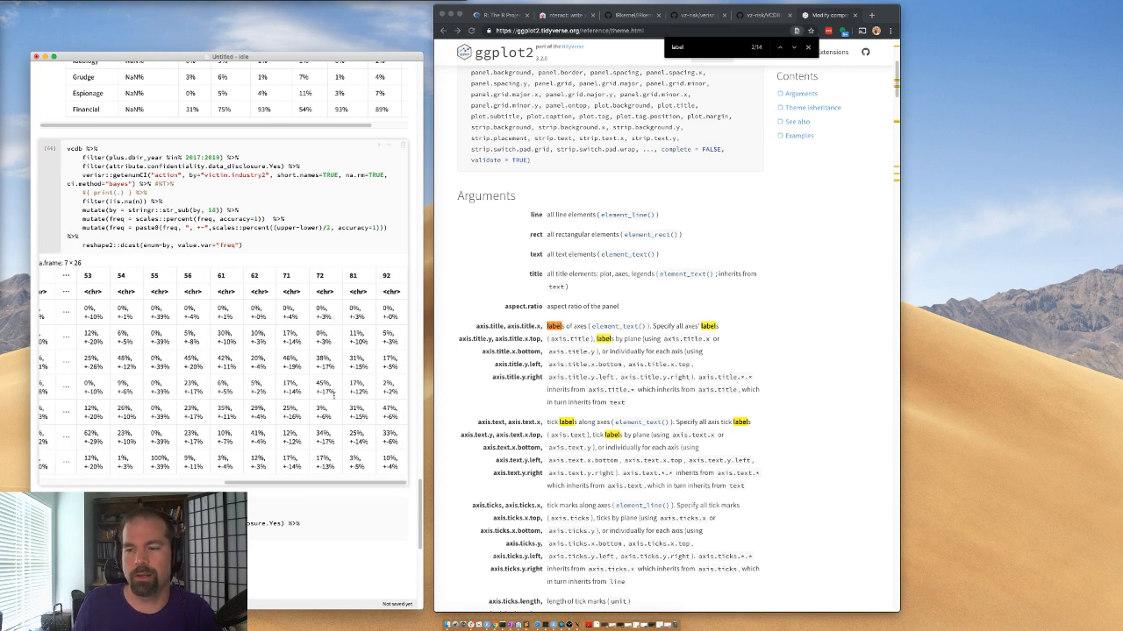
pyautogui.doubleClick(318, 342)
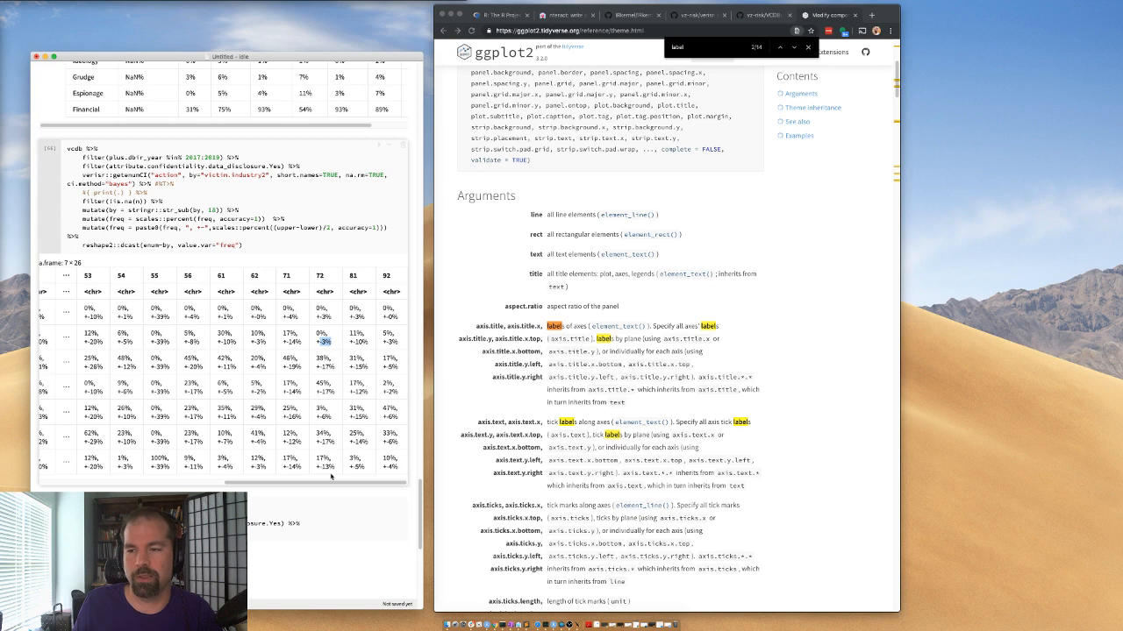
pyautogui.moveTo(330, 484); pyautogui.dragTo(150, 437)
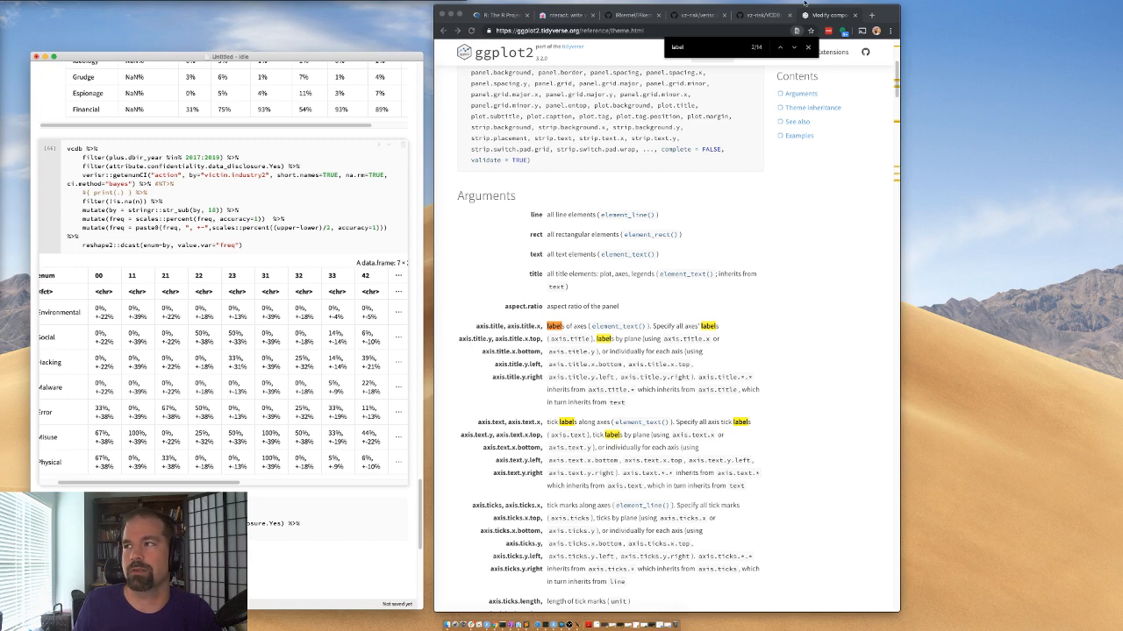
# - Open the FARSmarterBids NAICS codes list in a new browser tab and go to Sector 21: Mining, Quarrying, and Oil and Gas Extraction
pyautogui.click(871, 15)
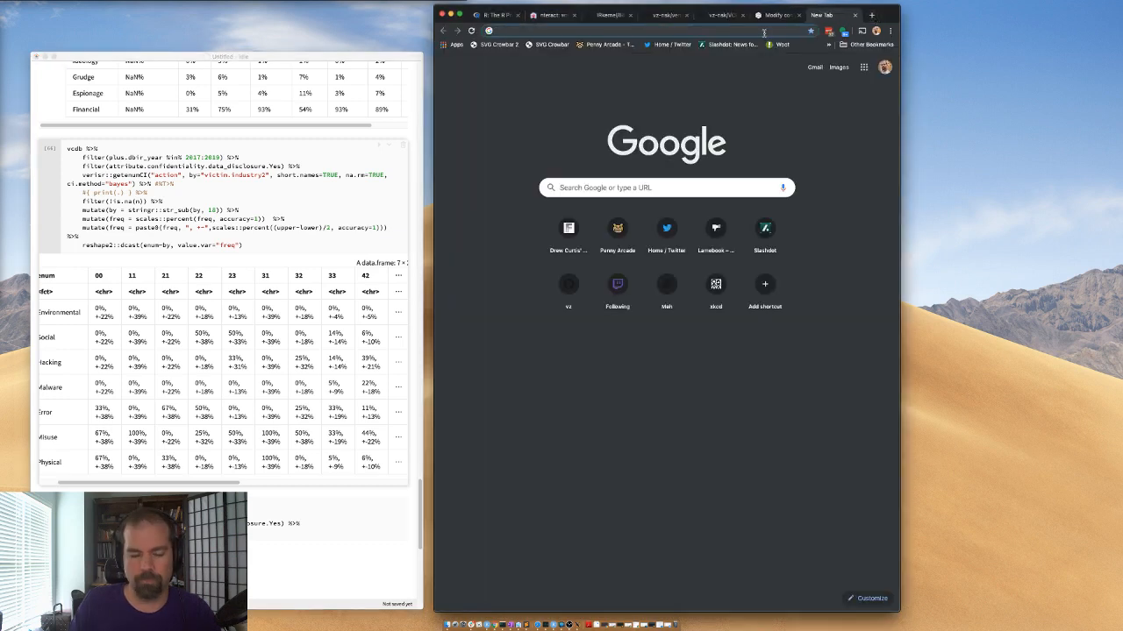
pyautogui.write('farsm')
pyautogui.press('Return')
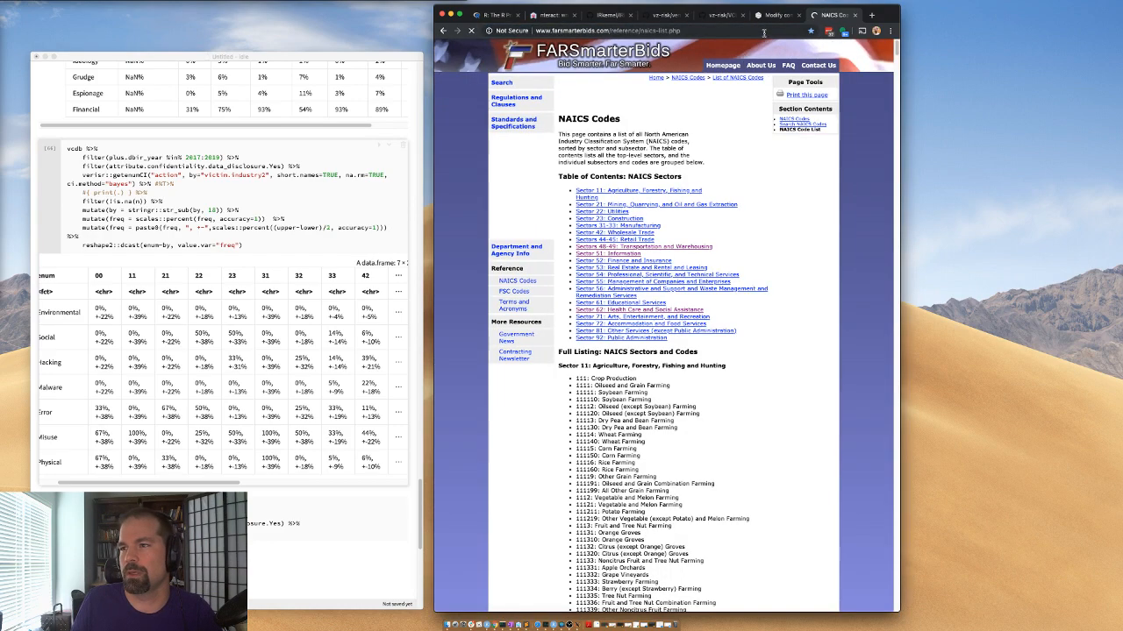
pyautogui.click(596, 206)
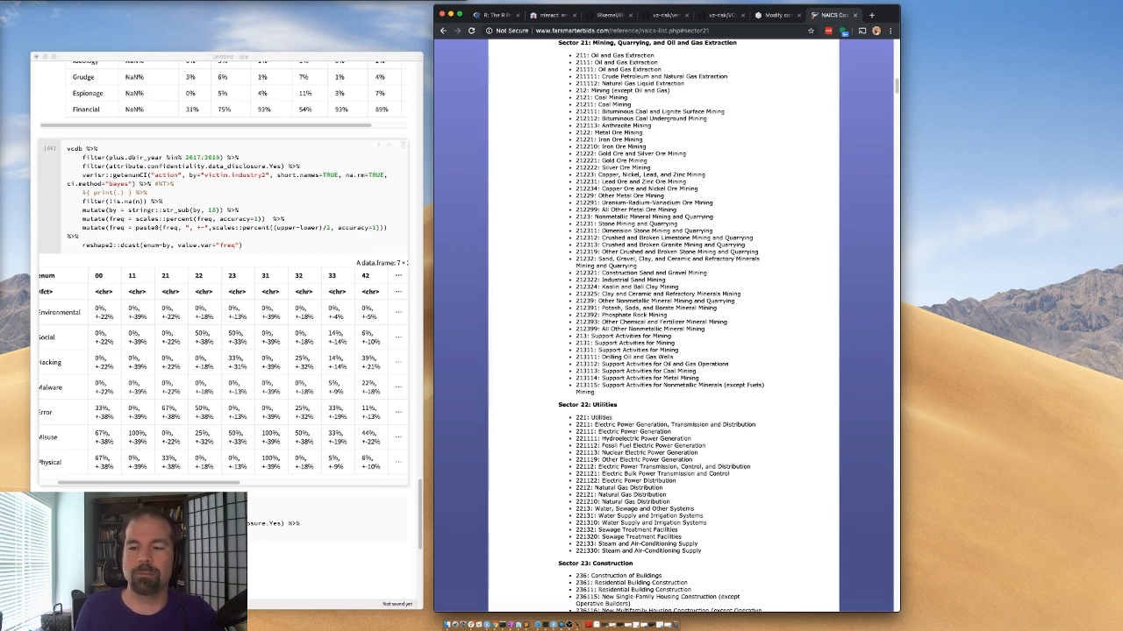
# - Return to the nteract notebook and review it from the SETUP section through the Analysis cells to the action.*.variety table
pyautogui.click(126, 451)
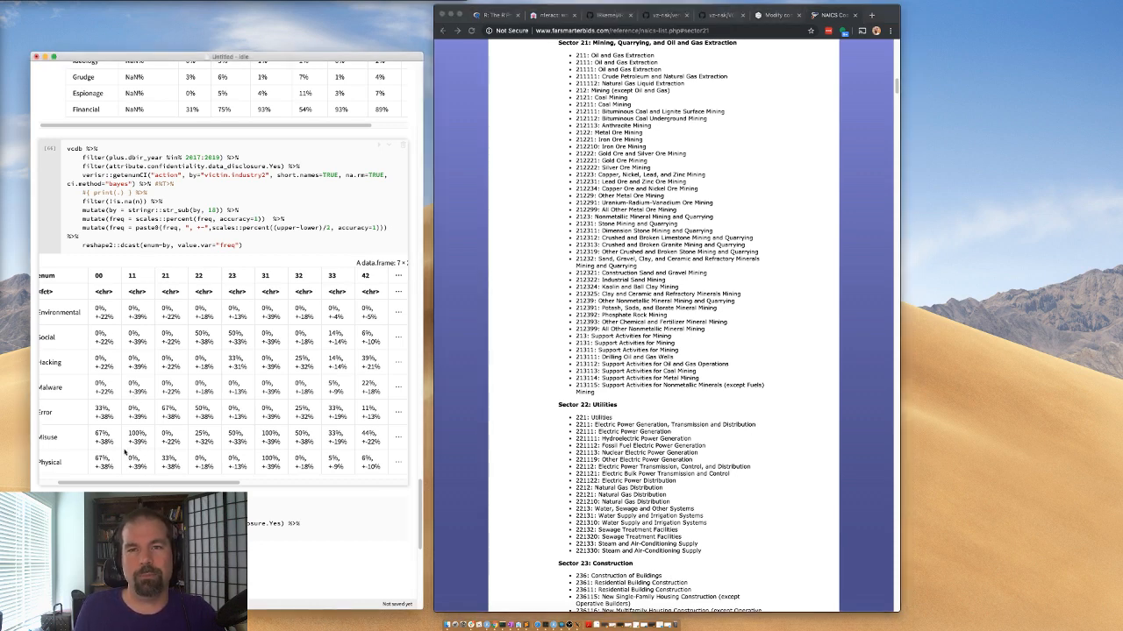
pyautogui.hscroll(-3, 118, 481)
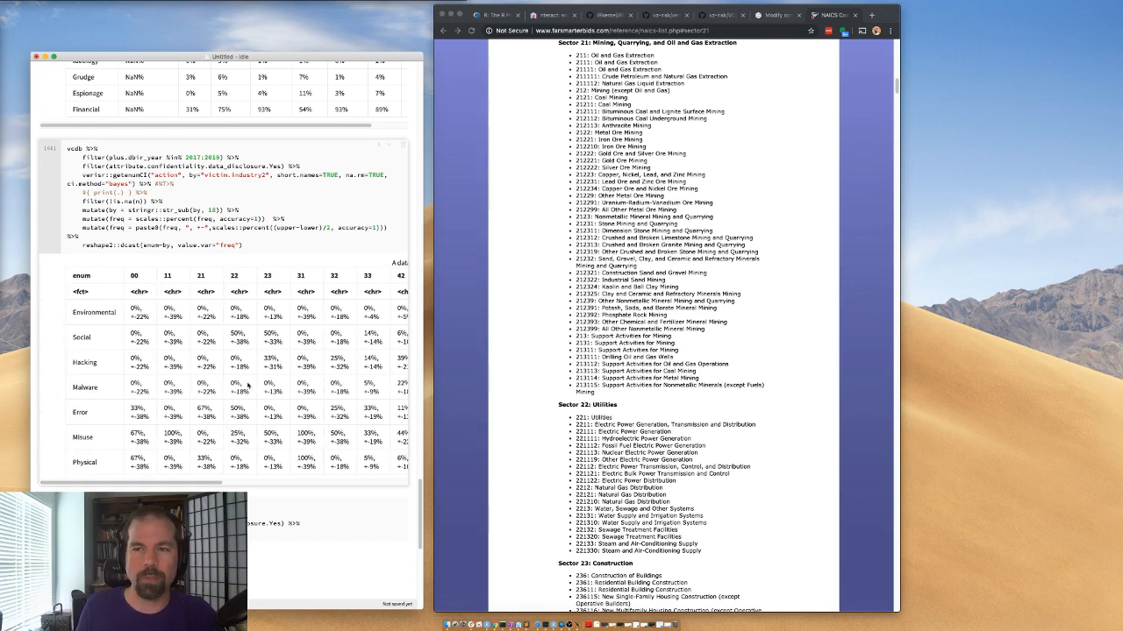
pyautogui.scroll(5, 175, 249)
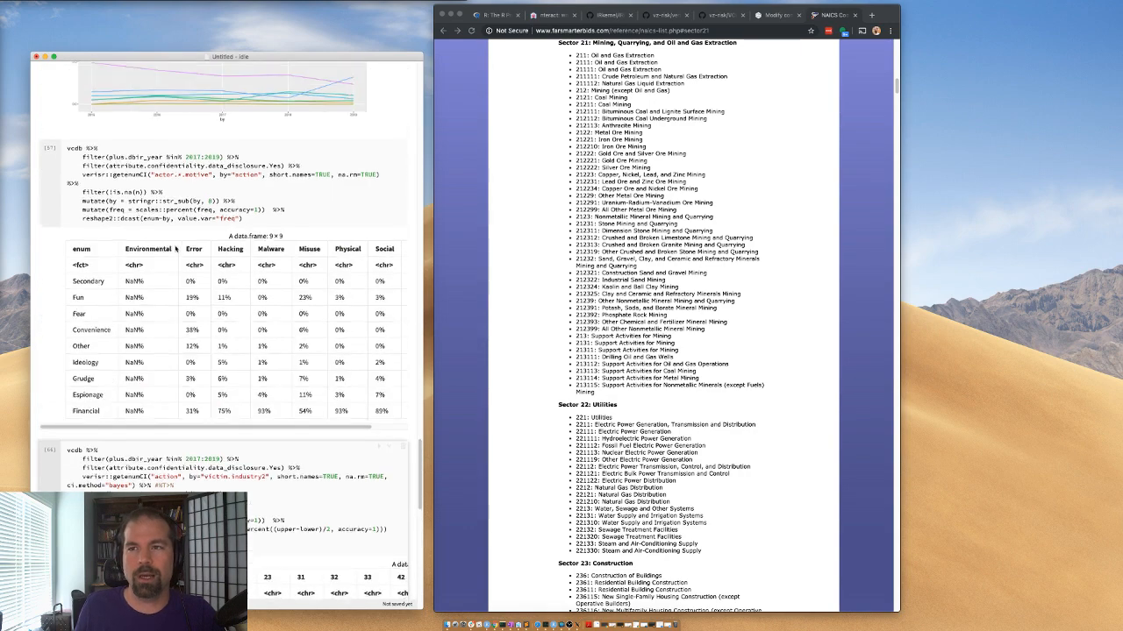
pyautogui.scroll(20, 175, 250)
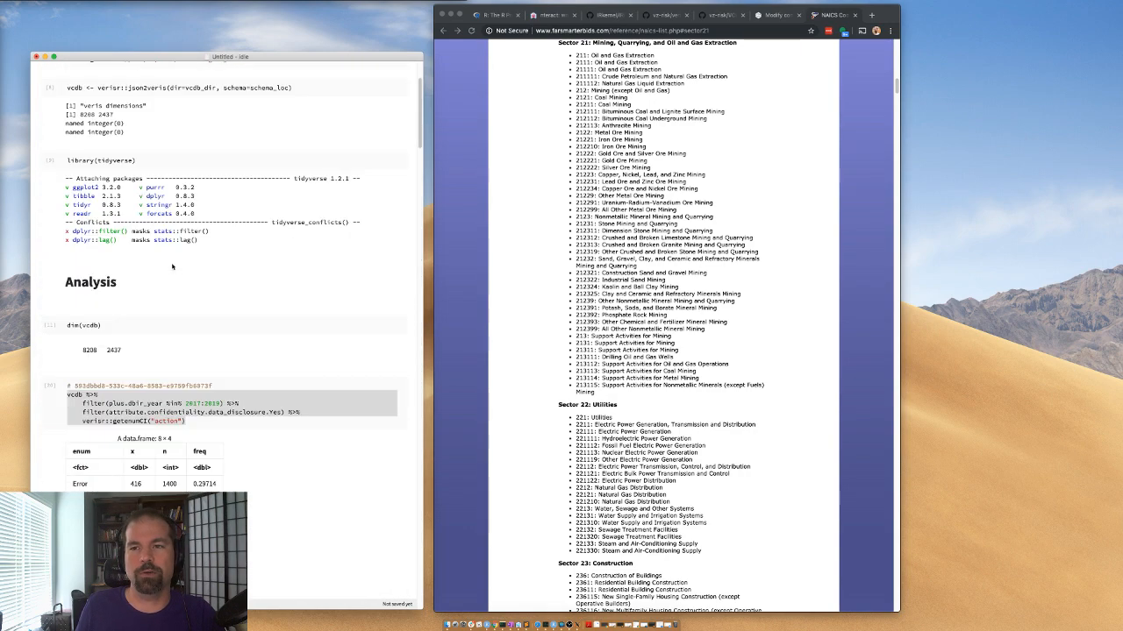
pyautogui.scroll(5, 171, 266)
pyautogui.scroll(-6, 149, 315)
pyautogui.scroll(5, 124, 376)
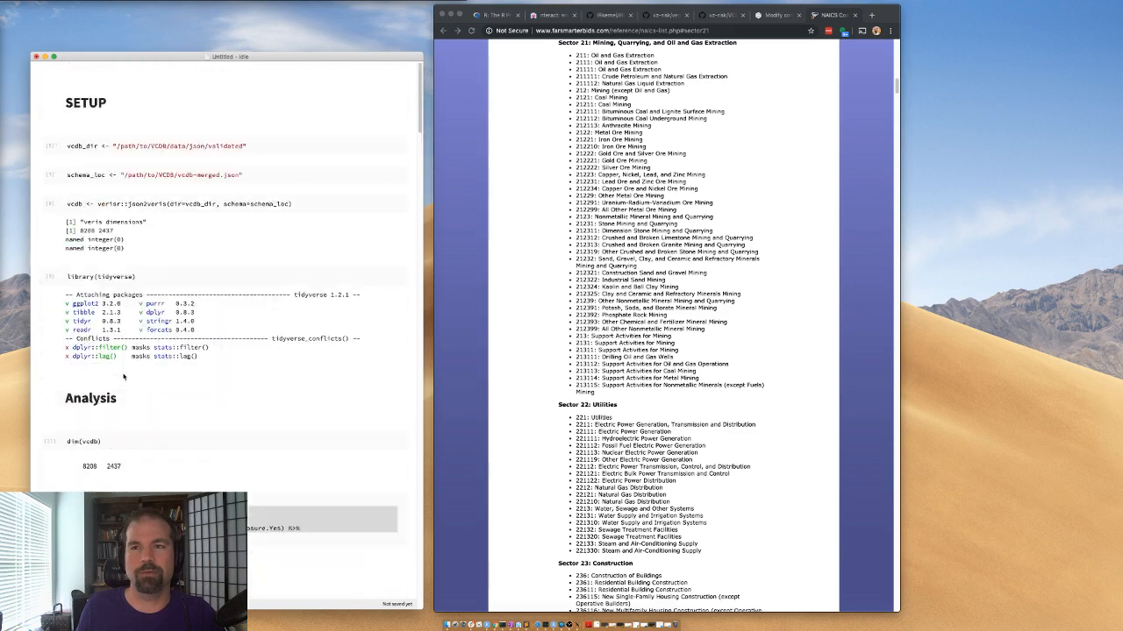
pyautogui.scroll(-1, 158, 263)
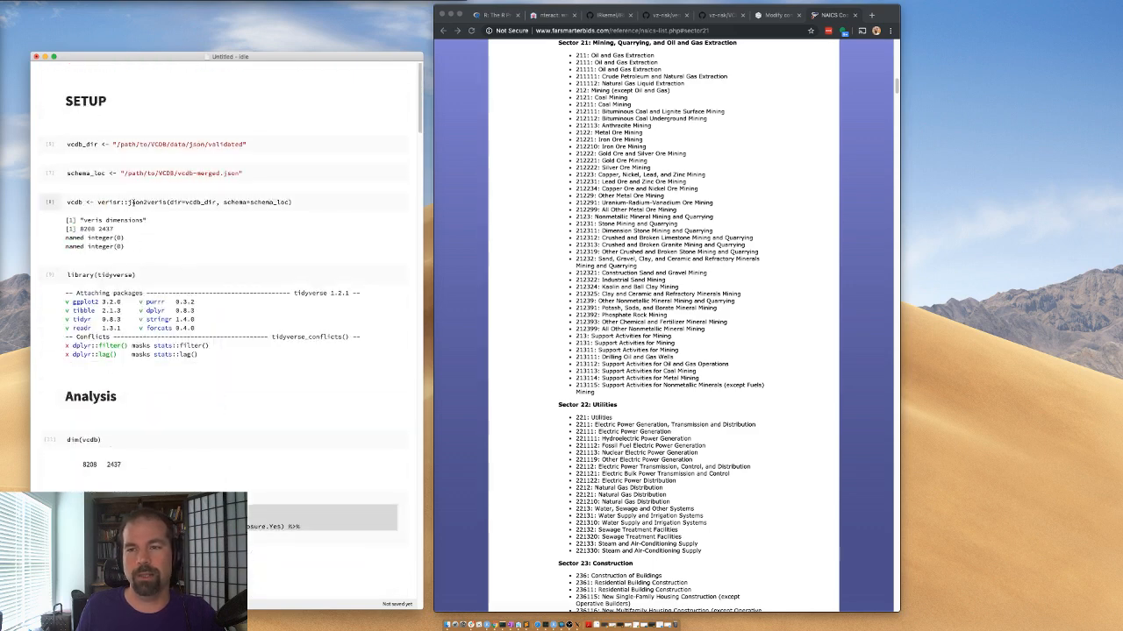
pyautogui.scroll(-6, 130, 221)
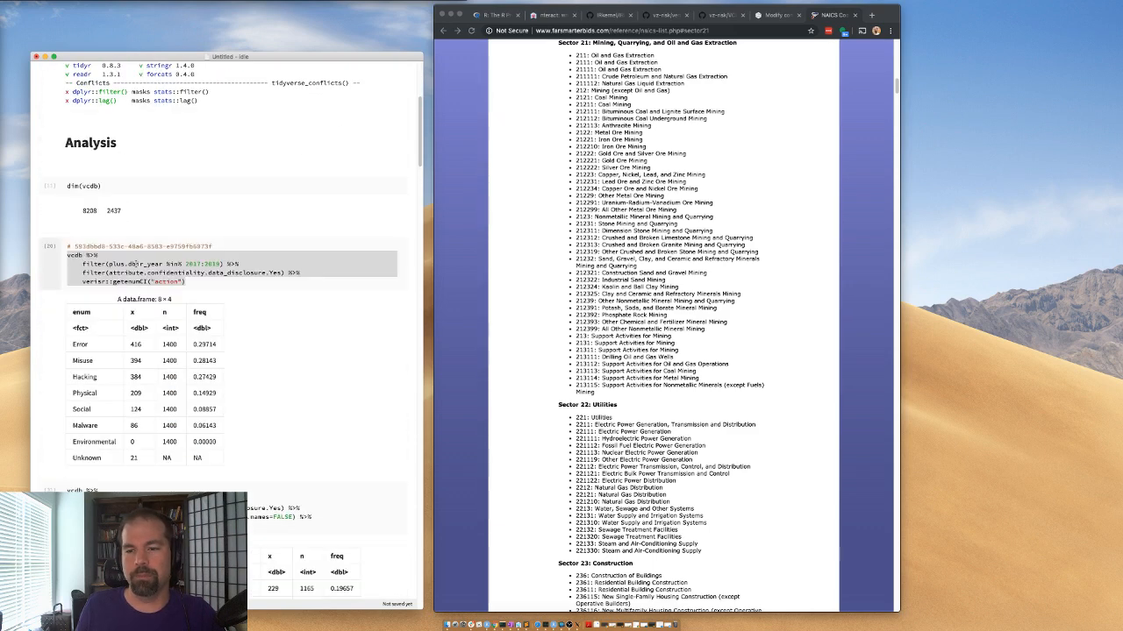
pyautogui.scroll(-4, 114, 368)
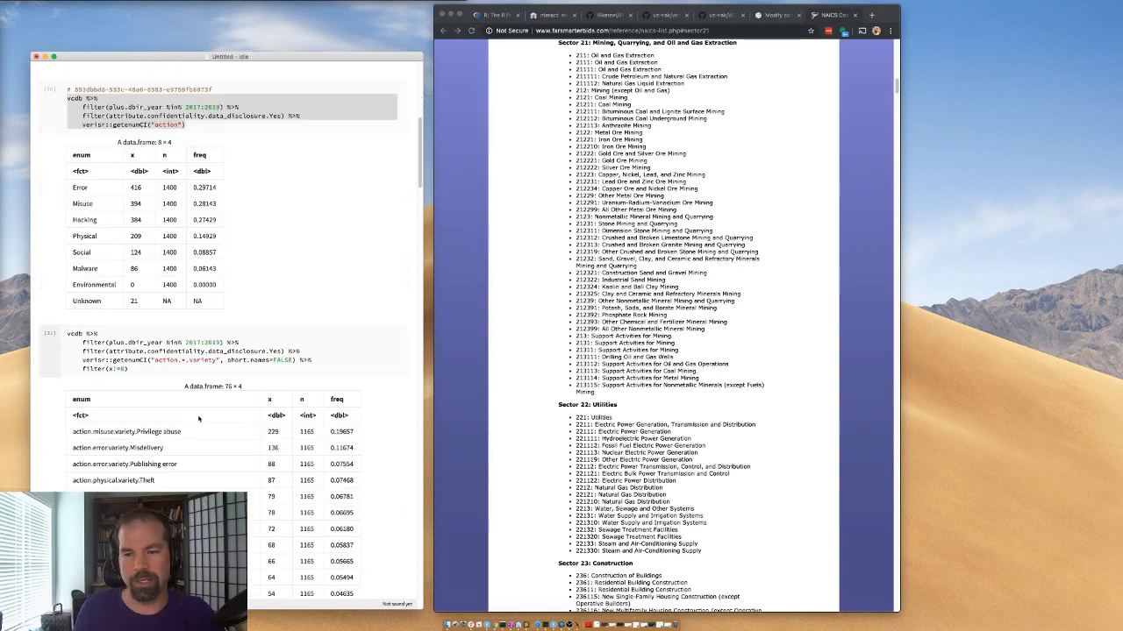
pyautogui.scroll(-13, 217, 464)
pyautogui.scroll(9, 218, 464)
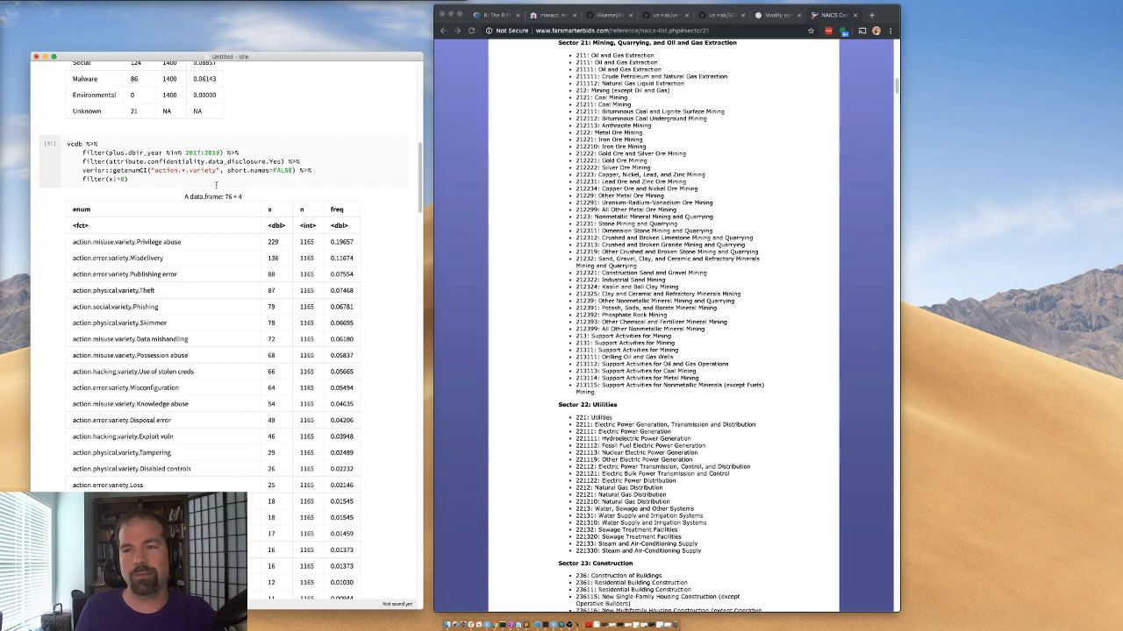
# - Add fill="steelblue" after stat="identity" in the geom_bar call of the "Actor motives in breaches" cell and rerun it
pyautogui.scroll(-15, 215, 185)
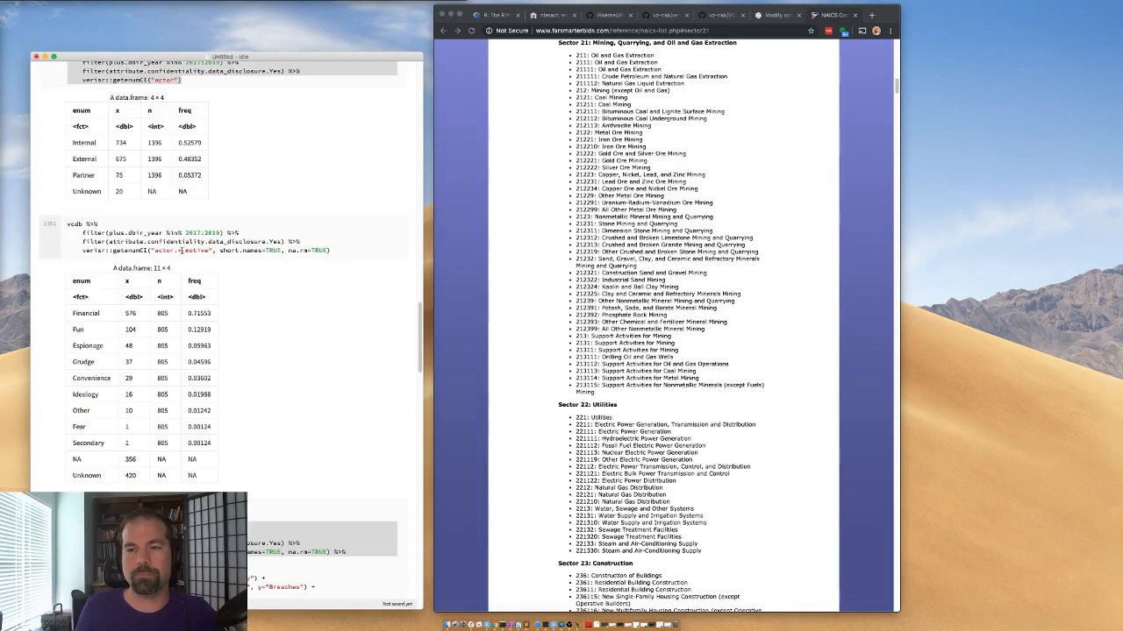
pyautogui.scroll(-10, 86, 321)
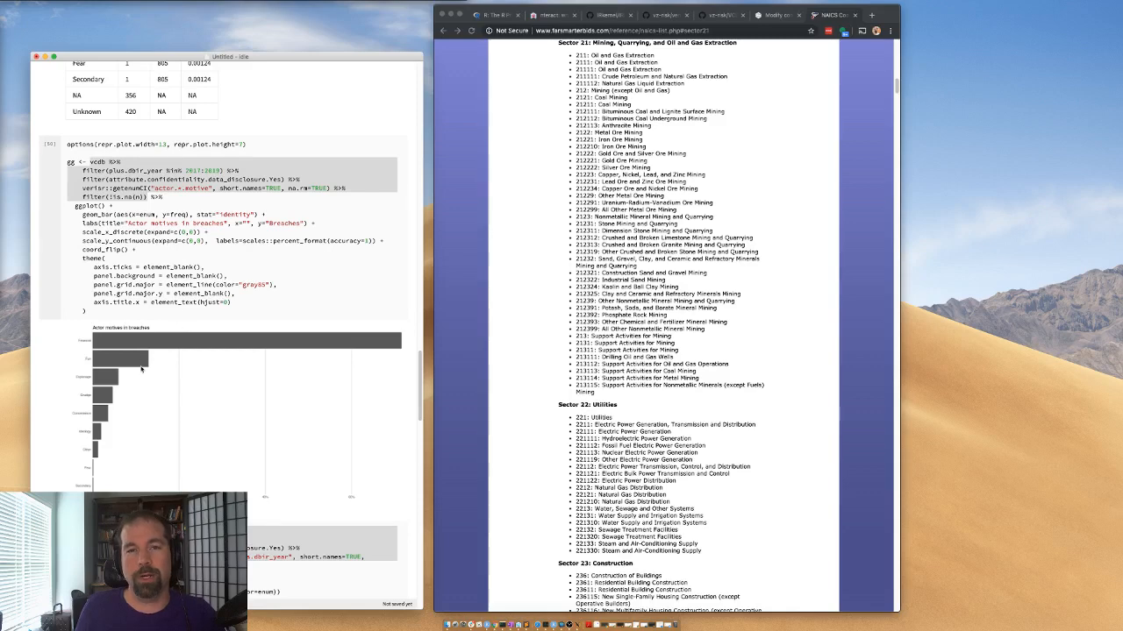
pyautogui.scroll(-5, 141, 370)
pyautogui.scroll(5, 187, 220)
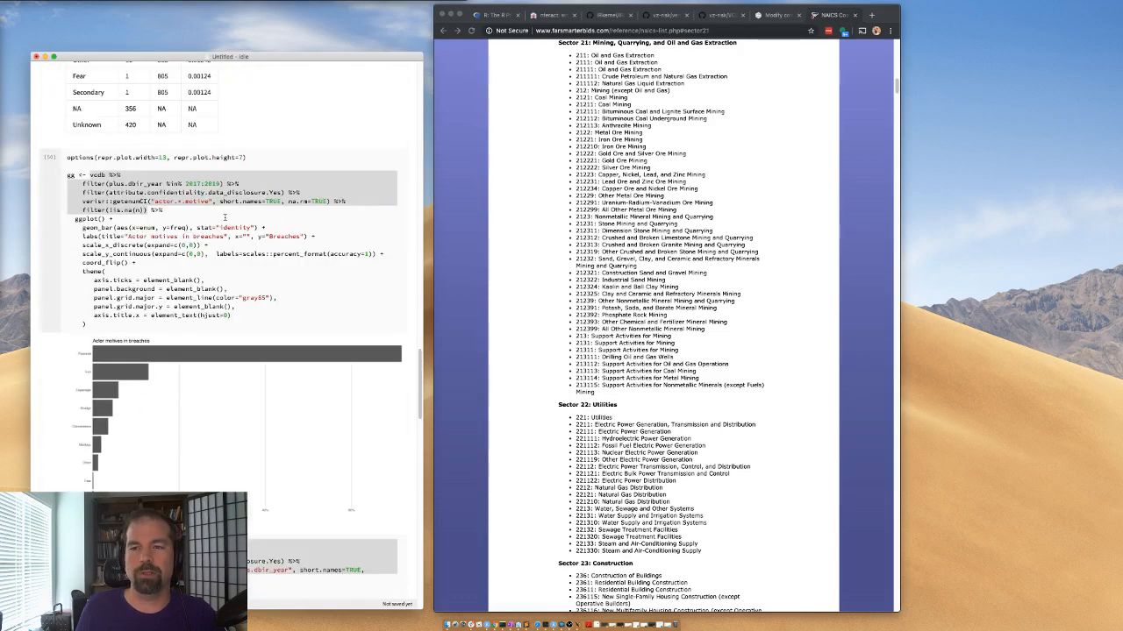
pyautogui.click(349, 193)
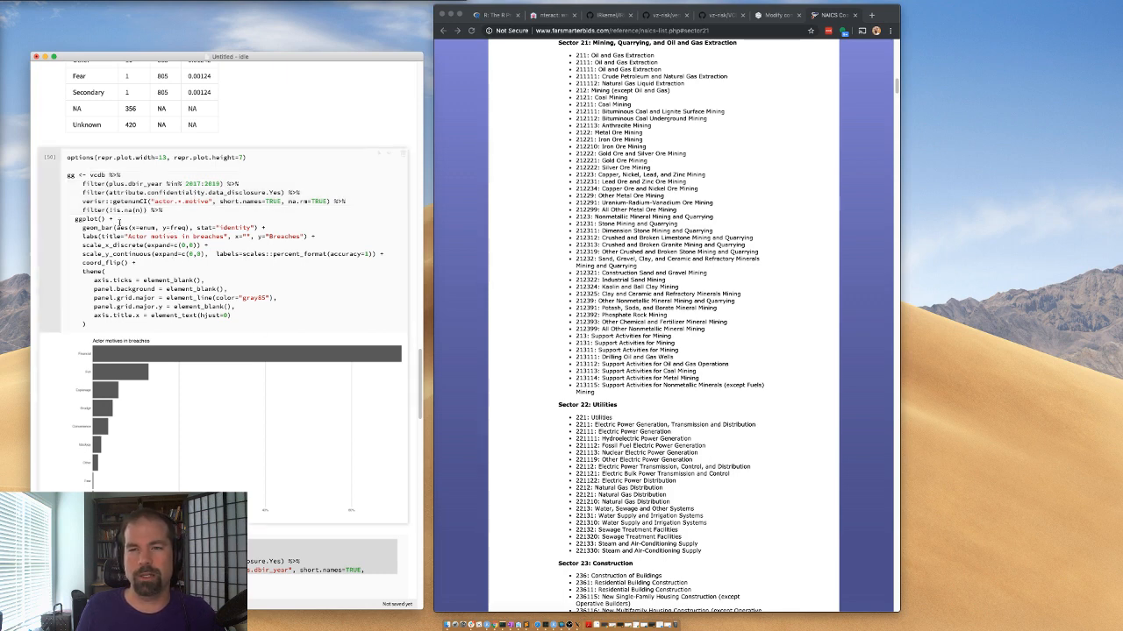
pyautogui.click(256, 228)
pyautogui.write(', fill=')
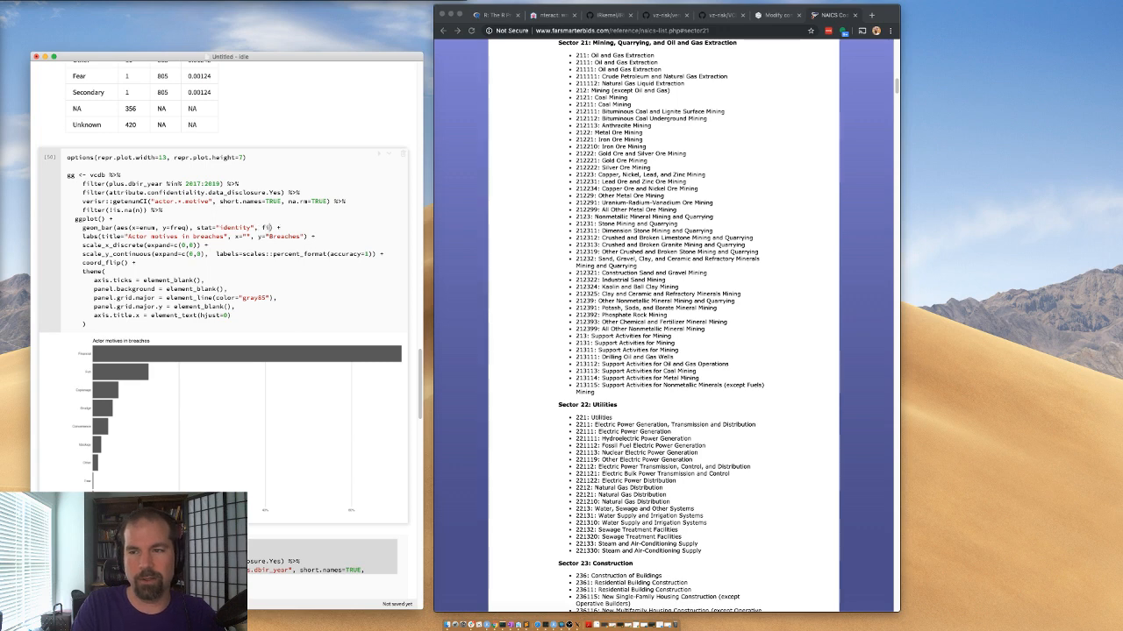
pyautogui.write('"')
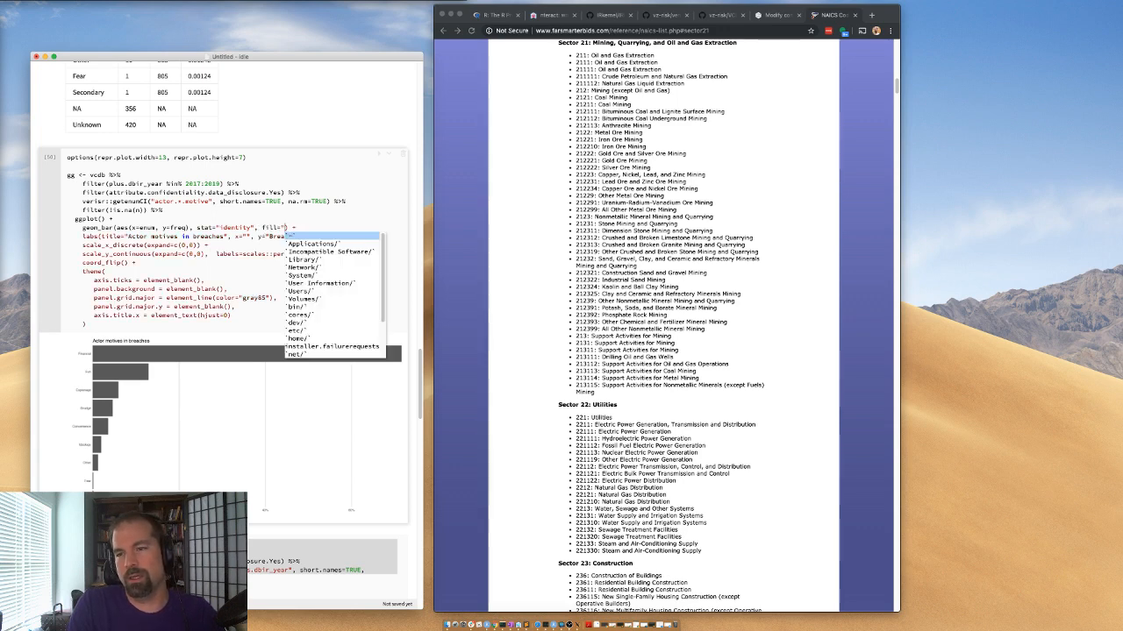
pyautogui.write('steelb')
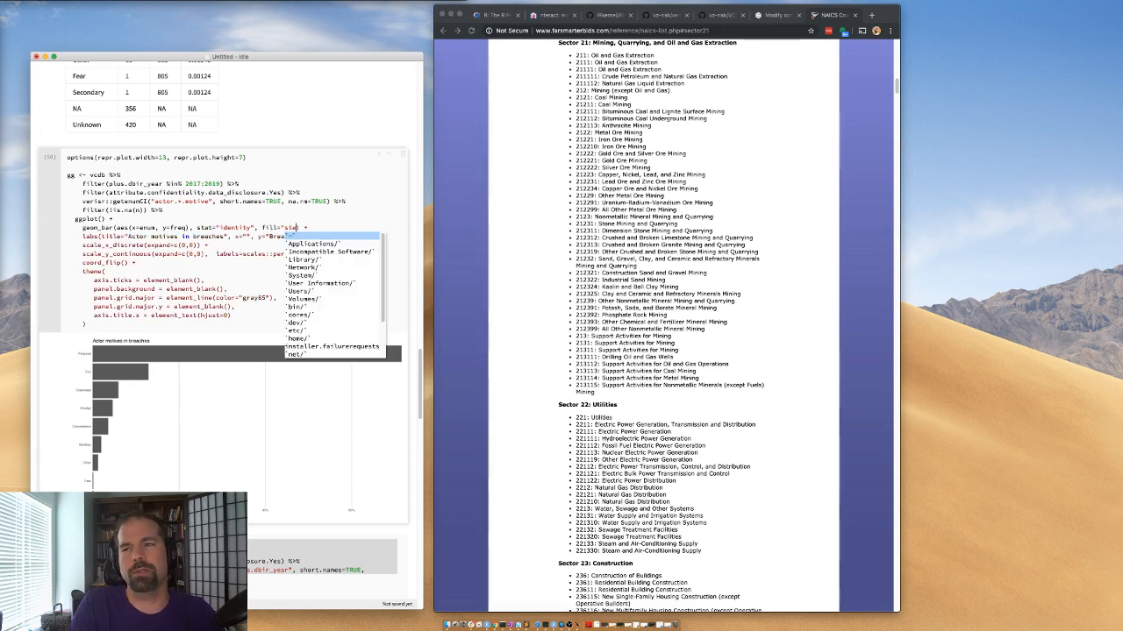
pyautogui.write('lue"')
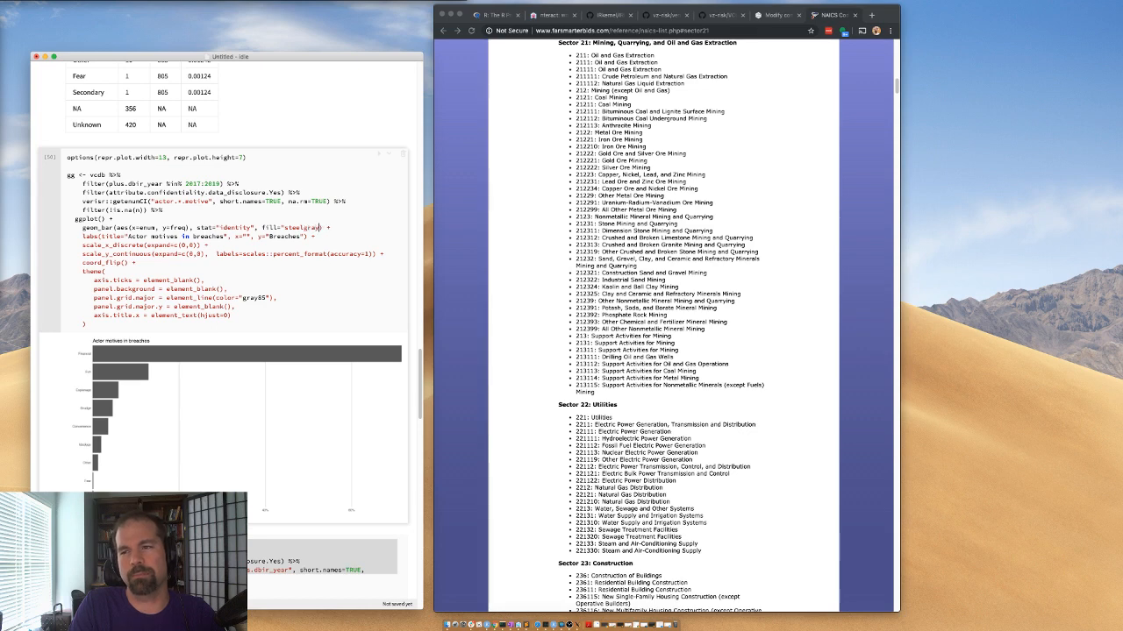
pyautogui.hotkey('shift', 'Return')
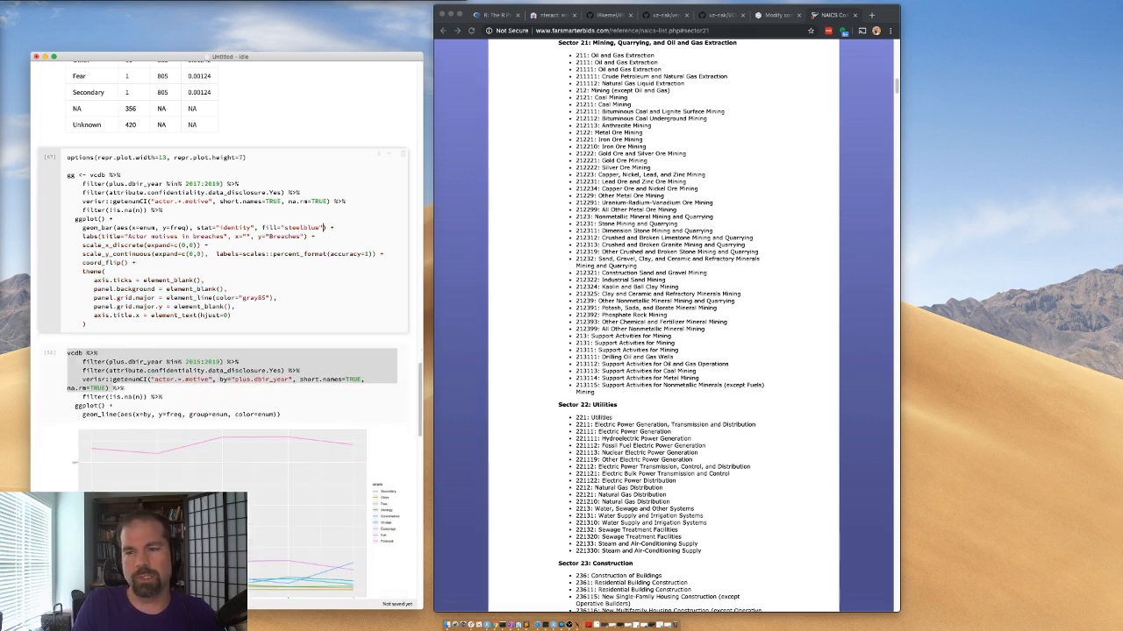
# - Try "blue" as the geom_bar fill colour in the actor motives cell and rerun it
pyautogui.doubleClick(305, 227)
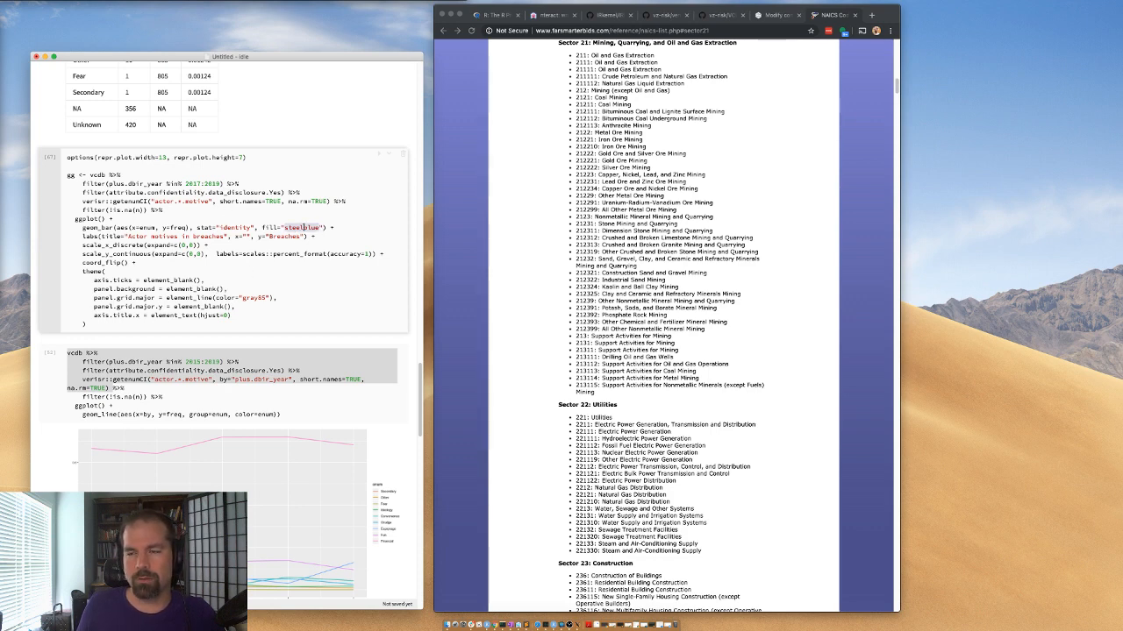
pyautogui.write('blue')
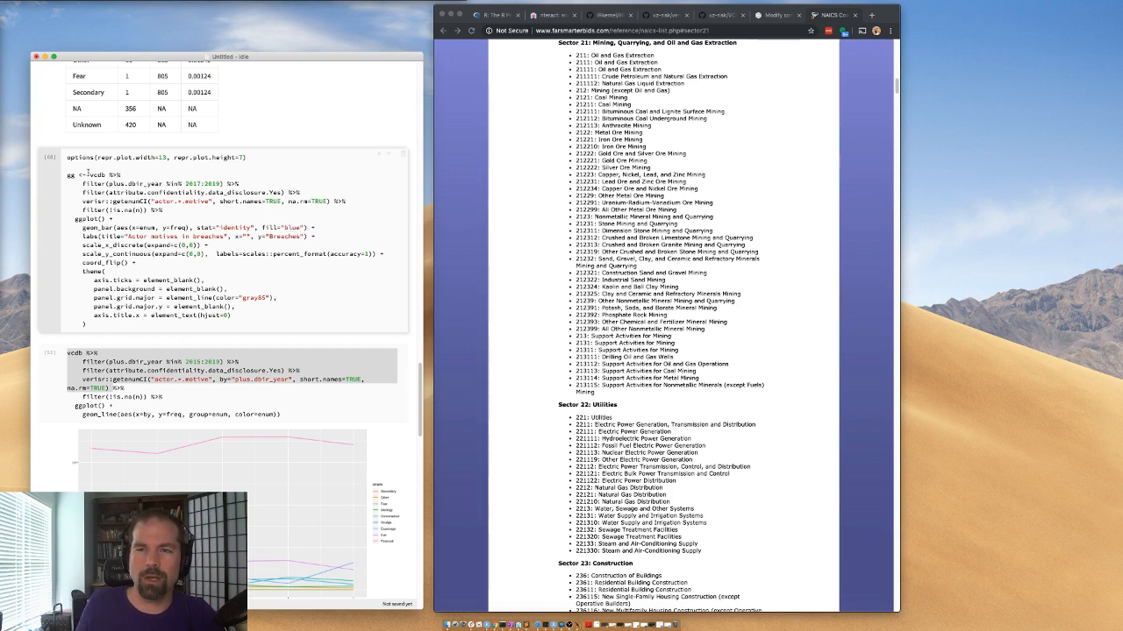
# - Remove the gg <- assignment before vcdb, set the geom_bar fill to "steelblue" and rerun the actor motives cell
pyautogui.moveTo(90, 175); pyautogui.dragTo(68, 175)
pyautogui.press('BackSpace')
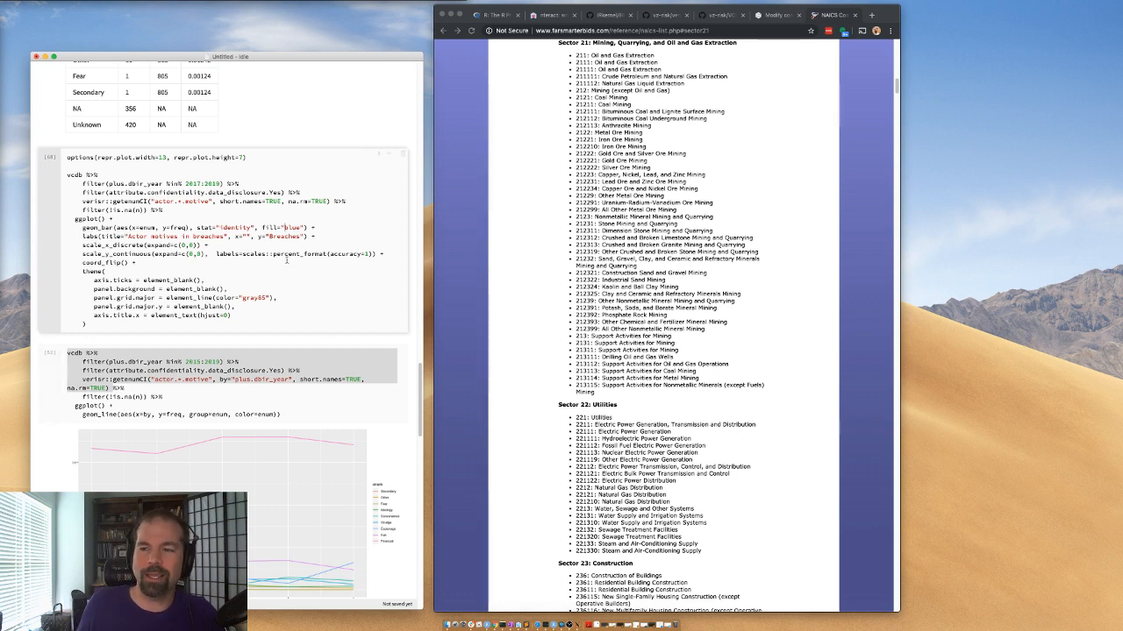
pyautogui.write('steel')
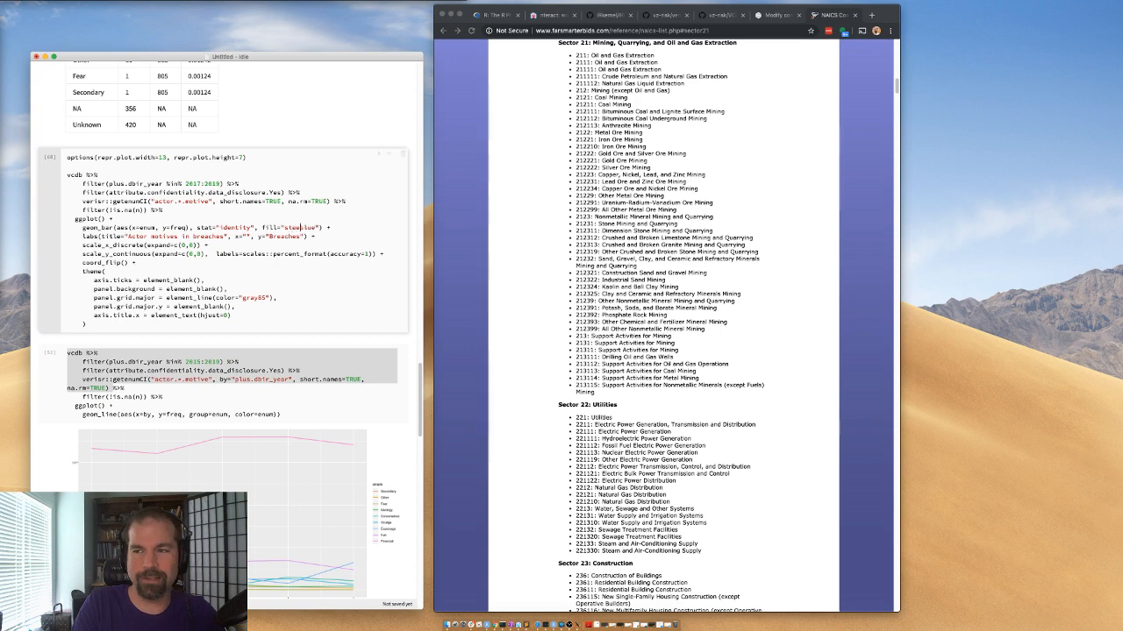
pyautogui.hotkey('shift', 'Return')
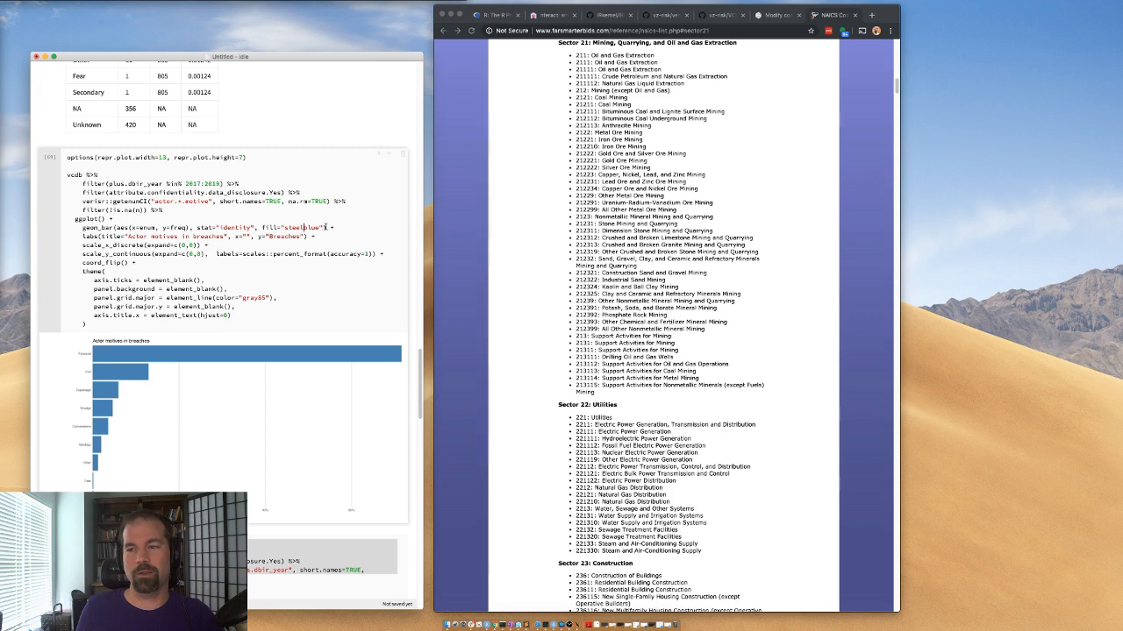
# - Replace the fixed bar colour with fill=enum inside the aes() of geom_bar and rerun the actor motives cell
pyautogui.moveTo(325, 227); pyautogui.dragTo(257, 227)
pyautogui.press('BackSpace')
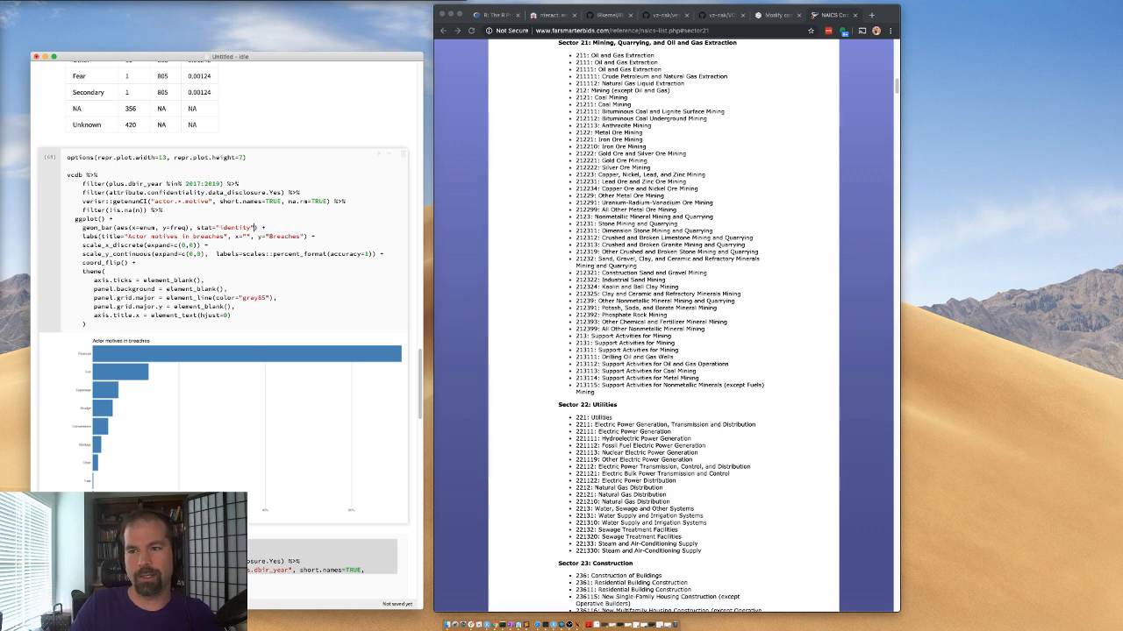
pyautogui.click(185, 227)
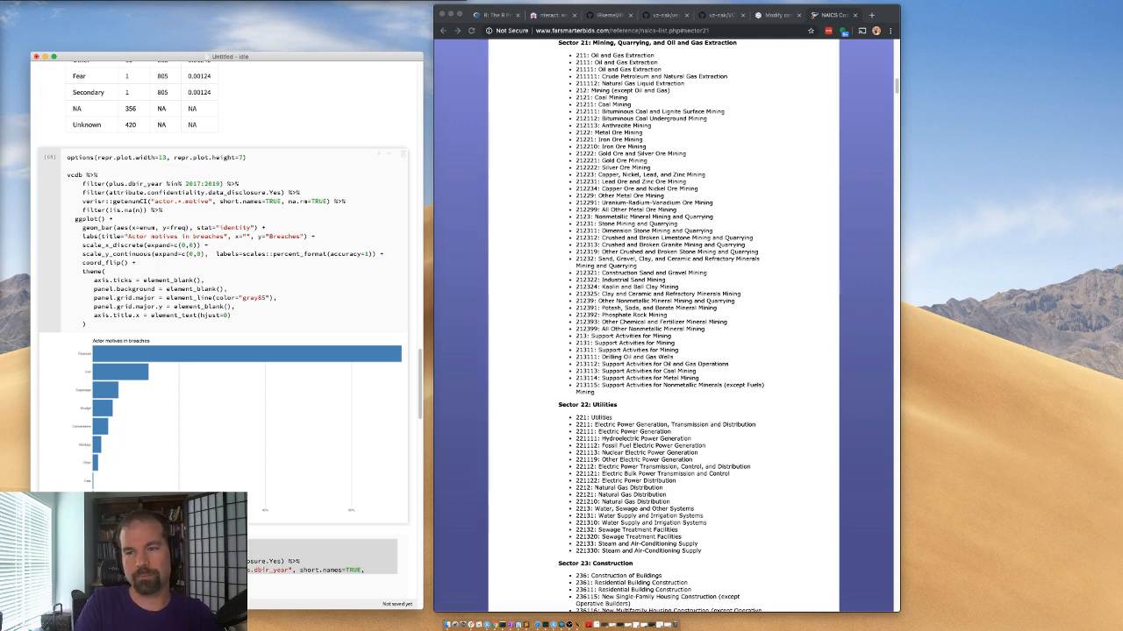
pyautogui.write(', fill=')
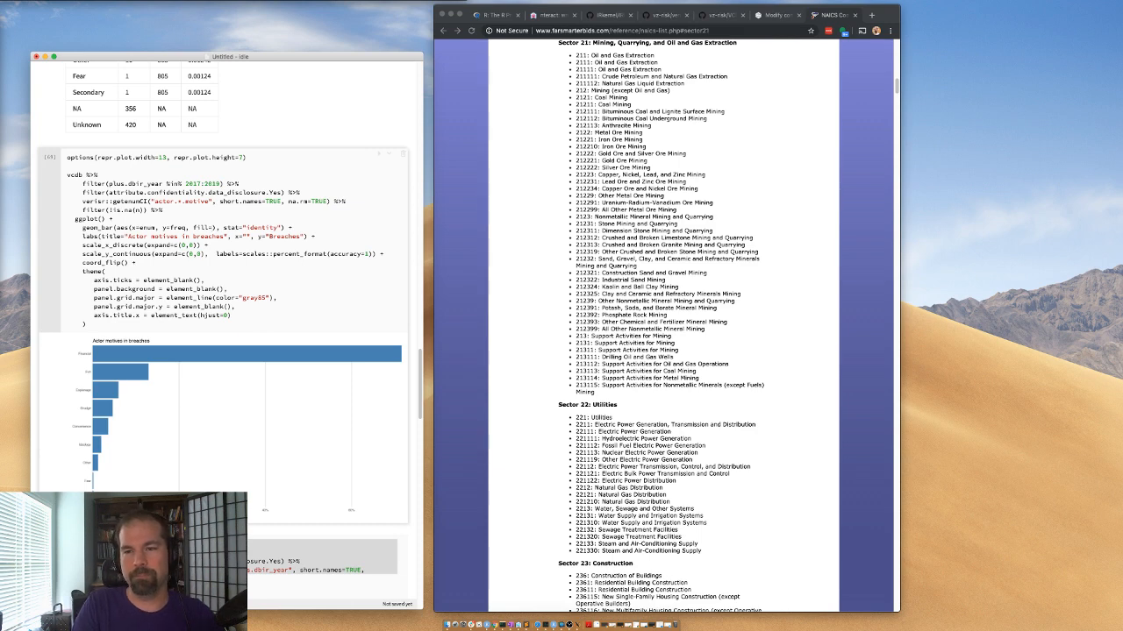
pyautogui.write('enum')
pyautogui.hotkey('shift', 'Return')
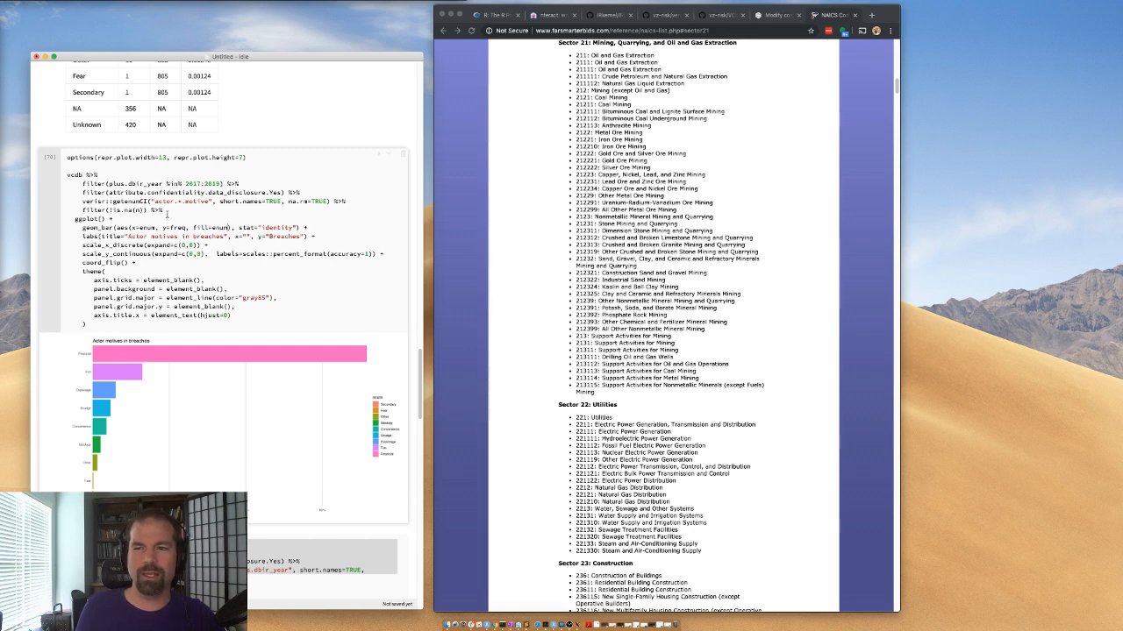
# - Remove fill=enum from aes(), add fill="steelblue" after stat="identity" in geom_bar and rerun the cell
pyautogui.moveTo(230, 228); pyautogui.dragTo(185, 228)
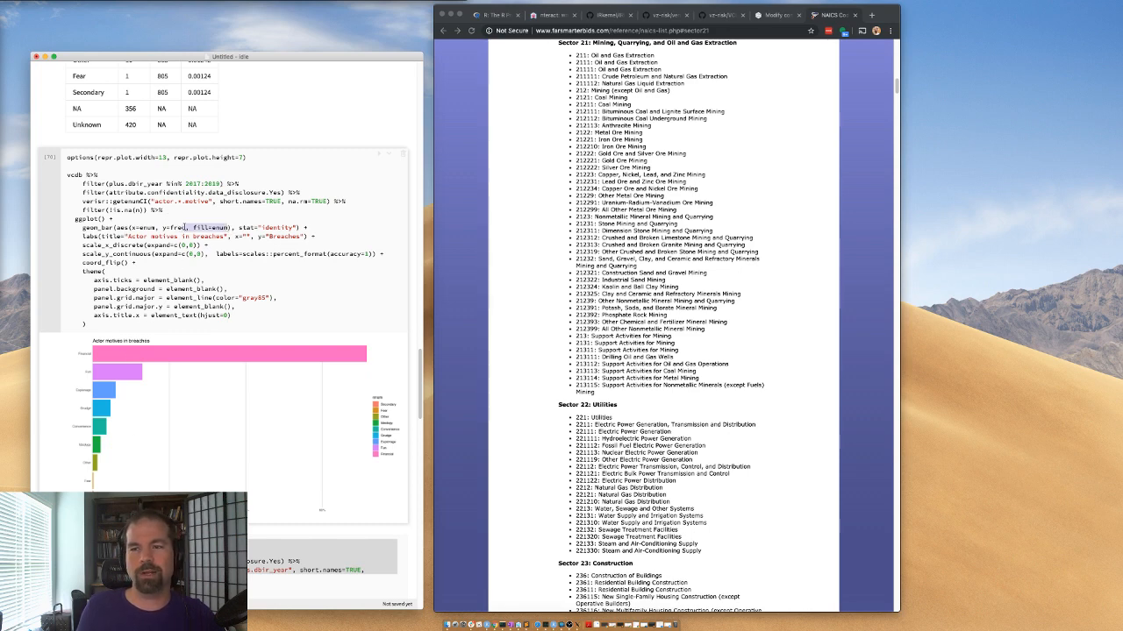
pyautogui.press('BackSpace')
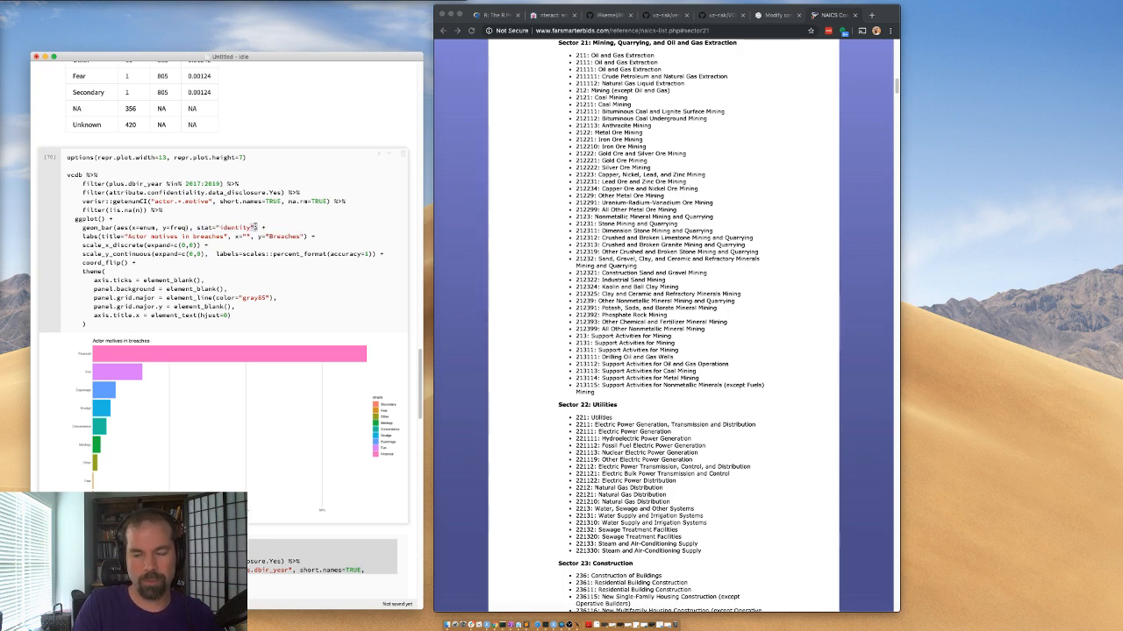
pyautogui.write(', fill')
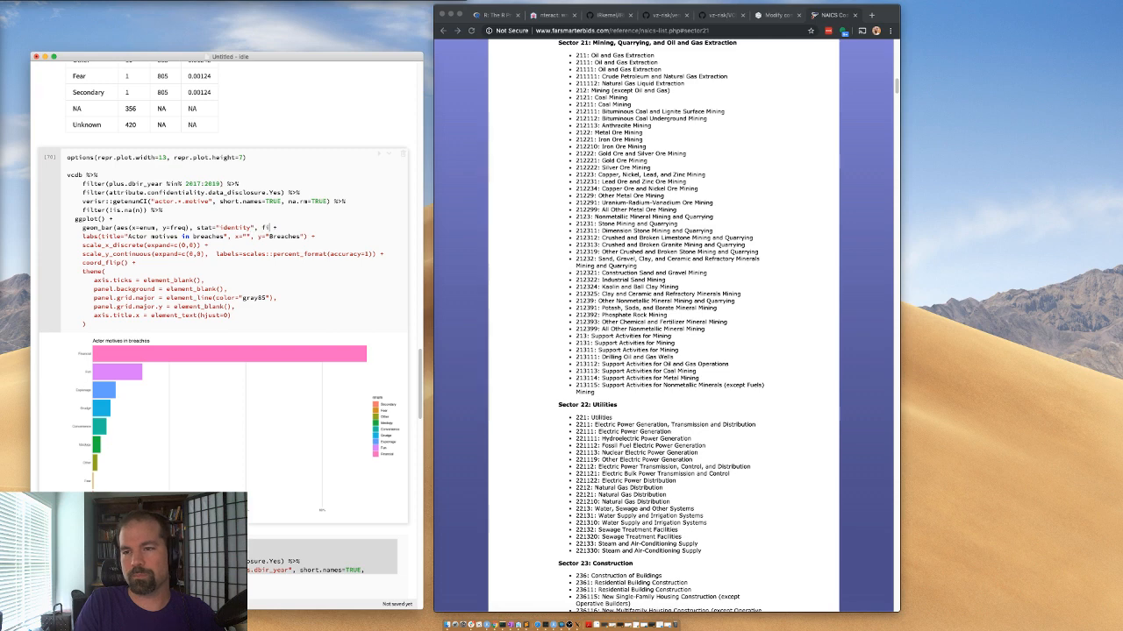
pyautogui.write('="steelbl')
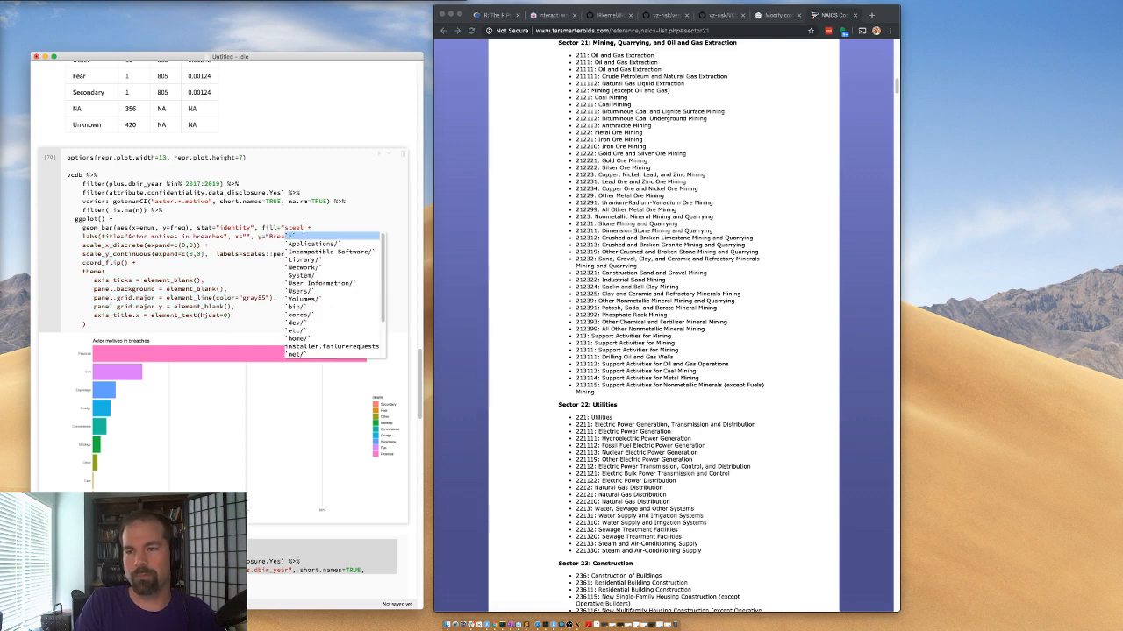
pyautogui.write('ue")')
pyautogui.hotkey('shift', 'Return')
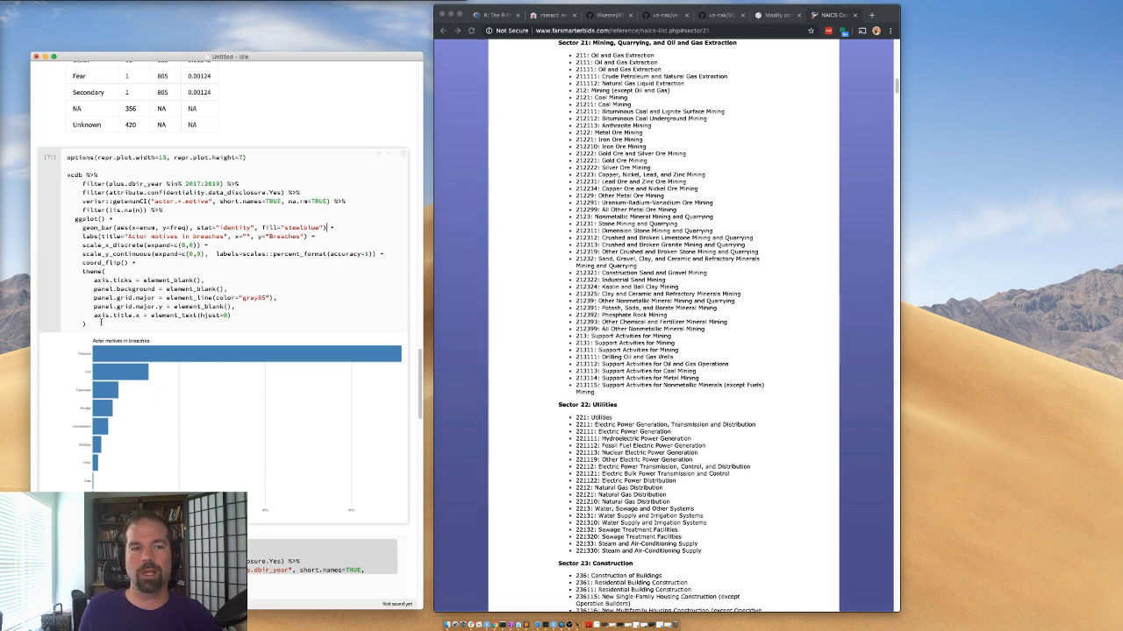
pyautogui.press('super+Tab')
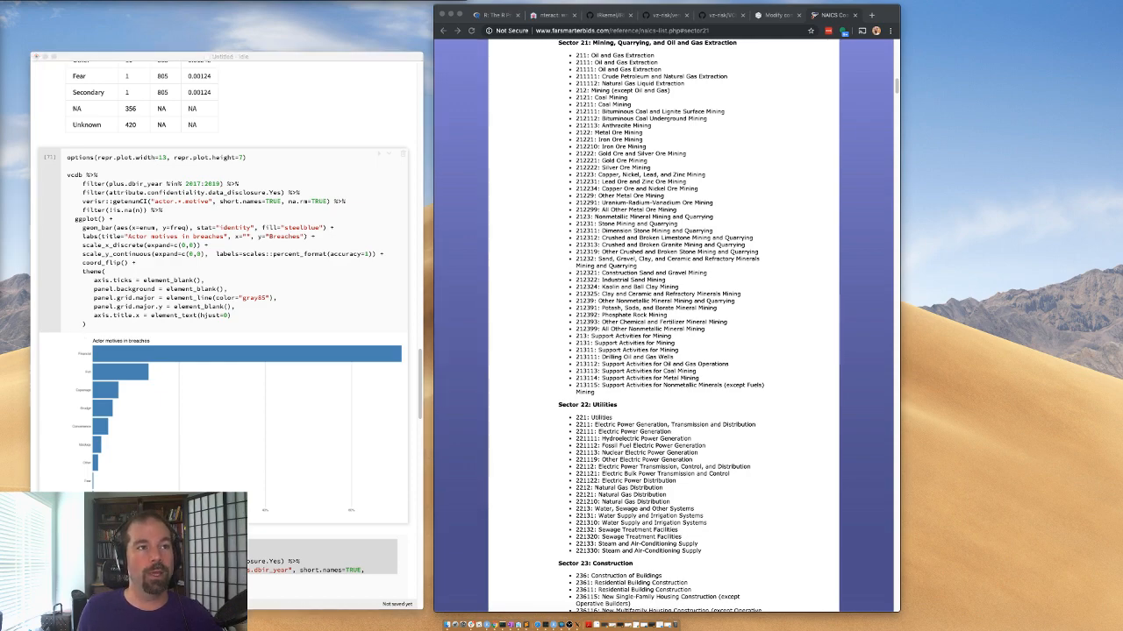